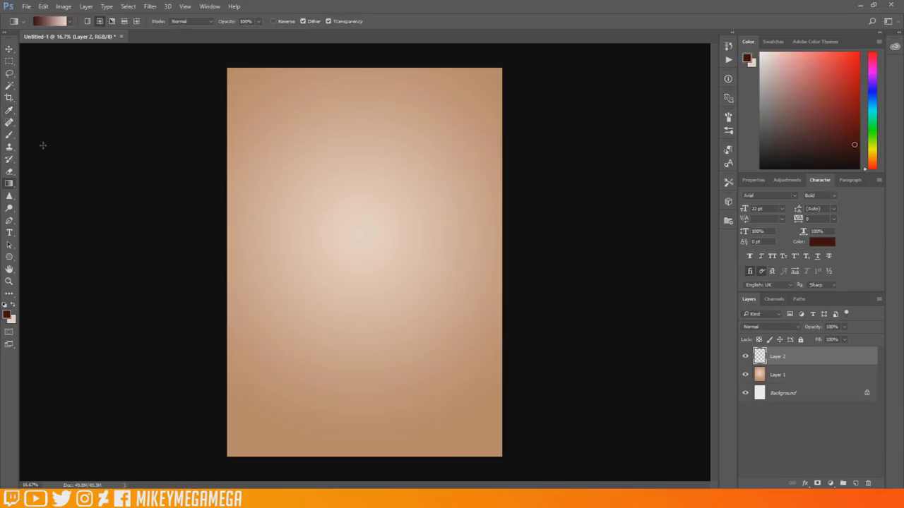
# - Set up a large black brush with pen pressure controlling opacity instead of size
pyautogui.click(550, 243)
pyautogui.click(652, 167)
pyautogui.click(9, 135)
pyautogui.press('d')
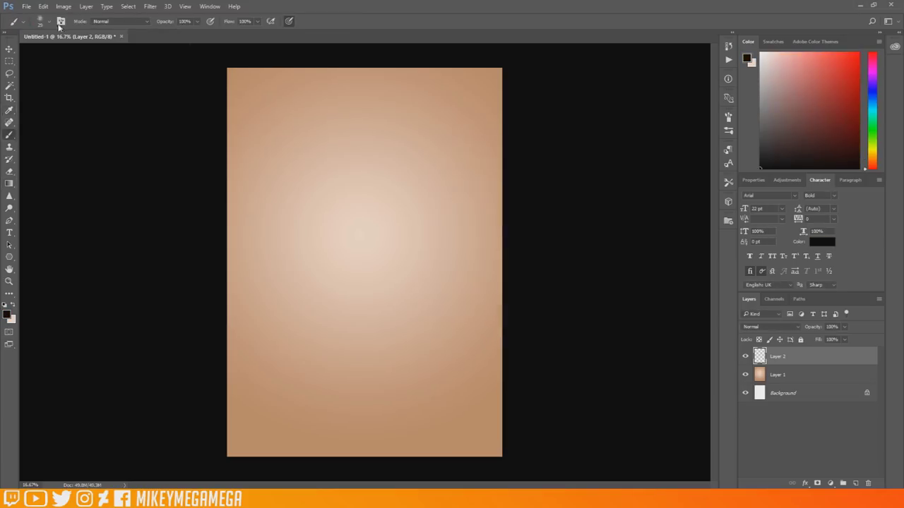
pyautogui.click(41, 21)
pyautogui.click(269, 114)
pyautogui.rightClick(269, 113)
pyautogui.moveTo(325, 137)
pyautogui.mouseDown()
pyautogui.moveTo(350, 137)
pyautogui.moveTo(314, 205)
pyautogui.mouseUp()
pyautogui.click(528, 91)
pyautogui.hotkey('ctrl', 'z')
pyautogui.click(288, 22)
# - Sketch the rough head outline from the skull down to the chin on Layer 2
pyautogui.moveTo(298, 161)
pyautogui.mouseDown()
pyautogui.moveTo(302, 237)
pyautogui.moveTo(295, 141)
pyautogui.moveTo(415, 229)
pyautogui.mouseUp()
pyautogui.hotkey('ctrl', 'z')
pyautogui.moveTo(414, 166); pyautogui.dragTo(414, 243)
pyautogui.moveTo(296, 230); pyautogui.dragTo(325, 278)
pyautogui.moveTo(304, 260); pyautogui.dragTo(346, 293)
pyautogui.moveTo(411, 261); pyautogui.dragTo(374, 291)
# - Add a vertical centre line and a brow line to the face, and block in both eyes
pyautogui.moveTo(346, 128); pyautogui.dragTo(354, 289)
pyautogui.moveTo(307, 171); pyautogui.dragTo(409, 165)
pyautogui.moveTo(309, 198)
pyautogui.mouseDown()
pyautogui.moveTo(406, 187)
pyautogui.moveTo(333, 192)
pyautogui.mouseUp()
pyautogui.moveTo(363, 189); pyautogui.dragTo(410, 187)
pyautogui.moveTo(304, 199); pyautogui.dragTo(343, 201)
pyautogui.moveTo(382, 190); pyautogui.dragTo(413, 205)
# - Block in the eyebrows, the underside of the nose and the mouth
pyautogui.moveTo(360, 166); pyautogui.dragTo(406, 159)
pyautogui.moveTo(295, 173); pyautogui.dragTo(332, 168)
pyautogui.moveTo(387, 162); pyautogui.dragTo(412, 157)
pyautogui.moveTo(336, 235); pyautogui.dragTo(361, 235)
pyautogui.moveTo(331, 261); pyautogui.dragTo(381, 264)
# - Sketch the neck, collarbones and both shoulder lines below the head
pyautogui.moveTo(338, 298)
pyautogui.mouseDown()
pyautogui.moveTo(381, 293)
pyautogui.moveTo(421, 228)
pyautogui.moveTo(293, 234)
pyautogui.moveTo(289, 121)
pyautogui.moveTo(427, 176)
pyautogui.moveTo(398, 279)
pyautogui.moveTo(406, 325)
pyautogui.mouseUp()
pyautogui.moveTo(338, 286); pyautogui.dragTo(412, 310)
pyautogui.moveTo(332, 305); pyautogui.dragTo(326, 349)
pyautogui.moveTo(381, 364); pyautogui.dragTo(427, 356)
pyautogui.moveTo(403, 286); pyautogui.dragTo(501, 353)
pyautogui.moveTo(338, 340); pyautogui.dragTo(243, 338)
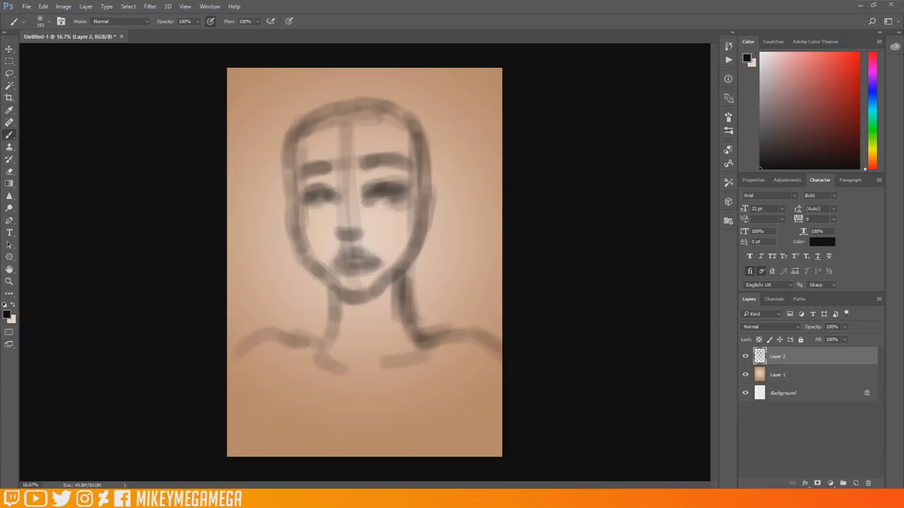
# - Rough in loose hair around the head and the shadow beneath the chin
pyautogui.moveTo(376, 83)
pyautogui.mouseDown()
pyautogui.moveTo(428, 125)
pyautogui.moveTo(424, 169)
pyautogui.moveTo(486, 149)
pyautogui.moveTo(355, 108)
pyautogui.moveTo(353, 182)
pyautogui.moveTo(282, 85)
pyautogui.moveTo(264, 99)
pyautogui.moveTo(274, 132)
pyautogui.moveTo(256, 365)
pyautogui.moveTo(419, 258)
pyautogui.moveTo(448, 252)
pyautogui.moveTo(460, 213)
pyautogui.mouseUp()
pyautogui.moveTo(471, 181); pyautogui.dragTo(459, 244)
pyautogui.moveTo(337, 290)
pyautogui.mouseDown()
pyautogui.moveTo(390, 300)
pyautogui.moveTo(362, 319)
pyautogui.mouseUp()
# - Switch to a smaller brush and darken the eyes and eyebrows with more defined strokes
pyautogui.rightClick(337, 332)
pyautogui.click(443, 165)
pyautogui.press('Return')
pyautogui.moveTo(385, 188)
pyautogui.mouseDown()
pyautogui.moveTo(374, 201)
pyautogui.moveTo(394, 192)
pyautogui.moveTo(306, 198)
pyautogui.mouseUp()
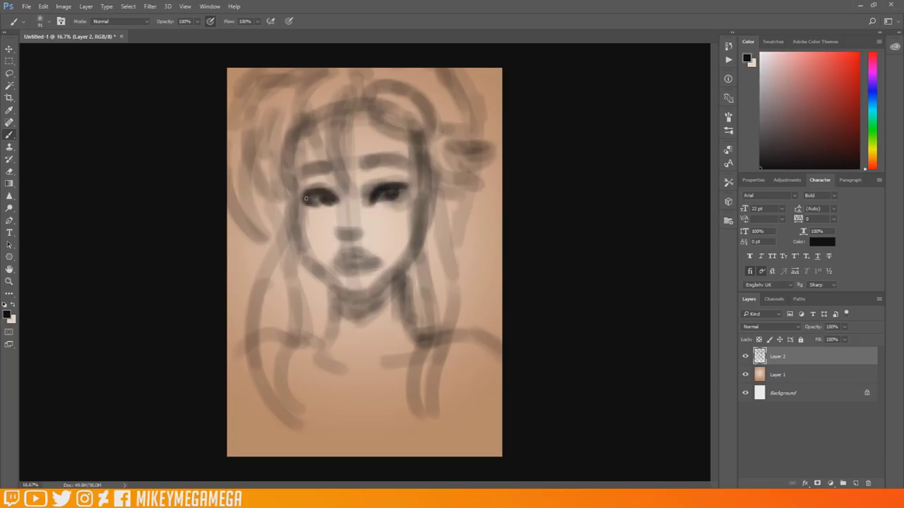
pyautogui.moveTo(397, 197)
pyautogui.mouseDown()
pyautogui.moveTo(316, 202)
pyautogui.moveTo(388, 182)
pyautogui.moveTo(406, 162)
pyautogui.moveTo(296, 173)
pyautogui.moveTo(336, 188)
pyautogui.moveTo(325, 179)
pyautogui.moveTo(366, 174)
pyautogui.mouseUp()
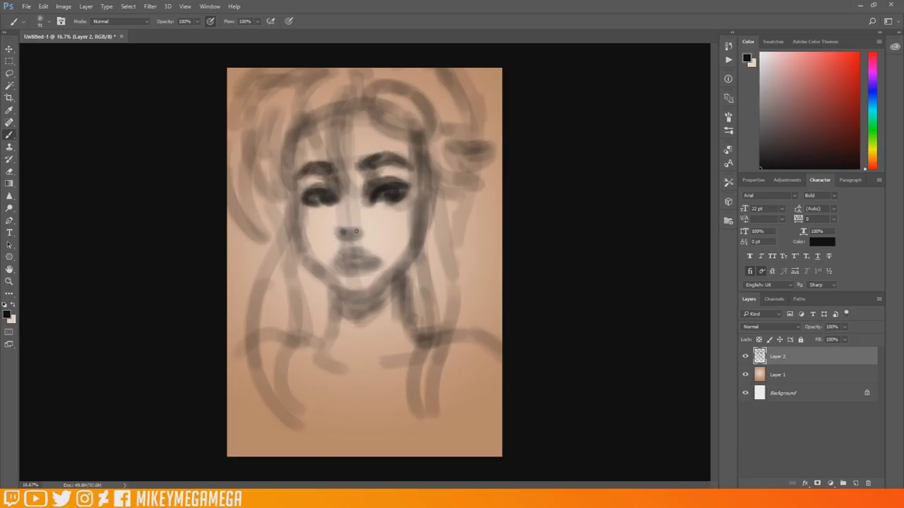
# - Define the nose, lips and lower eye shadows, and sketch a skull clip on the hair
pyautogui.moveTo(354, 231)
pyautogui.mouseDown()
pyautogui.moveTo(377, 176)
pyautogui.moveTo(337, 208)
pyautogui.moveTo(366, 211)
pyautogui.moveTo(355, 186)
pyautogui.moveTo(333, 215)
pyautogui.moveTo(356, 197)
pyautogui.mouseUp()
pyautogui.moveTo(405, 150)
pyautogui.mouseDown()
pyautogui.moveTo(388, 132)
pyautogui.moveTo(406, 137)
pyautogui.moveTo(368, 109)
pyautogui.moveTo(422, 106)
pyautogui.moveTo(421, 128)
pyautogui.moveTo(380, 91)
pyautogui.moveTo(426, 117)
pyautogui.mouseUp()
pyautogui.moveTo(344, 249); pyautogui.dragTo(377, 259)
pyautogui.moveTo(343, 250)
pyautogui.mouseDown()
pyautogui.moveTo(377, 259)
pyautogui.moveTo(346, 270)
pyautogui.moveTo(337, 271)
pyautogui.moveTo(368, 255)
pyautogui.mouseUp()
pyautogui.moveTo(377, 208); pyautogui.dragTo(403, 205)
pyautogui.moveTo(306, 207); pyautogui.dragTo(336, 212)
pyautogui.moveTo(384, 204); pyautogui.dragTo(394, 206)
# - Strengthen the face and neck contours and sketch the outline of a wide turtleneck collar
pyautogui.moveTo(286, 148)
pyautogui.mouseDown()
pyautogui.moveTo(290, 201)
pyautogui.moveTo(311, 263)
pyautogui.moveTo(356, 296)
pyautogui.moveTo(380, 285)
pyautogui.moveTo(421, 221)
pyautogui.mouseUp()
pyautogui.moveTo(403, 267); pyautogui.dragTo(412, 325)
pyautogui.moveTo(331, 284)
pyautogui.mouseDown()
pyautogui.moveTo(334, 300)
pyautogui.moveTo(283, 292)
pyautogui.mouseUp()
pyautogui.moveTo(287, 299)
pyautogui.mouseDown()
pyautogui.moveTo(392, 302)
pyautogui.moveTo(446, 291)
pyautogui.mouseUp()
pyautogui.moveTo(270, 307)
pyautogui.mouseDown()
pyautogui.moveTo(406, 343)
pyautogui.moveTo(445, 332)
pyautogui.mouseUp()
pyautogui.moveTo(269, 346); pyautogui.dragTo(416, 371)
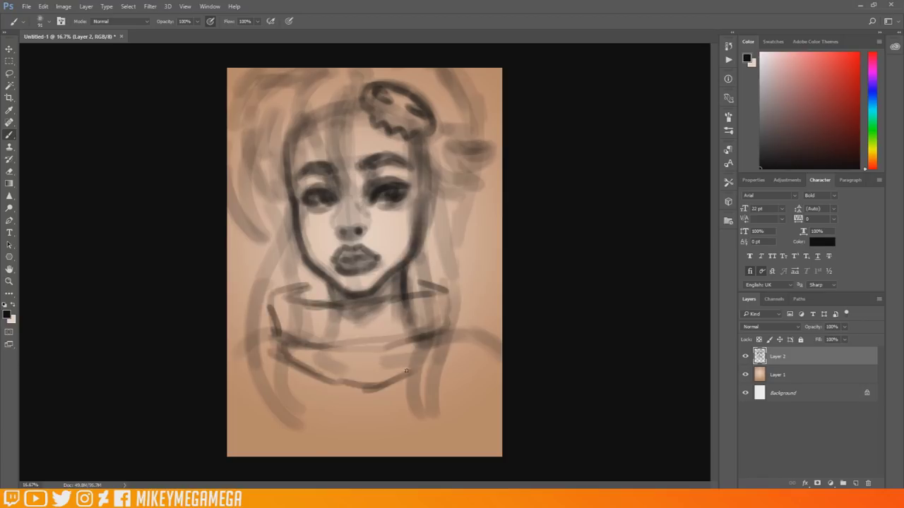
# - Close the collar's lower edge and add vertical rib lines across the knit
pyautogui.moveTo(445, 332); pyautogui.dragTo(395, 374)
pyautogui.moveTo(358, 304); pyautogui.dragTo(358, 381)
pyautogui.moveTo(318, 307); pyautogui.dragTo(314, 374)
pyautogui.moveTo(367, 307); pyautogui.dragTo(367, 382)
pyautogui.moveTo(282, 291); pyautogui.dragTo(293, 346)
pyautogui.moveTo(413, 300); pyautogui.dragTo(416, 360)
# - Draw the fringe strands falling over the forehead and beside the face
pyautogui.moveTo(373, 122)
pyautogui.mouseDown()
pyautogui.moveTo(343, 99)
pyautogui.moveTo(354, 207)
pyautogui.mouseUp()
pyautogui.moveTo(331, 78); pyautogui.dragTo(304, 158)
pyautogui.moveTo(311, 117); pyautogui.dragTo(360, 202)
pyautogui.moveTo(322, 98); pyautogui.dragTo(282, 174)
pyautogui.moveTo(303, 126); pyautogui.dragTo(288, 202)
pyautogui.moveTo(272, 161)
pyautogui.mouseDown()
pyautogui.moveTo(283, 218)
pyautogui.moveTo(241, 141)
pyautogui.mouseUp()
# - Outline the hair volume around the crown and the pointed tufts beside the skull clip
pyautogui.moveTo(241, 141)
pyautogui.mouseDown()
pyautogui.moveTo(292, 70)
pyautogui.moveTo(243, 177)
pyautogui.mouseUp()
pyautogui.moveTo(228, 195); pyautogui.dragTo(262, 238)
pyautogui.moveTo(229, 113); pyautogui.dragTo(270, 70)
pyautogui.moveTo(353, 69); pyautogui.dragTo(366, 93)
pyautogui.moveTo(423, 141); pyautogui.dragTo(456, 192)
pyautogui.moveTo(440, 169); pyautogui.dragTo(489, 175)
pyautogui.moveTo(446, 127); pyautogui.dragTo(487, 172)
# - Draw long wavy hair strands hanging down both sides of the collar
pyautogui.moveTo(427, 184)
pyautogui.mouseDown()
pyautogui.moveTo(412, 261)
pyautogui.moveTo(433, 417)
pyautogui.mouseUp()
pyautogui.moveTo(444, 192); pyautogui.dragTo(471, 415)
pyautogui.moveTo(288, 218); pyautogui.dragTo(287, 397)
pyautogui.moveTo(270, 307); pyautogui.dragTo(297, 392)
pyautogui.moveTo(261, 333); pyautogui.dragTo(258, 388)
pyautogui.moveTo(300, 267); pyautogui.dragTo(312, 286)
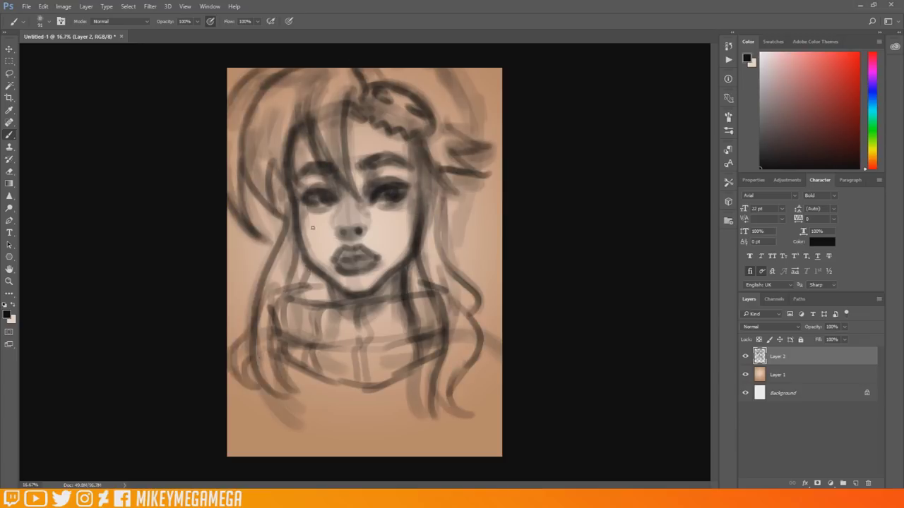
# - Add extra hair strands beside the face, around the crown and below the collar
pyautogui.moveTo(287, 174); pyautogui.dragTo(277, 225)
pyautogui.moveTo(267, 202); pyautogui.dragTo(281, 234)
pyautogui.moveTo(404, 69); pyautogui.dragTo(451, 124)
pyautogui.moveTo(455, 69); pyautogui.dragTo(476, 117)
pyautogui.moveTo(299, 381)
pyautogui.mouseDown()
pyautogui.moveTo(344, 406)
pyautogui.moveTo(349, 395)
pyautogui.mouseUp()
pyautogui.moveTo(420, 373); pyautogui.dragTo(429, 434)
pyautogui.moveTo(293, 369); pyautogui.dragTo(280, 425)
# - Shade the background on both sides of the hair with a broad, semi-transparent brush
pyautogui.moveTo(452, 202); pyautogui.dragTo(459, 270)
pyautogui.moveTo(472, 204); pyautogui.dragTo(481, 283)
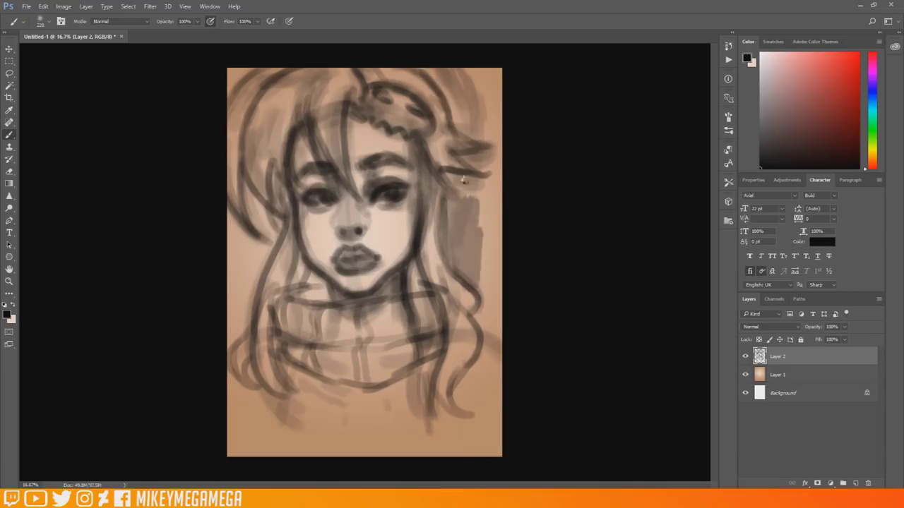
pyautogui.moveTo(485, 223); pyautogui.dragTo(486, 284)
pyautogui.moveTo(455, 181); pyautogui.dragTo(487, 180)
pyautogui.moveTo(271, 240); pyautogui.dragTo(243, 286)
pyautogui.moveTo(239, 230); pyautogui.dragTo(235, 326)
pyautogui.moveTo(464, 195); pyautogui.dragTo(478, 290)
pyautogui.moveTo(493, 205); pyautogui.dragTo(495, 332)
pyautogui.moveTo(483, 74)
pyautogui.mouseDown()
pyautogui.moveTo(497, 201)
pyautogui.moveTo(498, 141)
pyautogui.mouseUp()
pyautogui.moveTo(481, 70); pyautogui.dragTo(481, 90)
# - Shade the cheeks, the sides of the nose and the area under the skull clip
pyautogui.moveTo(301, 209); pyautogui.dragTo(312, 258)
pyautogui.moveTo(412, 205)
pyautogui.mouseDown()
pyautogui.moveTo(402, 249)
pyautogui.moveTo(376, 270)
pyautogui.mouseUp()
pyautogui.moveTo(324, 256); pyautogui.dragTo(340, 273)
pyautogui.moveTo(363, 194); pyautogui.dragTo(370, 226)
pyautogui.moveTo(340, 208); pyautogui.dragTo(338, 224)
pyautogui.moveTo(356, 119); pyautogui.dragTo(378, 126)
pyautogui.moveTo(394, 126); pyautogui.dragTo(412, 154)
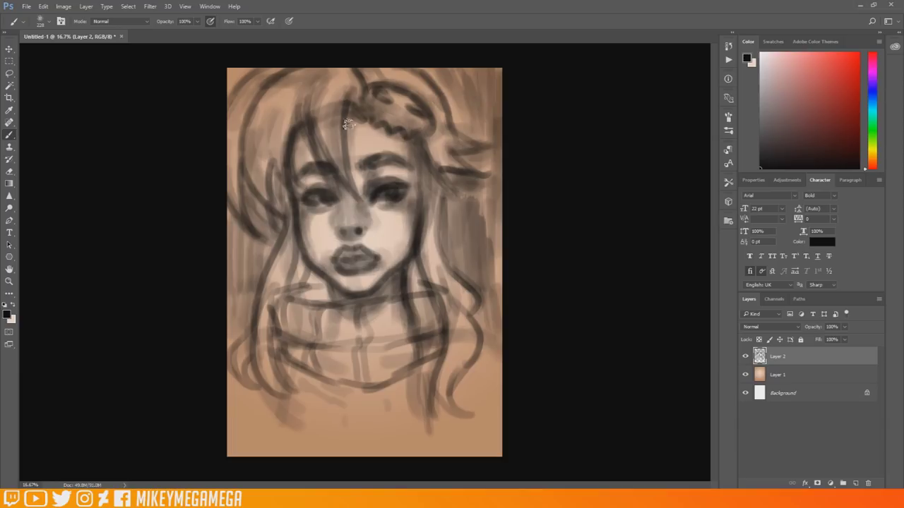
# - Fill the fringe, crown and long side strands with soft tonal shading
pyautogui.moveTo(350, 114); pyautogui.dragTo(347, 148)
pyautogui.moveTo(302, 132); pyautogui.dragTo(294, 166)
pyautogui.moveTo(431, 176); pyautogui.dragTo(468, 299)
pyautogui.moveTo(427, 209); pyautogui.dragTo(461, 360)
pyautogui.moveTo(311, 218); pyautogui.dragTo(260, 385)
pyautogui.moveTo(346, 71); pyautogui.dragTo(262, 185)
pyautogui.moveTo(240, 88); pyautogui.dragTo(233, 208)
pyautogui.moveTo(277, 109); pyautogui.dragTo(248, 196)
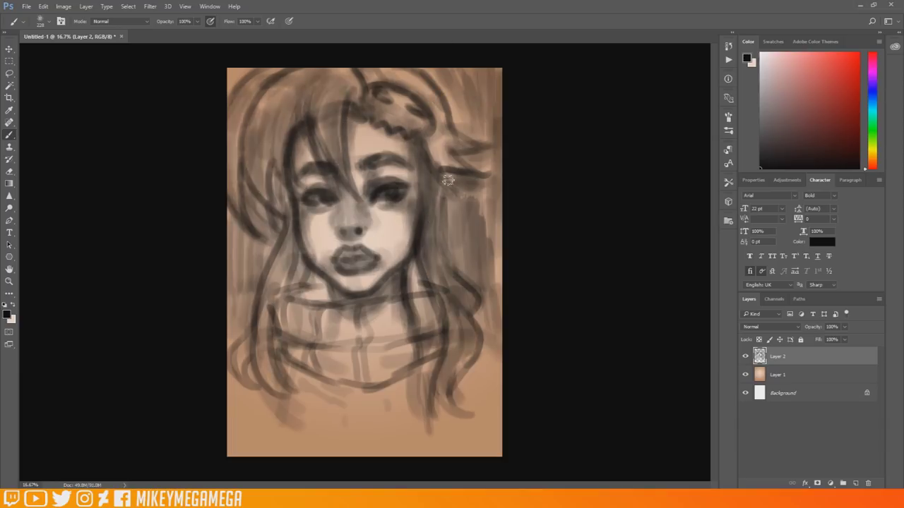
# - Add a new layer above the rough sketch layer
pyautogui.click(769, 327)
pyautogui.click(747, 313)
pyautogui.click(784, 327)
pyautogui.click(758, 145)
pyautogui.click(856, 483)
pyautogui.click(789, 326)
pyautogui.click(747, 314)
# - Pick a very dark foreground colour, select the rough sketch layer and reduce the brush size
pyautogui.click(7, 314)
pyautogui.click(559, 269)
pyautogui.click(778, 375)
pyautogui.click(7, 315)
pyautogui.click(445, 287)
pyautogui.press('Return')
pyautogui.rightClick(391, 178)
pyautogui.moveTo(462, 199); pyautogui.dragTo(450, 200)
pyautogui.click(362, 191)
# - Lower the opacity of the rough sketch layer and add a new layer above it for line art
pyautogui.scroll(2, 361, 212)
pyautogui.click(844, 327)
pyautogui.moveTo(844, 339); pyautogui.dragTo(823, 340)
pyautogui.click(856, 484)
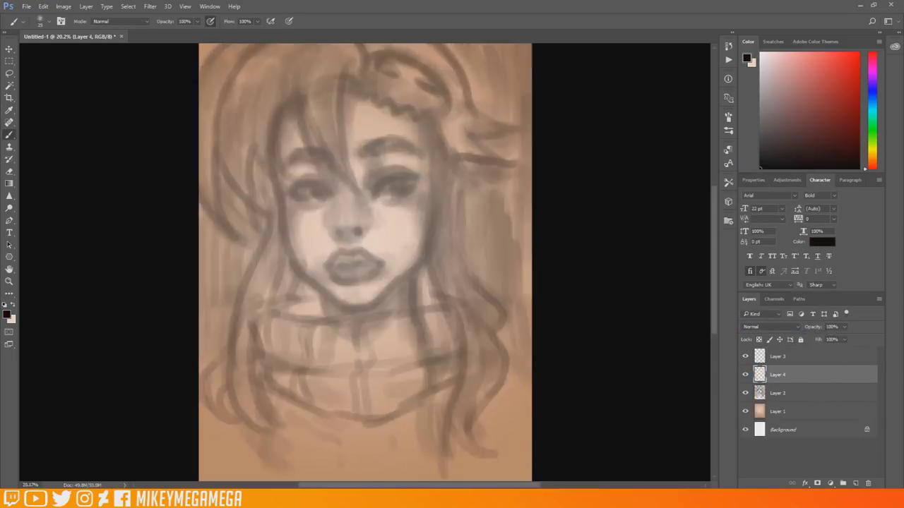
# - Draw refined lines for the facial features and face contour with a 14 px brush
pyautogui.rightClick(362, 154)
pyautogui.press('Return')
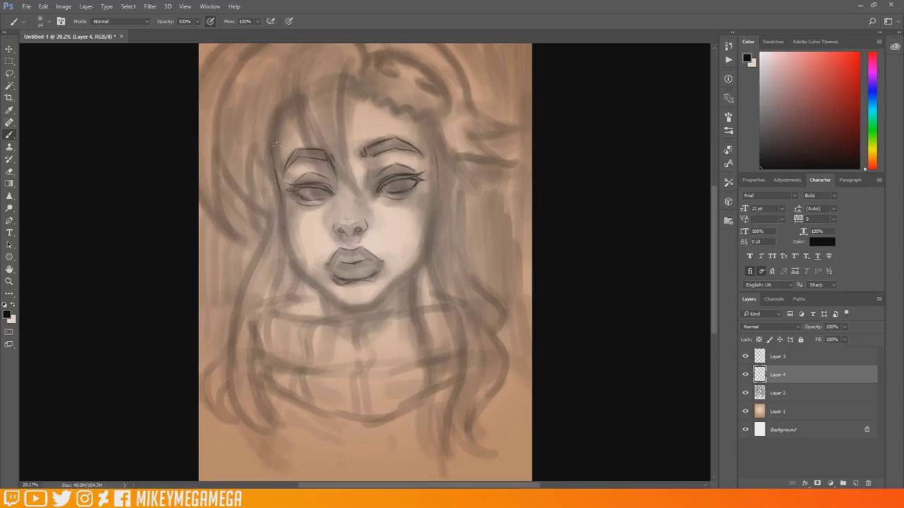
pyautogui.moveTo(284, 232); pyautogui.dragTo(278, 194)
pyautogui.moveTo(282, 229)
pyautogui.mouseDown()
pyautogui.moveTo(332, 297)
pyautogui.moveTo(367, 308)
pyautogui.moveTo(412, 274)
pyautogui.moveTo(432, 236)
pyautogui.mouseUp()
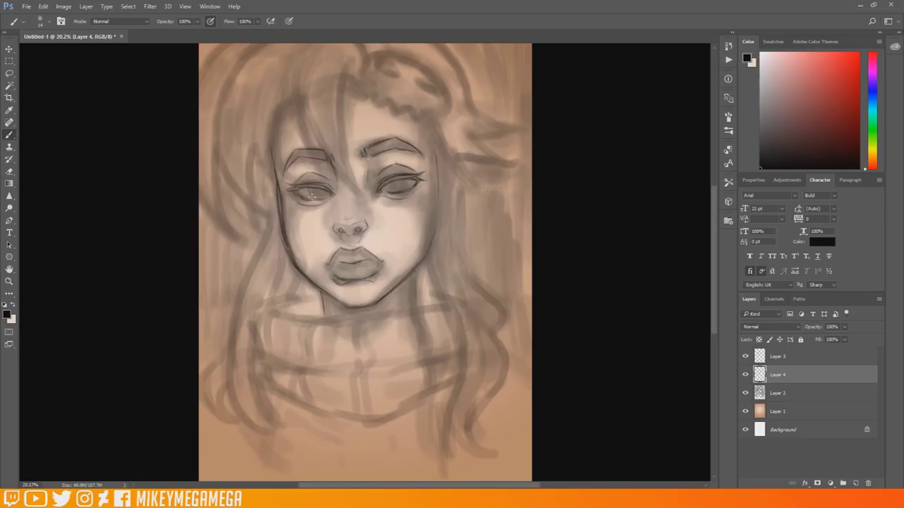
# - Draw clean lines for the skull clip and the hair strands flowing out from beneath it
pyautogui.moveTo(387, 101)
pyautogui.mouseDown()
pyautogui.moveTo(374, 54)
pyautogui.moveTo(446, 106)
pyautogui.moveTo(442, 93)
pyautogui.mouseUp()
pyautogui.moveTo(428, 123)
pyautogui.mouseDown()
pyautogui.moveTo(459, 221)
pyautogui.moveTo(502, 100)
pyautogui.moveTo(497, 112)
pyautogui.mouseUp()
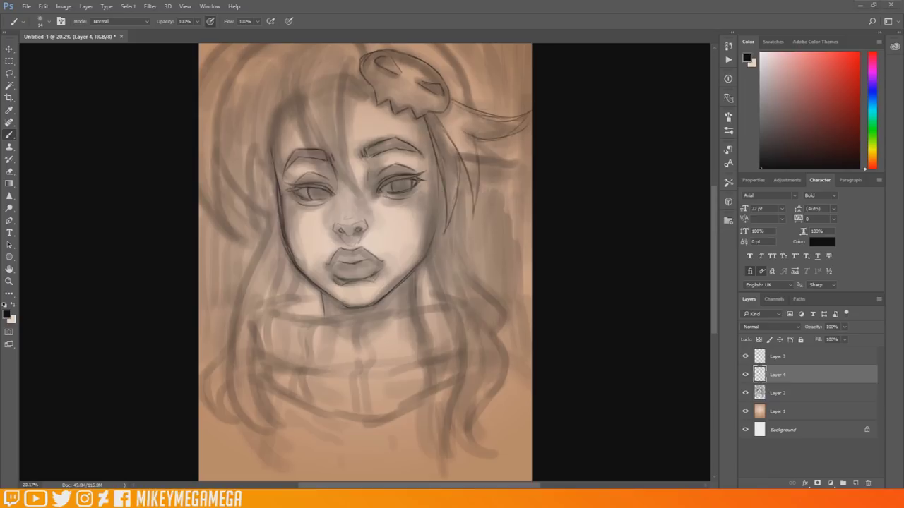
pyautogui.scroll(3, 331, 87)
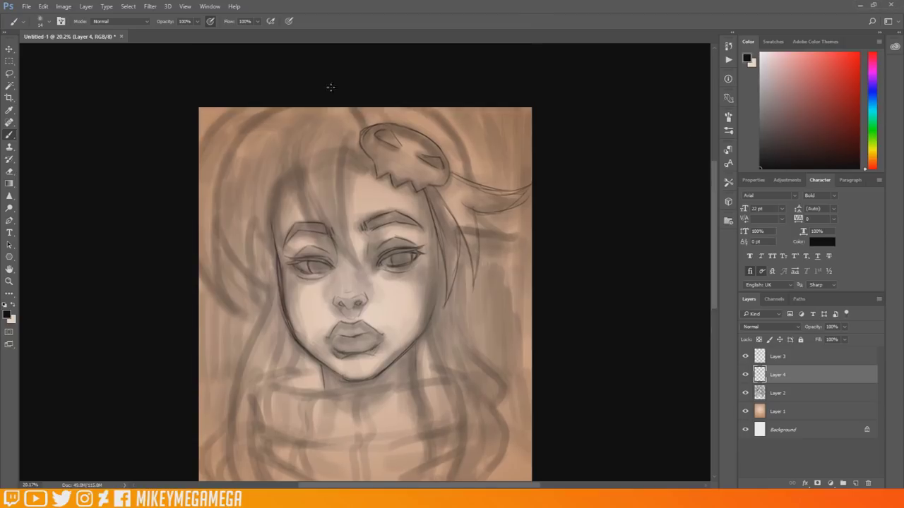
# - Draw clean lines for the fringe strands over the forehead and the outer hair on the portrait's left side
pyautogui.moveTo(351, 134); pyautogui.dragTo(344, 191)
pyautogui.moveTo(344, 162); pyautogui.dragTo(351, 244)
pyautogui.moveTo(310, 115)
pyautogui.mouseDown()
pyautogui.moveTo(310, 209)
pyautogui.moveTo(369, 274)
pyautogui.mouseUp()
pyautogui.moveTo(303, 181); pyautogui.dragTo(327, 247)
pyautogui.moveTo(299, 162); pyautogui.dragTo(279, 247)
pyautogui.moveTo(251, 199)
pyautogui.mouseDown()
pyautogui.moveTo(291, 256)
pyautogui.moveTo(277, 295)
pyautogui.mouseUp()
pyautogui.moveTo(216, 221); pyautogui.dragTo(249, 278)
pyautogui.moveTo(211, 198); pyautogui.dragTo(236, 308)
pyautogui.moveTo(194, 248); pyautogui.dragTo(210, 282)
pyautogui.moveTo(226, 108); pyautogui.dragTo(199, 136)
# - Draw the long hair locks falling on both sides of the neck down to the chest
pyautogui.moveTo(714, 182); pyautogui.dragTo(714, 205)
pyautogui.moveTo(274, 224)
pyautogui.mouseDown()
pyautogui.moveTo(242, 423)
pyautogui.moveTo(285, 433)
pyautogui.mouseUp()
pyautogui.moveTo(241, 351); pyautogui.dragTo(295, 431)
pyautogui.moveTo(253, 280); pyautogui.dragTo(248, 383)
pyautogui.moveTo(231, 357)
pyautogui.mouseDown()
pyautogui.moveTo(233, 445)
pyautogui.moveTo(226, 406)
pyautogui.mouseUp()
pyautogui.moveTo(250, 375); pyautogui.dragTo(283, 250)
pyautogui.moveTo(434, 169)
pyautogui.mouseDown()
pyautogui.moveTo(449, 425)
pyautogui.moveTo(435, 443)
pyautogui.mouseUp()
pyautogui.moveTo(436, 441); pyautogui.dragTo(464, 303)
pyautogui.moveTo(466, 216); pyautogui.dragTo(494, 315)
pyautogui.moveTo(497, 315); pyautogui.dragTo(504, 393)
# - Draw the turtleneck's collar edge and fold lines, and add a hair line above the skull clip
pyautogui.moveTo(265, 311)
pyautogui.mouseDown()
pyautogui.moveTo(304, 322)
pyautogui.moveTo(451, 308)
pyautogui.mouseUp()
pyautogui.moveTo(422, 291); pyautogui.dragTo(442, 292)
pyautogui.moveTo(251, 319); pyautogui.dragTo(259, 357)
pyautogui.moveTo(265, 361); pyautogui.dragTo(430, 367)
pyautogui.moveTo(268, 415); pyautogui.dragTo(458, 391)
pyautogui.scroll(-1, 446, 300)
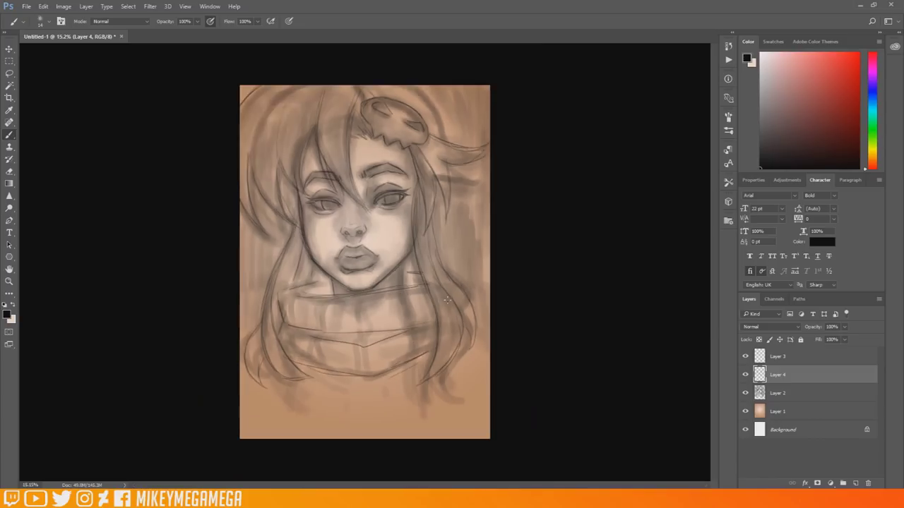
pyautogui.moveTo(393, 87); pyautogui.dragTo(435, 115)
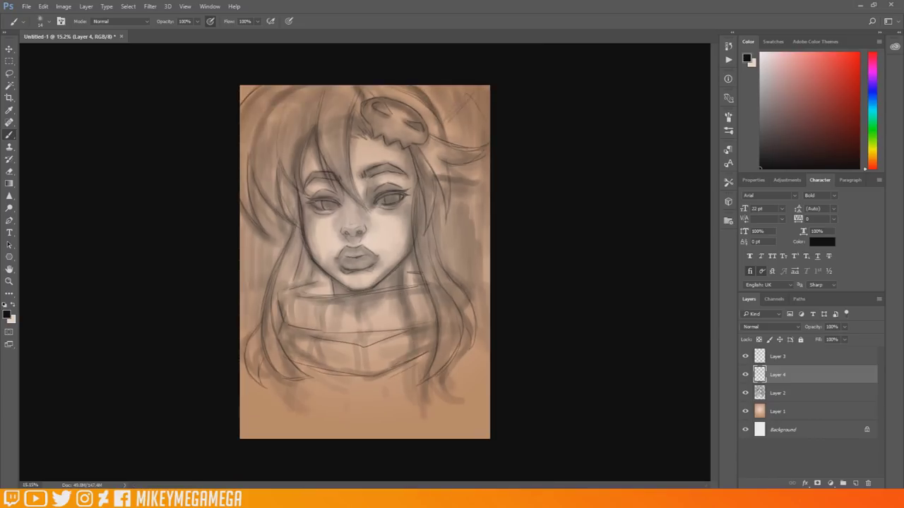
# - Pick a light peach skin tone, add a layer beneath the line art and paint the face with a large soft brush
pyautogui.click(8, 316)
pyautogui.moveTo(575, 274); pyautogui.dragTo(575, 283)
pyautogui.click(493, 175)
pyautogui.click(658, 166)
pyautogui.rightClick(315, 185)
pyautogui.moveTo(378, 213); pyautogui.dragTo(392, 213)
pyautogui.keyDown('ctrl'); pyautogui.click(855, 484); pyautogui.keyUp('ctrl')
pyautogui.moveTo(308, 216)
pyautogui.mouseDown()
pyautogui.moveTo(307, 232)
pyautogui.moveTo(341, 271)
pyautogui.mouseUp()
pyautogui.moveTo(315, 152)
pyautogui.mouseDown()
pyautogui.moveTo(356, 244)
pyautogui.moveTo(389, 210)
pyautogui.moveTo(359, 145)
pyautogui.mouseUp()
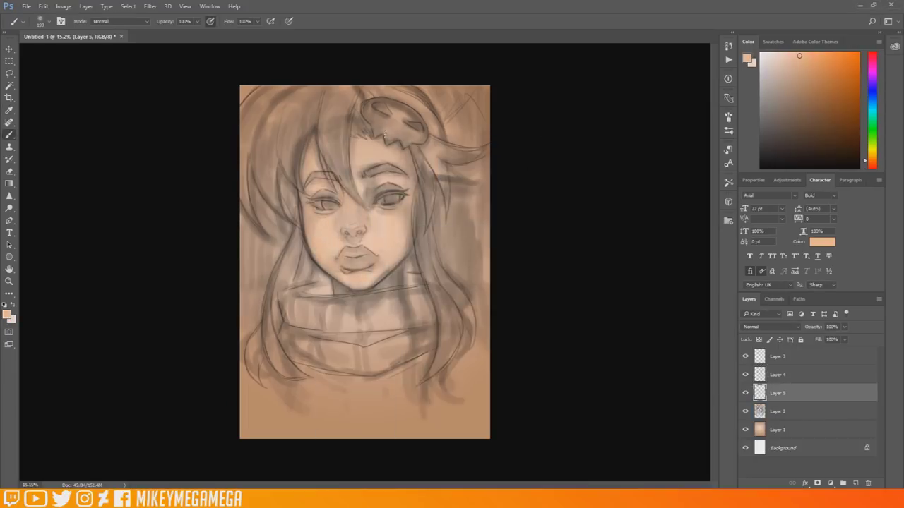
pyautogui.moveTo(340, 279); pyautogui.dragTo(402, 275)
# - Select Layer 3, pick a dark red and tint the face edges, lips and surrounding hair
pyautogui.click(785, 358)
pyautogui.click(7, 315)
pyautogui.moveTo(575, 282); pyautogui.dragTo(575, 291)
pyautogui.click(555, 252)
pyautogui.click(658, 166)
pyautogui.moveTo(299, 186); pyautogui.dragTo(298, 203)
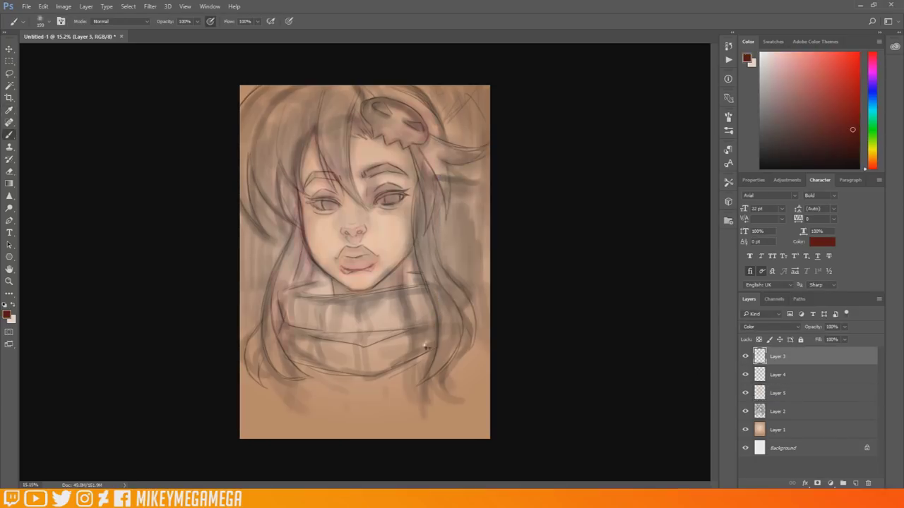
pyautogui.moveTo(429, 212); pyautogui.dragTo(434, 310)
# - Select Layer 5, sample a skin tone from the face and blend it over the cheeks, forehead and jaw
pyautogui.click(778, 394)
pyautogui.keyDown('alt'); pyautogui.click(318, 233); pyautogui.keyUp('alt')
pyautogui.moveTo(306, 206); pyautogui.dragTo(313, 261)
pyautogui.moveTo(319, 141); pyautogui.dragTo(309, 165)
pyautogui.moveTo(311, 256)
pyautogui.mouseDown()
pyautogui.moveTo(323, 271)
pyautogui.moveTo(404, 255)
pyautogui.mouseUp()
pyautogui.moveTo(411, 241)
pyautogui.mouseDown()
pyautogui.moveTo(396, 186)
pyautogui.moveTo(351, 175)
pyautogui.mouseUp()
pyautogui.moveTo(403, 272); pyautogui.dragTo(381, 290)
# - Pick a reddish-brown shadow colour and shade the neck, the underside of the nose and both eyes
pyautogui.click(7, 315)
pyautogui.click(574, 286)
pyautogui.click(541, 223)
pyautogui.click(658, 166)
pyautogui.moveTo(374, 291)
pyautogui.mouseDown()
pyautogui.moveTo(404, 269)
pyautogui.moveTo(344, 270)
pyautogui.mouseUp()
pyautogui.moveTo(344, 233); pyautogui.dragTo(362, 235)
pyautogui.moveTo(378, 203); pyautogui.dragTo(399, 202)
pyautogui.moveTo(315, 206); pyautogui.dragTo(338, 207)
# - Shade the brow area, the sides of the face, the hairline beneath the skull clip and the nose with reddish brown
pyautogui.moveTo(340, 199)
pyautogui.mouseDown()
pyautogui.moveTo(336, 185)
pyautogui.moveTo(381, 190)
pyautogui.mouseUp()
pyautogui.moveTo(332, 169)
pyautogui.mouseDown()
pyautogui.moveTo(309, 211)
pyautogui.moveTo(306, 260)
pyautogui.moveTo(342, 281)
pyautogui.mouseUp()
pyautogui.moveTo(374, 278)
pyautogui.mouseDown()
pyautogui.moveTo(411, 242)
pyautogui.moveTo(412, 145)
pyautogui.mouseUp()
pyautogui.moveTo(406, 144)
pyautogui.mouseDown()
pyautogui.moveTo(363, 127)
pyautogui.moveTo(351, 137)
pyautogui.mouseUp()
pyautogui.moveTo(313, 138); pyautogui.dragTo(300, 182)
pyautogui.moveTo(404, 265); pyautogui.dragTo(392, 274)
pyautogui.moveTo(349, 200)
pyautogui.mouseDown()
pyautogui.moveTo(336, 233)
pyautogui.moveTo(374, 225)
pyautogui.mouseUp()
# - Pick a deeper shadow colour, adjust the brush and darken the eye sockets and eyelids
pyautogui.click(6, 315)
pyautogui.click(546, 245)
pyautogui.click(656, 162)
pyautogui.moveTo(366, 178); pyautogui.dragTo(371, 200)
pyautogui.moveTo(339, 190)
pyautogui.mouseDown()
pyautogui.moveTo(345, 200)
pyautogui.moveTo(299, 212)
pyautogui.mouseUp()
pyautogui.moveTo(406, 195); pyautogui.dragTo(419, 210)
pyautogui.rightClick(388, 185)
pyautogui.moveTo(315, 210); pyautogui.dragTo(402, 207)
pyautogui.moveTo(341, 192); pyautogui.dragTo(318, 183)
pyautogui.moveTo(382, 183); pyautogui.dragTo(393, 171)
# - Deepen the shadows on the neck under the jaw, below the lower lip, over the eyes and around the nose
pyautogui.moveTo(333, 283); pyautogui.dragTo(350, 293)
pyautogui.moveTo(350, 292)
pyautogui.mouseDown()
pyautogui.moveTo(381, 288)
pyautogui.moveTo(406, 264)
pyautogui.mouseUp()
pyautogui.moveTo(383, 290); pyautogui.dragTo(396, 278)
pyautogui.moveTo(343, 269); pyautogui.dragTo(350, 271)
pyautogui.moveTo(362, 269); pyautogui.dragTo(372, 267)
pyautogui.moveTo(327, 189); pyautogui.dragTo(309, 198)
pyautogui.moveTo(383, 187); pyautogui.dragTo(408, 190)
pyautogui.moveTo(347, 236)
pyautogui.mouseDown()
pyautogui.moveTo(361, 243)
pyautogui.moveTo(351, 242)
pyautogui.mouseUp()
pyautogui.moveTo(339, 222)
pyautogui.mouseDown()
pyautogui.moveTo(345, 208)
pyautogui.moveTo(367, 204)
pyautogui.mouseUp()
# - Pick a muted red and paint the lips and both eyebrows
pyautogui.click(7, 314)
pyautogui.click(324, 247)
pyautogui.click(658, 166)
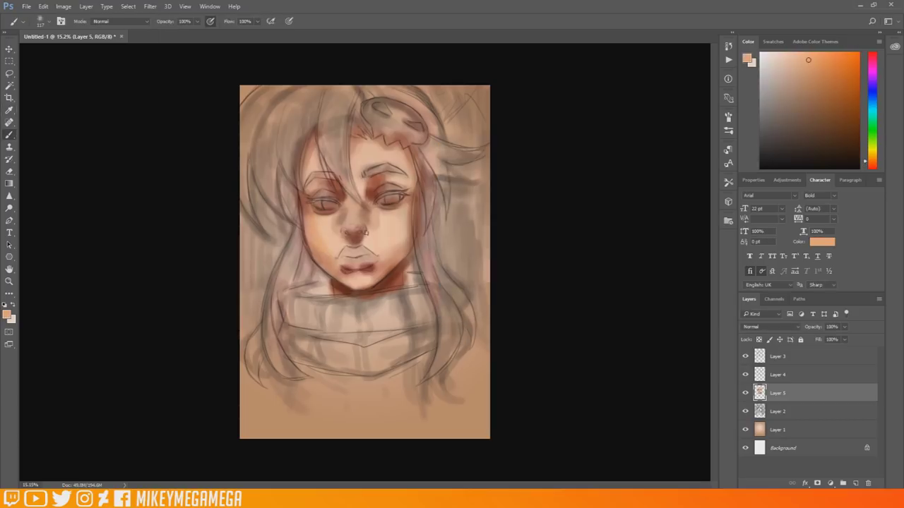
pyautogui.click(7, 315)
pyautogui.moveTo(575, 181); pyautogui.dragTo(577, 162)
pyautogui.click(551, 216)
pyautogui.click(658, 167)
pyautogui.moveTo(344, 266); pyautogui.dragTo(373, 264)
pyautogui.moveTo(343, 256)
pyautogui.mouseDown()
pyautogui.moveTo(375, 254)
pyautogui.moveTo(343, 267)
pyautogui.moveTo(359, 253)
pyautogui.mouseUp()
pyautogui.moveTo(366, 173); pyautogui.dragTo(404, 172)
pyautogui.moveTo(336, 174); pyautogui.dragTo(305, 182)
# - Pick a near-white colour, adjust the brush size and paint highlights under the eyes, on the chin and on the nose
pyautogui.click(7, 315)
pyautogui.click(447, 173)
pyautogui.click(657, 167)
pyautogui.rightClick(405, 205)
pyautogui.click(462, 226)
pyautogui.click(340, 211)
pyautogui.moveTo(341, 211); pyautogui.dragTo(335, 217)
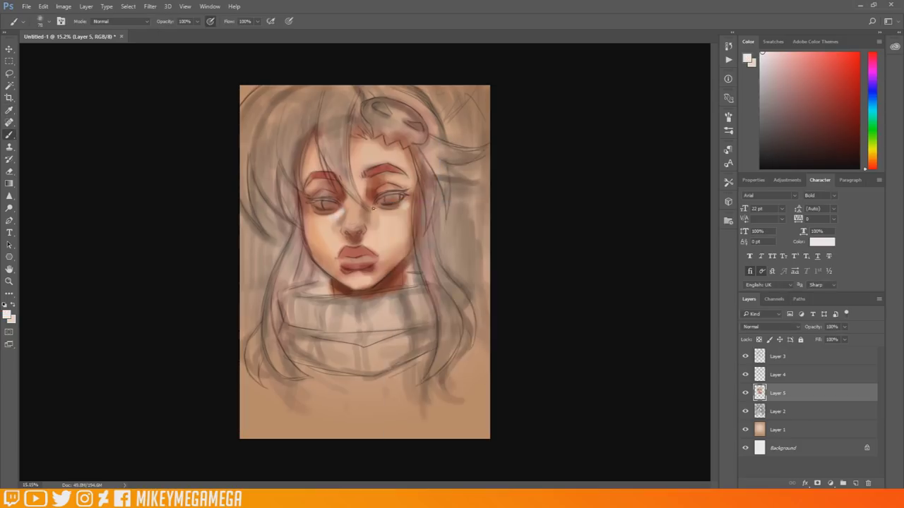
pyautogui.moveTo(401, 213); pyautogui.dragTo(388, 211)
pyautogui.moveTo(364, 272); pyautogui.dragTo(353, 275)
pyautogui.rightClick(406, 201)
pyautogui.click(476, 226)
pyautogui.click(365, 236)
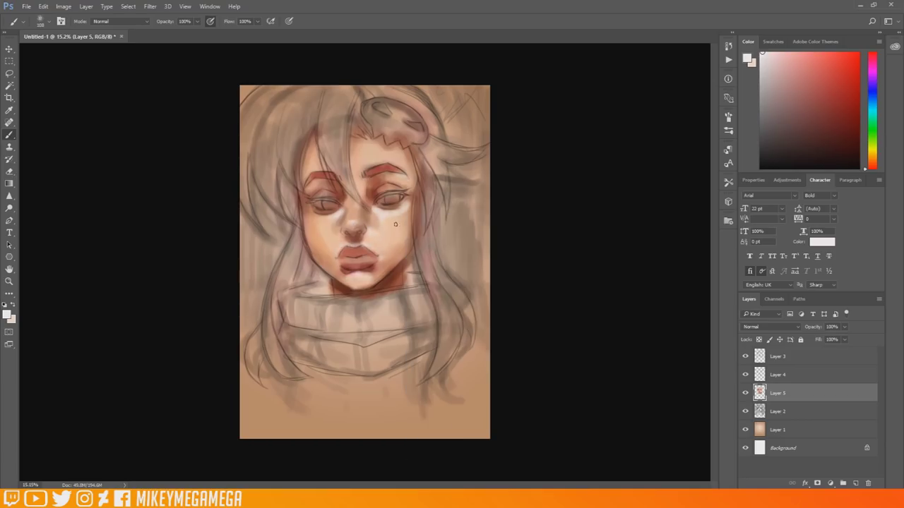
# - Pick a near-black colour, set a small brush and define the eye outlines, nostrils and lip line
pyautogui.scroll(4, 375, 205)
pyautogui.click(7, 315)
pyautogui.click(444, 291)
pyautogui.click(657, 165)
pyautogui.rightClick(304, 190)
pyautogui.click(357, 215)
pyautogui.press('Return')
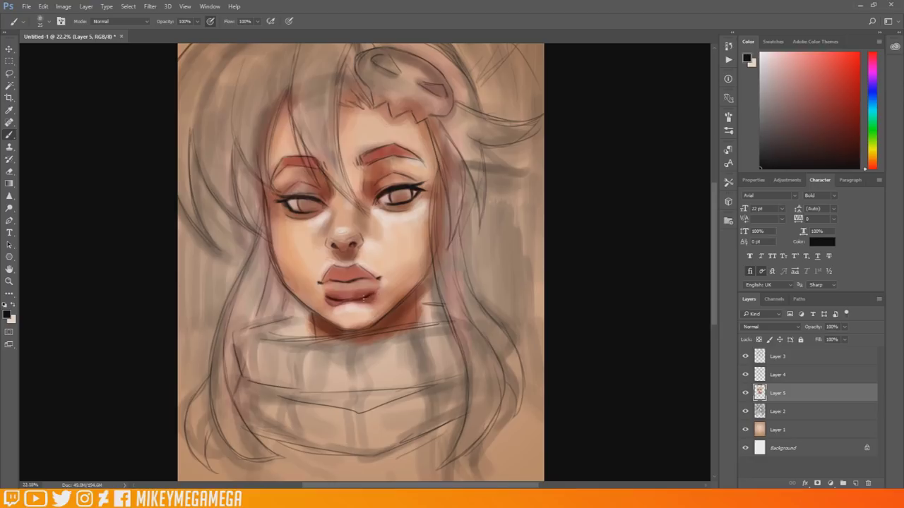
# - Outline the cheeks, jawline and both sides of the neck with near-black strokes
pyautogui.moveTo(261, 192)
pyautogui.mouseDown()
pyautogui.moveTo(276, 267)
pyautogui.moveTo(323, 319)
pyautogui.mouseUp()
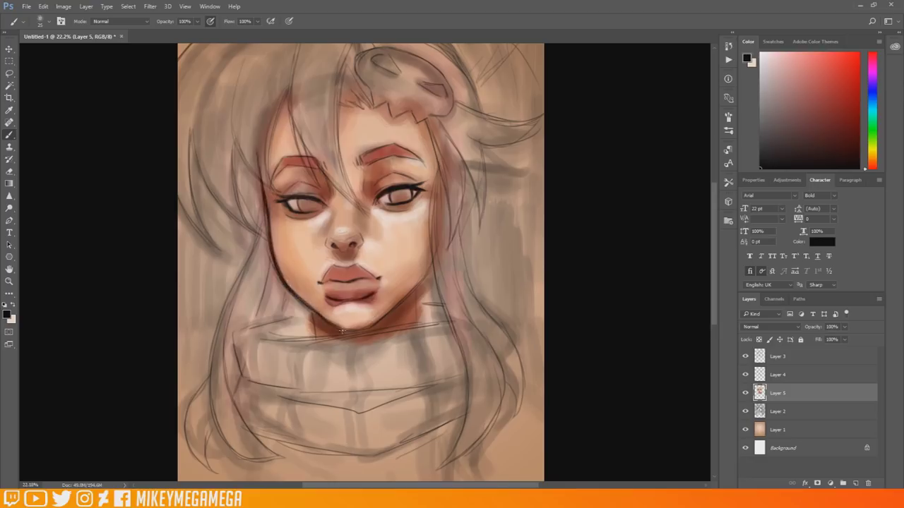
pyautogui.moveTo(414, 291); pyautogui.dragTo(431, 267)
pyautogui.moveTo(312, 309); pyautogui.dragTo(315, 337)
pyautogui.moveTo(418, 284); pyautogui.dragTo(419, 326)
pyautogui.moveTo(415, 286); pyautogui.dragTo(435, 265)
# - Pick a dark crimson and trace the central fringe strands over the forehead
pyautogui.click(7, 315)
pyautogui.click(561, 266)
pyautogui.click(573, 176)
pyautogui.click(660, 166)
pyautogui.moveTo(289, 96)
pyautogui.mouseDown()
pyautogui.moveTo(315, 184)
pyautogui.moveTo(305, 142)
pyautogui.moveTo(369, 211)
pyautogui.mouseUp()
pyautogui.moveTo(344, 60)
pyautogui.mouseDown()
pyautogui.moveTo(344, 178)
pyautogui.moveTo(365, 210)
pyautogui.mouseUp()
pyautogui.moveTo(288, 88); pyautogui.dragTo(269, 192)
# - Trace the pointed fringe strands on the viewer's left of the face with dark crimson strokes
pyautogui.moveTo(234, 138)
pyautogui.mouseDown()
pyautogui.moveTo(257, 176)
pyautogui.moveTo(281, 191)
pyautogui.mouseUp()
pyautogui.moveTo(235, 139)
pyautogui.mouseDown()
pyautogui.moveTo(239, 206)
pyautogui.moveTo(261, 236)
pyautogui.mouseUp()
pyautogui.moveTo(192, 128)
pyautogui.mouseDown()
pyautogui.moveTo(206, 183)
pyautogui.moveTo(259, 235)
pyautogui.mouseUp()
pyautogui.moveTo(191, 129)
pyautogui.mouseDown()
pyautogui.moveTo(204, 228)
pyautogui.moveTo(221, 252)
pyautogui.mouseUp()
pyautogui.moveTo(178, 196); pyautogui.dragTo(217, 250)
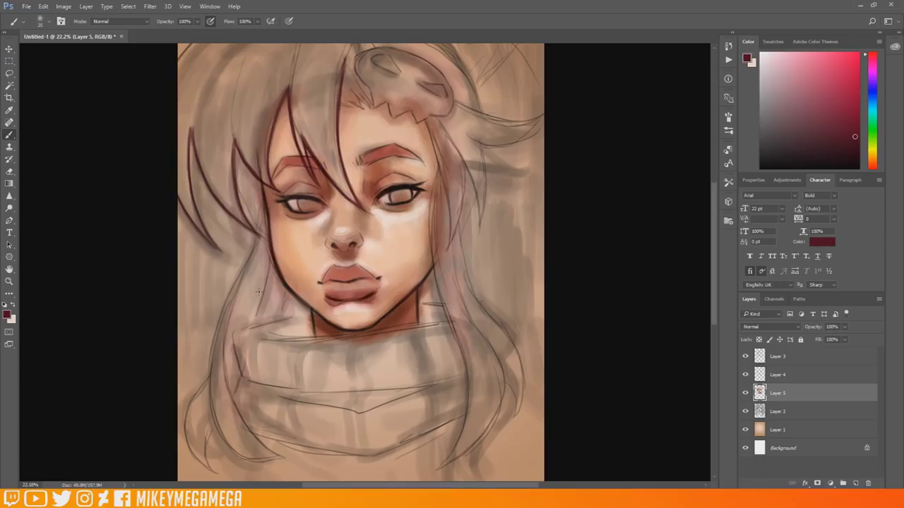
# - Outline the short strands beside the skull clip and its jagged lower edge in dark crimson
pyautogui.moveTo(353, 106); pyautogui.dragTo(351, 99)
pyautogui.moveTo(350, 98)
pyautogui.mouseDown()
pyautogui.moveTo(370, 107)
pyautogui.moveTo(357, 81)
pyautogui.mouseUp()
pyautogui.moveTo(344, 66); pyautogui.dragTo(353, 46)
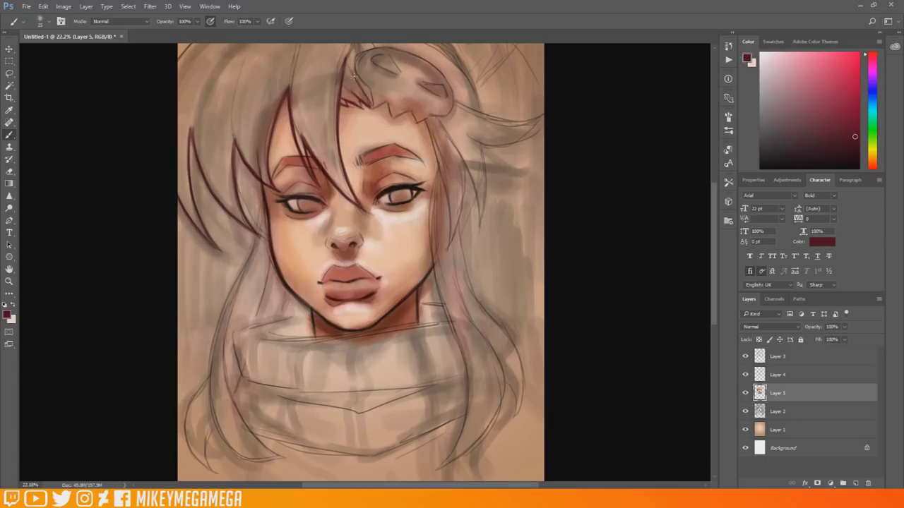
pyautogui.moveTo(388, 106); pyautogui.dragTo(426, 122)
# - Trace the strands below the skull clip, the outward flick and the long lock on the viewer's right in dark crimson
pyautogui.moveTo(429, 126); pyautogui.dragTo(449, 252)
pyautogui.moveTo(466, 172); pyautogui.dragTo(446, 248)
pyautogui.moveTo(480, 168); pyautogui.dragTo(466, 229)
pyautogui.moveTo(486, 143); pyautogui.dragTo(480, 227)
pyautogui.moveTo(537, 122); pyautogui.dragTo(486, 147)
pyautogui.moveTo(456, 102); pyautogui.dragTo(516, 122)
pyautogui.moveTo(462, 65)
pyautogui.mouseDown()
pyautogui.moveTo(479, 109)
pyautogui.moveTo(541, 115)
pyautogui.mouseUp()
pyautogui.moveTo(440, 162)
pyautogui.mouseDown()
pyautogui.moveTo(429, 215)
pyautogui.moveTo(463, 438)
pyautogui.mouseUp()
# - Outline the long locks beside the cheeks and neck and reinforce the outer fringe strands in dark crimson
pyautogui.moveTo(261, 191); pyautogui.dragTo(245, 263)
pyautogui.moveTo(256, 234); pyautogui.dragTo(224, 306)
pyautogui.moveTo(243, 264); pyautogui.dragTo(209, 421)
pyautogui.moveTo(271, 254); pyautogui.dragTo(252, 326)
pyautogui.moveTo(290, 289); pyautogui.dragTo(278, 325)
pyautogui.moveTo(475, 188); pyautogui.dragTo(463, 233)
pyautogui.moveTo(474, 295)
pyautogui.mouseDown()
pyautogui.moveTo(464, 238)
pyautogui.moveTo(519, 370)
pyautogui.mouseUp()
pyautogui.moveTo(239, 165); pyautogui.dragTo(255, 223)
pyautogui.moveTo(236, 149); pyautogui.dragTo(257, 217)
# - Pick a strong red, turn off pressure-controlled opacity, enlarge the brush and begin filling the central fringe
pyautogui.click(6, 314)
pyautogui.click(575, 171)
pyautogui.click(558, 224)
pyautogui.click(658, 166)
pyautogui.moveTo(297, 129); pyautogui.dragTo(311, 169)
pyautogui.click(210, 21)
pyautogui.moveTo(293, 91)
pyautogui.mouseDown()
pyautogui.moveTo(297, 127)
pyautogui.moveTo(302, 112)
pyautogui.moveTo(324, 117)
pyautogui.moveTo(331, 165)
pyautogui.mouseUp()
pyautogui.rightClick(309, 89)
pyautogui.click(382, 112)
pyautogui.moveTo(292, 90); pyautogui.dragTo(305, 57)
pyautogui.scroll(1, 308, 42)
# - Fill the crown and the fringe around the forehead with flat red on Layer 5
pyautogui.moveTo(333, 110)
pyautogui.mouseDown()
pyautogui.moveTo(349, 78)
pyautogui.moveTo(291, 119)
pyautogui.mouseUp()
pyautogui.moveTo(268, 171)
pyautogui.mouseDown()
pyautogui.moveTo(287, 121)
pyautogui.moveTo(269, 223)
pyautogui.mouseUp()
pyautogui.moveTo(269, 224)
pyautogui.mouseDown()
pyautogui.moveTo(257, 149)
pyautogui.moveTo(243, 155)
pyautogui.moveTo(282, 106)
pyautogui.mouseUp()
pyautogui.moveTo(330, 221)
pyautogui.mouseDown()
pyautogui.moveTo(333, 174)
pyautogui.moveTo(347, 229)
pyautogui.mouseUp()
pyautogui.moveTo(233, 169)
pyautogui.mouseDown()
pyautogui.moveTo(239, 259)
pyautogui.moveTo(237, 94)
pyautogui.moveTo(208, 121)
pyautogui.mouseUp()
pyautogui.moveTo(342, 140); pyautogui.dragTo(351, 95)
pyautogui.click(795, 412)
pyautogui.click(782, 394)
# - Fill the side locks beside the jaw and the short strands next to the skull clip with red, undoing a stray stroke
pyautogui.moveTo(263, 247)
pyautogui.mouseDown()
pyautogui.moveTo(249, 347)
pyautogui.moveTo(304, 350)
pyautogui.mouseUp()
pyautogui.moveTo(438, 220)
pyautogui.mouseDown()
pyautogui.moveTo(440, 306)
pyautogui.moveTo(439, 223)
pyautogui.moveTo(451, 356)
pyautogui.moveTo(426, 342)
pyautogui.mouseUp()
pyautogui.hotkey('ctrl', 'z')
pyautogui.moveTo(446, 320)
pyautogui.mouseDown()
pyautogui.moveTo(464, 245)
pyautogui.moveTo(466, 368)
pyautogui.mouseUp()
pyautogui.moveTo(349, 117); pyautogui.dragTo(368, 143)
pyautogui.moveTo(353, 105); pyautogui.dragTo(366, 83)
# - Fill the lock and outward flick below the skull clip with red and extend both side locks towards the collar
pyautogui.moveTo(430, 163)
pyautogui.mouseDown()
pyautogui.moveTo(445, 185)
pyautogui.moveTo(454, 264)
pyautogui.mouseUp()
pyautogui.moveTo(443, 164)
pyautogui.mouseDown()
pyautogui.moveTo(480, 247)
pyautogui.moveTo(457, 151)
pyautogui.mouseUp()
pyautogui.moveTo(474, 170); pyautogui.dragTo(504, 178)
pyautogui.moveTo(464, 151); pyautogui.dragTo(528, 165)
pyautogui.moveTo(239, 201); pyautogui.dragTo(259, 247)
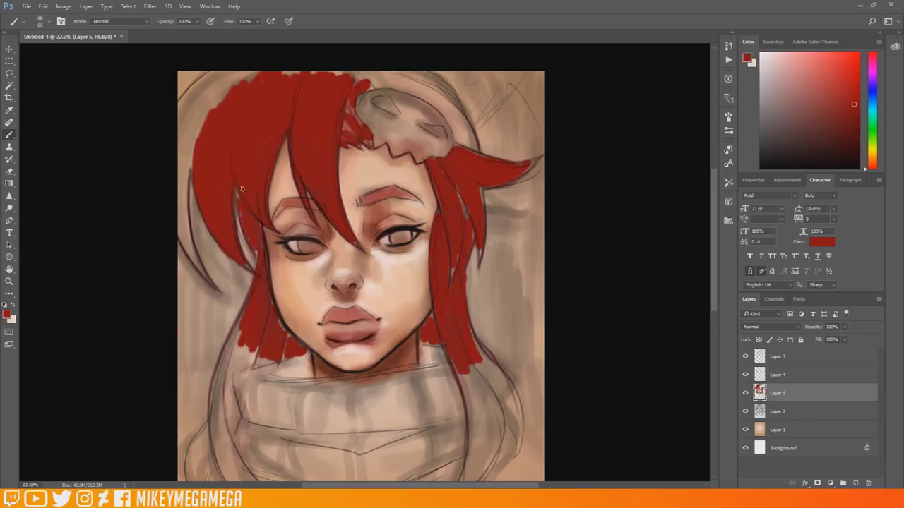
pyautogui.moveTo(286, 353)
pyautogui.mouseDown()
pyautogui.moveTo(257, 364)
pyautogui.moveTo(242, 356)
pyautogui.moveTo(224, 339)
pyautogui.moveTo(233, 318)
pyautogui.mouseUp()
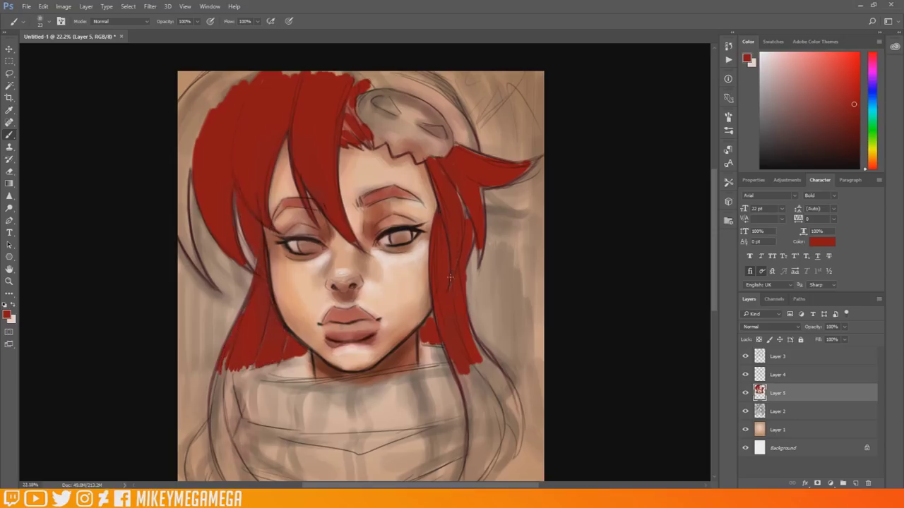
pyautogui.moveTo(475, 328); pyautogui.dragTo(489, 365)
# - Pick a dark brown and fill the irises of both eyes
pyautogui.click(6, 315)
pyautogui.click(574, 286)
pyautogui.click(558, 262)
pyautogui.click(647, 169)
pyautogui.moveTo(299, 241); pyautogui.dragTo(312, 248)
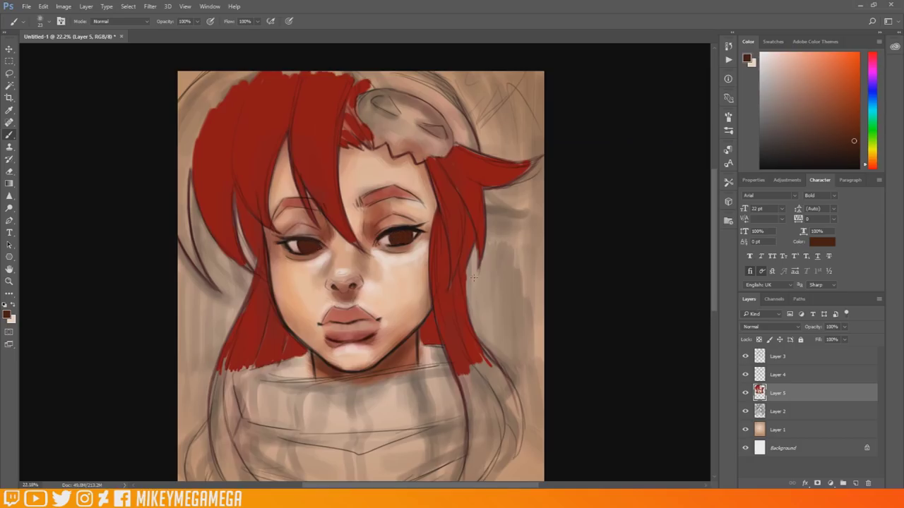
# - Add a new layer above Layer 3, pick a brownish red, adjust the brush and turn on pressure-controlled opacity
pyautogui.scroll(2, 429, 311)
pyautogui.click(792, 360)
pyautogui.click(855, 484)
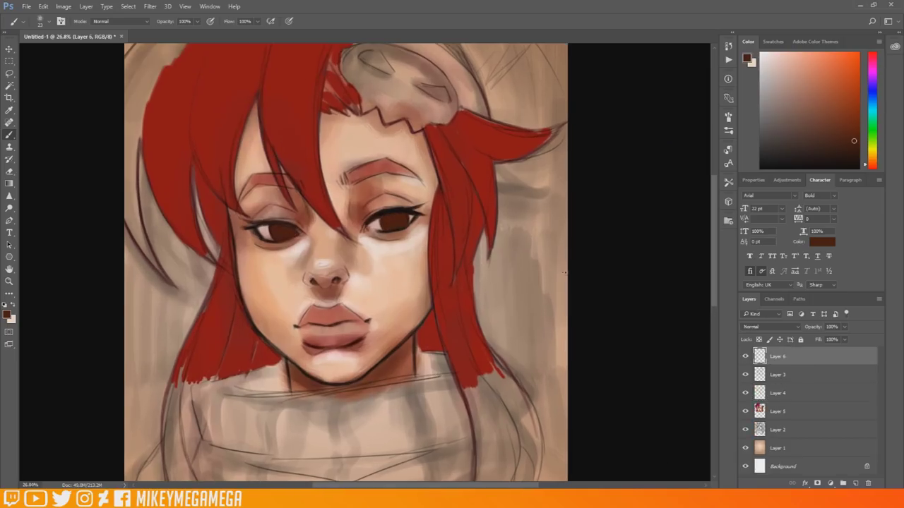
pyautogui.click(7, 315)
pyautogui.click(574, 176)
pyautogui.click(547, 246)
pyautogui.click(577, 288)
pyautogui.click(554, 225)
pyautogui.click(641, 167)
pyautogui.rightClick(259, 235)
pyautogui.click(327, 258)
pyautogui.click(141, 326)
pyautogui.click(210, 21)
# - Shade the cheek edges, nose, eye area and the skin along the hairline with soft brownish-red strokes
pyautogui.moveTo(239, 251)
pyautogui.mouseDown()
pyautogui.moveTo(251, 304)
pyautogui.moveTo(248, 229)
pyautogui.moveTo(240, 312)
pyautogui.mouseUp()
pyautogui.moveTo(324, 283)
pyautogui.mouseDown()
pyautogui.moveTo(316, 289)
pyautogui.moveTo(332, 302)
pyautogui.mouseUp()
pyautogui.moveTo(379, 238)
pyautogui.mouseDown()
pyautogui.moveTo(400, 239)
pyautogui.moveTo(416, 223)
pyautogui.mouseUp()
pyautogui.moveTo(356, 186)
pyautogui.mouseDown()
pyautogui.moveTo(374, 202)
pyautogui.moveTo(414, 201)
pyautogui.moveTo(435, 185)
pyautogui.mouseUp()
pyautogui.moveTo(425, 218)
pyautogui.mouseDown()
pyautogui.moveTo(414, 233)
pyautogui.moveTo(427, 267)
pyautogui.mouseUp()
pyautogui.moveTo(432, 180)
pyautogui.mouseDown()
pyautogui.moveTo(423, 135)
pyautogui.moveTo(346, 115)
pyautogui.mouseUp()
pyautogui.moveTo(322, 116); pyautogui.dragTo(336, 213)
pyautogui.moveTo(255, 108); pyautogui.dragTo(238, 203)
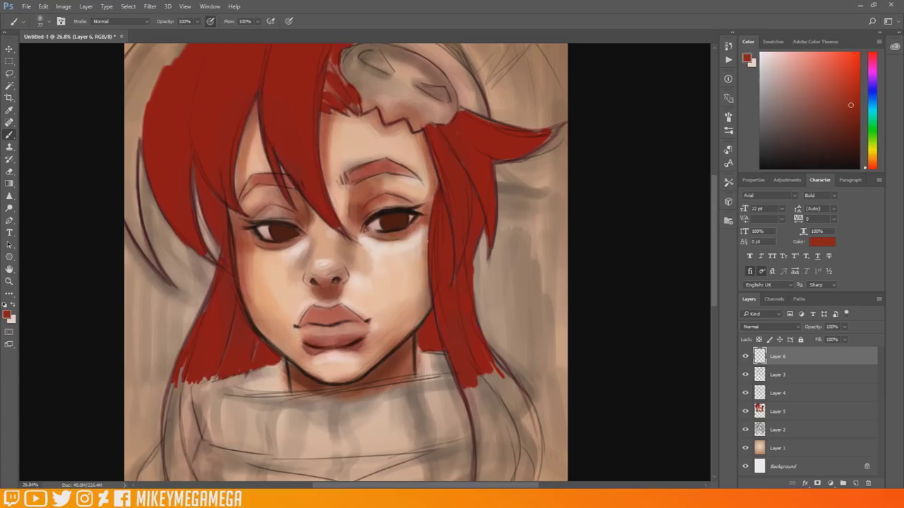
# - Pick a light peach and blend the shading on both cheeks and under the lower lip
pyautogui.click(7, 315)
pyautogui.click(574, 280)
pyautogui.click(501, 177)
pyautogui.click(659, 166)
pyautogui.moveTo(250, 251); pyautogui.dragTo(251, 285)
pyautogui.moveTo(422, 244); pyautogui.dragTo(408, 290)
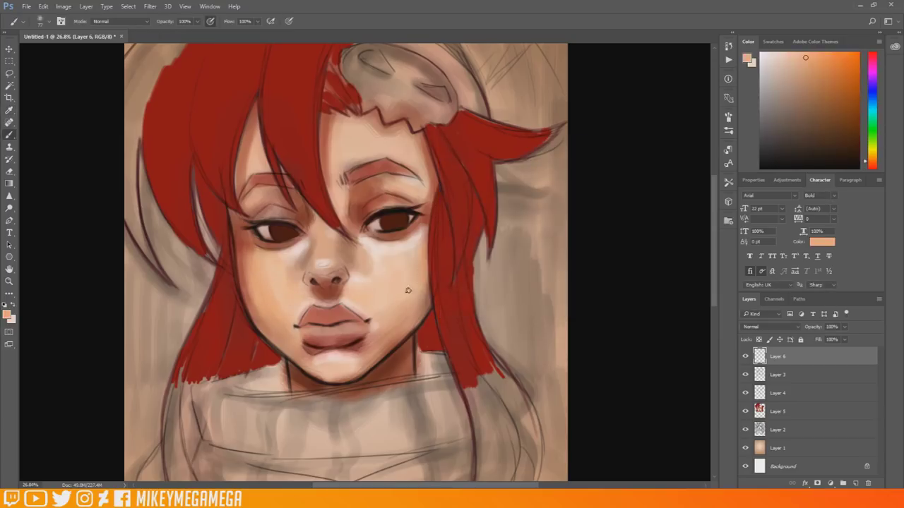
pyautogui.moveTo(353, 378); pyautogui.dragTo(307, 361)
# - Sample the facial skin tones, resize the brush and shade both sides of the nose bridge
pyautogui.keyDown('alt'); pyautogui.click(365, 195); pyautogui.keyUp('alt')
pyautogui.rightClick(342, 233)
pyautogui.moveTo(310, 236); pyautogui.dragTo(312, 266)
pyautogui.keyDown('alt'); pyautogui.click(303, 263); pyautogui.keyUp('alt')
pyautogui.moveTo(346, 239); pyautogui.dragTo(348, 267)
pyautogui.keyDown('alt'); pyautogui.click(363, 200); pyautogui.keyUp('alt')
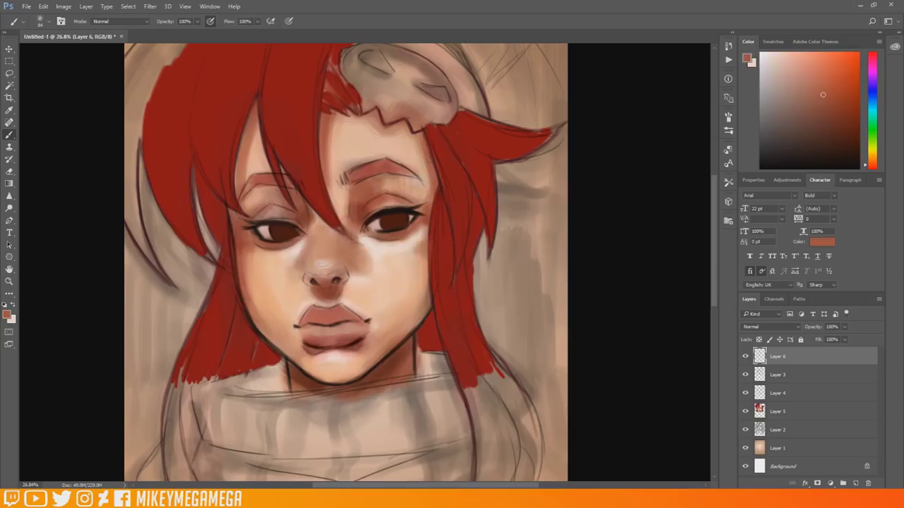
# - Pick a darker lip tone, resize the brush, darken the upper lip and sample skin tones around the nose
pyautogui.click(7, 315)
pyautogui.click(553, 251)
pyautogui.click(657, 167)
pyautogui.rightClick(328, 317)
pyautogui.moveTo(314, 320)
pyautogui.mouseDown()
pyautogui.moveTo(346, 312)
pyautogui.moveTo(329, 322)
pyautogui.moveTo(304, 312)
pyautogui.moveTo(353, 314)
pyautogui.mouseUp()
pyautogui.click(400, 258)
pyautogui.keyDown('alt'); pyautogui.click(321, 283); pyautogui.keyUp('alt')
pyautogui.keyDown('alt'); pyautogui.click(346, 274); pyautogui.keyUp('alt')
pyautogui.keyDown('alt'); pyautogui.click(380, 265); pyautogui.keyUp('alt')
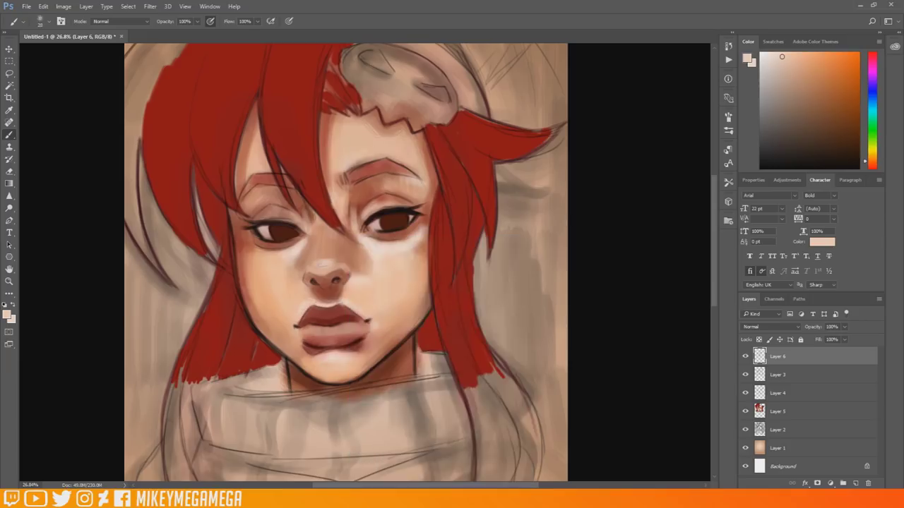
# - Resize the brush and blend the edge of the cheek on the viewer's left with sampled skin tones
pyautogui.keyDown('alt'); pyautogui.click(307, 205); pyautogui.keyUp('alt')
pyautogui.rightClick(307, 200)
pyautogui.click(107, 315)
pyautogui.moveTo(239, 243); pyautogui.dragTo(256, 314)
pyautogui.keyDown('alt'); pyautogui.click(247, 275); pyautogui.keyUp('alt')
pyautogui.moveTo(247, 270); pyautogui.dragTo(254, 303)
pyautogui.keyDown('alt'); pyautogui.click(254, 288); pyautogui.keyUp('alt')
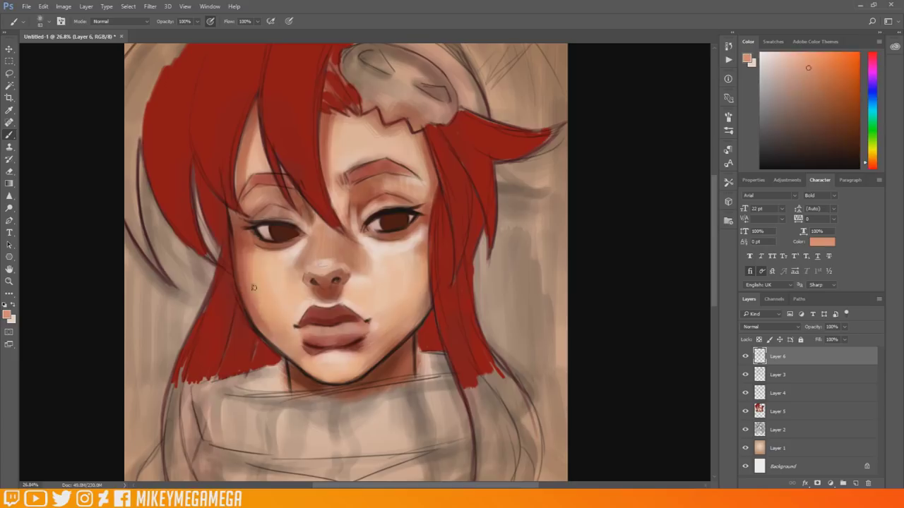
pyautogui.keyDown('alt'); pyautogui.click(232, 255); pyautogui.keyUp('alt')
pyautogui.keyDown('alt'); pyautogui.click(239, 253); pyautogui.keyUp('alt')
# - Blend the skin under the eye on the viewer's left and around the chin with sampled tones
pyautogui.moveTo(253, 237)
pyautogui.mouseDown()
pyautogui.moveTo(291, 248)
pyautogui.moveTo(303, 231)
pyautogui.mouseUp()
pyautogui.keyDown('alt'); pyautogui.click(304, 244); pyautogui.keyUp('alt')
pyautogui.keyDown('alt'); pyautogui.click(297, 249); pyautogui.keyUp('alt')
pyautogui.keyDown('alt'); pyautogui.click(264, 318); pyautogui.keyUp('alt')
pyautogui.keyDown('alt'); pyautogui.click(313, 371); pyautogui.keyUp('alt')
pyautogui.keyDown('alt'); pyautogui.click(358, 369); pyautogui.keyUp('alt')
pyautogui.keyDown('alt'); pyautogui.click(329, 373); pyautogui.keyUp('alt')
pyautogui.keyDown('alt'); pyautogui.click(351, 367); pyautogui.keyUp('alt')
pyautogui.keyDown('alt'); pyautogui.click(358, 368); pyautogui.keyUp('alt')
pyautogui.keyDown('alt'); pyautogui.click(326, 355); pyautogui.keyUp('alt')
# - Repaint the lower lip in a deeper red and soften its corners with sampled colours
pyautogui.keyDown('alt'); pyautogui.click(311, 349); pyautogui.keyUp('alt')
pyautogui.moveTo(363, 340)
pyautogui.mouseDown()
pyautogui.moveTo(343, 347)
pyautogui.moveTo(367, 344)
pyautogui.mouseUp()
pyautogui.keyDown('alt'); pyautogui.click(375, 340); pyautogui.keyUp('alt')
pyautogui.keyDown('alt'); pyautogui.click(379, 332); pyautogui.keyUp('alt')
pyautogui.keyDown('alt'); pyautogui.click(205, 162); pyautogui.keyUp('alt')
pyautogui.moveTo(310, 330)
pyautogui.mouseDown()
pyautogui.moveTo(358, 326)
pyautogui.moveTo(322, 339)
pyautogui.moveTo(364, 329)
pyautogui.moveTo(306, 331)
pyautogui.mouseUp()
pyautogui.keyDown('alt'); pyautogui.click(333, 334); pyautogui.keyUp('alt')
# - Shade both upper eyelids and the inner brow area with sampled reddish-brown tones
pyautogui.keyDown('alt'); pyautogui.click(310, 215); pyautogui.keyUp('alt')
pyautogui.moveTo(299, 202)
pyautogui.mouseDown()
pyautogui.moveTo(288, 193)
pyautogui.moveTo(258, 218)
pyautogui.moveTo(269, 209)
pyautogui.mouseUp()
pyautogui.keyDown('alt'); pyautogui.click(279, 158); pyautogui.keyUp('alt')
pyautogui.moveTo(395, 201); pyautogui.dragTo(410, 204)
pyautogui.moveTo(365, 183); pyautogui.dragTo(355, 193)
# - Smooth the shading on the nose bridge and its sides with repeatedly sampled skin tones
pyautogui.keyDown('alt'); pyautogui.click(342, 243); pyautogui.keyUp('alt')
pyautogui.keyDown('alt'); pyautogui.click(331, 263); pyautogui.keyUp('alt')
pyautogui.keyDown('alt'); pyautogui.click(311, 239); pyautogui.keyUp('alt')
pyautogui.keyDown('alt'); pyautogui.click(299, 264); pyautogui.keyUp('alt')
pyautogui.moveTo(311, 239)
pyautogui.mouseDown()
pyautogui.moveTo(299, 270)
pyautogui.moveTo(324, 264)
pyautogui.mouseUp()
pyautogui.keyDown('alt'); pyautogui.click(328, 237); pyautogui.keyUp('alt')
pyautogui.keyDown('alt'); pyautogui.click(337, 256); pyautogui.keyUp('alt')
pyautogui.moveTo(331, 227); pyautogui.dragTo(325, 251)
pyautogui.keyDown('alt'); pyautogui.click(358, 262); pyautogui.keyUp('alt')
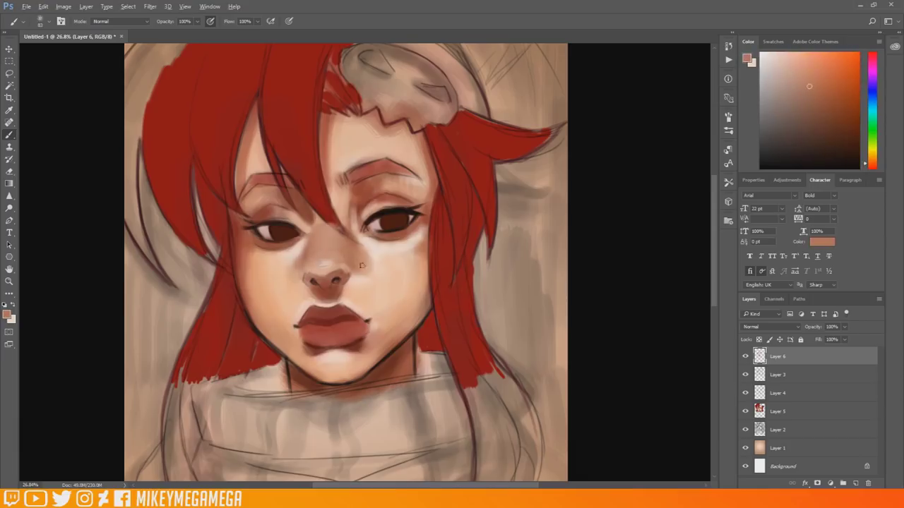
pyautogui.keyDown('alt'); pyautogui.click(363, 247); pyautogui.keyUp('alt')
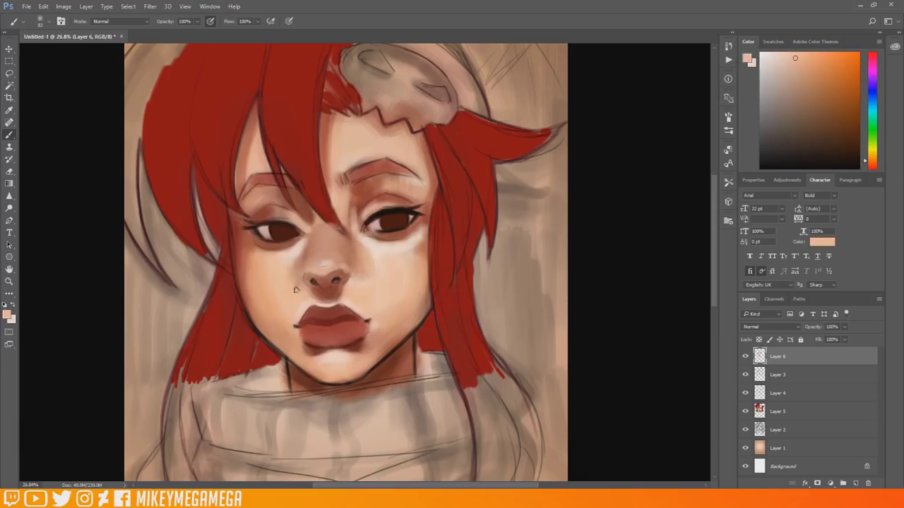
# - Blend the cheek and jaw on the viewer's right with sampled skin tones
pyautogui.keyDown('alt'); pyautogui.click(357, 273); pyautogui.keyUp('alt')
pyautogui.moveTo(406, 246); pyautogui.dragTo(425, 242)
pyautogui.keyDown('alt'); pyautogui.click(409, 300); pyautogui.keyUp('alt')
pyautogui.moveTo(418, 302); pyautogui.dragTo(376, 358)
pyautogui.keyDown('alt'); pyautogui.click(399, 300); pyautogui.keyUp('alt')
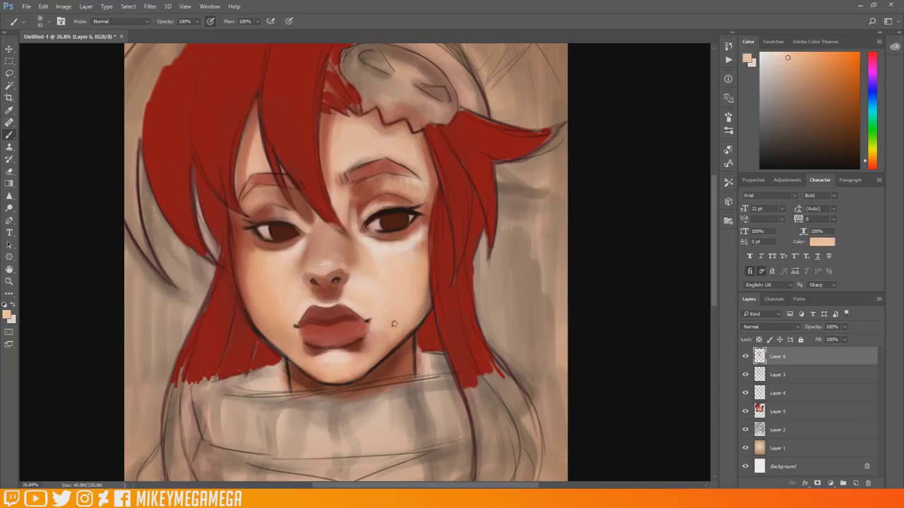
# - Soften the inner brow shading with sampled skin tones and repaint both eyebrows in the sampled red of the hair
pyautogui.keyDown('alt'); pyautogui.click(361, 196); pyautogui.keyUp('alt')
pyautogui.keyDown('alt'); pyautogui.click(353, 205); pyautogui.keyUp('alt')
pyautogui.moveTo(358, 185); pyautogui.dragTo(351, 211)
pyautogui.keyDown('alt'); pyautogui.click(276, 161); pyautogui.keyUp('alt')
pyautogui.moveTo(290, 180); pyautogui.dragTo(243, 198)
pyautogui.moveTo(346, 178)
pyautogui.mouseDown()
pyautogui.moveTo(377, 164)
pyautogui.moveTo(418, 169)
pyautogui.mouseUp()
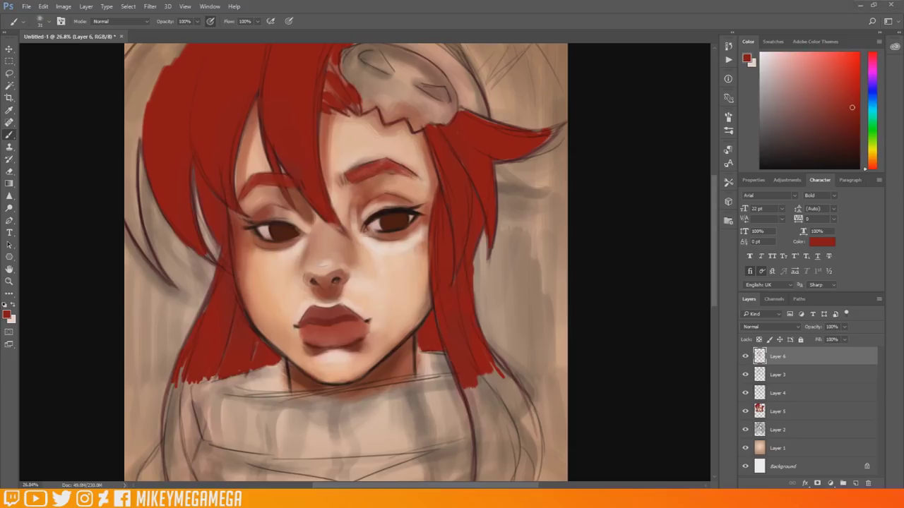
# - Pick a very dark red and reinforce the outlines of the fringe strands, face, jaw and neck
pyautogui.click(6, 315)
pyautogui.click(555, 257)
pyautogui.click(663, 157)
pyautogui.moveTo(194, 162); pyautogui.dragTo(248, 216)
pyautogui.moveTo(234, 206)
pyautogui.mouseDown()
pyautogui.moveTo(253, 101)
pyautogui.moveTo(250, 323)
pyautogui.moveTo(299, 368)
pyautogui.moveTo(374, 365)
pyautogui.moveTo(431, 309)
pyautogui.mouseUp()
pyautogui.moveTo(415, 340); pyautogui.dragTo(415, 379)
# - Define the edges of the upper and lower lips with the dark red
pyautogui.moveTo(303, 344); pyautogui.dragTo(327, 348)
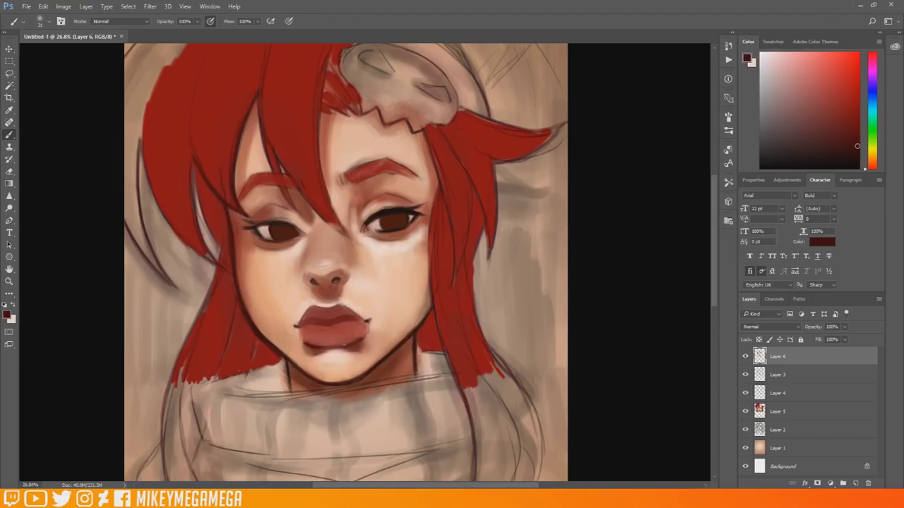
pyautogui.moveTo(317, 306); pyautogui.dragTo(349, 307)
pyautogui.moveTo(315, 306); pyautogui.dragTo(305, 318)
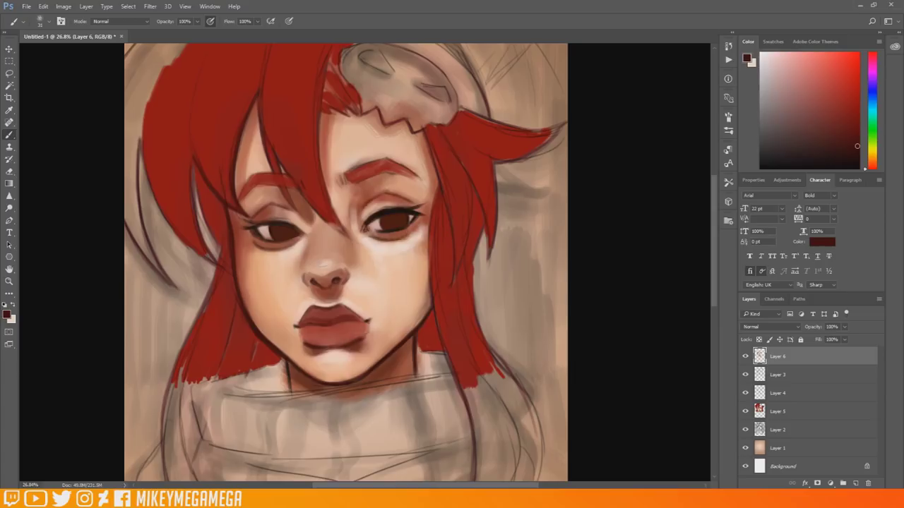
# - Sharpen the contours of both eyebrows with thin dark red strokes
pyautogui.moveTo(367, 177); pyautogui.dragTo(392, 172)
pyautogui.moveTo(346, 172)
pyautogui.mouseDown()
pyautogui.moveTo(388, 160)
pyautogui.moveTo(417, 177)
pyautogui.mouseUp()
pyautogui.moveTo(386, 160); pyautogui.dragTo(421, 179)
pyautogui.moveTo(293, 187)
pyautogui.mouseDown()
pyautogui.moveTo(261, 183)
pyautogui.moveTo(240, 197)
pyautogui.mouseUp()
# - Darken the edges of the fringe and the gaps between strands beside the skull clip
pyautogui.moveTo(240, 194)
pyautogui.mouseDown()
pyautogui.moveTo(273, 174)
pyautogui.moveTo(345, 235)
pyautogui.mouseUp()
pyautogui.moveTo(316, 123); pyautogui.dragTo(316, 173)
pyautogui.moveTo(326, 51); pyautogui.dragTo(318, 132)
pyautogui.moveTo(324, 100); pyautogui.dragTo(328, 93)
pyautogui.moveTo(335, 59); pyautogui.dragTo(324, 91)
pyautogui.moveTo(329, 58); pyautogui.dragTo(358, 111)
# - Redraw the strand lines of the long hair on the viewer's right in dark red
pyautogui.moveTo(427, 132)
pyautogui.mouseDown()
pyautogui.moveTo(440, 182)
pyautogui.moveTo(429, 276)
pyautogui.mouseUp()
pyautogui.moveTo(437, 232)
pyautogui.mouseDown()
pyautogui.moveTo(452, 341)
pyautogui.moveTo(466, 285)
pyautogui.mouseUp()
pyautogui.moveTo(474, 191); pyautogui.dragTo(487, 255)
pyautogui.moveTo(471, 220); pyautogui.dragTo(511, 387)
# - Fill the hair behind the jaw on both sides of the neck with dark red shadow
pyautogui.moveTo(418, 344); pyautogui.dragTo(421, 353)
pyautogui.moveTo(431, 320); pyautogui.dragTo(422, 353)
pyautogui.moveTo(432, 314)
pyautogui.mouseDown()
pyautogui.moveTo(439, 351)
pyautogui.moveTo(422, 356)
pyautogui.moveTo(430, 350)
pyautogui.mouseUp()
pyautogui.moveTo(235, 305); pyautogui.dragTo(217, 380)
pyautogui.moveTo(259, 338); pyautogui.dragTo(247, 383)
pyautogui.moveTo(279, 343); pyautogui.dragTo(261, 367)
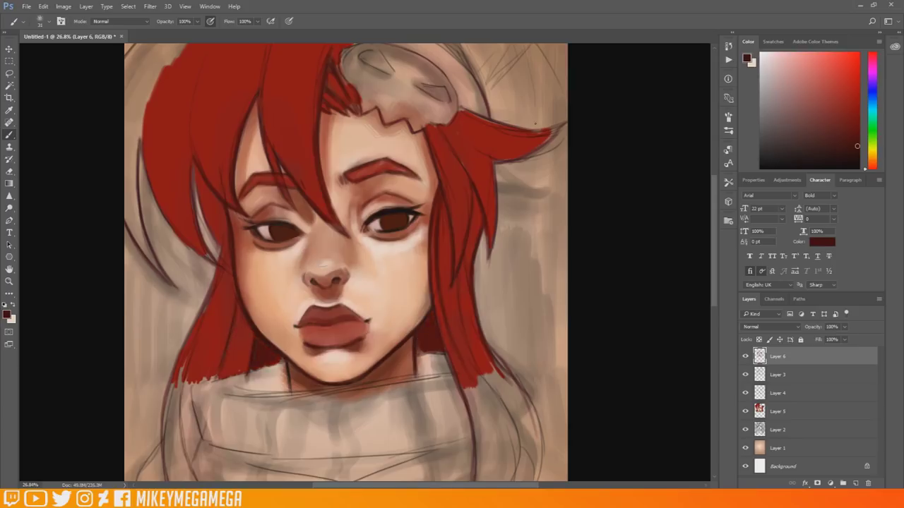
# - Colour both irises with an orange-brown (#ad5d24) and add strokes of a lighter orange
pyautogui.moveTo(872, 164); pyautogui.dragTo(875, 163)
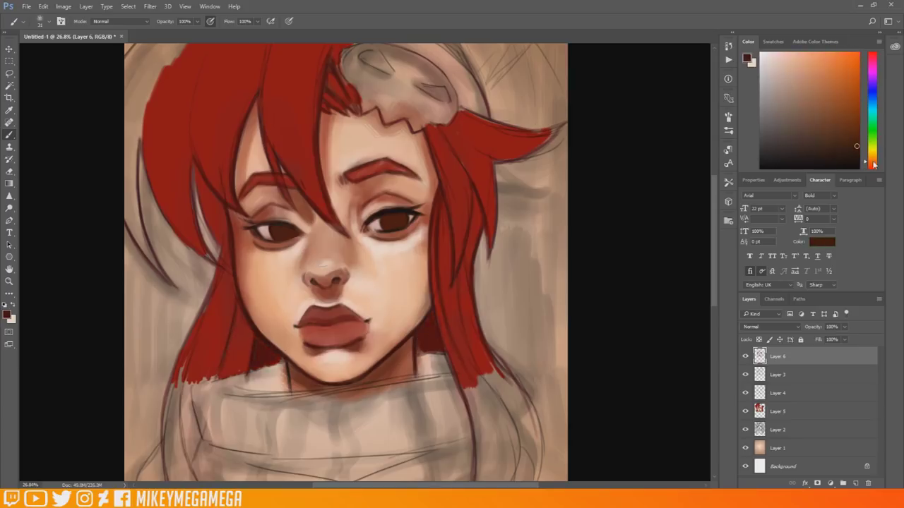
pyautogui.click(839, 89)
pyautogui.moveTo(275, 234); pyautogui.dragTo(292, 235)
pyautogui.click(7, 315)
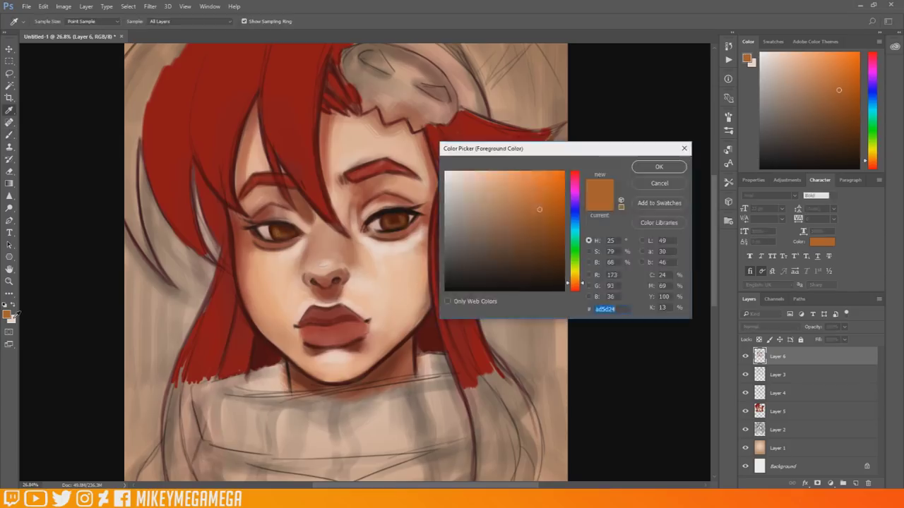
pyautogui.click(525, 173)
pyautogui.click(659, 167)
pyautogui.moveTo(390, 225); pyautogui.dragTo(402, 223)
pyautogui.moveTo(276, 235); pyautogui.dragTo(284, 236)
# - Brighten both irises with a saturated yellow and warm them with a vivid orange
pyautogui.click(7, 315)
pyautogui.click(578, 275)
pyautogui.click(562, 174)
pyautogui.click(658, 167)
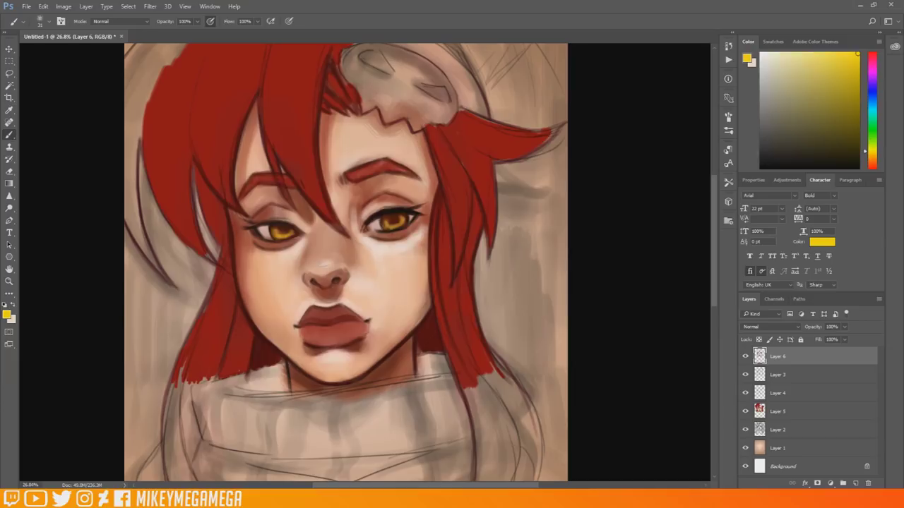
pyautogui.keyDown('alt'); pyautogui.click(401, 222); pyautogui.keyUp('alt')
pyautogui.click(872, 163)
pyautogui.click(851, 53)
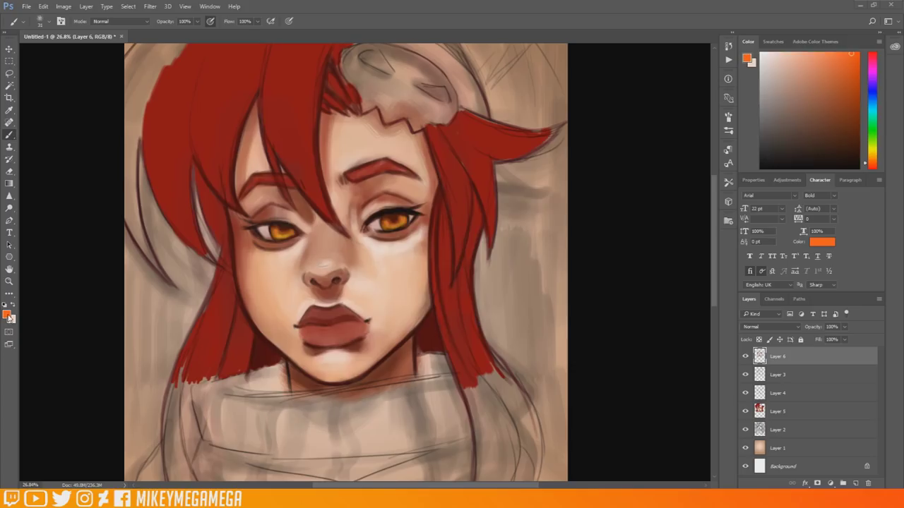
# - Set the brush to a dark purple and a smaller size for the details around the eyes
pyautogui.click(9, 317)
pyautogui.click(575, 189)
pyautogui.click(561, 272)
pyautogui.click(659, 166)
pyautogui.rightClick(318, 235)
pyautogui.click(372, 260)
pyautogui.scroll(-3, 446, 185)
pyautogui.scroll(7, 335, 218)
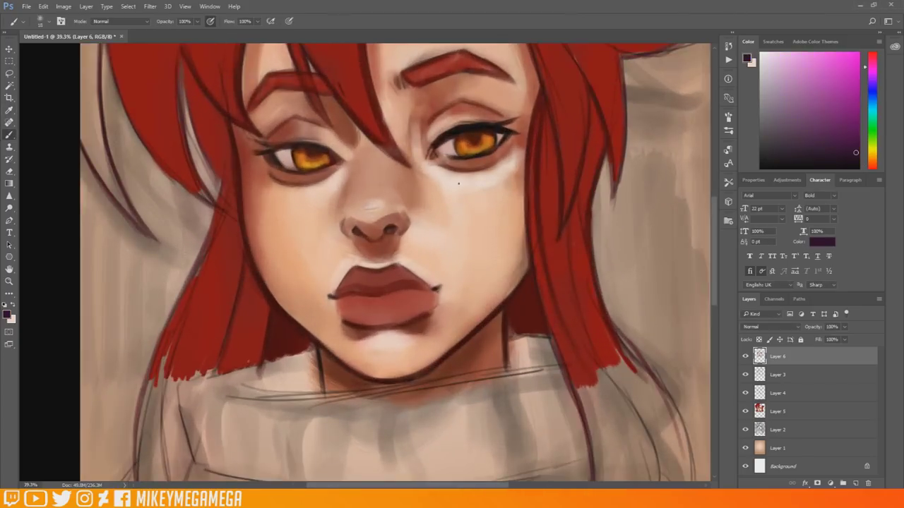
# - Switch the brush colour to a deep red and tint the underside of the nose
pyautogui.click(7, 316)
pyautogui.click(555, 277)
pyautogui.click(660, 166)
pyautogui.click(7, 316)
pyautogui.click(575, 289)
pyautogui.moveTo(555, 222)
pyautogui.mouseDown()
pyautogui.moveTo(549, 216)
pyautogui.moveTo(557, 228)
pyautogui.mouseUp()
pyautogui.click(659, 166)
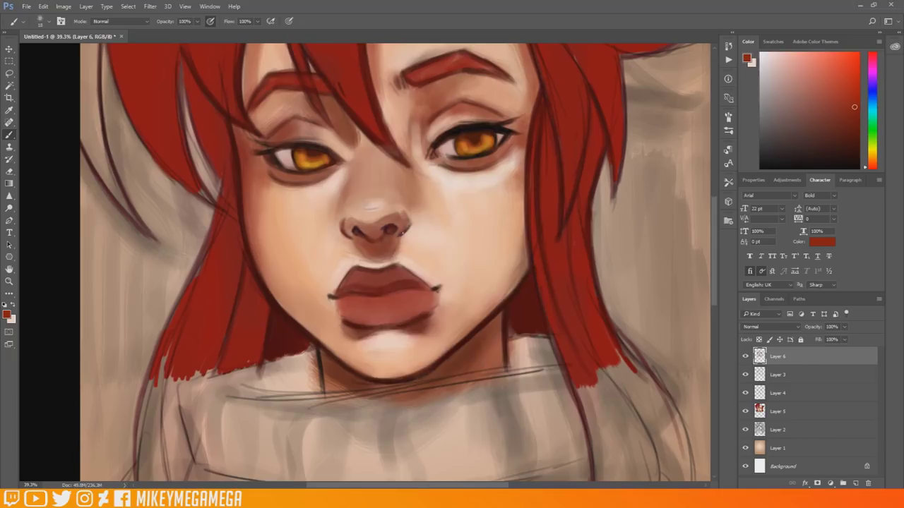
pyautogui.rightClick(373, 227)
pyautogui.press('Escape')
# - Choose a crimson tone and deepen the lower edge and corners of the lower lip with it and a sampled dark red
pyautogui.click(7, 316)
pyautogui.click(573, 186)
pyautogui.press('Return')
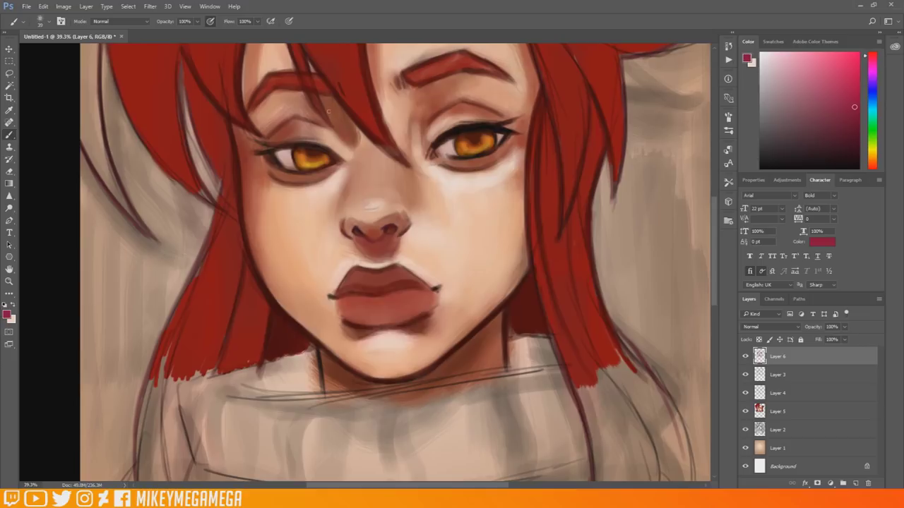
pyautogui.moveTo(354, 324); pyautogui.dragTo(428, 305)
pyautogui.keyDown('alt'); pyautogui.click(358, 326); pyautogui.keyUp('alt')
pyautogui.moveTo(338, 306); pyautogui.dragTo(359, 327)
pyautogui.moveTo(434, 300); pyautogui.dragTo(383, 326)
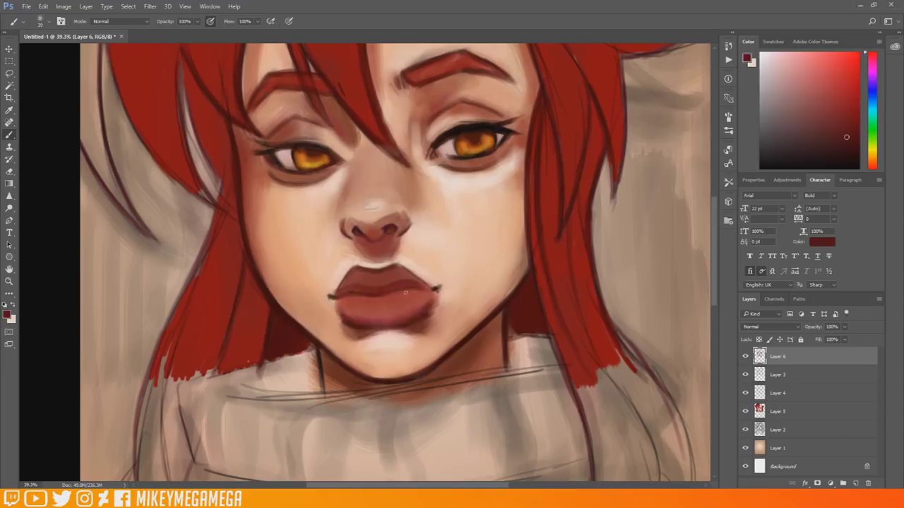
# - Refine the shading on the tip and wing of the nose with sampled reddish-brown tones
pyautogui.keyDown('alt'); pyautogui.click(383, 216); pyautogui.keyUp('alt')
pyautogui.moveTo(380, 219)
pyautogui.mouseDown()
pyautogui.moveTo(352, 217)
pyautogui.moveTo(407, 226)
pyautogui.mouseUp()
pyautogui.keyDown('alt'); pyautogui.click(396, 223); pyautogui.keyUp('alt')
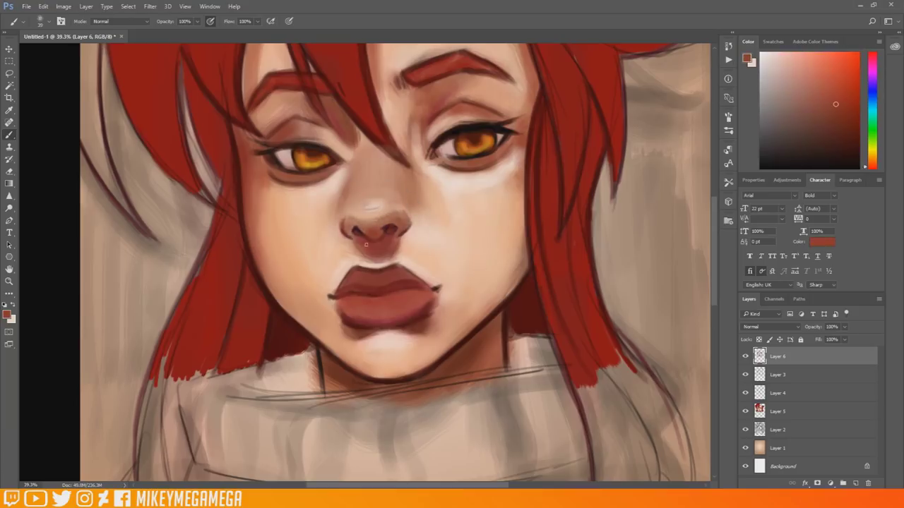
# - Mix a pale cream and highlight the nose tip, the area below the nose and the rim of the upper lip
pyautogui.keyDown('alt'); pyautogui.click(429, 174); pyautogui.keyUp('alt')
pyautogui.click(7, 315)
pyautogui.click(575, 279)
pyautogui.click(471, 172)
pyautogui.click(658, 167)
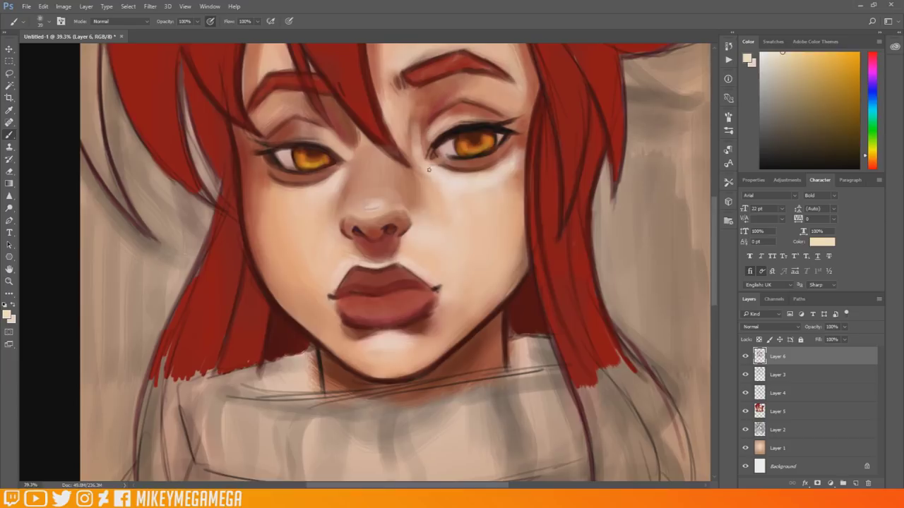
pyautogui.moveTo(400, 244); pyautogui.dragTo(397, 256)
pyautogui.moveTo(394, 264)
pyautogui.mouseDown()
pyautogui.moveTo(355, 265)
pyautogui.moveTo(338, 286)
pyautogui.mouseUp()
pyautogui.moveTo(438, 285); pyautogui.dragTo(404, 267)
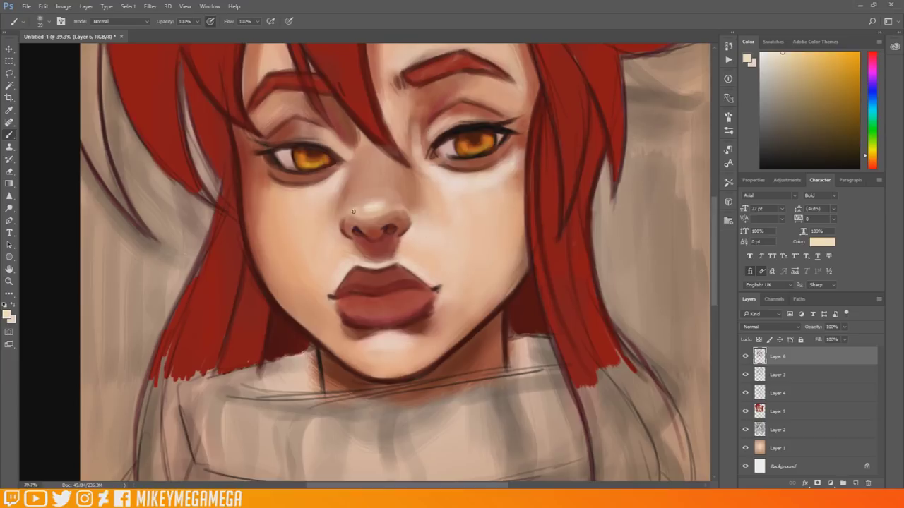
# - Lighten the cheek beside the nose and shade the crease below the inner eye corner on the viewer's right
pyautogui.moveTo(331, 177)
pyautogui.mouseDown()
pyautogui.moveTo(304, 188)
pyautogui.moveTo(324, 205)
pyautogui.mouseUp()
pyautogui.keyDown('alt'); pyautogui.click(277, 177); pyautogui.keyUp('alt')
pyautogui.moveTo(415, 164); pyautogui.dragTo(442, 195)
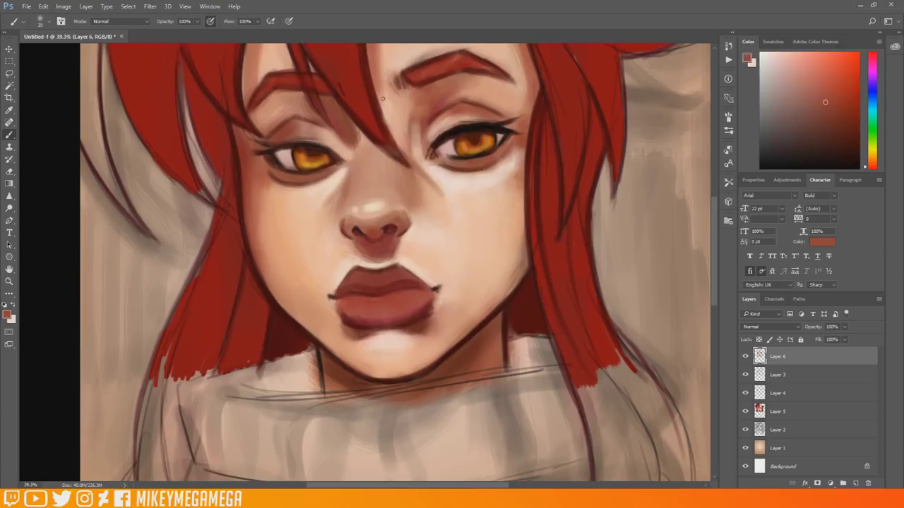
# - Smooth the upper eyelid on the viewer's left and the inner brow area on the viewer's right with sampled tones
pyautogui.keyDown('alt'); pyautogui.click(329, 126); pyautogui.keyUp('alt')
pyautogui.keyDown('alt'); pyautogui.click(321, 124); pyautogui.keyUp('alt')
pyautogui.keyDown('alt'); pyautogui.click(282, 127); pyautogui.keyUp('alt')
pyautogui.moveTo(264, 129); pyautogui.dragTo(300, 112)
pyautogui.keyDown('alt'); pyautogui.click(301, 116); pyautogui.keyUp('alt')
pyautogui.keyDown('alt'); pyautogui.click(452, 91); pyautogui.keyUp('alt')
pyautogui.moveTo(420, 101)
pyautogui.mouseDown()
pyautogui.moveTo(413, 117)
pyautogui.moveTo(431, 90)
pyautogui.mouseUp()
# - Shade both sides of the nose and the inner eye creases with sampled brownish skin tones
pyautogui.keyDown('alt'); pyautogui.click(352, 168); pyautogui.keyUp('alt')
pyautogui.moveTo(346, 184); pyautogui.dragTo(332, 209)
pyautogui.moveTo(416, 150)
pyautogui.mouseDown()
pyautogui.moveTo(412, 170)
pyautogui.moveTo(441, 198)
pyautogui.mouseUp()
pyautogui.keyDown('alt'); pyautogui.click(345, 171); pyautogui.keyUp('alt')
pyautogui.rightClick(344, 169)
pyautogui.moveTo(425, 192); pyautogui.dragTo(417, 192)
# - Enlarge the brush and paint pale cream highlights below the eye and brow on the viewer's right
pyautogui.click(11, 321)
pyautogui.rightClick(433, 139)
pyautogui.moveTo(506, 161); pyautogui.dragTo(509, 161)
pyautogui.keyDown('alt'); pyautogui.click(459, 191); pyautogui.keyUp('alt')
pyautogui.moveTo(440, 175); pyautogui.dragTo(455, 183)
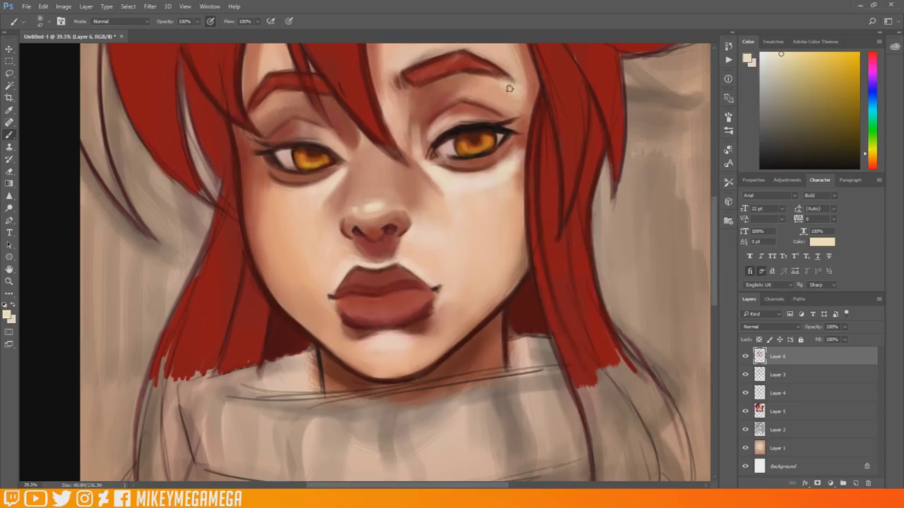
# - Blend the cheeks and outer face edges with sampled peach tones using a larger brush
pyautogui.rightClick(495, 211)
pyautogui.keyDown('alt'); pyautogui.click(517, 220); pyautogui.keyUp('alt')
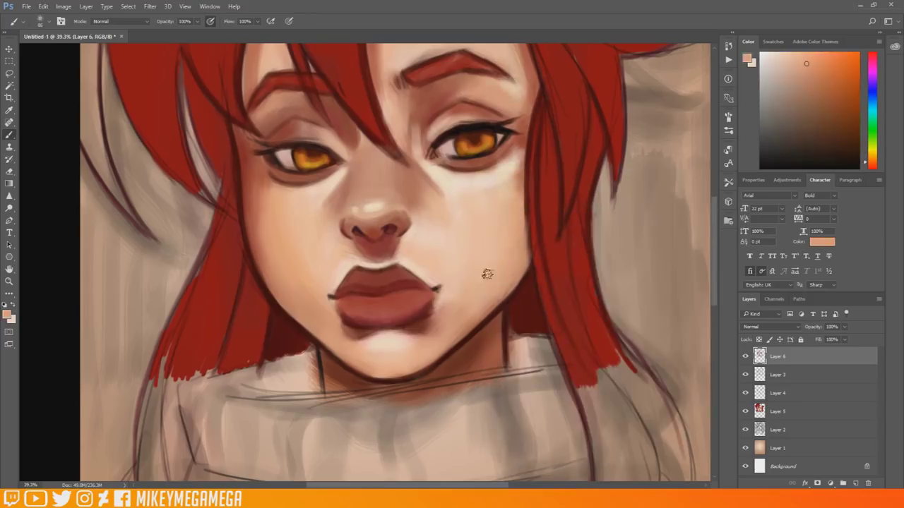
pyautogui.keyDown('alt'); pyautogui.click(510, 186); pyautogui.keyUp('alt')
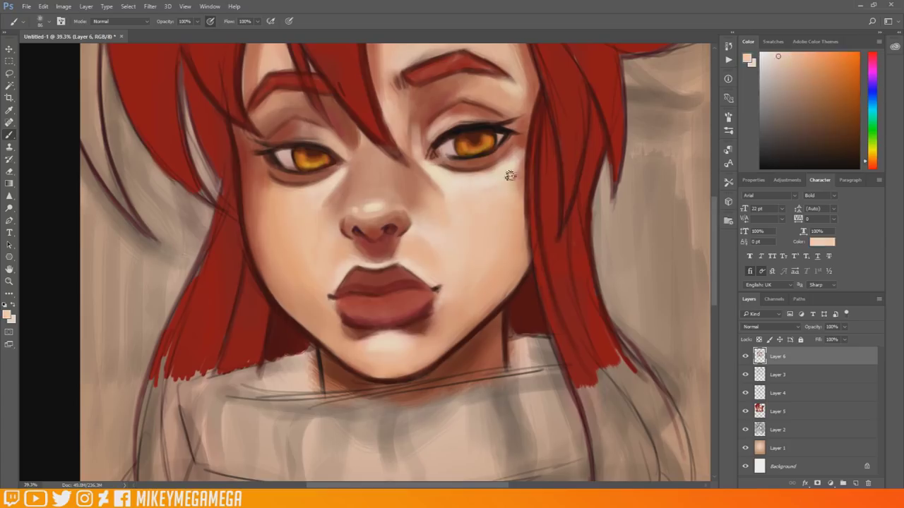
pyautogui.keyDown('alt'); pyautogui.click(292, 95); pyautogui.keyUp('alt')
pyautogui.keyDown('alt'); pyautogui.click(289, 278); pyautogui.keyUp('alt')
# - Shade the forehead above the eyebrow on the viewer's right with sampled skin tones
pyautogui.scroll(-4, 298, 281)
pyautogui.keyDown('alt'); pyautogui.click(361, 160); pyautogui.keyUp('alt')
pyautogui.moveTo(394, 127)
pyautogui.mouseDown()
pyautogui.moveTo(406, 146)
pyautogui.moveTo(441, 132)
pyautogui.moveTo(447, 158)
pyautogui.mouseUp()
pyautogui.keyDown('alt'); pyautogui.click(446, 147); pyautogui.keyUp('alt')
pyautogui.keyDown('alt'); pyautogui.click(444, 152); pyautogui.keyUp('alt')
pyautogui.keyDown('alt'); pyautogui.click(448, 155); pyautogui.keyUp('alt')
# - Add warm reddish-brown shading to the nose and along the chin and jawline
pyautogui.moveTo(360, 183); pyautogui.dragTo(370, 211)
pyautogui.moveTo(380, 350); pyautogui.dragTo(411, 322)
pyautogui.moveTo(324, 333); pyautogui.dragTo(371, 358)
pyautogui.moveTo(344, 351)
pyautogui.mouseDown()
pyautogui.moveTo(372, 357)
pyautogui.moveTo(446, 291)
pyautogui.mouseUp()
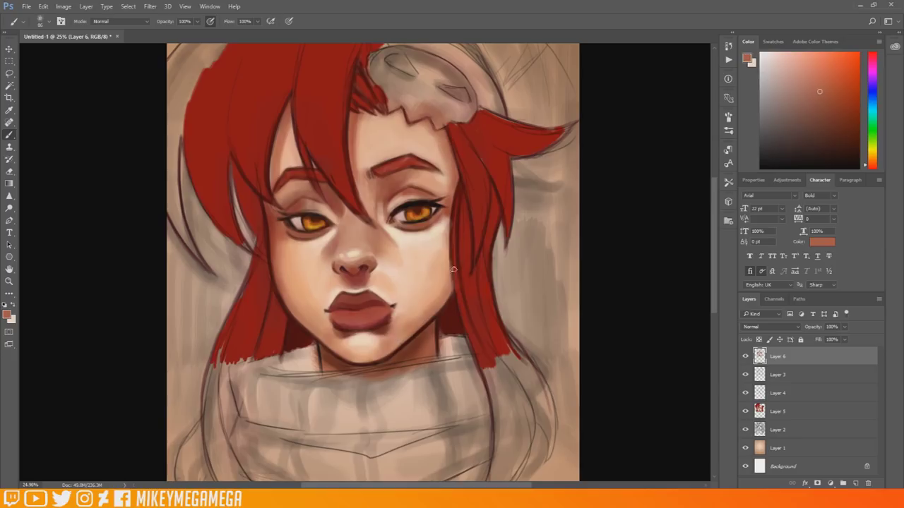
# - Pick a dark reddish brown, shrink the brush, and redefine the upper eyelid on the viewer's right and the nostril edge
pyautogui.click(7, 315)
pyautogui.click(447, 286)
pyautogui.click(658, 166)
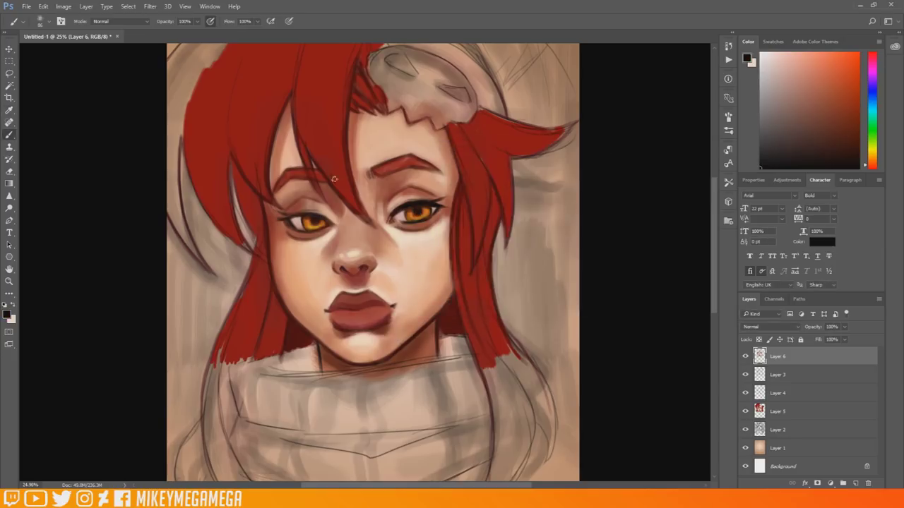
pyautogui.click(7, 315)
pyautogui.click(574, 288)
pyautogui.click(560, 255)
pyautogui.click(658, 166)
pyautogui.press('[')
pyautogui.press('[')
pyautogui.press('[')
pyautogui.press('[')
pyautogui.press('[')
pyautogui.press('[')
pyautogui.press('[')
pyautogui.press('[')
pyautogui.press('[')
pyautogui.press('[')
pyautogui.press('[')
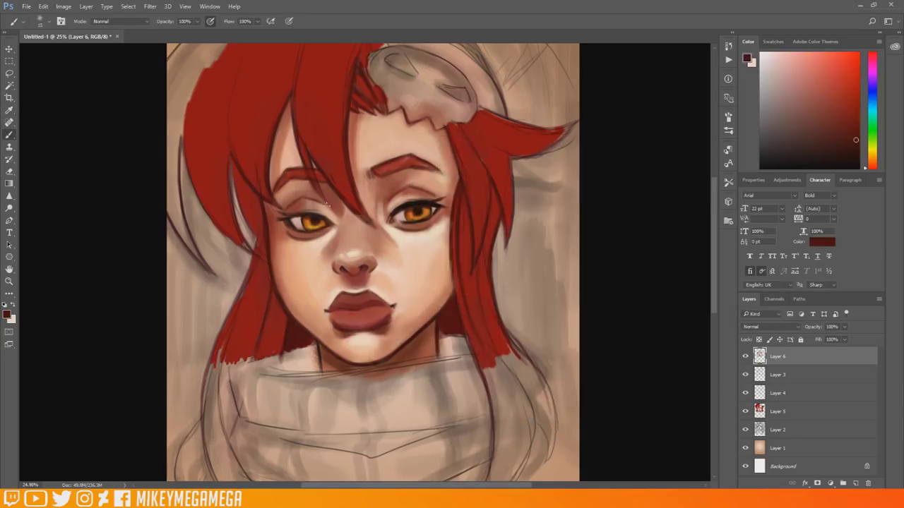
pyautogui.moveTo(391, 207); pyautogui.dragTo(417, 201)
pyautogui.moveTo(336, 259); pyautogui.dragTo(341, 263)
# - Soften the wings of the nose with sampled skin tones and a larger brush
pyautogui.keyDown('alt'); pyautogui.click(372, 244); pyautogui.keyUp('alt')
pyautogui.moveTo(343, 259); pyautogui.dragTo(342, 256)
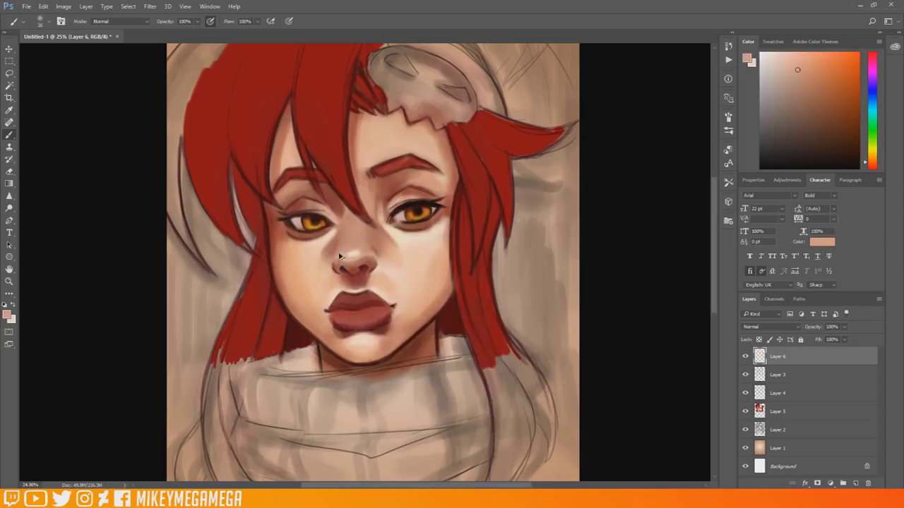
pyautogui.keyDown('alt'); pyautogui.click(396, 266); pyautogui.keyUp('alt')
pyautogui.rightClick(390, 265)
pyautogui.click(459, 262)
pyautogui.click(382, 267)
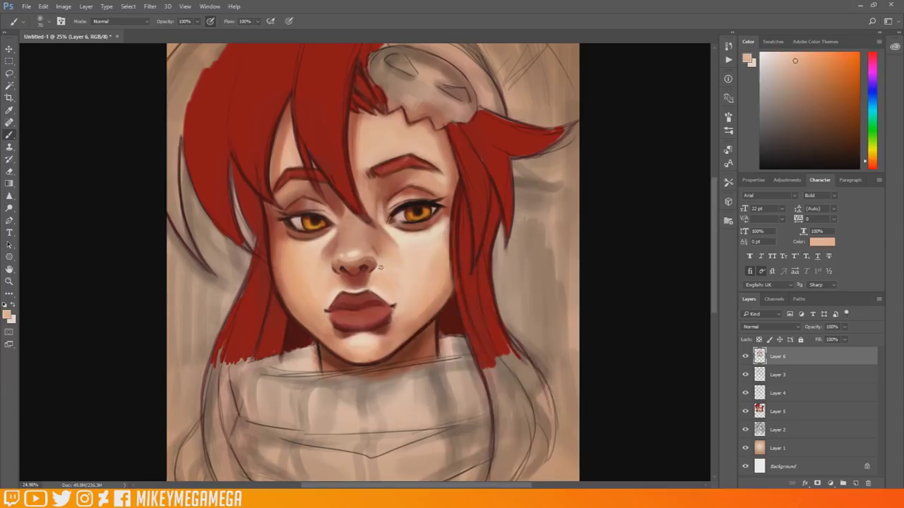
# - Blend the inner cheeks into both sides of the nose bridge with sampled peach tones
pyautogui.keyDown('alt'); pyautogui.click(400, 255); pyautogui.keyUp('alt')
pyautogui.moveTo(390, 242); pyautogui.dragTo(379, 224)
pyautogui.keyDown('alt'); pyautogui.click(319, 254); pyautogui.keyUp('alt')
pyautogui.moveTo(321, 254); pyautogui.dragTo(330, 243)
pyautogui.keyDown('alt'); pyautogui.click(323, 262); pyautogui.keyUp('alt')
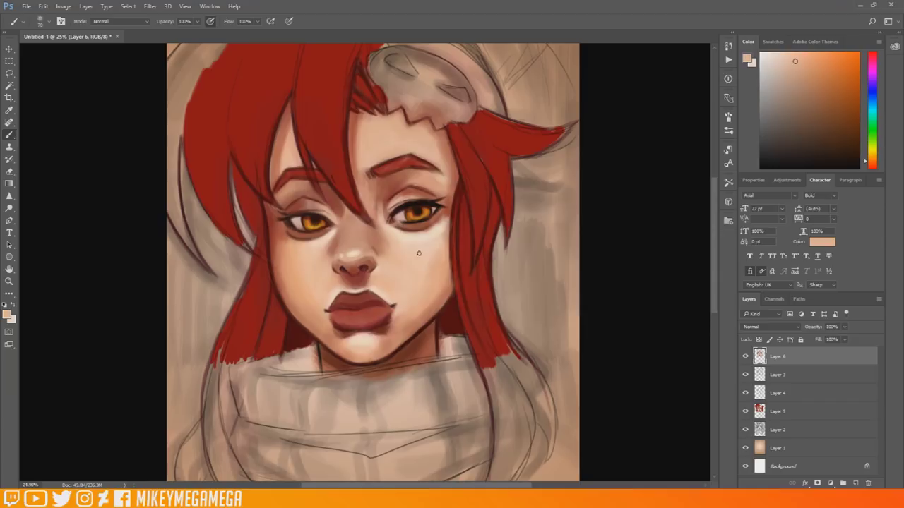
# - Pick near-black, shrink the brush, and draw the upper lash line and individual lashes on the eye at the viewer's right
pyautogui.click(6, 315)
pyautogui.click(446, 289)
pyautogui.click(659, 166)
pyautogui.scroll(5, 341, 245)
pyautogui.rightClick(433, 160)
pyautogui.click(510, 182)
pyautogui.click(435, 44)
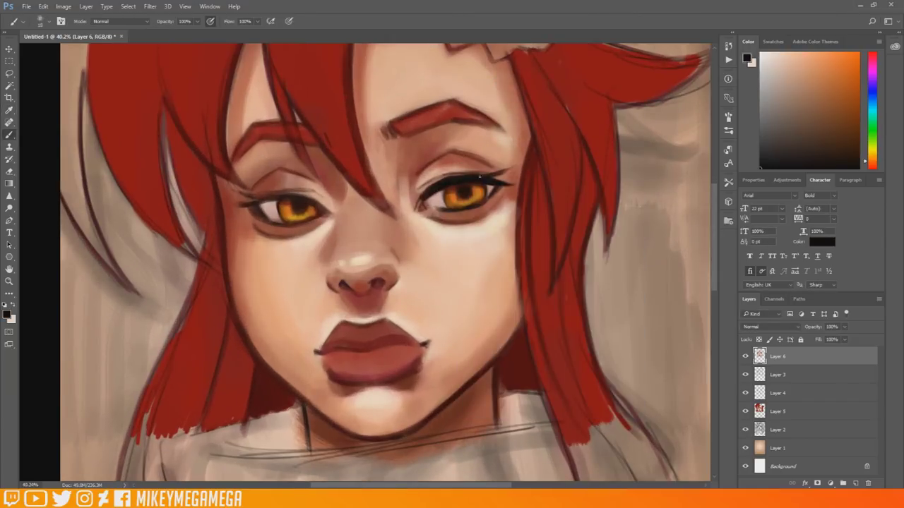
pyautogui.moveTo(499, 188); pyautogui.dragTo(484, 202)
pyautogui.moveTo(505, 171); pyautogui.dragTo(490, 178)
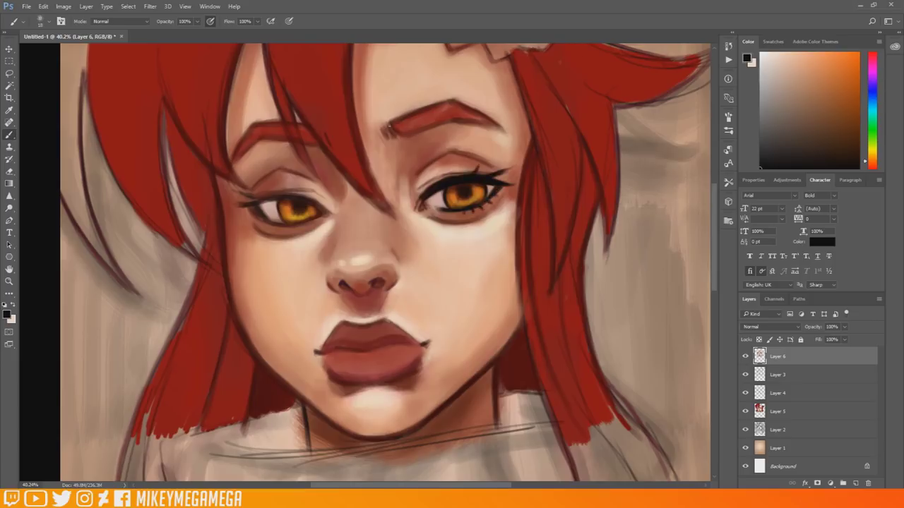
# - Darken the brow and nostril on the viewer's right, the line between the lips, and the other eye's lashes in near-black
pyautogui.moveTo(419, 132); pyautogui.dragTo(500, 126)
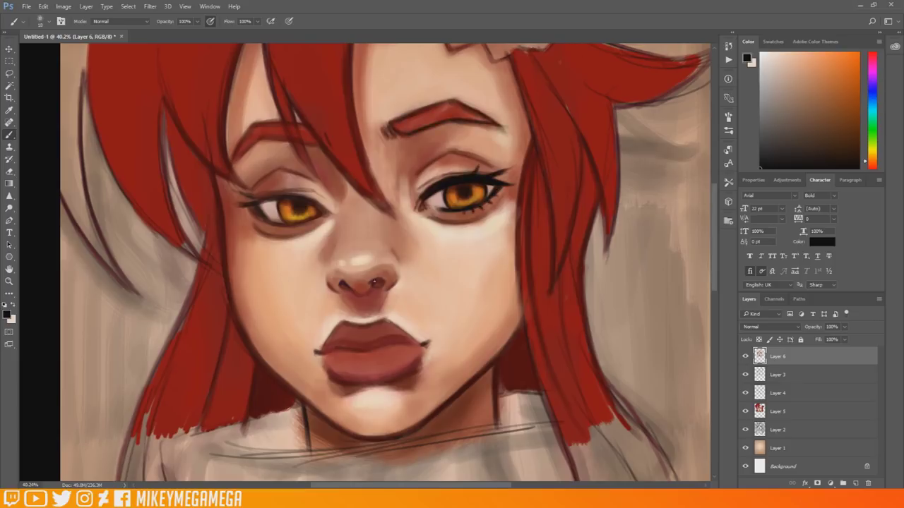
pyautogui.moveTo(399, 275); pyautogui.dragTo(389, 288)
pyautogui.moveTo(351, 349); pyautogui.dragTo(402, 344)
pyautogui.moveTo(240, 205)
pyautogui.mouseDown()
pyautogui.moveTo(300, 195)
pyautogui.moveTo(291, 225)
pyautogui.moveTo(301, 210)
pyautogui.mouseUp()
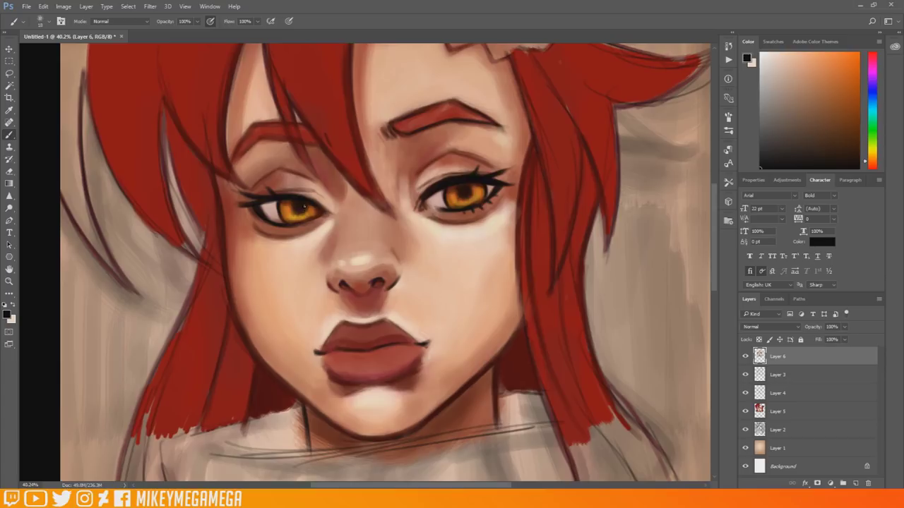
# - Reinforce the brow on the viewer's left and the outlines of the fringe strands crossing it in near-black
pyautogui.moveTo(233, 163); pyautogui.dragTo(321, 146)
pyautogui.moveTo(295, 147); pyautogui.dragTo(317, 175)
pyautogui.moveTo(293, 108)
pyautogui.mouseDown()
pyautogui.moveTo(303, 137)
pyautogui.moveTo(390, 213)
pyautogui.mouseUp()
pyautogui.scroll(3, 391, 214)
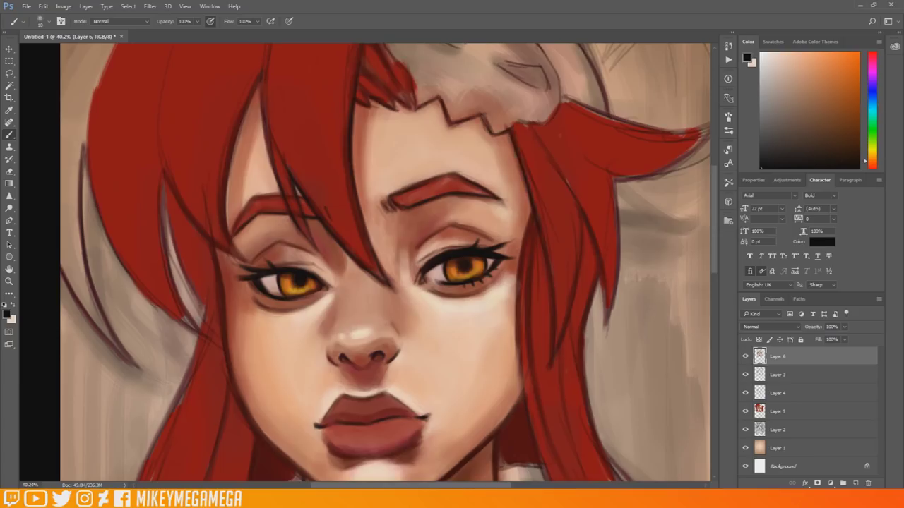
pyautogui.scroll(-5, 523, 176)
pyautogui.scroll(-5, 240, 287)
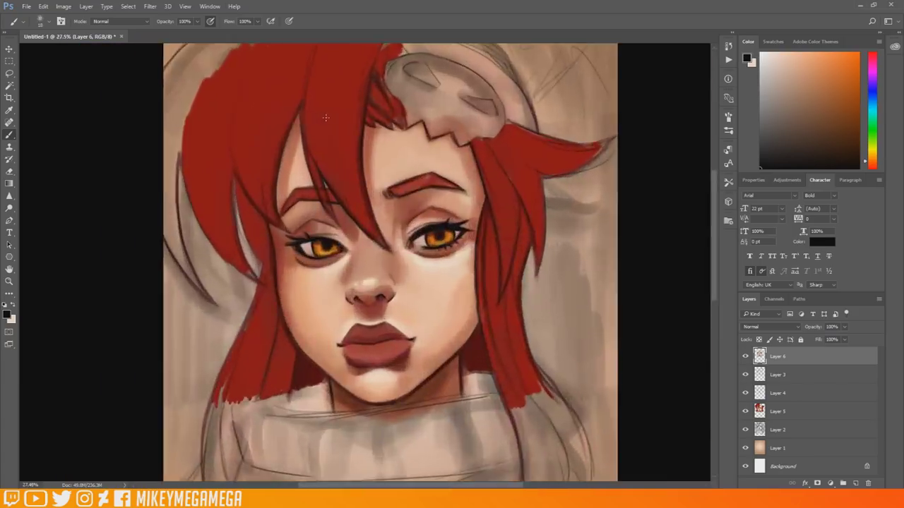
# - Add a layer set to Multiply, pick a muted reddish pink, and adjust the brush size for shading
pyautogui.click(855, 484)
pyautogui.click(770, 326)
pyautogui.click(750, 167)
pyautogui.click(7, 315)
pyautogui.click(575, 286)
pyautogui.click(541, 208)
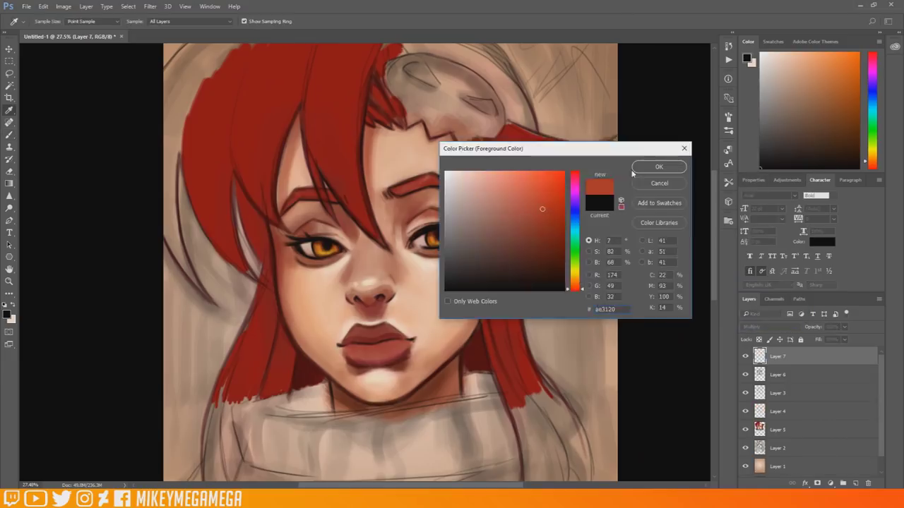
pyautogui.click(657, 168)
pyautogui.click(6, 315)
pyautogui.click(469, 216)
pyautogui.click(656, 168)
pyautogui.rightClick(262, 137)
pyautogui.click(326, 159)
pyautogui.click(148, 420)
# - Shade the forehead edge under the fringe, the jawline, the neck, and the side of the face in muted reddish pink
pyautogui.moveTo(294, 128); pyautogui.dragTo(277, 209)
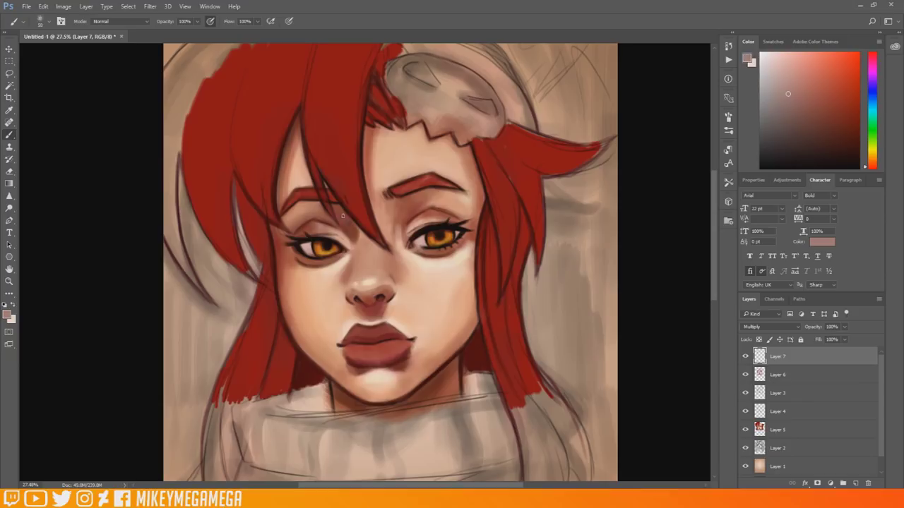
pyautogui.moveTo(269, 223)
pyautogui.mouseDown()
pyautogui.moveTo(326, 375)
pyautogui.moveTo(374, 410)
pyautogui.moveTo(443, 393)
pyautogui.mouseUp()
pyautogui.moveTo(357, 397)
pyautogui.mouseDown()
pyautogui.moveTo(394, 399)
pyautogui.moveTo(473, 331)
pyautogui.mouseUp()
pyautogui.moveTo(467, 369); pyautogui.dragTo(488, 379)
pyautogui.moveTo(472, 336); pyautogui.dragTo(476, 278)
# - Deepen the brow and eye socket on the viewer's right, and shade the skull clip's lower edge and contours
pyautogui.moveTo(402, 193); pyautogui.dragTo(432, 177)
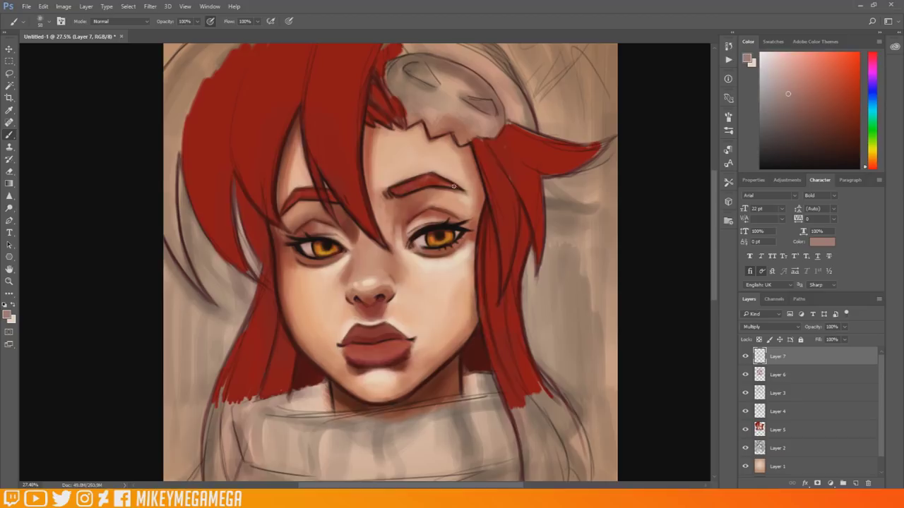
pyautogui.moveTo(410, 216); pyautogui.dragTo(424, 195)
pyautogui.moveTo(467, 144)
pyautogui.mouseDown()
pyautogui.moveTo(406, 110)
pyautogui.moveTo(387, 65)
pyautogui.mouseUp()
pyautogui.moveTo(463, 139)
pyautogui.mouseDown()
pyautogui.moveTo(502, 125)
pyautogui.moveTo(495, 100)
pyautogui.mouseUp()
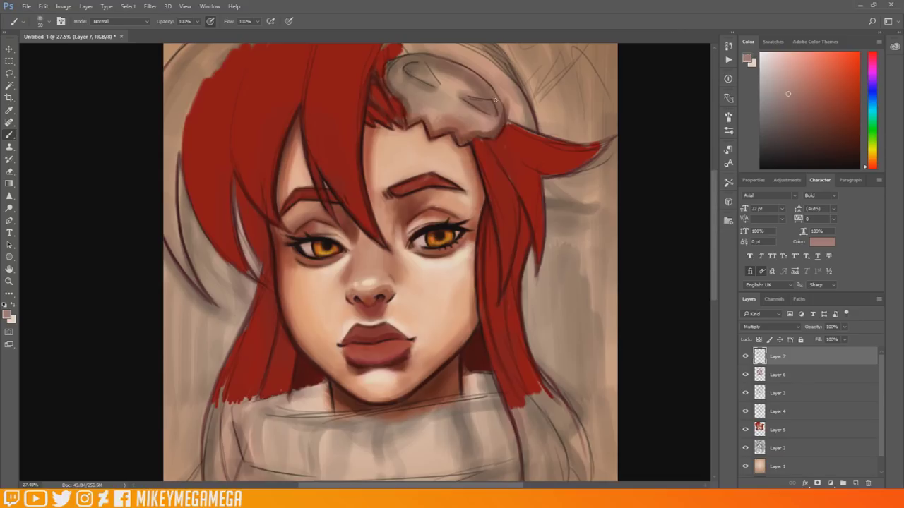
# - Sample a near-black tone and darken the upper lip, the underside of the lower lip, and the brow's outer end
pyautogui.keyDown('alt'); pyautogui.click(454, 224); pyautogui.keyUp('alt')
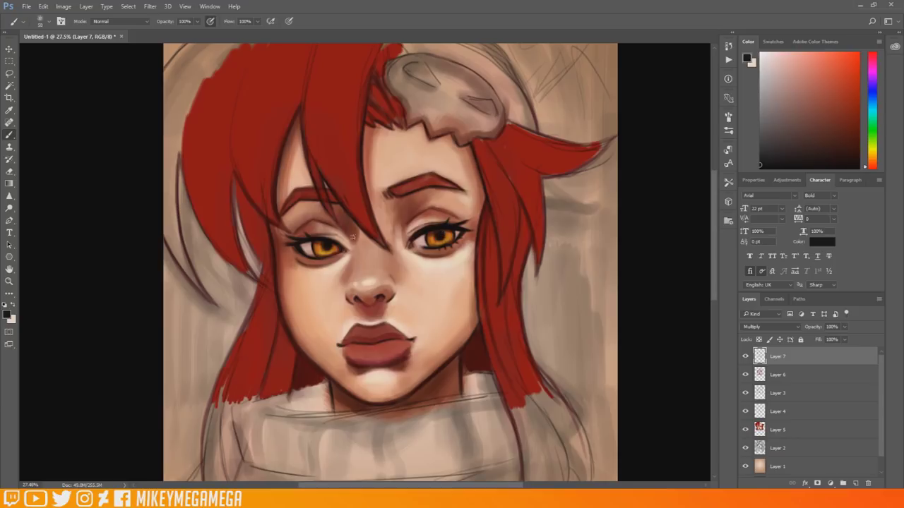
pyautogui.moveTo(341, 344); pyautogui.dragTo(402, 339)
pyautogui.moveTo(363, 364); pyautogui.dragTo(401, 358)
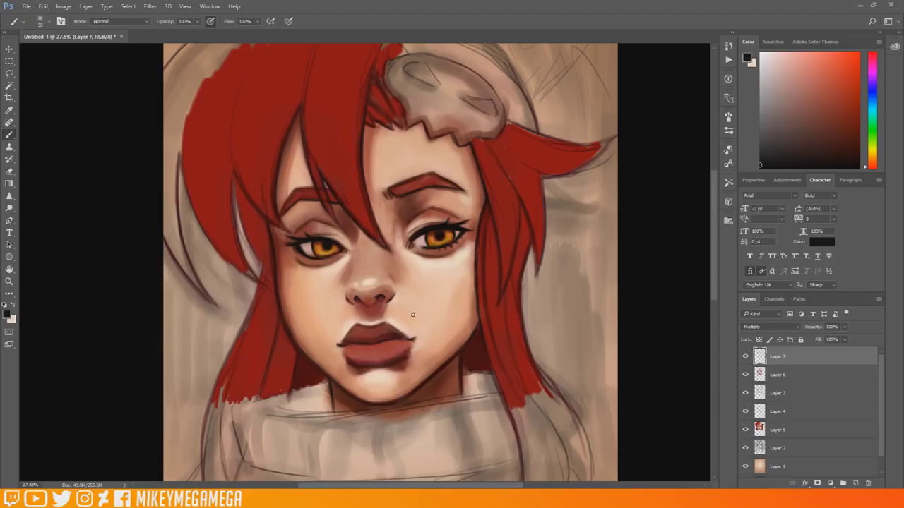
pyautogui.moveTo(441, 176); pyautogui.dragTo(465, 191)
# - Sample a warm orange-brown and tint the skin around the outer and inner corners of the eyes
pyautogui.keyDown('alt'); pyautogui.click(431, 170); pyautogui.keyUp('alt')
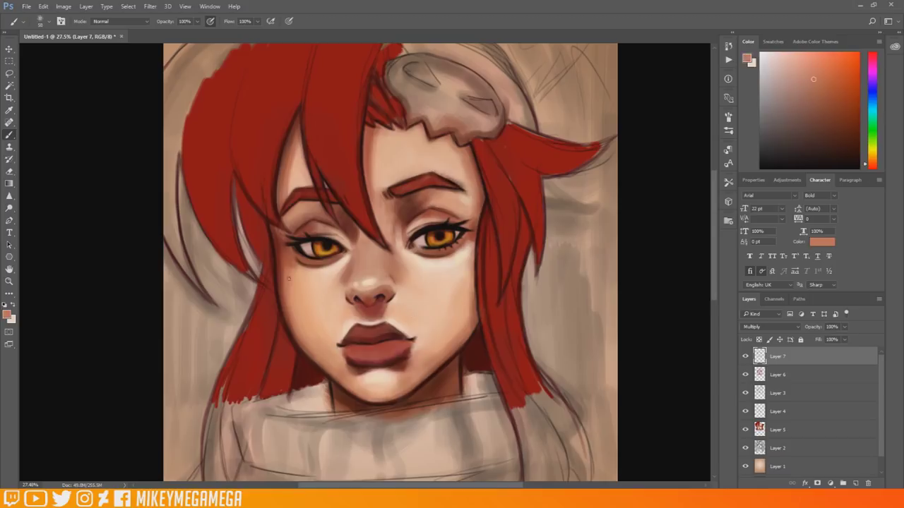
pyautogui.moveTo(469, 218); pyautogui.dragTo(475, 208)
pyautogui.moveTo(346, 241); pyautogui.dragTo(329, 230)
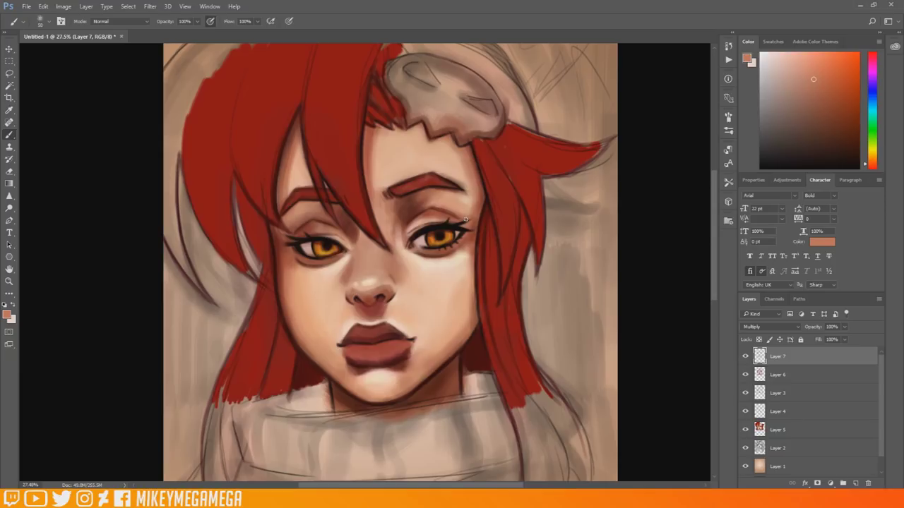
# - Pick a dark purple and shade the edges and overlaps of the fringe strands
pyautogui.click(8, 315)
pyautogui.click(575, 197)
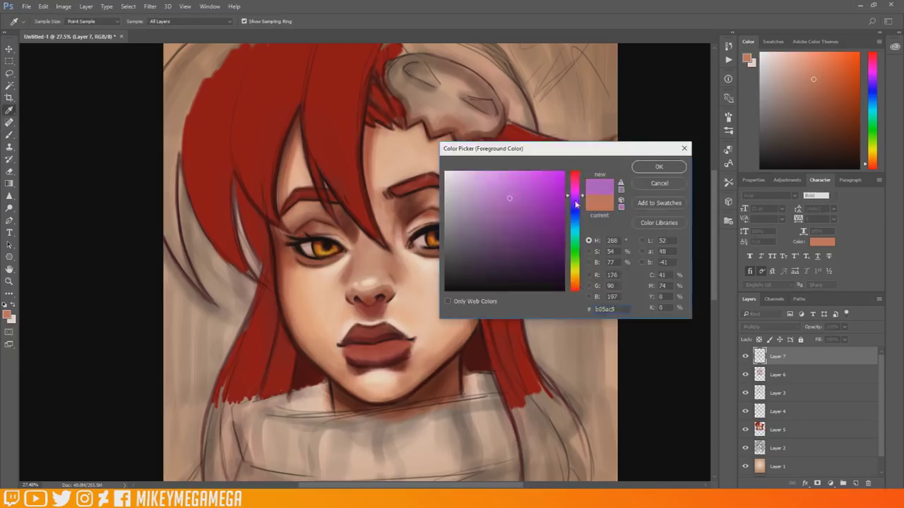
pyautogui.click(553, 262)
pyautogui.click(657, 166)
pyautogui.moveTo(307, 106); pyautogui.dragTo(368, 225)
pyautogui.moveTo(354, 166); pyautogui.dragTo(367, 222)
pyautogui.moveTo(361, 111); pyautogui.dragTo(355, 169)
pyautogui.moveTo(268, 185); pyautogui.dragTo(300, 97)
pyautogui.moveTo(236, 102)
pyautogui.mouseDown()
pyautogui.moveTo(242, 201)
pyautogui.moveTo(267, 267)
pyautogui.moveTo(240, 327)
pyautogui.mouseUp()
# - Shade the long side locks and outer hair strands on both sides of the face with dark purple
pyautogui.moveTo(257, 287); pyautogui.dragTo(222, 367)
pyautogui.moveTo(259, 399); pyautogui.dragTo(275, 274)
pyautogui.moveTo(291, 371); pyautogui.dragTo(276, 298)
pyautogui.moveTo(484, 306); pyautogui.dragTo(513, 395)
pyautogui.moveTo(497, 298)
pyautogui.mouseDown()
pyautogui.moveTo(500, 262)
pyautogui.moveTo(523, 381)
pyautogui.mouseUp()
pyautogui.moveTo(479, 142); pyautogui.dragTo(510, 232)
pyautogui.moveTo(374, 83); pyautogui.dragTo(388, 116)
pyautogui.moveTo(529, 165); pyautogui.dragTo(537, 265)
pyautogui.moveTo(232, 168); pyautogui.dragTo(253, 283)
pyautogui.moveTo(188, 169); pyautogui.dragTo(230, 249)
pyautogui.moveTo(223, 175); pyautogui.dragTo(229, 242)
# - Pick a bright red, add a new layer, and paint highlights down the fringe strands
pyautogui.click(7, 315)
pyautogui.click(575, 287)
pyautogui.click(575, 290)
pyautogui.click(559, 184)
pyautogui.click(646, 167)
pyautogui.hotkey('ctrl', 'alt', 'shift', 'n')
pyautogui.moveTo(353, 148); pyautogui.dragTo(345, 200)
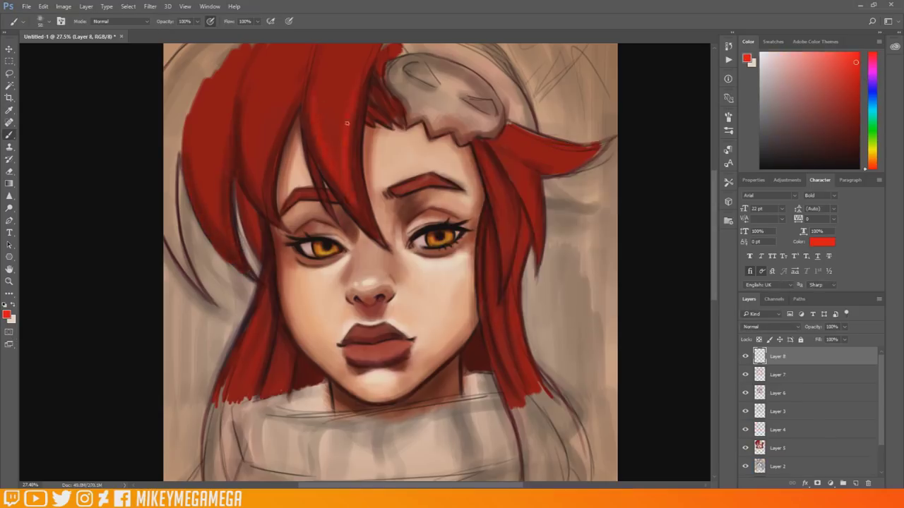
pyautogui.moveTo(242, 106); pyautogui.dragTo(264, 201)
pyautogui.moveTo(264, 163); pyautogui.dragTo(269, 128)
pyautogui.moveTo(253, 125); pyautogui.dragTo(255, 171)
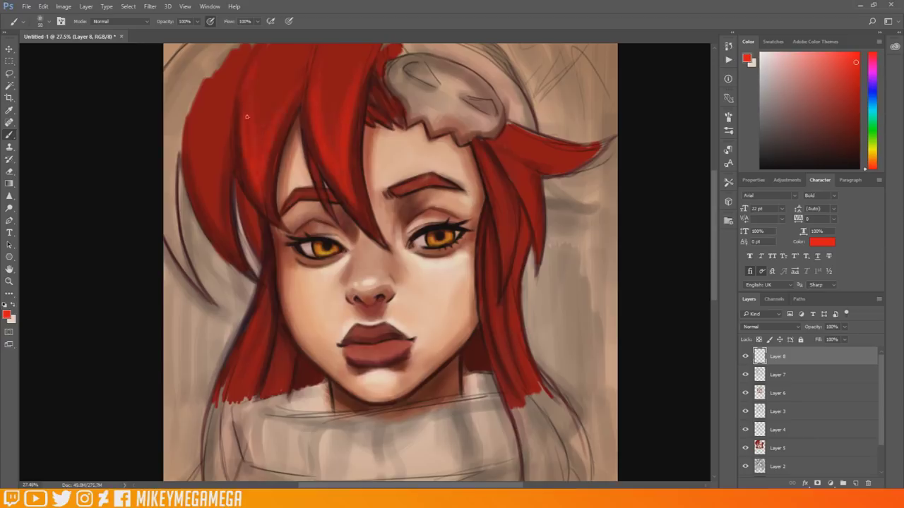
# - Add bright red highlights to the long hair locks on both sides of the face
pyautogui.moveTo(240, 367); pyautogui.dragTo(242, 340)
pyautogui.moveTo(263, 332); pyautogui.dragTo(257, 375)
pyautogui.moveTo(498, 275); pyautogui.dragTo(481, 372)
pyautogui.moveTo(495, 251); pyautogui.dragTo(488, 325)
pyautogui.moveTo(512, 187); pyautogui.dragTo(495, 267)
# - Enlarge the brush to 117 and brighten the upper hair masses with broad red strokes
pyautogui.rightClick(225, 240)
pyautogui.moveTo(279, 154); pyautogui.dragTo(288, 154)
pyautogui.moveTo(203, 116); pyautogui.dragTo(210, 192)
pyautogui.moveTo(267, 90); pyautogui.dragTo(271, 132)
pyautogui.moveTo(343, 79); pyautogui.dragTo(340, 120)
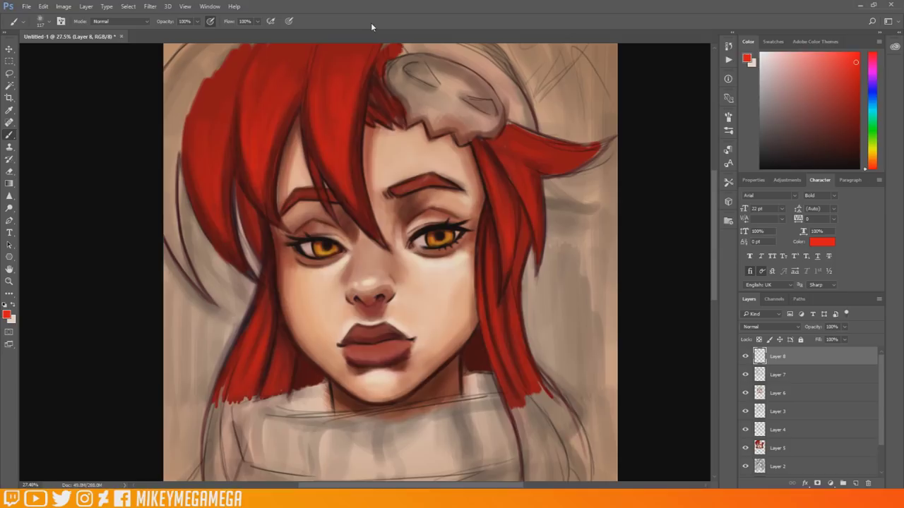
# - Switch to the pale background colour with a size 29 brush and add highlights to the eyes, brow bone, and lower lip
pyautogui.press('x')
pyautogui.rightClick(333, 236)
pyautogui.moveTo(414, 258); pyautogui.dragTo(395, 258)
pyautogui.click(312, 247)
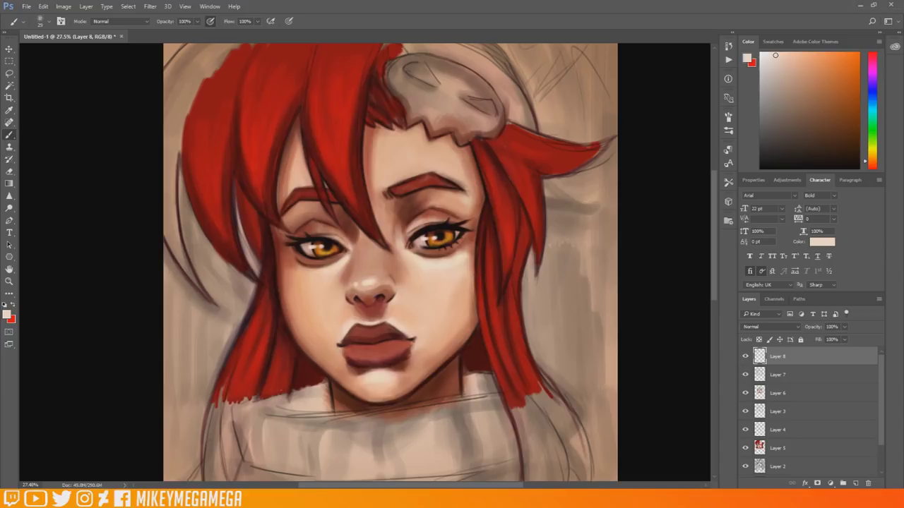
pyautogui.moveTo(443, 191); pyautogui.dragTo(465, 193)
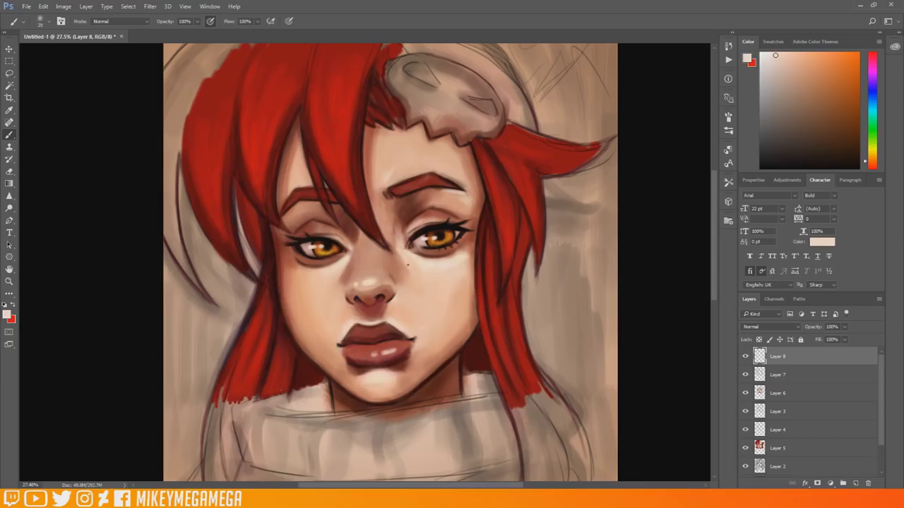
# - Retouch the skin around the nose and above the upper lip with sampled skin tones and a smaller brush
pyautogui.keyDown('alt'); pyautogui.click(438, 275); pyautogui.keyUp('alt')
pyautogui.scroll(-5, 438, 278)
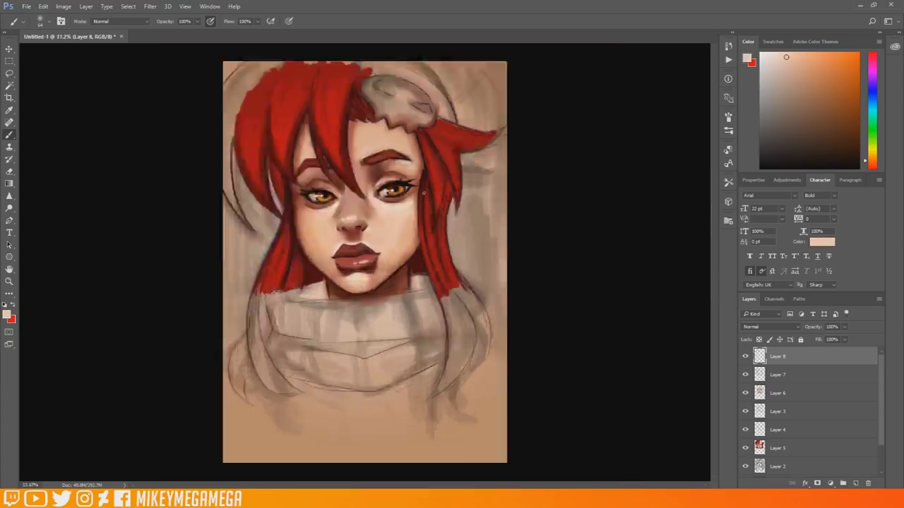
pyautogui.scroll(5, 344, 194)
pyautogui.rightClick(332, 174)
pyautogui.moveTo(368, 198); pyautogui.dragTo(329, 183)
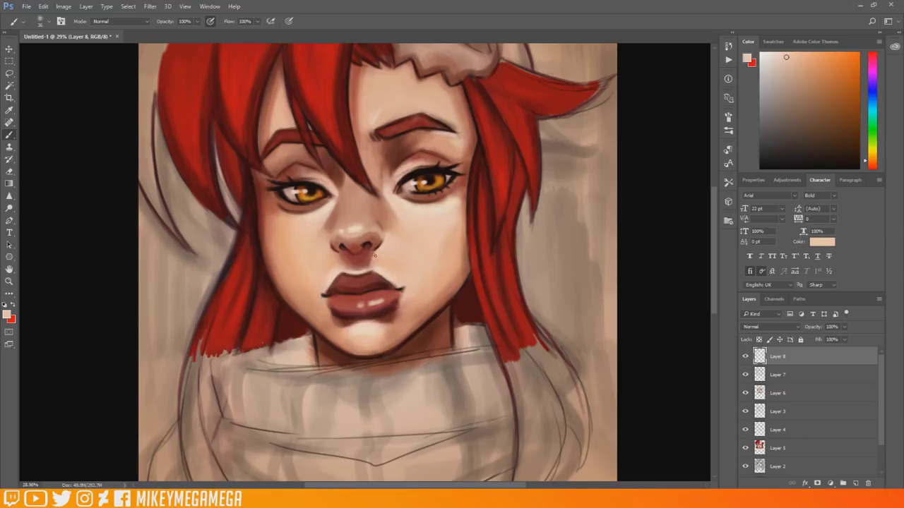
pyautogui.keyDown('alt'); pyautogui.click(341, 260); pyautogui.keyUp('alt')
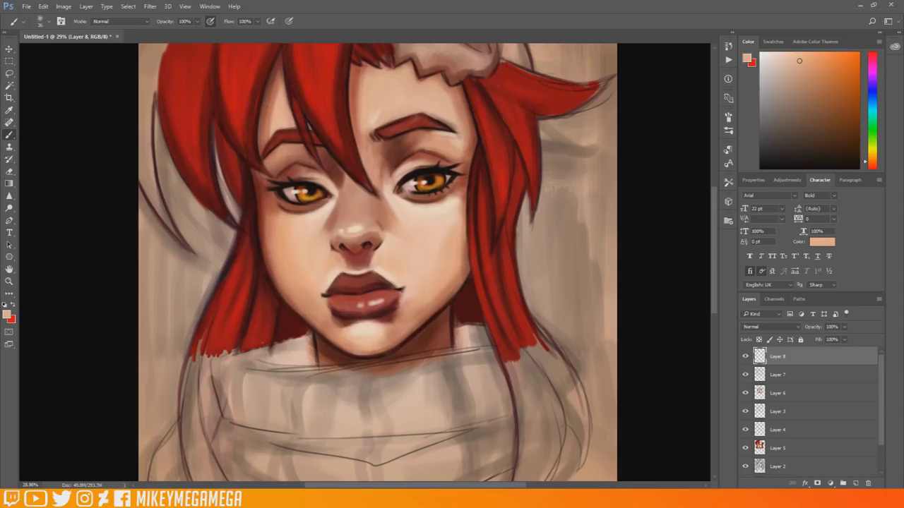
pyautogui.keyDown('alt'); pyautogui.click(332, 249); pyautogui.keyUp('alt')
# - Blend the inner under-eye areas on both sides of the nose bridge with repeatedly sampled skin tones
pyautogui.keyDown('alt'); pyautogui.click(404, 218); pyautogui.keyUp('alt')
pyautogui.keyDown('alt'); pyautogui.click(402, 230); pyautogui.keyUp('alt')
pyautogui.keyDown('alt'); pyautogui.click(391, 214); pyautogui.keyUp('alt')
pyautogui.moveTo(397, 219)
pyautogui.mouseDown()
pyautogui.moveTo(388, 229)
pyautogui.moveTo(381, 222)
pyautogui.moveTo(389, 233)
pyautogui.mouseUp()
pyautogui.keyDown('alt'); pyautogui.click(410, 223); pyautogui.keyUp('alt')
pyautogui.keyDown('alt'); pyautogui.click(403, 220); pyautogui.keyUp('alt')
pyautogui.keyDown('alt'); pyautogui.click(332, 226); pyautogui.keyUp('alt')
pyautogui.keyDown('alt'); pyautogui.click(327, 221); pyautogui.keyUp('alt')
pyautogui.keyDown('alt'); pyautogui.click(329, 215); pyautogui.keyUp('alt')
# - Refine the nose tip and nostril wings with sampled skin tones and a size 14 brush
pyautogui.scroll(3, 370, 179)
pyautogui.keyDown('alt'); pyautogui.click(354, 249); pyautogui.keyUp('alt')
pyautogui.rightClick(352, 248)
pyautogui.click(403, 259)
pyautogui.moveTo(331, 264); pyautogui.dragTo(334, 267)
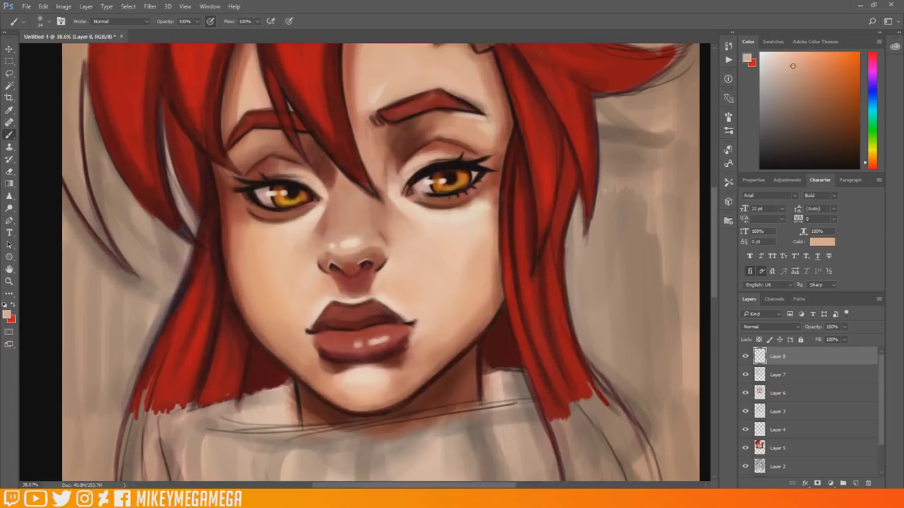
pyautogui.keyDown('alt'); pyautogui.click(362, 264); pyautogui.keyUp('alt')
# - Sample a dark red from the lips, deepen the lower lip's shadow, and enlarge the brush to soften it
pyautogui.keyDown('alt'); pyautogui.click(395, 340); pyautogui.keyUp('alt')
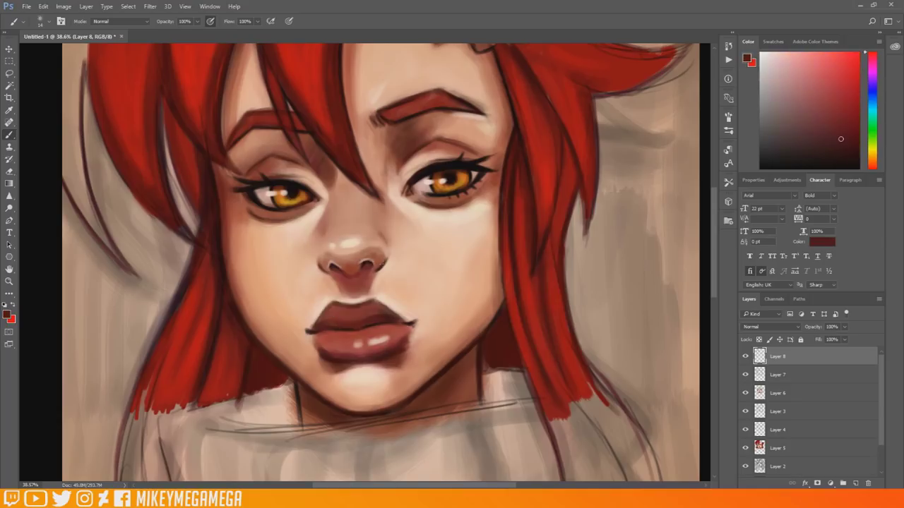
pyautogui.rightClick(380, 224)
pyautogui.click(413, 241)
pyautogui.scroll(-3, 354, 303)
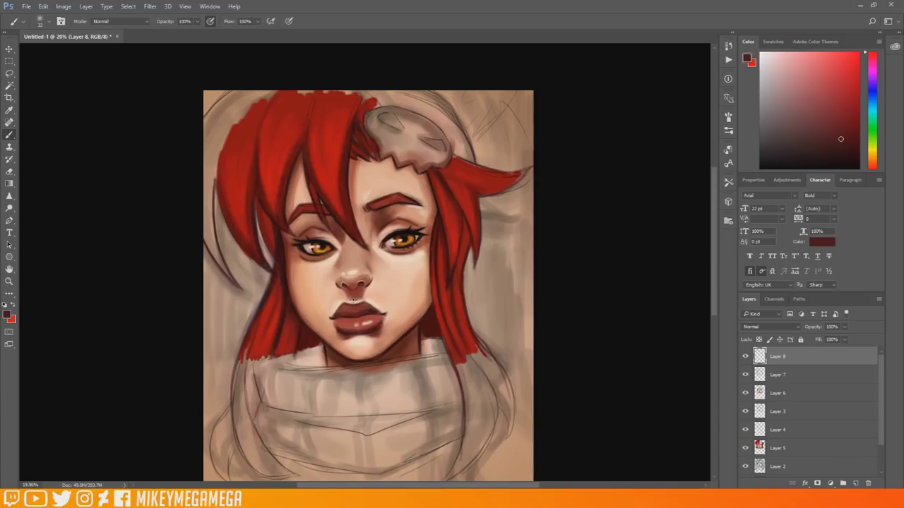
# - Enlarge the brush and add another layer set to Multiply above the painting
pyautogui.scroll(4, 268, 220)
pyautogui.press(']')
pyautogui.press(']')
pyautogui.press(']')
pyautogui.click(829, 373)
pyautogui.click(829, 362)
pyautogui.click(855, 483)
pyautogui.click(771, 327)
pyautogui.click(757, 167)
# - Shade the upper part of both eyes beneath the lids and the inner eye socket with dark red
pyautogui.moveTo(455, 248); pyautogui.dragTo(483, 249)
pyautogui.moveTo(325, 258); pyautogui.dragTo(355, 259)
pyautogui.moveTo(449, 249); pyautogui.dragTo(483, 244)
pyautogui.moveTo(354, 214); pyautogui.dragTo(370, 226)
# - Deepen the shadows along the fringe strands and side locks with dark red strokes
pyautogui.moveTo(388, 127); pyautogui.dragTo(405, 245)
pyautogui.moveTo(390, 155); pyautogui.dragTo(396, 203)
pyautogui.scroll(-4, 444, 229)
pyautogui.moveTo(323, 132); pyautogui.dragTo(330, 214)
pyautogui.moveTo(330, 159); pyautogui.dragTo(334, 216)
pyautogui.moveTo(283, 230); pyautogui.dragTo(306, 270)
pyautogui.moveTo(314, 224); pyautogui.dragTo(318, 249)
pyautogui.moveTo(274, 189); pyautogui.dragTo(291, 263)
pyautogui.moveTo(358, 172); pyautogui.dragTo(360, 196)
pyautogui.moveTo(379, 147); pyautogui.dragTo(379, 190)
pyautogui.moveTo(510, 243); pyautogui.dragTo(513, 260)
# - Pick a light grey, select Layer 8, and paint over the skull hair clip
pyautogui.click(7, 315)
pyautogui.click(445, 171)
pyautogui.press('Return')
pyautogui.click(778, 375)
pyautogui.moveTo(425, 123); pyautogui.dragTo(437, 158)
pyautogui.moveTo(438, 155)
pyautogui.mouseDown()
pyautogui.moveTo(455, 166)
pyautogui.moveTo(494, 165)
pyautogui.mouseUp()
pyautogui.moveTo(428, 119)
pyautogui.mouseDown()
pyautogui.moveTo(438, 146)
pyautogui.moveTo(477, 160)
pyautogui.moveTo(493, 151)
pyautogui.mouseUp()
pyautogui.moveTo(457, 120)
pyautogui.mouseDown()
pyautogui.moveTo(494, 138)
pyautogui.moveTo(503, 161)
pyautogui.mouseUp()
pyautogui.moveTo(459, 115)
pyautogui.mouseDown()
pyautogui.moveTo(427, 121)
pyautogui.moveTo(439, 151)
pyautogui.mouseUp()
pyautogui.moveTo(439, 151)
pyautogui.mouseDown()
pyautogui.moveTo(496, 164)
pyautogui.moveTo(498, 137)
pyautogui.mouseUp()
# - Pick the dark red #550a0a, shrink the brush, and paint dark strands through the fringe and the hair beneath the skull clip
pyautogui.click(12, 320)
pyautogui.click(551, 251)
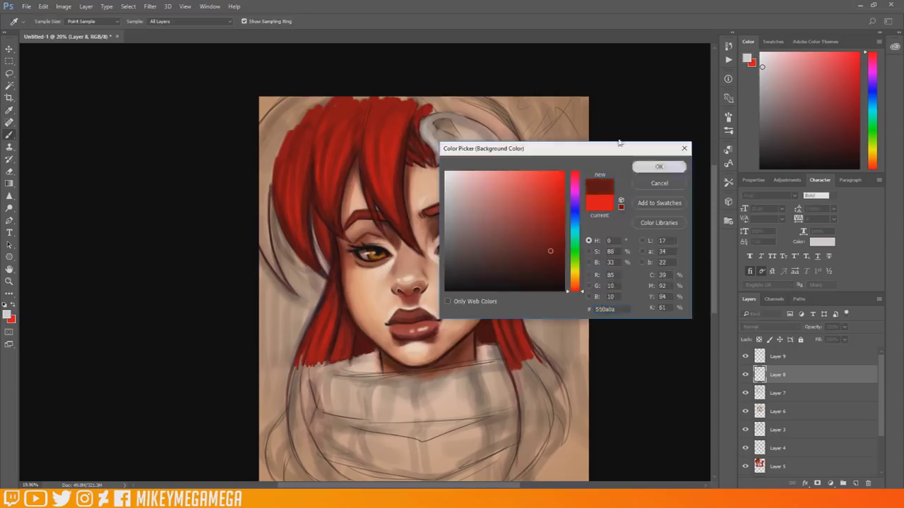
pyautogui.click(657, 166)
pyautogui.press('[')
pyautogui.press('[')
pyautogui.press('[')
pyautogui.press('[')
pyautogui.press('[')
pyautogui.click(12, 305)
pyautogui.moveTo(353, 172); pyautogui.dragTo(344, 220)
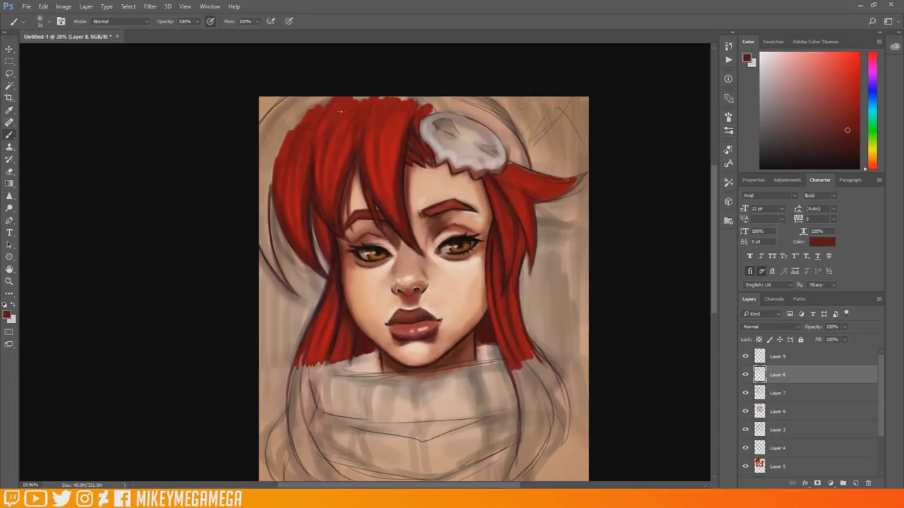
pyautogui.moveTo(406, 180); pyautogui.dragTo(420, 233)
pyautogui.moveTo(482, 180)
pyautogui.mouseDown()
pyautogui.moveTo(490, 222)
pyautogui.moveTo(541, 263)
pyautogui.mouseUp()
pyautogui.moveTo(570, 193); pyautogui.dragTo(534, 205)
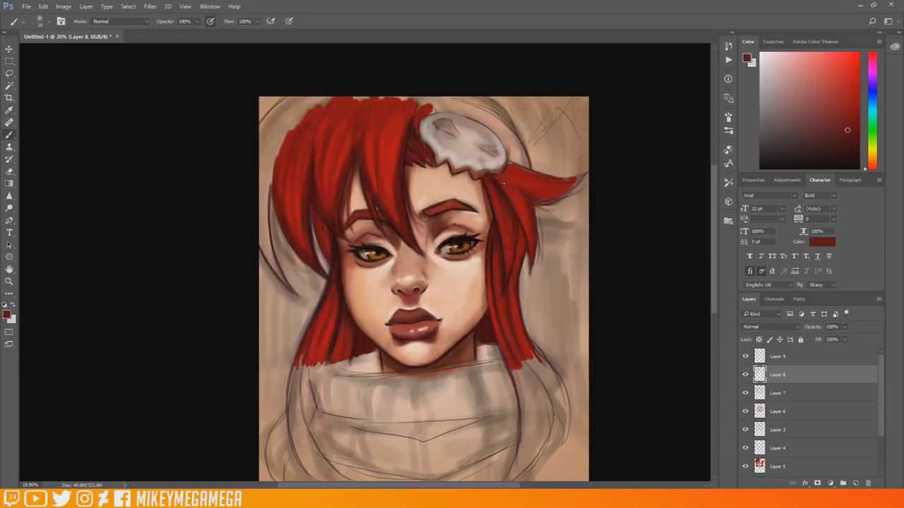
# - Continue the dark red strands down the side locks and along the outer left edge of the hair
pyautogui.moveTo(524, 257); pyautogui.dragTo(526, 329)
pyautogui.moveTo(323, 318); pyautogui.dragTo(317, 356)
pyautogui.moveTo(322, 277); pyautogui.dragTo(310, 323)
pyautogui.moveTo(273, 201); pyautogui.dragTo(303, 279)
pyautogui.moveTo(298, 167); pyautogui.dragTo(288, 239)
# - Pick a deeper dark red and draw fine shadow strands through the fringe and the crown
pyautogui.click(7, 316)
pyautogui.click(554, 270)
pyautogui.click(657, 165)
pyautogui.moveTo(357, 167); pyautogui.dragTo(343, 223)
pyautogui.moveTo(322, 154); pyautogui.dragTo(320, 200)
pyautogui.moveTo(407, 182); pyautogui.dragTo(419, 220)
pyautogui.moveTo(404, 125); pyautogui.dragTo(399, 209)
pyautogui.moveTo(359, 135); pyautogui.dragTo(358, 186)
pyautogui.moveTo(350, 119); pyautogui.dragTo(342, 157)
# - Add deep red shadow strands to the locks on both sides of the face
pyautogui.moveTo(277, 213); pyautogui.dragTo(299, 275)
pyautogui.moveTo(312, 225); pyautogui.dragTo(328, 273)
pyautogui.moveTo(483, 187); pyautogui.dragTo(491, 226)
pyautogui.moveTo(532, 261); pyautogui.dragTo(524, 304)
pyautogui.moveTo(541, 209); pyautogui.dragTo(535, 264)
pyautogui.moveTo(325, 313); pyautogui.dragTo(319, 353)
# - Pick a brighter red and reduce the brush size for fine hair strands
pyautogui.click(7, 317)
pyautogui.click(559, 205)
pyautogui.click(658, 166)
pyautogui.rightClick(407, 159)
pyautogui.click(421, 179)
pyautogui.click(387, 191)
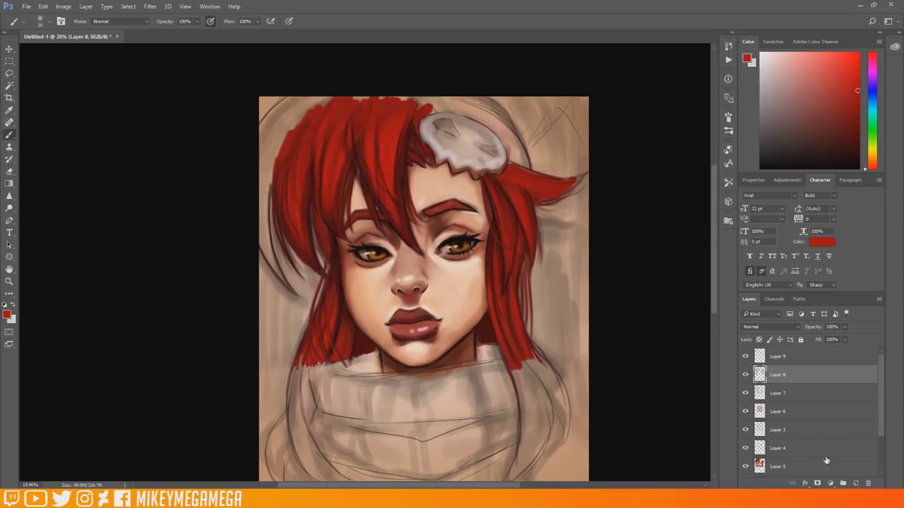
# - Select Layer 5, pick a dark blue and adjust the brush for broad strokes
pyautogui.click(801, 466)
pyautogui.click(7, 316)
pyautogui.click(575, 213)
pyautogui.click(534, 264)
pyautogui.click(658, 166)
pyautogui.rightClick(284, 199)
pyautogui.rightClick(553, 234)
pyautogui.moveTo(535, 304)
pyautogui.mouseDown()
pyautogui.moveTo(541, 234)
pyautogui.moveTo(556, 286)
pyautogui.mouseUp()
pyautogui.hotkey('ctrl', 'alt', 'z')
pyautogui.hotkey('ctrl', 'alt', 'z')
# - Select Layer 2 and paint broad vertical dark blue strokes over the background on both sides of the figure
pyautogui.moveTo(880, 367); pyautogui.dragTo(880, 390)
pyautogui.click(819, 446)
pyautogui.moveTo(546, 277)
pyautogui.mouseDown()
pyautogui.moveTo(544, 332)
pyautogui.moveTo(555, 213)
pyautogui.mouseUp()
pyautogui.moveTo(569, 212); pyautogui.dragTo(574, 388)
pyautogui.moveTo(315, 244); pyautogui.dragTo(304, 317)
pyautogui.moveTo(282, 197)
pyautogui.mouseDown()
pyautogui.moveTo(304, 332)
pyautogui.moveTo(279, 250)
pyautogui.moveTo(280, 403)
pyautogui.mouseUp()
pyautogui.moveTo(580, 117); pyautogui.dragTo(573, 212)
pyautogui.moveTo(576, 327); pyautogui.dragTo(580, 397)
pyautogui.moveTo(281, 374); pyautogui.dragTo(271, 434)
pyautogui.moveTo(573, 138); pyautogui.dragTo(538, 169)
pyautogui.scroll(-4, 282, 166)
pyautogui.moveTo(271, 145)
pyautogui.mouseDown()
pyautogui.moveTo(268, 243)
pyautogui.moveTo(233, 291)
pyautogui.mouseUp()
pyautogui.scroll(6, 334, 218)
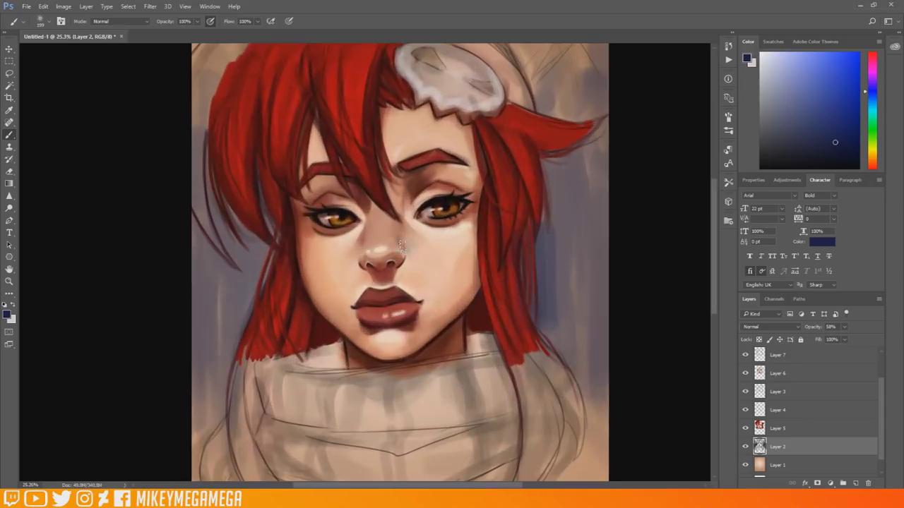
# - Pick a light orange, add a new layer above Layer 9, and shrink the brush to a fine tip
pyautogui.click(6, 315)
pyautogui.click(577, 277)
pyautogui.click(516, 172)
pyautogui.click(659, 165)
pyautogui.scroll(3, 817, 393)
pyautogui.click(813, 358)
pyautogui.click(856, 484)
pyautogui.press('[')
pyautogui.press('[')
pyautogui.press('[')
pyautogui.press('[')
pyautogui.press('[')
pyautogui.press('[')
pyautogui.press('[')
pyautogui.press('[')
pyautogui.press('[')
pyautogui.press('[')
pyautogui.press('[')
pyautogui.press('[')
pyautogui.press('[')
pyautogui.press('[')
pyautogui.press('[')
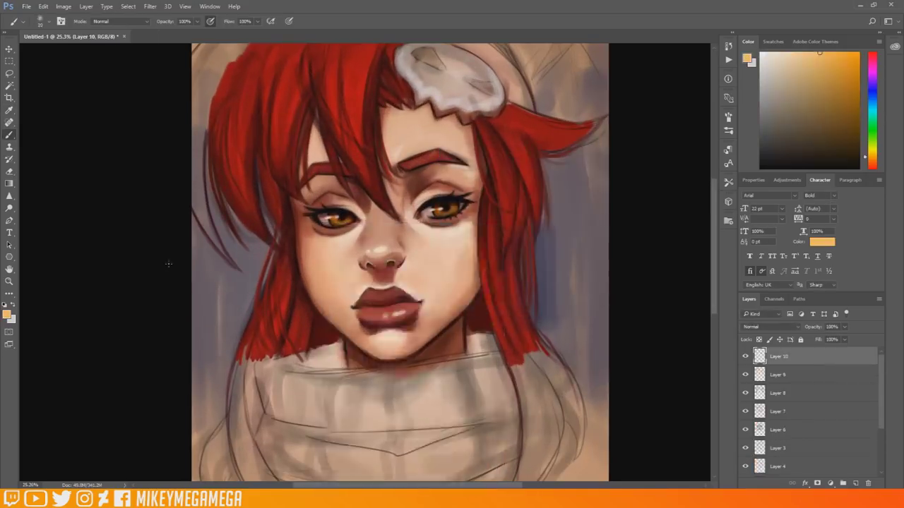
# - Pick a paler orange and adjust the brush size while testing rim-light strokes along the left cheek
pyautogui.click(6, 315)
pyautogui.moveTo(290, 201); pyautogui.dragTo(295, 228)
pyautogui.click(497, 172)
pyautogui.click(659, 166)
pyautogui.moveTo(295, 210)
pyautogui.mouseDown()
pyautogui.moveTo(304, 289)
pyautogui.moveTo(322, 314)
pyautogui.mouseUp()
pyautogui.rightClick(310, 300)
pyautogui.click(370, 258)
pyautogui.moveTo(308, 281); pyautogui.dragTo(328, 320)
pyautogui.rightClick(326, 310)
pyautogui.click(383, 259)
pyautogui.click(382, 260)
pyautogui.moveTo(298, 261)
pyautogui.mouseDown()
pyautogui.moveTo(317, 306)
pyautogui.moveTo(348, 341)
pyautogui.mouseUp()
pyautogui.moveTo(327, 320); pyautogui.dragTo(355, 345)
pyautogui.hotkey('ctrl', 'alt', 'z')
pyautogui.hotkey('ctrl', 'alt', 'z')
pyautogui.hotkey('ctrl', 'alt', 'z')
pyautogui.hotkey('ctrl', 'alt', 'z')
# - Draw thin pale orange rim-light lines along the left cheek and jaw and the outer left hair strands
pyautogui.moveTo(300, 272)
pyautogui.mouseDown()
pyautogui.moveTo(327, 325)
pyautogui.moveTo(369, 341)
pyautogui.mouseUp()
pyautogui.moveTo(260, 134); pyautogui.dragTo(277, 204)
pyautogui.moveTo(258, 100); pyautogui.dragTo(271, 187)
pyautogui.moveTo(253, 59); pyautogui.dragTo(259, 156)
pyautogui.moveTo(221, 114); pyautogui.dragTo(245, 207)
pyautogui.moveTo(212, 151); pyautogui.dragTo(270, 245)
# - Add thin pale orange highlight strands along the fringe locks above the left eye
pyautogui.moveTo(273, 168); pyautogui.dragTo(299, 200)
pyautogui.moveTo(270, 122); pyautogui.dragTo(281, 180)
pyautogui.moveTo(302, 103)
pyautogui.mouseDown()
pyautogui.moveTo(290, 184)
pyautogui.moveTo(302, 187)
pyautogui.mouseUp()
pyautogui.moveTo(298, 45)
pyautogui.mouseDown()
pyautogui.moveTo(321, 129)
pyautogui.moveTo(333, 129)
pyautogui.mouseUp()
pyautogui.moveTo(319, 89); pyautogui.dragTo(346, 188)
# - Draw thin pale orange highlights down the lower left side lock beside the cheek
pyautogui.moveTo(265, 260)
pyautogui.mouseDown()
pyautogui.moveTo(238, 356)
pyautogui.moveTo(255, 343)
pyautogui.mouseUp()
pyautogui.moveTo(278, 250); pyautogui.dragTo(300, 358)
pyautogui.moveTo(289, 237); pyautogui.dragTo(287, 299)
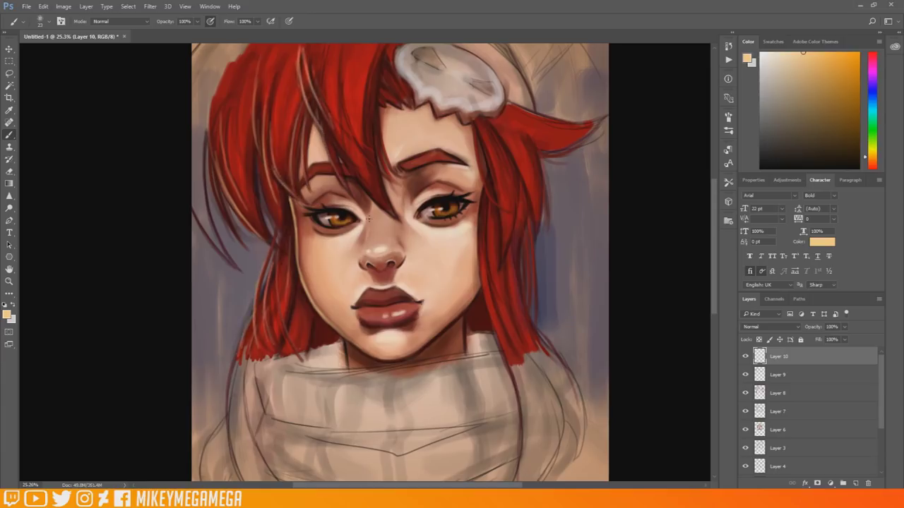
# - Pick a more saturated orange and lasso a sunglasses-shaped selection across both eyes, adding a new layer for it
pyautogui.scroll(-2, 309, 161)
pyautogui.scroll(1, 309, 155)
pyautogui.click(6, 315)
pyautogui.click(573, 281)
pyautogui.click(519, 173)
pyautogui.click(658, 168)
pyautogui.press('l')
pyautogui.moveTo(274, 194)
pyautogui.mouseDown()
pyautogui.moveTo(407, 174)
pyautogui.moveTo(277, 235)
pyautogui.moveTo(273, 194)
pyautogui.mouseUp()
pyautogui.hotkey('ctrl', 'alt', 'shift', 'n')
# - Fill the sunglasses selection with an orange gradient and lower the layer's opacity to 54%
pyautogui.press('b')
pyautogui.click(9, 184)
pyautogui.moveTo(363, 202)
pyautogui.mouseDown()
pyautogui.moveTo(369, 114)
pyautogui.moveTo(640, 107)
pyautogui.mouseUp()
pyautogui.click(799, 328)
pyautogui.click(690, 236)
pyautogui.click(844, 327)
pyautogui.moveTo(843, 339); pyautogui.dragTo(825, 339)
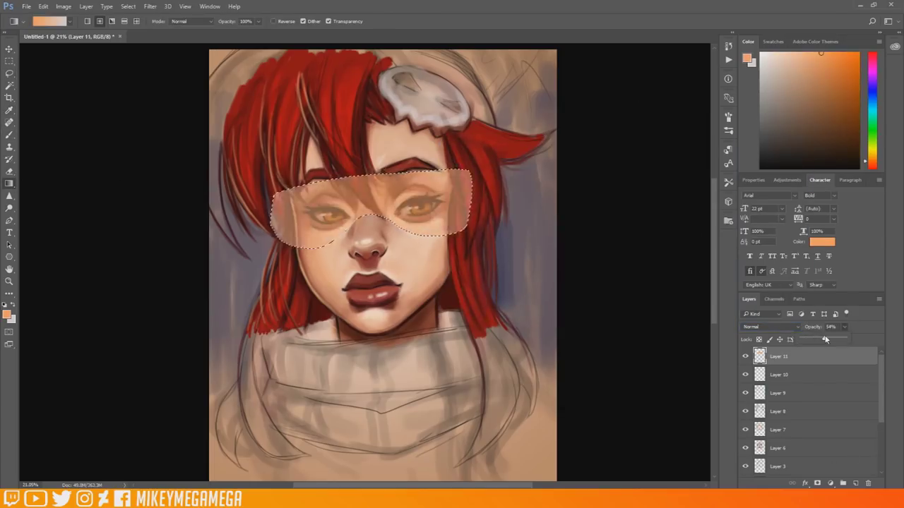
# - Clear the selection and delete the tinted sunglasses layer
pyautogui.click(9, 62)
pyautogui.click(34, 79)
pyautogui.press('Delete')
pyautogui.scroll(2, 575, 255)
pyautogui.scroll(-5, 410, 159)
pyautogui.scroll(4, 277, 106)
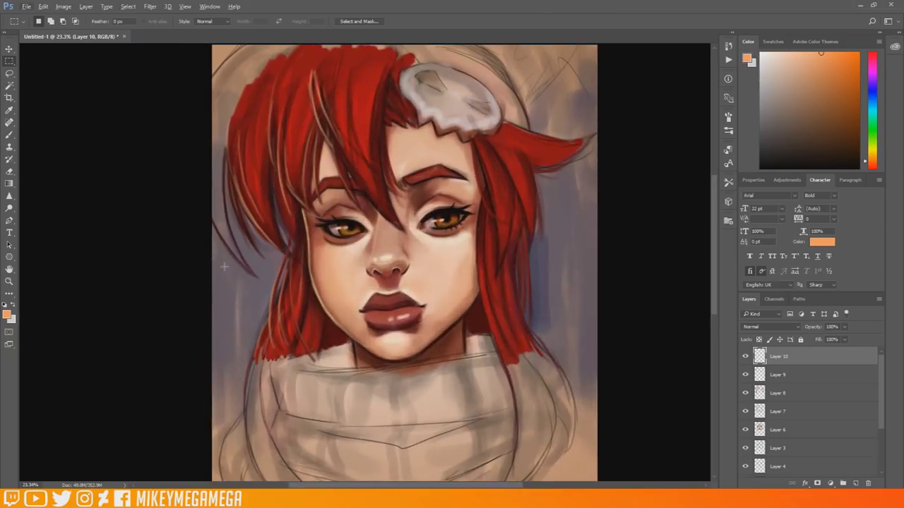
# - Pick a muted peach colour and a textured brush for painting on the portrait
pyautogui.click(9, 135)
pyautogui.click(801, 63)
pyautogui.rightClick(452, 234)
pyautogui.click(388, 220)
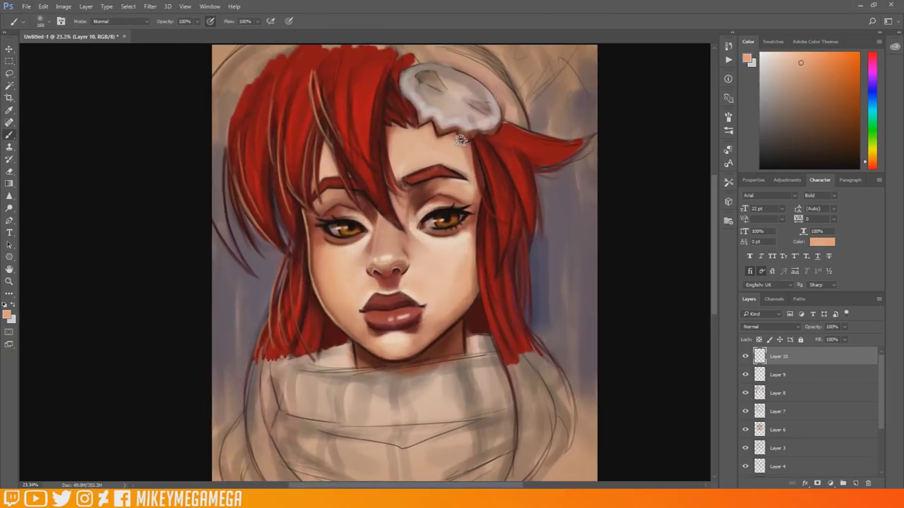
pyautogui.scroll(-1, 459, 139)
pyautogui.scroll(2, 408, 264)
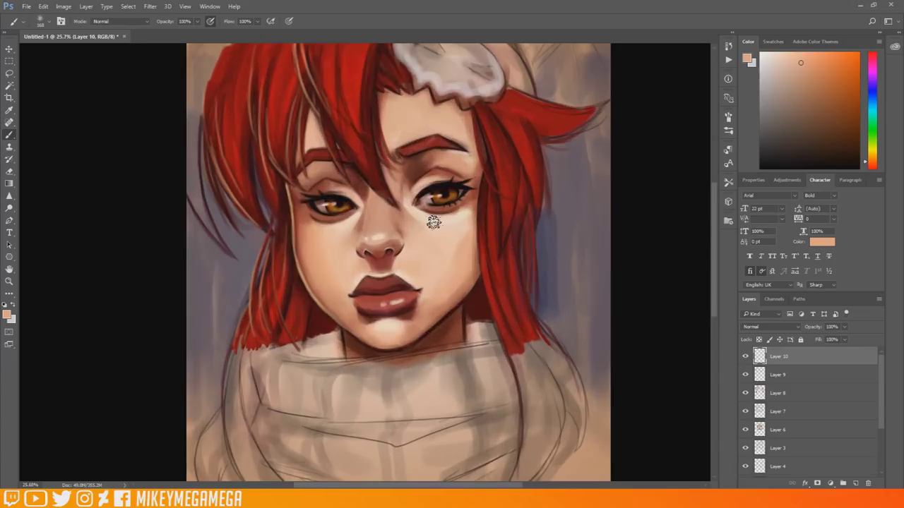
pyautogui.click(26, 6)
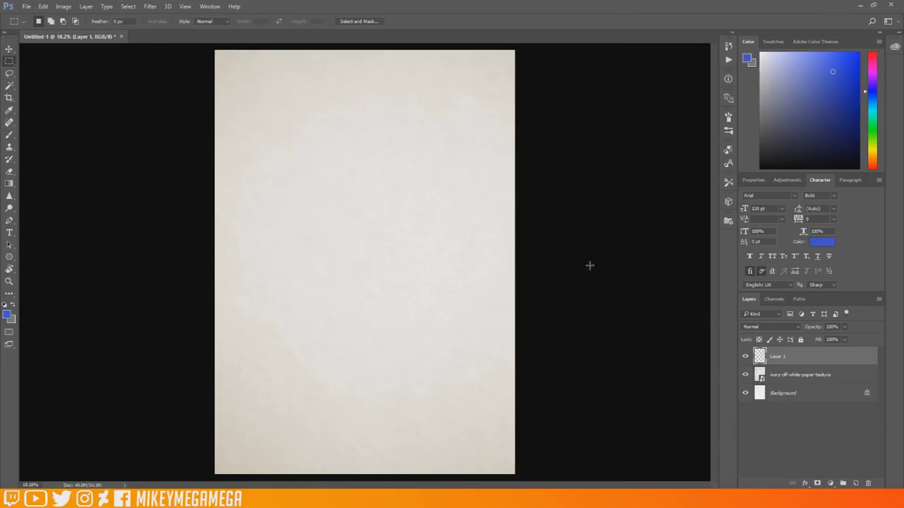
# - Choose a soft round brush with 0% hardness for sketching in blue on the blank paper-texture canvas
pyautogui.click(9, 135)
pyautogui.click(49, 22)
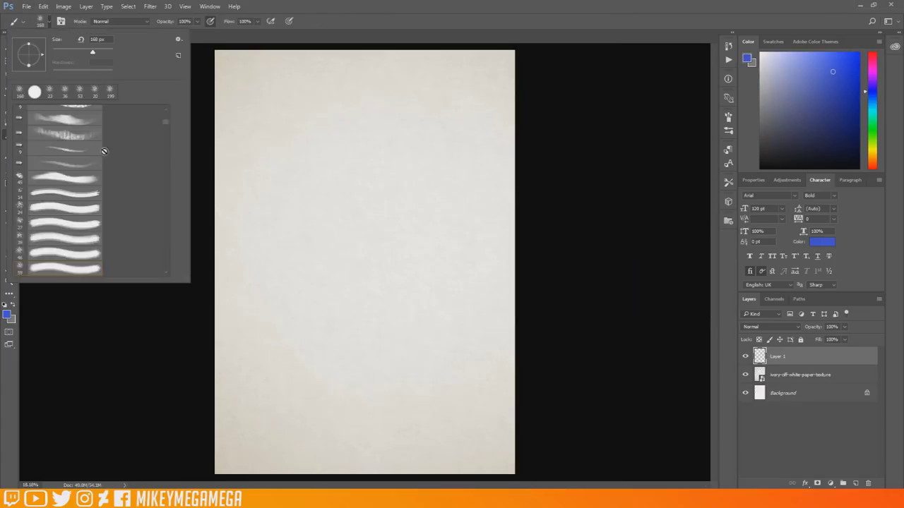
pyautogui.moveTo(166, 120); pyautogui.dragTo(168, 108)
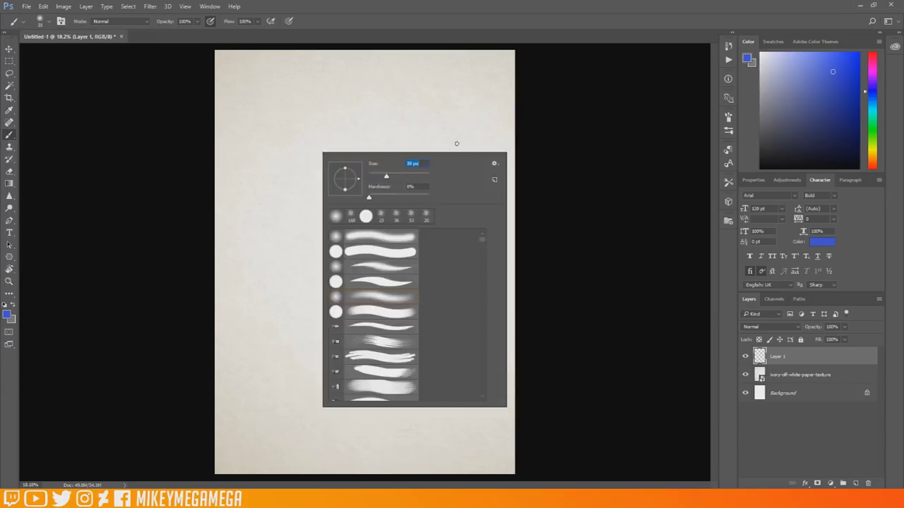
pyautogui.click(456, 143)
# - Sketch a turned-away head in blue with a round skull, side circle, jawline and brow marks
pyautogui.moveTo(332, 107)
pyautogui.mouseDown()
pyautogui.moveTo(331, 159)
pyautogui.moveTo(368, 178)
pyautogui.moveTo(384, 138)
pyautogui.moveTo(376, 127)
pyautogui.moveTo(396, 178)
pyautogui.mouseUp()
pyautogui.moveTo(322, 149); pyautogui.dragTo(354, 168)
pyautogui.moveTo(380, 129); pyautogui.dragTo(358, 190)
pyautogui.moveTo(353, 188); pyautogui.dragTo(394, 190)
pyautogui.moveTo(387, 131); pyautogui.dragTo(395, 187)
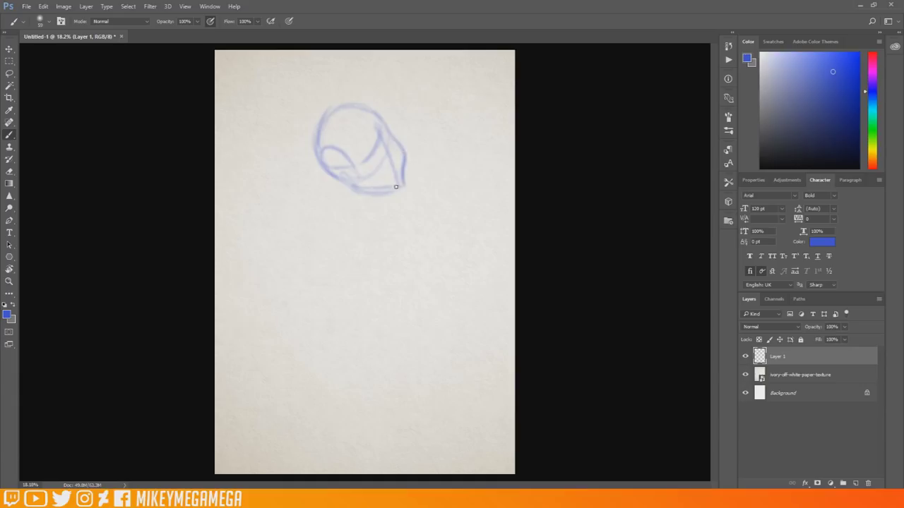
pyautogui.moveTo(370, 156); pyautogui.dragTo(378, 148)
pyautogui.moveTo(387, 142); pyautogui.dragTo(383, 128)
# - Rough in the figure's neck, curved spine, torso sides and wide hips below the head
pyautogui.moveTo(346, 183); pyautogui.dragTo(343, 209)
pyautogui.moveTo(377, 194); pyautogui.dragTo(374, 204)
pyautogui.moveTo(332, 204)
pyautogui.mouseDown()
pyautogui.moveTo(376, 201)
pyautogui.moveTo(377, 346)
pyautogui.moveTo(361, 387)
pyautogui.mouseUp()
pyautogui.moveTo(291, 408); pyautogui.dragTo(437, 394)
pyautogui.moveTo(334, 208); pyautogui.dragTo(352, 322)
pyautogui.moveTo(380, 207); pyautogui.dragTo(392, 322)
pyautogui.moveTo(366, 333)
pyautogui.mouseDown()
pyautogui.moveTo(299, 395)
pyautogui.moveTo(425, 390)
pyautogui.mouseUp()
# - Add the shoulders and upper back contours, reinforcing the spine line down to the hips
pyautogui.moveTo(309, 379); pyautogui.dragTo(316, 407)
pyautogui.moveTo(328, 203); pyautogui.dragTo(301, 230)
pyautogui.moveTo(406, 195); pyautogui.dragTo(416, 216)
pyautogui.moveTo(319, 211)
pyautogui.mouseDown()
pyautogui.moveTo(346, 198)
pyautogui.moveTo(370, 214)
pyautogui.moveTo(385, 206)
pyautogui.mouseUp()
pyautogui.moveTo(384, 219); pyautogui.dragTo(380, 249)
pyautogui.moveTo(320, 226); pyautogui.dragTo(317, 254)
pyautogui.moveTo(338, 244)
pyautogui.mouseDown()
pyautogui.moveTo(326, 262)
pyautogui.moveTo(364, 332)
pyautogui.moveTo(365, 368)
pyautogui.mouseUp()
# - Draw the waist and outer hip contours with the forearm and hand reaching down beside the far hip
pyautogui.moveTo(332, 312); pyautogui.dragTo(319, 343)
pyautogui.moveTo(387, 308); pyautogui.dragTo(435, 365)
pyautogui.moveTo(324, 331); pyautogui.dragTo(294, 408)
pyautogui.moveTo(318, 278); pyautogui.dragTo(332, 321)
pyautogui.moveTo(377, 271); pyautogui.dragTo(409, 345)
pyautogui.moveTo(410, 346); pyautogui.dragTo(446, 382)
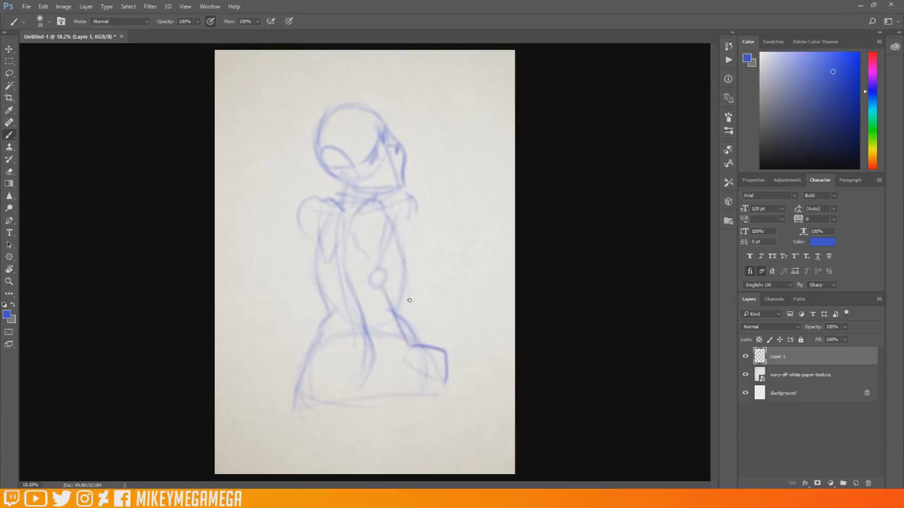
# - Sketch the near bent arm and define the back and buttock contours
pyautogui.moveTo(272, 287)
pyautogui.mouseDown()
pyautogui.moveTo(294, 379)
pyautogui.moveTo(296, 317)
pyautogui.moveTo(283, 325)
pyautogui.mouseUp()
pyautogui.moveTo(302, 212)
pyautogui.mouseDown()
pyautogui.moveTo(264, 265)
pyautogui.moveTo(311, 248)
pyautogui.mouseUp()
pyautogui.moveTo(387, 214)
pyautogui.mouseDown()
pyautogui.moveTo(408, 218)
pyautogui.moveTo(371, 260)
pyautogui.mouseUp()
pyautogui.moveTo(409, 222)
pyautogui.mouseDown()
pyautogui.moveTo(388, 276)
pyautogui.moveTo(411, 342)
pyautogui.moveTo(362, 383)
pyautogui.mouseUp()
pyautogui.moveTo(372, 343)
pyautogui.mouseDown()
pyautogui.moveTo(351, 392)
pyautogui.moveTo(403, 428)
pyautogui.mouseUp()
pyautogui.moveTo(339, 341); pyautogui.dragTo(358, 360)
# - Sketch the lower buttock curves and both thighs down toward the canvas's lower edge
pyautogui.moveTo(299, 383); pyautogui.dragTo(294, 431)
pyautogui.moveTo(311, 346)
pyautogui.mouseDown()
pyautogui.moveTo(297, 432)
pyautogui.moveTo(349, 425)
pyautogui.mouseUp()
pyautogui.moveTo(440, 401); pyautogui.dragTo(379, 417)
pyautogui.moveTo(292, 439); pyautogui.dragTo(294, 473)
pyautogui.moveTo(361, 417)
pyautogui.mouseDown()
pyautogui.moveTo(374, 457)
pyautogui.moveTo(392, 469)
pyautogui.mouseUp()
pyautogui.moveTo(445, 394); pyautogui.dragTo(466, 465)
# - Rough in guide strokes for the ear, hairline and eye on the head
pyautogui.moveTo(347, 166)
pyautogui.mouseDown()
pyautogui.moveTo(363, 198)
pyautogui.moveTo(374, 151)
pyautogui.mouseUp()
pyautogui.moveTo(343, 148); pyautogui.dragTo(361, 173)
pyautogui.moveTo(322, 147)
pyautogui.mouseDown()
pyautogui.moveTo(353, 92)
pyautogui.moveTo(381, 111)
pyautogui.mouseUp()
pyautogui.moveTo(383, 136); pyautogui.dragTo(398, 149)
# - Undo the last two sketch strokes and flip the drawing horizontally
pyautogui.hotkey('ctrl', 'alt', 'z')
pyautogui.hotkey('ctrl', 'alt', 'z')
pyautogui.hotkey('ctrl', 'shift', 'h')
# - Sketch the fringe and swept hair over the head, and refine the chest contour and hair tie
pyautogui.moveTo(347, 96); pyautogui.dragTo(380, 83)
pyautogui.moveTo(350, 103); pyautogui.dragTo(343, 152)
pyautogui.moveTo(390, 121); pyautogui.dragTo(351, 151)
pyautogui.moveTo(372, 102)
pyautogui.mouseDown()
pyautogui.moveTo(375, 133)
pyautogui.moveTo(323, 134)
pyautogui.mouseUp()
pyautogui.moveTo(374, 79)
pyautogui.mouseDown()
pyautogui.moveTo(395, 106)
pyautogui.moveTo(353, 253)
pyautogui.mouseUp()
pyautogui.moveTo(309, 231)
pyautogui.mouseDown()
pyautogui.moveTo(293, 271)
pyautogui.moveTo(317, 298)
pyautogui.mouseUp()
pyautogui.moveTo(421, 103)
pyautogui.mouseDown()
pyautogui.moveTo(402, 154)
pyautogui.moveTo(422, 133)
pyautogui.mouseUp()
# - Draw a long ponytail flowing from the back of the head down past the hips
pyautogui.moveTo(421, 138)
pyautogui.mouseDown()
pyautogui.moveTo(448, 161)
pyautogui.moveTo(447, 145)
pyautogui.mouseUp()
pyautogui.moveTo(425, 122); pyautogui.dragTo(487, 165)
pyautogui.moveTo(463, 101)
pyautogui.mouseDown()
pyautogui.moveTo(455, 228)
pyautogui.moveTo(429, 288)
pyautogui.mouseUp()
pyautogui.moveTo(429, 206); pyautogui.dragTo(392, 294)
pyautogui.moveTo(410, 270); pyautogui.dragTo(455, 412)
# - Add a new layer and draw the eye, nose and jaw profile of the left-facing face
pyautogui.click(855, 483)
pyautogui.moveTo(354, 149); pyautogui.dragTo(363, 165)
pyautogui.moveTo(341, 131)
pyautogui.mouseDown()
pyautogui.moveTo(345, 146)
pyautogui.moveTo(332, 153)
pyautogui.moveTo(329, 177)
pyautogui.moveTo(329, 147)
pyautogui.moveTo(327, 184)
pyautogui.mouseUp()
pyautogui.moveTo(326, 185); pyautogui.dragTo(357, 192)
pyautogui.moveTo(369, 140); pyautogui.dragTo(353, 150)
pyautogui.moveTo(370, 144); pyautogui.dragTo(361, 167)
# - Draw the fringe and the hair locks framing the face and ear
pyautogui.moveTo(360, 109); pyautogui.dragTo(369, 126)
pyautogui.moveTo(361, 106)
pyautogui.mouseDown()
pyautogui.moveTo(348, 134)
pyautogui.moveTo(332, 140)
pyautogui.mouseUp()
pyautogui.moveTo(360, 83)
pyautogui.mouseDown()
pyautogui.moveTo(315, 151)
pyautogui.moveTo(399, 134)
pyautogui.mouseUp()
pyautogui.moveTo(370, 142); pyautogui.dragTo(377, 165)
pyautogui.moveTo(386, 130); pyautogui.dragTo(383, 166)
pyautogui.moveTo(404, 129); pyautogui.dragTo(393, 168)
# - Define the neck and both shoulder lines beneath the head
pyautogui.moveTo(400, 170)
pyautogui.mouseDown()
pyautogui.moveTo(388, 197)
pyautogui.moveTo(319, 231)
pyautogui.mouseUp()
pyautogui.moveTo(382, 205)
pyautogui.mouseDown()
pyautogui.moveTo(377, 247)
pyautogui.moveTo(428, 201)
pyautogui.mouseUp()
pyautogui.moveTo(391, 185); pyautogui.dragTo(386, 204)
pyautogui.moveTo(371, 164); pyautogui.dragTo(361, 194)
pyautogui.moveTo(381, 169); pyautogui.dragTo(395, 191)
# - Refine the ponytail's arched top and long strands falling behind the back
pyautogui.moveTo(396, 100)
pyautogui.mouseDown()
pyautogui.moveTo(426, 141)
pyautogui.moveTo(466, 79)
pyautogui.mouseUp()
pyautogui.moveTo(467, 79); pyautogui.dragTo(495, 134)
pyautogui.moveTo(435, 113); pyautogui.dragTo(487, 165)
pyautogui.moveTo(449, 127); pyautogui.dragTo(442, 217)
pyautogui.moveTo(436, 220); pyautogui.dragTo(404, 311)
pyautogui.moveTo(478, 182); pyautogui.dragTo(432, 296)
# - Add the curling lower ends of the ponytail beside the hip and thigh
pyautogui.moveTo(458, 324); pyautogui.dragTo(486, 408)
pyautogui.moveTo(449, 353); pyautogui.dragTo(466, 384)
pyautogui.moveTo(451, 418); pyautogui.dragTo(456, 463)
pyautogui.moveTo(466, 392); pyautogui.dragTo(490, 446)
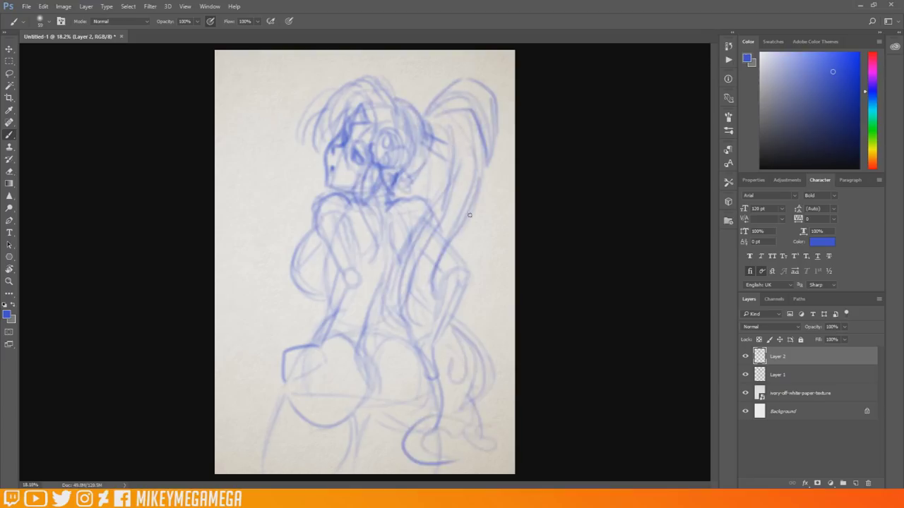
# - Start a new layer with the earlier sketches hidden and draw a tilted head with brow line and ear
pyautogui.hotkey('ctrl', 'shift', 'alt', 'n')
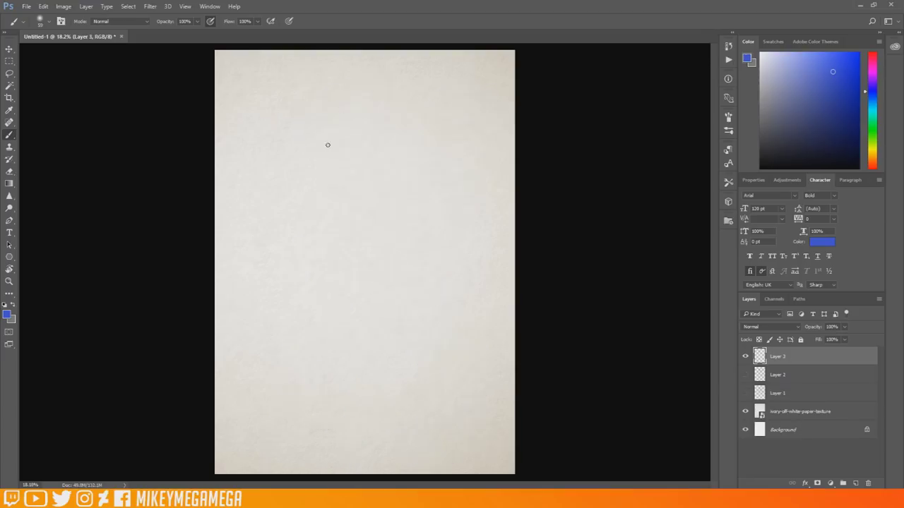
pyautogui.moveTo(337, 96)
pyautogui.mouseDown()
pyautogui.moveTo(334, 167)
pyautogui.moveTo(425, 134)
pyautogui.mouseUp()
pyautogui.moveTo(426, 138); pyautogui.dragTo(346, 175)
pyautogui.moveTo(330, 136); pyautogui.dragTo(370, 211)
pyautogui.moveTo(339, 157); pyautogui.dragTo(417, 113)
pyautogui.moveTo(392, 91)
pyautogui.mouseDown()
pyautogui.moveTo(425, 142)
pyautogui.moveTo(426, 176)
pyautogui.mouseUp()
# - Sketch the jaw, neck, long curved back, front torso line and hip line below the head
pyautogui.moveTo(416, 187); pyautogui.dragTo(383, 219)
pyautogui.moveTo(423, 134); pyautogui.dragTo(438, 202)
pyautogui.moveTo(387, 217); pyautogui.dragTo(446, 218)
pyautogui.moveTo(429, 155); pyautogui.dragTo(423, 406)
pyautogui.moveTo(361, 262); pyautogui.dragTo(339, 374)
pyautogui.moveTo(346, 439); pyautogui.dragTo(452, 446)
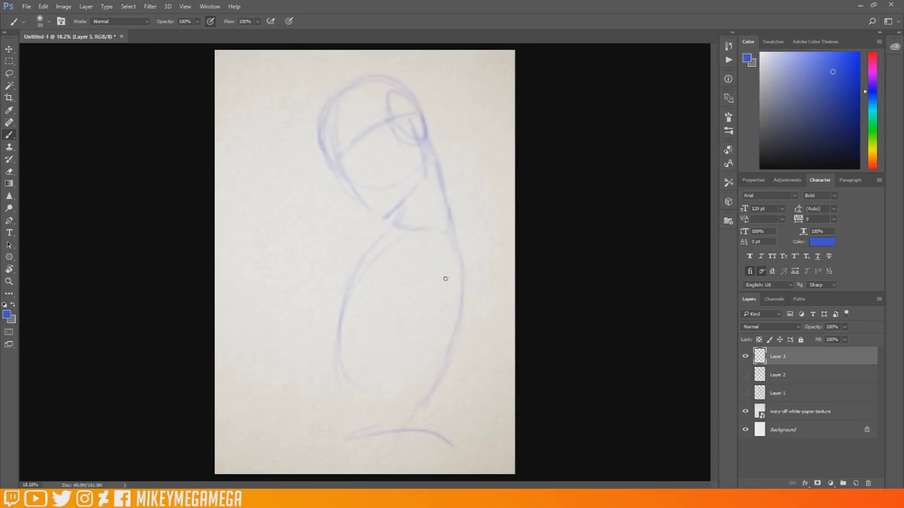
# - Start the shoulder line and transform the sketch, shrinking it and shifting it left on the canvas
pyautogui.moveTo(396, 233)
pyautogui.mouseDown()
pyautogui.moveTo(400, 225)
pyautogui.moveTo(397, 241)
pyautogui.mouseUp()
pyautogui.click(43, 6)
pyautogui.click(60, 195)
pyautogui.press('Return')
# - Sketch the hips and waist with a hand resting behind the lower back, including its fingers
pyautogui.moveTo(345, 375); pyautogui.dragTo(293, 431)
pyautogui.moveTo(374, 372); pyautogui.dragTo(444, 436)
pyautogui.moveTo(387, 307); pyautogui.dragTo(370, 369)
pyautogui.moveTo(383, 376); pyautogui.dragTo(405, 410)
pyautogui.moveTo(387, 229)
pyautogui.mouseDown()
pyautogui.moveTo(466, 294)
pyautogui.moveTo(379, 370)
pyautogui.mouseUp()
pyautogui.moveTo(369, 377)
pyautogui.mouseDown()
pyautogui.moveTo(334, 419)
pyautogui.moveTo(392, 421)
pyautogui.mouseUp()
pyautogui.moveTo(311, 390); pyautogui.dragTo(331, 400)
pyautogui.moveTo(332, 420); pyautogui.dragTo(335, 452)
pyautogui.moveTo(392, 418); pyautogui.dragTo(405, 440)
# - Draw the bent arm from the shoulder to the pointed elbow and back to the waist
pyautogui.moveTo(455, 302); pyautogui.dragTo(466, 313)
pyautogui.moveTo(391, 354); pyautogui.dragTo(451, 301)
pyautogui.moveTo(463, 328); pyautogui.dragTo(400, 372)
pyautogui.moveTo(374, 253); pyautogui.dragTo(433, 299)
pyautogui.moveTo(401, 217); pyautogui.dragTo(462, 289)
pyautogui.moveTo(459, 284); pyautogui.dragTo(473, 309)
# - Refine the hand at the lower back and outline the chest contour
pyautogui.moveTo(358, 386); pyautogui.dragTo(380, 391)
pyautogui.moveTo(382, 382); pyautogui.dragTo(390, 415)
pyautogui.moveTo(348, 209)
pyautogui.mouseDown()
pyautogui.moveTo(278, 303)
pyautogui.moveTo(299, 314)
pyautogui.moveTo(316, 343)
pyautogui.mouseUp()
# - Scale the whole figure sketch down with Free Transform, leaving room below for the legs
pyautogui.hotkey('ctrl', 't')
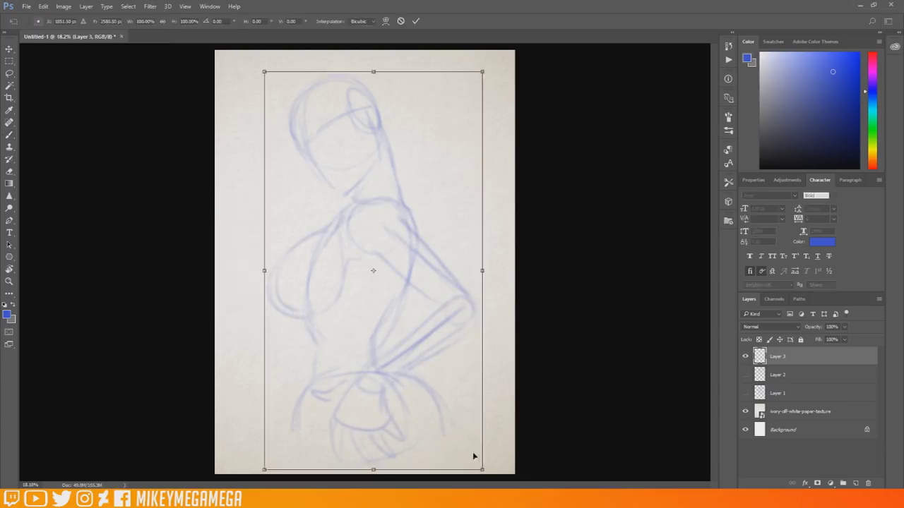
pyautogui.moveTo(482, 469); pyautogui.dragTo(455, 418)
pyautogui.press('Return')
# - Sketch the buttock curve and both thighs extending below the hips
pyautogui.moveTo(380, 332); pyautogui.dragTo(397, 400)
pyautogui.moveTo(296, 346)
pyautogui.mouseDown()
pyautogui.moveTo(303, 359)
pyautogui.moveTo(269, 442)
pyautogui.mouseUp()
pyautogui.moveTo(381, 422); pyautogui.dragTo(345, 473)
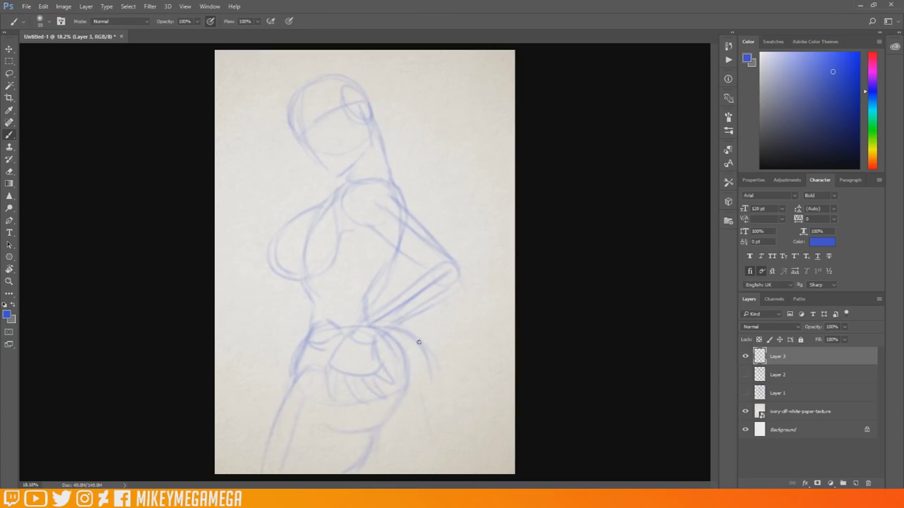
# - Draw the outer line of the rear thigh and rough in the eye and brow placement on the face
pyautogui.moveTo(428, 358); pyautogui.dragTo(447, 472)
pyautogui.moveTo(329, 120); pyautogui.dragTo(337, 123)
pyautogui.moveTo(315, 137); pyautogui.dragTo(306, 145)
# - Sketch large sweeping curves of long flowing hair behind the figure, on both sides of the torso
pyautogui.moveTo(427, 57); pyautogui.dragTo(503, 106)
pyautogui.moveTo(395, 92)
pyautogui.mouseDown()
pyautogui.moveTo(439, 130)
pyautogui.moveTo(457, 244)
pyautogui.mouseUp()
pyautogui.moveTo(453, 185); pyautogui.dragTo(417, 207)
pyautogui.moveTo(263, 185); pyautogui.dragTo(272, 178)
pyautogui.moveTo(216, 175); pyautogui.dragTo(268, 143)
pyautogui.moveTo(216, 269)
pyautogui.mouseDown()
pyautogui.moveTo(246, 326)
pyautogui.moveTo(248, 385)
pyautogui.mouseUp()
pyautogui.moveTo(244, 328); pyautogui.dragTo(279, 363)
pyautogui.moveTo(227, 357); pyautogui.dragTo(278, 372)
pyautogui.moveTo(299, 294); pyautogui.dragTo(272, 323)
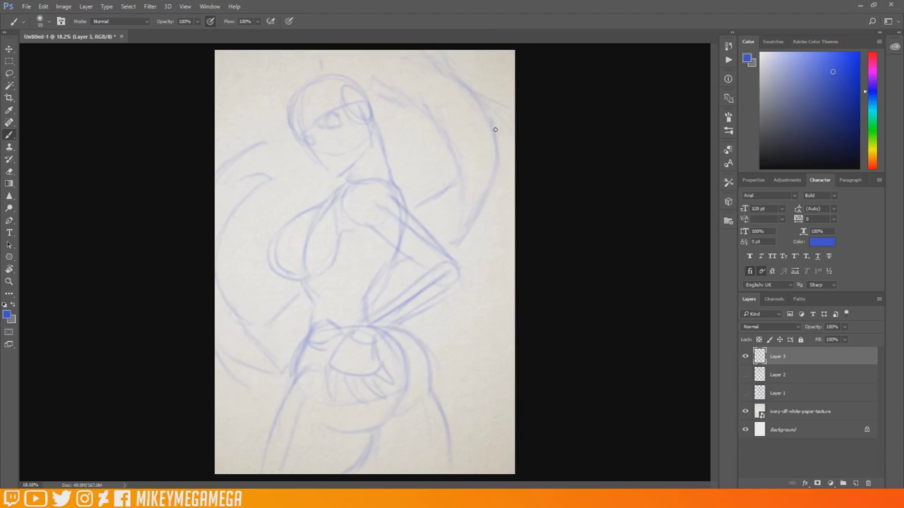
# - Sketch the shorts around the hips and the bikini top across the chest and back
pyautogui.moveTo(313, 328); pyautogui.dragTo(295, 380)
pyautogui.moveTo(328, 404); pyautogui.dragTo(378, 416)
pyautogui.moveTo(413, 318); pyautogui.dragTo(411, 339)
pyautogui.moveTo(384, 335)
pyautogui.mouseDown()
pyautogui.moveTo(429, 390)
pyautogui.moveTo(399, 412)
pyautogui.mouseUp()
pyautogui.moveTo(318, 411); pyautogui.dragTo(374, 428)
pyautogui.moveTo(348, 184); pyautogui.dragTo(299, 249)
pyautogui.moveTo(315, 270)
pyautogui.mouseDown()
pyautogui.moveTo(374, 281)
pyautogui.moveTo(296, 278)
pyautogui.mouseUp()
pyautogui.moveTo(378, 313); pyautogui.dragTo(388, 271)
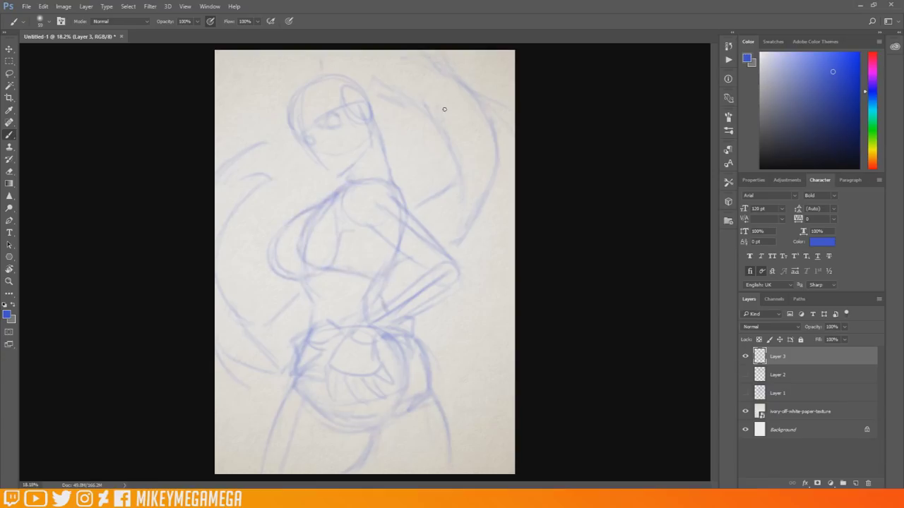
# - Strengthen the bent arm's upper arm and forearm lines and rough in the glove cuff at the wrist
pyautogui.moveTo(404, 223)
pyautogui.mouseDown()
pyautogui.moveTo(393, 247)
pyautogui.moveTo(448, 256)
pyautogui.mouseUp()
pyautogui.moveTo(396, 255); pyautogui.dragTo(429, 273)
pyautogui.moveTo(442, 263); pyautogui.dragTo(387, 306)
pyautogui.moveTo(444, 296); pyautogui.dragTo(385, 326)
pyautogui.moveTo(346, 313)
pyautogui.mouseDown()
pyautogui.moveTo(343, 326)
pyautogui.moveTo(396, 341)
pyautogui.mouseUp()
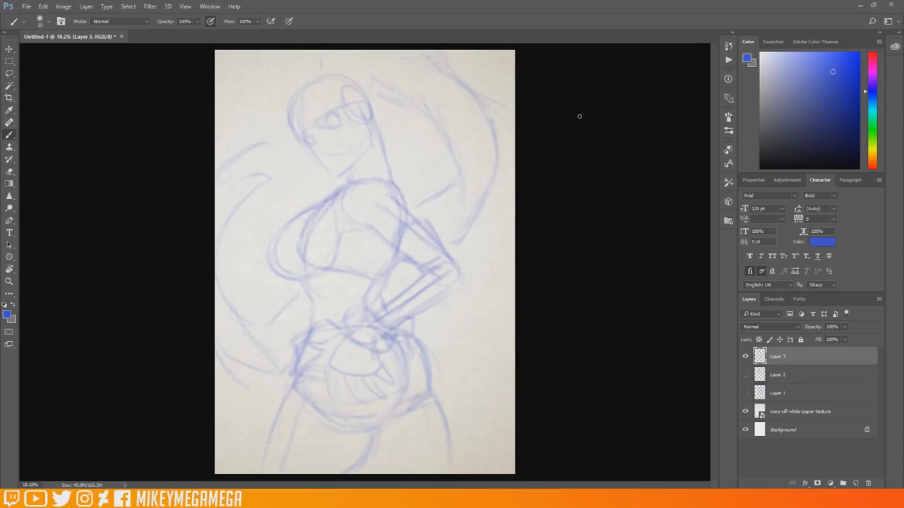
# - Sketch the fringe and side hair around the face, with a rounded ornament on top of the head
pyautogui.moveTo(295, 94)
pyautogui.mouseDown()
pyautogui.moveTo(298, 157)
pyautogui.moveTo(281, 146)
pyautogui.mouseUp()
pyautogui.moveTo(288, 79)
pyautogui.mouseDown()
pyautogui.moveTo(242, 133)
pyautogui.moveTo(317, 181)
pyautogui.mouseUp()
pyautogui.moveTo(268, 139); pyautogui.dragTo(314, 168)
pyautogui.moveTo(285, 74); pyautogui.dragTo(350, 66)
pyautogui.moveTo(350, 66)
pyautogui.mouseDown()
pyautogui.moveTo(376, 121)
pyautogui.moveTo(363, 95)
pyautogui.mouseUp()
pyautogui.moveTo(318, 70)
pyautogui.mouseDown()
pyautogui.moveTo(322, 78)
pyautogui.moveTo(331, 62)
pyautogui.mouseUp()
pyautogui.moveTo(312, 62)
pyautogui.mouseDown()
pyautogui.moveTo(346, 89)
pyautogui.moveTo(343, 82)
pyautogui.mouseUp()
pyautogui.moveTo(311, 68)
pyautogui.mouseDown()
pyautogui.moveTo(346, 61)
pyautogui.moveTo(356, 94)
pyautogui.mouseUp()
# - Sketch the hair strands beside the neck and a looped bow behind the nape
pyautogui.moveTo(351, 125); pyautogui.dragTo(345, 181)
pyautogui.moveTo(395, 139); pyautogui.dragTo(424, 168)
pyautogui.moveTo(422, 164); pyautogui.dragTo(431, 182)
pyautogui.moveTo(352, 178); pyautogui.dragTo(384, 155)
pyautogui.moveTo(392, 132)
pyautogui.mouseDown()
pyautogui.moveTo(409, 129)
pyautogui.moveTo(473, 179)
pyautogui.mouseUp()
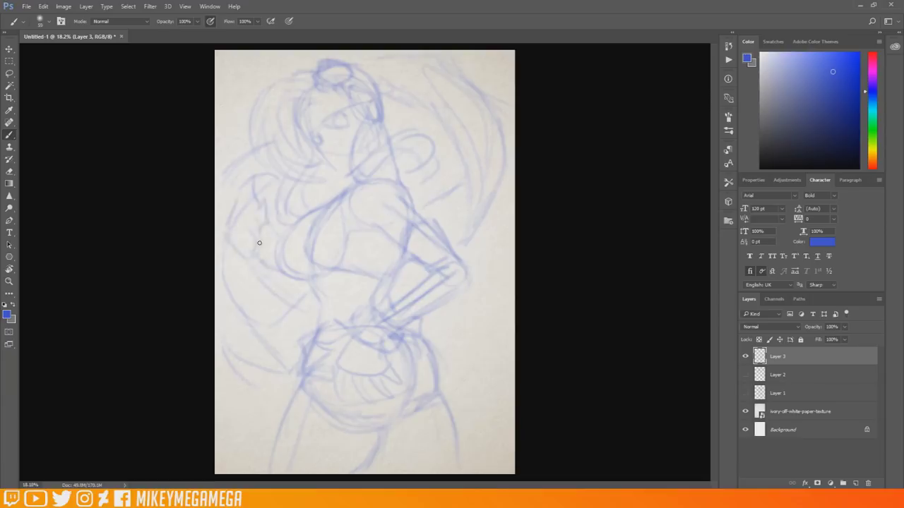
# - Move the rough sketch slightly right, then add a new layer and set up a dark blue 25 px brush
pyautogui.press('v')
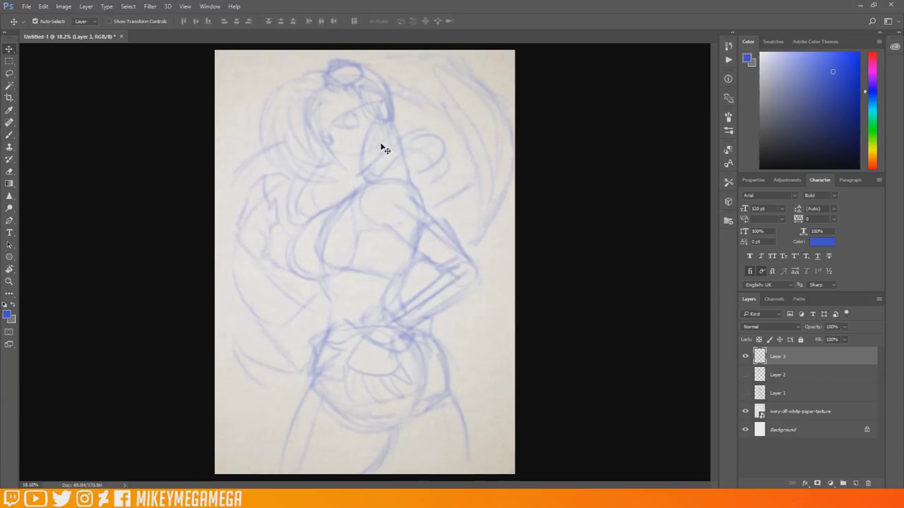
pyautogui.click(855, 483)
pyautogui.press('b')
pyautogui.click(6, 315)
pyautogui.click(549, 244)
pyautogui.click(657, 166)
pyautogui.rightClick(361, 151)
pyautogui.click(445, 107)
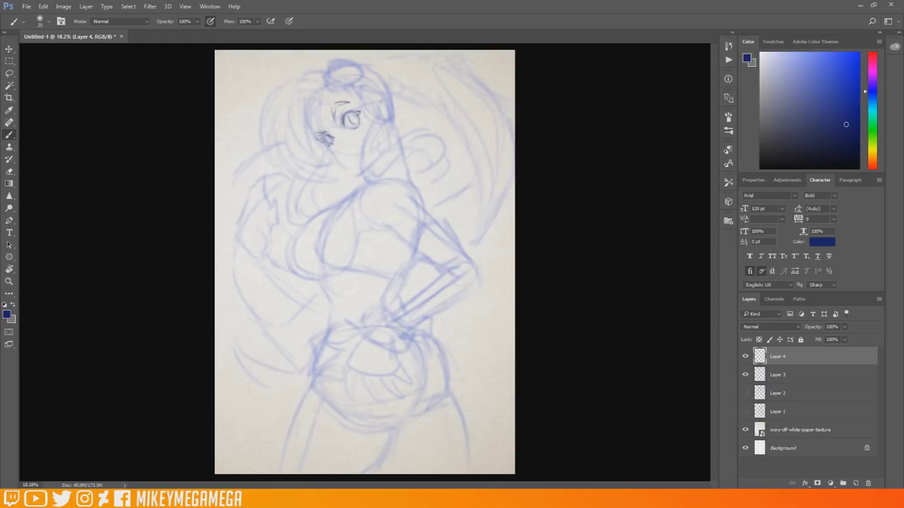
# - Trace the jaw, front of the shoulder and underside of the upper arm in dark blue
pyautogui.moveTo(365, 170); pyautogui.dragTo(383, 130)
pyautogui.moveTo(391, 124)
pyautogui.mouseDown()
pyautogui.moveTo(400, 163)
pyautogui.moveTo(363, 196)
pyautogui.mouseUp()
pyautogui.moveTo(392, 227); pyautogui.dragTo(434, 269)
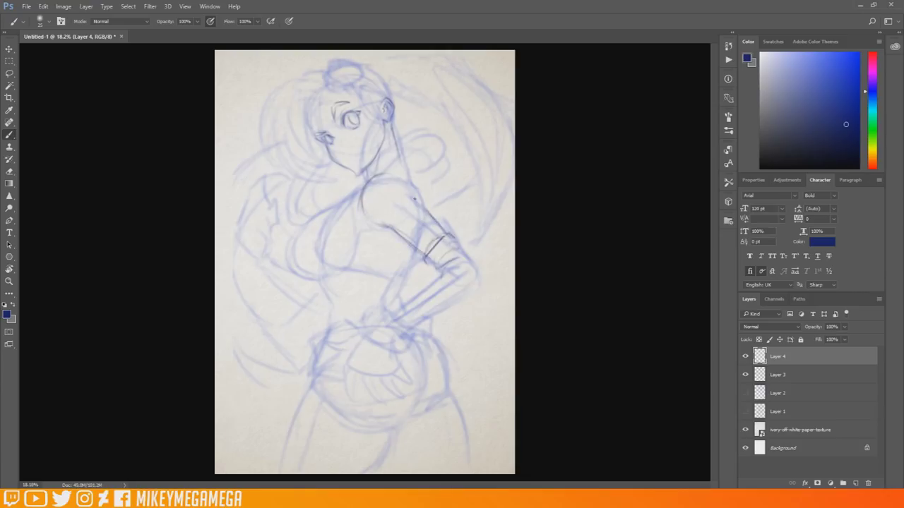
# - Trace the back of the neck, the halter strap over the shoulder and the bikini top and bust outline
pyautogui.moveTo(396, 146); pyautogui.dragTo(413, 185)
pyautogui.moveTo(385, 174)
pyautogui.mouseDown()
pyautogui.moveTo(409, 166)
pyautogui.moveTo(424, 189)
pyautogui.mouseUp()
pyautogui.moveTo(341, 204)
pyautogui.mouseDown()
pyautogui.moveTo(289, 247)
pyautogui.moveTo(348, 275)
pyautogui.moveTo(389, 273)
pyautogui.moveTo(400, 301)
pyautogui.mouseUp()
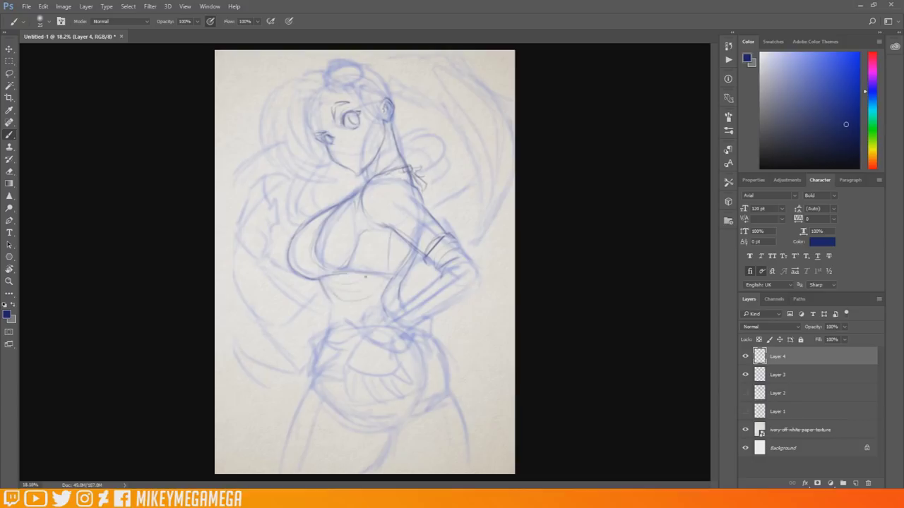
# - Trace the elbow and forearm of the bent arm and outline the glove cuff at the hip
pyautogui.moveTo(471, 268); pyautogui.dragTo(399, 309)
pyautogui.moveTo(449, 237); pyautogui.dragTo(479, 271)
pyautogui.moveTo(479, 285)
pyautogui.mouseDown()
pyautogui.moveTo(412, 327)
pyautogui.moveTo(373, 323)
pyautogui.mouseUp()
pyautogui.moveTo(360, 329); pyautogui.dragTo(407, 360)
pyautogui.moveTo(404, 332); pyautogui.dragTo(418, 356)
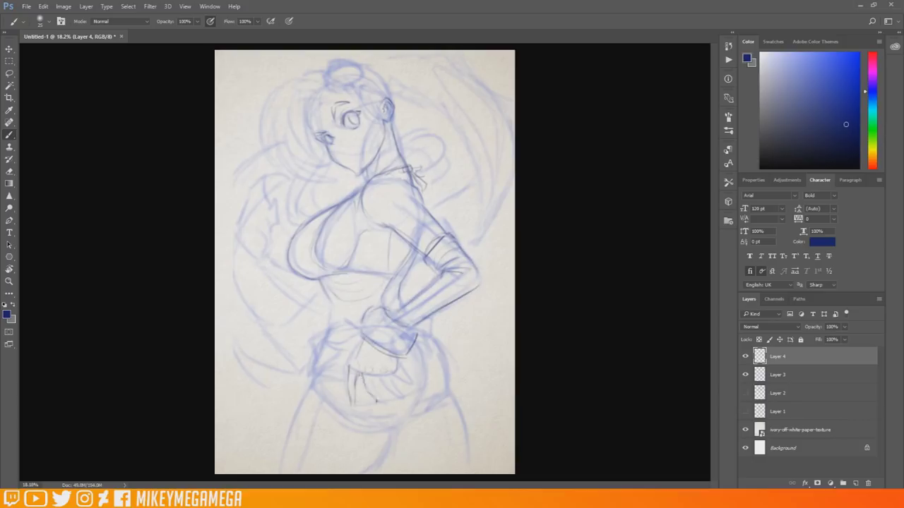
# - Trace the fingers resting on the hip, the belt, and the outline of the shorts
pyautogui.moveTo(393, 382); pyautogui.dragTo(412, 387)
pyautogui.moveTo(362, 322); pyautogui.dragTo(318, 335)
pyautogui.moveTo(306, 342)
pyautogui.mouseDown()
pyautogui.moveTo(313, 353)
pyautogui.moveTo(347, 345)
pyautogui.mouseUp()
pyautogui.moveTo(330, 308); pyautogui.dragTo(327, 329)
pyautogui.moveTo(423, 366); pyautogui.dragTo(395, 420)
pyautogui.moveTo(313, 390); pyautogui.dragTo(396, 424)
pyautogui.moveTo(446, 363); pyautogui.dragTo(447, 389)
# - Trace the lower edge of the shorts and both thighs down to the canvas edge
pyautogui.moveTo(449, 389)
pyautogui.mouseDown()
pyautogui.moveTo(409, 416)
pyautogui.moveTo(394, 469)
pyautogui.mouseUp()
pyautogui.moveTo(311, 396); pyautogui.dragTo(288, 471)
pyautogui.moveTo(446, 392); pyautogui.dragTo(466, 427)
pyautogui.moveTo(390, 439); pyautogui.dragTo(396, 472)
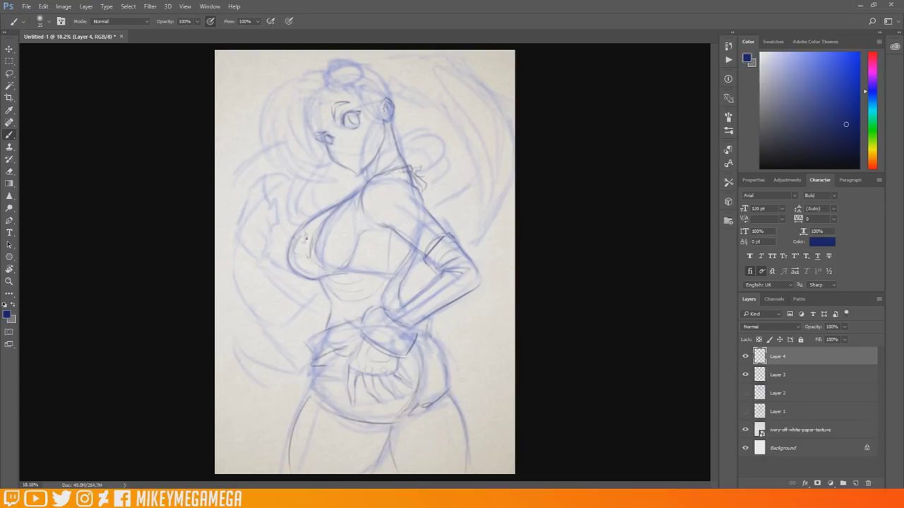
# - Refine the hair ornament, the fringe over the forehead and the rounded hair mass beside the face
pyautogui.moveTo(326, 85)
pyautogui.mouseDown()
pyautogui.moveTo(345, 86)
pyautogui.moveTo(358, 74)
pyautogui.mouseUp()
pyautogui.moveTo(316, 100); pyautogui.dragTo(302, 122)
pyautogui.moveTo(308, 126)
pyautogui.mouseDown()
pyautogui.moveTo(345, 132)
pyautogui.moveTo(318, 137)
pyautogui.mouseUp()
pyautogui.moveTo(308, 80); pyautogui.dragTo(291, 84)
pyautogui.moveTo(284, 92); pyautogui.dragTo(282, 118)
pyautogui.moveTo(327, 140); pyautogui.dragTo(292, 168)
pyautogui.moveTo(314, 109); pyautogui.dragTo(264, 179)
pyautogui.moveTo(270, 84); pyautogui.dragTo(254, 136)
pyautogui.moveTo(290, 71); pyautogui.dragTo(339, 55)
# - Trace the hair over the crown and the long side strands falling past the ear
pyautogui.moveTo(353, 60)
pyautogui.mouseDown()
pyautogui.moveTo(396, 79)
pyautogui.moveTo(423, 63)
pyautogui.mouseUp()
pyautogui.moveTo(373, 97); pyautogui.dragTo(358, 169)
pyautogui.moveTo(379, 106); pyautogui.dragTo(375, 146)
pyautogui.moveTo(342, 56)
pyautogui.mouseDown()
pyautogui.moveTo(379, 54)
pyautogui.moveTo(397, 104)
pyautogui.mouseUp()
pyautogui.moveTo(391, 127); pyautogui.dragTo(367, 175)
# - Trace the looped bow behind the neck and the loose hair strands falling over the chest
pyautogui.moveTo(400, 153); pyautogui.dragTo(447, 141)
pyautogui.moveTo(456, 150); pyautogui.dragTo(419, 176)
pyautogui.moveTo(440, 136); pyautogui.dragTo(456, 156)
pyautogui.moveTo(332, 161); pyautogui.dragTo(306, 211)
pyautogui.moveTo(315, 173); pyautogui.dragTo(293, 221)
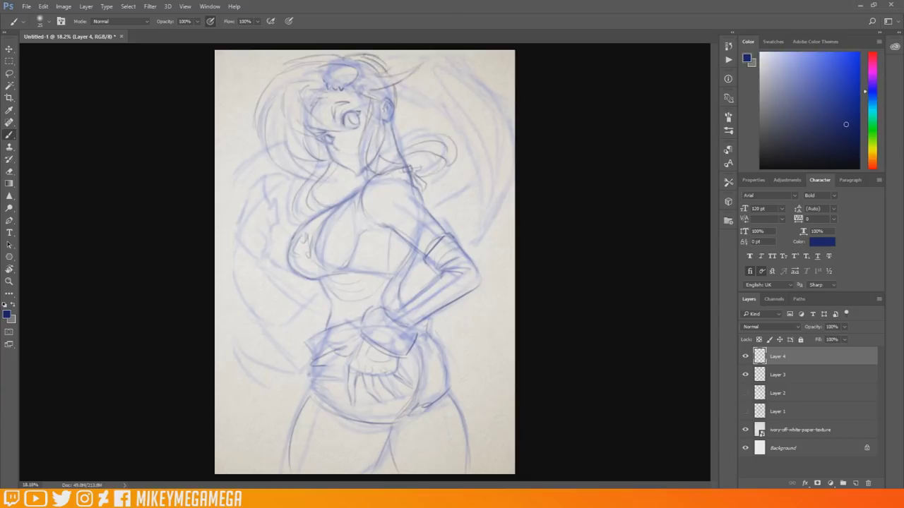
# - Trace the raised forearm with its wrist cuff and the fist beside the chest
pyautogui.moveTo(261, 267); pyautogui.dragTo(305, 319)
pyautogui.moveTo(277, 255); pyautogui.dragTo(324, 303)
pyautogui.moveTo(274, 233); pyautogui.dragTo(275, 254)
pyautogui.moveTo(277, 234)
pyautogui.mouseDown()
pyautogui.moveTo(246, 261)
pyautogui.moveTo(237, 256)
pyautogui.mouseUp()
pyautogui.moveTo(250, 191); pyautogui.dragTo(241, 210)
pyautogui.moveTo(266, 197); pyautogui.dragTo(276, 233)
# - Trace the long ponytail sweeping behind the head and curving around both sides of the body
pyautogui.moveTo(393, 65); pyautogui.dragTo(477, 139)
pyautogui.moveTo(452, 55); pyautogui.dragTo(511, 148)
pyautogui.moveTo(508, 92); pyautogui.dragTo(483, 242)
pyautogui.moveTo(512, 77); pyautogui.dragTo(493, 105)
pyautogui.moveTo(487, 179); pyautogui.dragTo(432, 212)
pyautogui.moveTo(302, 308); pyautogui.dragTo(276, 342)
pyautogui.moveTo(254, 163); pyautogui.dragTo(240, 317)
pyautogui.moveTo(248, 304)
pyautogui.mouseDown()
pyautogui.moveTo(286, 357)
pyautogui.moveTo(267, 353)
pyautogui.mouseUp()
# - Sketch the jagged ends of the flowing shape beside the front thigh
pyautogui.moveTo(246, 375); pyautogui.dragTo(291, 360)
pyautogui.moveTo(236, 429)
pyautogui.mouseDown()
pyautogui.moveTo(282, 396)
pyautogui.moveTo(308, 444)
pyautogui.mouseUp()
pyautogui.moveTo(229, 408); pyautogui.dragTo(267, 375)
pyautogui.moveTo(252, 417); pyautogui.dragTo(298, 390)
pyautogui.moveTo(238, 433); pyautogui.dragTo(254, 439)
pyautogui.moveTo(240, 442); pyautogui.dragTo(267, 466)
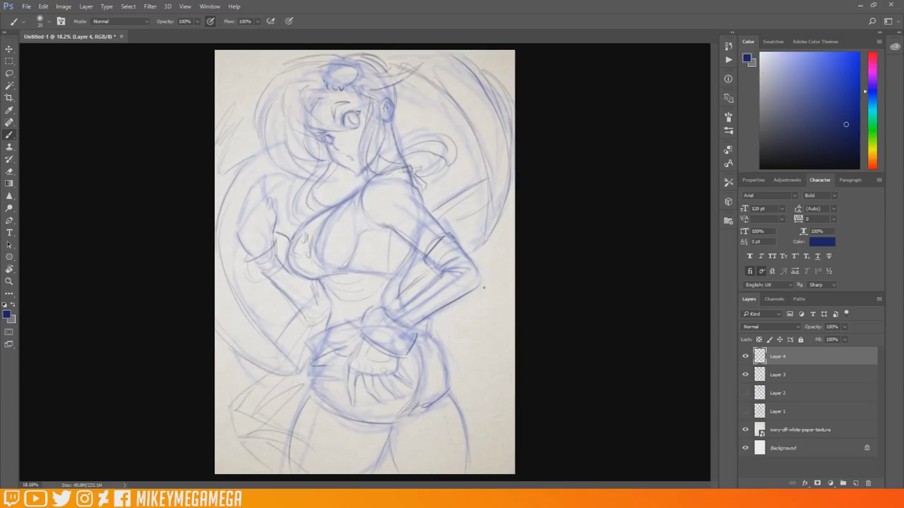
# - Add a new layer and set up a near-black navy colour with a different 24 px brush preset
pyautogui.click(855, 484)
pyautogui.click(6, 314)
pyautogui.click(556, 278)
pyautogui.click(659, 166)
pyautogui.click(49, 22)
pyautogui.moveTo(166, 114); pyautogui.dragTo(161, 138)
pyautogui.doubleClick(65, 166)
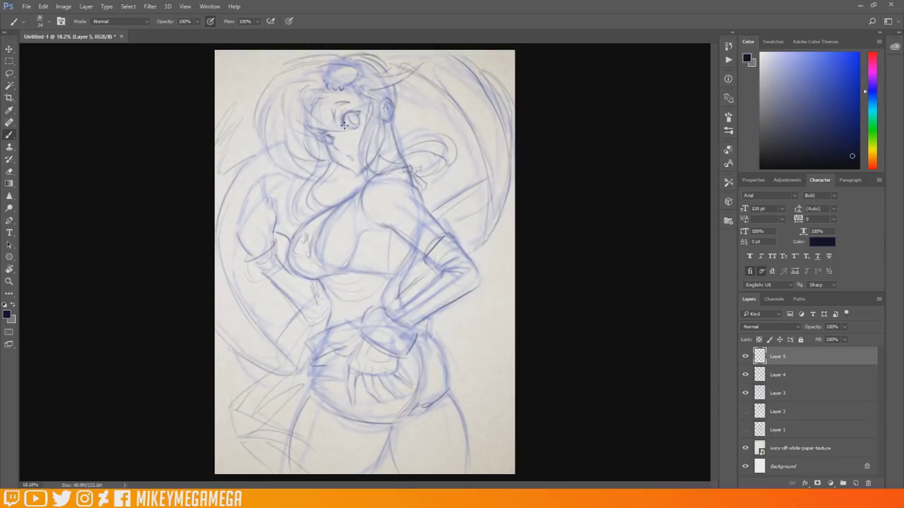
# - Draw the eyes, brow, nose and jawline in dark lines on the new layer
pyautogui.moveTo(350, 115); pyautogui.dragTo(353, 125)
pyautogui.moveTo(360, 113)
pyautogui.mouseDown()
pyautogui.moveTo(352, 129)
pyautogui.moveTo(343, 124)
pyautogui.mouseUp()
pyautogui.moveTo(334, 117); pyautogui.dragTo(349, 103)
pyautogui.moveTo(320, 132)
pyautogui.mouseDown()
pyautogui.moveTo(327, 151)
pyautogui.moveTo(357, 173)
pyautogui.moveTo(375, 161)
pyautogui.mouseUp()
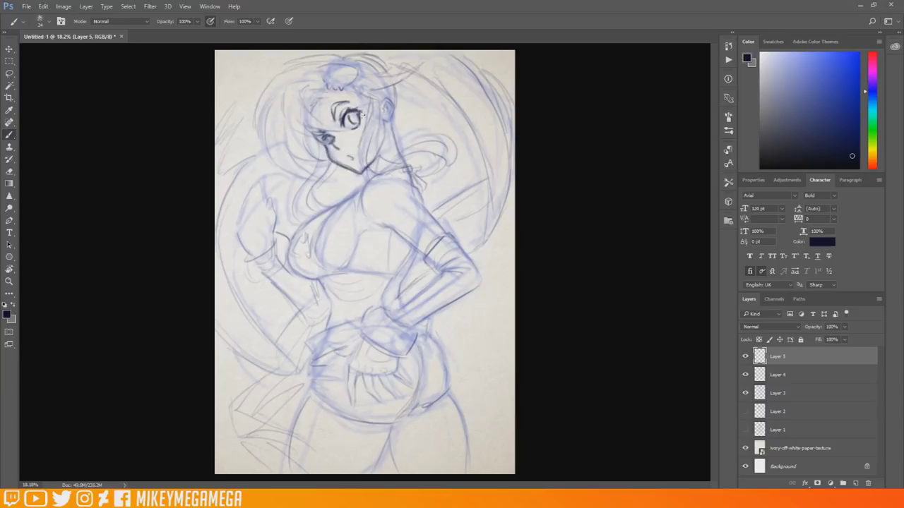
pyautogui.moveTo(352, 130); pyautogui.dragTo(347, 135)
# - Draw the ear and the side hair strands framing the cheek, plus the pointed tuft behind the head
pyautogui.moveTo(373, 99)
pyautogui.mouseDown()
pyautogui.moveTo(361, 148)
pyautogui.moveTo(385, 174)
pyautogui.mouseUp()
pyautogui.moveTo(374, 105)
pyautogui.mouseDown()
pyautogui.moveTo(372, 156)
pyautogui.moveTo(375, 148)
pyautogui.mouseUp()
pyautogui.moveTo(375, 141); pyautogui.dragTo(400, 169)
pyautogui.moveTo(380, 104); pyautogui.dragTo(384, 119)
pyautogui.moveTo(369, 92); pyautogui.dragTo(415, 65)
# - Draw the fringe, the rounded hair mass, the crown and the strands falling over the chest in dark lines
pyautogui.moveTo(321, 79)
pyautogui.mouseDown()
pyautogui.moveTo(306, 95)
pyautogui.moveTo(345, 131)
pyautogui.mouseUp()
pyautogui.moveTo(281, 106)
pyautogui.mouseDown()
pyautogui.moveTo(307, 79)
pyautogui.moveTo(292, 156)
pyautogui.mouseUp()
pyautogui.moveTo(285, 115)
pyautogui.mouseDown()
pyautogui.moveTo(309, 166)
pyautogui.moveTo(327, 168)
pyautogui.mouseUp()
pyautogui.moveTo(266, 106)
pyautogui.mouseDown()
pyautogui.moveTo(323, 180)
pyautogui.moveTo(257, 137)
pyautogui.mouseUp()
pyautogui.moveTo(315, 53)
pyautogui.mouseDown()
pyautogui.moveTo(256, 134)
pyautogui.moveTo(373, 64)
pyautogui.mouseUp()
pyautogui.moveTo(392, 78); pyautogui.dragTo(395, 157)
pyautogui.moveTo(320, 140); pyautogui.dragTo(291, 222)
pyautogui.moveTo(336, 154); pyautogui.dragTo(308, 211)
# - Draw the shoulder, the upper arm and the ponytail's inner curve in dark lines
pyautogui.moveTo(361, 168); pyautogui.dragTo(364, 211)
pyautogui.moveTo(387, 222); pyautogui.dragTo(424, 255)
pyautogui.moveTo(413, 178); pyautogui.dragTo(441, 234)
pyautogui.moveTo(385, 58); pyautogui.dragTo(470, 247)
# - Draw the bikini top, the side of the torso, and the bent forearm with its glove cuff in dark lines
pyautogui.moveTo(362, 212); pyautogui.dragTo(345, 270)
pyautogui.moveTo(335, 206)
pyautogui.mouseDown()
pyautogui.moveTo(315, 238)
pyautogui.moveTo(324, 270)
pyautogui.moveTo(404, 260)
pyautogui.moveTo(392, 309)
pyautogui.mouseUp()
pyautogui.moveTo(411, 247); pyautogui.dragTo(386, 309)
pyautogui.moveTo(457, 267); pyautogui.dragTo(360, 330)
pyautogui.moveTo(362, 332)
pyautogui.mouseDown()
pyautogui.moveTo(421, 339)
pyautogui.moveTo(477, 279)
pyautogui.mouseUp()
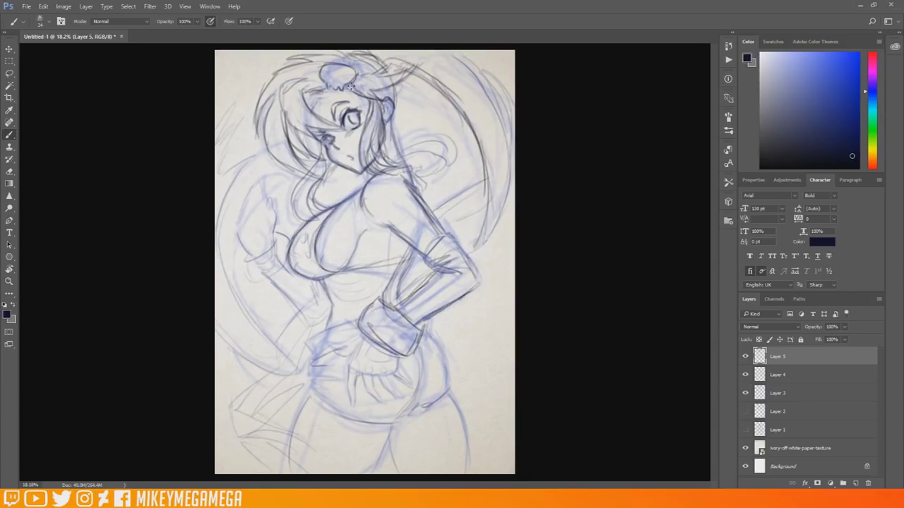
# - Draw the raised fist, its wrist cuff and the forearm down to the elbow in dark lines
pyautogui.moveTo(233, 227)
pyautogui.mouseDown()
pyautogui.moveTo(280, 212)
pyautogui.moveTo(285, 248)
pyautogui.mouseUp()
pyautogui.moveTo(258, 192)
pyautogui.mouseDown()
pyautogui.moveTo(240, 223)
pyautogui.moveTo(276, 237)
pyautogui.moveTo(284, 230)
pyautogui.mouseUp()
pyautogui.moveTo(265, 186)
pyautogui.mouseDown()
pyautogui.moveTo(248, 252)
pyautogui.moveTo(281, 271)
pyautogui.mouseUp()
pyautogui.moveTo(270, 277); pyautogui.dragTo(304, 323)
pyautogui.moveTo(323, 283); pyautogui.dragTo(305, 324)
# - Draw the raised arm's elbow and the ponytail's sweeping curves on both sides in dark lines
pyautogui.moveTo(449, 66)
pyautogui.mouseDown()
pyautogui.moveTo(495, 176)
pyautogui.moveTo(446, 218)
pyautogui.mouseUp()
pyautogui.moveTo(300, 314)
pyautogui.mouseDown()
pyautogui.moveTo(281, 333)
pyautogui.moveTo(322, 334)
pyautogui.mouseUp()
pyautogui.moveTo(227, 157); pyautogui.dragTo(280, 348)
pyautogui.moveTo(220, 114); pyautogui.dragTo(240, 161)
# - Draw the belt, the shorts and the fingers resting on the hip in dark lines
pyautogui.moveTo(310, 332); pyautogui.dragTo(358, 327)
pyautogui.moveTo(315, 353)
pyautogui.mouseDown()
pyautogui.moveTo(326, 400)
pyautogui.moveTo(413, 421)
pyautogui.mouseUp()
pyautogui.moveTo(417, 332); pyautogui.dragTo(424, 410)
pyautogui.moveTo(339, 346); pyautogui.dragTo(353, 406)
pyautogui.moveTo(360, 374); pyautogui.dragTo(396, 408)
# - Draw both thighs below the shorts in dark lines
pyautogui.moveTo(310, 392); pyautogui.dragTo(289, 464)
pyautogui.moveTo(392, 427); pyautogui.dragTo(374, 472)
pyautogui.moveTo(389, 359); pyautogui.dragTo(466, 459)
pyautogui.moveTo(400, 445); pyautogui.dragTo(393, 458)
# - Select Layer 3, choose a dark grey painting colour and a large brush, and disable pen-pressure opacity
pyautogui.click(781, 392)
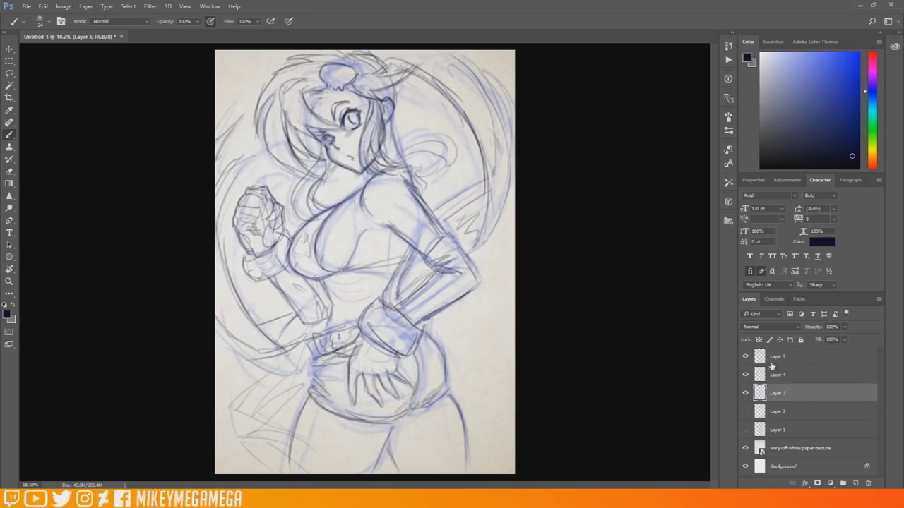
pyautogui.press('x')
pyautogui.click(7, 315)
pyautogui.click(658, 168)
pyautogui.rightClick(357, 157)
pyautogui.click(418, 356)
pyautogui.moveTo(278, 96); pyautogui.dragTo(285, 152)
pyautogui.click(212, 23)
# - Block in the figure's body, hair and sweeping ponytail with flat dark grey beneath the line layers
pyautogui.moveTo(276, 106); pyautogui.dragTo(307, 171)
pyautogui.moveTo(304, 69); pyautogui.dragTo(257, 121)
pyautogui.moveTo(299, 78)
pyautogui.mouseDown()
pyautogui.moveTo(335, 146)
pyautogui.moveTo(303, 270)
pyautogui.mouseUp()
pyautogui.moveTo(373, 169)
pyautogui.mouseDown()
pyautogui.moveTo(331, 266)
pyautogui.moveTo(332, 53)
pyautogui.moveTo(390, 205)
pyautogui.moveTo(457, 258)
pyautogui.moveTo(417, 311)
pyautogui.moveTo(272, 254)
pyautogui.moveTo(266, 198)
pyautogui.moveTo(402, 321)
pyautogui.moveTo(324, 353)
pyautogui.moveTo(459, 452)
pyautogui.moveTo(370, 351)
pyautogui.moveTo(311, 445)
pyautogui.moveTo(389, 424)
pyautogui.moveTo(445, 463)
pyautogui.mouseUp()
pyautogui.moveTo(378, 51)
pyautogui.mouseDown()
pyautogui.moveTo(478, 82)
pyautogui.moveTo(495, 201)
pyautogui.moveTo(452, 255)
pyautogui.moveTo(410, 272)
pyautogui.moveTo(195, 257)
pyautogui.moveTo(282, 304)
pyautogui.mouseUp()
pyautogui.moveTo(217, 152); pyautogui.dragTo(229, 88)
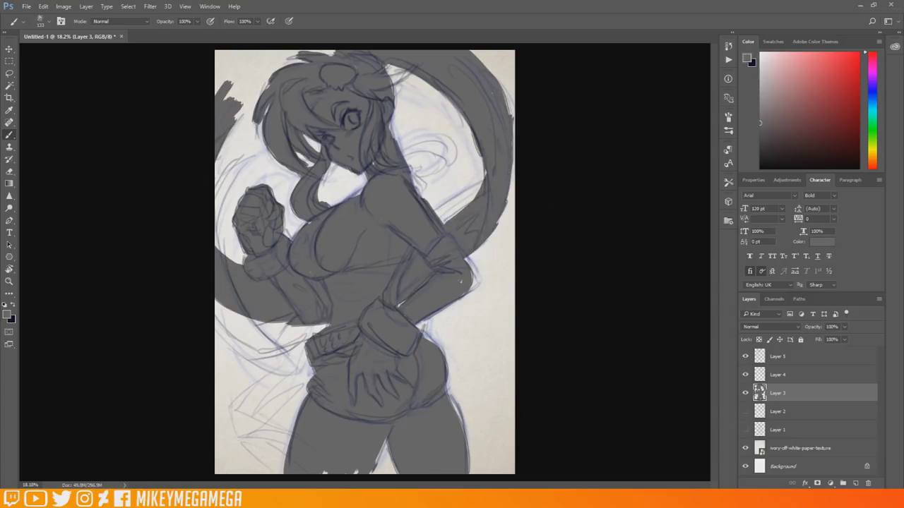
pyautogui.moveTo(243, 55); pyautogui.dragTo(233, 111)
pyautogui.moveTo(405, 161)
pyautogui.mouseDown()
pyautogui.moveTo(421, 147)
pyautogui.moveTo(445, 162)
pyautogui.mouseUp()
# - Add a new layer below the grey silhouette and set the foreground colour to light grey cbcbcb
pyautogui.keyDown('ctrl'); pyautogui.click(855, 483); pyautogui.keyUp('ctrl')
pyautogui.click(8, 315)
pyautogui.click(639, 170)
pyautogui.click(13, 305)
pyautogui.click(7, 315)
pyautogui.click(446, 196)
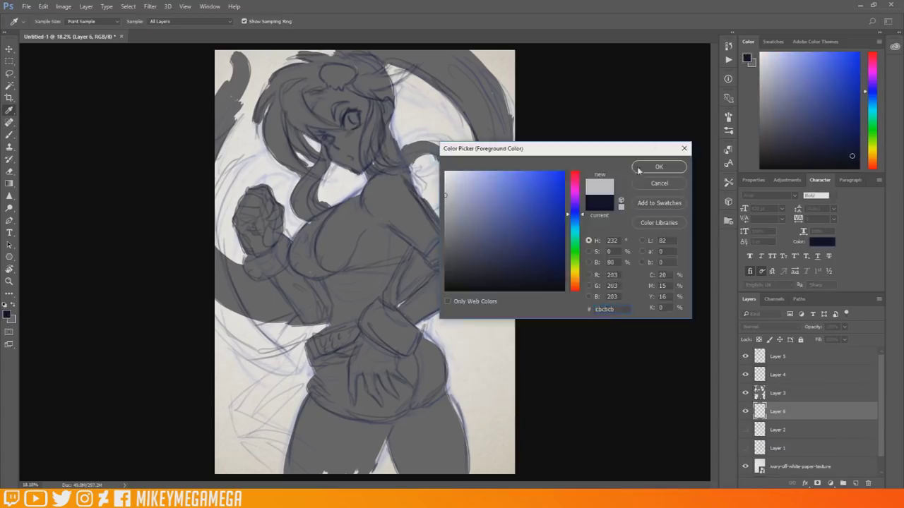
pyautogui.click(638, 167)
# - Fill the background layer with a radial gradient, light grey around the upper body and darkening toward the canvas edges
pyautogui.click(10, 184)
pyautogui.moveTo(359, 201); pyautogui.dragTo(486, 455)
pyautogui.moveTo(369, 217); pyautogui.dragTo(685, 456)
pyautogui.hotkey('ctrl', 'z')
pyautogui.moveTo(388, 242); pyautogui.dragTo(627, 419)
pyautogui.moveTo(343, 150)
pyautogui.mouseDown()
pyautogui.moveTo(523, 372)
pyautogui.moveTo(545, 383)
pyautogui.mouseUp()
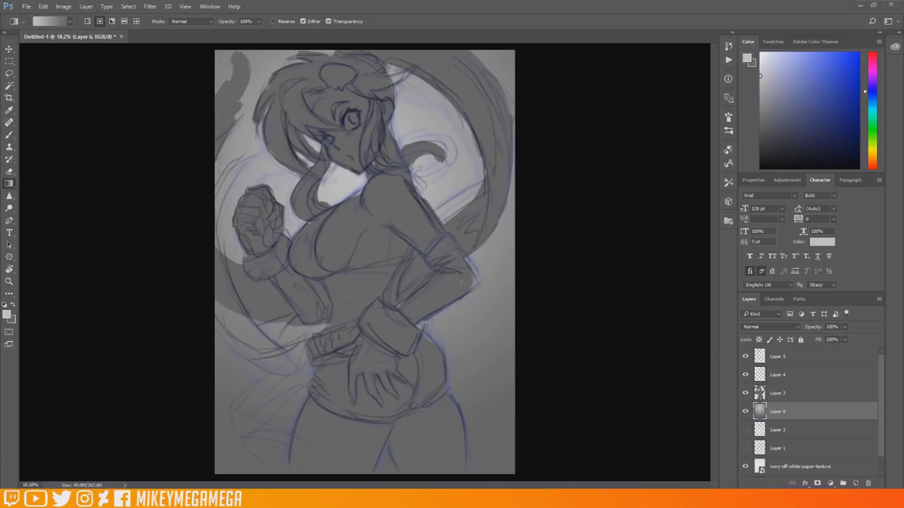
# - Brush light grey rim highlights on Layer 3 along the face edge, the hanging hair lock and the chest
pyautogui.click(810, 393)
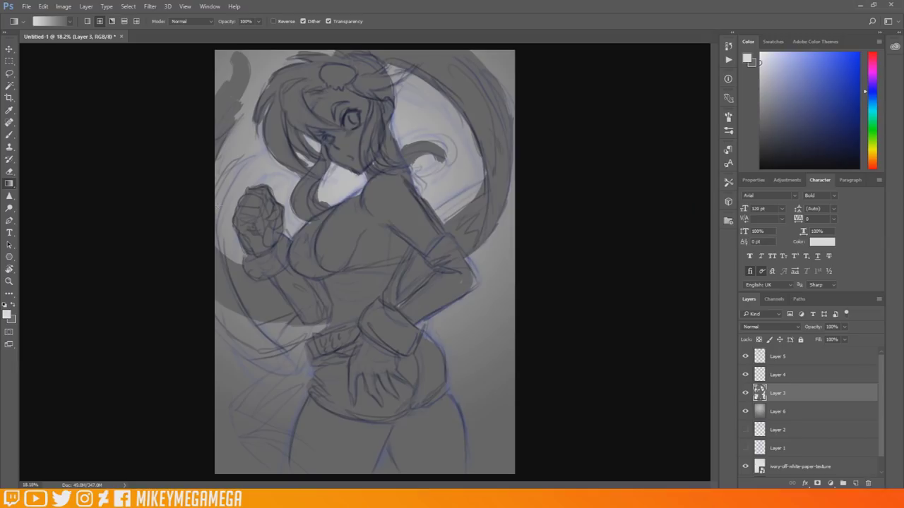
pyautogui.click(10, 134)
pyautogui.rightClick(419, 155)
pyautogui.click(490, 143)
pyautogui.moveTo(322, 142); pyautogui.dragTo(313, 166)
pyautogui.rightClick(322, 142)
pyautogui.moveTo(404, 168); pyautogui.dragTo(385, 168)
pyautogui.moveTo(312, 166); pyautogui.dragTo(292, 218)
pyautogui.moveTo(309, 136); pyautogui.dragTo(357, 173)
pyautogui.moveTo(371, 180); pyautogui.dragTo(328, 220)
# - Choose another light grey and paint rim light along the face, hanging lock, chest, raised fist and neck
pyautogui.click(6, 315)
pyautogui.click(440, 198)
pyautogui.click(662, 159)
pyautogui.moveTo(324, 147); pyautogui.dragTo(312, 165)
pyautogui.moveTo(303, 175); pyautogui.dragTo(291, 220)
pyautogui.moveTo(330, 158)
pyautogui.mouseDown()
pyautogui.moveTo(355, 173)
pyautogui.moveTo(331, 220)
pyautogui.moveTo(290, 260)
pyautogui.mouseUp()
pyautogui.moveTo(250, 189)
pyautogui.mouseDown()
pyautogui.moveTo(280, 206)
pyautogui.moveTo(284, 237)
pyautogui.mouseUp()
pyautogui.moveTo(284, 238); pyautogui.dragTo(290, 243)
pyautogui.moveTo(371, 168); pyautogui.dragTo(366, 180)
# - Paint light grey rim highlights along the outer hair, the ponytail curves, the fist, the hip and the thigh
pyautogui.moveTo(273, 103); pyautogui.dragTo(264, 174)
pyautogui.moveTo(274, 77); pyautogui.dragTo(254, 123)
pyautogui.moveTo(388, 59)
pyautogui.mouseDown()
pyautogui.moveTo(451, 88)
pyautogui.moveTo(475, 127)
pyautogui.moveTo(483, 219)
pyautogui.mouseUp()
pyautogui.moveTo(247, 196); pyautogui.dragTo(237, 215)
pyautogui.moveTo(330, 321); pyautogui.dragTo(289, 459)
pyautogui.moveTo(425, 332); pyautogui.dragTo(449, 377)
pyautogui.moveTo(217, 245); pyautogui.dragTo(241, 269)
pyautogui.moveTo(248, 64)
pyautogui.mouseDown()
pyautogui.moveTo(217, 155)
pyautogui.moveTo(248, 81)
pyautogui.mouseUp()
# - Set the colour to mid grey 7e7e7e and shade the face, forehead, skull ornament and the hair beside the ear
pyautogui.click(6, 315)
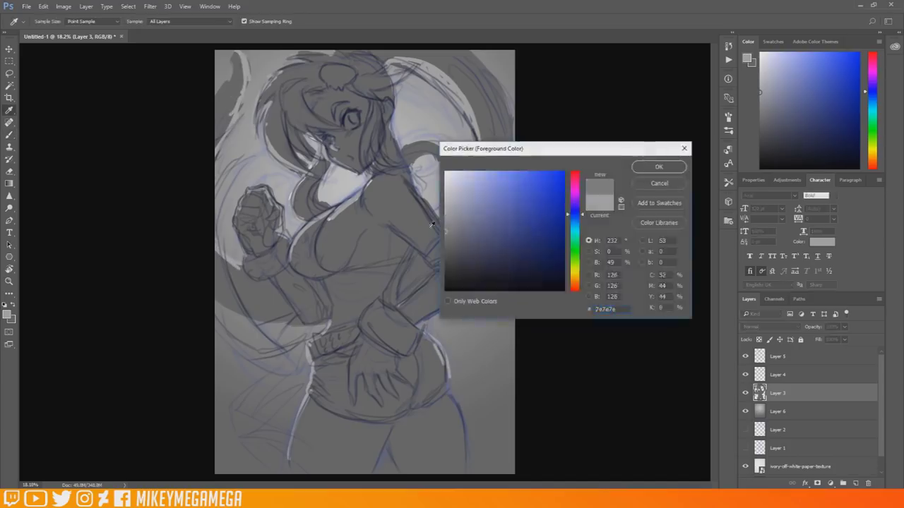
pyautogui.click(446, 231)
pyautogui.click(658, 166)
pyautogui.moveTo(329, 148); pyautogui.dragTo(348, 164)
pyautogui.moveTo(359, 130)
pyautogui.mouseDown()
pyautogui.moveTo(353, 170)
pyautogui.moveTo(357, 130)
pyautogui.moveTo(341, 111)
pyautogui.mouseUp()
pyautogui.moveTo(346, 105)
pyautogui.mouseDown()
pyautogui.moveTo(333, 123)
pyautogui.moveTo(322, 95)
pyautogui.mouseUp()
pyautogui.moveTo(335, 91); pyautogui.dragTo(356, 104)
pyautogui.moveTo(325, 71); pyautogui.dragTo(355, 79)
pyautogui.moveTo(390, 104); pyautogui.dragTo(400, 162)
# - Paint mid-grey light areas on the shoulder, upper arm, raised forearm, waist and front thigh
pyautogui.moveTo(359, 207)
pyautogui.mouseDown()
pyautogui.moveTo(324, 239)
pyautogui.moveTo(360, 199)
pyautogui.mouseUp()
pyautogui.moveTo(382, 176)
pyautogui.mouseDown()
pyautogui.moveTo(364, 216)
pyautogui.moveTo(397, 233)
pyautogui.mouseUp()
pyautogui.moveTo(275, 191)
pyautogui.mouseDown()
pyautogui.moveTo(249, 215)
pyautogui.moveTo(272, 259)
pyautogui.mouseUp()
pyautogui.moveTo(318, 275); pyautogui.dragTo(299, 293)
pyautogui.moveTo(315, 402); pyautogui.dragTo(292, 469)
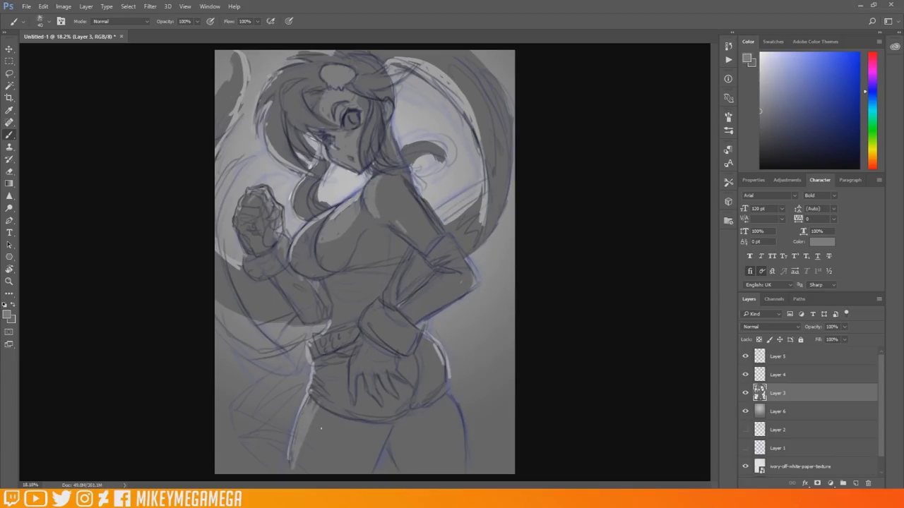
# - Add an empty layer above the line layers and stamp a merged copy of the artwork beneath it
pyautogui.click(805, 357)
pyautogui.click(855, 483)
pyautogui.click(802, 375)
pyautogui.hotkey('ctrl', 'alt', 'shift', 'e')
# - Move the gradient layer directly beneath the merged copy, lower the opacity to fade the sketch, and activate Layer 7
pyautogui.click(788, 359)
pyautogui.click(805, 375)
pyautogui.moveTo(812, 447); pyautogui.dragTo(812, 384)
pyautogui.moveTo(844, 327); pyautogui.dragTo(824, 341)
pyautogui.click(812, 375)
pyautogui.click(805, 356)
# - Set the foreground colour to near-black and pick a brush preset for the line work
pyautogui.click(7, 315)
pyautogui.click(446, 287)
pyautogui.click(657, 167)
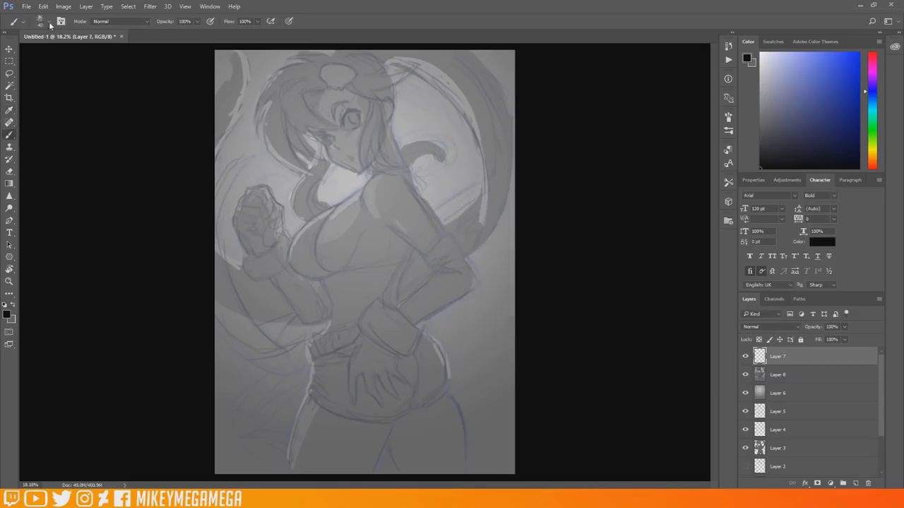
pyautogui.click(49, 22)
pyautogui.click(178, 39)
pyautogui.click(217, 123)
pyautogui.moveTo(166, 121); pyautogui.dragTo(171, 244)
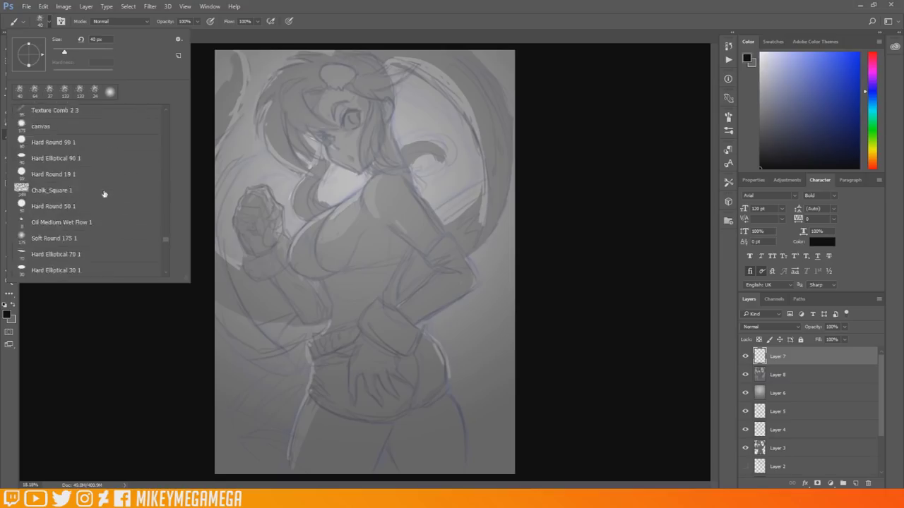
pyautogui.doubleClick(121, 204)
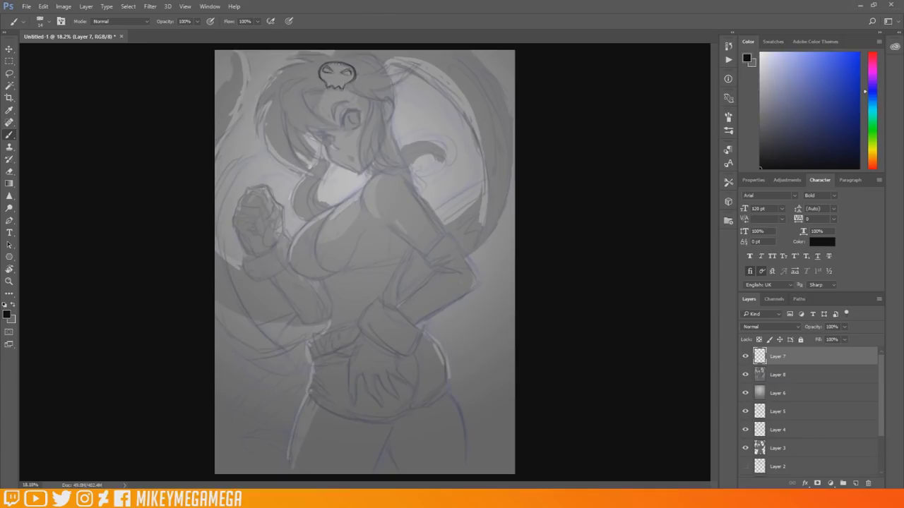
# - Ink the hair around the skull ornament, the outer fringe and the pointed strands framing the face
pyautogui.moveTo(362, 89); pyautogui.dragTo(414, 68)
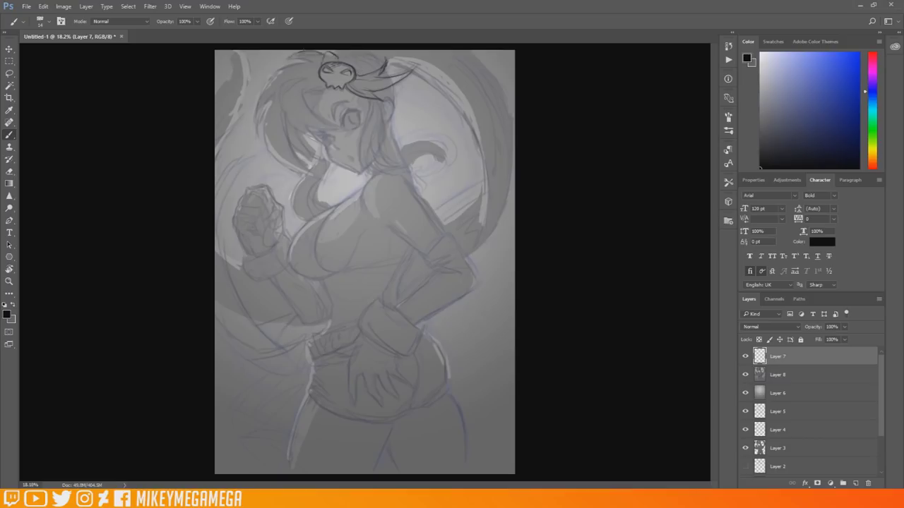
pyautogui.moveTo(290, 64); pyautogui.dragTo(266, 87)
pyautogui.moveTo(273, 76)
pyautogui.mouseDown()
pyautogui.moveTo(255, 118)
pyautogui.moveTo(261, 128)
pyautogui.mouseUp()
pyautogui.moveTo(263, 120)
pyautogui.mouseDown()
pyautogui.moveTo(280, 161)
pyautogui.moveTo(317, 176)
pyautogui.mouseUp()
pyautogui.moveTo(289, 143)
pyautogui.mouseDown()
pyautogui.moveTo(315, 173)
pyautogui.moveTo(322, 159)
pyautogui.mouseUp()
pyautogui.moveTo(279, 99); pyautogui.dragTo(305, 134)
pyautogui.moveTo(291, 105)
pyautogui.mouseDown()
pyautogui.moveTo(341, 127)
pyautogui.moveTo(290, 143)
pyautogui.mouseUp()
pyautogui.moveTo(287, 125); pyautogui.dragTo(315, 151)
pyautogui.moveTo(300, 89); pyautogui.dragTo(312, 111)
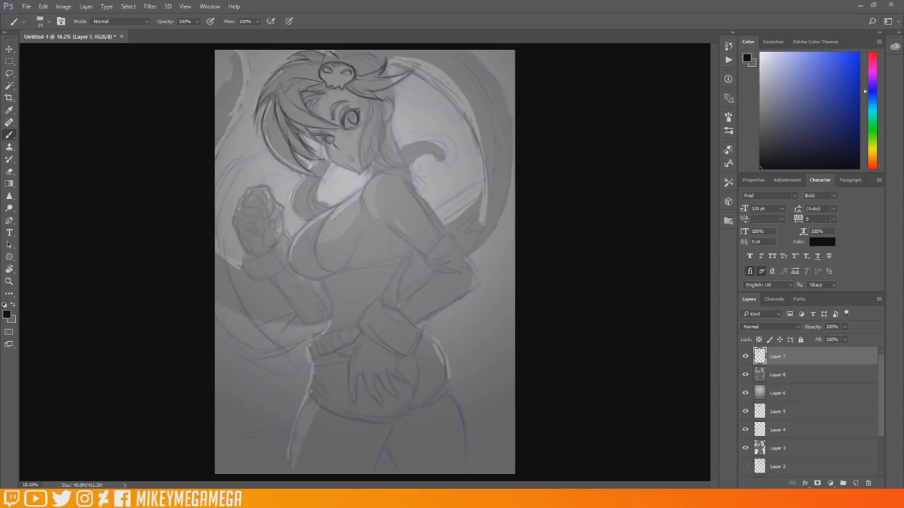
# - Ink the hair beside the eye and ear and the curved lock hanging below the face
pyautogui.moveTo(362, 114)
pyautogui.mouseDown()
pyautogui.moveTo(384, 168)
pyautogui.moveTo(428, 171)
pyautogui.moveTo(383, 105)
pyautogui.mouseUp()
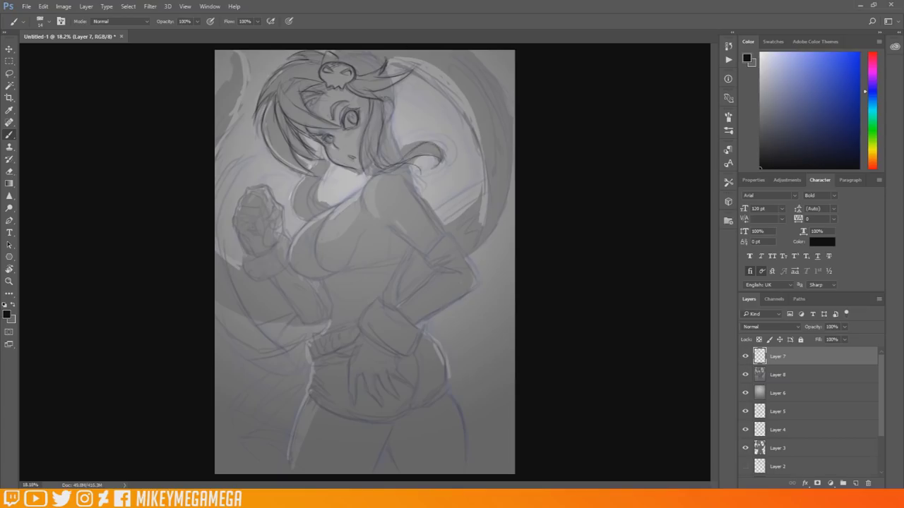
pyautogui.moveTo(322, 162); pyautogui.dragTo(295, 219)
pyautogui.moveTo(326, 170); pyautogui.dragTo(309, 210)
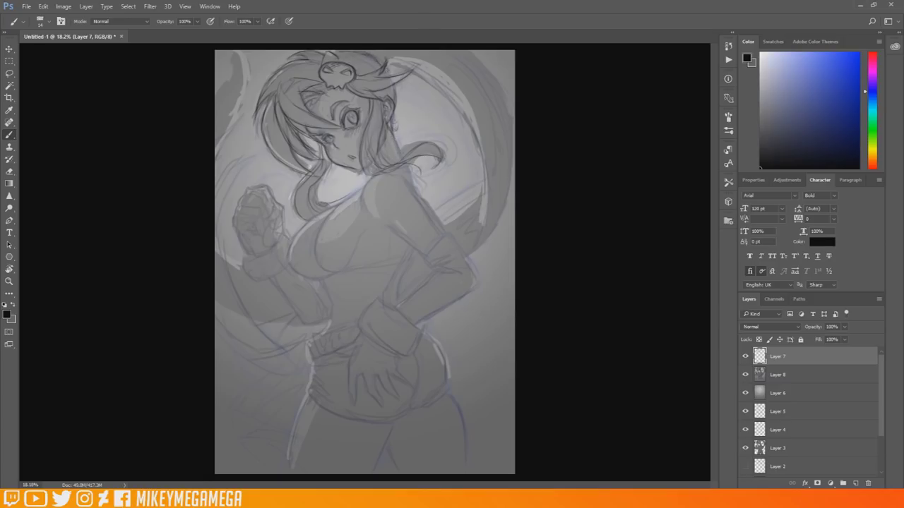
# - Ink the neck-side hair, the collar at the throat and the folds behind the shoulder
pyautogui.moveTo(381, 147)
pyautogui.mouseDown()
pyautogui.moveTo(416, 136)
pyautogui.moveTo(391, 189)
pyautogui.mouseUp()
pyautogui.moveTo(359, 171); pyautogui.dragTo(349, 193)
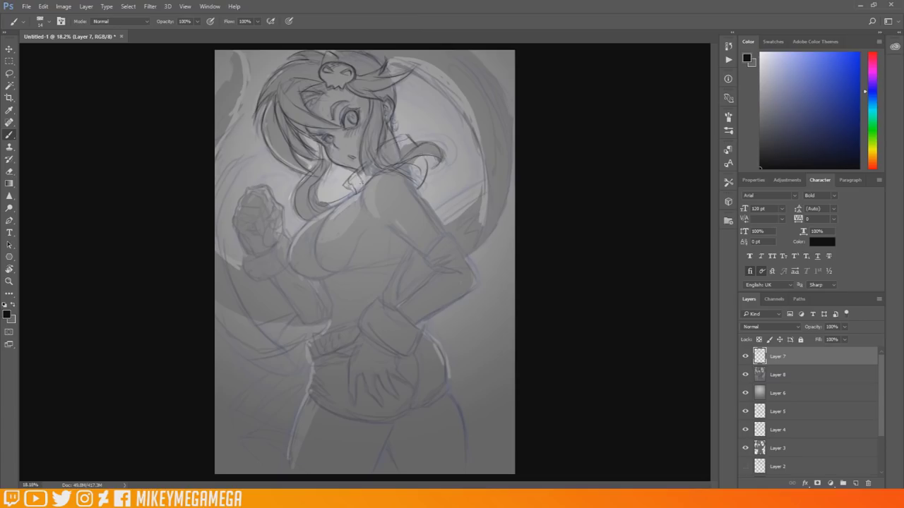
pyautogui.moveTo(426, 153); pyautogui.dragTo(422, 181)
pyautogui.moveTo(406, 134); pyautogui.dragTo(416, 146)
# - Ink the bent arm with its sleeve folds and elbow, plus the wrist cuff and hand on the hip
pyautogui.moveTo(408, 182)
pyautogui.mouseDown()
pyautogui.moveTo(439, 226)
pyautogui.moveTo(432, 257)
pyautogui.moveTo(452, 271)
pyautogui.mouseUp()
pyautogui.moveTo(454, 237); pyautogui.dragTo(467, 263)
pyautogui.moveTo(478, 284); pyautogui.dragTo(421, 319)
pyautogui.moveTo(361, 300); pyautogui.dragTo(422, 331)
pyautogui.moveTo(362, 324)
pyautogui.mouseDown()
pyautogui.moveTo(400, 353)
pyautogui.moveTo(396, 364)
pyautogui.mouseUp()
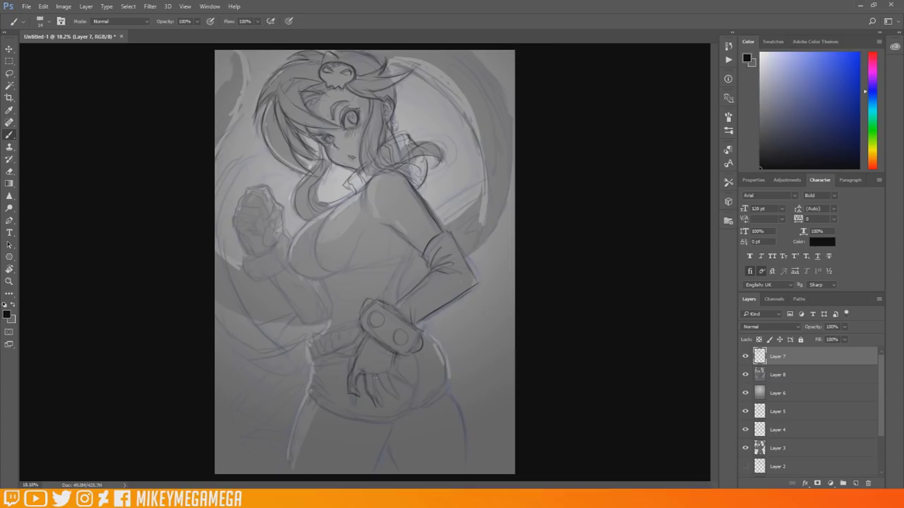
# - Ink the belt and its loose end, the fingers on the hip and the lower edge of the shorts
pyautogui.moveTo(343, 326); pyautogui.dragTo(346, 352)
pyautogui.moveTo(336, 332)
pyautogui.mouseDown()
pyautogui.moveTo(300, 347)
pyautogui.moveTo(302, 370)
pyautogui.mouseUp()
pyautogui.moveTo(349, 348)
pyautogui.mouseDown()
pyautogui.moveTo(305, 375)
pyautogui.moveTo(333, 399)
pyautogui.moveTo(384, 418)
pyautogui.mouseUp()
pyautogui.moveTo(391, 417); pyautogui.dragTo(418, 365)
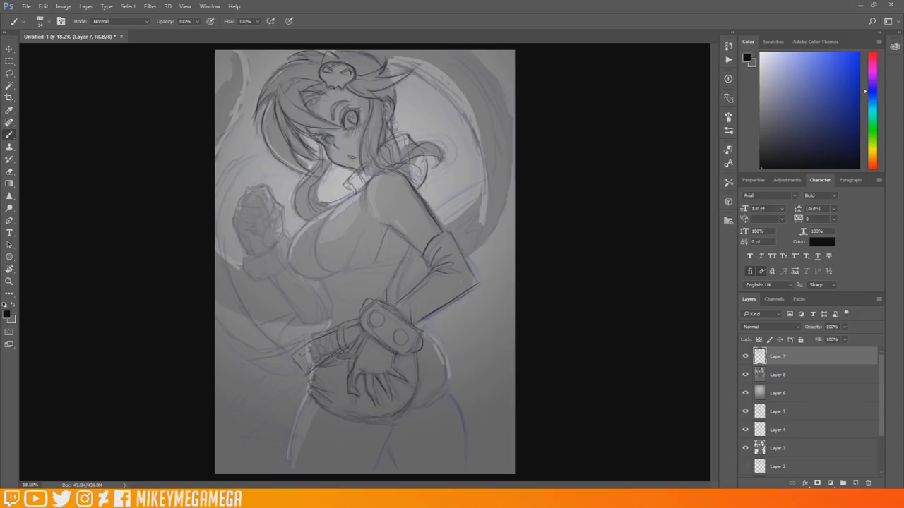
# - Ink the back line behind the shoulder, the upper chest and the contours and lower edge of the top
pyautogui.moveTo(420, 185); pyautogui.dragTo(425, 201)
pyautogui.moveTo(360, 189); pyautogui.dragTo(339, 207)
pyautogui.moveTo(331, 209); pyautogui.dragTo(306, 228)
pyautogui.moveTo(327, 212)
pyautogui.mouseDown()
pyautogui.moveTo(332, 272)
pyautogui.moveTo(288, 265)
pyautogui.moveTo(322, 281)
pyautogui.mouseUp()
pyautogui.moveTo(340, 271); pyautogui.dragTo(397, 263)
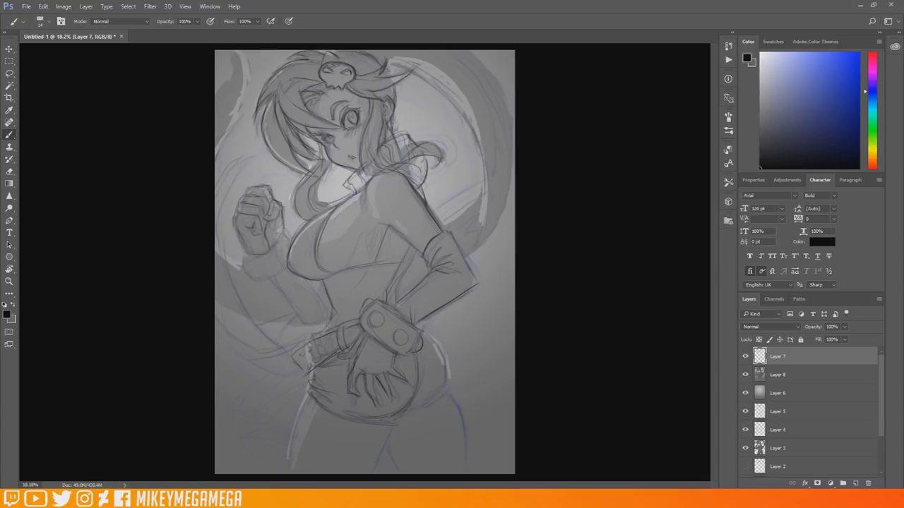
# - Sketch the raised arm's forearm, the outlines of both thighs and the outer hip curve of the shorts
pyautogui.moveTo(277, 281); pyautogui.dragTo(300, 318)
pyautogui.moveTo(314, 280); pyautogui.dragTo(326, 316)
pyautogui.moveTo(309, 397); pyautogui.dragTo(286, 471)
pyautogui.moveTo(393, 422); pyautogui.dragTo(374, 472)
pyautogui.moveTo(450, 392); pyautogui.dragTo(466, 452)
pyautogui.moveTo(424, 328); pyautogui.dragTo(448, 380)
pyautogui.moveTo(452, 384); pyautogui.dragTo(414, 403)
# - Sketch the ponytail's long arcs behind the head, then mirror the canvas and add its outer sweep and the strands behind the shoulder
pyautogui.moveTo(398, 61); pyautogui.dragTo(463, 117)
pyautogui.moveTo(434, 54); pyautogui.dragTo(495, 166)
pyautogui.moveTo(477, 81); pyautogui.dragTo(485, 121)
pyautogui.hotkey('ctrl', 'shift', 'h')
pyautogui.moveTo(244, 154); pyautogui.dragTo(254, 250)
pyautogui.moveTo(219, 134); pyautogui.dragTo(244, 229)
pyautogui.moveTo(261, 53); pyautogui.dragTo(218, 145)
pyautogui.moveTo(244, 184); pyautogui.dragTo(297, 201)
pyautogui.moveTo(246, 187); pyautogui.dragTo(293, 212)
pyautogui.moveTo(247, 201); pyautogui.dragTo(287, 225)
# - Sketch the ponytail's continuation on the raised-hand side, from the upper corner strands down to the trailing end beside the hip
pyautogui.moveTo(486, 269); pyautogui.dragTo(513, 259)
pyautogui.moveTo(508, 266); pyautogui.dragTo(475, 310)
pyautogui.moveTo(492, 285); pyautogui.dragTo(450, 304)
pyautogui.moveTo(477, 101); pyautogui.dragTo(515, 147)
pyautogui.moveTo(488, 56)
pyautogui.mouseDown()
pyautogui.moveTo(498, 119)
pyautogui.moveTo(513, 96)
pyautogui.mouseUp()
pyautogui.moveTo(490, 82); pyautogui.dragTo(513, 130)
pyautogui.moveTo(482, 325); pyautogui.dragTo(466, 380)
pyautogui.moveTo(471, 402); pyautogui.dragTo(455, 434)
# - Try further long ponytail strokes, undo the last three actions and mirror the canvas back
pyautogui.moveTo(218, 176); pyautogui.dragTo(246, 295)
pyautogui.moveTo(224, 271)
pyautogui.mouseDown()
pyautogui.moveTo(273, 330)
pyautogui.moveTo(305, 325)
pyautogui.mouseUp()
pyautogui.hotkey('ctrl', 'alt', 'z')
pyautogui.hotkey('ctrl', 'alt', 'z')
pyautogui.hotkey('ctrl', 'alt', 'z')
pyautogui.hotkey('ctrl', 'shift', 'h')
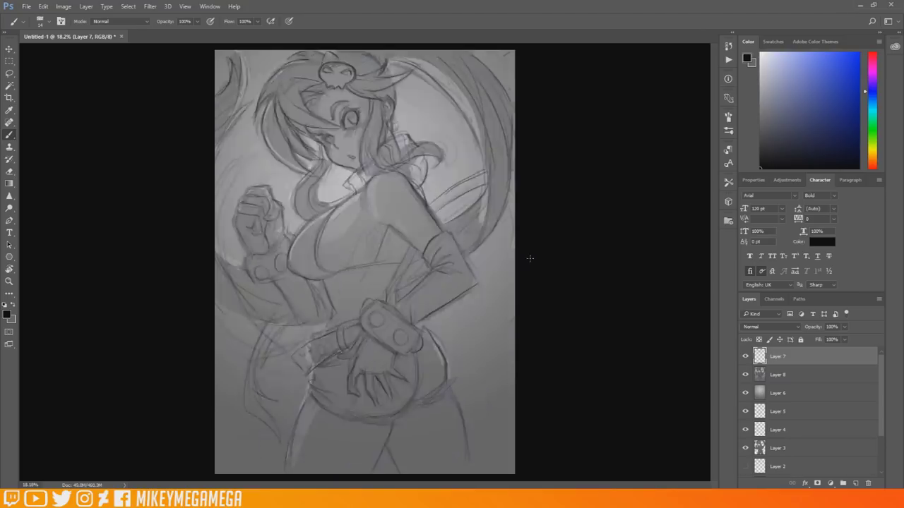
# - Merge Layer 7, Layer 8 and Layer 6 into a single layer
pyautogui.scroll(-5, 529, 262)
pyautogui.scroll(3, 526, 279)
pyautogui.keyDown('shift'); pyautogui.click(815, 393); pyautogui.keyUp('shift')
pyautogui.rightClick(811, 392)
pyautogui.click(773, 342)
# - Lasso the lower body around the hips and legs, shift it slightly downward and deselect
pyautogui.press('l')
pyautogui.moveTo(304, 414)
pyautogui.mouseDown()
pyautogui.moveTo(349, 335)
pyautogui.moveTo(449, 416)
pyautogui.mouseUp()
pyautogui.press('v')
pyautogui.moveTo(424, 351); pyautogui.dragTo(421, 373)
pyautogui.hotkey('ctrl', 'd')
# - Repaint the waist and hip edges with greys sampled from the drawing
pyautogui.press('b')
pyautogui.rightClick(377, 263)
pyautogui.moveTo(365, 260); pyautogui.dragTo(370, 261)
pyautogui.moveTo(315, 371); pyautogui.dragTo(308, 392)
pyautogui.keyDown('alt'); pyautogui.click(316, 318); pyautogui.keyUp('alt')
pyautogui.moveTo(335, 310); pyautogui.dragTo(314, 333)
pyautogui.keyDown('alt'); pyautogui.click(450, 353); pyautogui.keyUp('alt')
pyautogui.moveTo(437, 354)
pyautogui.mouseDown()
pyautogui.moveTo(446, 405)
pyautogui.moveTo(428, 346)
pyautogui.mouseUp()
pyautogui.moveTo(439, 381); pyautogui.dragTo(409, 312)
# - Choose another brush colour and block in the gun grip in the raised hand
pyautogui.click(7, 315)
pyautogui.click(446, 261)
pyautogui.click(651, 168)
pyautogui.moveTo(278, 239); pyautogui.dragTo(287, 256)
# - Add a new layer and sketch the large gun's body and barrel above the raised hand and its stock below the arm
pyautogui.click(855, 484)
pyautogui.moveTo(282, 206)
pyautogui.mouseDown()
pyautogui.moveTo(295, 193)
pyautogui.moveTo(276, 145)
pyautogui.moveTo(281, 158)
pyautogui.moveTo(272, 158)
pyautogui.moveTo(302, 218)
pyautogui.mouseUp()
pyautogui.moveTo(296, 186); pyautogui.dragTo(315, 238)
pyautogui.moveTo(299, 182); pyautogui.dragTo(312, 236)
pyautogui.moveTo(305, 291); pyautogui.dragTo(291, 326)
pyautogui.moveTo(301, 287)
pyautogui.mouseDown()
pyautogui.moveTo(294, 312)
pyautogui.moveTo(310, 340)
pyautogui.mouseUp()
pyautogui.moveTo(277, 111); pyautogui.dragTo(286, 146)
pyautogui.moveTo(268, 149); pyautogui.dragTo(257, 122)
# - Choose a dark grey and outline the gun's upper part with the Polygonal Lasso, adding the stock area to the selection
pyautogui.click(8, 315)
pyautogui.click(663, 157)
pyautogui.click(9, 73)
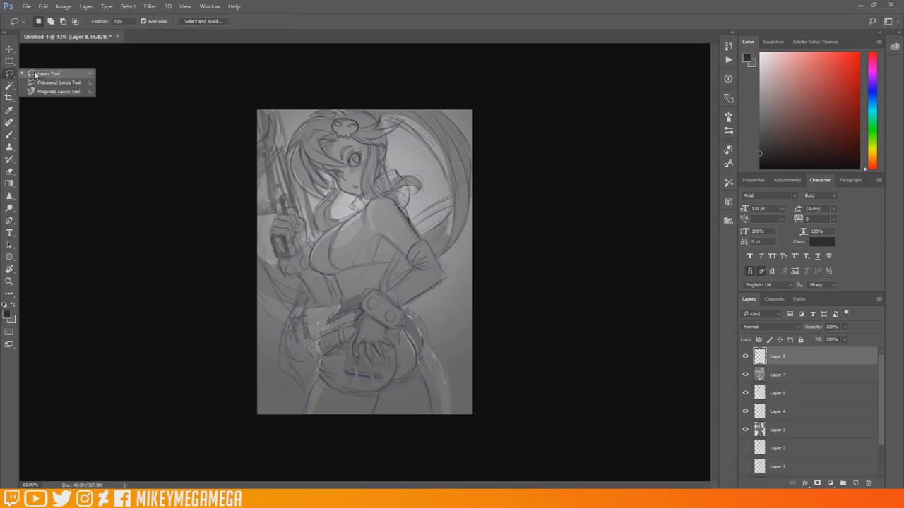
pyautogui.click(56, 83)
pyautogui.click(252, 115)
pyautogui.click(259, 151)
pyautogui.click(246, 163)
pyautogui.click(250, 216)
pyautogui.click(305, 220)
pyautogui.click(309, 245)
pyautogui.click(322, 233)
pyautogui.click(277, 96)
pyautogui.click(251, 103)
pyautogui.keyDown('shift'); pyautogui.click(325, 319); pyautogui.keyUp('shift')
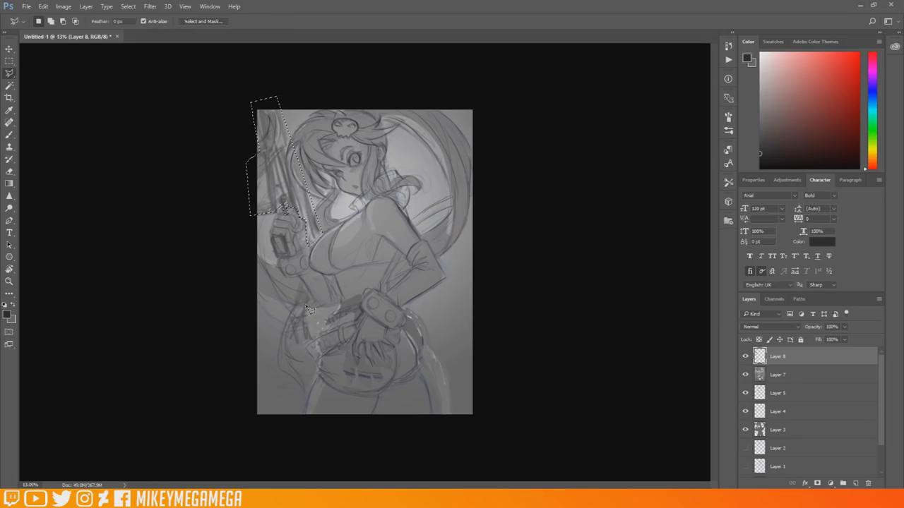
# - Fill the selected gun shape with dark grey strokes from a large brush and deselect
pyautogui.click(9, 122)
pyautogui.click(12, 136)
pyautogui.rightClick(268, 114)
pyautogui.click(353, 317)
pyautogui.moveTo(268, 114); pyautogui.dragTo(280, 209)
pyautogui.moveTo(285, 142); pyautogui.dragTo(315, 236)
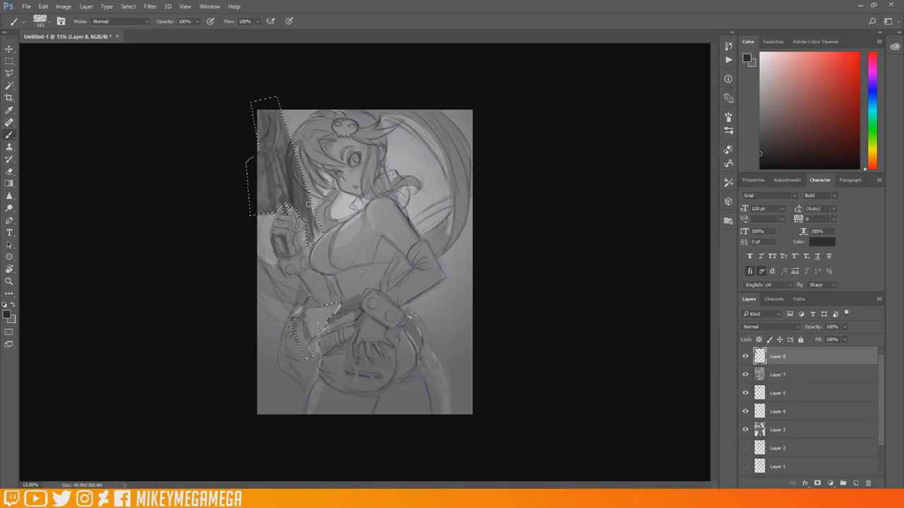
pyautogui.moveTo(275, 116); pyautogui.dragTo(314, 237)
pyautogui.moveTo(310, 302); pyautogui.dragTo(305, 353)
pyautogui.moveTo(263, 114); pyautogui.dragTo(262, 211)
pyautogui.moveTo(280, 117); pyautogui.dragTo(315, 239)
pyautogui.click(9, 62)
pyautogui.click(450, 298)
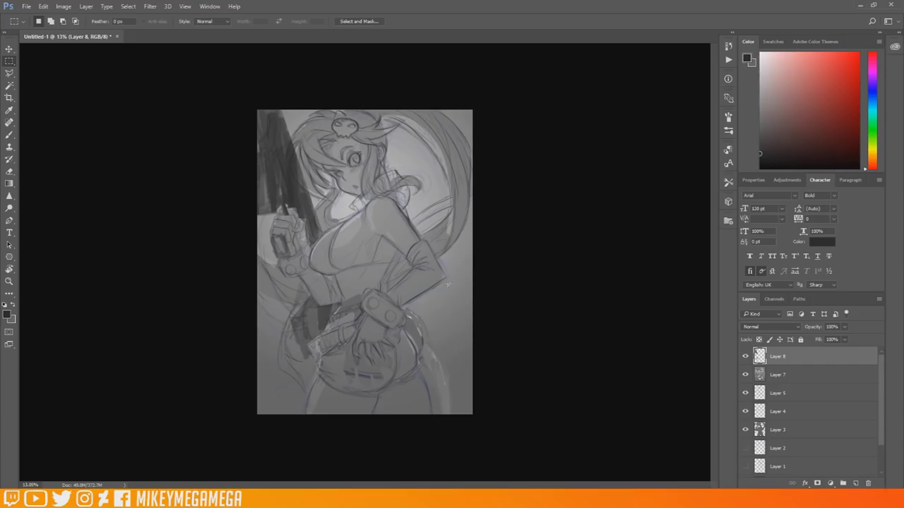
# - Paint near-white cross-shaped sparkles in the background around the figure and inside the ponytail loop
pyautogui.click(9, 135)
pyautogui.click(7, 315)
pyautogui.click(448, 176)
pyautogui.click(659, 166)
pyautogui.click(6, 315)
pyautogui.click(659, 167)
pyautogui.rightClick(446, 315)
pyautogui.moveTo(439, 299); pyautogui.dragTo(439, 342)
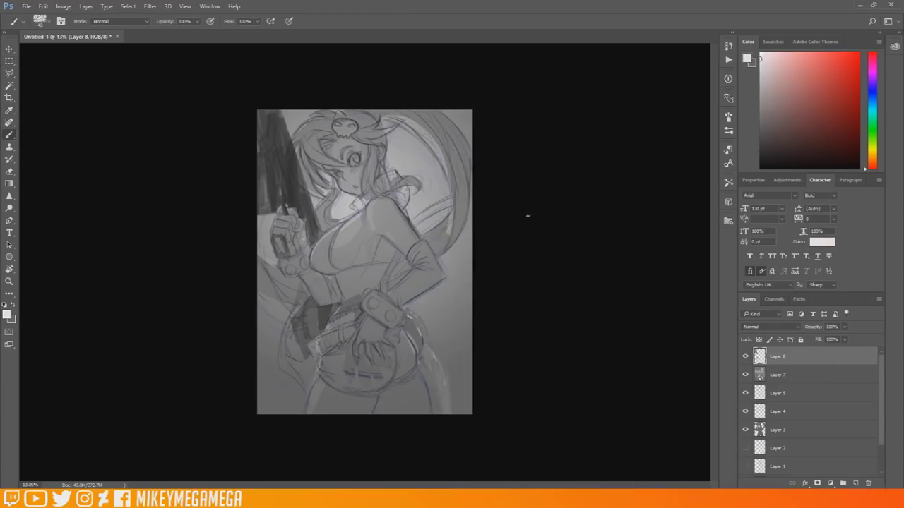
pyautogui.click(460, 268)
pyautogui.click(269, 343)
pyautogui.click(423, 159)
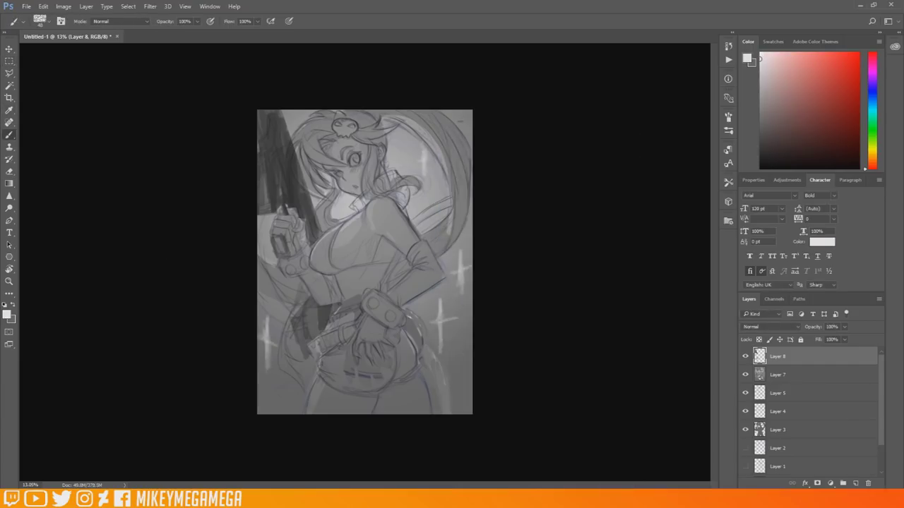
# - Add a layer beneath the merged sketch, fill it with light grey and lower the sketch layer's opacity
pyautogui.click(819, 370)
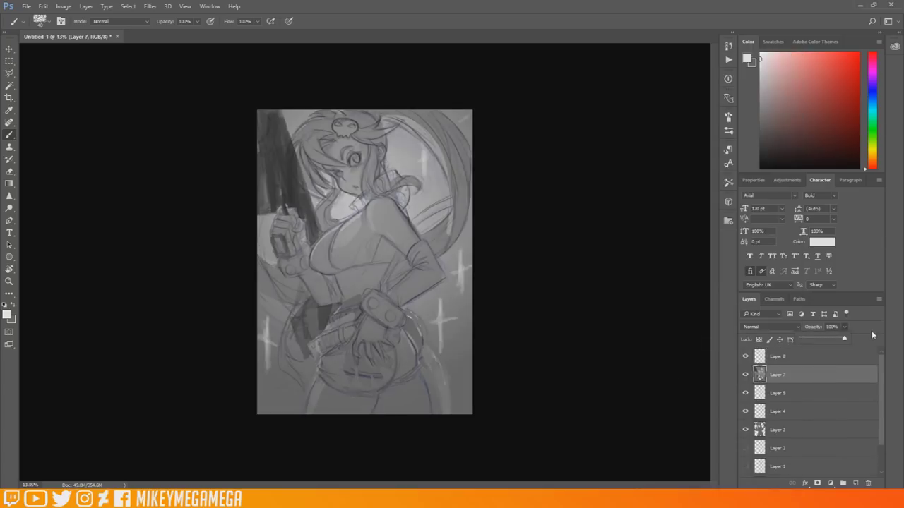
pyautogui.click(810, 396)
pyautogui.click(856, 484)
pyautogui.click(7, 315)
pyautogui.click(446, 190)
pyautogui.click(658, 167)
pyautogui.rightClick(9, 184)
pyautogui.click(46, 197)
pyautogui.click(282, 334)
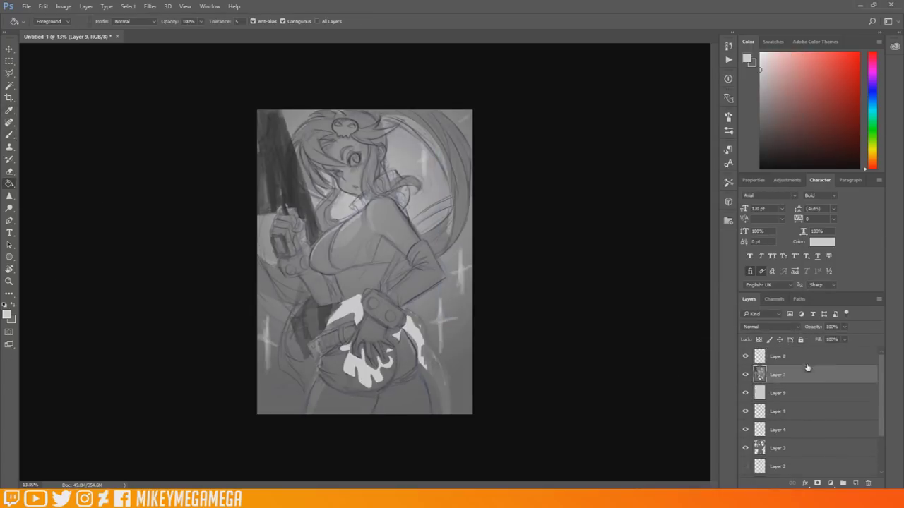
pyautogui.click(796, 375)
pyautogui.moveTo(844, 327); pyautogui.dragTo(824, 340)
# - Ink the near eye with its lashes and eyebrow on Layer 8 using a small near-black brush
pyautogui.click(797, 357)
pyautogui.click(6, 315)
pyautogui.click(446, 287)
pyautogui.click(659, 167)
pyautogui.click(9, 134)
pyautogui.click(48, 22)
pyautogui.moveTo(165, 239); pyautogui.dragTo(166, 258)
pyautogui.click(304, 142)
pyautogui.scroll(6, 303, 141)
pyautogui.rightClick(406, 97)
pyautogui.click(455, 119)
pyautogui.click(415, 44)
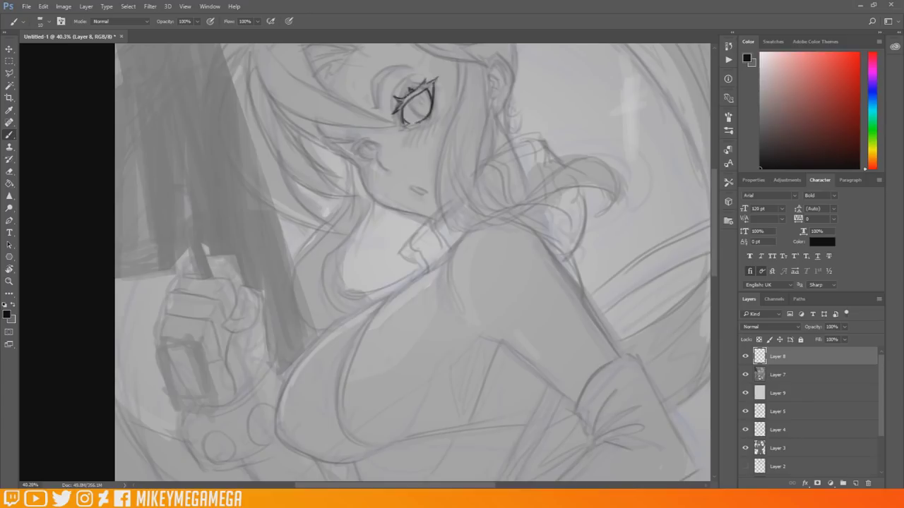
pyautogui.moveTo(378, 112); pyautogui.dragTo(401, 63)
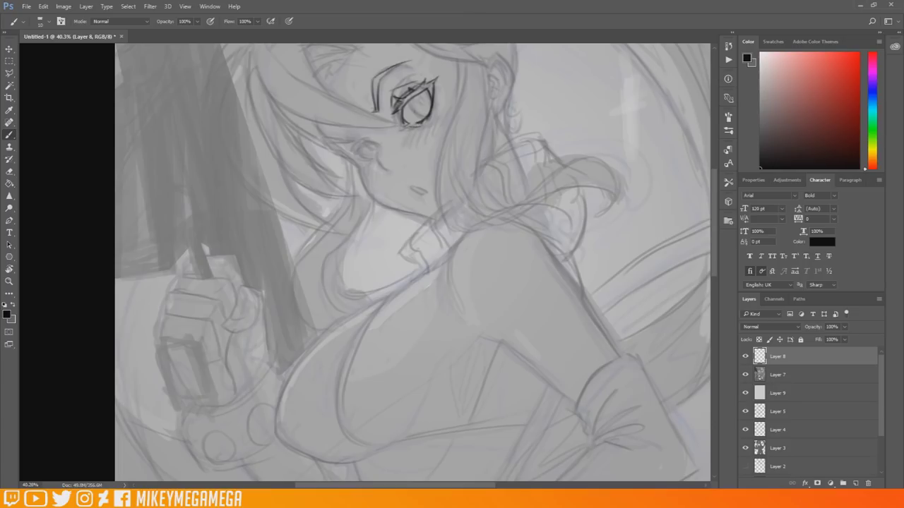
# - Rotate the canvas view and ink the far eye, nose, mouth, blush lines and the contour of the cheek and chin
pyautogui.press('r')
pyautogui.moveTo(357, 141); pyautogui.dragTo(443, 164)
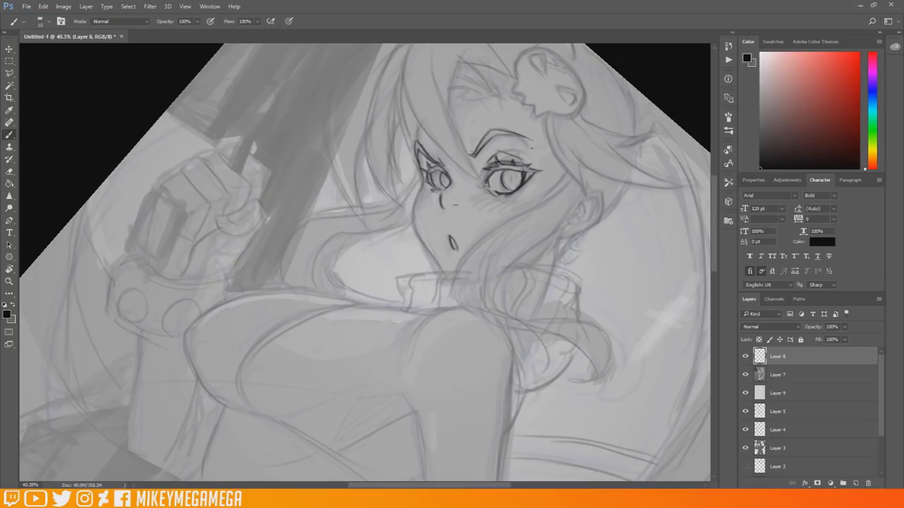
pyautogui.moveTo(480, 200); pyautogui.dragTo(521, 202)
pyautogui.moveTo(419, 197)
pyautogui.mouseDown()
pyautogui.moveTo(439, 198)
pyautogui.moveTo(414, 232)
pyautogui.moveTo(439, 265)
pyautogui.mouseUp()
# - Ink the forehead notch in the hair and the long pointed bangs falling between and beside the eyes
pyautogui.moveTo(713, 219); pyautogui.dragTo(714, 213)
pyautogui.moveTo(461, 95); pyautogui.dragTo(502, 126)
pyautogui.moveTo(462, 96); pyautogui.dragTo(451, 144)
pyautogui.moveTo(437, 53)
pyautogui.mouseDown()
pyautogui.moveTo(435, 106)
pyautogui.moveTo(482, 213)
pyautogui.mouseUp()
pyautogui.moveTo(443, 167); pyautogui.dragTo(429, 198)
pyautogui.moveTo(416, 127); pyautogui.dragTo(438, 188)
pyautogui.moveTo(405, 103)
pyautogui.mouseDown()
pyautogui.moveTo(410, 177)
pyautogui.moveTo(394, 197)
pyautogui.moveTo(409, 219)
pyautogui.mouseUp()
pyautogui.moveTo(389, 189)
pyautogui.mouseDown()
pyautogui.moveTo(401, 234)
pyautogui.moveTo(363, 180)
pyautogui.moveTo(385, 87)
pyautogui.mouseUp()
# - Ink the outer side locks of the hair and the swept strands along the crown
pyautogui.scroll(2, 378, 265)
pyautogui.moveTo(362, 222); pyautogui.dragTo(358, 310)
pyautogui.moveTo(328, 240)
pyautogui.mouseDown()
pyautogui.moveTo(363, 318)
pyautogui.moveTo(332, 175)
pyautogui.mouseUp()
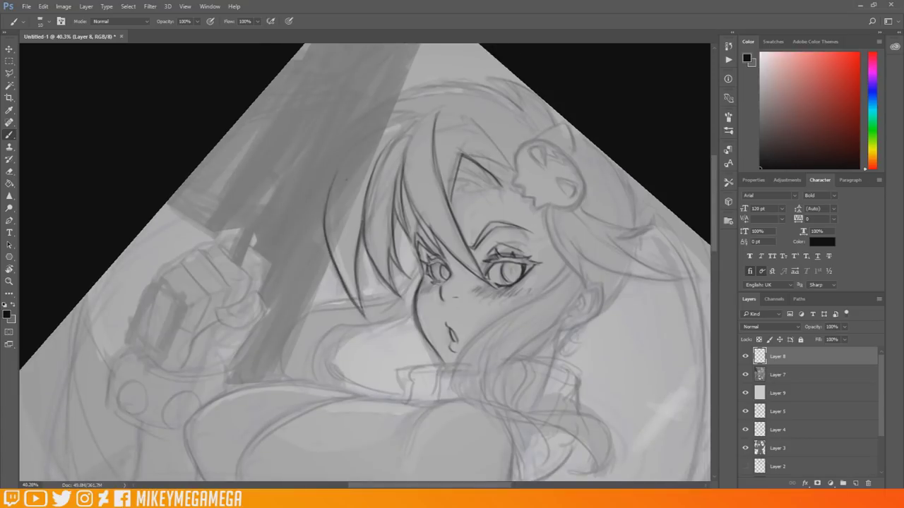
pyautogui.moveTo(379, 137); pyautogui.dragTo(318, 202)
pyautogui.moveTo(406, 121)
pyautogui.mouseDown()
pyautogui.moveTo(361, 134)
pyautogui.moveTo(344, 128)
pyautogui.mouseUp()
pyautogui.moveTo(472, 90); pyautogui.dragTo(394, 95)
# - Ink the parting at the top of the bangs, the forehead hair edge and the small strands near the far eye
pyautogui.moveTo(452, 103)
pyautogui.mouseDown()
pyautogui.moveTo(412, 127)
pyautogui.moveTo(435, 130)
pyautogui.mouseUp()
pyautogui.moveTo(460, 127)
pyautogui.mouseDown()
pyautogui.moveTo(497, 165)
pyautogui.moveTo(460, 189)
pyautogui.mouseUp()
pyautogui.moveTo(483, 185); pyautogui.dragTo(453, 194)
pyautogui.moveTo(369, 278); pyautogui.dragTo(382, 296)
pyautogui.moveTo(394, 239); pyautogui.dragTo(418, 267)
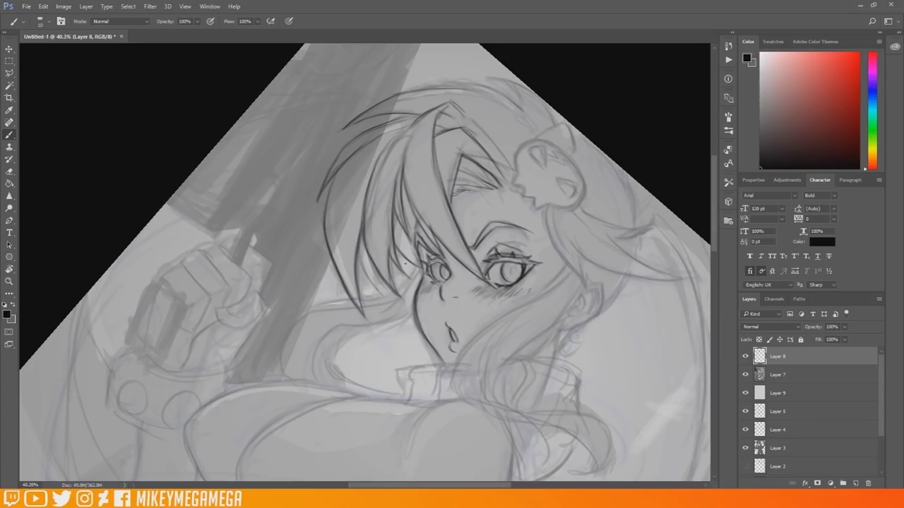
pyautogui.moveTo(452, 104); pyautogui.dragTo(491, 153)
# - Rotate the canvas view back partway and ink the skull hair ornament with its eye sockets and teeth
pyautogui.press('r')
pyautogui.moveTo(583, 280); pyautogui.dragTo(567, 177)
pyautogui.moveTo(457, 486); pyautogui.dragTo(481, 486)
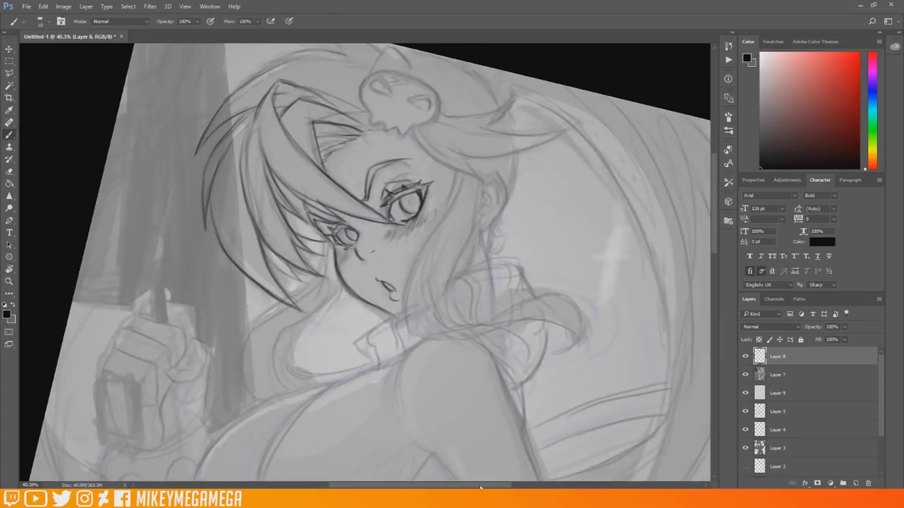
pyautogui.moveTo(363, 89)
pyautogui.mouseDown()
pyautogui.moveTo(410, 70)
pyautogui.moveTo(435, 121)
pyautogui.mouseUp()
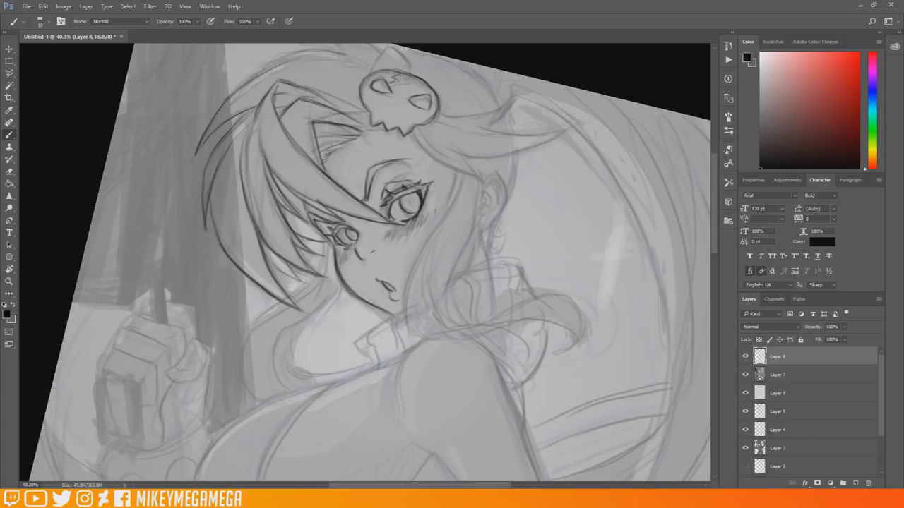
# - Ink the pointed hair bits around the skull ornament and the tufts swept back behind it, rotating the canvas to suit
pyautogui.moveTo(371, 71); pyautogui.dragTo(378, 50)
pyautogui.moveTo(396, 47); pyautogui.dragTo(411, 63)
pyautogui.moveTo(411, 131); pyautogui.dragTo(422, 146)
pyautogui.press('r')
pyautogui.moveTo(567, 177); pyautogui.dragTo(581, 290)
pyautogui.moveTo(477, 201); pyautogui.dragTo(509, 254)
pyautogui.moveTo(508, 256); pyautogui.dragTo(483, 179)
pyautogui.moveTo(500, 219); pyautogui.dragTo(593, 251)
pyautogui.moveTo(509, 181)
pyautogui.mouseDown()
pyautogui.moveTo(598, 250)
pyautogui.moveTo(551, 200)
pyautogui.mouseUp()
pyautogui.moveTo(529, 207); pyautogui.dragTo(571, 202)
# - Ink the long face-framing lock beside the cheek and the ear behind it
pyautogui.press('r')
pyautogui.moveTo(586, 139); pyautogui.dragTo(529, 67)
pyautogui.moveTo(454, 133); pyautogui.dragTo(473, 145)
pyautogui.press('r')
pyautogui.moveTo(475, 296); pyautogui.dragTo(474, 236)
pyautogui.moveTo(470, 129)
pyautogui.mouseDown()
pyautogui.moveTo(446, 175)
pyautogui.moveTo(415, 286)
pyautogui.mouseUp()
pyautogui.moveTo(444, 184); pyautogui.dragTo(418, 286)
pyautogui.moveTo(493, 146)
pyautogui.mouseDown()
pyautogui.moveTo(433, 205)
pyautogui.moveTo(433, 254)
pyautogui.mouseUp()
pyautogui.moveTo(498, 134)
pyautogui.mouseDown()
pyautogui.moveTo(515, 165)
pyautogui.moveTo(483, 190)
pyautogui.mouseUp()
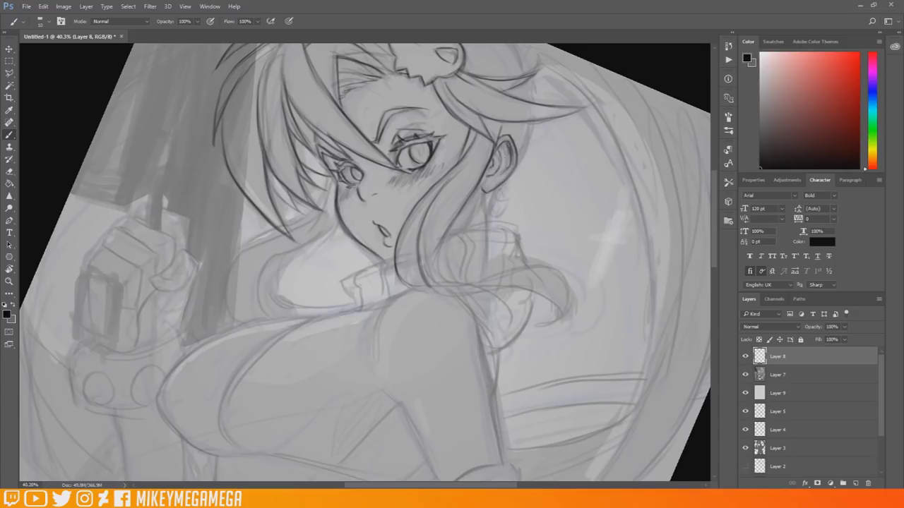
# - Ink the lower end of the side lock where it curls over the shoulder
pyautogui.moveTo(445, 240); pyautogui.dragTo(443, 284)
pyautogui.moveTo(429, 289)
pyautogui.mouseDown()
pyautogui.moveTo(462, 290)
pyautogui.moveTo(551, 261)
pyautogui.mouseUp()
pyautogui.moveTo(460, 292)
pyautogui.mouseDown()
pyautogui.moveTo(560, 254)
pyautogui.moveTo(574, 298)
pyautogui.mouseUp()
pyautogui.moveTo(535, 280); pyautogui.dragTo(556, 319)
pyautogui.moveTo(574, 285); pyautogui.dragTo(567, 310)
# - Ink the neck line and hair edges behind the ear, then reset the canvas rotation to show the whole drawing
pyautogui.moveTo(484, 192); pyautogui.dragTo(487, 226)
pyautogui.moveTo(533, 129); pyautogui.dragTo(518, 163)
pyautogui.moveTo(525, 134); pyautogui.dragTo(526, 233)
pyautogui.moveTo(531, 203); pyautogui.dragTo(499, 122)
pyautogui.press('Escape')
pyautogui.moveTo(257, 220); pyautogui.dragTo(127, 220)
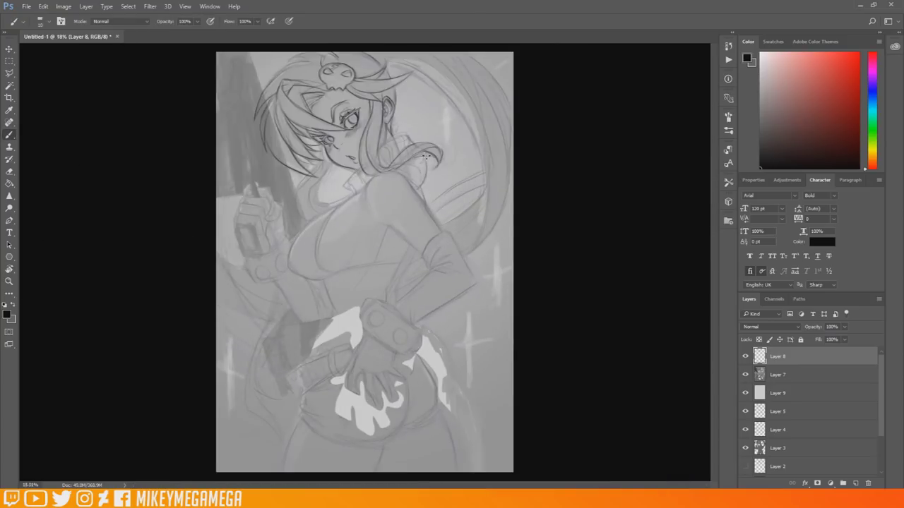
# - Ink the far hair lock under the chin, the collar, and the shoulder, upper arm and chest contours
pyautogui.moveTo(323, 164); pyautogui.dragTo(298, 219)
pyautogui.moveTo(311, 189); pyautogui.dragTo(337, 205)
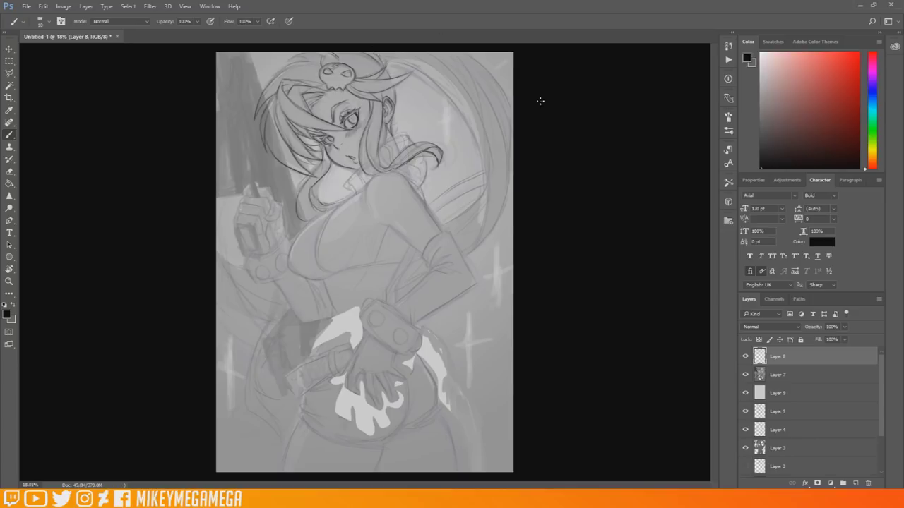
pyautogui.moveTo(408, 133)
pyautogui.mouseDown()
pyautogui.moveTo(429, 185)
pyautogui.moveTo(389, 154)
pyautogui.moveTo(374, 205)
pyautogui.mouseUp()
pyautogui.moveTo(394, 170); pyautogui.dragTo(434, 216)
pyautogui.moveTo(393, 226); pyautogui.dragTo(421, 251)
pyautogui.moveTo(342, 206)
pyautogui.mouseDown()
pyautogui.moveTo(329, 216)
pyautogui.moveTo(320, 272)
pyautogui.mouseUp()
pyautogui.moveTo(311, 209)
pyautogui.mouseDown()
pyautogui.moveTo(289, 254)
pyautogui.moveTo(332, 279)
pyautogui.mouseUp()
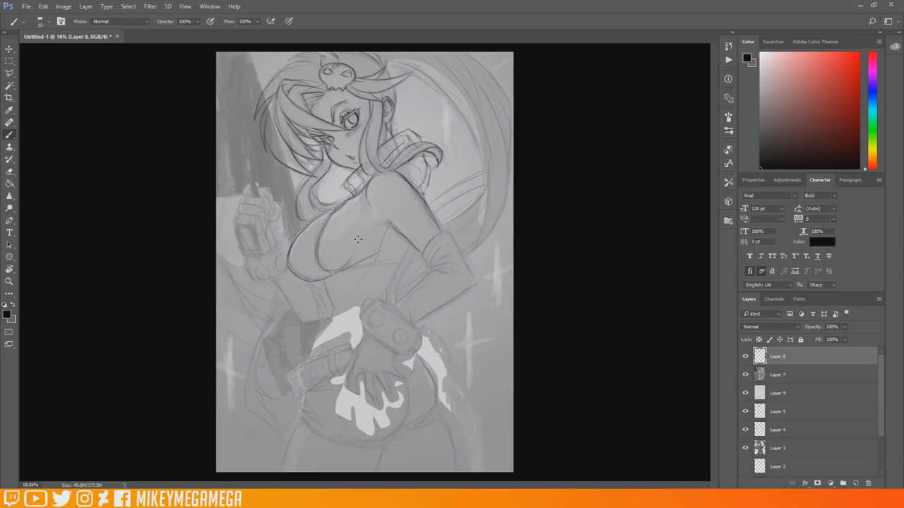
# - Ink the waist, the bent gloved arm with its elbow folds, and the hand and belt at the hip
pyautogui.moveTo(408, 245); pyautogui.dragTo(398, 276)
pyautogui.moveTo(405, 267); pyautogui.dragTo(385, 298)
pyautogui.moveTo(431, 239); pyautogui.dragTo(424, 264)
pyautogui.moveTo(423, 246)
pyautogui.mouseDown()
pyautogui.moveTo(446, 274)
pyautogui.moveTo(411, 322)
pyautogui.mouseUp()
pyautogui.moveTo(465, 287); pyautogui.dragTo(415, 322)
pyautogui.moveTo(442, 229); pyautogui.dragTo(471, 285)
pyautogui.moveTo(359, 325); pyautogui.dragTo(390, 346)
pyautogui.moveTo(371, 341); pyautogui.dragTo(398, 356)
pyautogui.moveTo(367, 335)
pyautogui.mouseDown()
pyautogui.moveTo(351, 362)
pyautogui.moveTo(294, 371)
pyautogui.mouseUp()
pyautogui.moveTo(329, 380); pyautogui.dragTo(281, 405)
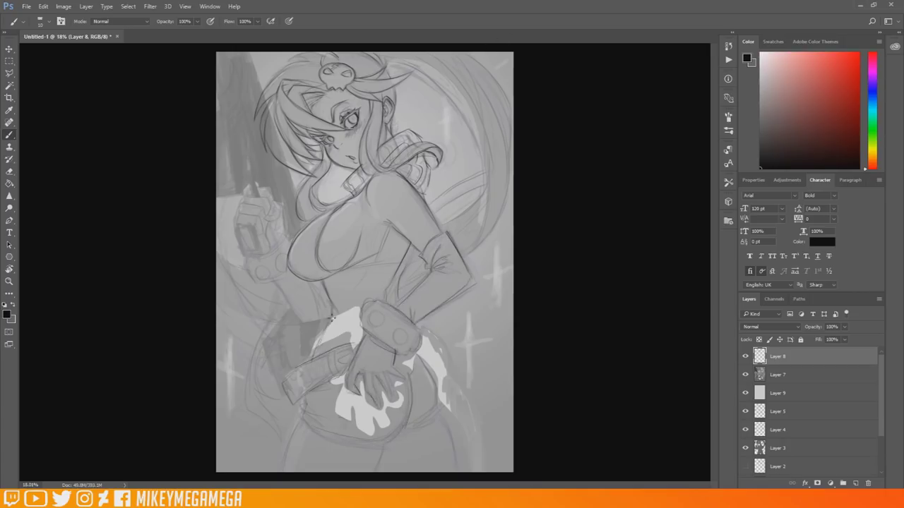
# - Flip the canvas horizontally and ink the long ponytail's sweeping outer and inner contours
pyautogui.moveTo(339, 62); pyautogui.dragTo(244, 213)
pyautogui.moveTo(223, 151); pyautogui.dragTo(260, 251)
pyautogui.moveTo(242, 103); pyautogui.dragTo(225, 216)
pyautogui.moveTo(265, 54); pyautogui.dragTo(217, 108)
pyautogui.moveTo(291, 53); pyautogui.dragTo(238, 134)
pyautogui.moveTo(243, 188)
pyautogui.mouseDown()
pyautogui.moveTo(286, 224)
pyautogui.moveTo(267, 254)
pyautogui.mouseUp()
pyautogui.moveTo(243, 197); pyautogui.dragTo(274, 238)
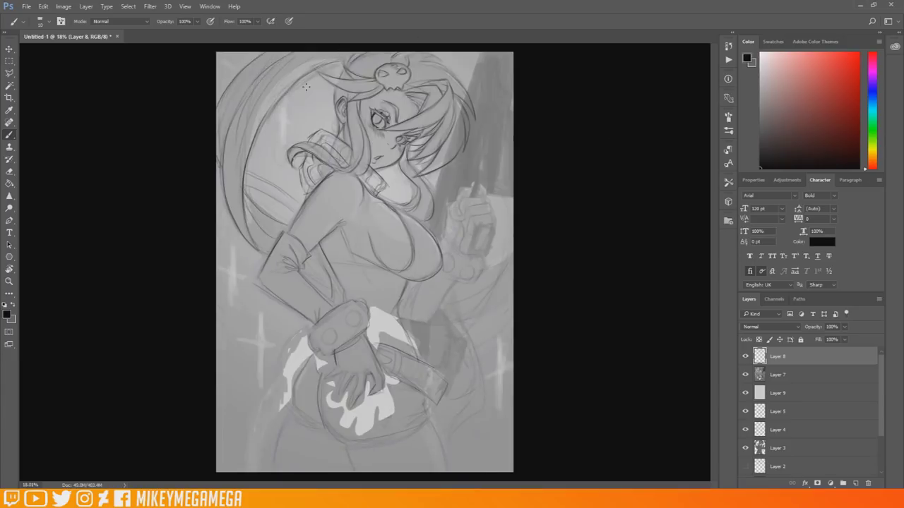
# - Ink the raised hand on the grip, the body of the large gun and the forearm below it
pyautogui.moveTo(461, 205)
pyautogui.mouseDown()
pyautogui.moveTo(485, 199)
pyautogui.moveTo(488, 258)
pyautogui.mouseUp()
pyautogui.moveTo(469, 222); pyautogui.dragTo(466, 243)
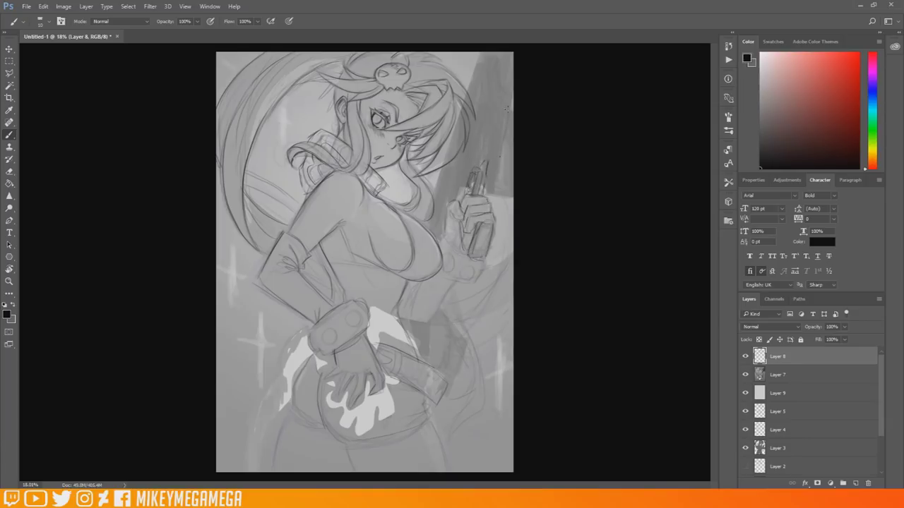
pyautogui.moveTo(483, 162); pyautogui.dragTo(485, 101)
pyautogui.moveTo(486, 97); pyautogui.dragTo(514, 103)
pyautogui.moveTo(482, 104)
pyautogui.mouseDown()
pyautogui.moveTo(473, 169)
pyautogui.moveTo(457, 192)
pyautogui.mouseUp()
pyautogui.moveTo(454, 160); pyautogui.dragTo(442, 204)
pyautogui.moveTo(454, 70); pyautogui.dragTo(478, 57)
pyautogui.moveTo(454, 252); pyautogui.dragTo(440, 283)
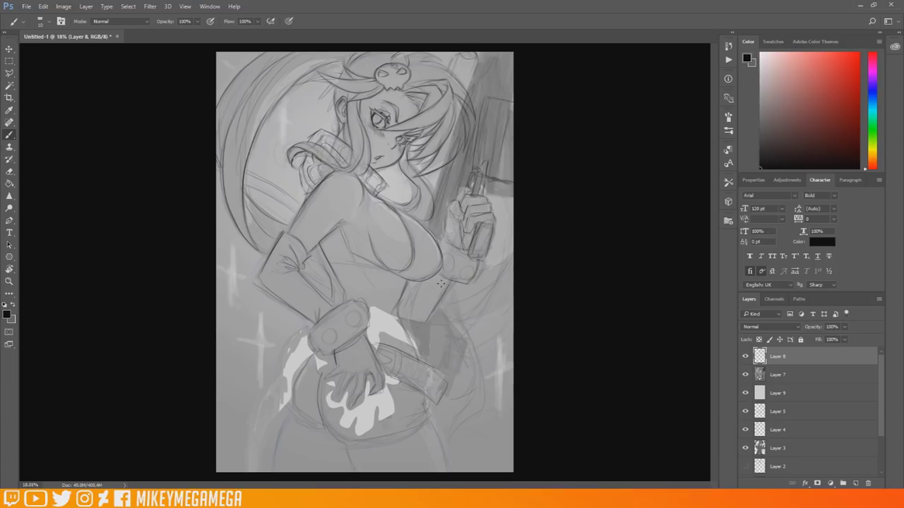
# - Set the opacity of Layer 7 to 88%
pyautogui.click(798, 375)
pyautogui.click(844, 327)
pyautogui.moveTo(844, 339); pyautogui.dragTo(859, 339)
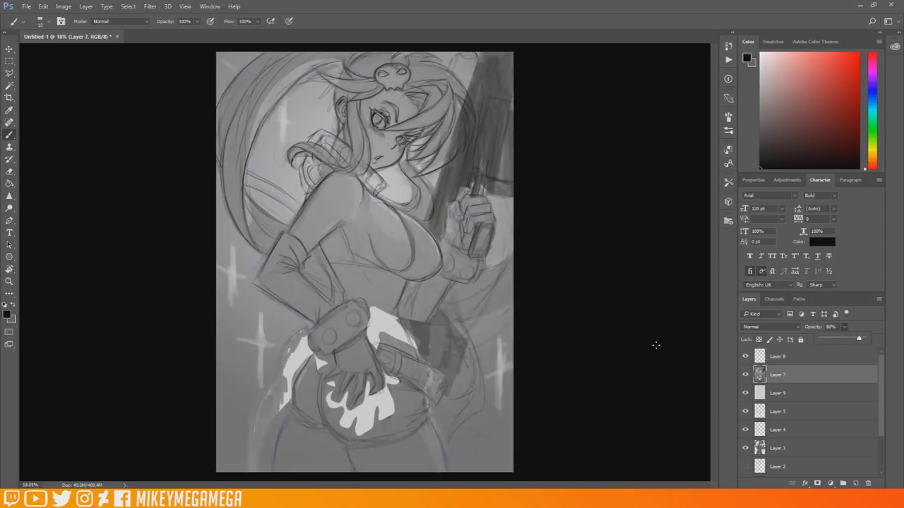
pyautogui.click(656, 345)
# - Move the plain grey Layer 9 to the top of the stack and add a new empty layer above it
pyautogui.hotkey('ctrl', 'shift', 'h')
pyautogui.click(791, 360)
pyautogui.moveTo(791, 394); pyautogui.dragTo(790, 349)
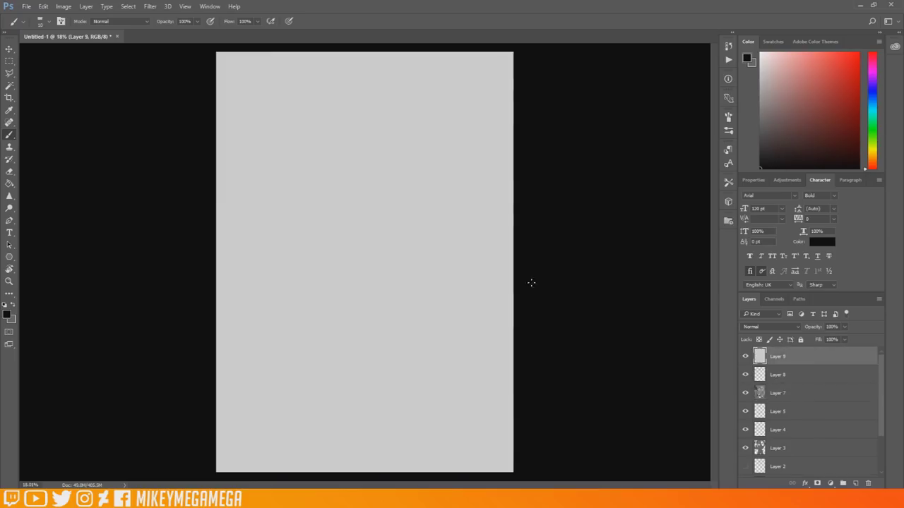
pyautogui.hotkey('ctrl', 'alt', 'shift', 'n')
# - Set the foreground colour to dark grey and pick a broad, textured sketching brush
pyautogui.click(7, 315)
pyautogui.click(445, 269)
pyautogui.click(657, 166)
pyautogui.rightClick(348, 188)
pyautogui.doubleClick(494, 332)
# - Rough out a new standing female figure with head, torso and hips, one arm bent and its hand at the hip
pyautogui.moveTo(342, 112)
pyautogui.mouseDown()
pyautogui.moveTo(379, 186)
pyautogui.moveTo(404, 134)
pyautogui.moveTo(365, 299)
pyautogui.moveTo(303, 346)
pyautogui.moveTo(409, 385)
pyautogui.mouseUp()
pyautogui.moveTo(409, 200); pyautogui.dragTo(435, 225)
pyautogui.moveTo(344, 189); pyautogui.dragTo(453, 199)
pyautogui.moveTo(310, 366); pyautogui.dragTo(422, 379)
pyautogui.moveTo(415, 335); pyautogui.dragTo(445, 348)
pyautogui.moveTo(421, 335)
pyautogui.mouseDown()
pyautogui.moveTo(397, 353)
pyautogui.moveTo(413, 384)
pyautogui.mouseUp()
pyautogui.moveTo(414, 384); pyautogui.dragTo(442, 357)
pyautogui.moveTo(439, 235)
pyautogui.mouseDown()
pyautogui.moveTo(434, 328)
pyautogui.moveTo(424, 226)
pyautogui.moveTo(406, 185)
pyautogui.moveTo(371, 205)
pyautogui.mouseUp()
pyautogui.moveTo(375, 152)
pyautogui.mouseDown()
pyautogui.moveTo(420, 248)
pyautogui.moveTo(345, 282)
pyautogui.moveTo(324, 339)
pyautogui.moveTo(379, 323)
pyautogui.moveTo(420, 268)
pyautogui.moveTo(336, 222)
pyautogui.moveTo(395, 226)
pyautogui.moveTo(285, 261)
pyautogui.moveTo(380, 269)
pyautogui.moveTo(329, 218)
pyautogui.moveTo(382, 258)
pyautogui.moveTo(416, 228)
pyautogui.mouseUp()
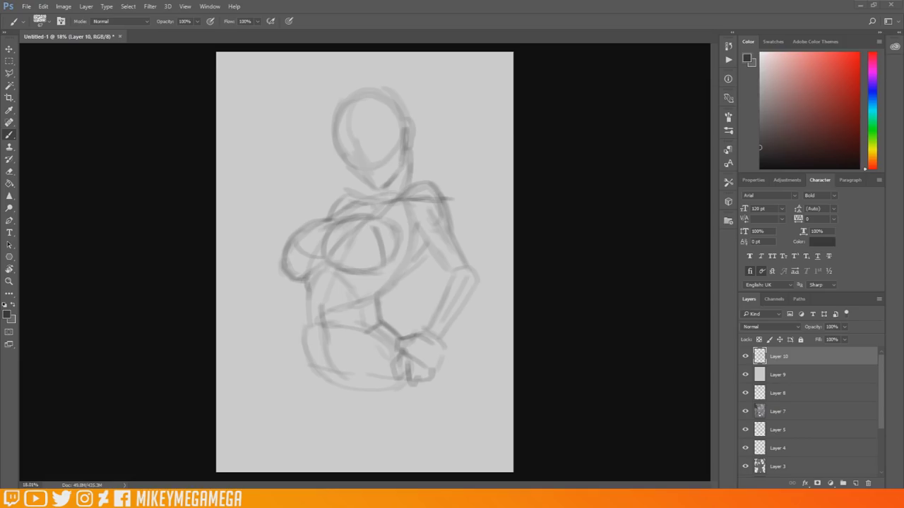
# - Sketch the lowered arm, both spread thighs, the open belt line and the leg hems of the shorts
pyautogui.moveTo(297, 299)
pyautogui.mouseDown()
pyautogui.moveTo(267, 329)
pyautogui.moveTo(246, 396)
pyautogui.moveTo(273, 371)
pyautogui.moveTo(254, 466)
pyautogui.mouseUp()
pyautogui.moveTo(422, 387); pyautogui.dragTo(420, 453)
pyautogui.moveTo(363, 383); pyautogui.dragTo(353, 470)
pyautogui.moveTo(424, 382); pyautogui.dragTo(422, 470)
pyautogui.moveTo(305, 366); pyautogui.dragTo(252, 465)
pyautogui.moveTo(340, 414); pyautogui.dragTo(293, 467)
pyautogui.moveTo(361, 382); pyautogui.dragTo(287, 472)
pyautogui.moveTo(373, 366)
pyautogui.mouseDown()
pyautogui.moveTo(347, 363)
pyautogui.moveTo(394, 336)
pyautogui.mouseUp()
pyautogui.moveTo(401, 349); pyautogui.dragTo(357, 384)
pyautogui.moveTo(354, 389)
pyautogui.mouseDown()
pyautogui.moveTo(399, 378)
pyautogui.moveTo(428, 393)
pyautogui.mouseUp()
pyautogui.moveTo(304, 363); pyautogui.dragTo(348, 406)
pyautogui.moveTo(302, 338); pyautogui.dragTo(311, 362)
# - Sketch the eyes, brow and ear on the face, and add details to the waist, lowered hand and gun
pyautogui.moveTo(392, 328); pyautogui.dragTo(414, 334)
pyautogui.moveTo(425, 223)
pyautogui.mouseDown()
pyautogui.moveTo(451, 233)
pyautogui.moveTo(392, 264)
pyautogui.mouseUp()
pyautogui.moveTo(382, 138); pyautogui.dragTo(359, 165)
pyautogui.moveTo(393, 141)
pyautogui.mouseDown()
pyautogui.moveTo(383, 155)
pyautogui.moveTo(392, 130)
pyautogui.mouseUp()
pyautogui.moveTo(338, 145); pyautogui.dragTo(356, 155)
pyautogui.moveTo(407, 120); pyautogui.dragTo(414, 133)
pyautogui.moveTo(242, 398); pyautogui.dragTo(238, 427)
pyautogui.moveTo(293, 366); pyautogui.dragTo(277, 374)
pyautogui.moveTo(258, 409); pyautogui.dragTo(224, 437)
pyautogui.moveTo(401, 321); pyautogui.dragTo(427, 302)
pyautogui.moveTo(477, 261); pyautogui.dragTo(493, 252)
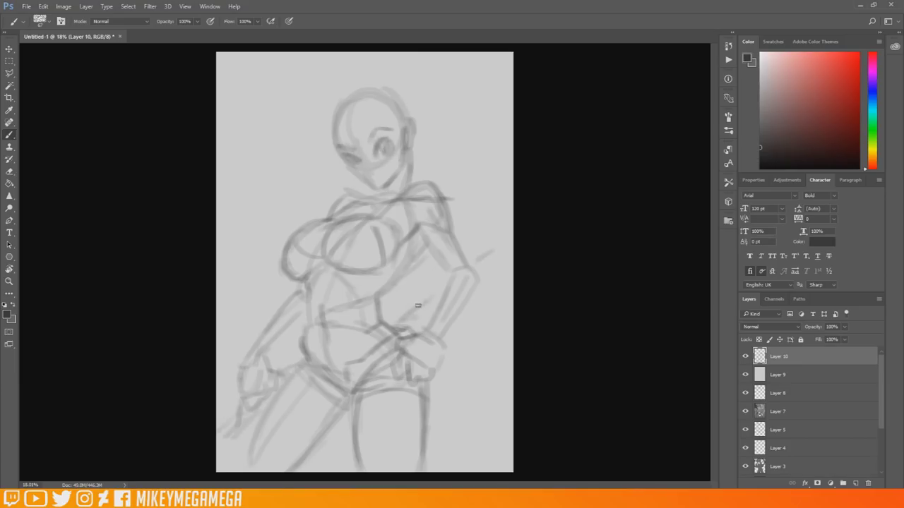
# - Block in the gun passing behind the bent arm and down past the lowered hand
pyautogui.moveTo(444, 279); pyautogui.dragTo(390, 325)
pyautogui.moveTo(458, 318); pyautogui.dragTo(483, 382)
pyautogui.moveTo(489, 344); pyautogui.dragTo(432, 401)
pyautogui.moveTo(350, 430); pyautogui.dragTo(323, 457)
pyautogui.moveTo(301, 340)
pyautogui.mouseDown()
pyautogui.moveTo(268, 374)
pyautogui.moveTo(264, 366)
pyautogui.mouseUp()
pyautogui.moveTo(237, 390); pyautogui.dragTo(227, 410)
# - Sketch the bangs and side hair, the ornament, and the high ponytail blowing out to one side
pyautogui.moveTo(370, 140)
pyautogui.mouseDown()
pyautogui.moveTo(363, 120)
pyautogui.moveTo(338, 157)
pyautogui.mouseUp()
pyautogui.moveTo(343, 121)
pyautogui.mouseDown()
pyautogui.moveTo(319, 172)
pyautogui.moveTo(297, 166)
pyautogui.mouseUp()
pyautogui.moveTo(345, 79); pyautogui.dragTo(308, 114)
pyautogui.moveTo(403, 78)
pyautogui.mouseDown()
pyautogui.moveTo(342, 85)
pyautogui.moveTo(387, 114)
pyautogui.mouseUp()
pyautogui.moveTo(389, 61); pyautogui.dragTo(377, 76)
pyautogui.moveTo(378, 64); pyautogui.dragTo(496, 71)
pyautogui.moveTo(411, 101); pyautogui.dragTo(501, 118)
pyautogui.moveTo(429, 76); pyautogui.dragTo(511, 110)
pyautogui.moveTo(425, 157); pyautogui.dragTo(511, 148)
# - Sketch the long shape sweeping back from the shoulder and more flowing ponytail strands behind the head
pyautogui.moveTo(345, 185); pyautogui.dragTo(217, 287)
pyautogui.moveTo(332, 207); pyautogui.dragTo(240, 293)
pyautogui.moveTo(378, 57); pyautogui.dragTo(357, 73)
pyautogui.moveTo(263, 297); pyautogui.dragTo(233, 320)
pyautogui.moveTo(488, 164); pyautogui.dragTo(428, 179)
pyautogui.moveTo(508, 117); pyautogui.dragTo(418, 142)
pyautogui.moveTo(513, 137); pyautogui.dragTo(423, 150)
# - Add a curling swirl beside the thigh and four-pointed sparkles around the figure
pyautogui.moveTo(511, 369); pyautogui.dragTo(495, 406)
pyautogui.moveTo(494, 390); pyautogui.dragTo(461, 458)
pyautogui.moveTo(245, 64); pyautogui.dragTo(238, 140)
pyautogui.moveTo(221, 90)
pyautogui.mouseDown()
pyautogui.moveTo(254, 94)
pyautogui.moveTo(271, 151)
pyautogui.mouseUp()
pyautogui.moveTo(259, 127); pyautogui.dragTo(281, 126)
pyautogui.moveTo(494, 190); pyautogui.dragTo(495, 244)
pyautogui.moveTo(473, 220); pyautogui.dragTo(508, 217)
# - Shade the background behind the lowered arm, the gun parts and the gap between the thighs in grey
pyautogui.moveTo(223, 315); pyautogui.dragTo(230, 458)
pyautogui.moveTo(270, 400); pyautogui.dragTo(238, 452)
pyautogui.moveTo(290, 366); pyautogui.dragTo(289, 376)
pyautogui.moveTo(409, 325); pyautogui.dragTo(446, 282)
pyautogui.moveTo(450, 327)
pyautogui.mouseDown()
pyautogui.moveTo(453, 370)
pyautogui.moveTo(478, 366)
pyautogui.mouseUp()
pyautogui.moveTo(344, 416); pyautogui.dragTo(316, 470)
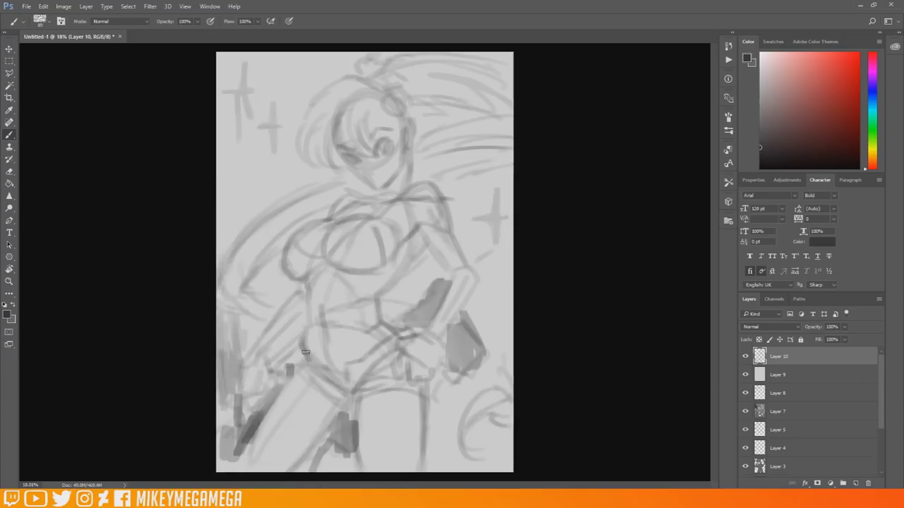
# - Shade the shorts, both gloves and the bikini top in mid grey
pyautogui.moveTo(305, 349); pyautogui.dragTo(352, 394)
pyautogui.moveTo(353, 379); pyautogui.dragTo(399, 340)
pyautogui.moveTo(392, 385); pyautogui.dragTo(424, 356)
pyautogui.moveTo(406, 340); pyautogui.dragTo(436, 371)
pyautogui.moveTo(458, 277); pyautogui.dragTo(431, 333)
pyautogui.moveTo(442, 250); pyautogui.dragTo(469, 280)
pyautogui.moveTo(244, 381); pyautogui.dragTo(307, 283)
pyautogui.moveTo(293, 274)
pyautogui.mouseDown()
pyautogui.moveTo(324, 247)
pyautogui.moveTo(384, 230)
pyautogui.mouseUp()
# - Shade the fringe, the crown of the head and the flowing ponytail strands in light grey
pyautogui.moveTo(381, 95); pyautogui.dragTo(347, 137)
pyautogui.moveTo(332, 106); pyautogui.dragTo(310, 157)
pyautogui.moveTo(367, 84); pyautogui.dragTo(332, 127)
pyautogui.moveTo(367, 65); pyautogui.dragTo(428, 64)
pyautogui.moveTo(420, 60); pyautogui.dragTo(477, 100)
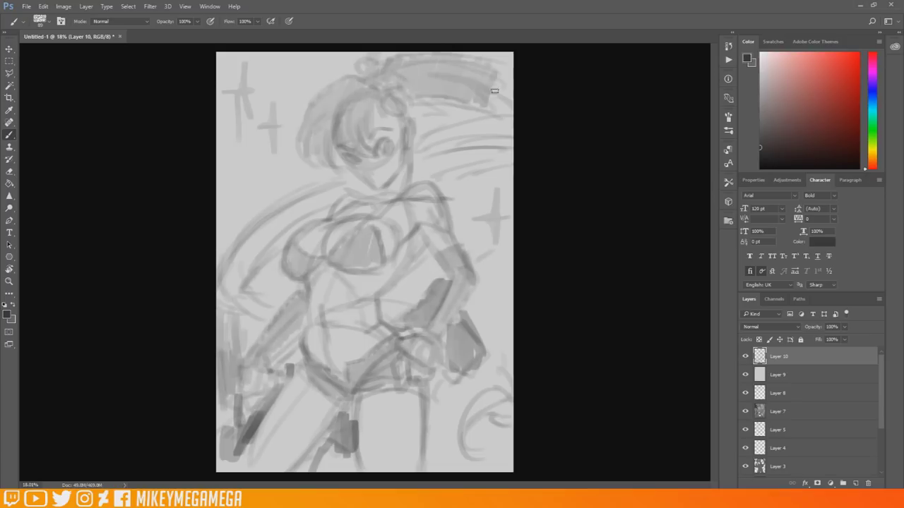
pyautogui.moveTo(510, 74); pyautogui.dragTo(473, 124)
pyautogui.moveTo(509, 128); pyautogui.dragTo(418, 173)
# - Shade the long shape sweeping back from the shoulder and the curling swirl beside the thigh in light grey
pyautogui.moveTo(343, 182); pyautogui.dragTo(224, 309)
pyautogui.moveTo(291, 283); pyautogui.dragTo(240, 324)
pyautogui.moveTo(503, 387); pyautogui.dragTo(457, 450)
pyautogui.moveTo(512, 339); pyautogui.dragTo(472, 427)
pyautogui.moveTo(512, 332); pyautogui.dragTo(465, 357)
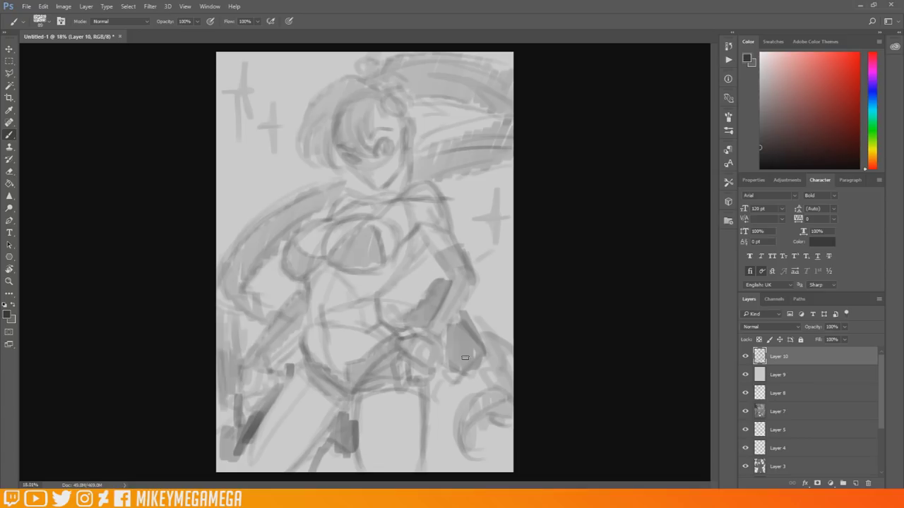
# - Add a new layer and cover the canvas with a grey radial gradient, lightest around the upper body and darker towards the edges
pyautogui.click(855, 483)
pyautogui.click(770, 327)
pyautogui.click(761, 168)
pyautogui.click(7, 314)
pyautogui.click(445, 194)
pyautogui.click(658, 166)
pyautogui.click(11, 185)
pyautogui.click(47, 185)
pyautogui.moveTo(372, 207)
pyautogui.mouseDown()
pyautogui.moveTo(475, 456)
pyautogui.moveTo(583, 207)
pyautogui.mouseUp()
# - On another new layer, sketch the eyes, brows and nose with a dark grey brush at size 40
pyautogui.click(855, 484)
pyautogui.press('x')
pyautogui.click(7, 315)
pyautogui.click(445, 263)
pyautogui.click(659, 166)
pyautogui.press('b')
pyautogui.rightClick(363, 114)
pyautogui.doubleClick(471, 362)
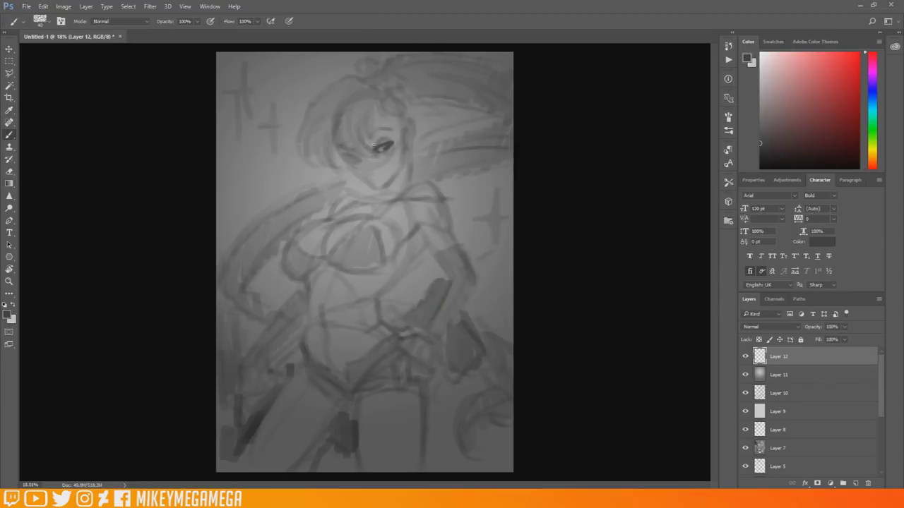
pyautogui.hotkey('ctrl', 'z')
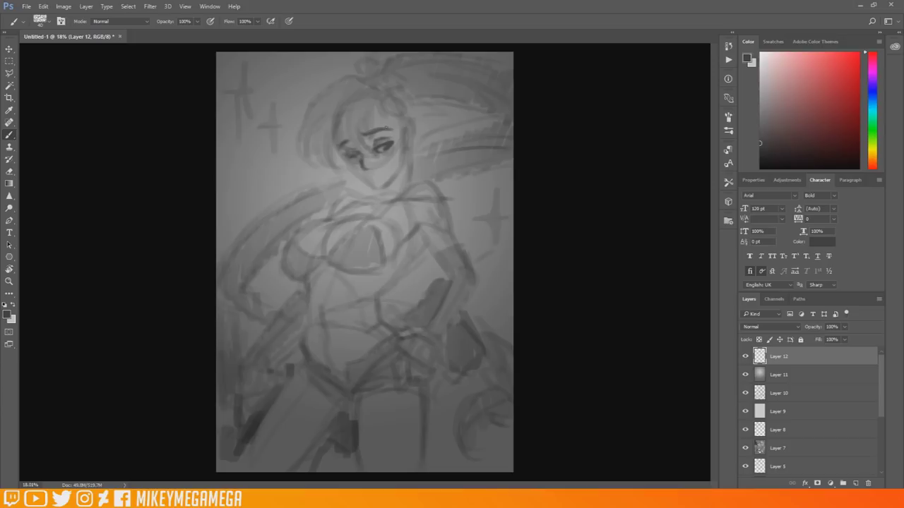
# - Outline the face, round hair ornament, ear, fringe and crown with the short strands beside them
pyautogui.moveTo(337, 130)
pyautogui.mouseDown()
pyautogui.moveTo(349, 178)
pyautogui.moveTo(390, 185)
pyautogui.moveTo(411, 148)
pyautogui.mouseUp()
pyautogui.moveTo(380, 108)
pyautogui.mouseDown()
pyautogui.moveTo(401, 106)
pyautogui.moveTo(419, 132)
pyautogui.moveTo(440, 115)
pyautogui.mouseUp()
pyautogui.moveTo(430, 81); pyautogui.dragTo(433, 101)
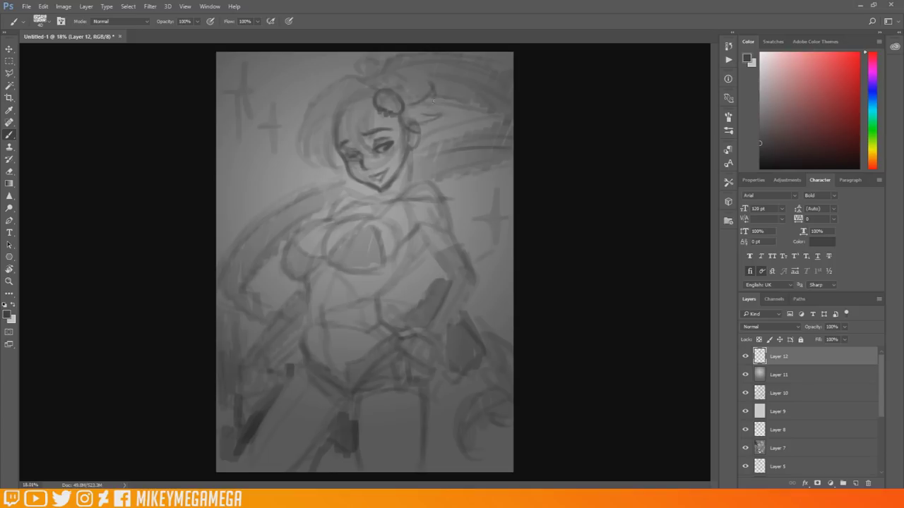
pyautogui.moveTo(371, 113); pyautogui.dragTo(357, 146)
pyautogui.moveTo(360, 91)
pyautogui.mouseDown()
pyautogui.moveTo(335, 110)
pyautogui.moveTo(329, 167)
pyautogui.moveTo(304, 113)
pyautogui.moveTo(351, 74)
pyautogui.moveTo(399, 82)
pyautogui.moveTo(416, 105)
pyautogui.mouseUp()
# - Outline the neck and the folds of the collar around it
pyautogui.moveTo(410, 149)
pyautogui.mouseDown()
pyautogui.moveTo(408, 174)
pyautogui.moveTo(386, 198)
pyautogui.mouseUp()
pyautogui.moveTo(388, 200)
pyautogui.mouseDown()
pyautogui.moveTo(353, 186)
pyautogui.moveTo(342, 212)
pyautogui.mouseUp()
pyautogui.moveTo(342, 212)
pyautogui.mouseDown()
pyautogui.moveTo(393, 216)
pyautogui.moveTo(421, 174)
pyautogui.mouseUp()
pyautogui.moveTo(413, 160); pyautogui.dragTo(435, 181)
# - Outline the chest, the bikini top and its straps
pyautogui.moveTo(412, 185)
pyautogui.mouseDown()
pyautogui.moveTo(451, 233)
pyautogui.moveTo(397, 238)
pyautogui.moveTo(374, 271)
pyautogui.moveTo(329, 263)
pyautogui.mouseUp()
pyautogui.moveTo(344, 217); pyautogui.dragTo(323, 262)
pyautogui.moveTo(327, 261)
pyautogui.mouseDown()
pyautogui.moveTo(291, 242)
pyautogui.moveTo(323, 284)
pyautogui.mouseUp()
pyautogui.moveTo(295, 239); pyautogui.dragTo(341, 212)
pyautogui.moveTo(330, 213); pyautogui.dragTo(347, 200)
pyautogui.moveTo(370, 224); pyautogui.dragTo(415, 194)
# - Outline the bent arm with its glove and the contours of the waist and abdomen
pyautogui.moveTo(421, 228); pyautogui.dragTo(430, 246)
pyautogui.moveTo(450, 216)
pyautogui.mouseDown()
pyautogui.moveTo(459, 278)
pyautogui.moveTo(441, 303)
pyautogui.mouseUp()
pyautogui.moveTo(456, 313)
pyautogui.mouseDown()
pyautogui.moveTo(423, 325)
pyautogui.moveTo(414, 344)
pyautogui.mouseUp()
pyautogui.moveTo(427, 311); pyautogui.dragTo(409, 330)
pyautogui.moveTo(462, 291); pyautogui.dragTo(474, 319)
pyautogui.moveTo(411, 262)
pyautogui.mouseDown()
pyautogui.moveTo(426, 240)
pyautogui.moveTo(382, 311)
pyautogui.moveTo(399, 336)
pyautogui.mouseUp()
pyautogui.moveTo(331, 305); pyautogui.dragTo(324, 355)
pyautogui.moveTo(349, 283); pyautogui.dragTo(326, 303)
pyautogui.moveTo(311, 287); pyautogui.dragTo(308, 337)
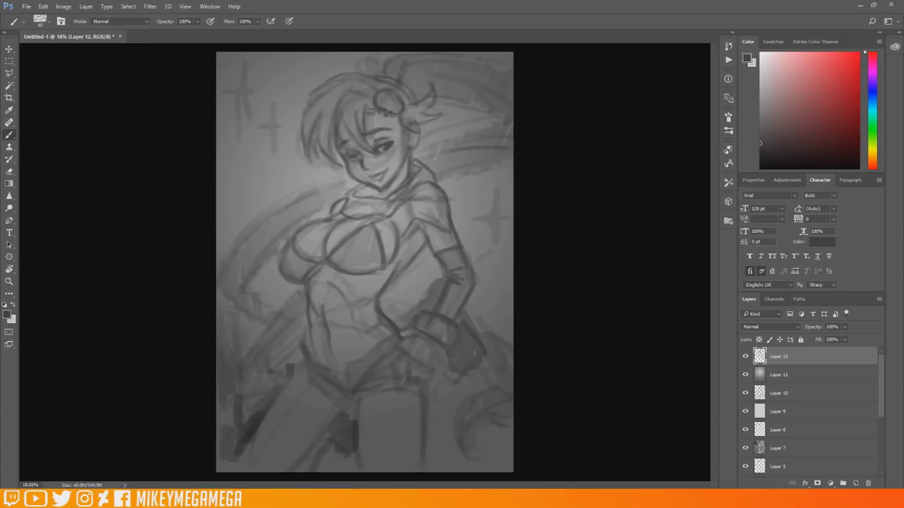
# - Sample a darker tone from the sketch and outline the hips, belt line and shorts with it
pyautogui.keyDown('alt'); pyautogui.click(246, 435); pyautogui.keyUp('alt')
pyautogui.moveTo(321, 305)
pyautogui.mouseDown()
pyautogui.moveTo(331, 325)
pyautogui.moveTo(300, 348)
pyautogui.mouseUp()
pyautogui.moveTo(323, 363)
pyautogui.mouseDown()
pyautogui.moveTo(335, 378)
pyautogui.moveTo(392, 335)
pyautogui.mouseUp()
pyautogui.moveTo(394, 329); pyautogui.dragTo(410, 323)
pyautogui.moveTo(292, 353); pyautogui.dragTo(312, 368)
pyautogui.moveTo(290, 364); pyautogui.dragTo(314, 395)
pyautogui.moveTo(392, 361); pyautogui.dragTo(355, 383)
pyautogui.moveTo(354, 374)
pyautogui.mouseDown()
pyautogui.moveTo(411, 328)
pyautogui.moveTo(328, 396)
pyautogui.mouseUp()
pyautogui.moveTo(370, 393); pyautogui.dragTo(349, 411)
pyautogui.moveTo(420, 392); pyautogui.dragTo(355, 404)
# - Outline both thighs and the lowered arm with its gloved hand
pyautogui.moveTo(348, 394); pyautogui.dragTo(315, 410)
pyautogui.moveTo(288, 382); pyautogui.dragTo(268, 412)
pyautogui.moveTo(353, 411); pyautogui.dragTo(366, 470)
pyautogui.moveTo(425, 415); pyautogui.dragTo(424, 469)
pyautogui.moveTo(305, 287); pyautogui.dragTo(259, 345)
pyautogui.moveTo(306, 322); pyautogui.dragTo(271, 356)
pyautogui.moveTo(252, 347)
pyautogui.mouseDown()
pyautogui.moveTo(240, 389)
pyautogui.moveTo(264, 376)
pyautogui.mouseUp()
pyautogui.moveTo(278, 374); pyautogui.dragTo(258, 394)
# - Outline the ponytail strands and the long shape sweeping back from the shoulder
pyautogui.moveTo(379, 55); pyautogui.dragTo(509, 79)
pyautogui.moveTo(415, 154); pyautogui.dragTo(510, 113)
pyautogui.moveTo(442, 184); pyautogui.dragTo(512, 157)
pyautogui.moveTo(459, 78); pyautogui.dragTo(513, 53)
pyautogui.moveTo(333, 181)
pyautogui.mouseDown()
pyautogui.moveTo(276, 208)
pyautogui.moveTo(217, 296)
pyautogui.mouseUp()
pyautogui.moveTo(270, 273); pyautogui.dragTo(217, 335)
# - Outline the hand resting on the hip and its fingers
pyautogui.moveTo(400, 332); pyautogui.dragTo(417, 343)
pyautogui.moveTo(393, 351); pyautogui.dragTo(435, 385)
pyautogui.moveTo(443, 352); pyautogui.dragTo(435, 381)
pyautogui.scroll(-4, 337, 249)
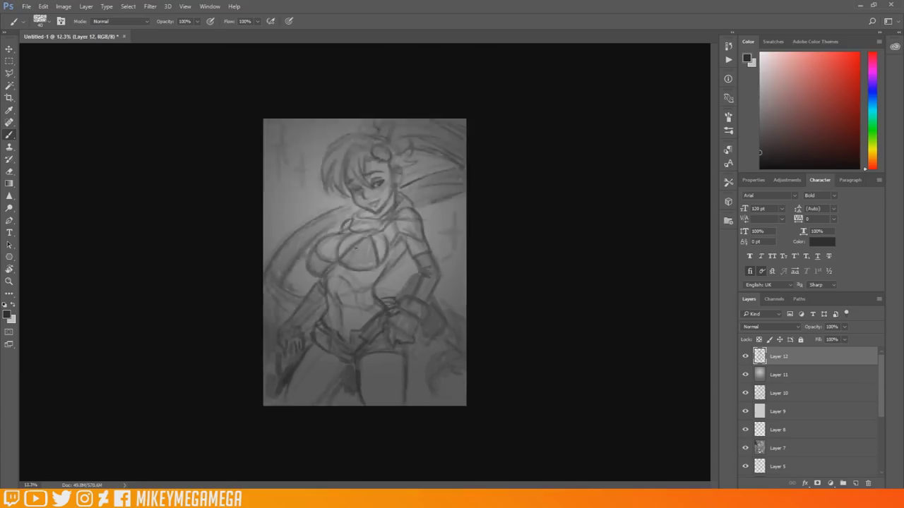
pyautogui.hotkey('ctrl', 'shift', 'h')
pyautogui.press('h')
pyautogui.scroll(1, 336, 249)
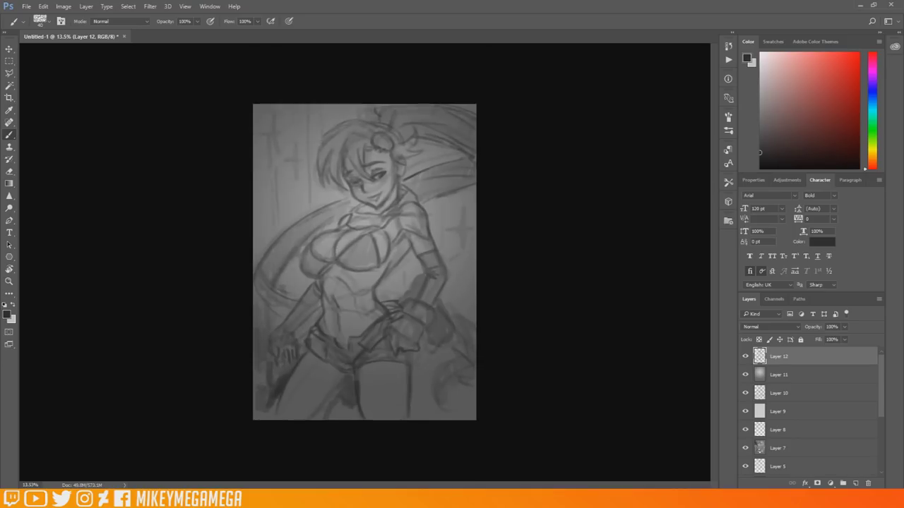
# - Set the foreground colour to near-black, add a new layer and reduce the brush size to 20
pyautogui.click(6, 315)
pyautogui.click(445, 286)
pyautogui.click(653, 169)
pyautogui.click(855, 484)
pyautogui.scroll(8, 339, 163)
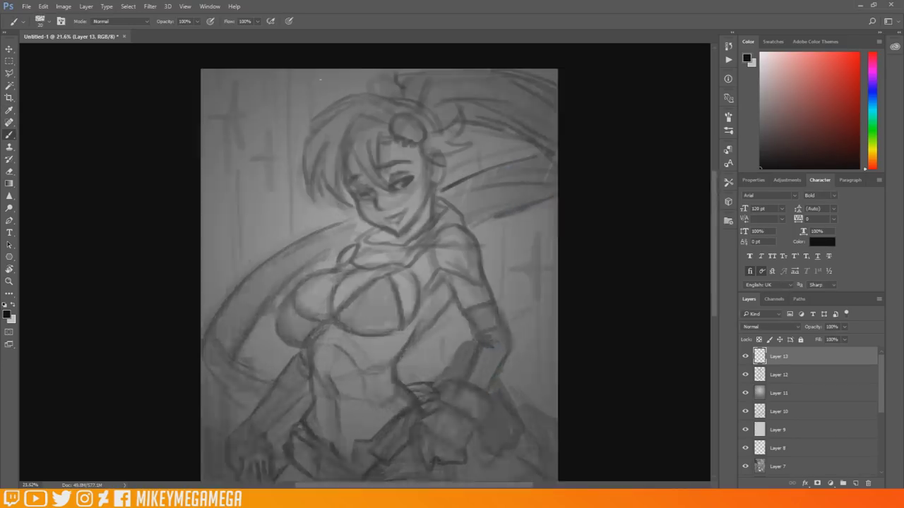
pyautogui.press('[')
pyautogui.press('[')
pyautogui.press('[')
pyautogui.press('[')
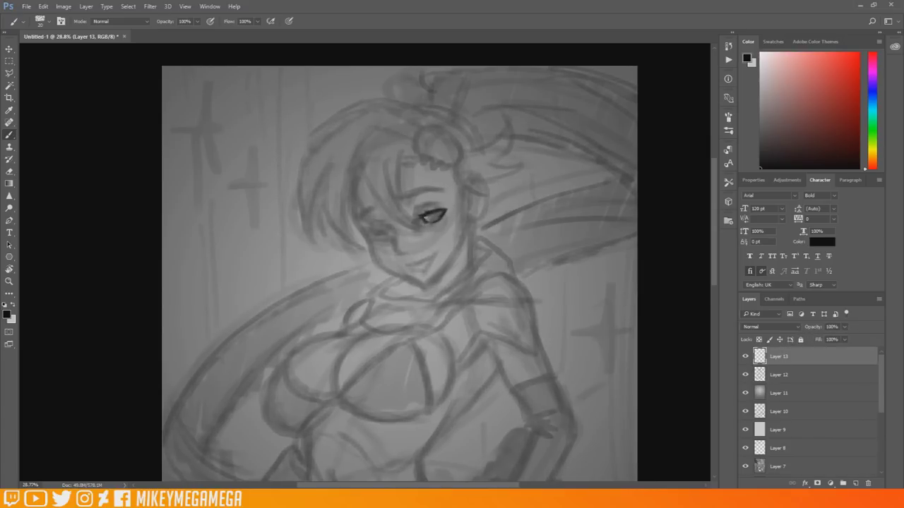
# - Ink the eyes, brows, nose and smiling mouth in near-black
pyautogui.moveTo(398, 197); pyautogui.dragTo(442, 188)
pyautogui.moveTo(387, 222)
pyautogui.mouseDown()
pyautogui.moveTo(374, 228)
pyautogui.moveTo(360, 213)
pyautogui.mouseUp()
pyautogui.moveTo(397, 242); pyautogui.dragTo(404, 251)
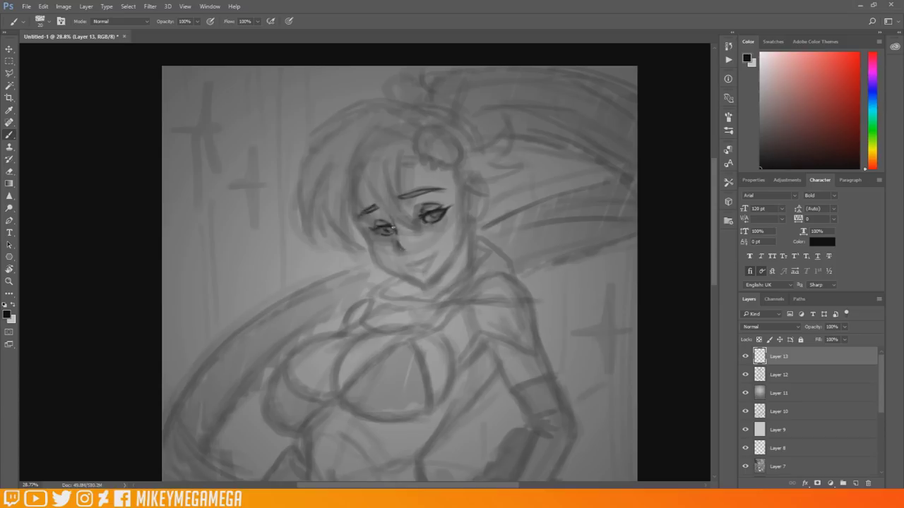
pyautogui.moveTo(433, 253); pyautogui.dragTo(418, 268)
pyautogui.moveTo(416, 273); pyautogui.dragTo(426, 276)
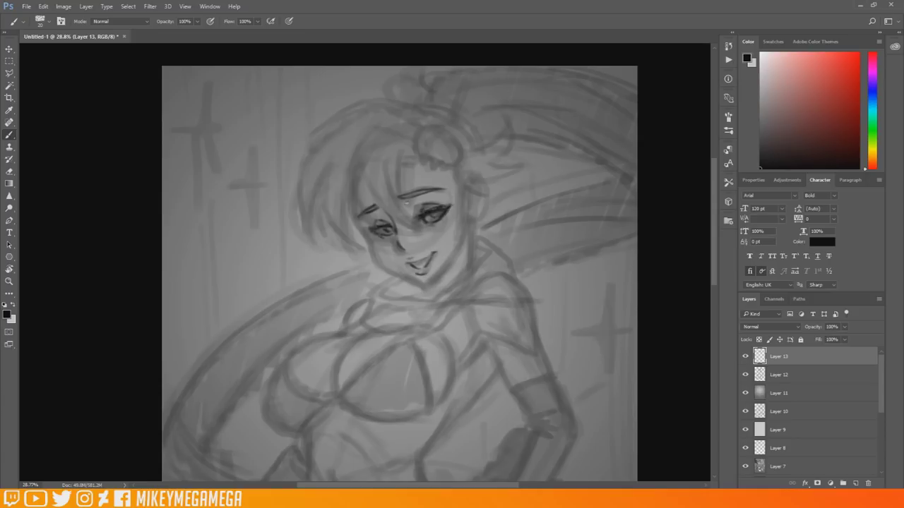
# - Ink the cheek line and the loose strands falling past the face and over the shoulder
pyautogui.moveTo(353, 216); pyautogui.dragTo(388, 268)
pyautogui.moveTo(366, 233)
pyautogui.mouseDown()
pyautogui.moveTo(422, 285)
pyautogui.moveTo(452, 263)
pyautogui.moveTo(468, 182)
pyautogui.moveTo(323, 311)
pyautogui.mouseUp()
pyautogui.moveTo(457, 182); pyautogui.dragTo(522, 274)
pyautogui.moveTo(459, 224); pyautogui.dragTo(526, 304)
pyautogui.moveTo(487, 254)
pyautogui.mouseDown()
pyautogui.moveTo(547, 286)
pyautogui.moveTo(474, 180)
pyautogui.moveTo(527, 162)
pyautogui.moveTo(510, 117)
pyautogui.mouseUp()
# - Ink the fringe locks across the forehead and the long locks framing the far side of the face
pyautogui.moveTo(463, 157)
pyautogui.mouseDown()
pyautogui.moveTo(420, 138)
pyautogui.moveTo(402, 162)
pyautogui.moveTo(400, 201)
pyautogui.mouseUp()
pyautogui.moveTo(396, 144)
pyautogui.mouseDown()
pyautogui.moveTo(390, 189)
pyautogui.moveTo(375, 202)
pyautogui.mouseUp()
pyautogui.moveTo(367, 142)
pyautogui.mouseDown()
pyautogui.moveTo(358, 206)
pyautogui.moveTo(381, 247)
pyautogui.mouseUp()
pyautogui.moveTo(363, 180); pyautogui.dragTo(343, 237)
pyautogui.moveTo(335, 152); pyautogui.dragTo(311, 236)
pyautogui.moveTo(309, 143)
pyautogui.mouseDown()
pyautogui.moveTo(358, 103)
pyautogui.moveTo(404, 100)
pyautogui.mouseUp()
# - Ink the crown of the hair around the round ornament, the ear and the jawline
pyautogui.moveTo(368, 111); pyautogui.dragTo(416, 131)
pyautogui.moveTo(386, 96); pyautogui.dragTo(416, 106)
pyautogui.moveTo(414, 105); pyautogui.dragTo(480, 139)
pyautogui.moveTo(475, 198); pyautogui.dragTo(475, 227)
pyautogui.moveTo(480, 200); pyautogui.dragTo(474, 214)
pyautogui.moveTo(425, 286)
pyautogui.mouseDown()
pyautogui.moveTo(426, 295)
pyautogui.moveTo(462, 246)
pyautogui.mouseUp()
# - Ink the hair tie on top of the head and the ponytail strands streaming from it
pyautogui.moveTo(465, 72); pyautogui.dragTo(458, 103)
pyautogui.moveTo(429, 68); pyautogui.dragTo(434, 102)
pyautogui.moveTo(397, 75)
pyautogui.mouseDown()
pyautogui.moveTo(410, 103)
pyautogui.moveTo(416, 100)
pyautogui.mouseUp()
pyautogui.moveTo(421, 68)
pyautogui.mouseDown()
pyautogui.moveTo(445, 98)
pyautogui.moveTo(563, 99)
pyautogui.mouseUp()
pyautogui.moveTo(547, 111)
pyautogui.mouseDown()
pyautogui.moveTo(635, 68)
pyautogui.moveTo(635, 151)
pyautogui.mouseUp()
pyautogui.moveTo(513, 134); pyautogui.dragTo(636, 180)
# - Ink the neck, the scarf folds around it and the top of the near shoulder
pyautogui.moveTo(476, 252); pyautogui.dragTo(416, 300)
pyautogui.moveTo(438, 292)
pyautogui.mouseDown()
pyautogui.moveTo(382, 303)
pyautogui.moveTo(367, 292)
pyautogui.moveTo(366, 308)
pyautogui.mouseUp()
pyautogui.moveTo(393, 306)
pyautogui.mouseDown()
pyautogui.moveTo(365, 316)
pyautogui.moveTo(413, 310)
pyautogui.mouseUp()
pyautogui.moveTo(369, 312); pyautogui.dragTo(365, 332)
pyautogui.moveTo(368, 331); pyautogui.dragTo(442, 328)
pyautogui.moveTo(444, 292)
pyautogui.mouseDown()
pyautogui.moveTo(439, 309)
pyautogui.moveTo(414, 322)
pyautogui.mouseUp()
pyautogui.moveTo(491, 269); pyautogui.dragTo(448, 308)
pyautogui.moveTo(410, 284); pyautogui.dragTo(389, 301)
pyautogui.moveTo(476, 231); pyautogui.dragTo(504, 274)
pyautogui.moveTo(466, 303)
pyautogui.mouseDown()
pyautogui.moveTo(510, 276)
pyautogui.moveTo(518, 281)
pyautogui.mouseUp()
# - Ink the upper arm, the side of the chest and the underside of the near bikini cup
pyautogui.moveTo(528, 288); pyautogui.dragTo(553, 375)
pyautogui.moveTo(498, 346)
pyautogui.mouseDown()
pyautogui.moveTo(514, 387)
pyautogui.moveTo(498, 352)
pyautogui.mouseUp()
pyautogui.moveTo(476, 326)
pyautogui.mouseDown()
pyautogui.moveTo(451, 408)
pyautogui.moveTo(428, 417)
pyautogui.mouseUp()
pyautogui.moveTo(431, 349)
pyautogui.mouseDown()
pyautogui.moveTo(423, 423)
pyautogui.moveTo(330, 399)
pyautogui.moveTo(427, 424)
pyautogui.mouseUp()
pyautogui.moveTo(340, 398); pyautogui.dragTo(392, 430)
pyautogui.moveTo(368, 426)
pyautogui.mouseDown()
pyautogui.moveTo(419, 433)
pyautogui.moveTo(468, 407)
pyautogui.mouseUp()
# - Ink the upper edges and strap of the bikini top and the contour of the far breast
pyautogui.moveTo(367, 337); pyautogui.dragTo(339, 389)
pyautogui.moveTo(428, 330); pyautogui.dragTo(402, 350)
pyautogui.moveTo(473, 304); pyautogui.dragTo(413, 349)
pyautogui.moveTo(322, 369); pyautogui.dragTo(279, 401)
pyautogui.moveTo(285, 361)
pyautogui.mouseDown()
pyautogui.moveTo(259, 422)
pyautogui.moveTo(322, 440)
pyautogui.moveTo(292, 354)
pyautogui.mouseUp()
pyautogui.moveTo(285, 365)
pyautogui.mouseDown()
pyautogui.moveTo(366, 336)
pyautogui.moveTo(366, 304)
pyautogui.mouseUp()
# - Ink the inner line of the bent arm, both sides of the waist and the abdomen contours
pyautogui.moveTo(500, 351); pyautogui.dragTo(477, 397)
pyautogui.scroll(-4, 477, 381)
pyautogui.moveTo(481, 296)
pyautogui.mouseDown()
pyautogui.moveTo(420, 370)
pyautogui.moveTo(428, 392)
pyautogui.mouseUp()
pyautogui.moveTo(374, 364); pyautogui.dragTo(350, 341)
pyautogui.moveTo(324, 346); pyautogui.dragTo(315, 363)
pyautogui.moveTo(305, 351); pyautogui.dragTo(347, 452)
pyautogui.moveTo(321, 368)
pyautogui.mouseDown()
pyautogui.moveTo(311, 445)
pyautogui.moveTo(301, 442)
pyautogui.mouseUp()
pyautogui.moveTo(448, 393); pyautogui.dragTo(426, 416)
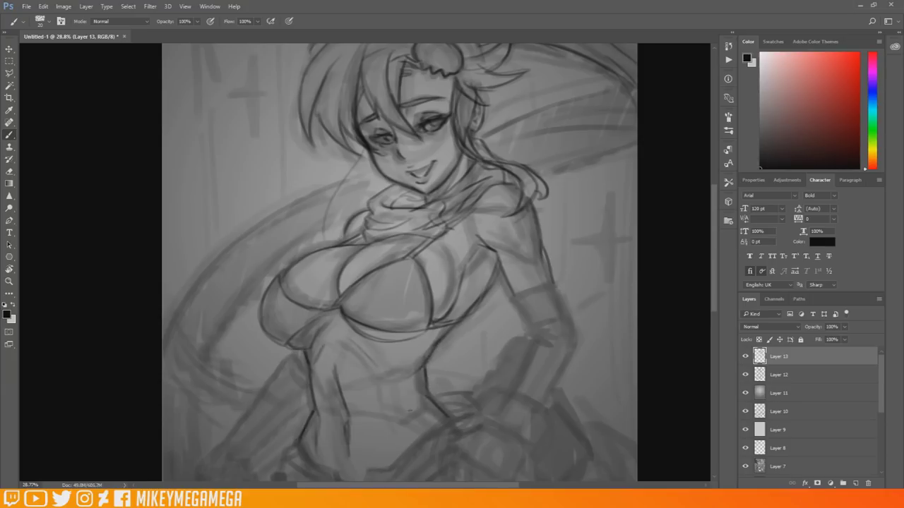
# - Ink the elbow, long glove and forearm contours of the arm resting on the hip
pyautogui.scroll(-3, 360, 375)
pyautogui.moveTo(435, 253); pyautogui.dragTo(445, 275)
pyautogui.moveTo(444, 275); pyautogui.dragTo(461, 266)
pyautogui.moveTo(462, 246)
pyautogui.mouseDown()
pyautogui.moveTo(470, 273)
pyautogui.moveTo(436, 307)
pyautogui.mouseUp()
pyautogui.moveTo(473, 273); pyautogui.dragTo(456, 325)
# - Ink the studded wrist cuff, the gloved hand on the hip and the adjoining belt edge
pyautogui.moveTo(415, 329); pyautogui.dragTo(444, 346)
pyautogui.moveTo(420, 317); pyautogui.dragTo(434, 327)
pyautogui.moveTo(440, 327); pyautogui.dragTo(450, 337)
pyautogui.moveTo(412, 315); pyautogui.dragTo(417, 324)
pyautogui.moveTo(448, 332)
pyautogui.mouseDown()
pyautogui.moveTo(453, 339)
pyautogui.moveTo(424, 381)
pyautogui.moveTo(393, 357)
pyautogui.moveTo(377, 357)
pyautogui.mouseUp()
pyautogui.moveTo(407, 326)
pyautogui.mouseDown()
pyautogui.moveTo(379, 343)
pyautogui.moveTo(386, 326)
pyautogui.mouseUp()
# - Ink the belt, the shorts and the contours of both thighs
pyautogui.moveTo(378, 345)
pyautogui.mouseDown()
pyautogui.moveTo(360, 381)
pyautogui.moveTo(343, 377)
pyautogui.mouseUp()
pyautogui.moveTo(330, 357); pyautogui.dragTo(309, 375)
pyautogui.moveTo(295, 342); pyautogui.dragTo(313, 368)
pyautogui.moveTo(293, 368)
pyautogui.mouseDown()
pyautogui.moveTo(315, 391)
pyautogui.moveTo(348, 403)
pyautogui.moveTo(428, 394)
pyautogui.mouseUp()
pyautogui.moveTo(312, 394)
pyautogui.mouseDown()
pyautogui.moveTo(341, 408)
pyautogui.moveTo(352, 430)
pyautogui.mouseUp()
pyautogui.moveTo(427, 403); pyautogui.dragTo(425, 463)
pyautogui.moveTo(289, 381); pyautogui.dragTo(248, 463)
pyautogui.moveTo(342, 412)
pyautogui.mouseDown()
pyautogui.moveTo(301, 468)
pyautogui.moveTo(335, 428)
pyautogui.mouseUp()
# - Ink the far forearm with its wrist cuff and hanging gloved hand
pyautogui.moveTo(303, 287)
pyautogui.mouseDown()
pyautogui.moveTo(264, 333)
pyautogui.moveTo(274, 349)
pyautogui.moveTo(240, 362)
pyautogui.mouseUp()
pyautogui.moveTo(263, 354); pyautogui.dragTo(261, 370)
pyautogui.moveTo(260, 336); pyautogui.dragTo(250, 349)
pyautogui.moveTo(254, 330); pyautogui.dragTo(240, 357)
pyautogui.moveTo(281, 344); pyautogui.dragTo(275, 362)
pyautogui.moveTo(251, 330); pyautogui.dragTo(266, 327)
pyautogui.moveTo(241, 355); pyautogui.dragTo(258, 402)
# - Ink the gear behind the near arm and hips, the shapes between the legs and the lower corner behind the far hand
pyautogui.moveTo(441, 286); pyautogui.dragTo(399, 313)
pyautogui.moveTo(465, 305); pyautogui.dragTo(487, 353)
pyautogui.moveTo(437, 299); pyautogui.dragTo(416, 315)
pyautogui.moveTo(468, 313)
pyautogui.mouseDown()
pyautogui.moveTo(484, 350)
pyautogui.moveTo(442, 372)
pyautogui.mouseUp()
pyautogui.moveTo(344, 440); pyautogui.dragTo(326, 456)
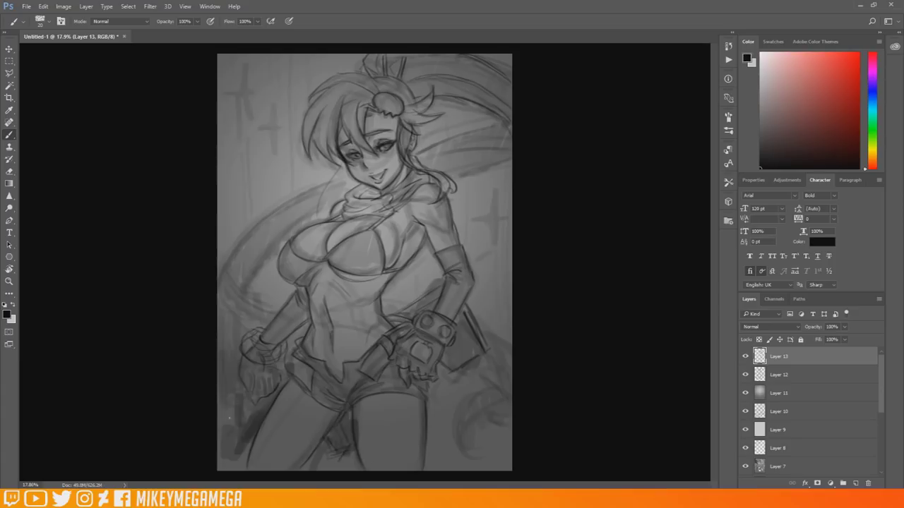
pyautogui.moveTo(229, 418); pyautogui.dragTo(231, 445)
pyautogui.moveTo(335, 451); pyautogui.dragTo(322, 463)
pyautogui.moveTo(233, 394); pyautogui.dragTo(222, 408)
pyautogui.moveTo(291, 335); pyautogui.dragTo(280, 367)
# - Ink the lower edges of the ponytail behind the near shoulder and the locks beside the far cheek
pyautogui.moveTo(435, 147); pyautogui.dragTo(487, 129)
pyautogui.moveTo(510, 161); pyautogui.dragTo(452, 185)
pyautogui.moveTo(330, 179); pyautogui.dragTo(314, 216)
pyautogui.moveTo(342, 162); pyautogui.dragTo(329, 200)
pyautogui.moveTo(337, 156)
pyautogui.mouseDown()
pyautogui.moveTo(318, 202)
pyautogui.moveTo(325, 220)
pyautogui.mouseUp()
pyautogui.moveTo(438, 147); pyautogui.dragTo(490, 117)
# - Ink the long hair sweeping behind the torso and curling out beside the near thigh
pyautogui.moveTo(282, 208)
pyautogui.mouseDown()
pyautogui.moveTo(220, 268)
pyautogui.moveTo(217, 338)
pyautogui.mouseUp()
pyautogui.moveTo(508, 354); pyautogui.dragTo(429, 394)
pyautogui.moveTo(507, 419); pyautogui.dragTo(475, 455)
pyautogui.moveTo(510, 163); pyautogui.dragTo(450, 202)
pyautogui.moveTo(313, 212); pyautogui.dragTo(226, 251)
pyautogui.moveTo(322, 215); pyautogui.dragTo(233, 285)
pyautogui.moveTo(224, 242); pyautogui.dragTo(274, 304)
pyautogui.moveTo(512, 164); pyautogui.dragTo(449, 205)
# - Draw four-pointed sparkle stars in the background on both sides of the figure
pyautogui.moveTo(493, 185); pyautogui.dragTo(494, 216)
pyautogui.moveTo(494, 216)
pyautogui.mouseDown()
pyautogui.moveTo(487, 261)
pyautogui.moveTo(509, 217)
pyautogui.mouseUp()
pyautogui.moveTo(273, 98); pyautogui.dragTo(269, 121)
pyautogui.moveTo(273, 98); pyautogui.dragTo(287, 126)
pyautogui.moveTo(256, 127); pyautogui.dragTo(274, 157)
pyautogui.moveTo(244, 65); pyautogui.dragTo(256, 90)
pyautogui.moveTo(243, 94); pyautogui.dragTo(245, 122)
pyautogui.moveTo(228, 188); pyautogui.dragTo(226, 226)
pyautogui.moveTo(221, 208); pyautogui.dragTo(232, 208)
# - Add the eye sockets to the skull ornament, decorative marks to the bikini cups and small details around the far hand
pyautogui.moveTo(378, 97); pyautogui.dragTo(386, 100)
pyautogui.moveTo(393, 103); pyautogui.dragTo(400, 109)
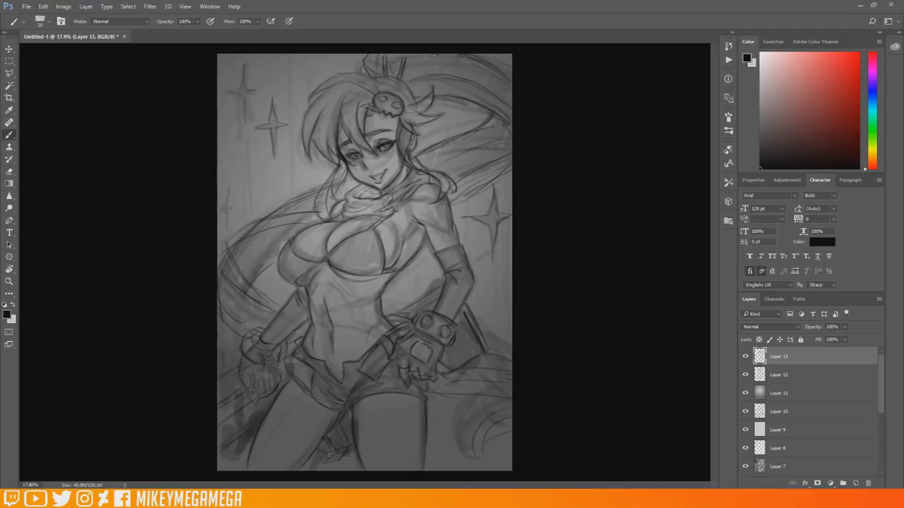
pyautogui.moveTo(367, 244); pyautogui.dragTo(376, 266)
pyautogui.moveTo(289, 257); pyautogui.dragTo(292, 269)
pyautogui.moveTo(236, 380); pyautogui.dragTo(226, 397)
pyautogui.moveTo(282, 379); pyautogui.dragTo(287, 360)
# - Add a layer with a different blend mode and shade the figure darker grey with a broad brush
pyautogui.click(855, 484)
pyautogui.click(770, 327)
pyautogui.click(754, 166)
pyautogui.rightClick(392, 196)
pyautogui.click(434, 397)
pyautogui.moveTo(325, 234)
pyautogui.mouseDown()
pyautogui.moveTo(299, 261)
pyautogui.moveTo(310, 277)
pyautogui.mouseUp()
pyautogui.moveTo(377, 194)
pyautogui.mouseDown()
pyautogui.moveTo(353, 201)
pyautogui.moveTo(438, 332)
pyautogui.moveTo(327, 343)
pyautogui.moveTo(367, 170)
pyautogui.moveTo(342, 146)
pyautogui.moveTo(459, 78)
pyautogui.moveTo(494, 177)
pyautogui.moveTo(238, 270)
pyautogui.moveTo(275, 381)
pyautogui.moveTo(296, 400)
pyautogui.moveTo(406, 384)
pyautogui.mouseUp()
# - Add a layer in Lighten mode and choose light grey as the painting colour
pyautogui.press('x')
pyautogui.click(855, 484)
pyautogui.click(770, 327)
pyautogui.click(773, 194)
pyautogui.click(6, 315)
pyautogui.click(442, 184)
pyautogui.click(660, 160)
# - Paint light grey strokes into the background gaps around the hair and arms and over the sparkle stars
pyautogui.moveTo(422, 146)
pyautogui.mouseDown()
pyautogui.moveTo(452, 119)
pyautogui.moveTo(478, 113)
pyautogui.mouseUp()
pyautogui.moveTo(392, 300); pyautogui.dragTo(429, 262)
pyautogui.moveTo(268, 268)
pyautogui.mouseDown()
pyautogui.moveTo(279, 300)
pyautogui.moveTo(300, 78)
pyautogui.moveTo(267, 65)
pyautogui.moveTo(301, 93)
pyautogui.mouseUp()
pyautogui.moveTo(317, 172); pyautogui.dragTo(335, 163)
pyautogui.moveTo(303, 180)
pyautogui.mouseDown()
pyautogui.moveTo(294, 97)
pyautogui.moveTo(289, 187)
pyautogui.mouseUp()
pyautogui.moveTo(271, 289); pyautogui.dragTo(290, 295)
pyautogui.moveTo(392, 298); pyautogui.dragTo(409, 279)
pyautogui.moveTo(422, 144); pyautogui.dragTo(450, 121)
pyautogui.moveTo(360, 62)
pyautogui.mouseDown()
pyautogui.moveTo(314, 75)
pyautogui.moveTo(271, 142)
pyautogui.moveTo(476, 283)
pyautogui.moveTo(438, 445)
pyautogui.mouseUp()
pyautogui.moveTo(233, 190)
pyautogui.mouseDown()
pyautogui.moveTo(276, 192)
pyautogui.moveTo(273, 159)
pyautogui.mouseUp()
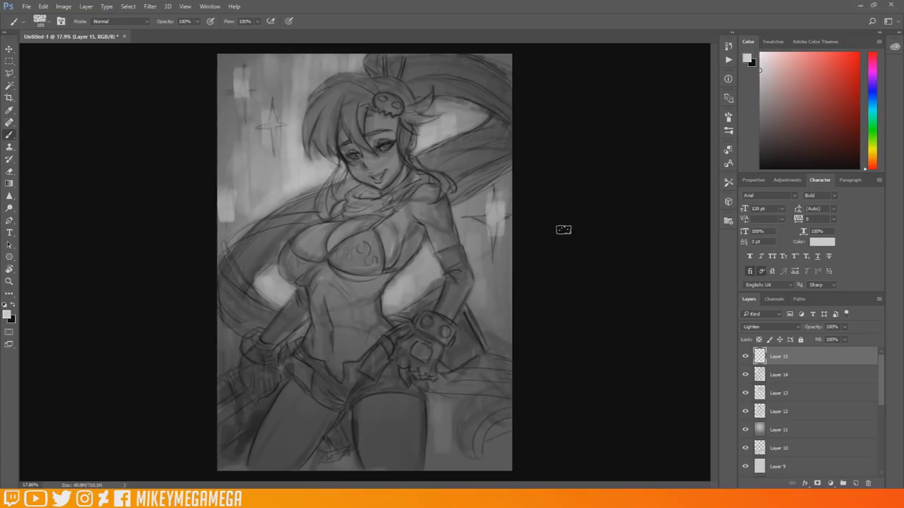
# - Add a layer and draw a pointed hair tip extending beside the scarf with a fine black brush
pyautogui.click(856, 483)
pyautogui.press('d')
pyautogui.rightClick(299, 155)
pyautogui.click(353, 283)
pyautogui.click(169, 256)
pyautogui.moveTo(328, 178); pyautogui.dragTo(272, 198)
pyautogui.moveTo(269, 197)
pyautogui.mouseDown()
pyautogui.moveTo(318, 206)
pyautogui.moveTo(277, 198)
pyautogui.mouseUp()
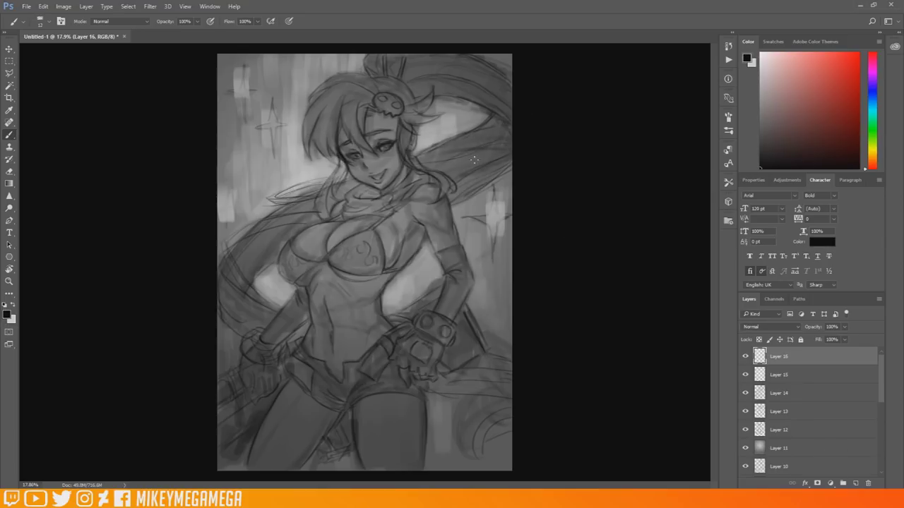
# - Stamp all visible layers into a new top layer and move Layer 11 directly beneath it
pyautogui.hotkey('ctrl', 'alt', 'shift', 'e')
pyautogui.moveTo(807, 463); pyautogui.dragTo(798, 366)
pyautogui.click(801, 356)
# - Adjust the blend mode of Layer 11 and fade the merged Layer 17 to 47% opacity
pyautogui.click(844, 327)
pyautogui.moveTo(845, 339)
pyautogui.mouseDown()
pyautogui.moveTo(799, 343)
pyautogui.moveTo(836, 341)
pyautogui.mouseUp()
pyautogui.click(800, 374)
pyautogui.click(790, 327)
pyautogui.click(767, 144)
pyautogui.click(801, 359)
pyautogui.click(844, 327)
# - Add a layer above the faded sketch and ink the near eye and its lashes with a thin brush
pyautogui.scroll(5, 367, 109)
pyautogui.rightClick(406, 174)
pyautogui.moveTo(457, 201); pyautogui.dragTo(455, 201)
pyautogui.scroll(2, 437, 226)
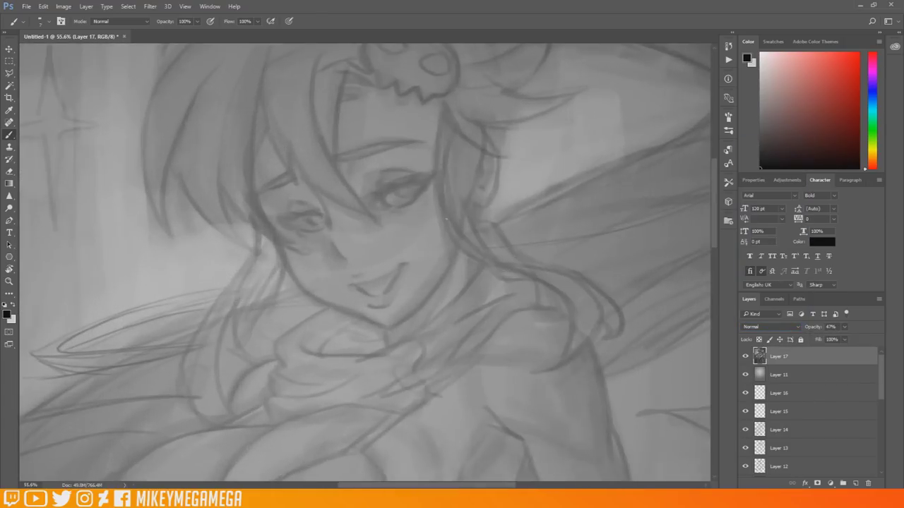
pyautogui.click(855, 483)
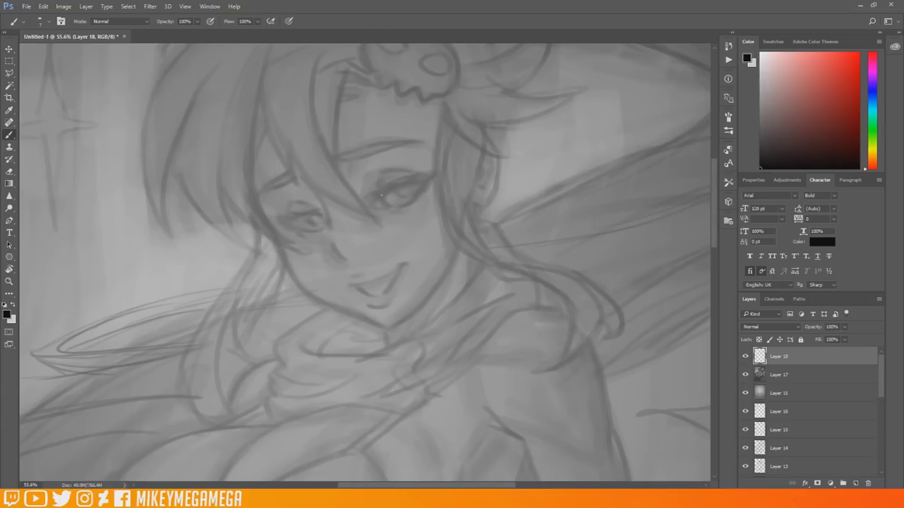
pyautogui.moveTo(417, 183); pyautogui.dragTo(384, 192)
pyautogui.moveTo(408, 180); pyautogui.dragTo(439, 175)
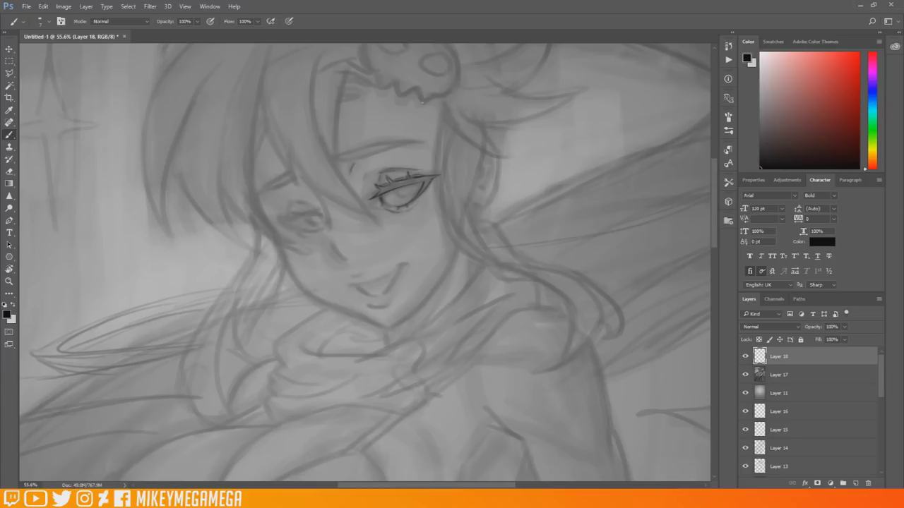
# - Ink both eyebrows, the nose and the smiling mouth
pyautogui.moveTo(342, 160); pyautogui.dragTo(396, 143)
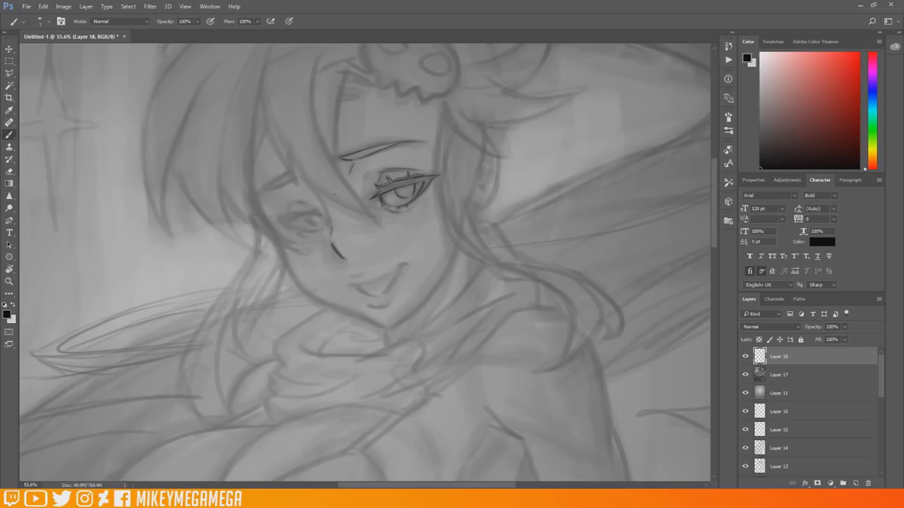
pyautogui.moveTo(263, 189); pyautogui.dragTo(291, 177)
pyautogui.moveTo(349, 283); pyautogui.dragTo(401, 264)
pyautogui.moveTo(356, 285)
pyautogui.mouseDown()
pyautogui.moveTo(394, 278)
pyautogui.moveTo(400, 266)
pyautogui.mouseUp()
pyautogui.moveTo(369, 307); pyautogui.dragTo(388, 302)
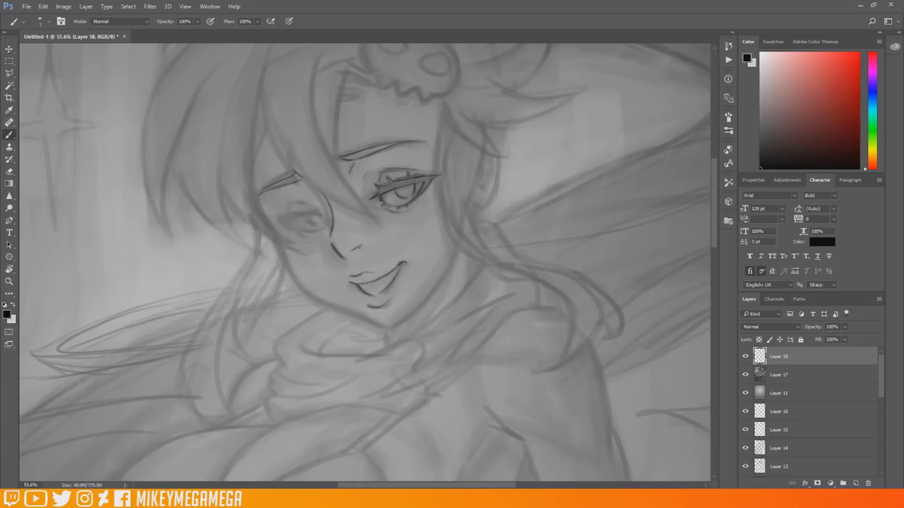
# - Ink the far eye with its lashes and the contour of the cheeks and chin
pyautogui.moveTo(289, 224); pyautogui.dragTo(315, 210)
pyautogui.moveTo(280, 220)
pyautogui.mouseDown()
pyautogui.moveTo(297, 212)
pyautogui.moveTo(287, 218)
pyautogui.mouseUp()
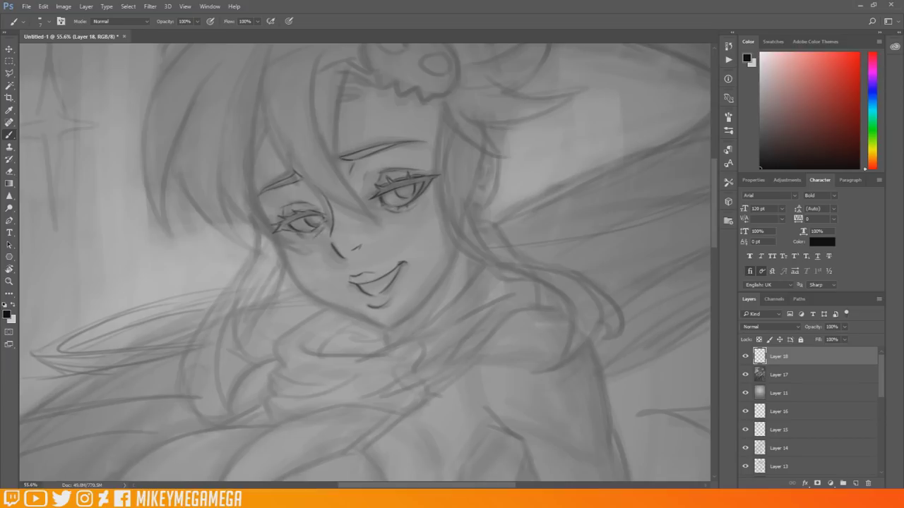
pyautogui.moveTo(284, 257)
pyautogui.mouseDown()
pyautogui.moveTo(376, 325)
pyautogui.moveTo(417, 308)
pyautogui.moveTo(447, 271)
pyautogui.mouseUp()
# - Redraw the near eye larger and rounder and rework the lids of the far eye
pyautogui.scroll(-6, 365, 265)
pyautogui.scroll(5, 365, 266)
pyautogui.moveTo(390, 197); pyautogui.dragTo(427, 187)
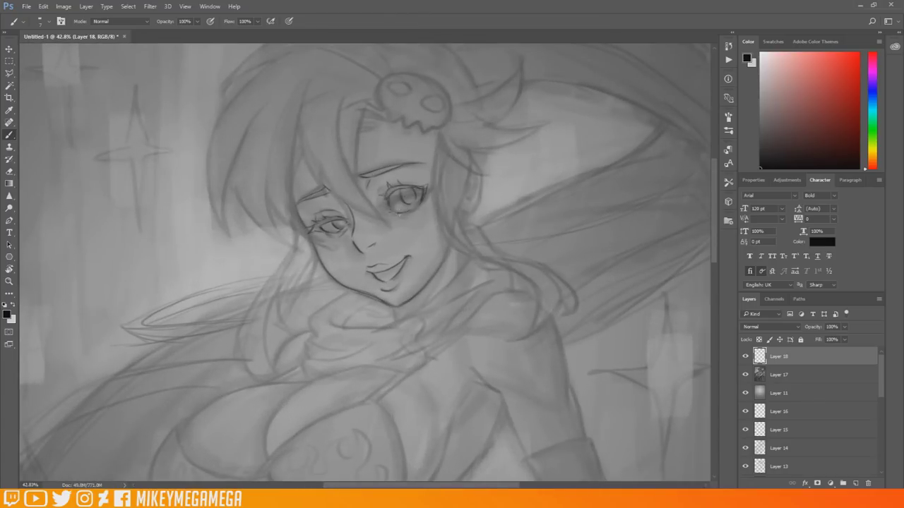
pyautogui.moveTo(386, 185); pyautogui.dragTo(383, 195)
pyautogui.moveTo(385, 182); pyautogui.dragTo(426, 185)
pyautogui.moveTo(317, 222)
pyautogui.mouseDown()
pyautogui.moveTo(344, 225)
pyautogui.moveTo(346, 237)
pyautogui.mouseUp()
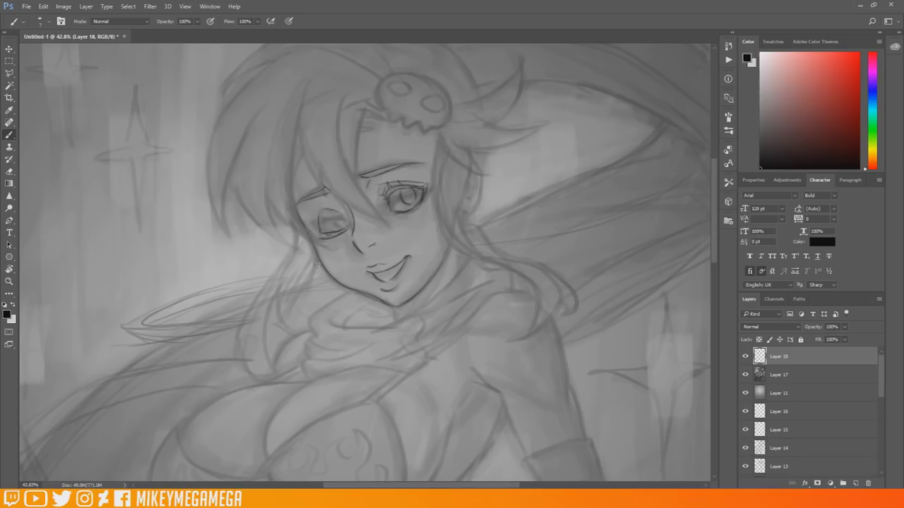
pyautogui.hotkey('ctrl', '0')
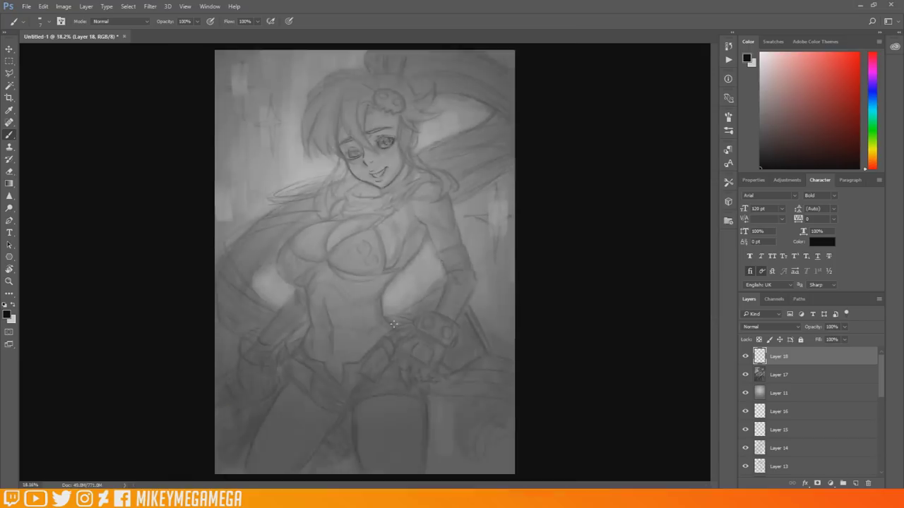
# - Ink the bangs falling from the parting across the forehead and between the eyes
pyautogui.scroll(3, 335, 73)
pyautogui.moveTo(392, 129)
pyautogui.mouseDown()
pyautogui.moveTo(389, 162)
pyautogui.moveTo(408, 132)
pyautogui.mouseUp()
pyautogui.moveTo(377, 113)
pyautogui.mouseDown()
pyautogui.moveTo(377, 162)
pyautogui.moveTo(404, 200)
pyautogui.mouseUp()
pyautogui.moveTo(404, 200)
pyautogui.mouseDown()
pyautogui.moveTo(353, 166)
pyautogui.moveTo(343, 206)
pyautogui.mouseUp()
pyautogui.moveTo(340, 150); pyautogui.dragTo(337, 182)
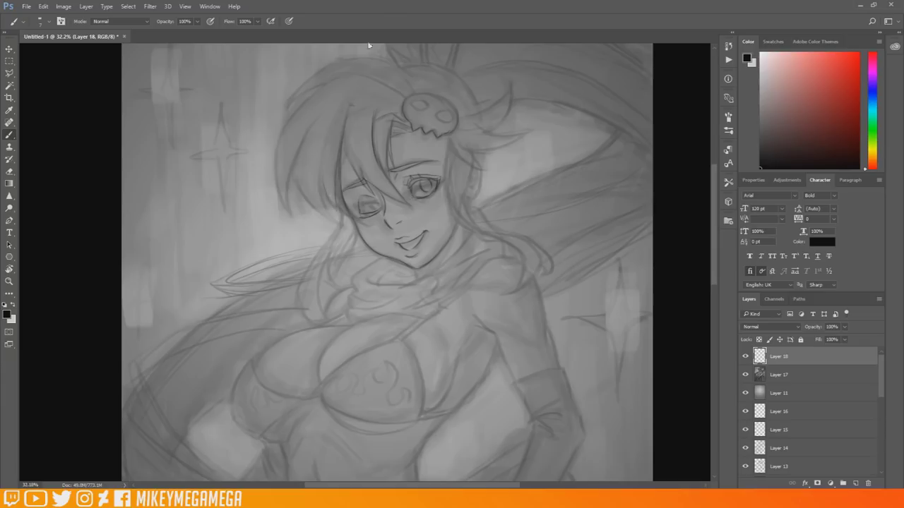
# - Ink the hair above the skull ornament and the layered strands on the far side of the head
pyautogui.moveTo(394, 101)
pyautogui.mouseDown()
pyautogui.moveTo(408, 74)
pyautogui.moveTo(419, 87)
pyautogui.mouseUp()
pyautogui.moveTo(336, 185); pyautogui.dragTo(324, 216)
pyautogui.moveTo(297, 158); pyautogui.dragTo(291, 226)
pyautogui.moveTo(285, 140); pyautogui.dragTo(277, 211)
pyautogui.moveTo(331, 82); pyautogui.dragTo(285, 124)
# - Ink the strands around the ear, the lock over the near shoulder and the top of the head
pyautogui.moveTo(447, 152); pyautogui.dragTo(468, 233)
pyautogui.moveTo(466, 177); pyautogui.dragTo(487, 236)
pyautogui.moveTo(505, 233); pyautogui.dragTo(531, 291)
pyautogui.moveTo(473, 209)
pyautogui.mouseDown()
pyautogui.moveTo(553, 283)
pyautogui.moveTo(456, 150)
pyautogui.moveTo(526, 132)
pyautogui.mouseUp()
pyautogui.moveTo(316, 70)
pyautogui.mouseDown()
pyautogui.moveTo(284, 108)
pyautogui.moveTo(394, 58)
pyautogui.mouseUp()
# - Ink the long loose locks hanging beside the far cheek and neck
pyautogui.moveTo(342, 224); pyautogui.dragTo(318, 305)
pyautogui.moveTo(305, 268); pyautogui.dragTo(311, 324)
pyautogui.moveTo(343, 216); pyautogui.dragTo(319, 297)
pyautogui.moveTo(357, 233); pyautogui.dragTo(332, 292)
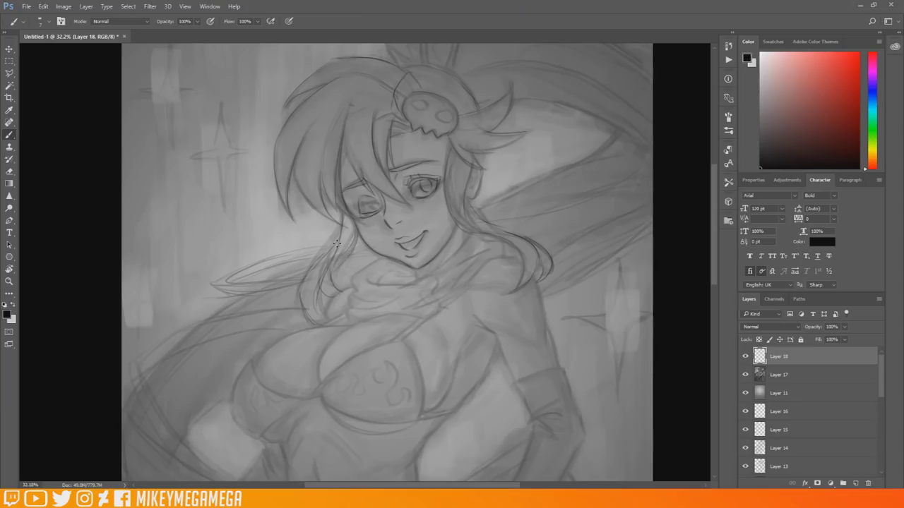
# - Ink the edges of the ponytail behind the head and the pointed hair tip beside the scarf
pyautogui.hotkey('ctrl', '0')
pyautogui.scroll(2, 433, 92)
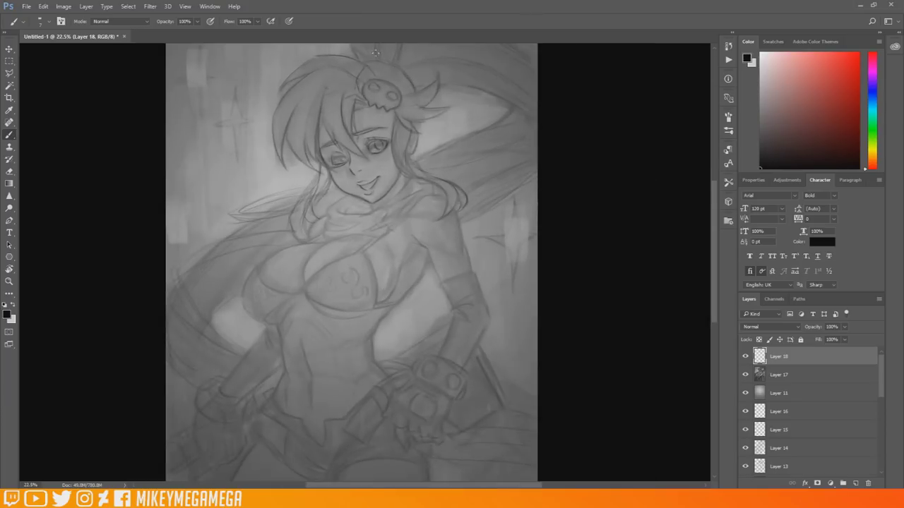
pyautogui.moveTo(514, 112); pyautogui.dragTo(419, 156)
pyautogui.moveTo(534, 171)
pyautogui.mouseDown()
pyautogui.moveTo(468, 202)
pyautogui.moveTo(498, 199)
pyautogui.mouseUp()
pyautogui.moveTo(279, 193)
pyautogui.mouseDown()
pyautogui.moveTo(242, 205)
pyautogui.moveTo(287, 208)
pyautogui.mouseUp()
# - Ink the folds of the scarf around the neck
pyautogui.moveTo(364, 222); pyautogui.dragTo(333, 228)
pyautogui.moveTo(336, 217); pyautogui.dragTo(326, 226)
pyautogui.moveTo(382, 238); pyautogui.dragTo(345, 240)
pyautogui.moveTo(407, 216); pyautogui.dragTo(385, 236)
pyautogui.moveTo(382, 221); pyautogui.dragTo(363, 230)
pyautogui.moveTo(401, 199); pyautogui.dragTo(386, 205)
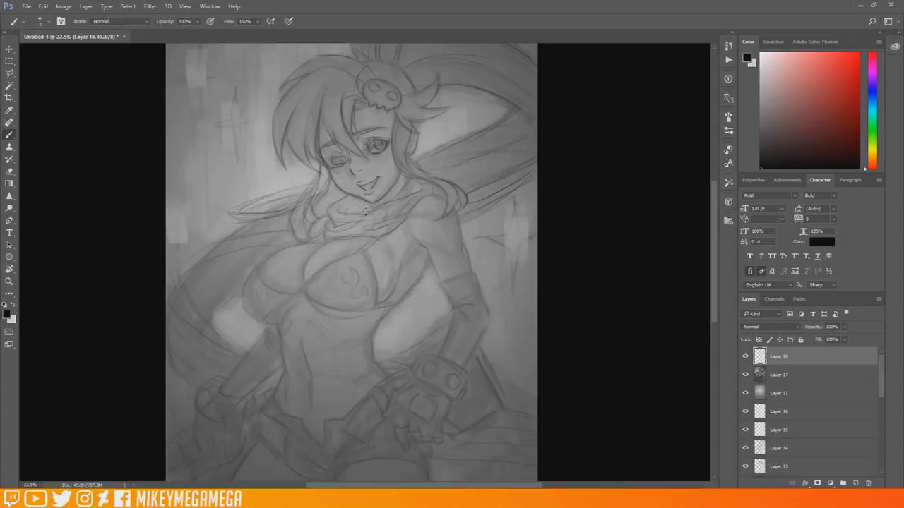
# - Ink the near upper arm, the long glove's cuff and creases, and the contours of the bikini top
pyautogui.moveTo(457, 220); pyautogui.dragTo(466, 267)
pyautogui.moveTo(450, 292); pyautogui.dragTo(445, 319)
pyautogui.moveTo(450, 319); pyautogui.dragTo(446, 333)
pyautogui.moveTo(376, 299)
pyautogui.mouseDown()
pyautogui.moveTo(367, 240)
pyautogui.moveTo(312, 281)
pyautogui.mouseUp()
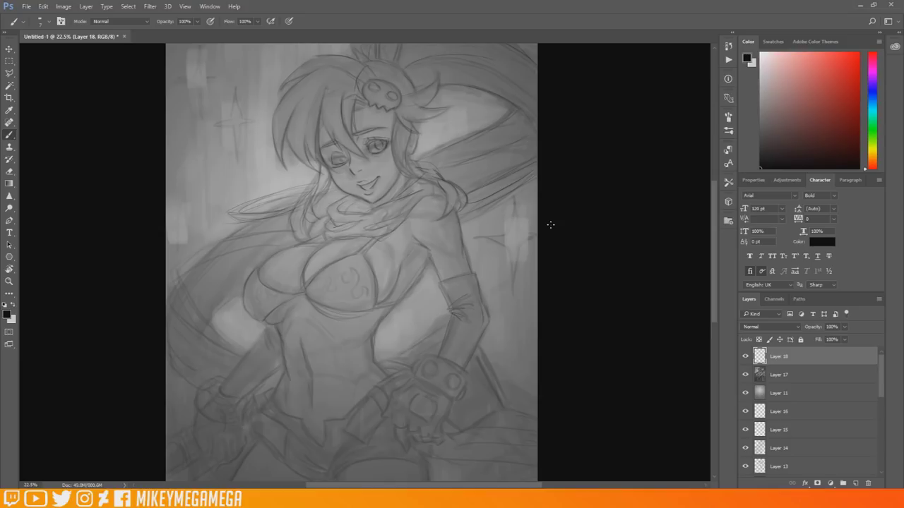
# - Ink the far forearm, the gloved wrist on the hip and the lines of the lower body
pyautogui.scroll(-3, 214, 289)
pyautogui.scroll(2, 203, 297)
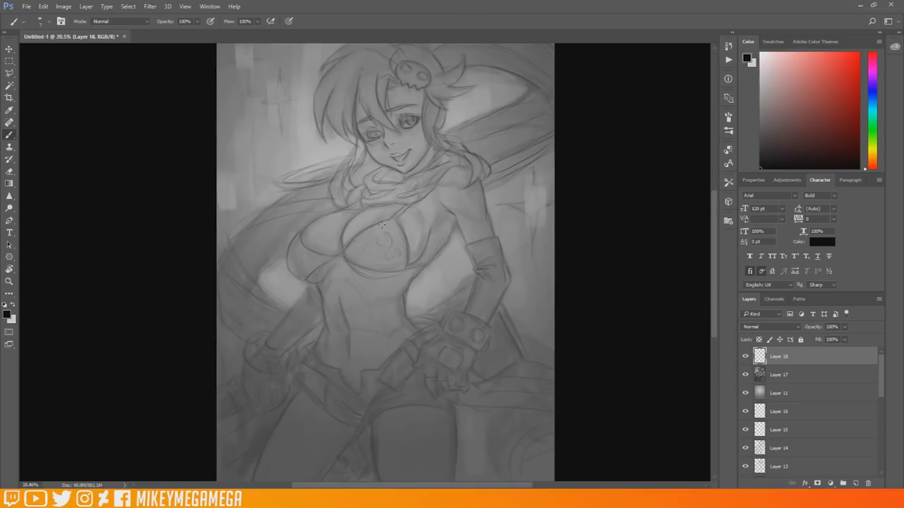
pyautogui.moveTo(319, 327); pyautogui.dragTo(300, 348)
pyautogui.scroll(-2, 311, 435)
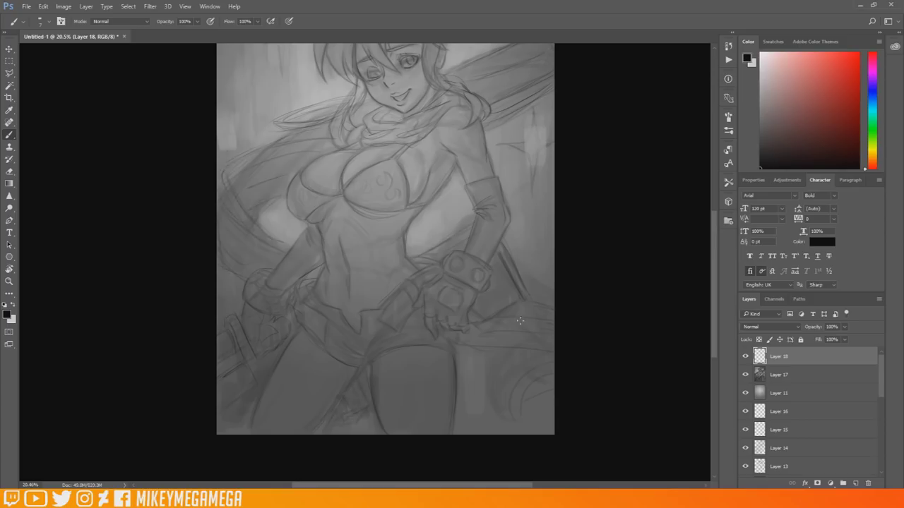
pyautogui.scroll(-4, 468, 155)
pyautogui.scroll(2, 468, 156)
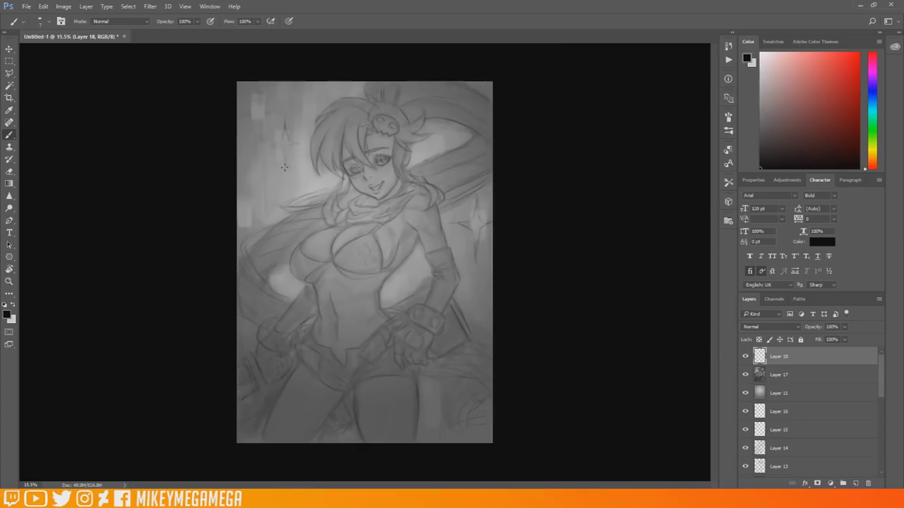
pyautogui.scroll(2, 636, 240)
pyautogui.scroll(-2, 623, 238)
pyautogui.scroll(-3, 808, 414)
pyautogui.scroll(3, 809, 414)
# - Duplicate plain grey Layer 9, place the copy above the finished sketch layers, and add an empty layer over it
pyautogui.moveTo(881, 369); pyautogui.dragTo(881, 403)
pyautogui.click(816, 440)
pyautogui.rightClick(819, 441)
pyautogui.click(720, 106)
pyautogui.click(481, 253)
pyautogui.moveTo(812, 438); pyautogui.dragTo(821, 349)
pyautogui.click(855, 484)
pyautogui.scroll(1, 575, 377)
pyautogui.scroll(-1, 575, 377)
pyautogui.click(794, 374)
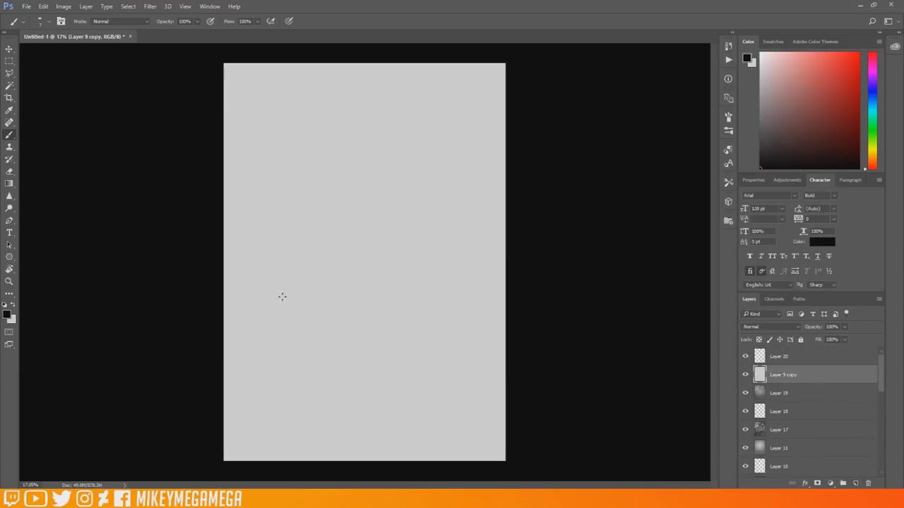
# - Fill the Layer 9 copy with a radial gradient, light around the upper middle and dark towards the edges
pyautogui.click(13, 305)
pyautogui.press('g')
pyautogui.moveTo(350, 220); pyautogui.dragTo(509, 396)
pyautogui.moveTo(365, 205); pyautogui.dragTo(689, 473)
pyautogui.click(13, 305)
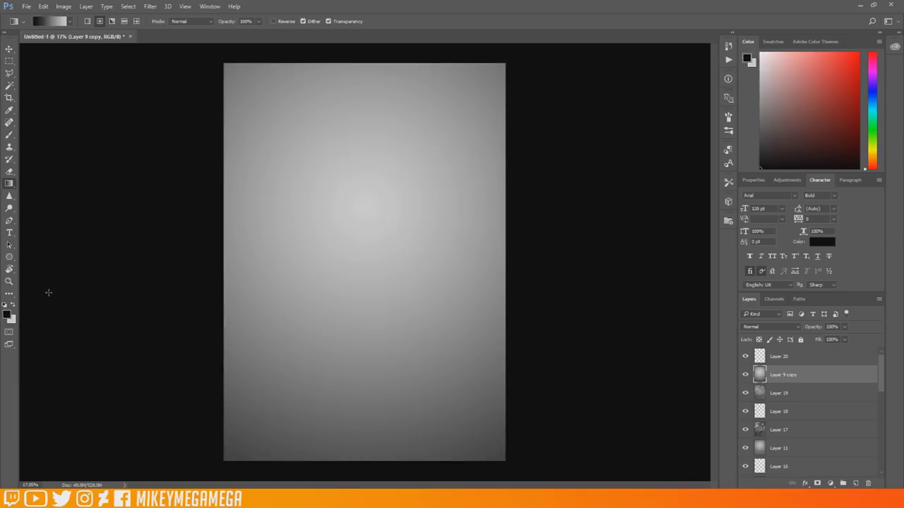
# - Choose a textured sketch brush and rough in a new figure's head with face guidelines, neck, shoulder line and torso
pyautogui.press('b')
pyautogui.rightClick(330, 120)
pyautogui.moveTo(378, 142); pyautogui.dragTo(382, 144)
pyautogui.press('Return')
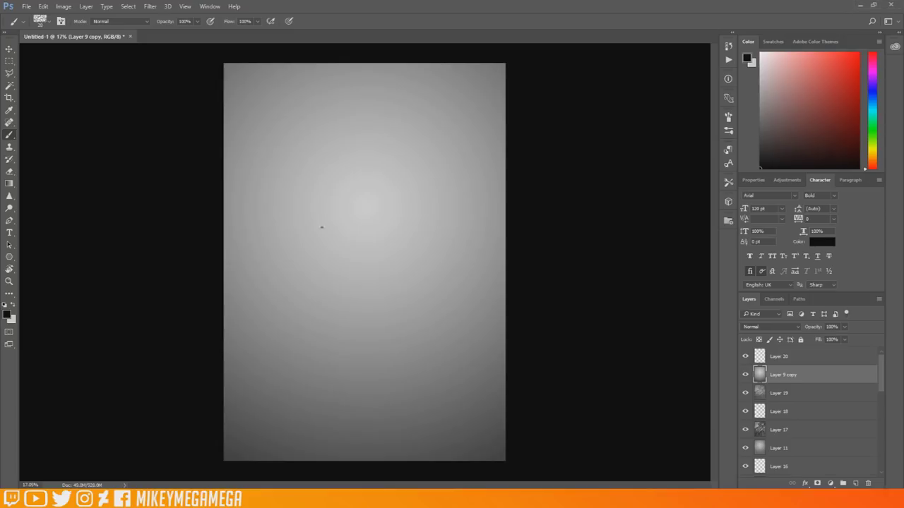
pyautogui.moveTo(337, 98)
pyautogui.mouseDown()
pyautogui.moveTo(300, 162)
pyautogui.moveTo(374, 155)
pyautogui.mouseUp()
pyautogui.moveTo(338, 106); pyautogui.dragTo(362, 198)
pyautogui.moveTo(305, 185)
pyautogui.mouseDown()
pyautogui.moveTo(375, 189)
pyautogui.moveTo(371, 141)
pyautogui.mouseUp()
pyautogui.moveTo(299, 167)
pyautogui.mouseDown()
pyautogui.moveTo(309, 189)
pyautogui.moveTo(303, 115)
pyautogui.mouseUp()
pyautogui.moveTo(340, 233); pyautogui.dragTo(346, 245)
pyautogui.moveTo(436, 190); pyautogui.dragTo(305, 241)
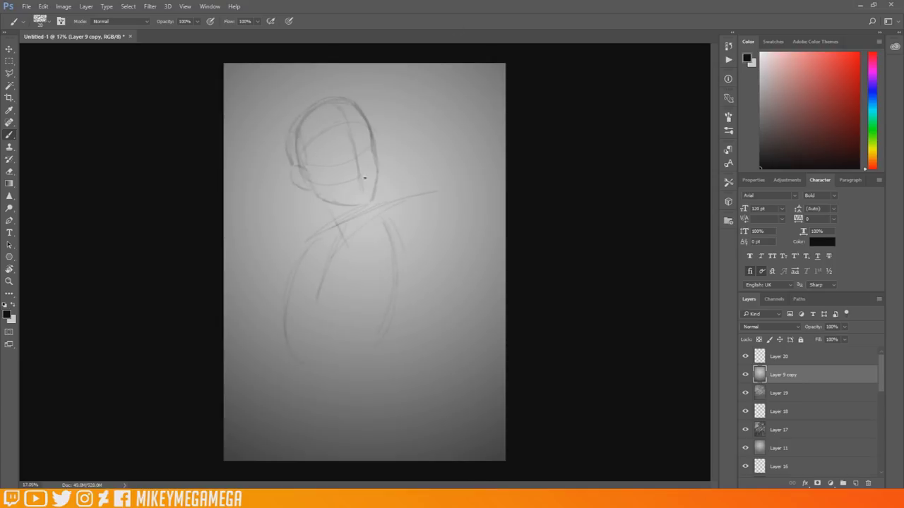
# - Rough in the figure's near shoulder, the arm crossing the chest and the raised hand
pyautogui.moveTo(418, 181); pyautogui.dragTo(388, 236)
pyautogui.moveTo(305, 218)
pyautogui.mouseDown()
pyautogui.moveTo(265, 222)
pyautogui.moveTo(289, 229)
pyautogui.moveTo(277, 225)
pyautogui.moveTo(228, 299)
pyautogui.mouseUp()
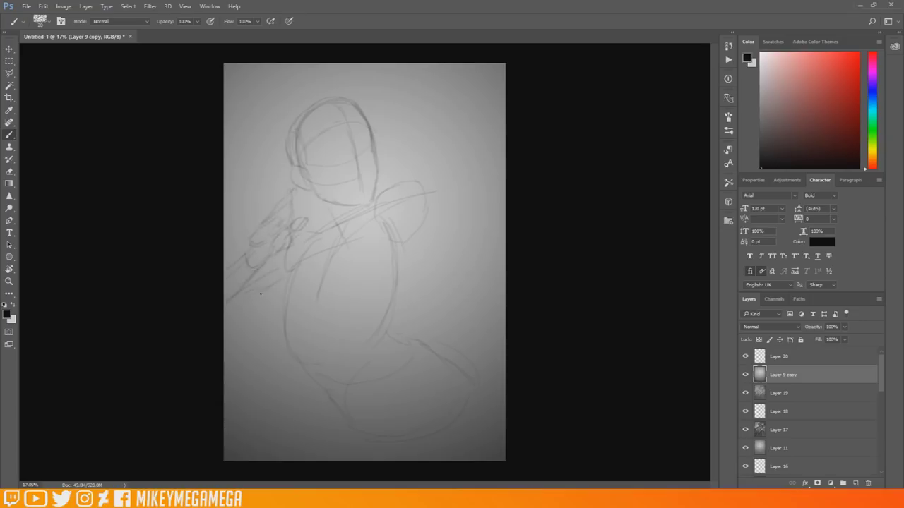
pyautogui.moveTo(445, 108); pyautogui.dragTo(445, 139)
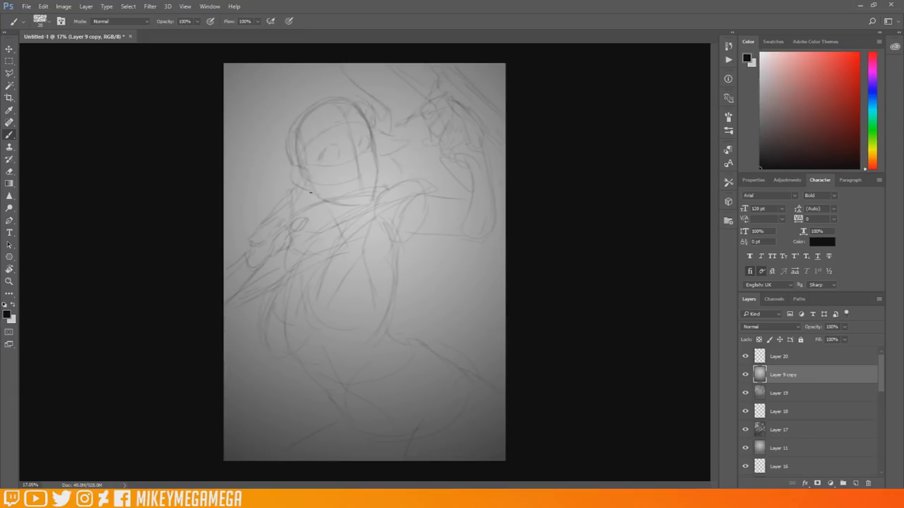
# - Sketch the hair strands, eyes, brows, nose and face contour over the head guidelines
pyautogui.moveTo(343, 108); pyautogui.dragTo(358, 145)
pyautogui.moveTo(339, 81); pyautogui.dragTo(351, 104)
pyautogui.moveTo(360, 152); pyautogui.dragTo(356, 139)
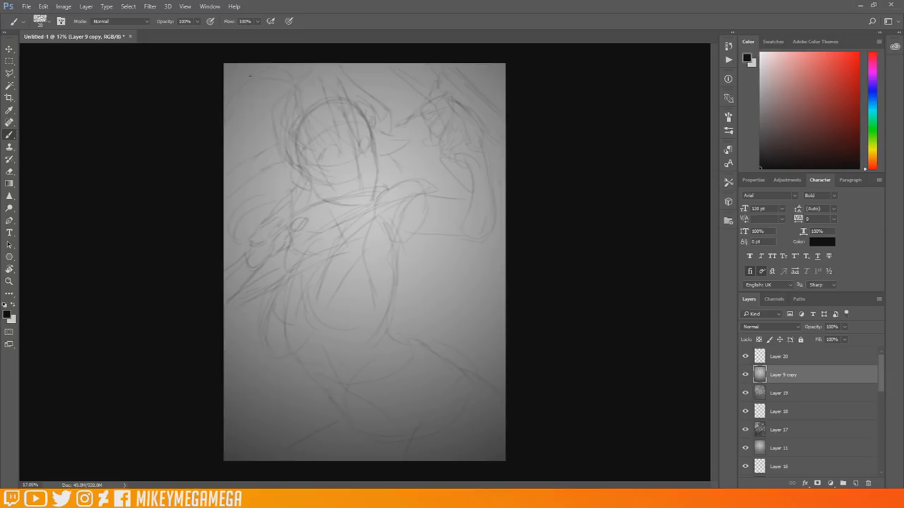
pyautogui.moveTo(321, 156)
pyautogui.mouseDown()
pyautogui.moveTo(339, 147)
pyautogui.moveTo(335, 158)
pyautogui.moveTo(339, 145)
pyautogui.moveTo(341, 155)
pyautogui.mouseUp()
pyautogui.moveTo(358, 147)
pyautogui.mouseDown()
pyautogui.moveTo(368, 140)
pyautogui.moveTo(363, 151)
pyautogui.moveTo(334, 130)
pyautogui.moveTo(341, 127)
pyautogui.mouseUp()
pyautogui.moveTo(356, 126)
pyautogui.mouseDown()
pyautogui.moveTo(366, 121)
pyautogui.moveTo(361, 187)
pyautogui.mouseUp()
pyautogui.moveTo(369, 125)
pyautogui.mouseDown()
pyautogui.moveTo(382, 185)
pyautogui.moveTo(293, 216)
pyautogui.mouseUp()
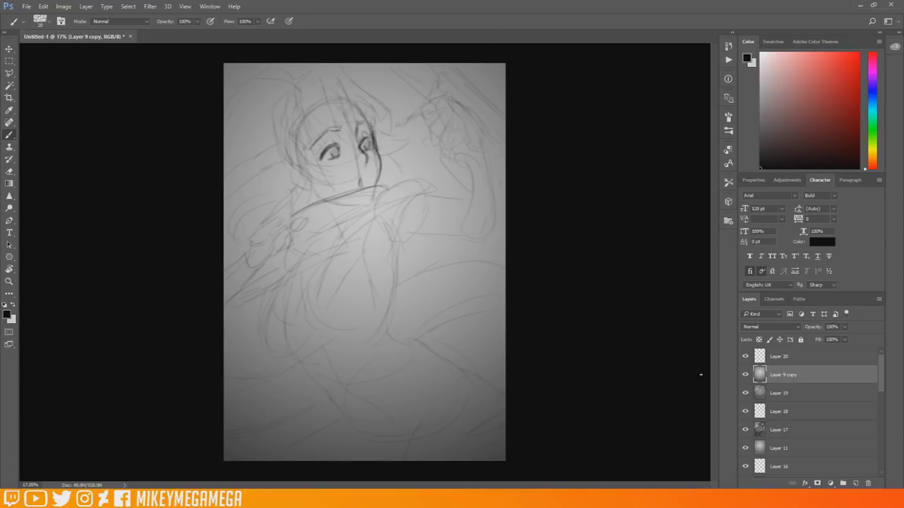
# - Refill the Layer 9 copy with a radial gradient from light centre to dark edges, and ready the brush on Layer 20
pyautogui.click(850, 359)
pyautogui.click(812, 375)
pyautogui.press('g')
pyautogui.press('x')
pyautogui.moveTo(334, 212); pyautogui.dragTo(648, 339)
pyautogui.click(812, 356)
pyautogui.press('b')
pyautogui.press('x')
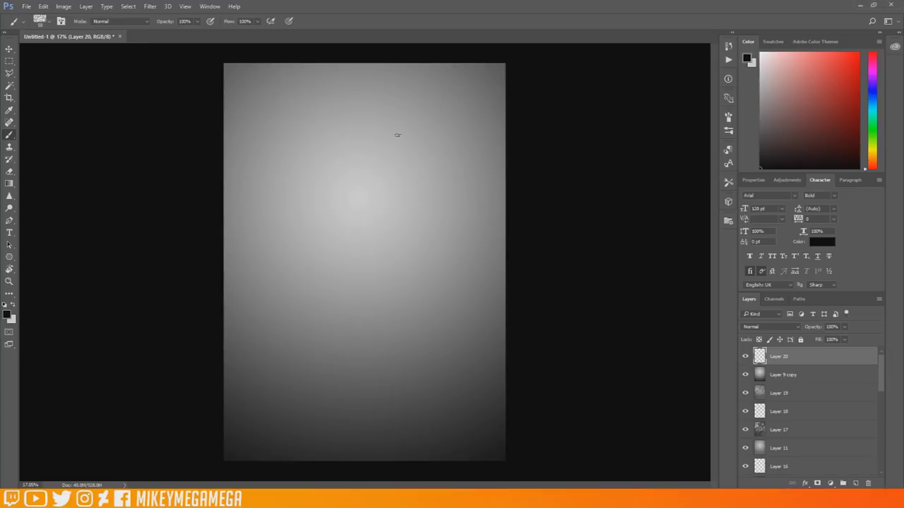
# - Turn the canvas view to landscape and rough in a seated, long-ponytailed woman leaning forward on her hands
pyautogui.press('r')
pyautogui.moveTo(385, 136); pyautogui.dragTo(242, 243)
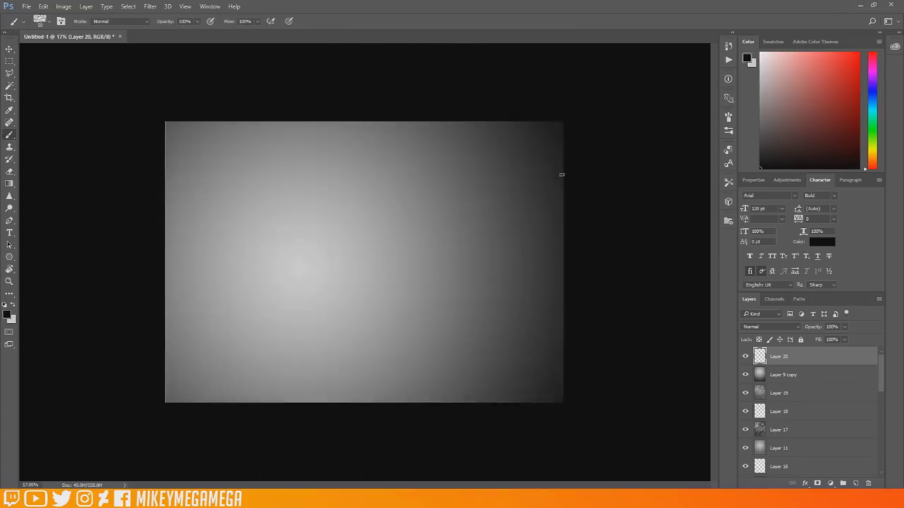
pyautogui.scroll(-1, 329, 205)
pyautogui.moveTo(271, 192)
pyautogui.mouseDown()
pyautogui.moveTo(276, 238)
pyautogui.moveTo(317, 232)
pyautogui.moveTo(331, 198)
pyautogui.moveTo(291, 196)
pyautogui.moveTo(304, 206)
pyautogui.moveTo(313, 243)
pyautogui.moveTo(324, 234)
pyautogui.moveTo(329, 262)
pyautogui.moveTo(342, 251)
pyautogui.moveTo(296, 255)
pyautogui.moveTo(360, 274)
pyautogui.moveTo(315, 315)
pyautogui.moveTo(306, 264)
pyautogui.moveTo(333, 323)
pyautogui.moveTo(347, 264)
pyautogui.moveTo(397, 312)
pyautogui.moveTo(368, 337)
pyautogui.mouseUp()
pyautogui.moveTo(346, 257)
pyautogui.mouseDown()
pyautogui.moveTo(387, 311)
pyautogui.moveTo(322, 353)
pyautogui.moveTo(291, 276)
pyautogui.moveTo(324, 340)
pyautogui.moveTo(289, 300)
pyautogui.moveTo(299, 291)
pyautogui.moveTo(317, 337)
pyautogui.moveTo(334, 277)
pyautogui.moveTo(290, 303)
pyautogui.moveTo(300, 286)
pyautogui.moveTo(332, 357)
pyautogui.moveTo(254, 318)
pyautogui.moveTo(414, 276)
pyautogui.moveTo(427, 358)
pyautogui.moveTo(282, 208)
pyautogui.moveTo(255, 216)
pyautogui.moveTo(325, 204)
pyautogui.moveTo(272, 263)
pyautogui.moveTo(332, 149)
pyautogui.moveTo(373, 206)
pyautogui.moveTo(392, 300)
pyautogui.moveTo(374, 346)
pyautogui.moveTo(344, 362)
pyautogui.mouseUp()
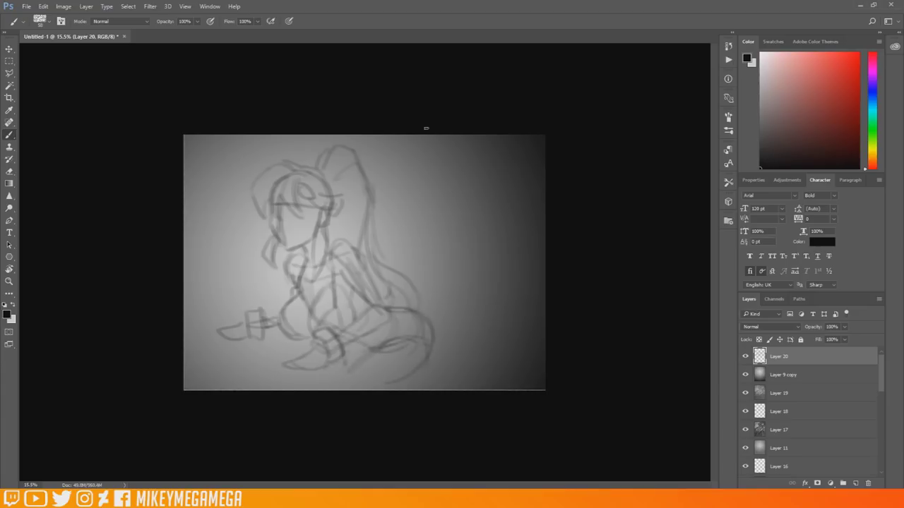
pyautogui.moveTo(268, 338); pyautogui.dragTo(301, 349)
pyautogui.moveTo(237, 319); pyautogui.dragTo(214, 323)
pyautogui.moveTo(341, 367); pyautogui.dragTo(373, 381)
# - Rough in the tall upright rifle and the small objects standing in front of the woman
pyautogui.moveTo(198, 139); pyautogui.dragTo(206, 185)
pyautogui.moveTo(212, 140); pyautogui.dragTo(230, 271)
pyautogui.moveTo(229, 273)
pyautogui.mouseDown()
pyautogui.moveTo(237, 303)
pyautogui.moveTo(253, 305)
pyautogui.mouseUp()
pyautogui.moveTo(265, 270)
pyautogui.mouseDown()
pyautogui.moveTo(227, 298)
pyautogui.moveTo(254, 269)
pyautogui.moveTo(209, 210)
pyautogui.moveTo(221, 296)
pyautogui.mouseUp()
pyautogui.moveTo(217, 255); pyautogui.dragTo(216, 286)
# - Rough in a second figure with pointed glasses in the dark area behind the woman
pyautogui.moveTo(459, 244)
pyautogui.mouseDown()
pyautogui.moveTo(456, 260)
pyautogui.moveTo(427, 255)
pyautogui.moveTo(446, 291)
pyautogui.mouseUp()
pyautogui.moveTo(422, 169); pyautogui.dragTo(408, 181)
pyautogui.moveTo(387, 142); pyautogui.dragTo(403, 176)
pyautogui.moveTo(436, 176); pyautogui.dragTo(377, 239)
pyautogui.moveTo(395, 260); pyautogui.dragTo(392, 285)
pyautogui.moveTo(497, 169); pyautogui.dragTo(457, 208)
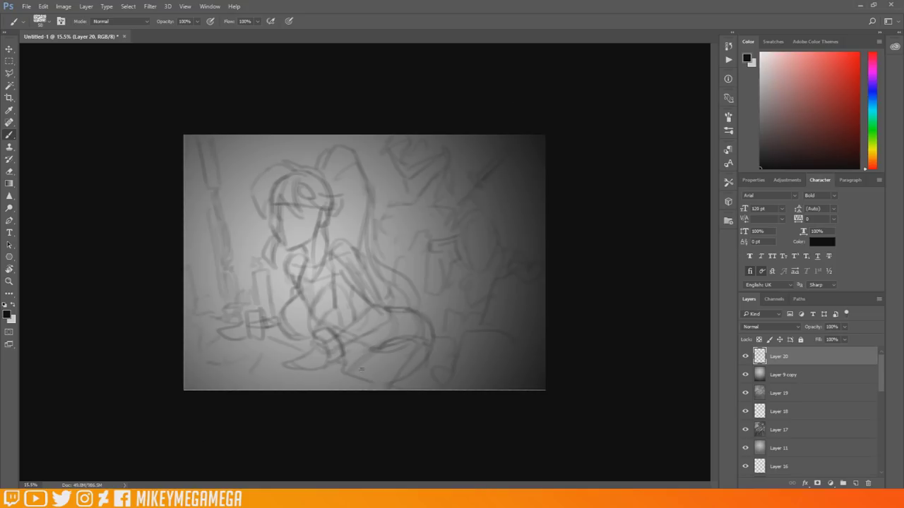
# - Set the brush size to 26 and refine the woman's hair clip, fringe strands and crown
pyautogui.rightClick(313, 195)
pyautogui.moveTo(338, 181); pyautogui.dragTo(317, 192)
pyautogui.moveTo(315, 201)
pyautogui.mouseDown()
pyautogui.moveTo(335, 213)
pyautogui.moveTo(344, 191)
pyautogui.mouseUp()
pyautogui.moveTo(302, 193); pyautogui.dragTo(295, 186)
pyautogui.moveTo(295, 182)
pyautogui.mouseDown()
pyautogui.moveTo(293, 213)
pyautogui.moveTo(277, 220)
pyautogui.moveTo(260, 212)
pyautogui.mouseUp()
pyautogui.moveTo(269, 170); pyautogui.dragTo(252, 206)
pyautogui.moveTo(262, 167); pyautogui.dragTo(310, 169)
# - Refine the hair behind the clip, the base of the ponytail, and the face profile with its open mouth
pyautogui.moveTo(309, 166); pyautogui.dragTo(330, 195)
pyautogui.moveTo(322, 151); pyautogui.dragTo(332, 174)
pyautogui.moveTo(327, 178)
pyautogui.mouseDown()
pyautogui.moveTo(346, 165)
pyautogui.moveTo(325, 167)
pyautogui.mouseUp()
pyautogui.moveTo(339, 157); pyautogui.dragTo(357, 145)
pyautogui.moveTo(271, 207)
pyautogui.mouseDown()
pyautogui.moveTo(281, 240)
pyautogui.moveTo(292, 233)
pyautogui.mouseUp()
pyautogui.moveTo(283, 233); pyautogui.dragTo(292, 243)
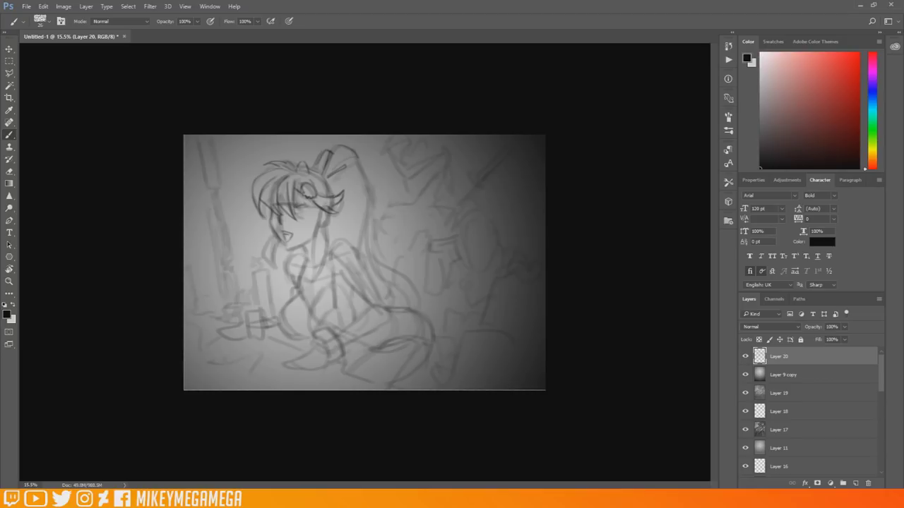
# - Refine the jaw, the loose locks beside the face and the long ponytail falling down the back
pyautogui.moveTo(287, 248)
pyautogui.mouseDown()
pyautogui.moveTo(321, 226)
pyautogui.moveTo(323, 280)
pyautogui.mouseUp()
pyautogui.moveTo(326, 231); pyautogui.dragTo(330, 263)
pyautogui.moveTo(273, 233)
pyautogui.mouseDown()
pyautogui.moveTo(281, 273)
pyautogui.moveTo(280, 259)
pyautogui.mouseUp()
pyautogui.moveTo(345, 203); pyautogui.dragTo(340, 240)
pyautogui.moveTo(361, 176); pyautogui.dragTo(352, 247)
pyautogui.moveTo(363, 204)
pyautogui.mouseDown()
pyautogui.moveTo(379, 264)
pyautogui.moveTo(417, 308)
pyautogui.mouseUp()
pyautogui.moveTo(362, 233); pyautogui.dragTo(387, 305)
pyautogui.moveTo(366, 176); pyautogui.dragTo(367, 209)
# - Refine the near arm, its glove cuff, the studded wristband and the hand resting on the table
pyautogui.moveTo(326, 239)
pyautogui.mouseDown()
pyautogui.moveTo(354, 257)
pyautogui.moveTo(370, 303)
pyautogui.mouseUp()
pyautogui.moveTo(364, 269); pyautogui.dragTo(380, 312)
pyautogui.moveTo(339, 315); pyautogui.dragTo(388, 344)
pyautogui.moveTo(386, 282); pyautogui.dragTo(390, 315)
pyautogui.moveTo(315, 326); pyautogui.dragTo(342, 354)
pyautogui.moveTo(312, 334); pyautogui.dragTo(328, 369)
pyautogui.moveTo(319, 368)
pyautogui.mouseDown()
pyautogui.moveTo(296, 378)
pyautogui.moveTo(303, 363)
pyautogui.mouseUp()
pyautogui.moveTo(319, 318); pyautogui.dragTo(323, 328)
# - Refine the chest contours, the bikini strap and the scarf around the neck
pyautogui.moveTo(334, 252); pyautogui.dragTo(329, 311)
pyautogui.moveTo(339, 308); pyautogui.dragTo(349, 323)
pyautogui.moveTo(309, 294); pyautogui.dragTo(319, 333)
pyautogui.moveTo(345, 294); pyautogui.dragTo(356, 322)
pyautogui.moveTo(292, 245); pyautogui.dragTo(300, 268)
pyautogui.moveTo(329, 224); pyautogui.dragTo(336, 240)
pyautogui.moveTo(298, 252); pyautogui.dragTo(315, 271)
pyautogui.moveTo(338, 229); pyautogui.dragTo(342, 237)
pyautogui.moveTo(286, 255)
pyautogui.mouseDown()
pyautogui.moveTo(297, 281)
pyautogui.moveTo(279, 337)
pyautogui.mouseUp()
pyautogui.moveTo(295, 270); pyautogui.dragTo(304, 282)
# - Refine the far studded wristband and hand, along with the woman's waist and hip contours
pyautogui.moveTo(247, 305); pyautogui.dragTo(263, 338)
pyautogui.moveTo(250, 313); pyautogui.dragTo(258, 321)
pyautogui.moveTo(346, 339); pyautogui.dragTo(357, 350)
pyautogui.moveTo(387, 315); pyautogui.dragTo(394, 339)
pyautogui.moveTo(358, 289); pyautogui.dragTo(363, 300)
pyautogui.moveTo(383, 344)
pyautogui.mouseDown()
pyautogui.moveTo(408, 322)
pyautogui.moveTo(403, 342)
pyautogui.mouseUp()
pyautogui.moveTo(414, 308); pyautogui.dragTo(432, 388)
pyautogui.moveTo(370, 355)
pyautogui.mouseDown()
pyautogui.moveTo(378, 380)
pyautogui.moveTo(371, 352)
pyautogui.mouseUp()
pyautogui.moveTo(227, 322); pyautogui.dragTo(246, 332)
pyautogui.moveTo(246, 339); pyautogui.dragTo(216, 345)
pyautogui.moveTo(208, 331); pyautogui.dragTo(226, 339)
# - Define the cup behind the far wristband and the lower body of the rifle
pyautogui.moveTo(254, 300)
pyautogui.mouseDown()
pyautogui.moveTo(262, 265)
pyautogui.moveTo(270, 276)
pyautogui.mouseUp()
pyautogui.moveTo(243, 304); pyautogui.dragTo(256, 288)
pyautogui.moveTo(269, 274); pyautogui.dragTo(270, 298)
pyautogui.moveTo(223, 216); pyautogui.dragTo(231, 266)
pyautogui.moveTo(237, 277); pyautogui.dragTo(241, 298)
pyautogui.moveTo(224, 232); pyautogui.dragTo(227, 254)
pyautogui.moveTo(250, 271); pyautogui.dragTo(253, 302)
# - Refine the rifle's barrel and long edges, and define the objects and table edge around its base
pyautogui.moveTo(214, 143); pyautogui.dragTo(220, 211)
pyautogui.moveTo(200, 150); pyautogui.dragTo(220, 294)
pyautogui.moveTo(237, 274)
pyautogui.mouseDown()
pyautogui.moveTo(240, 297)
pyautogui.moveTo(230, 308)
pyautogui.mouseUp()
pyautogui.moveTo(213, 296); pyautogui.dragTo(214, 305)
pyautogui.moveTo(188, 261); pyautogui.dragTo(197, 297)
pyautogui.moveTo(196, 298); pyautogui.dragTo(213, 297)
pyautogui.moveTo(267, 335); pyautogui.dragTo(283, 345)
pyautogui.moveTo(203, 332); pyautogui.dragTo(203, 358)
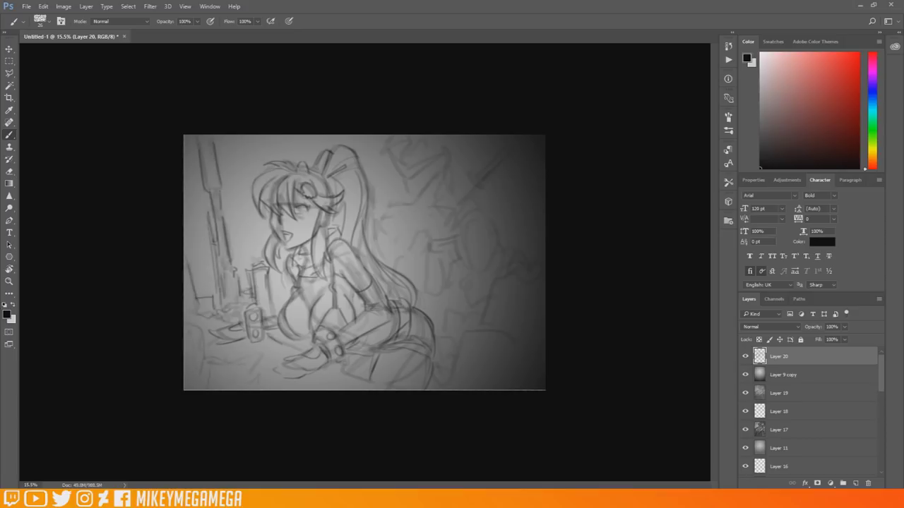
# - Refine the background figure's hand, the pointed glasses and the outline of the face
pyautogui.moveTo(462, 237); pyautogui.dragTo(449, 247)
pyautogui.moveTo(452, 245); pyautogui.dragTo(432, 251)
pyautogui.moveTo(434, 254); pyautogui.dragTo(435, 267)
pyautogui.moveTo(387, 156); pyautogui.dragTo(415, 176)
pyautogui.moveTo(416, 175)
pyautogui.mouseDown()
pyautogui.moveTo(445, 151)
pyautogui.moveTo(421, 199)
pyautogui.mouseUp()
pyautogui.moveTo(383, 141); pyautogui.dragTo(387, 160)
# - Refine the background figure's shoulders, chest, arms and the collar below the head
pyautogui.moveTo(404, 212); pyautogui.dragTo(428, 214)
pyautogui.moveTo(438, 196); pyautogui.dragTo(456, 213)
pyautogui.moveTo(374, 220); pyautogui.dragTo(396, 207)
pyautogui.moveTo(417, 233); pyautogui.dragTo(402, 262)
pyautogui.moveTo(385, 231); pyautogui.dragTo(414, 273)
pyautogui.moveTo(478, 188); pyautogui.dragTo(452, 207)
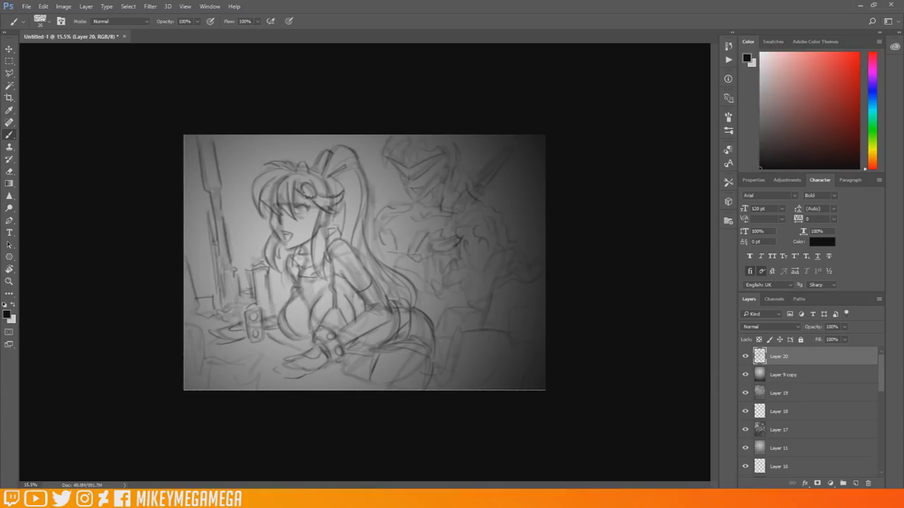
# - Add an empty layer above the sketch on Layer 20
pyautogui.scroll(3, 439, 341)
pyautogui.click(855, 484)
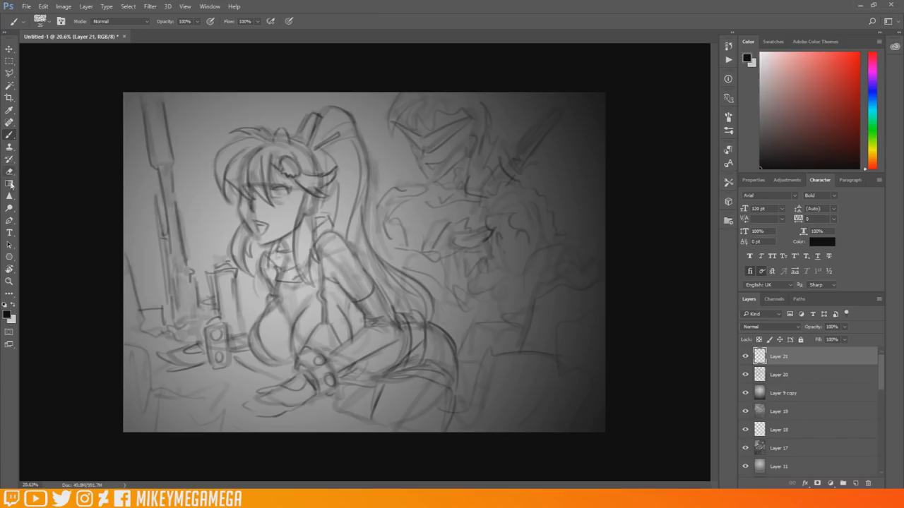
# - Fill Layer 21 with a light-to-dark grey radial gradient and rotate the canvas view to portrait orientation
pyautogui.click(9, 184)
pyautogui.moveTo(356, 208); pyautogui.dragTo(623, 428)
pyautogui.press('x')
pyautogui.moveTo(324, 212); pyautogui.dragTo(677, 424)
pyautogui.press('r')
pyautogui.moveTo(339, 125); pyautogui.dragTo(501, 236)
pyautogui.scroll(-5, 501, 236)
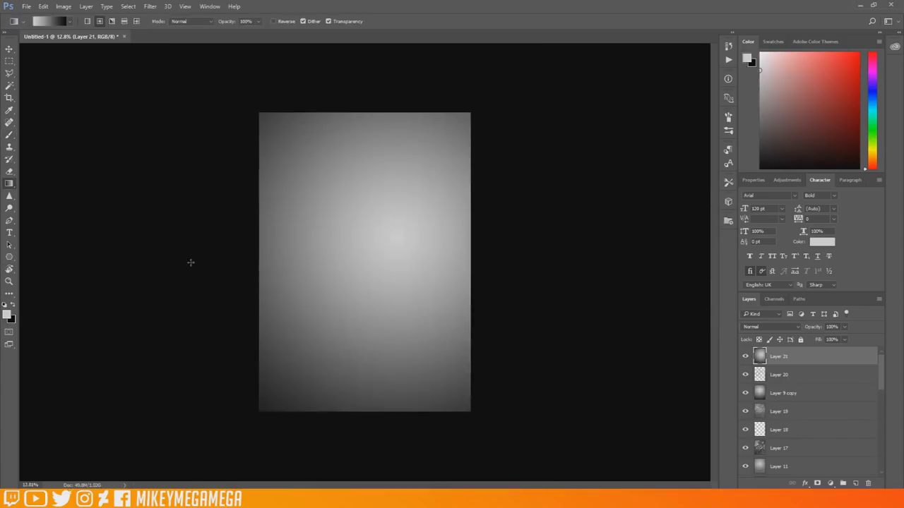
# - With a dark brush, rough in the woman's head, the side of her face and the collar line beneath it
pyautogui.click(9, 135)
pyautogui.press('x')
pyautogui.rightClick(328, 156)
pyautogui.click(423, 325)
pyautogui.moveTo(312, 179)
pyautogui.mouseDown()
pyautogui.moveTo(374, 186)
pyautogui.moveTo(353, 200)
pyautogui.mouseUp()
pyautogui.moveTo(356, 151); pyautogui.dragTo(383, 202)
pyautogui.moveTo(351, 205); pyautogui.dragTo(381, 200)
pyautogui.moveTo(361, 139)
pyautogui.mouseDown()
pyautogui.moveTo(380, 194)
pyautogui.moveTo(373, 173)
pyautogui.moveTo(322, 202)
pyautogui.moveTo(364, 205)
pyautogui.moveTo(355, 249)
pyautogui.moveTo(381, 212)
pyautogui.moveTo(302, 226)
pyautogui.moveTo(376, 211)
pyautogui.moveTo(339, 286)
pyautogui.moveTo(384, 300)
pyautogui.moveTo(360, 219)
pyautogui.mouseUp()
# - Block in the woman's rounded hips seen from behind, the tops of her thighs and the hand resting on her hip
pyautogui.moveTo(341, 345)
pyautogui.mouseDown()
pyautogui.moveTo(319, 377)
pyautogui.moveTo(360, 404)
pyautogui.mouseUp()
pyautogui.moveTo(388, 308); pyautogui.dragTo(419, 396)
pyautogui.moveTo(309, 311); pyautogui.dragTo(290, 374)
pyautogui.moveTo(312, 376); pyautogui.dragTo(343, 371)
pyautogui.moveTo(301, 315); pyautogui.dragTo(349, 318)
pyautogui.moveTo(363, 257); pyautogui.dragTo(381, 312)
pyautogui.moveTo(382, 250); pyautogui.dragTo(387, 349)
pyautogui.moveTo(400, 340); pyautogui.dragTo(404, 374)
pyautogui.moveTo(409, 325); pyautogui.dragTo(416, 364)
pyautogui.moveTo(397, 319); pyautogui.dragTo(410, 318)
# - Rough in both of the woman's arms from the shoulders down towards the hips
pyautogui.moveTo(301, 227)
pyautogui.mouseDown()
pyautogui.moveTo(278, 250)
pyautogui.moveTo(294, 230)
pyautogui.mouseUp()
pyautogui.moveTo(276, 264); pyautogui.dragTo(271, 289)
pyautogui.moveTo(296, 261); pyautogui.dragTo(288, 314)
pyautogui.moveTo(311, 245); pyautogui.dragTo(292, 265)
pyautogui.moveTo(303, 306); pyautogui.dragTo(288, 348)
pyautogui.moveTo(291, 327); pyautogui.dragTo(280, 357)
pyautogui.moveTo(378, 263); pyautogui.dragTo(400, 214)
pyautogui.moveTo(393, 240)
pyautogui.mouseDown()
pyautogui.moveTo(404, 255)
pyautogui.moveTo(397, 288)
pyautogui.mouseUp()
# - Rough in the fringe and hairline around the face, the collar and the far shoulder
pyautogui.moveTo(325, 167); pyautogui.dragTo(373, 150)
pyautogui.moveTo(337, 138)
pyautogui.mouseDown()
pyautogui.moveTo(366, 131)
pyautogui.moveTo(320, 194)
pyautogui.mouseUp()
pyautogui.moveTo(323, 199); pyautogui.dragTo(363, 212)
pyautogui.moveTo(385, 178); pyautogui.dragTo(412, 210)
pyautogui.moveTo(362, 207); pyautogui.dragTo(381, 203)
pyautogui.moveTo(302, 152); pyautogui.dragTo(316, 199)
# - Sketch the long ponytail sweeping down her back, with loose strands falling beside both arms
pyautogui.moveTo(311, 136); pyautogui.dragTo(263, 149)
pyautogui.moveTo(306, 145)
pyautogui.mouseDown()
pyautogui.moveTo(281, 175)
pyautogui.moveTo(302, 276)
pyautogui.mouseUp()
pyautogui.moveTo(271, 193); pyautogui.dragTo(302, 292)
pyautogui.moveTo(280, 121); pyautogui.dragTo(310, 132)
pyautogui.moveTo(288, 171); pyautogui.dragTo(293, 217)
pyautogui.moveTo(292, 261); pyautogui.dragTo(305, 315)
pyautogui.moveTo(346, 238)
pyautogui.mouseDown()
pyautogui.moveTo(311, 312)
pyautogui.moveTo(282, 336)
pyautogui.mouseUp()
pyautogui.moveTo(403, 272); pyautogui.dragTo(392, 284)
pyautogui.moveTo(409, 237); pyautogui.dragTo(396, 292)
# - Reinforce the rough fringe, arms and hips, and hatch the seat area
pyautogui.moveTo(319, 130); pyautogui.dragTo(378, 144)
pyautogui.moveTo(310, 333); pyautogui.dragTo(302, 372)
pyautogui.moveTo(322, 317); pyautogui.dragTo(381, 371)
pyautogui.moveTo(276, 260); pyautogui.dragTo(294, 314)
pyautogui.moveTo(385, 333); pyautogui.dragTo(390, 364)
pyautogui.moveTo(400, 257); pyautogui.dragTo(373, 324)
pyautogui.moveTo(387, 235); pyautogui.dragTo(370, 252)
# - Darken the collar under the face and strengthen the outer curve of the ponytail
pyautogui.moveTo(329, 212); pyautogui.dragTo(348, 217)
pyautogui.moveTo(333, 262)
pyautogui.mouseDown()
pyautogui.moveTo(361, 281)
pyautogui.moveTo(351, 274)
pyautogui.mouseUp()
pyautogui.moveTo(319, 206)
pyautogui.mouseDown()
pyautogui.moveTo(332, 229)
pyautogui.moveTo(381, 197)
pyautogui.mouseUp()
pyautogui.moveTo(351, 205); pyautogui.dragTo(389, 212)
pyautogui.moveTo(306, 205); pyautogui.dragTo(322, 209)
pyautogui.moveTo(355, 142)
pyautogui.mouseDown()
pyautogui.moveTo(339, 140)
pyautogui.moveTo(297, 181)
pyautogui.mouseUp()
pyautogui.moveTo(304, 144)
pyautogui.mouseDown()
pyautogui.moveTo(260, 206)
pyautogui.moveTo(255, 277)
pyautogui.mouseUp()
pyautogui.moveTo(308, 281); pyautogui.dragTo(296, 309)
# - Rough in vertical background shapes and a few loose marks in the empty space beside the woman
pyautogui.moveTo(460, 151); pyautogui.dragTo(461, 193)
pyautogui.moveTo(447, 223); pyautogui.dragTo(441, 336)
pyautogui.moveTo(456, 248); pyautogui.dragTo(457, 292)
pyautogui.moveTo(463, 290); pyautogui.dragTo(466, 355)
pyautogui.moveTo(404, 324)
pyautogui.mouseDown()
pyautogui.moveTo(428, 325)
pyautogui.moveTo(430, 299)
pyautogui.moveTo(424, 312)
pyautogui.mouseUp()
pyautogui.moveTo(430, 281); pyautogui.dragTo(430, 293)
# - Add an empty layer above the rough and refine the woman's fringe tip, brow and eye on it
pyautogui.click(856, 482)
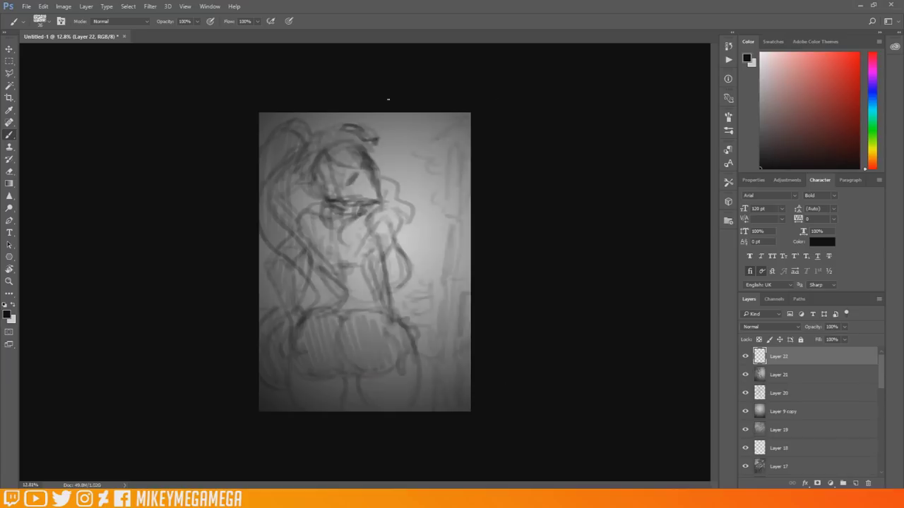
pyautogui.hotkey('ctrl', '+')
pyautogui.scroll(1, 370, 100)
pyautogui.moveTo(351, 134)
pyautogui.mouseDown()
pyautogui.moveTo(343, 144)
pyautogui.moveTo(352, 127)
pyautogui.moveTo(340, 123)
pyautogui.mouseUp()
pyautogui.moveTo(338, 123)
pyautogui.mouseDown()
pyautogui.moveTo(350, 113)
pyautogui.moveTo(377, 123)
pyautogui.moveTo(383, 137)
pyautogui.mouseUp()
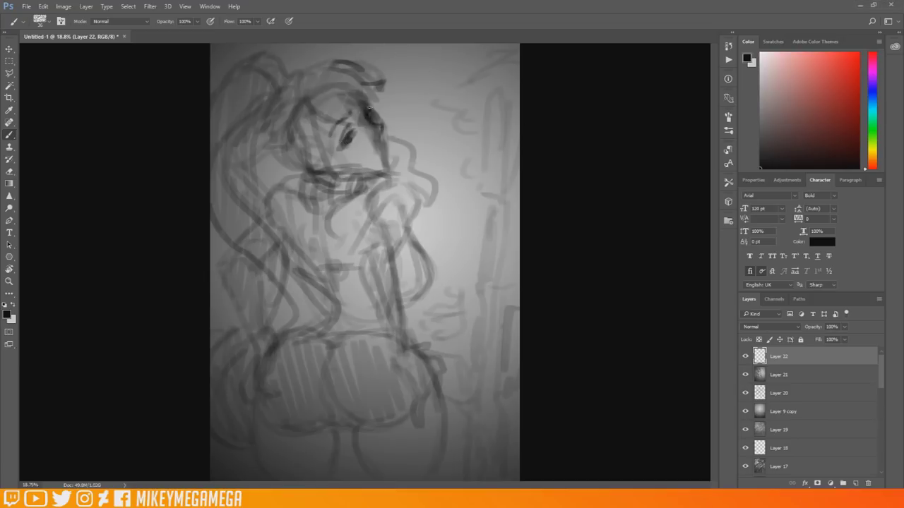
pyautogui.moveTo(368, 105)
pyautogui.mouseDown()
pyautogui.moveTo(390, 169)
pyautogui.moveTo(356, 153)
pyautogui.mouseUp()
pyautogui.moveTo(353, 150); pyautogui.dragTo(364, 140)
# - Refine the far shoulder, upper arm, elbow cuff and forearm
pyautogui.moveTo(370, 210)
pyautogui.mouseDown()
pyautogui.moveTo(412, 185)
pyautogui.moveTo(415, 219)
pyautogui.mouseUp()
pyautogui.moveTo(393, 198)
pyautogui.mouseDown()
pyautogui.moveTo(363, 261)
pyautogui.moveTo(389, 329)
pyautogui.mouseUp()
pyautogui.moveTo(400, 250); pyautogui.dragTo(392, 301)
pyautogui.moveTo(369, 225); pyautogui.dragTo(404, 257)
pyautogui.moveTo(413, 216); pyautogui.dragTo(401, 241)
# - Refine the shoulder blade lines, the near shoulder's top edge and the raised collar
pyautogui.moveTo(375, 185); pyautogui.dragTo(337, 247)
pyautogui.moveTo(289, 190); pyautogui.dragTo(322, 200)
pyautogui.moveTo(323, 209)
pyautogui.mouseDown()
pyautogui.moveTo(324, 243)
pyautogui.moveTo(342, 202)
pyautogui.mouseUp()
pyautogui.moveTo(307, 173); pyautogui.dragTo(388, 168)
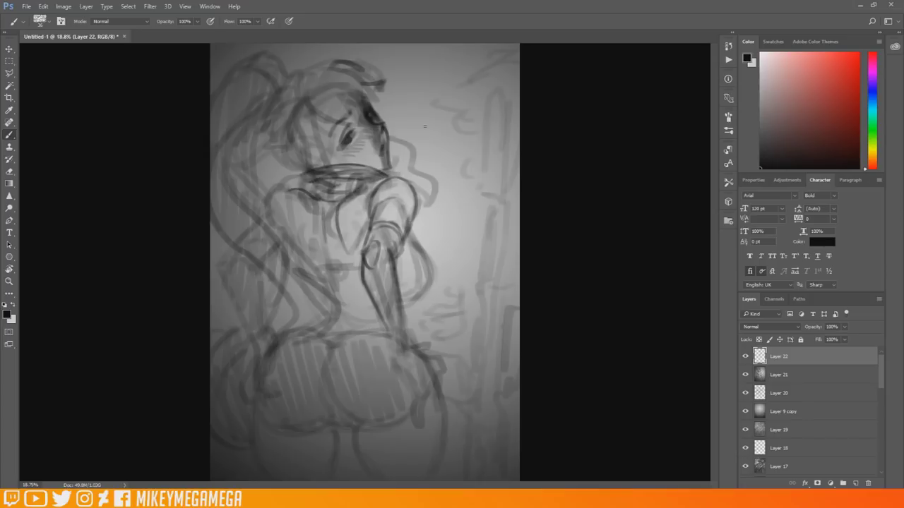
# - Define the centre line of the lower back and the hair strands hanging behind the far arm
pyautogui.moveTo(333, 268); pyautogui.dragTo(342, 333)
pyautogui.moveTo(396, 268); pyautogui.dragTo(418, 276)
pyautogui.moveTo(415, 233); pyautogui.dragTo(404, 282)
pyautogui.moveTo(398, 271); pyautogui.dragTo(422, 305)
pyautogui.moveTo(412, 231); pyautogui.dragTo(429, 291)
pyautogui.moveTo(336, 267); pyautogui.dragTo(342, 299)
# - Refine the near shoulder and the outline of the arm below it, including its upper cuff
pyautogui.moveTo(287, 205); pyautogui.dragTo(300, 245)
pyautogui.moveTo(259, 214); pyautogui.dragTo(279, 211)
pyautogui.moveTo(248, 237)
pyautogui.mouseDown()
pyautogui.moveTo(223, 267)
pyautogui.moveTo(251, 329)
pyautogui.mouseUp()
pyautogui.moveTo(255, 262); pyautogui.dragTo(264, 313)
# - Refine the hair strands framing the face, the spiky fringe and the hair beside the neck
pyautogui.moveTo(327, 117)
pyautogui.mouseDown()
pyautogui.moveTo(334, 161)
pyautogui.moveTo(354, 164)
pyautogui.mouseUp()
pyautogui.moveTo(308, 116); pyautogui.dragTo(312, 168)
pyautogui.moveTo(397, 138); pyautogui.dragTo(427, 209)
pyautogui.moveTo(296, 67); pyautogui.dragTo(364, 123)
pyautogui.moveTo(283, 109); pyautogui.dragTo(290, 135)
pyautogui.moveTo(304, 63)
pyautogui.mouseDown()
pyautogui.moveTo(356, 113)
pyautogui.moveTo(370, 97)
pyautogui.mouseUp()
pyautogui.moveTo(372, 75); pyautogui.dragTo(399, 106)
# - Refine the hair tie and the ponytail as it sweeps out and down past the waist to its tip
pyautogui.moveTo(290, 53); pyautogui.dragTo(293, 74)
pyautogui.moveTo(279, 58)
pyautogui.mouseDown()
pyautogui.moveTo(265, 126)
pyautogui.moveTo(272, 166)
pyautogui.mouseUp()
pyautogui.moveTo(270, 89); pyautogui.dragTo(212, 160)
pyautogui.moveTo(254, 116); pyautogui.dragTo(213, 193)
pyautogui.moveTo(265, 150)
pyautogui.mouseDown()
pyautogui.moveTo(216, 207)
pyautogui.moveTo(316, 326)
pyautogui.mouseUp()
pyautogui.moveTo(225, 424); pyautogui.dragTo(244, 342)
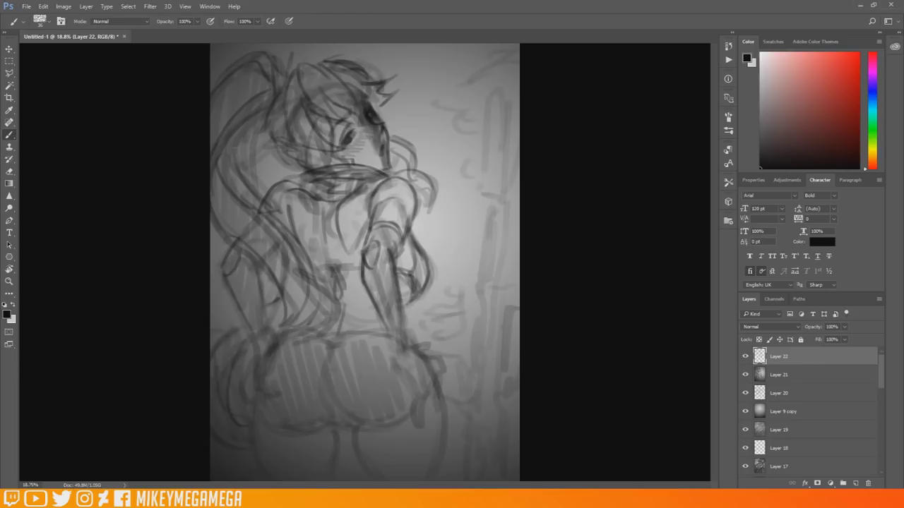
# - Refine the far wrist and hand on the hip, and outline the curves of the buttocks
pyautogui.moveTo(389, 333); pyautogui.dragTo(409, 332)
pyautogui.moveTo(414, 322); pyautogui.dragTo(380, 357)
pyautogui.moveTo(424, 376)
pyautogui.mouseDown()
pyautogui.moveTo(417, 423)
pyautogui.moveTo(447, 389)
pyautogui.mouseUp()
pyautogui.moveTo(382, 328)
pyautogui.mouseDown()
pyautogui.moveTo(332, 353)
pyautogui.moveTo(401, 426)
pyautogui.mouseUp()
pyautogui.moveTo(258, 422); pyautogui.dragTo(331, 421)
# - Refine the near hand gripping the hip, with its wrist and forearm
pyautogui.moveTo(267, 354); pyautogui.dragTo(257, 385)
pyautogui.moveTo(257, 385)
pyautogui.mouseDown()
pyautogui.moveTo(275, 394)
pyautogui.moveTo(255, 394)
pyautogui.mouseUp()
pyautogui.moveTo(267, 329)
pyautogui.mouseDown()
pyautogui.moveTo(287, 337)
pyautogui.moveTo(278, 312)
pyautogui.mouseUp()
pyautogui.moveTo(253, 276); pyautogui.dragTo(260, 294)
# - Define the inner and outer thighs, the waistband and the hair ends over the lower back
pyautogui.moveTo(335, 433); pyautogui.dragTo(332, 464)
pyautogui.moveTo(355, 435); pyautogui.dragTo(369, 474)
pyautogui.moveTo(440, 413); pyautogui.dragTo(427, 475)
pyautogui.moveTo(308, 333); pyautogui.dragTo(384, 326)
pyautogui.moveTo(338, 281); pyautogui.dragTo(339, 327)
pyautogui.scroll(-3, 507, 211)
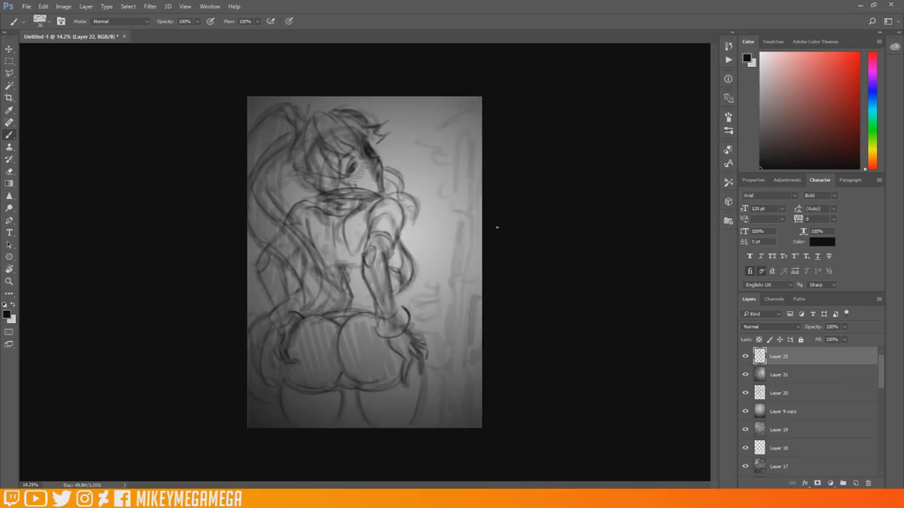
# - Select the woman's head with the lasso, transform it to adjust its shape and placement, and return to the brush
pyautogui.click(9, 74)
pyautogui.click(295, 84)
pyautogui.click(224, 169)
pyautogui.click(309, 83)
pyautogui.click(43, 6)
pyautogui.click(63, 199)
pyautogui.moveTo(421, 190); pyautogui.dragTo(413, 185)
pyautogui.moveTo(388, 162); pyautogui.dragTo(394, 164)
pyautogui.press('Return')
pyautogui.press('b')
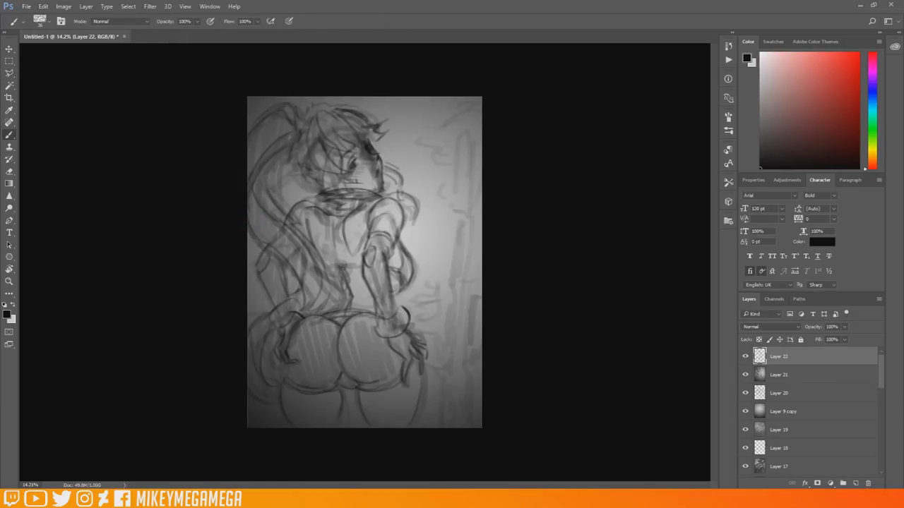
# - Add a new layer above the rough sketch, lower the opacity of Layer 22, and make the new layer active
pyautogui.click(855, 483)
pyautogui.click(780, 373)
pyautogui.moveTo(812, 327); pyautogui.dragTo(789, 327)
pyautogui.click(784, 357)
# - Choose a finer brush preset at a much smaller size and draw thin lines for the face and fringe
pyautogui.click(728, 117)
pyautogui.click(558, 198)
pyautogui.click(728, 117)
pyautogui.scroll(2, 390, 205)
pyautogui.press('[')
pyautogui.press('[')
pyautogui.press('[')
pyautogui.press('[')
pyautogui.press('[')
pyautogui.press('[')
pyautogui.scroll(2, 548, 84)
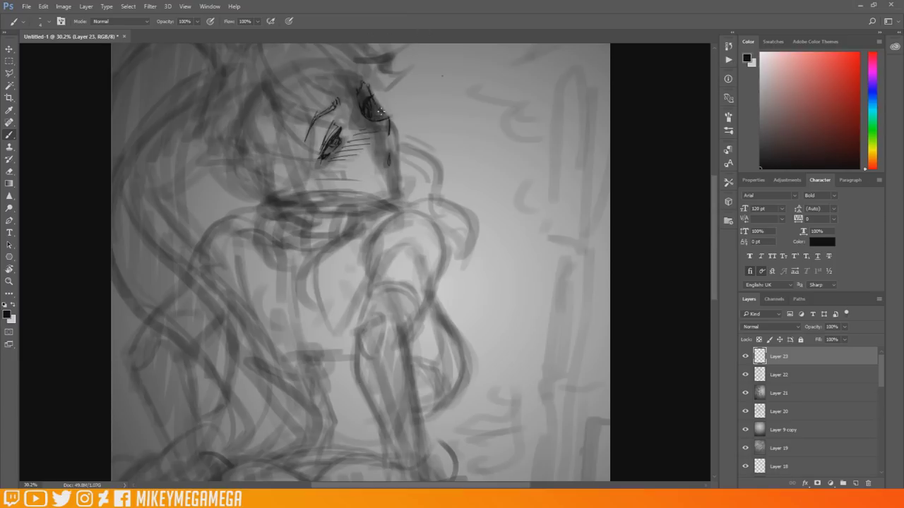
pyautogui.moveTo(266, 80); pyautogui.dragTo(339, 108)
pyautogui.moveTo(261, 49); pyautogui.dragTo(358, 100)
pyautogui.moveTo(305, 53); pyautogui.dragTo(383, 90)
pyautogui.moveTo(266, 80); pyautogui.dragTo(334, 190)
pyautogui.moveTo(281, 110); pyautogui.dragTo(276, 191)
pyautogui.moveTo(253, 72); pyautogui.dragTo(277, 145)
pyautogui.scroll(2, 337, 151)
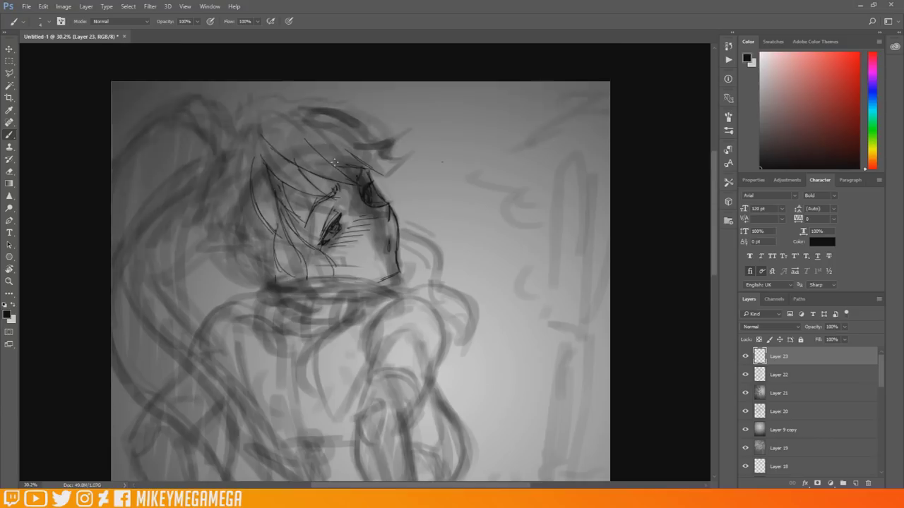
# - Draw thin lines for the hair spikes, the side of the head and the long ponytail
pyautogui.moveTo(372, 133); pyautogui.dragTo(413, 130)
pyautogui.moveTo(387, 154); pyautogui.dragTo(439, 141)
pyautogui.moveTo(382, 181); pyautogui.dragTo(395, 190)
pyautogui.moveTo(244, 134); pyautogui.dragTo(239, 164)
pyautogui.moveTo(240, 205); pyautogui.dragTo(276, 279)
pyautogui.moveTo(213, 238)
pyautogui.mouseDown()
pyautogui.moveTo(264, 274)
pyautogui.moveTo(263, 111)
pyautogui.moveTo(238, 129)
pyautogui.mouseUp()
pyautogui.moveTo(250, 92)
pyautogui.mouseDown()
pyautogui.moveTo(256, 113)
pyautogui.moveTo(212, 275)
pyautogui.moveTo(304, 339)
pyautogui.moveTo(339, 381)
pyautogui.mouseUp()
# - Refine the arm and back with thin lines and add the scarf ends fluttering behind the shoulder
pyautogui.scroll(-3, 276, 56)
pyautogui.moveTo(268, 118); pyautogui.dragTo(244, 147)
pyautogui.moveTo(353, 177)
pyautogui.mouseDown()
pyautogui.moveTo(395, 208)
pyautogui.moveTo(360, 268)
pyautogui.moveTo(395, 321)
pyautogui.moveTo(430, 334)
pyautogui.moveTo(447, 237)
pyautogui.moveTo(465, 332)
pyautogui.moveTo(441, 347)
pyautogui.mouseUp()
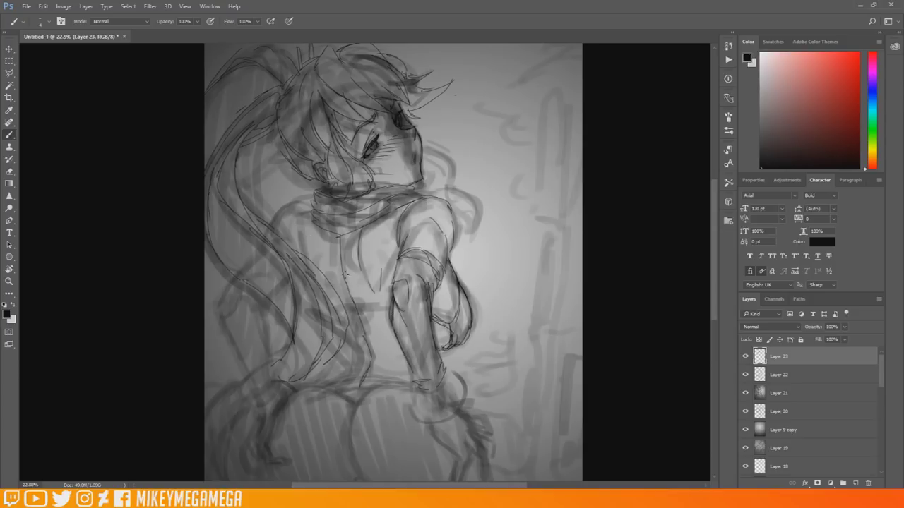
pyautogui.scroll(-3, 316, 183)
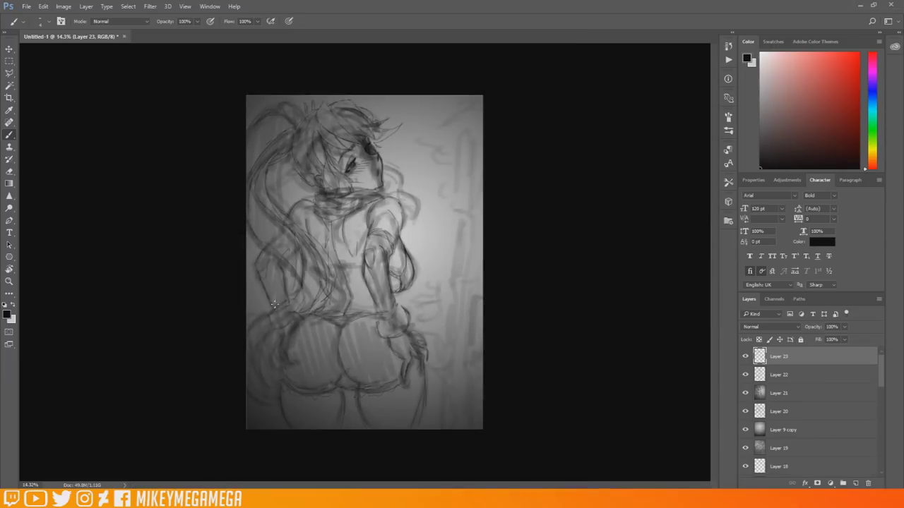
pyautogui.moveTo(385, 164); pyautogui.dragTo(412, 195)
pyautogui.moveTo(388, 173); pyautogui.dragTo(421, 224)
pyautogui.moveTo(318, 218); pyautogui.dragTo(327, 236)
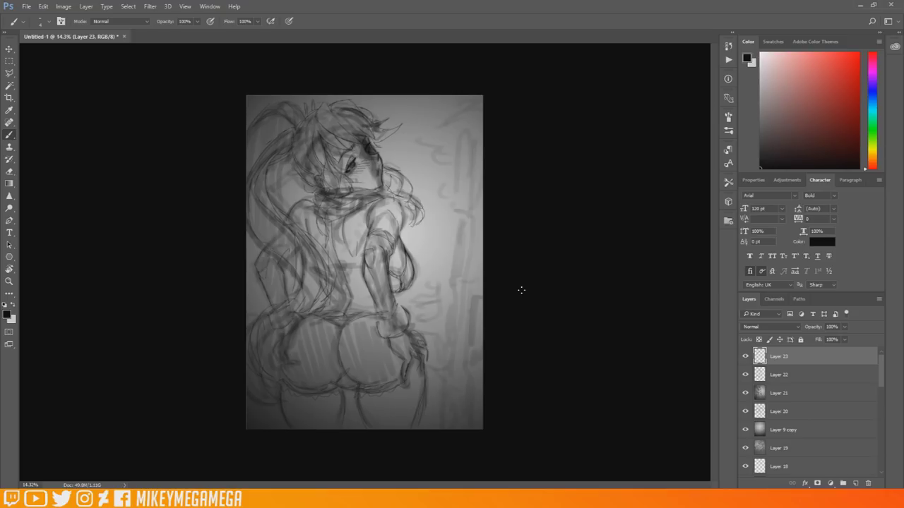
# - On Layer 21, block in the head, hair and scarf tail with flat mid-grey using a large brush
pyautogui.click(781, 392)
pyautogui.click(6, 314)
pyautogui.click(448, 259)
pyautogui.click(653, 165)
pyautogui.rightClick(310, 173)
pyautogui.doubleClick(372, 399)
pyautogui.click(6, 314)
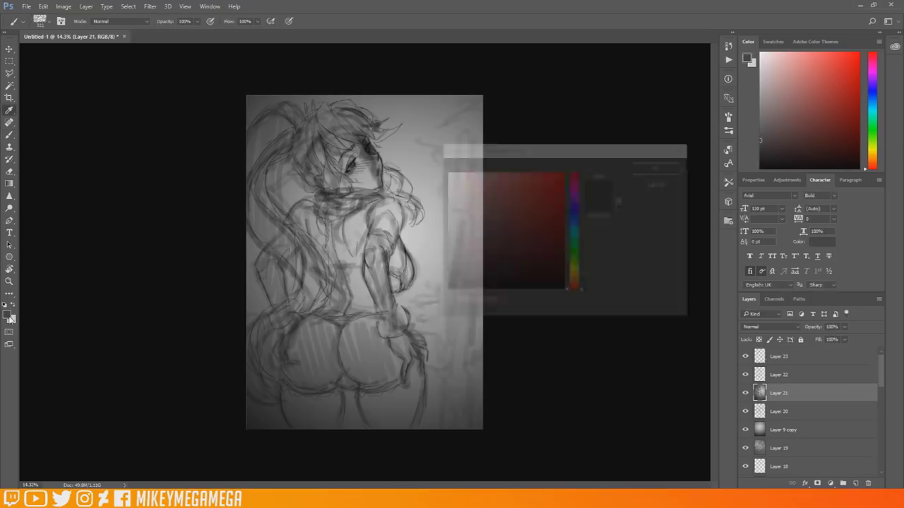
pyautogui.click(448, 245)
pyautogui.moveTo(338, 189); pyautogui.dragTo(376, 150)
pyautogui.moveTo(359, 185); pyautogui.dragTo(382, 185)
pyautogui.moveTo(300, 127); pyautogui.dragTo(309, 169)
pyautogui.moveTo(340, 106)
pyautogui.mouseDown()
pyautogui.moveTo(367, 131)
pyautogui.moveTo(374, 168)
pyautogui.mouseUp()
pyautogui.moveTo(385, 174); pyautogui.dragTo(408, 197)
# - Fill the torso, arms, legs and ponytail with the same flat mid-grey
pyautogui.moveTo(321, 197); pyautogui.dragTo(350, 230)
pyautogui.moveTo(361, 203)
pyautogui.mouseDown()
pyautogui.moveTo(366, 234)
pyautogui.moveTo(402, 285)
pyautogui.moveTo(395, 353)
pyautogui.moveTo(413, 378)
pyautogui.mouseUp()
pyautogui.moveTo(381, 322)
pyautogui.mouseDown()
pyautogui.moveTo(311, 325)
pyautogui.moveTo(293, 424)
pyautogui.mouseUp()
pyautogui.moveTo(335, 385); pyautogui.dragTo(336, 425)
pyautogui.moveTo(362, 240); pyautogui.dragTo(357, 318)
pyautogui.moveTo(346, 247)
pyautogui.mouseDown()
pyautogui.moveTo(325, 312)
pyautogui.moveTo(339, 279)
pyautogui.mouseUp()
pyautogui.moveTo(310, 205); pyautogui.dragTo(284, 341)
pyautogui.moveTo(261, 321); pyautogui.dragTo(275, 393)
pyautogui.moveTo(297, 251); pyautogui.dragTo(305, 310)
pyautogui.moveTo(312, 262); pyautogui.dragTo(324, 306)
pyautogui.moveTo(249, 184); pyautogui.dragTo(284, 137)
pyautogui.moveTo(291, 113); pyautogui.dragTo(251, 164)
pyautogui.moveTo(405, 195); pyautogui.dragTo(416, 229)
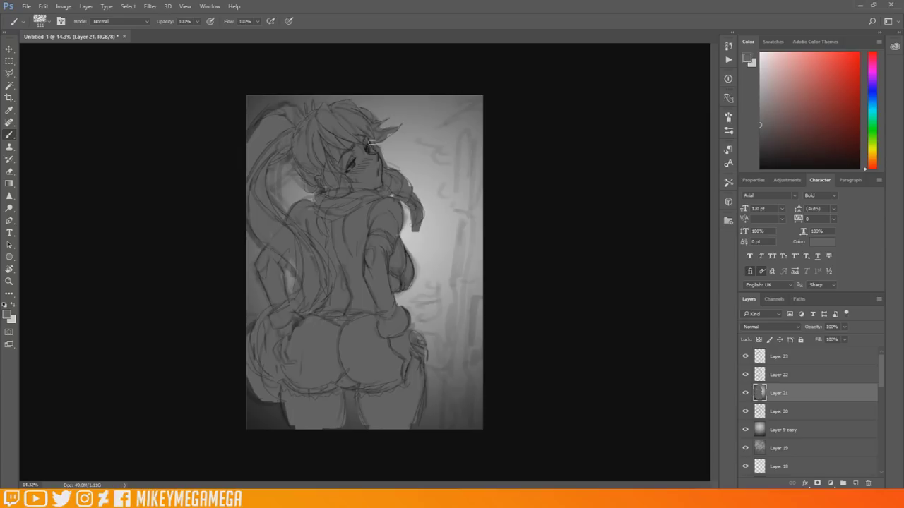
# - Paint the shorts, long gloves and back strap with a dark grey
pyautogui.click(7, 315)
pyautogui.click(440, 261)
pyautogui.click(660, 157)
pyautogui.moveTo(311, 325)
pyautogui.mouseDown()
pyautogui.moveTo(308, 388)
pyautogui.moveTo(332, 386)
pyautogui.mouseUp()
pyautogui.moveTo(342, 332)
pyautogui.mouseDown()
pyautogui.moveTo(350, 383)
pyautogui.moveTo(377, 322)
pyautogui.mouseUp()
pyautogui.moveTo(368, 332)
pyautogui.mouseDown()
pyautogui.moveTo(388, 349)
pyautogui.moveTo(394, 381)
pyautogui.mouseUp()
pyautogui.moveTo(293, 353)
pyautogui.mouseDown()
pyautogui.moveTo(262, 261)
pyautogui.moveTo(272, 247)
pyautogui.mouseUp()
pyautogui.moveTo(378, 235)
pyautogui.mouseDown()
pyautogui.moveTo(376, 266)
pyautogui.moveTo(405, 343)
pyautogui.moveTo(423, 355)
pyautogui.mouseUp()
pyautogui.moveTo(411, 260); pyautogui.dragTo(403, 286)
pyautogui.moveTo(336, 271); pyautogui.dragTo(361, 269)
# - Pick an intermediate dark grey and paint the ponytail, fringe and scarf, including its stripes and tail
pyautogui.click(7, 315)
pyautogui.click(445, 258)
pyautogui.click(658, 167)
pyautogui.moveTo(286, 153)
pyautogui.mouseDown()
pyautogui.moveTo(298, 117)
pyautogui.moveTo(263, 205)
pyautogui.moveTo(311, 314)
pyautogui.moveTo(255, 351)
pyautogui.moveTo(290, 369)
pyautogui.mouseUp()
pyautogui.moveTo(310, 133)
pyautogui.mouseDown()
pyautogui.moveTo(300, 177)
pyautogui.moveTo(342, 191)
pyautogui.mouseUp()
pyautogui.moveTo(311, 144)
pyautogui.mouseDown()
pyautogui.moveTo(328, 120)
pyautogui.moveTo(374, 135)
pyautogui.moveTo(396, 128)
pyautogui.mouseUp()
pyautogui.moveTo(389, 174); pyautogui.dragTo(416, 229)
pyautogui.moveTo(323, 201); pyautogui.dragTo(328, 222)
pyautogui.moveTo(363, 195); pyautogui.dragTo(393, 186)
# - Shade the inner thighs, the hem of the shorts, the spine and the shoulder blades with the intermediate grey
pyautogui.moveTo(366, 395); pyautogui.dragTo(367, 427)
pyautogui.moveTo(338, 394); pyautogui.dragTo(339, 427)
pyautogui.moveTo(284, 395); pyautogui.dragTo(397, 394)
pyautogui.moveTo(346, 279); pyautogui.dragTo(346, 314)
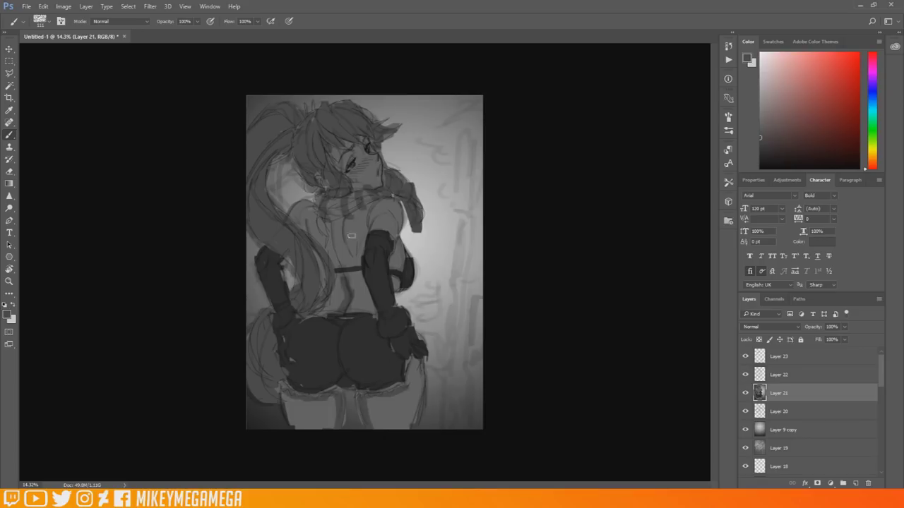
pyautogui.moveTo(353, 232); pyautogui.dragTo(357, 260)
pyautogui.moveTo(396, 286); pyautogui.dragTo(408, 261)
pyautogui.moveTo(339, 164); pyautogui.dragTo(347, 182)
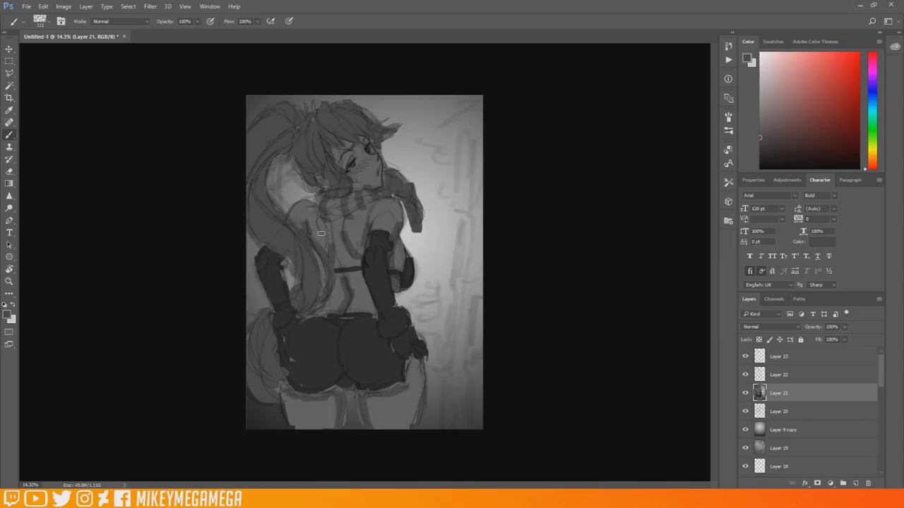
# - Swap to the light grey, reduce the brush to 34 px, and paint rim-light strokes on the fringe
pyautogui.scroll(2, 327, 235)
pyautogui.press('x')
pyautogui.press('[')
pyautogui.press('[')
pyautogui.press('[')
pyautogui.press('[')
pyautogui.press('[')
pyautogui.press('[')
pyautogui.press('[')
pyautogui.press('[')
pyautogui.moveTo(339, 69); pyautogui.dragTo(371, 100)
pyautogui.moveTo(341, 77); pyautogui.dragTo(371, 109)
pyautogui.moveTo(376, 90); pyautogui.dragTo(397, 97)
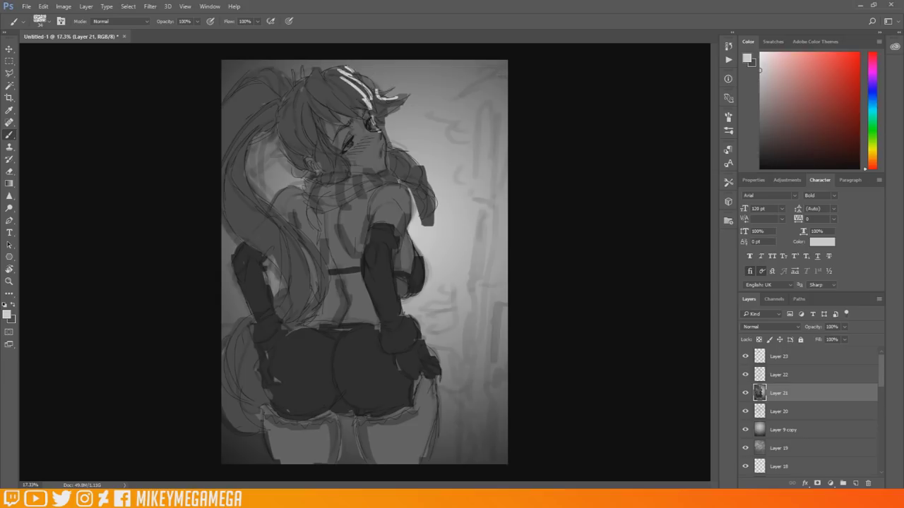
# - Paint light rim strokes along the scarf, shoulder, arms, ponytail, hand and outer thigh
pyautogui.moveTo(387, 151); pyautogui.dragTo(428, 192)
pyautogui.moveTo(279, 133); pyautogui.dragTo(288, 152)
pyautogui.moveTo(399, 185); pyautogui.dragTo(410, 221)
pyautogui.moveTo(408, 237); pyautogui.dragTo(422, 288)
pyautogui.moveTo(271, 127); pyautogui.dragTo(244, 189)
pyautogui.moveTo(268, 207); pyautogui.dragTo(292, 186)
pyautogui.moveTo(270, 68); pyautogui.dragTo(293, 85)
pyautogui.moveTo(276, 117); pyautogui.dragTo(250, 145)
pyautogui.moveTo(406, 318); pyautogui.dragTo(436, 375)
pyautogui.moveTo(425, 386); pyautogui.dragTo(427, 457)
pyautogui.moveTo(261, 259); pyautogui.dragTo(277, 309)
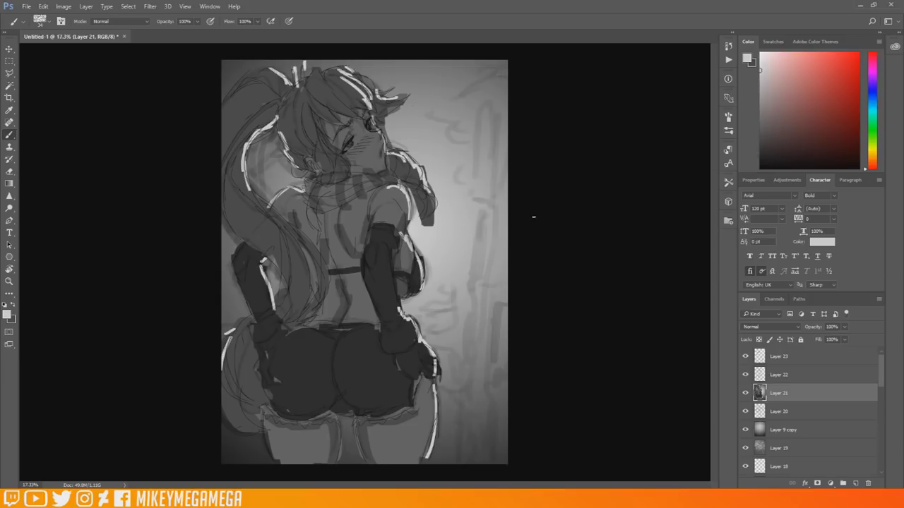
# - Sample a mid-grey from the backdrop and scribble in the distant tower and rough shapes along its base
pyautogui.press('x')
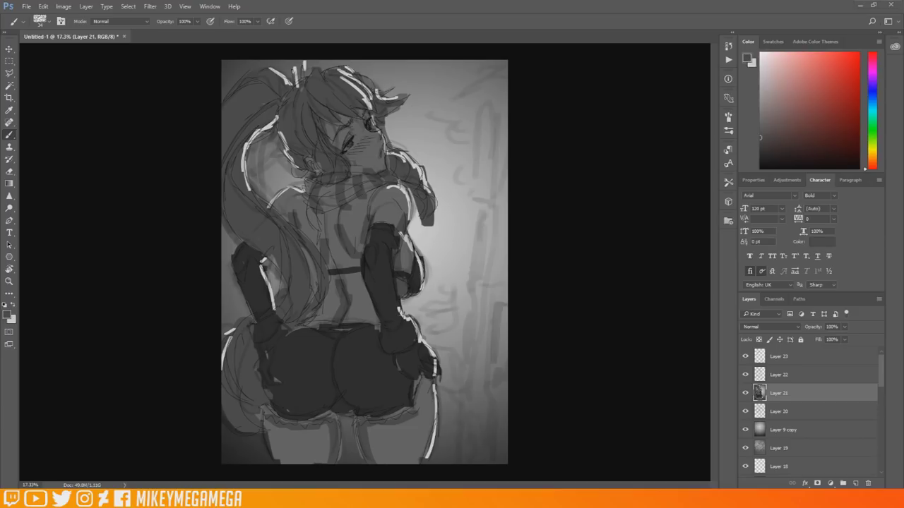
pyautogui.keyDown('alt'); pyautogui.click(479, 252); pyautogui.keyUp('alt')
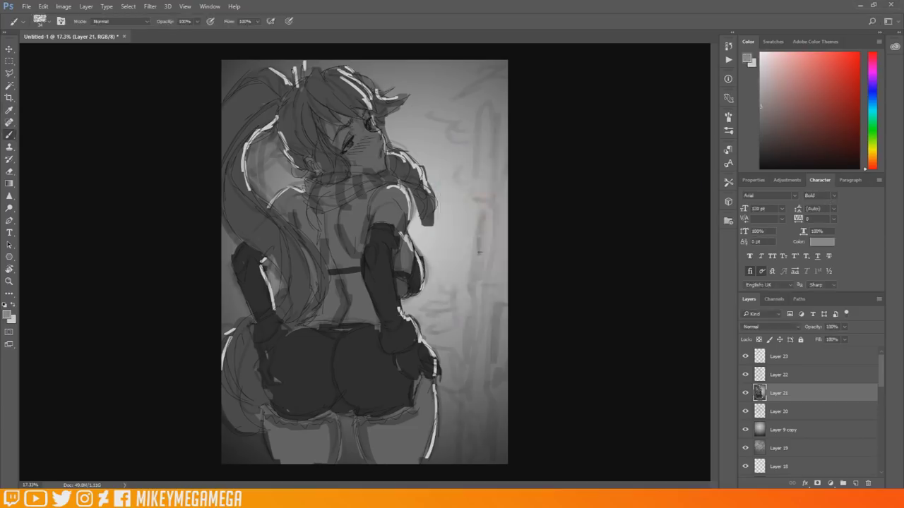
pyautogui.moveTo(484, 248)
pyautogui.mouseDown()
pyautogui.moveTo(480, 290)
pyautogui.moveTo(451, 322)
pyautogui.moveTo(468, 401)
pyautogui.mouseUp()
pyautogui.moveTo(473, 370)
pyautogui.mouseDown()
pyautogui.moveTo(448, 391)
pyautogui.moveTo(477, 403)
pyautogui.mouseUp()
pyautogui.moveTo(448, 418)
pyautogui.mouseDown()
pyautogui.moveTo(483, 439)
pyautogui.moveTo(498, 463)
pyautogui.mouseUp()
pyautogui.moveTo(493, 340); pyautogui.dragTo(506, 374)
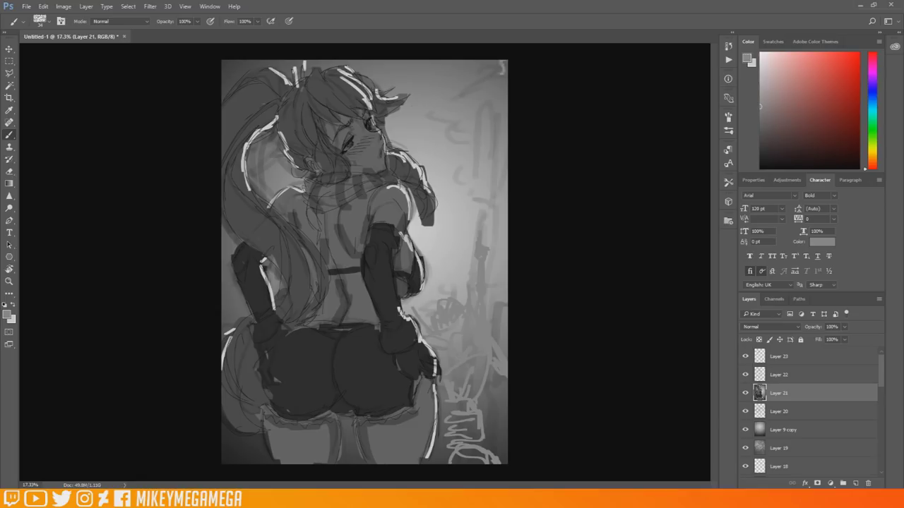
# - Switch to a darker grey and outline the roof and the pointed tower behind the figure
pyautogui.keyDown('alt'); pyautogui.keyDown('shift'); pyautogui.rightClick(432, 227); pyautogui.keyUp('shift'); pyautogui.keyUp('alt')
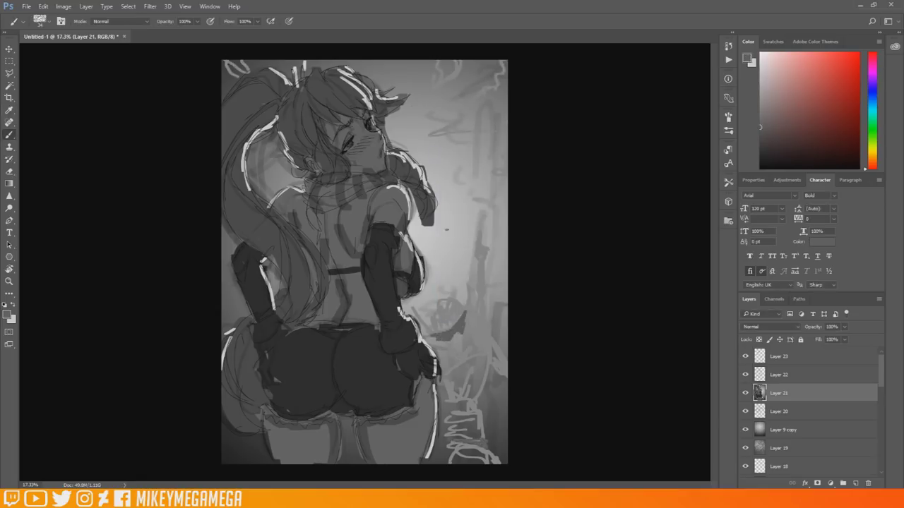
pyautogui.moveTo(455, 308); pyautogui.dragTo(427, 336)
pyautogui.moveTo(473, 319)
pyautogui.mouseDown()
pyautogui.moveTo(445, 352)
pyautogui.moveTo(484, 279)
pyautogui.moveTo(479, 228)
pyautogui.mouseUp()
pyautogui.moveTo(486, 342)
pyautogui.mouseDown()
pyautogui.moveTo(466, 375)
pyautogui.moveTo(473, 412)
pyautogui.mouseUp()
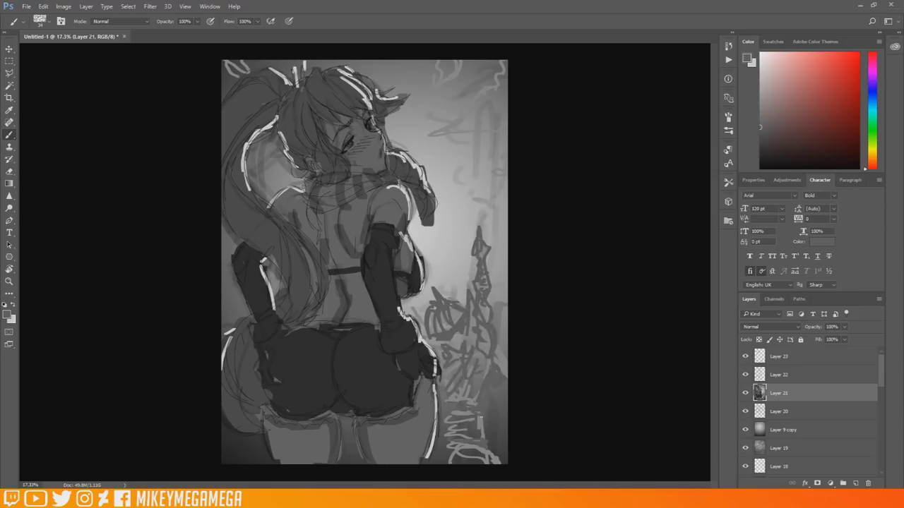
# - Add darker detail strokes to the tower's spire and walls, the neighbouring roof and the ground below
pyautogui.moveTo(459, 310)
pyautogui.mouseDown()
pyautogui.moveTo(431, 332)
pyautogui.moveTo(494, 353)
pyautogui.mouseUp()
pyautogui.moveTo(497, 281); pyautogui.dragTo(487, 323)
pyautogui.moveTo(476, 236); pyautogui.dragTo(489, 296)
pyautogui.moveTo(482, 349); pyautogui.dragTo(461, 374)
pyautogui.moveTo(442, 352)
pyautogui.mouseDown()
pyautogui.moveTo(465, 393)
pyautogui.moveTo(448, 414)
pyautogui.mouseUp()
pyautogui.moveTo(448, 414); pyautogui.dragTo(488, 447)
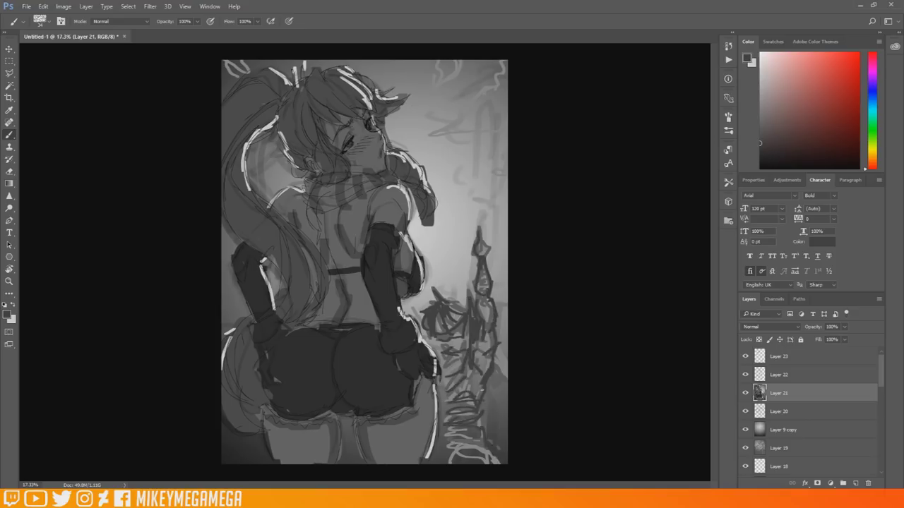
# - Add a Multiply layer above Layer 23 and brush mid-grey shading over the backdrop with a large pressure-opacity brush
pyautogui.scroll(-3, 483, 390)
pyautogui.click(812, 357)
pyautogui.click(855, 483)
pyautogui.click(771, 327)
pyautogui.click(762, 164)
pyautogui.click(7, 315)
pyautogui.click(445, 236)
pyautogui.click(657, 167)
pyautogui.click(210, 21)
pyautogui.moveTo(434, 304)
pyautogui.mouseDown()
pyautogui.moveTo(441, 353)
pyautogui.moveTo(423, 395)
pyautogui.moveTo(452, 409)
pyautogui.moveTo(435, 323)
pyautogui.moveTo(466, 381)
pyautogui.moveTo(467, 333)
pyautogui.mouseUp()
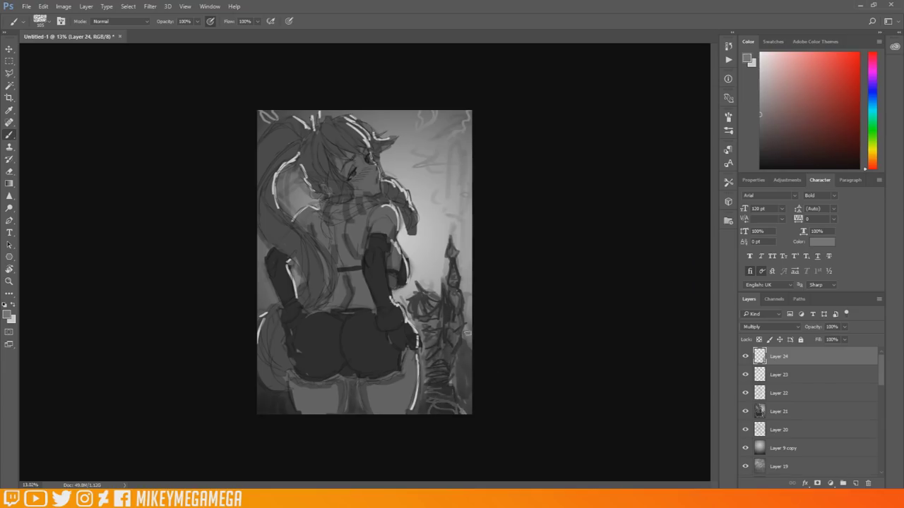
pyautogui.moveTo(425, 164)
pyautogui.mouseDown()
pyautogui.moveTo(434, 118)
pyautogui.moveTo(478, 188)
pyautogui.mouseUp()
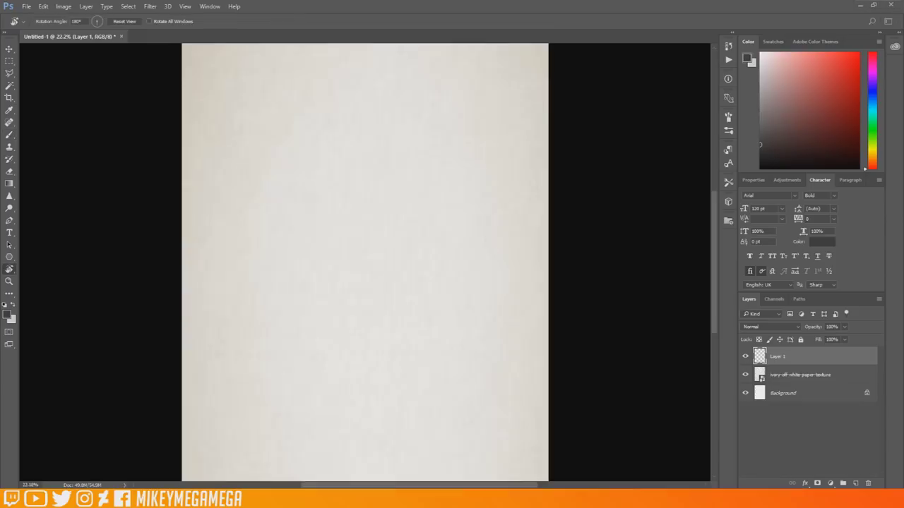
# - On Layer 1 of the blank paper-texture canvas, rough out a new figure's head, hair, torso and hips with broad brush strokes
pyautogui.hotkey('ctrl', '-')
pyautogui.press('b')
pyautogui.moveTo(323, 136)
pyautogui.mouseDown()
pyautogui.moveTo(299, 128)
pyautogui.moveTo(355, 160)
pyautogui.moveTo(386, 260)
pyautogui.moveTo(289, 230)
pyautogui.moveTo(324, 267)
pyautogui.moveTo(355, 369)
pyautogui.moveTo(432, 469)
pyautogui.mouseUp()
pyautogui.moveTo(322, 187)
pyautogui.mouseDown()
pyautogui.moveTo(301, 149)
pyautogui.moveTo(357, 198)
pyautogui.moveTo(294, 278)
pyautogui.moveTo(329, 264)
pyautogui.moveTo(367, 373)
pyautogui.moveTo(365, 343)
pyautogui.moveTo(271, 441)
pyautogui.moveTo(448, 459)
pyautogui.moveTo(441, 471)
pyautogui.mouseUp()
pyautogui.moveTo(314, 130)
pyautogui.mouseDown()
pyautogui.moveTo(282, 173)
pyautogui.moveTo(328, 121)
pyautogui.moveTo(313, 106)
pyautogui.moveTo(346, 148)
pyautogui.moveTo(406, 62)
pyautogui.moveTo(432, 84)
pyautogui.mouseUp()
pyautogui.moveTo(301, 324)
pyautogui.mouseDown()
pyautogui.moveTo(304, 300)
pyautogui.moveTo(286, 284)
pyautogui.moveTo(297, 374)
pyautogui.moveTo(365, 265)
pyautogui.mouseUp()
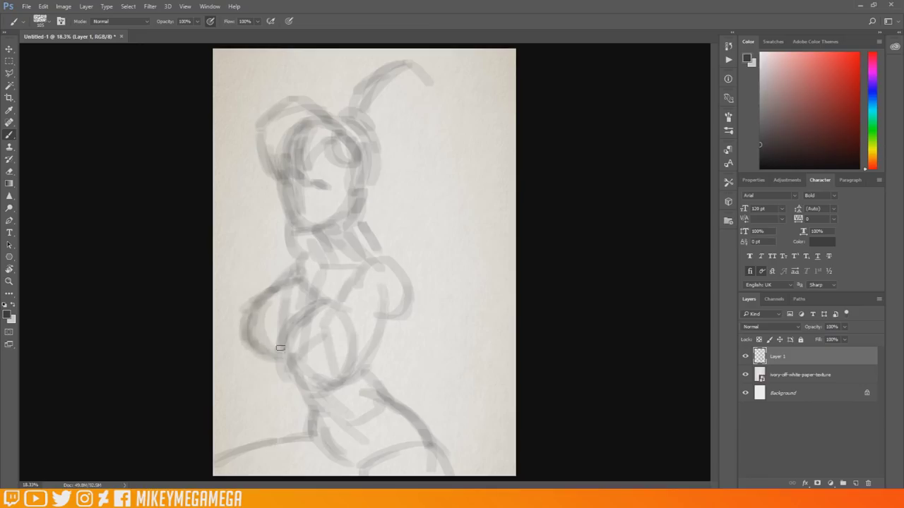
# - Rough in the figure's raised arm and open hand with spread fingers beside the head using broad strokes
pyautogui.moveTo(239, 329); pyautogui.dragTo(380, 358)
pyautogui.moveTo(406, 175); pyautogui.dragTo(428, 257)
pyautogui.moveTo(409, 207)
pyautogui.mouseDown()
pyautogui.moveTo(445, 164)
pyautogui.moveTo(419, 171)
pyautogui.moveTo(486, 151)
pyautogui.mouseUp()
pyautogui.moveTo(444, 184)
pyautogui.mouseDown()
pyautogui.moveTo(445, 210)
pyautogui.moveTo(493, 129)
pyautogui.moveTo(452, 202)
pyautogui.mouseUp()
pyautogui.moveTo(505, 177)
pyautogui.mouseDown()
pyautogui.moveTo(460, 208)
pyautogui.moveTo(449, 256)
pyautogui.mouseUp()
pyautogui.moveTo(408, 198)
pyautogui.mouseDown()
pyautogui.moveTo(401, 210)
pyautogui.moveTo(439, 258)
pyautogui.mouseUp()
pyautogui.moveTo(387, 237)
pyautogui.mouseDown()
pyautogui.moveTo(408, 286)
pyautogui.moveTo(357, 274)
pyautogui.mouseUp()
pyautogui.moveTo(400, 288)
pyautogui.mouseDown()
pyautogui.moveTo(379, 341)
pyautogui.moveTo(407, 286)
pyautogui.mouseUp()
# - Block in the high, arching hair shape behind the head with broad strokes
pyautogui.moveTo(418, 78); pyautogui.dragTo(375, 120)
pyautogui.moveTo(376, 131); pyautogui.dragTo(405, 182)
pyautogui.moveTo(421, 78); pyautogui.dragTo(453, 142)
# - Rough out the long diagonal weapon and the arm holding it on the other side of the figure
pyautogui.moveTo(286, 240); pyautogui.dragTo(290, 264)
pyautogui.moveTo(221, 134); pyautogui.dragTo(288, 254)
pyautogui.moveTo(217, 105); pyautogui.dragTo(260, 181)
pyautogui.moveTo(219, 57); pyautogui.dragTo(258, 135)
pyautogui.moveTo(216, 181); pyautogui.dragTo(254, 242)
pyautogui.moveTo(265, 255); pyautogui.dragTo(239, 304)
pyautogui.moveTo(245, 310); pyautogui.dragTo(282, 345)
# - Strengthen the waist contours and add belt lines across the figure's hips
pyautogui.moveTo(382, 331); pyautogui.dragTo(393, 403)
pyautogui.moveTo(309, 416); pyautogui.dragTo(351, 461)
pyautogui.moveTo(373, 441); pyautogui.dragTo(446, 431)
pyautogui.moveTo(381, 457); pyautogui.dragTo(449, 449)
pyautogui.moveTo(299, 433); pyautogui.dragTo(331, 458)
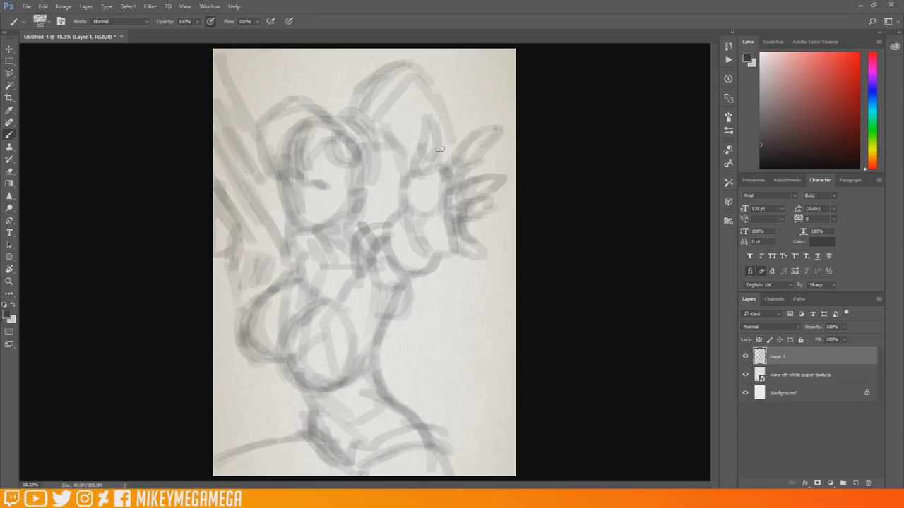
# - Extend the hair in long sweeping strokes behind the raised hand and back towards the torso
pyautogui.moveTo(410, 127); pyautogui.dragTo(427, 146)
pyautogui.moveTo(462, 270); pyautogui.dragTo(466, 348)
pyautogui.moveTo(371, 129); pyautogui.dragTo(416, 150)
pyautogui.moveTo(367, 81)
pyautogui.mouseDown()
pyautogui.moveTo(430, 105)
pyautogui.moveTo(512, 195)
pyautogui.mouseUp()
pyautogui.moveTo(511, 248)
pyautogui.mouseDown()
pyautogui.moveTo(481, 306)
pyautogui.moveTo(417, 332)
pyautogui.mouseUp()
pyautogui.moveTo(493, 102); pyautogui.dragTo(455, 142)
pyautogui.moveTo(509, 275)
pyautogui.mouseDown()
pyautogui.moveTo(399, 349)
pyautogui.moveTo(427, 307)
pyautogui.mouseUp()
# - Add large curved shapes behind the waist and hip in the lower corner of the canvas
pyautogui.moveTo(212, 353); pyautogui.dragTo(254, 449)
pyautogui.moveTo(297, 364); pyautogui.dragTo(221, 473)
pyautogui.moveTo(215, 409); pyautogui.dragTo(275, 474)
# - Reduce the brush size and sketch finer facial features, jaw lines and hair strands around the face
pyautogui.rightClick(378, 156)
pyautogui.moveTo(390, 176); pyautogui.dragTo(372, 176)
pyautogui.click(200, 242)
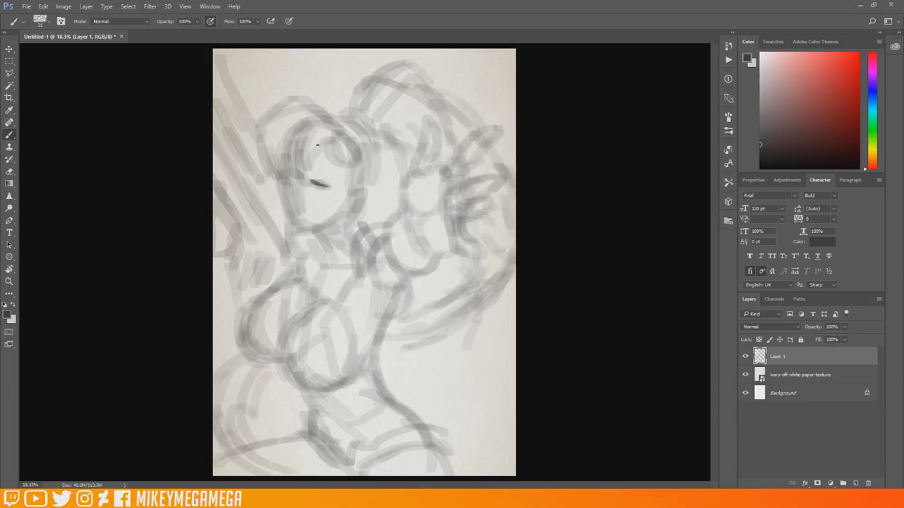
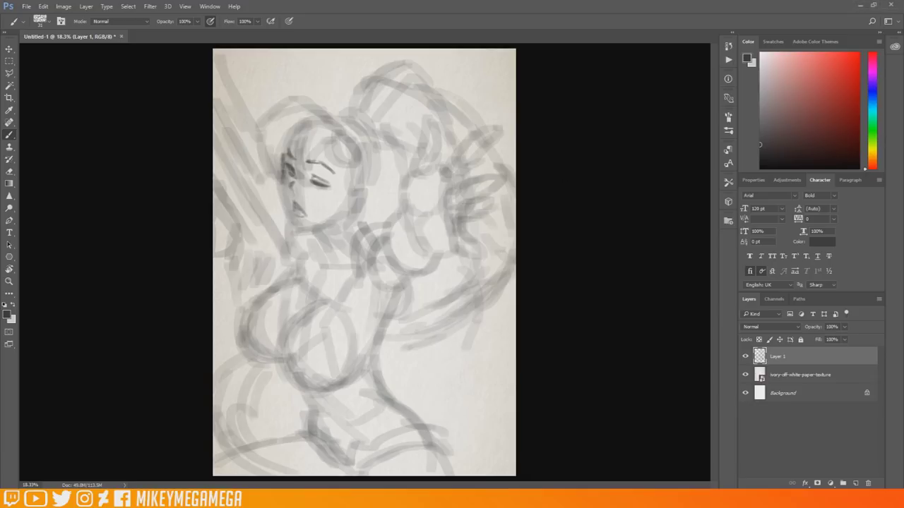
pyautogui.moveTo(349, 170); pyautogui.dragTo(316, 215)
pyautogui.moveTo(351, 171); pyautogui.dragTo(326, 243)
pyautogui.moveTo(349, 190); pyautogui.dragTo(326, 221)
pyautogui.moveTo(338, 216); pyautogui.dragTo(325, 306)
pyautogui.moveTo(316, 246); pyautogui.dragTo(350, 281)
pyautogui.moveTo(359, 180); pyautogui.dragTo(324, 244)
pyautogui.moveTo(318, 141)
pyautogui.mouseDown()
pyautogui.moveTo(300, 177)
pyautogui.moveTo(269, 141)
pyautogui.moveTo(311, 109)
pyautogui.moveTo(357, 113)
pyautogui.moveTo(422, 71)
pyautogui.moveTo(398, 124)
pyautogui.moveTo(432, 123)
pyautogui.moveTo(458, 227)
pyautogui.moveTo(431, 205)
pyautogui.moveTo(413, 226)
pyautogui.moveTo(388, 225)
pyautogui.moveTo(371, 260)
pyautogui.mouseUp()
# - Draw finer lines over the neck, shoulders, chest, waist and thigh of the rough figure
pyautogui.moveTo(381, 206); pyautogui.dragTo(346, 240)
pyautogui.moveTo(318, 239); pyautogui.dragTo(297, 279)
pyautogui.moveTo(347, 272); pyautogui.dragTo(354, 236)
pyautogui.moveTo(356, 282)
pyautogui.mouseDown()
pyautogui.moveTo(389, 329)
pyautogui.moveTo(311, 367)
pyautogui.mouseUp()
pyautogui.moveTo(332, 261)
pyautogui.mouseDown()
pyautogui.moveTo(353, 377)
pyautogui.moveTo(283, 392)
pyautogui.mouseUp()
pyautogui.moveTo(297, 265)
pyautogui.mouseDown()
pyautogui.moveTo(243, 346)
pyautogui.moveTo(267, 294)
pyautogui.mouseUp()
pyautogui.moveTo(389, 292)
pyautogui.mouseDown()
pyautogui.moveTo(372, 389)
pyautogui.moveTo(304, 437)
pyautogui.moveTo(423, 418)
pyautogui.moveTo(360, 471)
pyautogui.mouseUp()
pyautogui.moveTo(342, 431); pyautogui.dragTo(240, 466)
# - Define the raised hand's fingers and the edges of the long diagonal weapon with thinner strokes
pyautogui.moveTo(452, 152); pyautogui.dragTo(494, 131)
pyautogui.moveTo(466, 173); pyautogui.dragTo(502, 162)
pyautogui.moveTo(470, 204); pyautogui.dragTo(502, 182)
pyautogui.moveTo(472, 233); pyautogui.dragTo(497, 201)
pyautogui.moveTo(444, 251); pyautogui.dragTo(473, 240)
pyautogui.moveTo(216, 65); pyautogui.dragTo(277, 210)
pyautogui.moveTo(214, 120); pyautogui.dragTo(262, 216)
pyautogui.moveTo(214, 196); pyautogui.dragTo(249, 255)
pyautogui.moveTo(217, 217)
pyautogui.mouseDown()
pyautogui.moveTo(233, 273)
pyautogui.moveTo(264, 303)
pyautogui.mouseUp()
# - Hide Layer 1, add a new layer above it, and sketch a new figure's oval head, jaw and ear
pyautogui.click(745, 357)
pyautogui.click(855, 483)
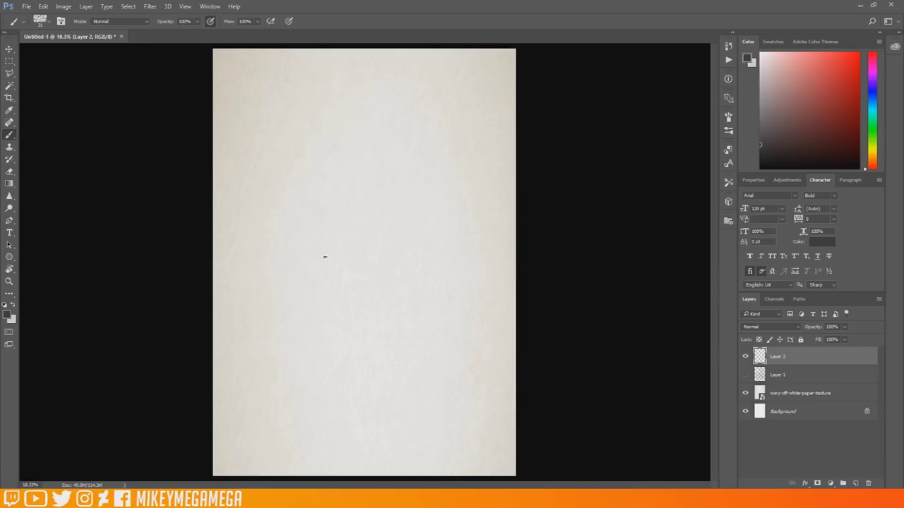
pyautogui.moveTo(391, 132); pyautogui.dragTo(389, 212)
pyautogui.moveTo(404, 115); pyautogui.dragTo(377, 199)
pyautogui.moveTo(359, 134)
pyautogui.mouseDown()
pyautogui.moveTo(405, 115)
pyautogui.moveTo(382, 214)
pyautogui.moveTo(448, 189)
pyautogui.mouseUp()
pyautogui.moveTo(393, 221); pyautogui.dragTo(452, 200)
pyautogui.moveTo(481, 120); pyautogui.dragTo(447, 188)
pyautogui.moveTo(487, 152); pyautogui.dragTo(461, 175)
pyautogui.moveTo(457, 181); pyautogui.dragTo(434, 236)
# - Sketch the spiky tufts beside the new figure's head and the collar under the chin
pyautogui.moveTo(346, 148); pyautogui.dragTo(299, 188)
pyautogui.moveTo(333, 157)
pyautogui.mouseDown()
pyautogui.moveTo(312, 199)
pyautogui.moveTo(344, 216)
pyautogui.mouseUp()
pyautogui.moveTo(345, 182); pyautogui.dragTo(377, 242)
pyautogui.moveTo(379, 244); pyautogui.dragTo(428, 248)
pyautogui.moveTo(324, 167); pyautogui.dragTo(357, 172)
# - Rough out the new figure's shoulder, torso sides and hip contours with light lines
pyautogui.moveTo(443, 247); pyautogui.dragTo(459, 297)
pyautogui.moveTo(499, 242); pyautogui.dragTo(509, 300)
pyautogui.moveTo(363, 256); pyautogui.dragTo(345, 339)
pyautogui.moveTo(326, 259); pyautogui.dragTo(318, 335)
pyautogui.moveTo(445, 282); pyautogui.dragTo(449, 336)
pyautogui.moveTo(349, 393)
pyautogui.mouseDown()
pyautogui.moveTo(344, 375)
pyautogui.moveTo(338, 424)
pyautogui.mouseUp()
pyautogui.moveTo(337, 417); pyautogui.dragTo(243, 462)
pyautogui.moveTo(487, 434); pyautogui.dragTo(494, 466)
# - Construct the chest with rounded forms and crossing guide lines over the torso
pyautogui.moveTo(341, 250)
pyautogui.mouseDown()
pyautogui.moveTo(368, 290)
pyautogui.moveTo(345, 338)
pyautogui.mouseUp()
pyautogui.moveTo(436, 307); pyautogui.dragTo(428, 349)
pyautogui.moveTo(367, 301); pyautogui.dragTo(389, 405)
pyautogui.moveTo(415, 278); pyautogui.dragTo(442, 319)
pyautogui.moveTo(336, 259); pyautogui.dragTo(279, 288)
pyautogui.moveTo(301, 274)
pyautogui.mouseDown()
pyautogui.moveTo(301, 352)
pyautogui.moveTo(432, 390)
pyautogui.mouseUp()
pyautogui.moveTo(339, 341); pyautogui.dragTo(386, 406)
pyautogui.moveTo(290, 356); pyautogui.dragTo(318, 359)
pyautogui.moveTo(335, 256); pyautogui.dragTo(309, 351)
pyautogui.moveTo(406, 322); pyautogui.dragTo(351, 375)
pyautogui.moveTo(432, 250); pyautogui.dragTo(409, 311)
# - Sketch the hips and upper thighs, and place the lowered arm and hand resting by the hip
pyautogui.moveTo(350, 412)
pyautogui.mouseDown()
pyautogui.moveTo(403, 464)
pyautogui.moveTo(480, 428)
pyautogui.mouseUp()
pyautogui.moveTo(414, 474); pyautogui.dragTo(477, 456)
pyautogui.moveTo(336, 424); pyautogui.dragTo(384, 475)
pyautogui.moveTo(475, 384)
pyautogui.mouseDown()
pyautogui.moveTo(490, 373)
pyautogui.moveTo(511, 410)
pyautogui.mouseUp()
pyautogui.moveTo(477, 308); pyautogui.dragTo(514, 341)
pyautogui.moveTo(503, 260); pyautogui.dragTo(507, 272)
# - Sketch the raised fist gripping a sword and the long, wrapped handle above it
pyautogui.moveTo(256, 182); pyautogui.dragTo(270, 187)
pyautogui.moveTo(233, 189); pyautogui.dragTo(216, 218)
pyautogui.moveTo(238, 212)
pyautogui.mouseDown()
pyautogui.moveTo(254, 201)
pyautogui.moveTo(277, 238)
pyautogui.mouseUp()
pyautogui.moveTo(275, 244); pyautogui.dragTo(229, 260)
pyautogui.moveTo(253, 119); pyautogui.dragTo(244, 164)
pyautogui.moveTo(261, 92); pyautogui.dragTo(276, 189)
pyautogui.moveTo(230, 62); pyautogui.dragTo(240, 149)
pyautogui.moveTo(236, 62)
pyautogui.mouseDown()
pyautogui.moveTo(253, 85)
pyautogui.moveTo(268, 181)
pyautogui.mouseUp()
# - Draw the raised arm's forearm and sleeve, and add the long upright shape between the sword and head
pyautogui.moveTo(264, 252)
pyautogui.mouseDown()
pyautogui.moveTo(281, 278)
pyautogui.moveTo(216, 315)
pyautogui.mouseUp()
pyautogui.moveTo(230, 340); pyautogui.dragTo(236, 375)
pyautogui.moveTo(248, 326); pyautogui.dragTo(282, 394)
pyautogui.moveTo(315, 207); pyautogui.dragTo(306, 259)
pyautogui.moveTo(297, 185); pyautogui.dragTo(305, 239)
pyautogui.moveTo(286, 99); pyautogui.dragTo(289, 147)
pyautogui.moveTo(289, 58); pyautogui.dragTo(291, 74)
pyautogui.moveTo(291, 73); pyautogui.dragTo(296, 124)
pyautogui.moveTo(310, 59); pyautogui.dragTo(315, 134)
# - Refine the fingers, knuckles and wrist of the fist gripping the sword
pyautogui.moveTo(240, 140); pyautogui.dragTo(251, 196)
pyautogui.moveTo(248, 196)
pyautogui.mouseDown()
pyautogui.moveTo(235, 213)
pyautogui.moveTo(263, 236)
pyautogui.mouseUp()
pyautogui.moveTo(257, 213); pyautogui.dragTo(253, 242)
pyautogui.moveTo(220, 229); pyautogui.dragTo(231, 218)
pyautogui.moveTo(217, 210)
pyautogui.mouseDown()
pyautogui.moveTo(228, 200)
pyautogui.moveTo(264, 242)
pyautogui.mouseUp()
pyautogui.moveTo(267, 212); pyautogui.dragTo(263, 232)
pyautogui.moveTo(274, 244); pyautogui.dragTo(260, 257)
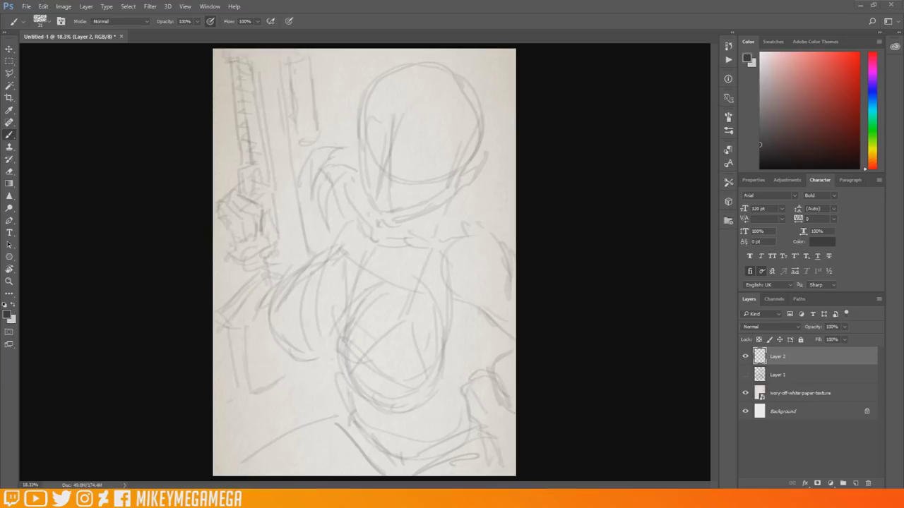
# - Sketch the torso's side contours from the armpit down to the waist and hips
pyautogui.moveTo(474, 308); pyautogui.dragTo(444, 362)
pyautogui.moveTo(382, 416); pyautogui.dragTo(392, 437)
pyautogui.moveTo(446, 373); pyautogui.dragTo(467, 391)
pyautogui.moveTo(477, 401); pyautogui.dragTo(498, 420)
pyautogui.moveTo(501, 424)
pyautogui.mouseDown()
pyautogui.moveTo(490, 437)
pyautogui.moveTo(509, 468)
pyautogui.mouseUp()
pyautogui.moveTo(339, 398); pyautogui.dragTo(334, 418)
pyautogui.moveTo(332, 415); pyautogui.dragTo(347, 434)
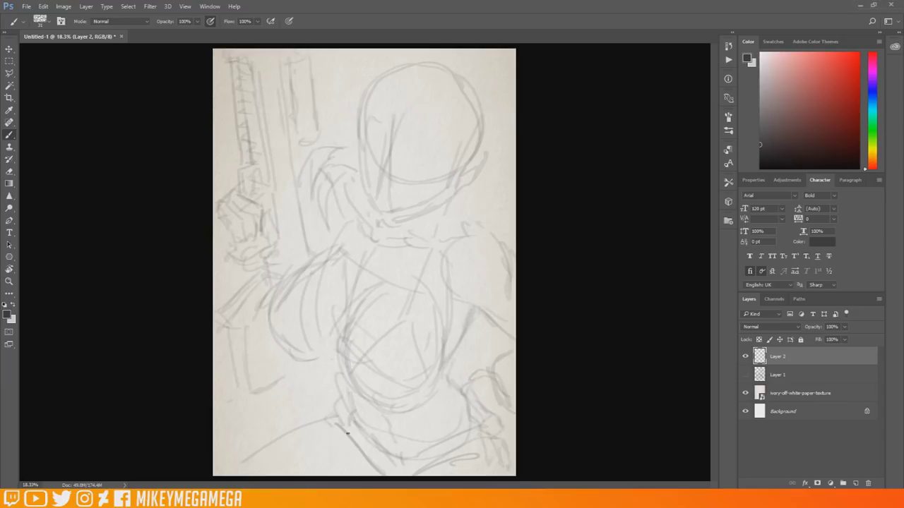
# - Rough in a thick scarf wrapped around the neck, with folds curving down onto the upper chest
pyautogui.moveTo(362, 206); pyautogui.dragTo(377, 224)
pyautogui.moveTo(362, 185)
pyautogui.mouseDown()
pyautogui.moveTo(345, 212)
pyautogui.moveTo(456, 225)
pyautogui.mouseUp()
pyautogui.moveTo(466, 182); pyautogui.dragTo(471, 203)
pyautogui.moveTo(472, 203); pyautogui.dragTo(391, 250)
pyautogui.moveTo(339, 212); pyautogui.dragTo(409, 275)
pyautogui.moveTo(468, 185); pyautogui.dragTo(424, 267)
pyautogui.moveTo(360, 178); pyautogui.dragTo(337, 208)
# - Sketch the eye guideline, the round ornament on the forehead, and the hair framing the face
pyautogui.moveTo(372, 139); pyautogui.dragTo(411, 159)
pyautogui.moveTo(418, 118)
pyautogui.mouseDown()
pyautogui.moveTo(423, 95)
pyautogui.moveTo(428, 131)
pyautogui.mouseUp()
pyautogui.moveTo(389, 88); pyautogui.dragTo(380, 154)
pyautogui.moveTo(364, 108); pyautogui.dragTo(371, 161)
pyautogui.moveTo(399, 76)
pyautogui.mouseDown()
pyautogui.moveTo(414, 97)
pyautogui.moveTo(346, 145)
pyautogui.mouseUp()
pyautogui.moveTo(329, 90); pyautogui.dragTo(325, 117)
pyautogui.moveTo(349, 67); pyautogui.dragTo(300, 132)
pyautogui.moveTo(320, 116); pyautogui.dragTo(340, 165)
# - Rough in the ear area and the spiky hair strands at the back and crown of the head
pyautogui.moveTo(452, 146); pyautogui.dragTo(465, 175)
pyautogui.moveTo(466, 169); pyautogui.dragTo(506, 159)
pyautogui.moveTo(509, 120); pyautogui.dragTo(467, 126)
pyautogui.moveTo(463, 56); pyautogui.dragTo(423, 73)
pyautogui.moveTo(488, 116); pyautogui.dragTo(464, 69)
pyautogui.moveTo(452, 57); pyautogui.dragTo(477, 67)
pyautogui.moveTo(501, 123); pyautogui.dragTo(513, 141)
pyautogui.moveTo(500, 166); pyautogui.dragTo(508, 176)
# - Sketch curved cloth folds across the hip and thigh, and add short construction lines around the raised weapon
pyautogui.moveTo(255, 396); pyautogui.dragTo(326, 369)
pyautogui.moveTo(283, 385)
pyautogui.mouseDown()
pyautogui.moveTo(251, 472)
pyautogui.moveTo(334, 387)
pyautogui.mouseUp()
pyautogui.moveTo(239, 410); pyautogui.dragTo(216, 425)
pyautogui.moveTo(253, 60); pyautogui.dragTo(241, 127)
pyautogui.moveTo(236, 146); pyautogui.dragTo(216, 152)
pyautogui.moveTo(256, 82); pyautogui.dragTo(251, 118)
pyautogui.moveTo(238, 65); pyautogui.dragTo(216, 73)
# - Draw the facial features with dark half-closed eyes, eyebrows, nose and a slight smile
pyautogui.moveTo(407, 158); pyautogui.dragTo(430, 162)
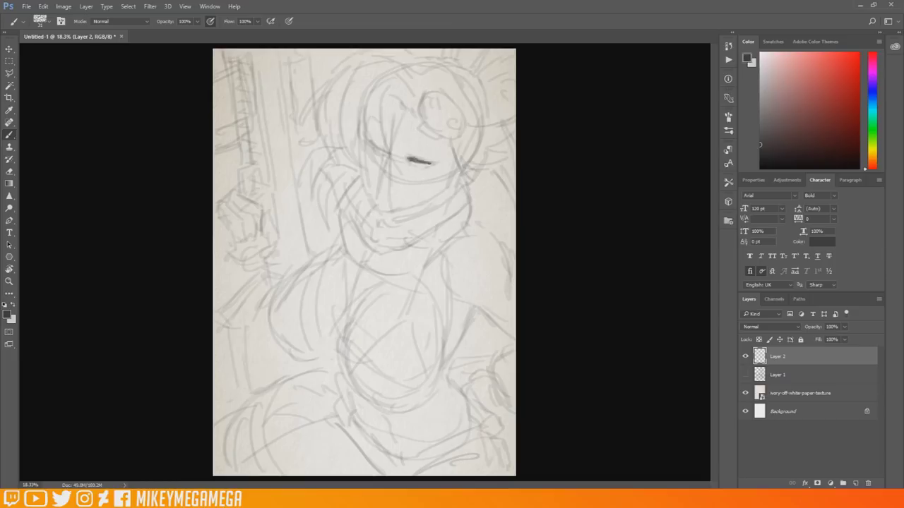
pyautogui.moveTo(433, 145); pyautogui.dragTo(446, 149)
pyautogui.moveTo(385, 133); pyautogui.dragTo(368, 128)
pyautogui.moveTo(373, 144); pyautogui.dragTo(376, 148)
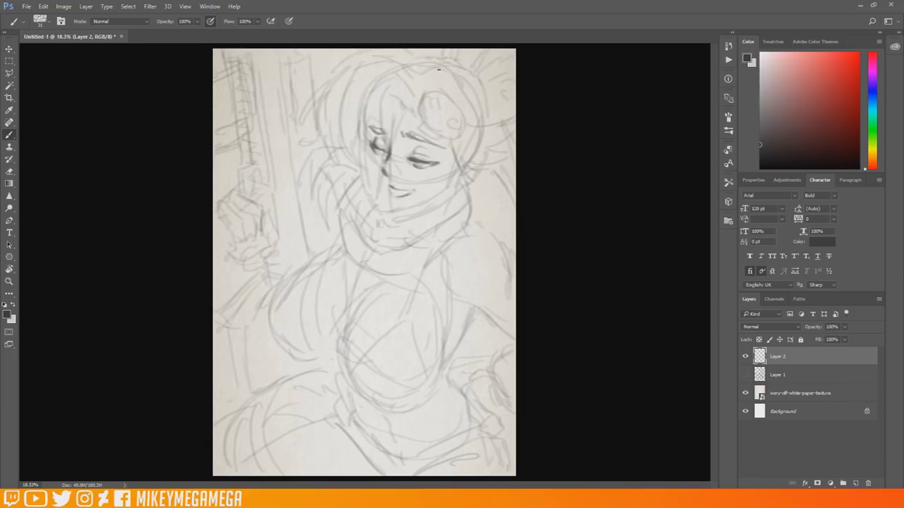
# - Define the face and jaw contour and the scarf's upper edge beneath the chin
pyautogui.moveTo(368, 110)
pyautogui.mouseDown()
pyautogui.moveTo(368, 175)
pyautogui.moveTo(392, 213)
pyautogui.mouseUp()
pyautogui.moveTo(432, 192); pyautogui.dragTo(466, 204)
pyautogui.moveTo(390, 211); pyautogui.dragTo(446, 194)
pyautogui.moveTo(399, 211); pyautogui.dragTo(467, 182)
# - Draw long, wavy side locks falling from beside the ear over the shoulder
pyautogui.moveTo(453, 147); pyautogui.dragTo(453, 173)
pyautogui.moveTo(452, 167); pyautogui.dragTo(440, 244)
pyautogui.moveTo(446, 225); pyautogui.dragTo(435, 266)
pyautogui.moveTo(457, 165); pyautogui.dragTo(466, 293)
pyautogui.moveTo(482, 263); pyautogui.dragTo(461, 291)
pyautogui.moveTo(449, 229); pyautogui.dragTo(437, 295)
pyautogui.moveTo(451, 200); pyautogui.dragTo(435, 272)
pyautogui.moveTo(485, 260); pyautogui.dragTo(469, 273)
pyautogui.moveTo(472, 186)
pyautogui.mouseDown()
pyautogui.moveTo(459, 267)
pyautogui.moveTo(515, 148)
pyautogui.mouseUp()
# - Draw the spiky tufts behind the head and define the skull ornament and its headband
pyautogui.moveTo(483, 151); pyautogui.dragTo(516, 116)
pyautogui.moveTo(428, 108)
pyautogui.mouseDown()
pyautogui.moveTo(423, 94)
pyautogui.moveTo(459, 132)
pyautogui.mouseUp()
pyautogui.moveTo(425, 113)
pyautogui.mouseDown()
pyautogui.moveTo(423, 125)
pyautogui.moveTo(449, 132)
pyautogui.moveTo(516, 129)
pyautogui.mouseUp()
pyautogui.moveTo(475, 126); pyautogui.dragTo(518, 114)
pyautogui.moveTo(428, 72)
pyautogui.mouseDown()
pyautogui.moveTo(402, 61)
pyautogui.moveTo(411, 113)
pyautogui.mouseUp()
# - Darken the long fringe strands crossing the face and the sweeping hair beside it
pyautogui.moveTo(400, 81); pyautogui.dragTo(385, 151)
pyautogui.moveTo(395, 100); pyautogui.dragTo(416, 173)
pyautogui.moveTo(404, 69)
pyautogui.mouseDown()
pyautogui.moveTo(370, 148)
pyautogui.moveTo(357, 157)
pyautogui.mouseUp()
pyautogui.moveTo(377, 91); pyautogui.dragTo(339, 162)
pyautogui.moveTo(404, 63); pyautogui.dragTo(337, 158)
pyautogui.moveTo(349, 107); pyautogui.dragTo(326, 164)
pyautogui.moveTo(378, 56); pyautogui.dragTo(319, 151)
# - Define the crown of the head and add spiky hair strands fanning out above it
pyautogui.moveTo(337, 65)
pyautogui.mouseDown()
pyautogui.moveTo(429, 51)
pyautogui.moveTo(446, 68)
pyautogui.mouseUp()
pyautogui.moveTo(430, 61)
pyautogui.mouseDown()
pyautogui.moveTo(481, 89)
pyautogui.moveTo(489, 120)
pyautogui.mouseUp()
pyautogui.moveTo(482, 50); pyautogui.dragTo(467, 71)
pyautogui.moveTo(457, 49); pyautogui.dragTo(454, 61)
pyautogui.moveTo(507, 52)
pyautogui.mouseDown()
pyautogui.moveTo(479, 72)
pyautogui.moveTo(488, 82)
pyautogui.mouseUp()
# - Refine the scarf's outer contour and inner folds around the neck
pyautogui.moveTo(476, 182); pyautogui.dragTo(469, 230)
pyautogui.moveTo(455, 199); pyautogui.dragTo(385, 223)
pyautogui.moveTo(393, 195)
pyautogui.mouseDown()
pyautogui.moveTo(377, 222)
pyautogui.moveTo(353, 214)
pyautogui.mouseUp()
pyautogui.moveTo(372, 180)
pyautogui.mouseDown()
pyautogui.moveTo(343, 219)
pyautogui.moveTo(374, 273)
pyautogui.mouseUp()
pyautogui.moveTo(443, 225); pyautogui.dragTo(397, 249)
pyautogui.moveTo(427, 261); pyautogui.dragTo(399, 276)
pyautogui.moveTo(349, 216); pyautogui.dragTo(384, 252)
pyautogui.moveTo(397, 195)
pyautogui.mouseDown()
pyautogui.moveTo(367, 224)
pyautogui.moveTo(398, 198)
pyautogui.mouseUp()
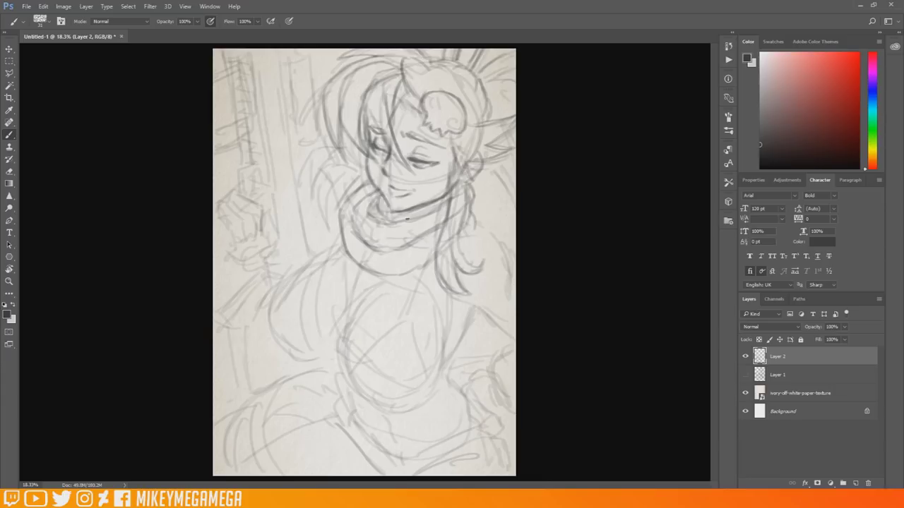
# - Refine the shoulder, the lowered arm, and the knuckles and fingers of the hand on the hip
pyautogui.moveTo(480, 307); pyautogui.dragTo(514, 338)
pyautogui.moveTo(512, 247); pyautogui.dragTo(501, 268)
pyautogui.moveTo(511, 350)
pyautogui.mouseDown()
pyautogui.moveTo(490, 381)
pyautogui.moveTo(510, 394)
pyautogui.moveTo(488, 381)
pyautogui.mouseUp()
pyautogui.moveTo(507, 398); pyautogui.dragTo(509, 401)
pyautogui.moveTo(503, 346); pyautogui.dragTo(514, 353)
pyautogui.moveTo(487, 381)
pyautogui.mouseDown()
pyautogui.moveTo(466, 423)
pyautogui.moveTo(509, 429)
pyautogui.mouseUp()
pyautogui.moveTo(487, 371)
pyautogui.mouseDown()
pyautogui.moveTo(461, 394)
pyautogui.moveTo(484, 418)
pyautogui.mouseUp()
pyautogui.moveTo(466, 234)
pyautogui.mouseDown()
pyautogui.moveTo(509, 268)
pyautogui.moveTo(499, 281)
pyautogui.mouseUp()
# - Define the chest contours and the edges and straps of the top on the lowered-arm side
pyautogui.moveTo(457, 304)
pyautogui.mouseDown()
pyautogui.moveTo(481, 343)
pyautogui.moveTo(432, 380)
pyautogui.mouseUp()
pyautogui.moveTo(408, 285); pyautogui.dragTo(343, 367)
pyautogui.moveTo(442, 293); pyautogui.dragTo(426, 355)
pyautogui.moveTo(344, 360); pyautogui.dragTo(372, 368)
pyautogui.moveTo(403, 322); pyautogui.dragTo(346, 374)
pyautogui.moveTo(406, 323); pyautogui.dragTo(422, 384)
pyautogui.moveTo(346, 373); pyautogui.dragTo(373, 404)
pyautogui.moveTo(352, 381)
pyautogui.mouseDown()
pyautogui.moveTo(413, 413)
pyautogui.moveTo(426, 387)
pyautogui.mouseUp()
pyautogui.moveTo(400, 288); pyautogui.dragTo(419, 328)
pyautogui.moveTo(407, 257); pyautogui.dragTo(435, 319)
# - Define the chest contour on the raised-arm side and the strands beside the scarf
pyautogui.moveTo(296, 288)
pyautogui.mouseDown()
pyautogui.moveTo(325, 357)
pyautogui.moveTo(341, 253)
pyautogui.moveTo(277, 285)
pyautogui.moveTo(296, 356)
pyautogui.moveTo(326, 355)
pyautogui.mouseUp()
pyautogui.moveTo(355, 278); pyautogui.dragTo(349, 318)
pyautogui.moveTo(292, 276)
pyautogui.mouseDown()
pyautogui.moveTo(344, 257)
pyautogui.moveTo(325, 185)
pyautogui.mouseUp()
pyautogui.moveTo(361, 173); pyautogui.dragTo(326, 204)
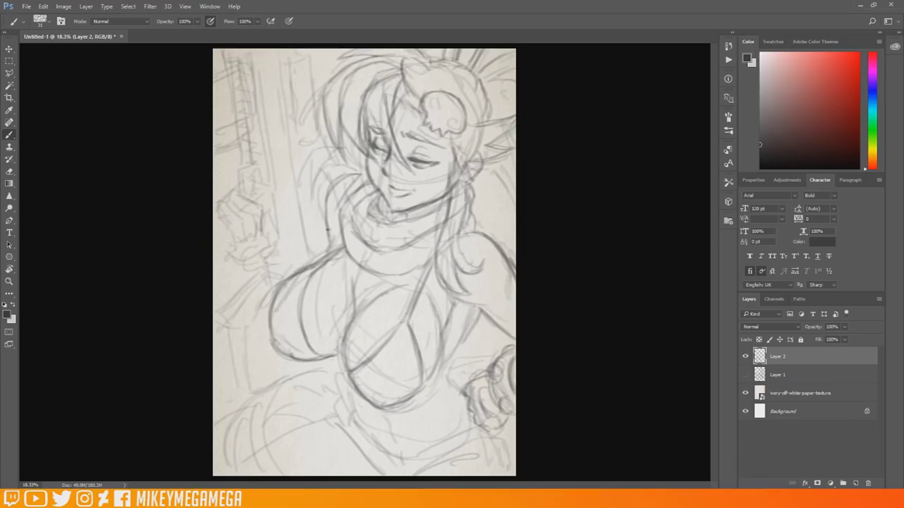
# - Add hair strands behind the head and draw the eye sockets and nose of the skull ornament
pyautogui.moveTo(498, 164); pyautogui.dragTo(508, 180)
pyautogui.moveTo(487, 115)
pyautogui.mouseDown()
pyautogui.moveTo(510, 80)
pyautogui.moveTo(515, 95)
pyautogui.mouseUp()
pyautogui.moveTo(490, 123); pyautogui.dragTo(503, 97)
pyautogui.moveTo(440, 95); pyautogui.dragTo(431, 109)
pyautogui.moveTo(446, 117)
pyautogui.mouseDown()
pyautogui.moveTo(460, 117)
pyautogui.moveTo(455, 107)
pyautogui.mouseUp()
pyautogui.moveTo(460, 119); pyautogui.dragTo(456, 129)
# - Add the pattern on the top and firm up the torso's side, belly and waist lines
pyautogui.moveTo(362, 367); pyautogui.dragTo(419, 381)
pyautogui.moveTo(302, 292); pyautogui.dragTo(281, 344)
pyautogui.moveTo(477, 324); pyautogui.dragTo(443, 373)
pyautogui.moveTo(482, 319)
pyautogui.mouseDown()
pyautogui.moveTo(432, 377)
pyautogui.moveTo(434, 407)
pyautogui.mouseUp()
pyautogui.moveTo(379, 411); pyautogui.dragTo(403, 454)
pyautogui.moveTo(326, 358); pyautogui.dragTo(365, 432)
pyautogui.moveTo(344, 388); pyautogui.dragTo(364, 430)
# - Define the garment's waistband across the hips and the edges running down to the thighs
pyautogui.moveTo(348, 416); pyautogui.dragTo(395, 469)
pyautogui.moveTo(413, 457)
pyautogui.mouseDown()
pyautogui.moveTo(408, 473)
pyautogui.moveTo(471, 426)
pyautogui.mouseUp()
pyautogui.moveTo(332, 399); pyautogui.dragTo(374, 473)
pyautogui.moveTo(426, 473); pyautogui.dragTo(485, 461)
pyautogui.moveTo(358, 421); pyautogui.dragTo(329, 462)
pyautogui.moveTo(318, 425); pyautogui.dragTo(275, 439)
# - Draw the layered cloth folds around the hip and thigh, and the folds behind the lowered arm
pyautogui.moveTo(509, 330); pyautogui.dragTo(463, 355)
pyautogui.moveTo(311, 370); pyautogui.dragTo(243, 423)
pyautogui.moveTo(246, 408)
pyautogui.mouseDown()
pyautogui.moveTo(217, 473)
pyautogui.moveTo(243, 473)
pyautogui.mouseUp()
pyautogui.moveTo(286, 394); pyautogui.dragTo(342, 402)
pyautogui.moveTo(268, 415); pyautogui.dragTo(315, 427)
pyautogui.moveTo(280, 394); pyautogui.dragTo(344, 401)
pyautogui.moveTo(302, 388); pyautogui.dragTo(342, 386)
pyautogui.moveTo(463, 363); pyautogui.dragTo(495, 341)
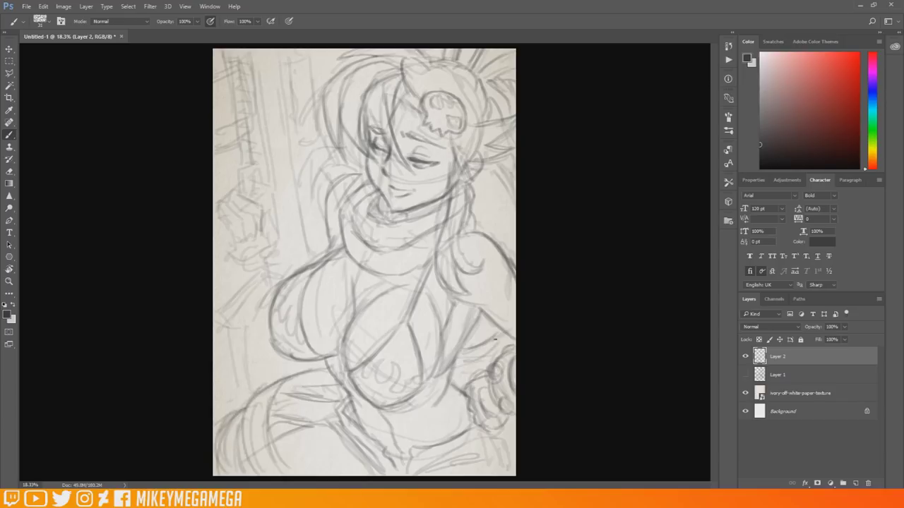
# - Refine the long upright shape beside the head with darker edges and inner detail lines
pyautogui.moveTo(302, 66)
pyautogui.mouseDown()
pyautogui.moveTo(308, 259)
pyautogui.moveTo(308, 78)
pyautogui.mouseUp()
pyautogui.moveTo(292, 79); pyautogui.dragTo(315, 138)
pyautogui.moveTo(284, 52); pyautogui.dragTo(319, 162)
pyautogui.moveTo(279, 236)
pyautogui.mouseDown()
pyautogui.moveTo(289, 157)
pyautogui.moveTo(305, 252)
pyautogui.mouseUp()
pyautogui.moveTo(297, 150); pyautogui.dragTo(310, 262)
# - Redraw the raised fist's knuckles and fingers gripping the weapon's handle
pyautogui.moveTo(243, 131); pyautogui.dragTo(246, 166)
pyautogui.moveTo(240, 135)
pyautogui.mouseDown()
pyautogui.moveTo(259, 195)
pyautogui.moveTo(216, 205)
pyautogui.mouseUp()
pyautogui.moveTo(216, 215)
pyautogui.mouseDown()
pyautogui.moveTo(238, 224)
pyautogui.moveTo(260, 207)
pyautogui.mouseUp()
pyautogui.moveTo(231, 226); pyautogui.dragTo(235, 248)
pyautogui.moveTo(261, 217)
pyautogui.mouseDown()
pyautogui.moveTo(251, 241)
pyautogui.moveTo(275, 233)
pyautogui.mouseUp()
pyautogui.moveTo(218, 219); pyautogui.dragTo(223, 264)
# - Define the weapon's blocky upper section and the long edge running down past the fist
pyautogui.moveTo(252, 65)
pyautogui.mouseDown()
pyautogui.moveTo(259, 132)
pyautogui.moveTo(218, 153)
pyautogui.mouseUp()
pyautogui.moveTo(215, 84); pyautogui.dragTo(247, 65)
pyautogui.moveTo(215, 99); pyautogui.dragTo(244, 84)
pyautogui.moveTo(238, 62)
pyautogui.mouseDown()
pyautogui.moveTo(267, 182)
pyautogui.moveTo(275, 274)
pyautogui.mouseUp()
pyautogui.moveTo(292, 149)
pyautogui.mouseDown()
pyautogui.moveTo(308, 264)
pyautogui.moveTo(219, 337)
pyautogui.mouseUp()
# - Refine the raised arm's wrist, forearm and sleeve below the fist
pyautogui.moveTo(216, 325); pyautogui.dragTo(227, 371)
pyautogui.moveTo(255, 384); pyautogui.dragTo(290, 363)
pyautogui.moveTo(321, 199)
pyautogui.mouseDown()
pyautogui.moveTo(306, 264)
pyautogui.moveTo(315, 250)
pyautogui.mouseUp()
pyautogui.moveTo(251, 267)
pyautogui.mouseDown()
pyautogui.moveTo(225, 279)
pyautogui.moveTo(218, 301)
pyautogui.mouseUp()
pyautogui.moveTo(244, 289); pyautogui.dragTo(235, 299)
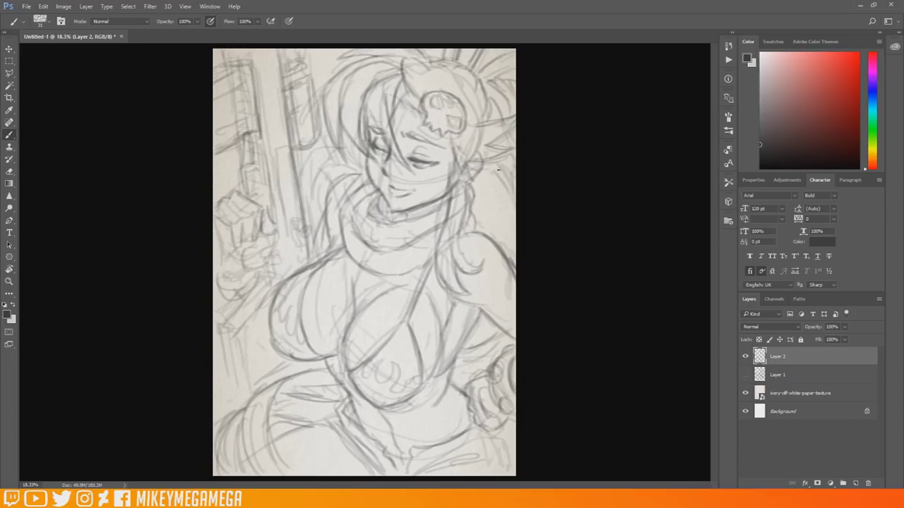
# - Add flowing strands beside the scarf, between the hair and the raised-arm shoulder
pyautogui.moveTo(357, 150); pyautogui.dragTo(331, 206)
pyautogui.moveTo(360, 165); pyautogui.dragTo(343, 195)
pyautogui.moveTo(359, 167); pyautogui.dragTo(293, 246)
pyautogui.moveTo(368, 182); pyautogui.dragTo(342, 195)
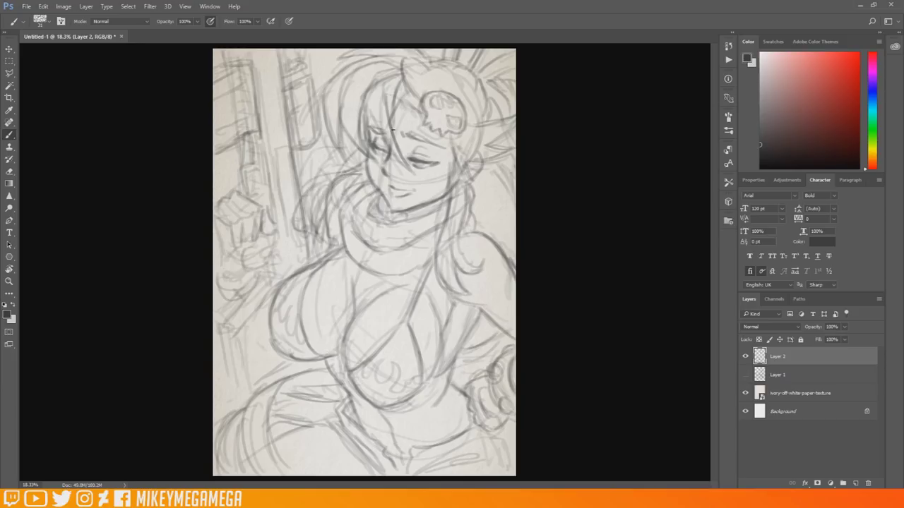
# - Fade Layer 2 by lowering its opacity and add a new layer above it for cleaner line work
pyautogui.scroll(-10, 392, 129)
pyautogui.scroll(9, 349, 129)
pyautogui.click(844, 327)
pyautogui.moveTo(846, 338); pyautogui.dragTo(828, 339)
pyautogui.click(855, 484)
# - Reduce the brush size and draw the woman's eyes, eyebrows, nose and open smile over the faded sketch
pyautogui.scroll(2, 396, 254)
pyautogui.rightClick(521, 205)
pyautogui.moveTo(521, 205); pyautogui.dragTo(516, 204)
pyautogui.click(459, 185)
pyautogui.rightClick(460, 185)
pyautogui.click(460, 187)
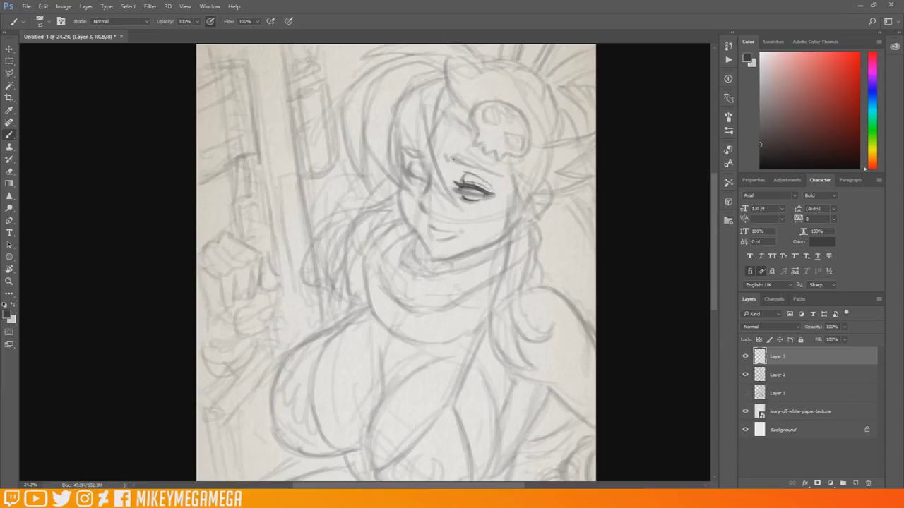
pyautogui.moveTo(465, 164); pyautogui.dragTo(504, 174)
pyautogui.moveTo(458, 158); pyautogui.dragTo(470, 160)
pyautogui.moveTo(406, 149); pyautogui.dragTo(425, 157)
pyautogui.moveTo(404, 147); pyautogui.dragTo(416, 154)
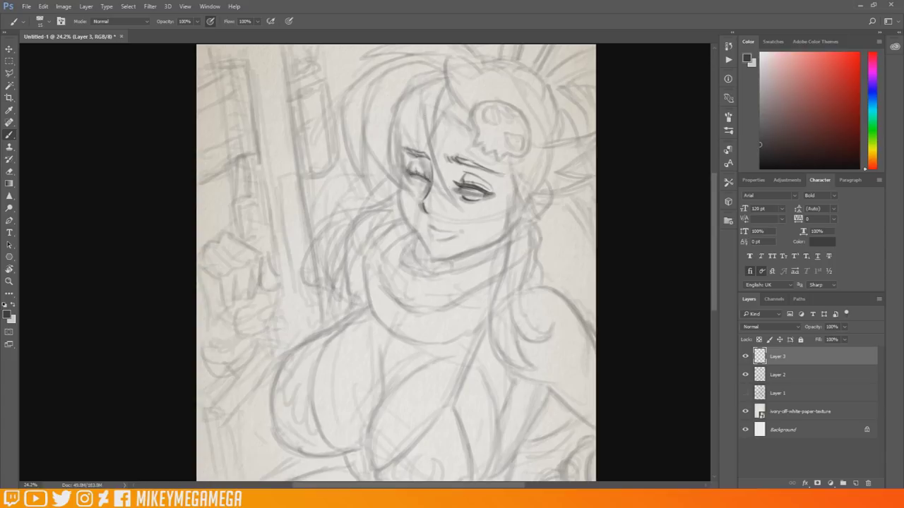
pyautogui.moveTo(425, 155); pyautogui.dragTo(431, 180)
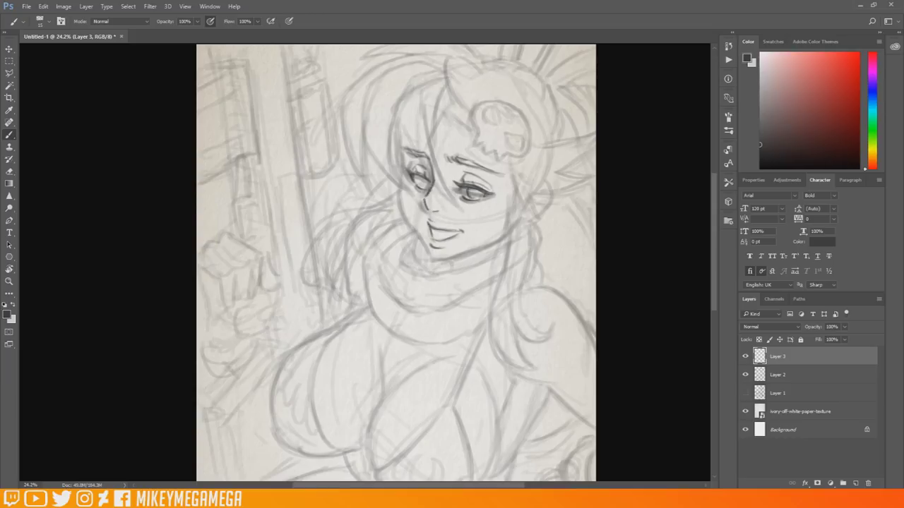
# - Outline the jaw, the skull hair clip and the pointed hair tufts sweeping out behind it
pyautogui.moveTo(403, 165)
pyautogui.mouseDown()
pyautogui.moveTo(410, 222)
pyautogui.moveTo(497, 245)
pyautogui.mouseUp()
pyautogui.moveTo(477, 119)
pyautogui.mouseDown()
pyautogui.moveTo(519, 106)
pyautogui.moveTo(523, 152)
pyautogui.moveTo(496, 151)
pyautogui.moveTo(544, 218)
pyautogui.mouseUp()
pyautogui.moveTo(530, 185); pyautogui.dragTo(586, 184)
pyautogui.moveTo(552, 177)
pyautogui.mouseDown()
pyautogui.moveTo(576, 171)
pyautogui.moveTo(594, 144)
pyautogui.mouseUp()
pyautogui.moveTo(534, 145); pyautogui.dragTo(594, 134)
# - Draw the bangs parting from the forehead and falling between the eyes and beside the far cheek
pyautogui.moveTo(469, 112); pyautogui.dragTo(438, 140)
pyautogui.moveTo(440, 95); pyautogui.dragTo(426, 192)
pyautogui.moveTo(459, 144); pyautogui.dragTo(425, 205)
pyautogui.moveTo(425, 126); pyautogui.dragTo(405, 165)
pyautogui.moveTo(400, 112)
pyautogui.mouseDown()
pyautogui.moveTo(395, 161)
pyautogui.moveTo(449, 83)
pyautogui.moveTo(467, 112)
pyautogui.mouseUp()
pyautogui.moveTo(397, 120); pyautogui.dragTo(406, 192)
# - Draw the large swept hair mass on the weapon side and the pointed lock at the crown
pyautogui.moveTo(403, 137); pyautogui.dragTo(363, 188)
pyautogui.moveTo(374, 86); pyautogui.dragTo(361, 154)
pyautogui.moveTo(368, 141); pyautogui.dragTo(349, 184)
pyautogui.moveTo(365, 99); pyautogui.dragTo(360, 176)
pyautogui.moveTo(352, 85)
pyautogui.mouseDown()
pyautogui.moveTo(433, 59)
pyautogui.moveTo(460, 96)
pyautogui.mouseUp()
pyautogui.moveTo(452, 52); pyautogui.dragTo(485, 74)
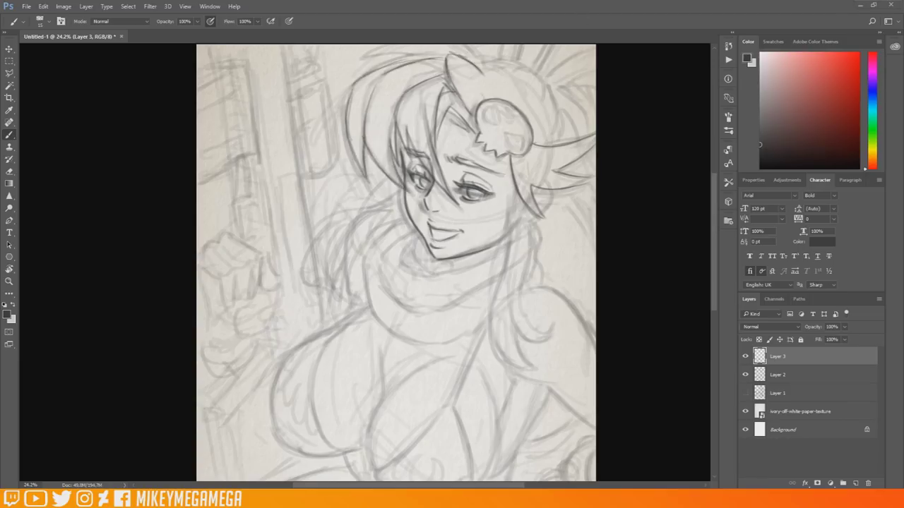
# - Add the skull clip's face details and define the head's upper contour and the hair sweeping off the crown
pyautogui.moveTo(483, 120)
pyautogui.mouseDown()
pyautogui.moveTo(494, 106)
pyautogui.moveTo(526, 150)
pyautogui.mouseUp()
pyautogui.moveTo(478, 64)
pyautogui.mouseDown()
pyautogui.moveTo(553, 125)
pyautogui.moveTo(551, 137)
pyautogui.mouseUp()
pyautogui.moveTo(512, 185); pyautogui.dragTo(505, 229)
pyautogui.scroll(-1, 412, 161)
pyautogui.moveTo(410, 77)
pyautogui.mouseDown()
pyautogui.moveTo(367, 80)
pyautogui.moveTo(439, 74)
pyautogui.mouseUp()
pyautogui.moveTo(385, 73); pyautogui.dragTo(362, 85)
# - Draw the long locks hanging in front of the near shoulder and the strands flowing behind the far cheek
pyautogui.moveTo(495, 187)
pyautogui.mouseDown()
pyautogui.moveTo(484, 328)
pyautogui.moveTo(504, 330)
pyautogui.mouseUp()
pyautogui.moveTo(492, 249)
pyautogui.mouseDown()
pyautogui.moveTo(496, 301)
pyautogui.moveTo(527, 305)
pyautogui.mouseUp()
pyautogui.moveTo(513, 207); pyautogui.dragTo(502, 291)
pyautogui.moveTo(403, 181)
pyautogui.mouseDown()
pyautogui.moveTo(364, 278)
pyautogui.moveTo(340, 270)
pyautogui.mouseUp()
pyautogui.moveTo(355, 208); pyautogui.dragTo(335, 267)
pyautogui.moveTo(404, 192); pyautogui.dragTo(361, 222)
pyautogui.moveTo(527, 184); pyautogui.dragTo(514, 204)
# - Mark the neck under the chin and draw the ponytail's spiky strands fanning out behind the head
pyautogui.moveTo(445, 242); pyautogui.dragTo(447, 247)
pyautogui.moveTo(459, 78); pyautogui.dragTo(520, 98)
pyautogui.moveTo(530, 66); pyautogui.dragTo(519, 85)
pyautogui.moveTo(522, 66); pyautogui.dragTo(511, 84)
pyautogui.moveTo(489, 65); pyautogui.dragTo(485, 79)
pyautogui.moveTo(563, 75); pyautogui.dragTo(527, 97)
pyautogui.moveTo(563, 66); pyautogui.dragTo(530, 92)
# - Draw the scarf's upper rim, wrapped folds and lower edge around the neck
pyautogui.moveTo(418, 224); pyautogui.dragTo(400, 244)
pyautogui.moveTo(400, 244)
pyautogui.mouseDown()
pyautogui.moveTo(442, 255)
pyautogui.moveTo(487, 236)
pyautogui.mouseUp()
pyautogui.moveTo(515, 215)
pyautogui.mouseDown()
pyautogui.moveTo(524, 259)
pyautogui.moveTo(432, 288)
pyautogui.mouseUp()
pyautogui.moveTo(389, 243); pyautogui.dragTo(433, 287)
pyautogui.moveTo(408, 217); pyautogui.dragTo(388, 248)
pyautogui.moveTo(386, 246)
pyautogui.mouseDown()
pyautogui.moveTo(377, 276)
pyautogui.moveTo(471, 293)
pyautogui.mouseUp()
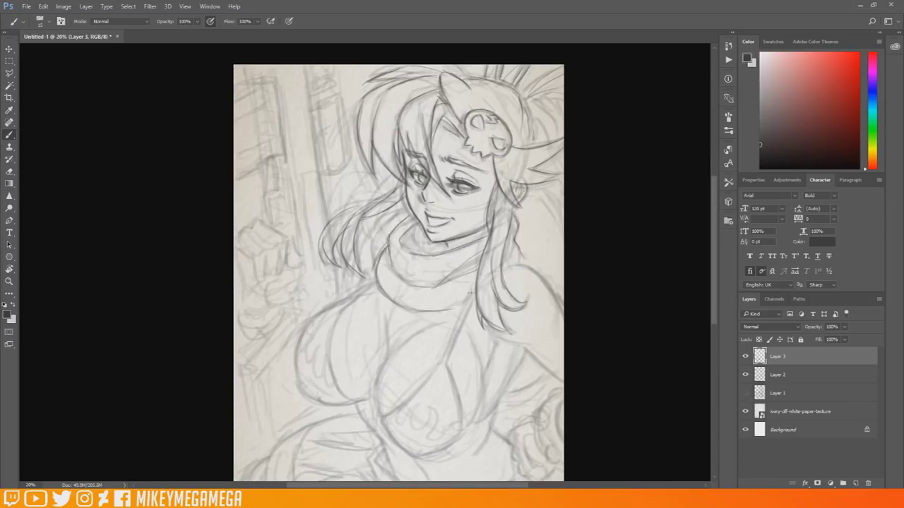
# - Define the near shoulder, the upper arm's edges and the side line running below the armpit
pyautogui.scroll(-1, 422, 351)
pyautogui.moveTo(476, 231); pyautogui.dragTo(512, 273)
pyautogui.moveTo(458, 335); pyautogui.dragTo(514, 301)
pyautogui.moveTo(502, 344); pyautogui.dragTo(515, 332)
pyautogui.moveTo(480, 309); pyautogui.dragTo(450, 360)
# - Outline the near side of the bust with the bikini top's strap, cup edges and centre line
pyautogui.moveTo(428, 265); pyautogui.dragTo(402, 322)
pyautogui.moveTo(430, 275)
pyautogui.mouseDown()
pyautogui.moveTo(409, 322)
pyautogui.moveTo(351, 367)
pyautogui.mouseUp()
pyautogui.moveTo(351, 371)
pyautogui.mouseDown()
pyautogui.moveTo(371, 401)
pyautogui.moveTo(422, 385)
pyautogui.mouseUp()
pyautogui.moveTo(409, 323); pyautogui.dragTo(424, 383)
pyautogui.moveTo(443, 308); pyautogui.dragTo(429, 375)
pyautogui.moveTo(383, 294); pyautogui.dragTo(351, 369)
pyautogui.moveTo(346, 319); pyautogui.dragTo(399, 289)
pyautogui.moveTo(325, 355); pyautogui.dragTo(343, 352)
# - Outline the far side of the bust, its bikini cup and the far shoulder line up to the scarf
pyautogui.moveTo(308, 280); pyautogui.dragTo(332, 355)
pyautogui.moveTo(316, 269); pyautogui.dragTo(269, 339)
pyautogui.moveTo(269, 304); pyautogui.dragTo(321, 359)
pyautogui.moveTo(346, 248); pyautogui.dragTo(312, 271)
pyautogui.moveTo(362, 196); pyautogui.dragTo(344, 244)
pyautogui.moveTo(408, 322); pyautogui.dragTo(425, 386)
# - Draw the bust's lower edge, the waist contour and the torso's side line
pyautogui.moveTo(356, 389); pyautogui.dragTo(394, 401)
pyautogui.moveTo(326, 358); pyautogui.dragTo(355, 398)
pyautogui.moveTo(364, 400)
pyautogui.mouseDown()
pyautogui.moveTo(401, 428)
pyautogui.moveTo(399, 448)
pyautogui.mouseUp()
pyautogui.moveTo(351, 394); pyautogui.dragTo(361, 422)
pyautogui.moveTo(461, 343); pyautogui.dragTo(432, 407)
# - Redraw the gloved fist resting on the hip with its knuckles and wrist edge
pyautogui.moveTo(510, 343)
pyautogui.mouseDown()
pyautogui.moveTo(487, 374)
pyautogui.moveTo(489, 402)
pyautogui.mouseUp()
pyautogui.moveTo(509, 363)
pyautogui.mouseDown()
pyautogui.moveTo(496, 413)
pyautogui.moveTo(467, 400)
pyautogui.moveTo(498, 429)
pyautogui.mouseUp()
pyautogui.moveTo(466, 383); pyautogui.dragTo(471, 428)
# - Define the shorts' waistband, open front and belt line across the hips
pyautogui.moveTo(411, 445)
pyautogui.mouseDown()
pyautogui.moveTo(408, 473)
pyautogui.moveTo(472, 423)
pyautogui.mouseUp()
pyautogui.moveTo(483, 451); pyautogui.dragTo(422, 473)
pyautogui.moveTo(381, 445); pyautogui.dragTo(396, 466)
pyautogui.moveTo(340, 408); pyautogui.dragTo(368, 468)
pyautogui.moveTo(271, 400); pyautogui.dragTo(286, 472)
# - Draw the raised thigh's contour with its fabric folds, the hip edge and light stomach marks
pyautogui.moveTo(333, 368)
pyautogui.mouseDown()
pyautogui.moveTo(244, 450)
pyautogui.moveTo(259, 473)
pyautogui.mouseUp()
pyautogui.moveTo(242, 409); pyautogui.dragTo(215, 440)
pyautogui.moveTo(279, 390); pyautogui.dragTo(325, 397)
pyautogui.moveTo(286, 379); pyautogui.dragTo(325, 382)
pyautogui.moveTo(274, 413); pyautogui.dragTo(338, 406)
pyautogui.moveTo(499, 433); pyautogui.dragTo(508, 469)
pyautogui.moveTo(398, 405); pyautogui.dragTo(415, 410)
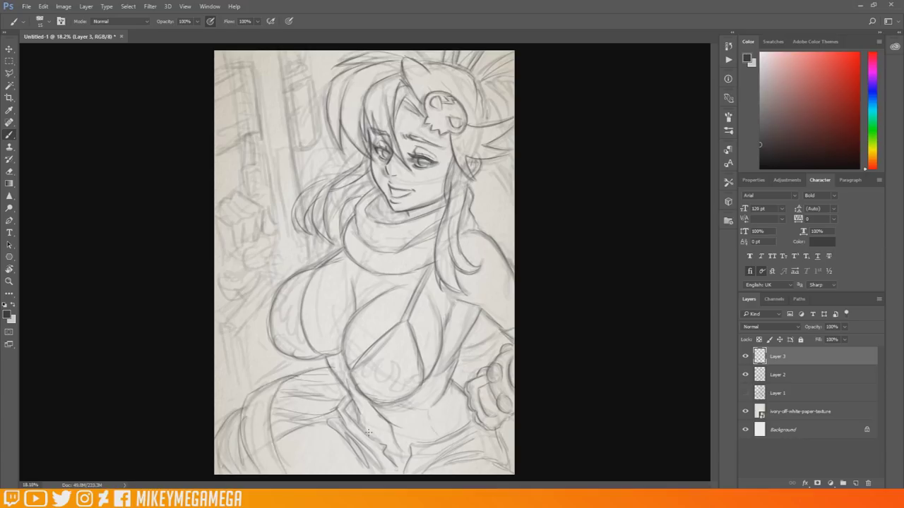
# - Add the flame pattern to both cups of the bikini top
pyautogui.moveTo(286, 291); pyautogui.dragTo(285, 336)
pyautogui.moveTo(367, 352); pyautogui.dragTo(400, 386)
pyautogui.moveTo(405, 365); pyautogui.dragTo(424, 376)
# - Redraw the weapon's grip and the raised fist's knuckles, fingers, thumb and wrist around it
pyautogui.moveTo(241, 170); pyautogui.dragTo(240, 195)
pyautogui.moveTo(238, 162); pyautogui.dragTo(259, 198)
pyautogui.moveTo(261, 169); pyautogui.dragTo(262, 195)
pyautogui.moveTo(244, 144); pyautogui.dragTo(252, 163)
pyautogui.moveTo(256, 173); pyautogui.dragTo(226, 212)
pyautogui.moveTo(237, 204)
pyautogui.mouseDown()
pyautogui.moveTo(217, 225)
pyautogui.moveTo(236, 240)
pyautogui.mouseUp()
pyautogui.moveTo(255, 217)
pyautogui.mouseDown()
pyautogui.moveTo(240, 239)
pyautogui.moveTo(251, 236)
pyautogui.mouseUp()
pyautogui.moveTo(217, 219); pyautogui.dragTo(256, 240)
pyautogui.moveTo(271, 211); pyautogui.dragTo(276, 247)
pyautogui.moveTo(272, 250); pyautogui.dragTo(243, 272)
# - Define the weapon's blocky upper section, long barrel edges and rounded side part behind the hair
pyautogui.moveTo(250, 56); pyautogui.dragTo(264, 148)
pyautogui.moveTo(264, 148); pyautogui.dragTo(268, 181)
pyautogui.moveTo(241, 141); pyautogui.dragTo(240, 161)
pyautogui.moveTo(247, 52); pyautogui.dragTo(257, 130)
pyautogui.moveTo(216, 64); pyautogui.dragTo(236, 55)
pyautogui.moveTo(285, 134); pyautogui.dragTo(278, 219)
pyautogui.moveTo(273, 53); pyautogui.dragTo(290, 165)
pyautogui.moveTo(307, 202); pyautogui.dragTo(267, 283)
pyautogui.moveTo(322, 67); pyautogui.dragTo(285, 148)
pyautogui.moveTo(323, 53); pyautogui.dragTo(307, 68)
pyautogui.moveTo(294, 159); pyautogui.dragTo(315, 252)
# - Add remaining contours to the raised forearm, thigh, trailing hair behind the head and folds beside the near arm
pyautogui.moveTo(228, 330); pyautogui.dragTo(237, 380)
pyautogui.moveTo(269, 382); pyautogui.dragTo(298, 362)
pyautogui.moveTo(487, 131); pyautogui.dragTo(513, 211)
pyautogui.moveTo(499, 326)
pyautogui.mouseDown()
pyautogui.moveTo(463, 346)
pyautogui.moveTo(459, 378)
pyautogui.mouseUp()
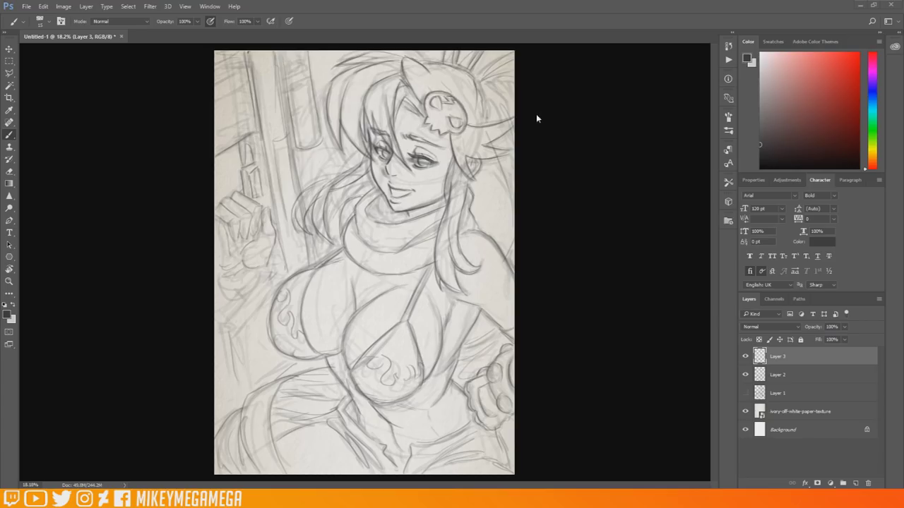
# - Add a new layer above Layer 3 and set the foreground colour to near-black
pyautogui.scroll(-5, 536, 113)
pyautogui.scroll(4, 536, 113)
pyautogui.click(856, 484)
pyautogui.click(7, 315)
pyautogui.click(444, 281)
pyautogui.click(664, 158)
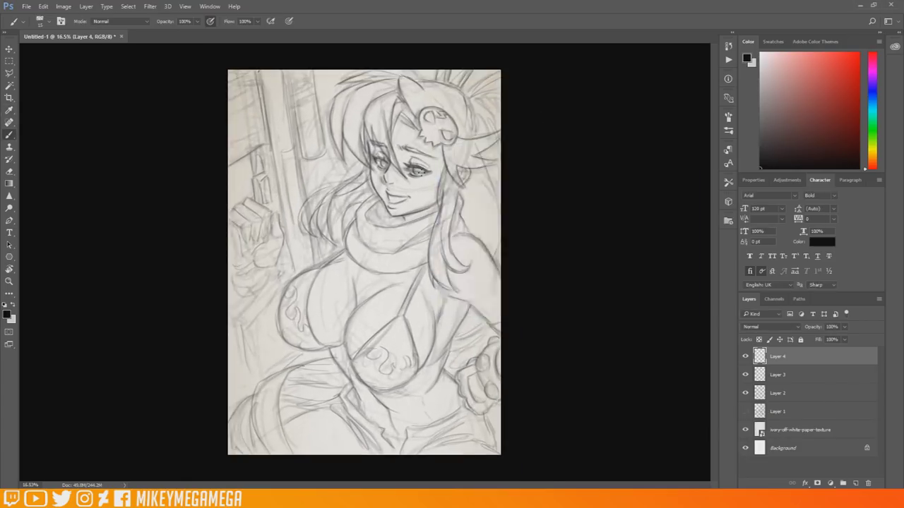
# - Reduce the brush size and ink the near eye's lashes, lid and iris with the eyebrow above it
pyautogui.scroll(4, 386, 180)
pyautogui.rightClick(421, 137)
pyautogui.moveTo(481, 164); pyautogui.dragTo(478, 165)
pyautogui.press('Return')
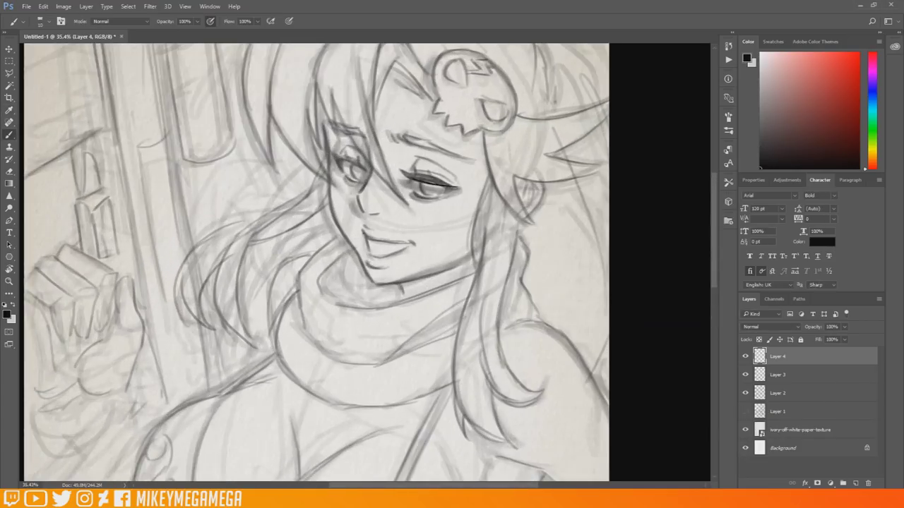
pyautogui.moveTo(407, 174); pyautogui.dragTo(455, 178)
pyautogui.moveTo(406, 135); pyautogui.dragTo(463, 157)
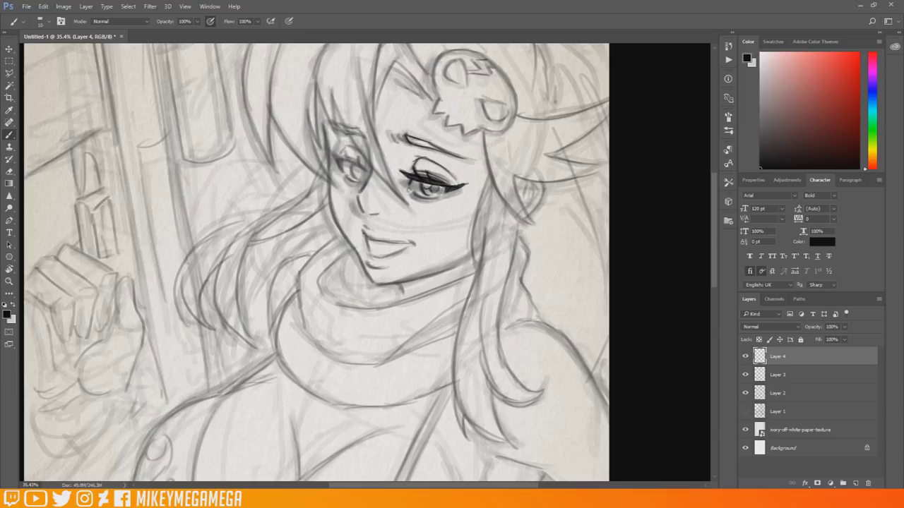
# - Ink the far eye and its brow, the nose bridge and the face contour down to the chin
pyautogui.moveTo(337, 156); pyautogui.dragTo(370, 167)
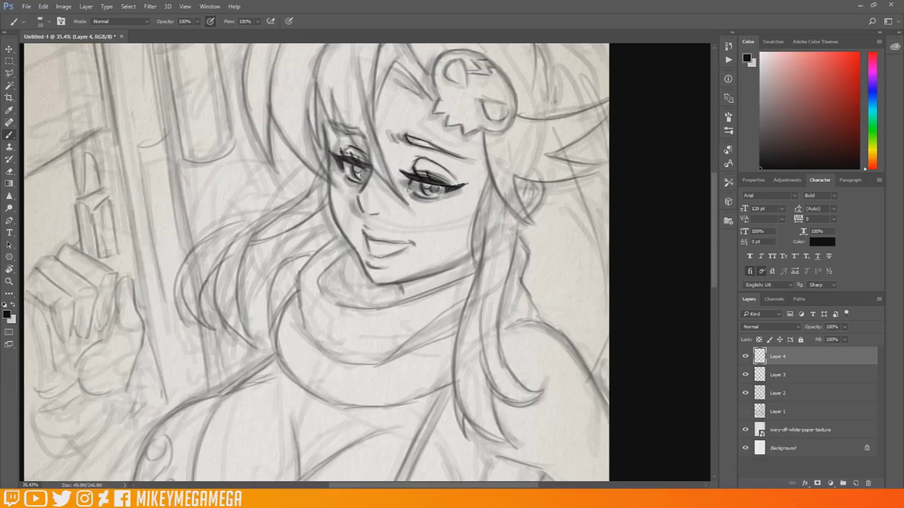
pyautogui.moveTo(363, 135); pyautogui.dragTo(337, 125)
pyautogui.moveTo(371, 171); pyautogui.dragTo(361, 192)
pyautogui.moveTo(373, 145); pyautogui.dragTo(369, 186)
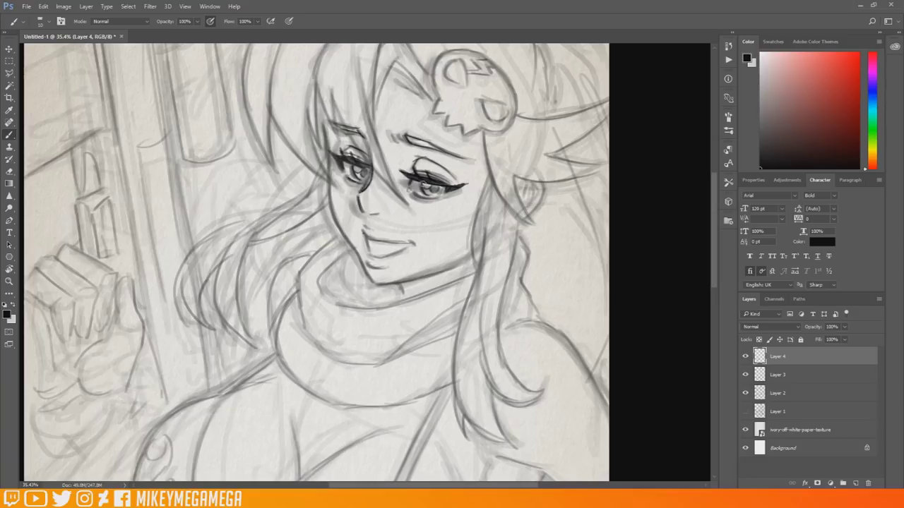
pyautogui.moveTo(323, 117)
pyautogui.mouseDown()
pyautogui.moveTo(332, 226)
pyautogui.moveTo(382, 284)
pyautogui.mouseUp()
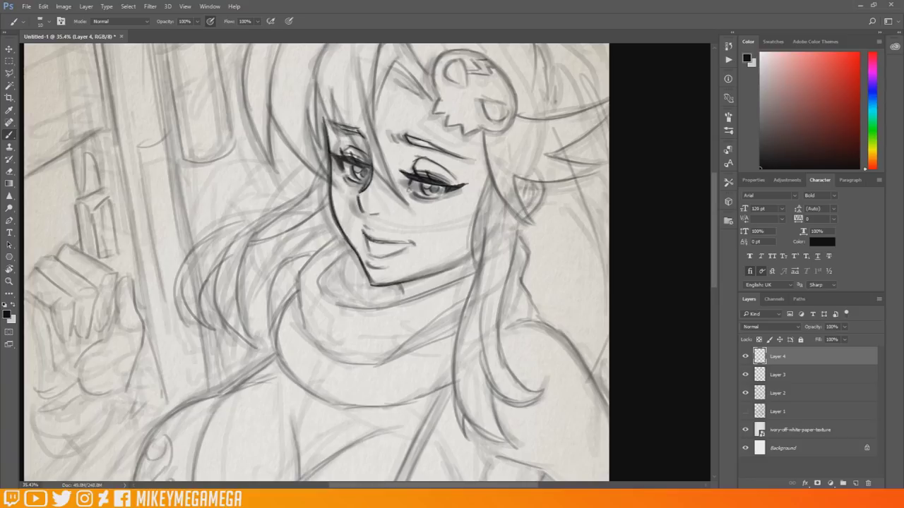
# - Undo the last stroke, and ink the outline of the skull hair clip with the strand running beside it
pyautogui.hotkey('ctrl', 'z')
pyautogui.scroll(2, 690, 63)
pyautogui.moveTo(439, 150); pyautogui.dragTo(449, 166)
pyautogui.moveTo(449, 165); pyautogui.dragTo(479, 182)
pyautogui.moveTo(445, 103); pyautogui.dragTo(439, 149)
pyautogui.moveTo(480, 181)
pyautogui.mouseDown()
pyautogui.moveTo(504, 182)
pyautogui.moveTo(515, 138)
pyautogui.mouseUp()
pyautogui.moveTo(437, 117)
pyautogui.mouseDown()
pyautogui.moveTo(473, 102)
pyautogui.moveTo(510, 136)
pyautogui.mouseUp()
pyautogui.moveTo(396, 63)
pyautogui.mouseDown()
pyautogui.moveTo(433, 127)
pyautogui.moveTo(436, 150)
pyautogui.mouseUp()
# - Ink the fringe strands falling over the forehead and eyes and the outer locks on the far side of the face
pyautogui.moveTo(426, 149)
pyautogui.mouseDown()
pyautogui.moveTo(398, 132)
pyautogui.moveTo(375, 169)
pyautogui.mouseUp()
pyautogui.moveTo(378, 97)
pyautogui.mouseDown()
pyautogui.moveTo(405, 89)
pyautogui.moveTo(382, 199)
pyautogui.mouseUp()
pyautogui.moveTo(367, 83); pyautogui.dragTo(401, 248)
pyautogui.moveTo(353, 195); pyautogui.dragTo(405, 253)
pyautogui.moveTo(332, 139)
pyautogui.mouseDown()
pyautogui.moveTo(357, 202)
pyautogui.moveTo(345, 202)
pyautogui.mouseUp()
pyautogui.moveTo(373, 65)
pyautogui.mouseDown()
pyautogui.moveTo(315, 141)
pyautogui.moveTo(377, 87)
pyautogui.mouseUp()
pyautogui.moveTo(323, 109); pyautogui.dragTo(314, 180)
pyautogui.moveTo(347, 61); pyautogui.dragTo(309, 112)
pyautogui.moveTo(332, 69); pyautogui.dragTo(271, 205)
pyautogui.moveTo(322, 176); pyautogui.dragTo(311, 220)
pyautogui.moveTo(287, 69); pyautogui.dragTo(265, 225)
pyautogui.moveTo(272, 78); pyautogui.dragTo(247, 212)
# - Ink the spiky hair sweeping over the crown and the top contour of the head
pyautogui.moveTo(714, 235); pyautogui.dragTo(714, 203)
pyautogui.moveTo(363, 165)
pyautogui.mouseDown()
pyautogui.moveTo(253, 214)
pyautogui.moveTo(240, 199)
pyautogui.mouseUp()
pyautogui.moveTo(377, 154); pyautogui.dragTo(254, 184)
pyautogui.moveTo(320, 144); pyautogui.dragTo(389, 161)
pyautogui.moveTo(368, 148)
pyautogui.mouseDown()
pyautogui.moveTo(435, 168)
pyautogui.moveTo(550, 278)
pyautogui.mouseUp()
# - Ink the hair around the near ear and the spiky strands sweeping back behind the head
pyautogui.moveTo(715, 220); pyautogui.dragTo(718, 245)
pyautogui.scroll(-1, 718, 245)
pyautogui.moveTo(507, 222); pyautogui.dragTo(535, 274)
pyautogui.moveTo(487, 184); pyautogui.dragTo(534, 231)
pyautogui.moveTo(494, 205)
pyautogui.mouseDown()
pyautogui.moveTo(586, 226)
pyautogui.moveTo(565, 178)
pyautogui.mouseUp()
pyautogui.moveTo(522, 168); pyautogui.dragTo(607, 149)
pyautogui.moveTo(551, 212); pyautogui.dragTo(607, 202)
pyautogui.moveTo(544, 233); pyautogui.dragTo(532, 261)
# - Ink the long front lock hanging from the near temple over the scarf and chest
pyautogui.moveTo(487, 233); pyautogui.dragTo(469, 316)
pyautogui.moveTo(489, 239); pyautogui.dragTo(475, 328)
pyautogui.moveTo(714, 226); pyautogui.dragTo(714, 242)
pyautogui.moveTo(474, 258); pyautogui.dragTo(467, 428)
pyautogui.moveTo(480, 285); pyautogui.dragTo(508, 428)
pyautogui.moveTo(504, 252); pyautogui.dragTo(535, 392)
pyautogui.moveTo(516, 212); pyautogui.dragTo(500, 291)
# - Ink the trailing hair strands flowing behind the face on its far side
pyautogui.moveTo(316, 164)
pyautogui.mouseDown()
pyautogui.moveTo(280, 212)
pyautogui.moveTo(254, 335)
pyautogui.mouseUp()
pyautogui.moveTo(256, 216); pyautogui.dragTo(255, 338)
pyautogui.moveTo(220, 235); pyautogui.dragTo(213, 319)
pyautogui.moveTo(241, 219); pyautogui.dragTo(185, 256)
pyautogui.moveTo(326, 188); pyautogui.dragTo(262, 231)
# - Ink the ponytail strands fanning out behind the head and the hair falling behind the near shoulder
pyautogui.scroll(-3, 421, 147)
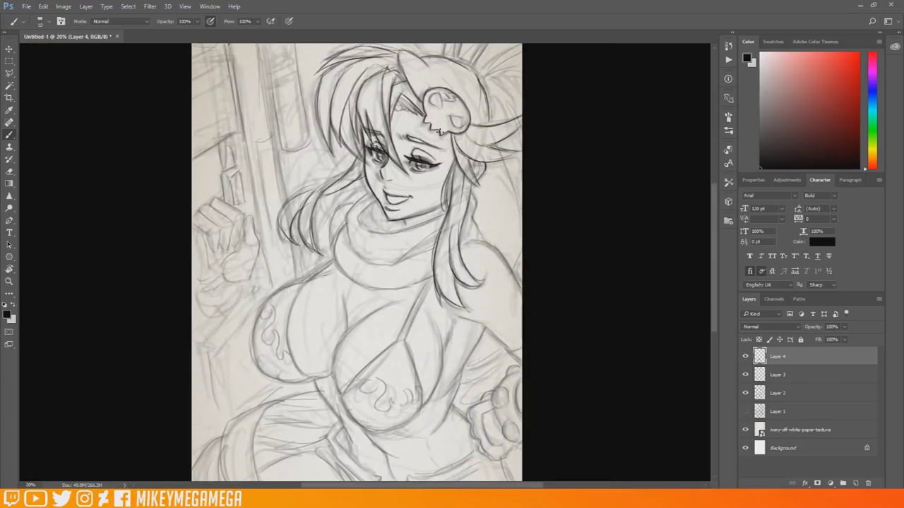
pyautogui.moveTo(474, 66); pyautogui.dragTo(485, 44)
pyautogui.moveTo(459, 59); pyautogui.dragTo(443, 44)
pyautogui.moveTo(483, 75); pyautogui.dragTo(524, 47)
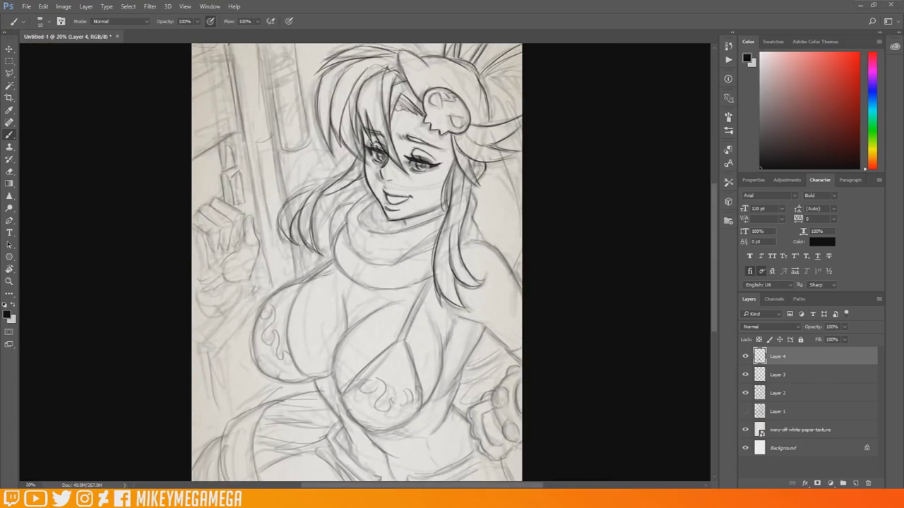
pyautogui.moveTo(517, 202); pyautogui.dragTo(512, 268)
pyautogui.moveTo(493, 75); pyautogui.dragTo(521, 112)
pyautogui.moveTo(490, 91); pyautogui.dragTo(500, 116)
# - Ink the scarf's upper rim, inner folds and lower edge around the neck
pyautogui.scroll(-1, 555, 212)
pyautogui.moveTo(383, 188)
pyautogui.mouseDown()
pyautogui.moveTo(359, 213)
pyautogui.moveTo(361, 234)
pyautogui.mouseUp()
pyautogui.moveTo(376, 222)
pyautogui.mouseDown()
pyautogui.moveTo(447, 206)
pyautogui.moveTo(414, 217)
pyautogui.mouseUp()
pyautogui.moveTo(468, 189); pyautogui.dragTo(477, 231)
pyautogui.moveTo(438, 221); pyautogui.dragTo(396, 250)
pyautogui.moveTo(357, 218); pyautogui.dragTo(344, 243)
pyautogui.moveTo(365, 245); pyautogui.dragTo(404, 251)
pyautogui.moveTo(359, 274); pyautogui.dragTo(427, 266)
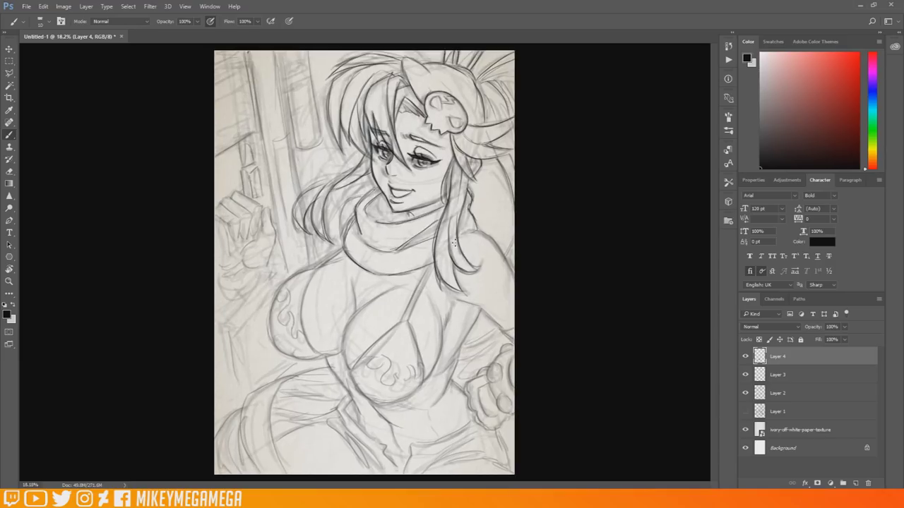
# - Ink the chest contours and the edges and strap of the bikini top
pyautogui.moveTo(345, 252)
pyautogui.mouseDown()
pyautogui.moveTo(311, 270)
pyautogui.moveTo(302, 327)
pyautogui.moveTo(320, 354)
pyautogui.mouseUp()
pyautogui.moveTo(330, 255)
pyautogui.mouseDown()
pyautogui.moveTo(272, 309)
pyautogui.moveTo(268, 339)
pyautogui.mouseUp()
pyautogui.moveTo(268, 332)
pyautogui.mouseDown()
pyautogui.moveTo(344, 368)
pyautogui.moveTo(374, 399)
pyautogui.mouseUp()
pyautogui.moveTo(358, 357); pyautogui.dragTo(404, 320)
pyautogui.moveTo(353, 393); pyautogui.dragTo(418, 400)
pyautogui.moveTo(404, 319)
pyautogui.mouseDown()
pyautogui.moveTo(375, 343)
pyautogui.moveTo(424, 387)
pyautogui.mouseUp()
pyautogui.moveTo(342, 336); pyautogui.dragTo(345, 353)
pyautogui.moveTo(393, 289); pyautogui.dragTo(344, 363)
pyautogui.moveTo(354, 287); pyautogui.dragTo(358, 316)
# - Ink the near shoulder and arm, the gloved hand on the hip and the adjoining side of the torso
pyautogui.moveTo(442, 317); pyautogui.dragTo(426, 384)
pyautogui.moveTo(363, 190); pyautogui.dragTo(337, 249)
pyautogui.moveTo(463, 303); pyautogui.dragTo(502, 329)
pyautogui.moveTo(474, 232); pyautogui.dragTo(514, 275)
pyautogui.moveTo(501, 330)
pyautogui.mouseDown()
pyautogui.moveTo(514, 345)
pyautogui.moveTo(490, 382)
pyautogui.mouseUp()
pyautogui.moveTo(490, 382)
pyautogui.mouseDown()
pyautogui.moveTo(513, 414)
pyautogui.moveTo(489, 429)
pyautogui.mouseUp()
pyautogui.moveTo(496, 431); pyautogui.dragTo(512, 416)
pyautogui.moveTo(481, 312); pyautogui.dragTo(449, 381)
# - Ink the waist, the shorts' opening and waistband, and the contours of the raised thigh
pyautogui.moveTo(377, 408); pyautogui.dragTo(394, 427)
pyautogui.moveTo(328, 360); pyautogui.dragTo(359, 413)
pyautogui.moveTo(346, 411)
pyautogui.mouseDown()
pyautogui.moveTo(398, 463)
pyautogui.moveTo(382, 471)
pyautogui.mouseUp()
pyautogui.moveTo(411, 448)
pyautogui.mouseDown()
pyautogui.moveTo(403, 468)
pyautogui.moveTo(482, 414)
pyautogui.mouseUp()
pyautogui.moveTo(419, 471); pyautogui.dragTo(481, 440)
pyautogui.moveTo(324, 423); pyautogui.dragTo(280, 440)
pyautogui.moveTo(297, 377); pyautogui.dragTo(216, 431)
pyautogui.moveTo(278, 390); pyautogui.dragTo(338, 393)
# - Ink the large gun's edges and details together with the raised hand and forearm holding it
pyautogui.scroll(-3, 526, 258)
pyautogui.scroll(2, 482, 169)
pyautogui.moveTo(232, 166); pyautogui.dragTo(312, 118)
pyautogui.moveTo(267, 204); pyautogui.dragTo(336, 158)
pyautogui.moveTo(239, 315); pyautogui.dragTo(309, 251)
pyautogui.moveTo(253, 174); pyautogui.dragTo(252, 199)
pyautogui.moveTo(231, 211)
pyautogui.mouseDown()
pyautogui.moveTo(252, 197)
pyautogui.moveTo(243, 159)
pyautogui.mouseUp()
pyautogui.moveTo(313, 72)
pyautogui.mouseDown()
pyautogui.moveTo(324, 148)
pyautogui.moveTo(306, 200)
pyautogui.mouseUp()
pyautogui.moveTo(230, 377)
pyautogui.mouseDown()
pyautogui.moveTo(256, 387)
pyautogui.moveTo(308, 348)
pyautogui.mouseUp()
pyautogui.moveTo(254, 200)
pyautogui.mouseDown()
pyautogui.moveTo(271, 214)
pyautogui.moveTo(254, 267)
pyautogui.mouseUp()
pyautogui.moveTo(233, 271)
pyautogui.mouseDown()
pyautogui.moveTo(273, 282)
pyautogui.moveTo(306, 329)
pyautogui.mouseUp()
# - Add remaining ink lines to the bikini cup's flame motif, the strap and the scarf's far edge
pyautogui.moveTo(370, 348)
pyautogui.mouseDown()
pyautogui.moveTo(385, 371)
pyautogui.moveTo(403, 353)
pyautogui.mouseUp()
pyautogui.moveTo(401, 354); pyautogui.dragTo(415, 362)
pyautogui.moveTo(426, 268); pyautogui.dragTo(405, 314)
pyautogui.moveTo(356, 203); pyautogui.dragTo(333, 254)
pyautogui.scroll(-1, 97, 286)
# - Set a grey foreground colour, choose another brush preset and make Layer 2 the active layer
pyautogui.click(6, 314)
pyautogui.click(445, 250)
pyautogui.click(658, 166)
pyautogui.rightClick(286, 193)
pyautogui.click(332, 432)
pyautogui.press('Escape')
pyautogui.click(782, 388)
# - Paint grey tone into the open background areas around the figure's hair, arms and gun
pyautogui.moveTo(245, 130); pyautogui.dragTo(244, 171)
pyautogui.moveTo(458, 209); pyautogui.dragTo(460, 231)
pyautogui.moveTo(466, 182); pyautogui.dragTo(483, 244)
pyautogui.moveTo(356, 166); pyautogui.dragTo(343, 187)
pyautogui.moveTo(341, 163)
pyautogui.mouseDown()
pyautogui.moveTo(310, 198)
pyautogui.moveTo(327, 94)
pyautogui.mouseUp()
pyautogui.moveTo(356, 89); pyautogui.dragTo(425, 91)
pyautogui.moveTo(462, 309); pyautogui.dragTo(476, 325)
pyautogui.moveTo(247, 292); pyautogui.dragTo(244, 312)
pyautogui.moveTo(259, 171); pyautogui.dragTo(244, 208)
# - Pick a dark grey, turn off pen pressure for opacity and add a new layer directly above the paper texture
pyautogui.click(6, 315)
pyautogui.click(446, 248)
pyautogui.click(658, 166)
pyautogui.click(211, 21)
pyautogui.moveTo(244, 119)
pyautogui.mouseDown()
pyautogui.moveTo(247, 100)
pyautogui.moveTo(269, 136)
pyautogui.moveTo(266, 151)
pyautogui.moveTo(257, 96)
pyautogui.mouseUp()
pyautogui.hotkey('ctrl', 'z')
pyautogui.click(800, 430)
pyautogui.click(855, 483)
# - Block in the large gun behind the raised hand with flat dark grey
pyautogui.moveTo(265, 161); pyautogui.dragTo(244, 175)
pyautogui.moveTo(265, 167); pyautogui.dragTo(282, 215)
pyautogui.moveTo(244, 228); pyautogui.dragTo(247, 268)
pyautogui.moveTo(262, 305); pyautogui.dragTo(244, 325)
pyautogui.moveTo(247, 321)
pyautogui.mouseDown()
pyautogui.moveTo(258, 369)
pyautogui.moveTo(279, 360)
pyautogui.mouseUp()
pyautogui.moveTo(282, 327)
pyautogui.mouseDown()
pyautogui.moveTo(292, 351)
pyautogui.moveTo(304, 212)
pyautogui.moveTo(311, 225)
pyautogui.moveTo(278, 88)
pyautogui.mouseUp()
pyautogui.moveTo(293, 205)
pyautogui.mouseDown()
pyautogui.moveTo(296, 91)
pyautogui.moveTo(316, 161)
pyautogui.mouseUp()
# - Pick a mid grey and fill in the woman's fringe, crown and ponytail with flat tone
pyautogui.click(7, 315)
pyautogui.click(445, 221)
pyautogui.click(651, 167)
pyautogui.moveTo(338, 113)
pyautogui.mouseDown()
pyautogui.moveTo(348, 161)
pyautogui.moveTo(364, 169)
pyautogui.mouseUp()
pyautogui.moveTo(343, 106)
pyautogui.mouseDown()
pyautogui.moveTo(390, 95)
pyautogui.moveTo(378, 155)
pyautogui.mouseUp()
pyautogui.moveTo(396, 177)
pyautogui.mouseDown()
pyautogui.moveTo(381, 126)
pyautogui.moveTo(410, 98)
pyautogui.moveTo(459, 152)
pyautogui.mouseUp()
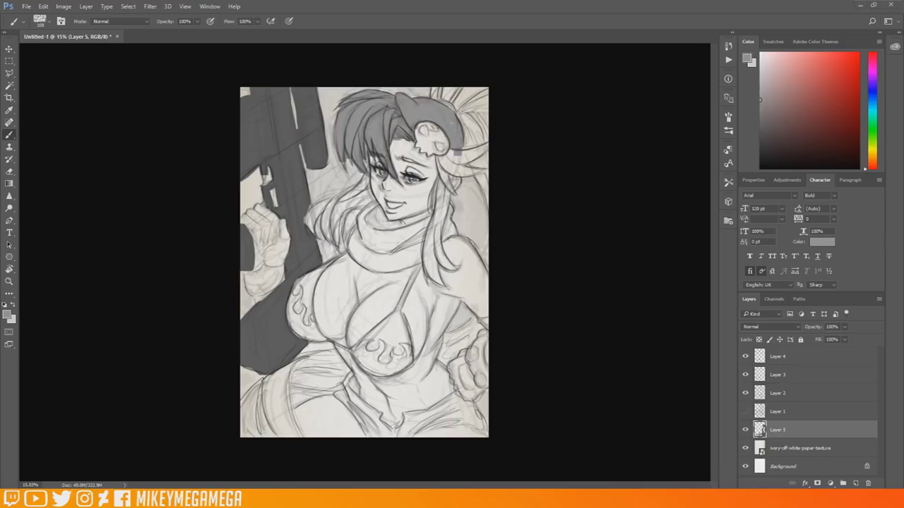
pyautogui.moveTo(445, 159); pyautogui.dragTo(485, 212)
pyautogui.moveTo(435, 92); pyautogui.dragTo(473, 141)
pyautogui.moveTo(466, 89); pyautogui.dragTo(487, 142)
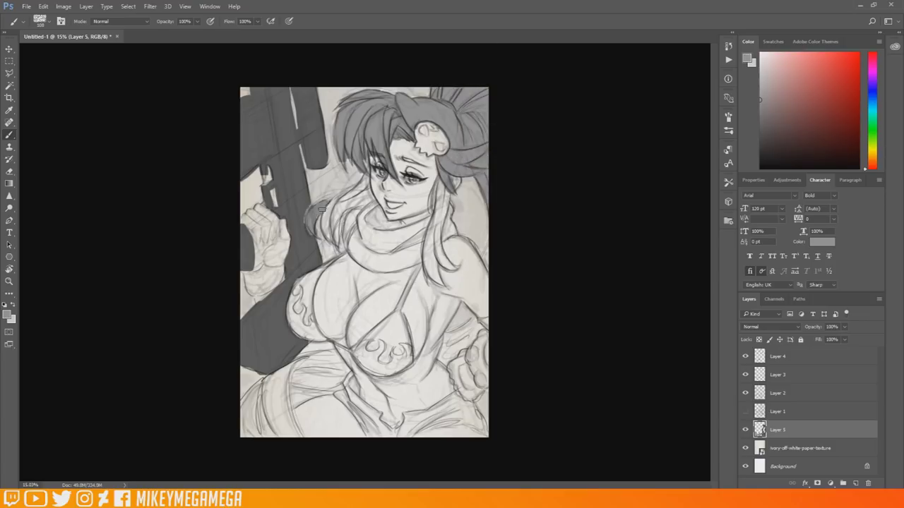
# - Paint the long side locks of hair, the thigh-high stocking and the cloth above the hip-hand glove in the same mid grey
pyautogui.moveTo(311, 221); pyautogui.dragTo(332, 191)
pyautogui.moveTo(335, 212); pyautogui.dragTo(367, 164)
pyautogui.moveTo(431, 178); pyautogui.dragTo(432, 282)
pyautogui.moveTo(441, 193); pyautogui.dragTo(455, 269)
pyautogui.moveTo(339, 353)
pyautogui.mouseDown()
pyautogui.moveTo(337, 372)
pyautogui.moveTo(300, 374)
pyautogui.mouseUp()
pyautogui.moveTo(300, 374)
pyautogui.mouseDown()
pyautogui.moveTo(288, 409)
pyautogui.moveTo(258, 424)
pyautogui.moveTo(246, 410)
pyautogui.mouseUp()
pyautogui.moveTo(455, 338)
pyautogui.mouseDown()
pyautogui.moveTo(448, 359)
pyautogui.moveTo(475, 330)
pyautogui.mouseUp()
# - Pick a dark grey and fill in the flame shapes and straps of the bikini top
pyautogui.click(9, 315)
pyautogui.click(445, 255)
pyautogui.click(653, 164)
pyautogui.moveTo(320, 273); pyautogui.dragTo(298, 299)
pyautogui.moveTo(302, 288); pyautogui.dragTo(308, 323)
pyautogui.moveTo(385, 326); pyautogui.dragTo(366, 346)
pyautogui.moveTo(391, 323)
pyautogui.mouseDown()
pyautogui.moveTo(385, 360)
pyautogui.moveTo(404, 343)
pyautogui.moveTo(423, 265)
pyautogui.mouseUp()
pyautogui.moveTo(322, 271); pyautogui.dragTo(348, 251)
# - Fill the glove on the hip hand, the shorts and the belt area with dark grey
pyautogui.moveTo(451, 356); pyautogui.dragTo(472, 400)
pyautogui.moveTo(469, 360); pyautogui.dragTo(483, 400)
pyautogui.moveTo(474, 335); pyautogui.dragTo(487, 373)
pyautogui.moveTo(480, 356); pyautogui.dragTo(489, 394)
pyautogui.moveTo(480, 321)
pyautogui.mouseDown()
pyautogui.moveTo(489, 367)
pyautogui.moveTo(424, 413)
pyautogui.moveTo(351, 373)
pyautogui.moveTo(361, 432)
pyautogui.moveTo(395, 435)
pyautogui.moveTo(486, 404)
pyautogui.moveTo(423, 427)
pyautogui.mouseUp()
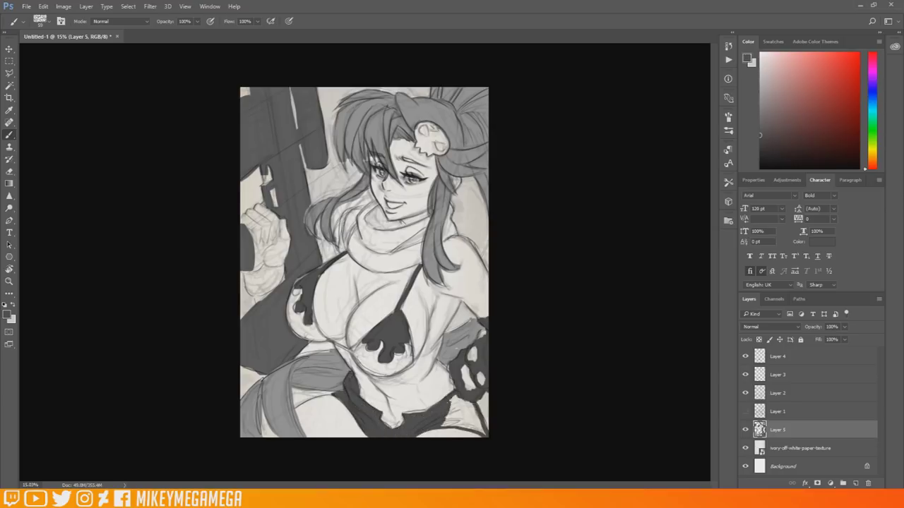
pyautogui.moveTo(445, 399); pyautogui.dragTo(473, 428)
pyautogui.moveTo(466, 416); pyautogui.dragTo(484, 435)
# - Paint dark vertical stripes on the scarf and darken the eye sockets of the skull hair ornament
pyautogui.moveTo(374, 229); pyautogui.dragTo(374, 269)
pyautogui.moveTo(398, 230); pyautogui.dragTo(397, 272)
pyautogui.moveTo(353, 223); pyautogui.dragTo(364, 257)
pyautogui.moveTo(422, 222); pyautogui.dragTo(423, 236)
pyautogui.moveTo(449, 207); pyautogui.dragTo(450, 238)
pyautogui.moveTo(372, 211); pyautogui.dragTo(372, 232)
pyautogui.moveTo(421, 127); pyautogui.dragTo(427, 134)
pyautogui.moveTo(439, 145); pyautogui.dragTo(438, 147)
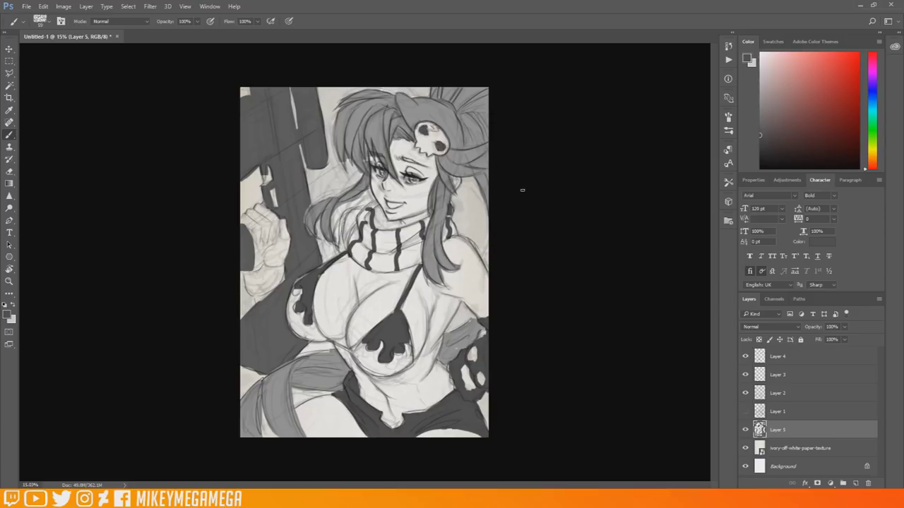
# - Pick a light grey and shade the undersides of the bikini cups, the side of the torso, the arm and the scarf's inner edge
pyautogui.keyDown('alt'); pyautogui.click(440, 212); pyautogui.keyUp('alt')
pyautogui.click(7, 315)
pyautogui.click(454, 194)
pyautogui.click(656, 168)
pyautogui.moveTo(295, 318); pyautogui.dragTo(378, 369)
pyautogui.moveTo(378, 369)
pyautogui.mouseDown()
pyautogui.moveTo(401, 355)
pyautogui.moveTo(412, 360)
pyautogui.mouseUp()
pyautogui.moveTo(318, 324); pyautogui.dragTo(355, 340)
pyautogui.moveTo(415, 356)
pyautogui.mouseDown()
pyautogui.moveTo(425, 330)
pyautogui.moveTo(421, 348)
pyautogui.mouseUp()
pyautogui.moveTo(459, 299); pyautogui.dragTo(443, 331)
pyautogui.moveTo(414, 364); pyautogui.dragTo(437, 312)
pyautogui.moveTo(442, 304); pyautogui.dragTo(429, 381)
pyautogui.moveTo(439, 363); pyautogui.dragTo(452, 389)
pyautogui.moveTo(451, 240); pyautogui.dragTo(486, 286)
pyautogui.moveTo(376, 211)
pyautogui.mouseDown()
pyautogui.moveTo(389, 226)
pyautogui.moveTo(405, 224)
pyautogui.mouseUp()
# - Sample the dark grey of the shorts and paint the glove on the raised hand
pyautogui.keyDown('alt'); pyautogui.click(354, 386); pyautogui.keyUp('alt')
pyautogui.moveTo(243, 220); pyautogui.dragTo(262, 207)
pyautogui.moveTo(254, 245); pyautogui.dragTo(286, 243)
pyautogui.moveTo(285, 245); pyautogui.dragTo(247, 291)
pyautogui.moveTo(255, 271); pyautogui.dragTo(283, 280)
pyautogui.moveTo(282, 281); pyautogui.dragTo(256, 304)
pyautogui.moveTo(289, 244); pyautogui.dragTo(285, 259)
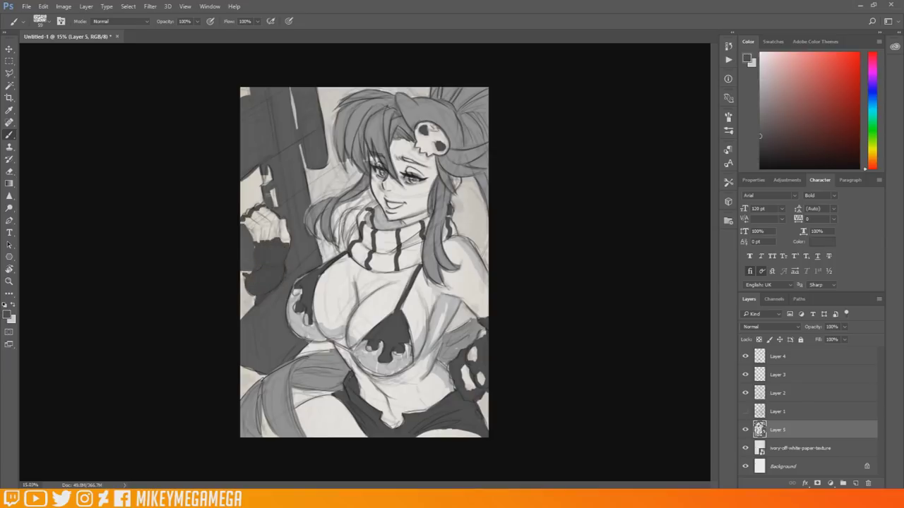
# - Sample light and mid grey tones from the canvas to touch up small details around the hair tie and gun
pyautogui.keyDown('alt'); pyautogui.click(441, 98); pyautogui.keyUp('alt')
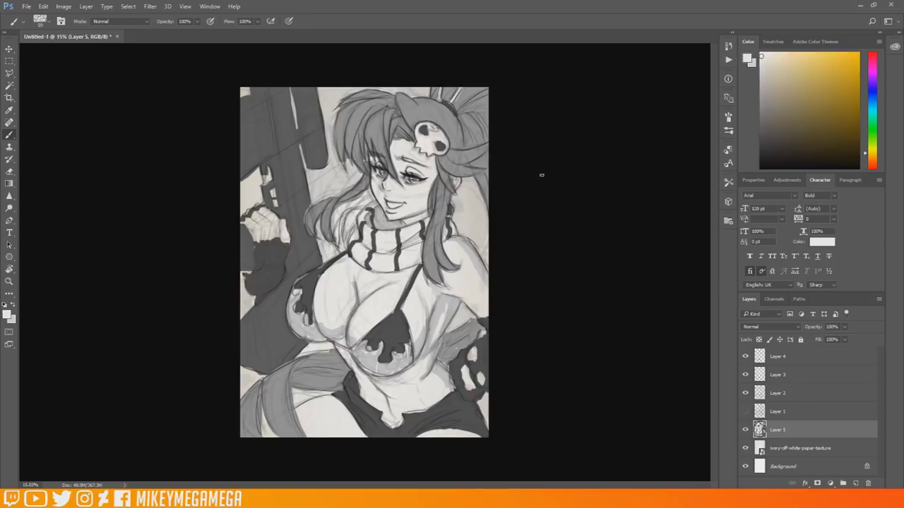
pyautogui.keyDown('alt'); pyautogui.click(446, 222); pyautogui.keyUp('alt')
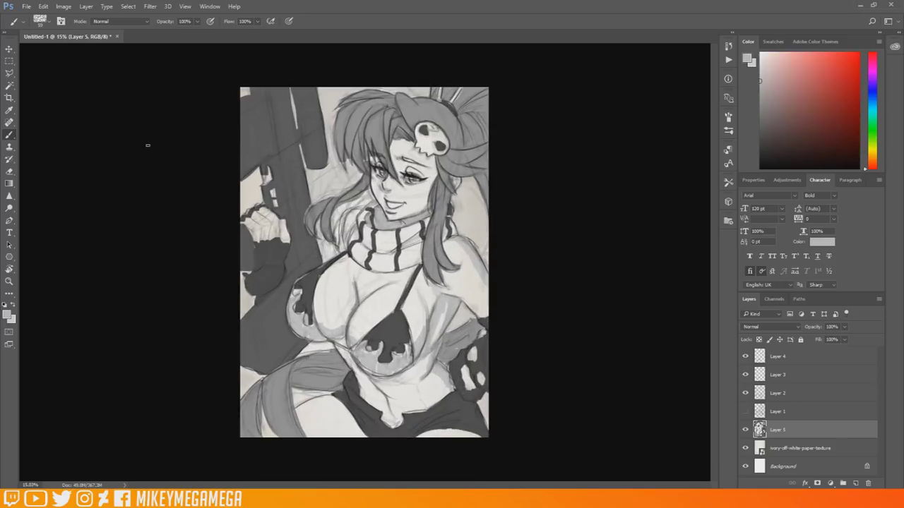
pyautogui.hotkey('ctrl', '-')
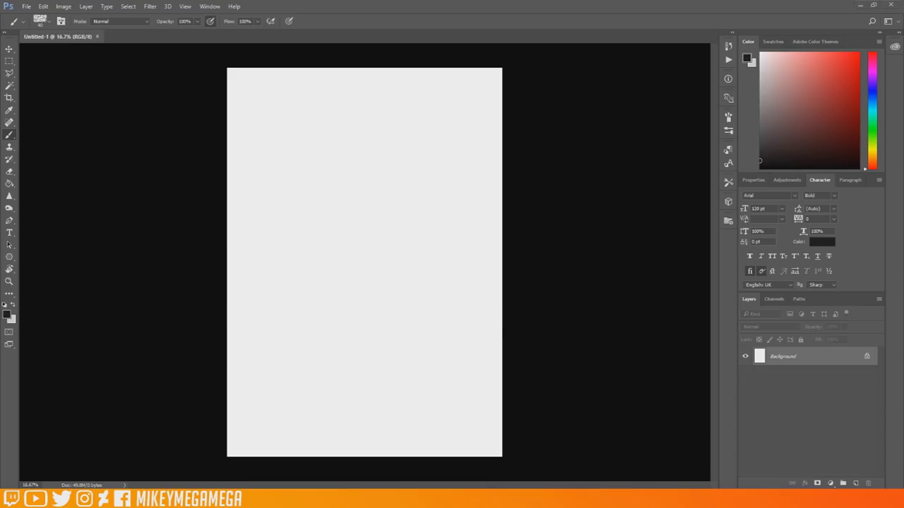
# - Set the foreground to grey bbbbbb, fill the blank document's background with it and add a new layer
pyautogui.click(8, 315)
pyautogui.click(444, 203)
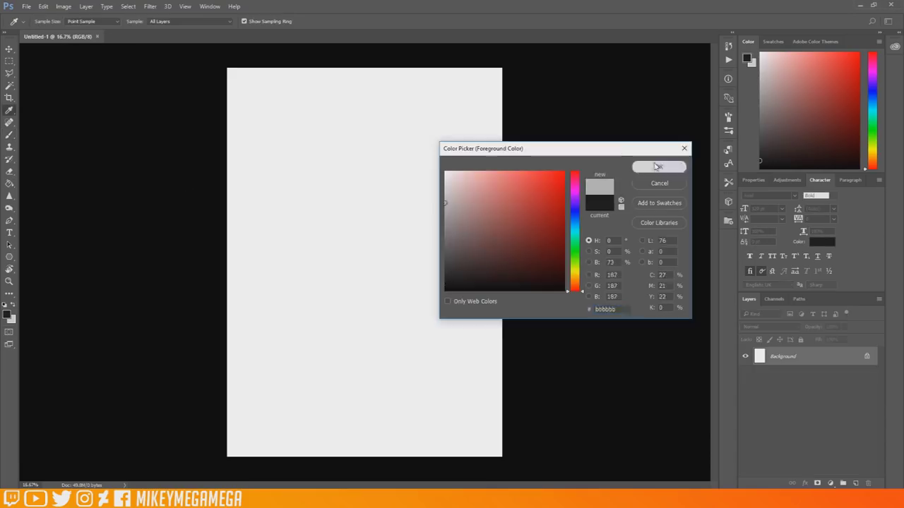
pyautogui.click(657, 166)
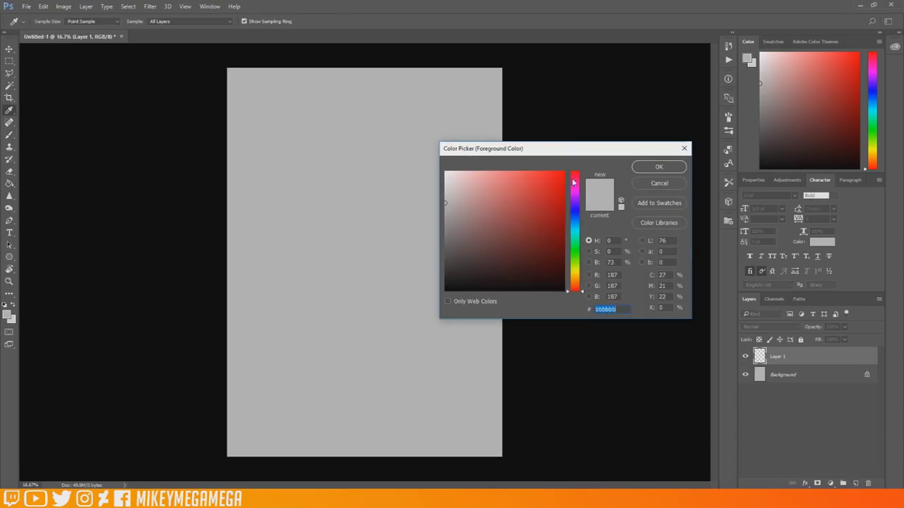
# - Choose a dark purple brush colour and sketch the head, jaw, ear and neck construction in the upper part of the canvas
pyautogui.click(574, 190)
pyautogui.click(561, 272)
pyautogui.click(659, 167)
pyautogui.click(10, 134)
pyautogui.moveTo(367, 113)
pyautogui.mouseDown()
pyautogui.moveTo(357, 140)
pyautogui.moveTo(431, 120)
pyautogui.moveTo(435, 159)
pyautogui.moveTo(421, 151)
pyautogui.mouseUp()
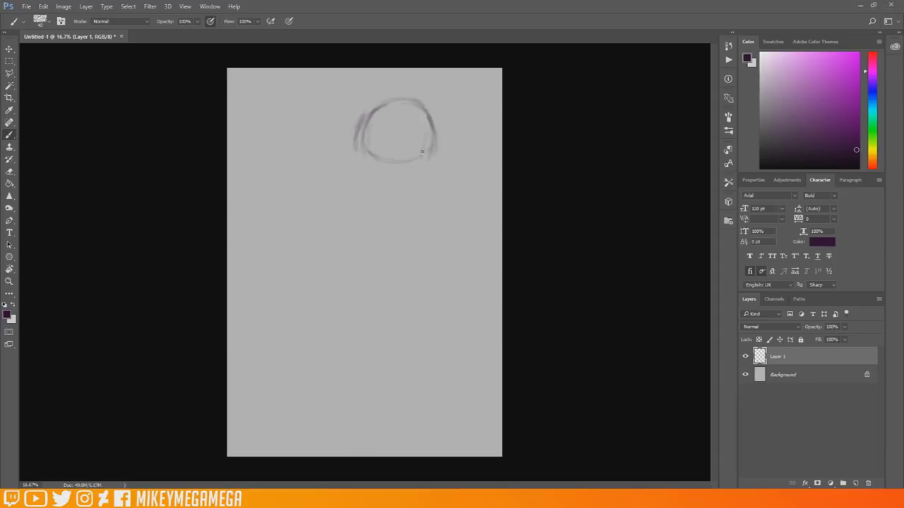
pyautogui.moveTo(362, 154)
pyautogui.mouseDown()
pyautogui.moveTo(371, 186)
pyautogui.moveTo(388, 200)
pyautogui.moveTo(429, 154)
pyautogui.moveTo(427, 165)
pyautogui.mouseUp()
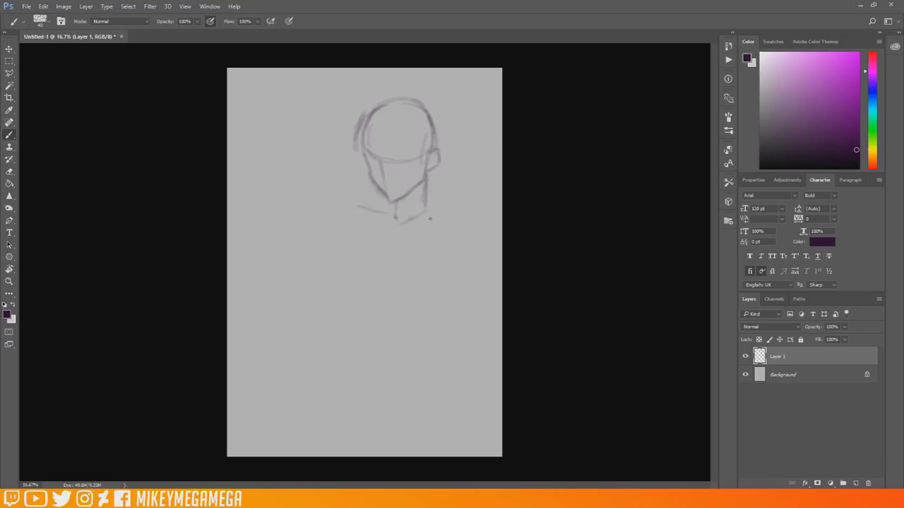
# - Sketch the shoulders, ribcage, waist and hips of the seated figure below the head
pyautogui.moveTo(428, 213)
pyautogui.mouseDown()
pyautogui.moveTo(436, 267)
pyautogui.moveTo(428, 288)
pyautogui.moveTo(254, 438)
pyautogui.moveTo(344, 287)
pyautogui.mouseUp()
pyautogui.moveTo(360, 352)
pyautogui.mouseDown()
pyautogui.moveTo(444, 375)
pyautogui.moveTo(455, 415)
pyautogui.moveTo(360, 353)
pyautogui.moveTo(371, 292)
pyautogui.moveTo(356, 269)
pyautogui.moveTo(445, 271)
pyautogui.mouseUp()
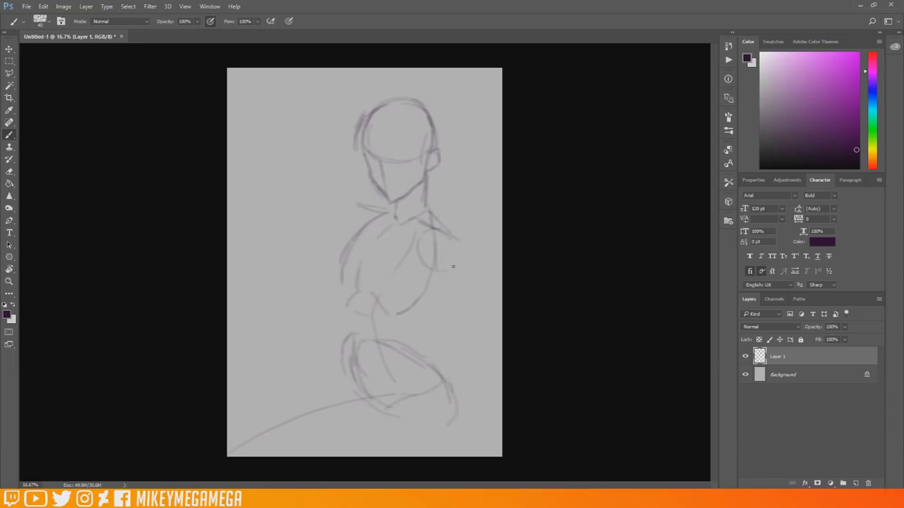
pyautogui.moveTo(376, 218); pyautogui.dragTo(418, 226)
pyautogui.moveTo(414, 307)
pyautogui.mouseDown()
pyautogui.moveTo(371, 371)
pyautogui.moveTo(459, 420)
pyautogui.mouseUp()
# - Rough in the thighs, the straight supporting arm and the raised hand beside the chin
pyautogui.moveTo(303, 352)
pyautogui.mouseDown()
pyautogui.moveTo(415, 439)
pyautogui.moveTo(233, 387)
pyautogui.moveTo(415, 399)
pyautogui.moveTo(446, 438)
pyautogui.mouseUp()
pyautogui.moveTo(437, 250)
pyautogui.mouseDown()
pyautogui.moveTo(487, 420)
pyautogui.moveTo(452, 346)
pyautogui.moveTo(466, 346)
pyautogui.moveTo(484, 413)
pyautogui.mouseUp()
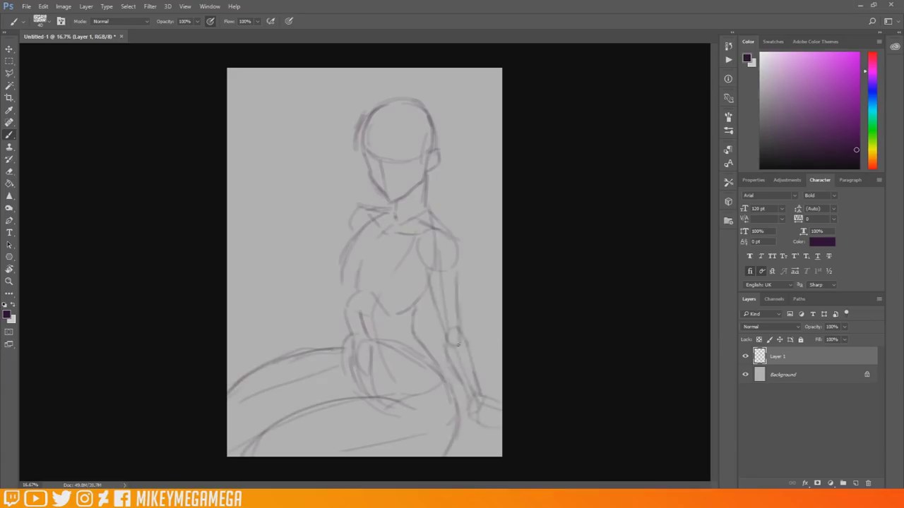
pyautogui.moveTo(363, 201); pyautogui.dragTo(348, 234)
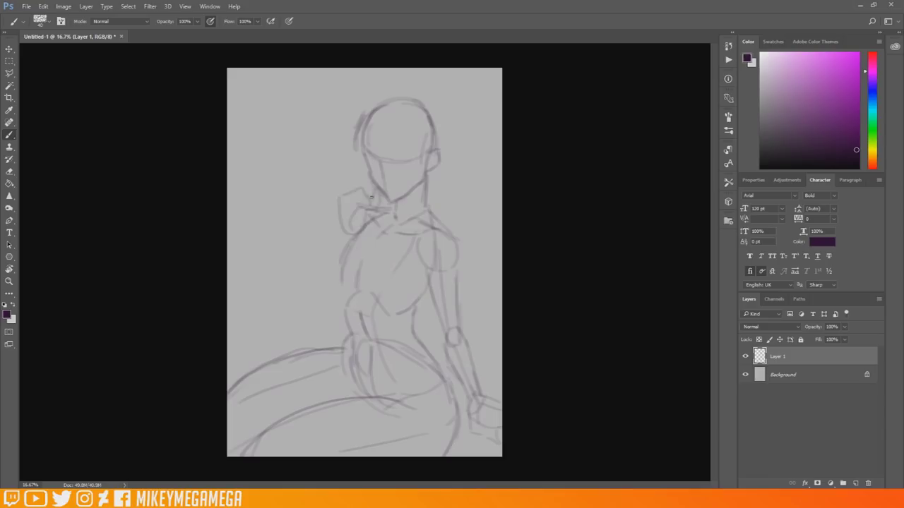
pyautogui.moveTo(344, 199); pyautogui.dragTo(335, 174)
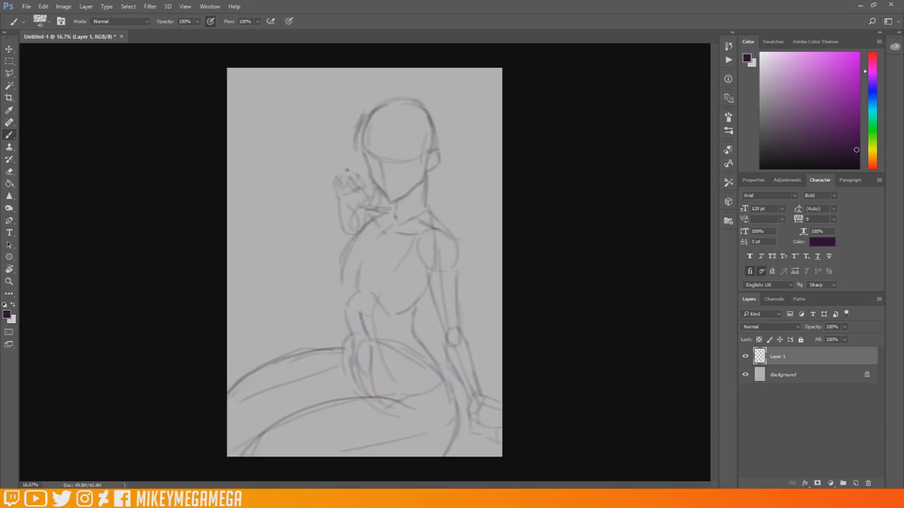
# - Sketch the raised arm's forearm out to the elbow and outline the bust over the ribcage in a slightly redder dark purple
pyautogui.moveTo(342, 214); pyautogui.dragTo(271, 255)
pyautogui.moveTo(290, 226)
pyautogui.mouseDown()
pyautogui.moveTo(342, 204)
pyautogui.moveTo(305, 242)
pyautogui.moveTo(266, 248)
pyautogui.moveTo(296, 260)
pyautogui.mouseUp()
pyautogui.keyDown('alt'); pyautogui.click(275, 217); pyautogui.keyUp('alt')
pyautogui.click(8, 316)
pyautogui.click(574, 187)
pyautogui.click(557, 262)
pyautogui.click(656, 168)
pyautogui.moveTo(345, 242)
pyautogui.mouseDown()
pyautogui.moveTo(412, 266)
pyautogui.moveTo(415, 300)
pyautogui.mouseUp()
pyautogui.moveTo(358, 282)
pyautogui.mouseDown()
pyautogui.moveTo(378, 321)
pyautogui.moveTo(414, 308)
pyautogui.mouseUp()
pyautogui.moveTo(410, 255); pyautogui.dragTo(418, 309)
pyautogui.moveTo(351, 243)
pyautogui.mouseDown()
pyautogui.moveTo(319, 260)
pyautogui.moveTo(329, 301)
pyautogui.mouseUp()
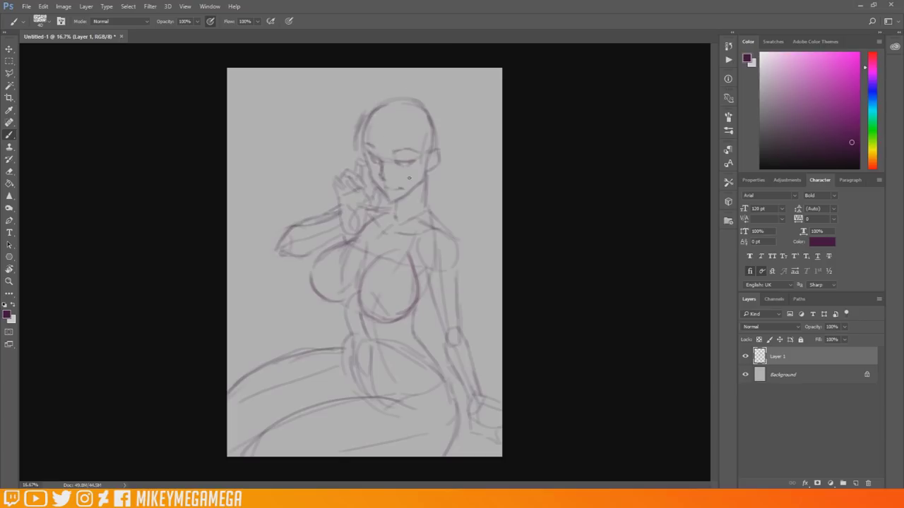
# - Sketch a small skull ornament on the forehead, add a new layer and draw the hair fringe falling over the face
pyautogui.moveTo(415, 121); pyautogui.dragTo(397, 135)
pyautogui.click(856, 484)
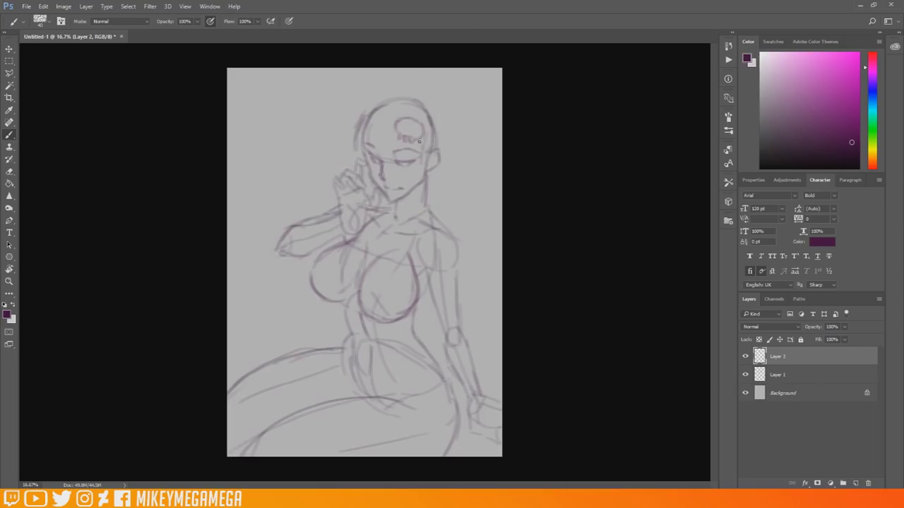
pyautogui.moveTo(421, 141)
pyautogui.mouseDown()
pyautogui.moveTo(443, 134)
pyautogui.moveTo(385, 158)
pyautogui.mouseUp()
pyautogui.moveTo(380, 117); pyautogui.dragTo(390, 169)
pyautogui.moveTo(369, 121); pyautogui.dragTo(382, 167)
pyautogui.moveTo(373, 105)
pyautogui.mouseDown()
pyautogui.moveTo(389, 115)
pyautogui.moveTo(371, 165)
pyautogui.mouseUp()
pyautogui.moveTo(393, 106)
pyautogui.mouseDown()
pyautogui.moveTo(332, 119)
pyautogui.moveTo(323, 133)
pyautogui.moveTo(337, 164)
pyautogui.moveTo(370, 178)
pyautogui.mouseUp()
# - Sketch the swept hair around the crown and the loose tufts beside the ear and behind the neck
pyautogui.moveTo(338, 104); pyautogui.dragTo(356, 146)
pyautogui.moveTo(359, 96)
pyautogui.mouseDown()
pyautogui.moveTo(394, 90)
pyautogui.moveTo(408, 112)
pyautogui.mouseUp()
pyautogui.moveTo(405, 94)
pyautogui.mouseDown()
pyautogui.moveTo(439, 121)
pyautogui.moveTo(456, 223)
pyautogui.mouseUp()
pyautogui.moveTo(439, 185); pyautogui.dragTo(459, 220)
pyautogui.moveTo(447, 181); pyautogui.dragTo(471, 191)
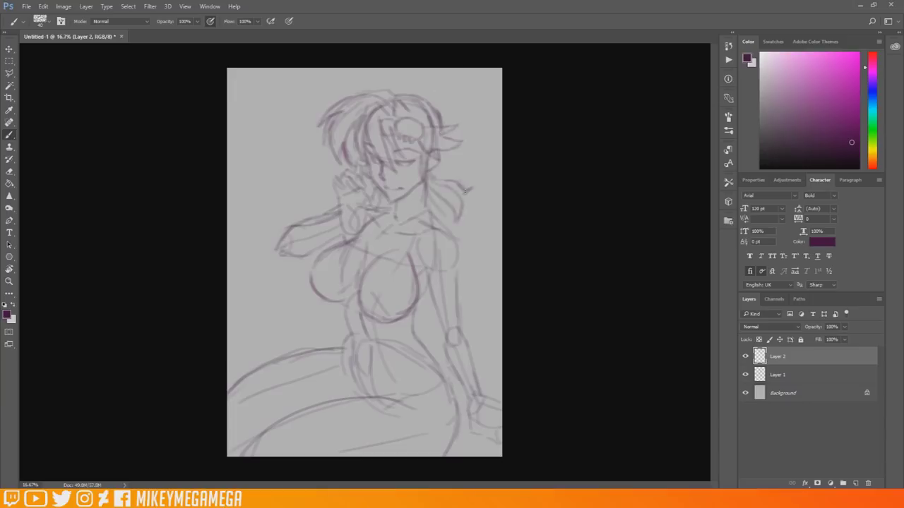
pyautogui.moveTo(340, 167); pyautogui.dragTo(308, 201)
pyautogui.hotkey('ctrl', 'alt', 'z')
pyautogui.hotkey('ctrl', 'alt', 'z')
# - Mark the ponytail base above the crown and sketch a thick ribbed scarf around the neck
pyautogui.moveTo(414, 74); pyautogui.dragTo(418, 95)
pyautogui.moveTo(443, 76); pyautogui.dragTo(434, 87)
pyautogui.moveTo(398, 220); pyautogui.dragTo(444, 187)
pyautogui.moveTo(446, 196)
pyautogui.mouseDown()
pyautogui.moveTo(404, 228)
pyautogui.moveTo(415, 237)
pyautogui.mouseUp()
pyautogui.moveTo(370, 213)
pyautogui.mouseDown()
pyautogui.moveTo(378, 236)
pyautogui.moveTo(412, 241)
pyautogui.mouseUp()
pyautogui.moveTo(381, 218); pyautogui.dragTo(384, 238)
pyautogui.moveTo(424, 205); pyautogui.dragTo(426, 231)
pyautogui.moveTo(439, 198)
pyautogui.mouseDown()
pyautogui.moveTo(433, 224)
pyautogui.moveTo(425, 185)
pyautogui.mouseUp()
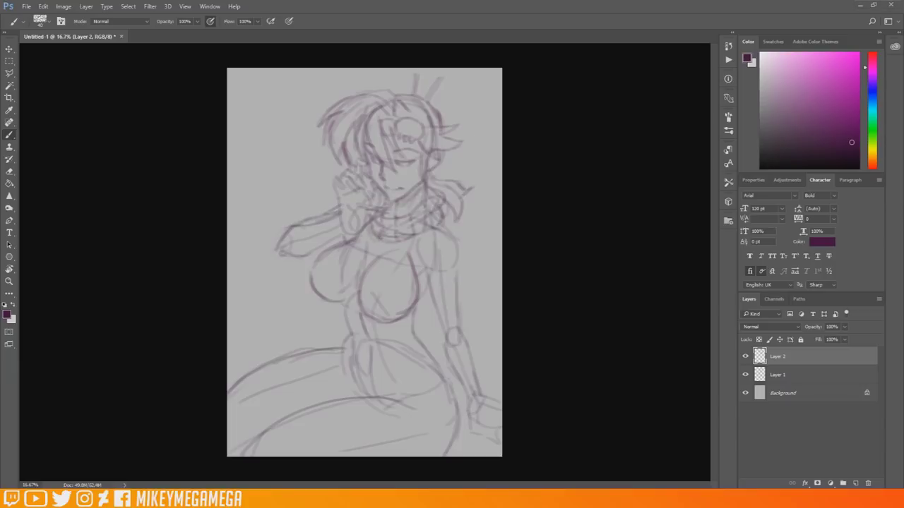
# - Draw a thick ribbed cuff around the raised wrist and firm up the forearm outline
pyautogui.moveTo(339, 212); pyautogui.dragTo(342, 236)
pyautogui.moveTo(330, 233)
pyautogui.mouseDown()
pyautogui.moveTo(337, 202)
pyautogui.moveTo(319, 209)
pyautogui.mouseUp()
pyautogui.moveTo(315, 212)
pyautogui.mouseDown()
pyautogui.moveTo(332, 245)
pyautogui.moveTo(315, 246)
pyautogui.mouseUp()
pyautogui.moveTo(284, 228); pyautogui.dragTo(318, 206)
# - Define the supporting arm with a glove band at the elbow and a ribbed cuff at the wrist
pyautogui.moveTo(424, 274)
pyautogui.mouseDown()
pyautogui.moveTo(457, 280)
pyautogui.moveTo(439, 319)
pyautogui.moveTo(462, 308)
pyautogui.mouseUp()
pyautogui.moveTo(456, 268); pyautogui.dragTo(459, 308)
pyautogui.moveTo(434, 315); pyautogui.dragTo(444, 341)
pyautogui.moveTo(464, 309); pyautogui.dragTo(464, 337)
pyautogui.moveTo(442, 338)
pyautogui.mouseDown()
pyautogui.moveTo(459, 351)
pyautogui.moveTo(449, 370)
pyautogui.mouseUp()
pyautogui.moveTo(443, 361); pyautogui.dragTo(463, 400)
pyautogui.moveTo(463, 338); pyautogui.dragTo(476, 383)
pyautogui.moveTo(466, 371); pyautogui.dragTo(452, 392)
pyautogui.moveTo(464, 386)
pyautogui.mouseDown()
pyautogui.moveTo(487, 401)
pyautogui.moveTo(453, 394)
pyautogui.moveTo(466, 413)
pyautogui.mouseUp()
# - Redraw the waist, hip and thigh contours of the seated figure with firmer lines
pyautogui.moveTo(430, 294)
pyautogui.mouseDown()
pyautogui.moveTo(415, 325)
pyautogui.moveTo(444, 378)
pyautogui.mouseUp()
pyautogui.moveTo(406, 372); pyautogui.dragTo(397, 397)
pyautogui.moveTo(351, 333); pyautogui.dragTo(343, 349)
pyautogui.moveTo(345, 304)
pyautogui.mouseDown()
pyautogui.moveTo(372, 397)
pyautogui.moveTo(425, 420)
pyautogui.moveTo(237, 454)
pyautogui.mouseUp()
pyautogui.moveTo(460, 410); pyautogui.dragTo(449, 456)
pyautogui.moveTo(427, 357); pyautogui.dragTo(450, 455)
pyautogui.moveTo(343, 350); pyautogui.dragTo(227, 389)
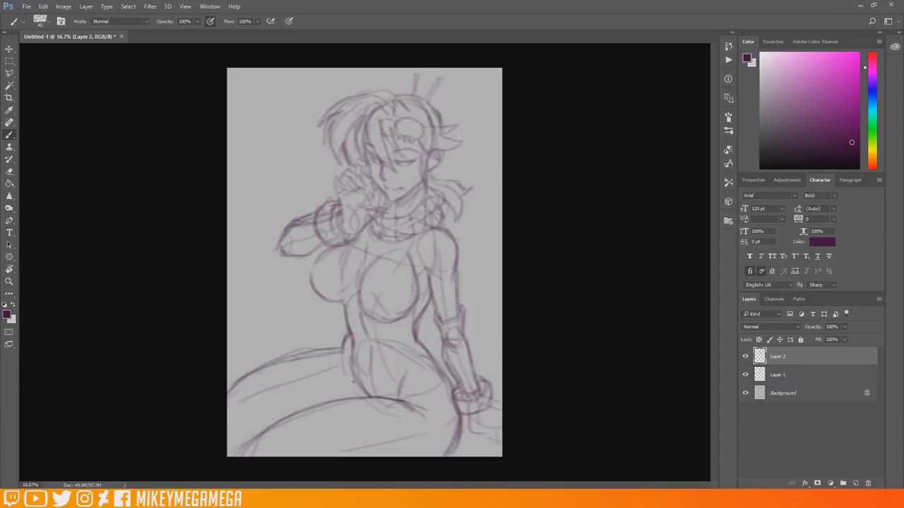
# - Sketch the bikini top's cup edges and its straps running up to the neck
pyautogui.moveTo(311, 276)
pyautogui.mouseDown()
pyautogui.moveTo(334, 250)
pyautogui.moveTo(329, 281)
pyautogui.moveTo(362, 309)
pyautogui.moveTo(413, 278)
pyautogui.mouseUp()
pyautogui.moveTo(360, 302); pyautogui.dragTo(414, 323)
pyautogui.moveTo(413, 280)
pyautogui.mouseDown()
pyautogui.moveTo(428, 306)
pyautogui.moveTo(415, 241)
pyautogui.mouseUp()
pyautogui.moveTo(413, 249); pyautogui.dragTo(398, 281)
pyautogui.moveTo(374, 227)
pyautogui.mouseDown()
pyautogui.moveTo(352, 243)
pyautogui.moveTo(347, 299)
pyautogui.mouseUp()
pyautogui.moveTo(375, 291)
pyautogui.mouseDown()
pyautogui.moveTo(398, 275)
pyautogui.moveTo(409, 288)
pyautogui.mouseUp()
# - Sketch the low-cut shorts with an angled waistband across the hips and thigh
pyautogui.moveTo(380, 376); pyautogui.dragTo(373, 395)
pyautogui.moveTo(332, 337); pyautogui.dragTo(365, 371)
pyautogui.moveTo(379, 374)
pyautogui.mouseDown()
pyautogui.moveTo(395, 382)
pyautogui.moveTo(445, 374)
pyautogui.mouseUp()
pyautogui.moveTo(428, 351); pyautogui.dragTo(449, 365)
pyautogui.moveTo(332, 332)
pyautogui.mouseDown()
pyautogui.moveTo(361, 386)
pyautogui.moveTo(409, 408)
pyautogui.moveTo(442, 456)
pyautogui.mouseUp()
pyautogui.moveTo(418, 394); pyautogui.dragTo(452, 375)
pyautogui.moveTo(422, 342); pyautogui.dragTo(449, 351)
pyautogui.moveTo(450, 385); pyautogui.dragTo(445, 417)
# - Add the shorts' side flap and waistband details and draw a swirl pattern on the bikini cups
pyautogui.moveTo(345, 353)
pyautogui.mouseDown()
pyautogui.moveTo(328, 365)
pyautogui.moveTo(338, 399)
pyautogui.mouseUp()
pyautogui.moveTo(342, 352); pyautogui.dragTo(366, 387)
pyautogui.moveTo(395, 382)
pyautogui.mouseDown()
pyautogui.moveTo(442, 378)
pyautogui.moveTo(432, 356)
pyautogui.mouseUp()
pyautogui.moveTo(363, 379); pyautogui.dragTo(372, 391)
pyautogui.moveTo(350, 337); pyautogui.dragTo(354, 360)
pyautogui.moveTo(315, 262)
pyautogui.mouseDown()
pyautogui.moveTo(399, 267)
pyautogui.moveTo(417, 304)
pyautogui.mouseUp()
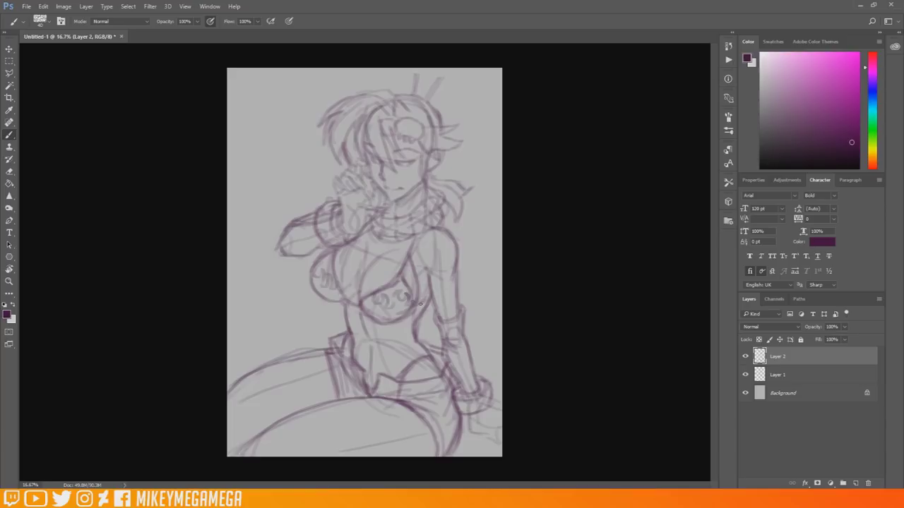
# - Draw the curved stocking bands across both thighs and touch up the lines of the raised hand
pyautogui.moveTo(277, 364); pyautogui.dragTo(295, 410)
pyautogui.moveTo(286, 367)
pyautogui.mouseDown()
pyautogui.moveTo(229, 388)
pyautogui.moveTo(313, 357)
pyautogui.moveTo(297, 395)
pyautogui.mouseUp()
pyautogui.moveTo(308, 408); pyautogui.dragTo(354, 456)
pyautogui.moveTo(284, 377); pyautogui.dragTo(295, 411)
pyautogui.moveTo(342, 191)
pyautogui.mouseDown()
pyautogui.moveTo(350, 236)
pyautogui.moveTo(367, 227)
pyautogui.mouseUp()
# - Sketch a high ponytail rising from the crown and sweeping down behind the figure to the opposite side of the waist
pyautogui.moveTo(440, 108); pyautogui.dragTo(482, 74)
pyautogui.moveTo(407, 69); pyautogui.dragTo(408, 89)
pyautogui.moveTo(434, 94); pyautogui.dragTo(461, 69)
pyautogui.moveTo(483, 71)
pyautogui.mouseDown()
pyautogui.moveTo(509, 125)
pyautogui.moveTo(463, 92)
pyautogui.moveTo(509, 263)
pyautogui.moveTo(470, 331)
pyautogui.mouseUp()
pyautogui.moveTo(275, 288); pyautogui.dragTo(322, 343)
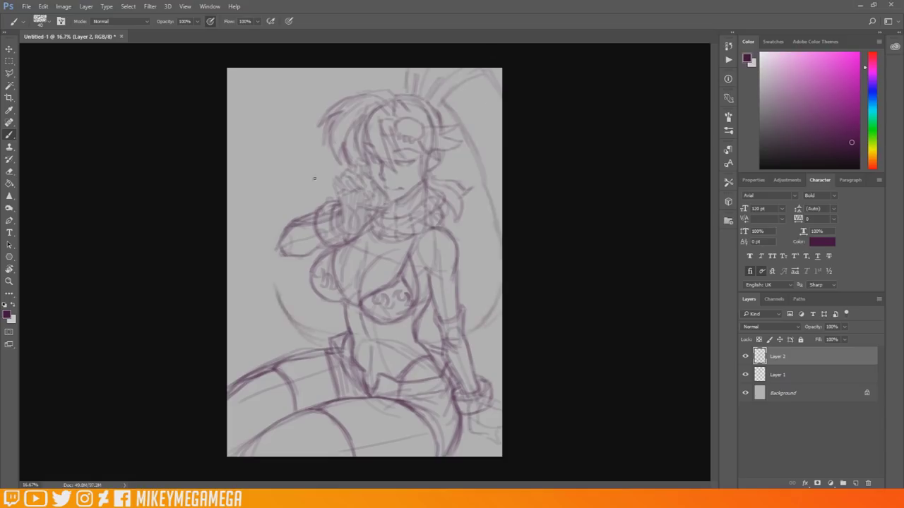
# - Draw the ponytail's long curved strands beside the raised arm, ending in forked, curled tips
pyautogui.press('r')
pyautogui.moveTo(314, 179); pyautogui.dragTo(448, 212)
pyautogui.moveTo(264, 271); pyautogui.dragTo(318, 394)
pyautogui.moveTo(285, 210); pyautogui.dragTo(353, 170)
pyautogui.moveTo(267, 170); pyautogui.dragTo(348, 141)
pyautogui.press('r')
pyautogui.moveTo(508, 354)
pyautogui.mouseDown()
pyautogui.moveTo(456, 118)
pyautogui.moveTo(500, 290)
pyautogui.mouseUp()
pyautogui.moveTo(261, 359); pyautogui.dragTo(238, 271)
pyautogui.moveTo(254, 235); pyautogui.dragTo(260, 321)
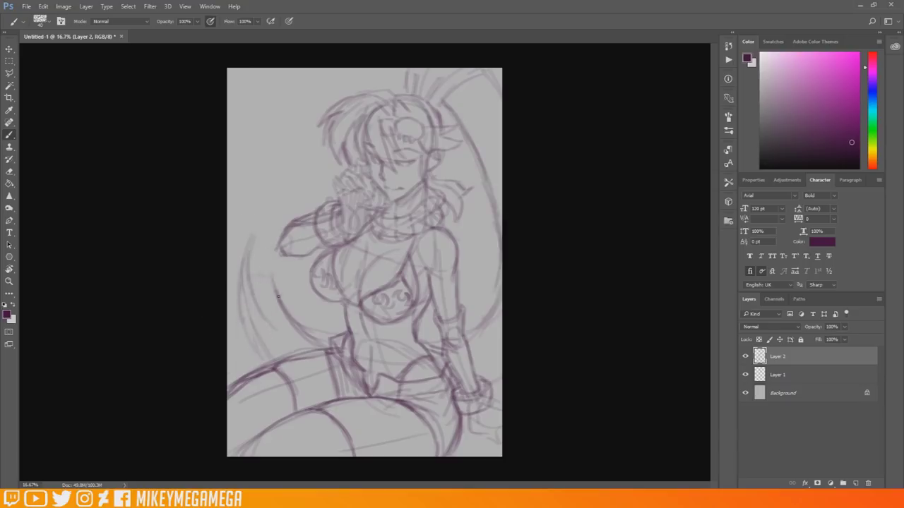
pyautogui.moveTo(275, 173); pyautogui.dragTo(259, 247)
pyautogui.moveTo(234, 213); pyautogui.dragTo(260, 250)
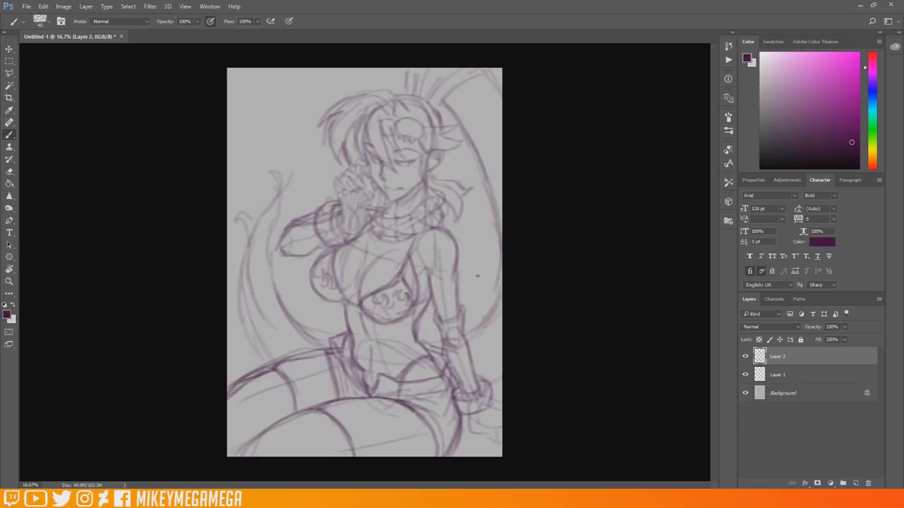
# - Hide both sketch layers and, on a new layer, sketch a new figure's head, ears and jaw with facial guide lines
pyautogui.moveTo(746, 358); pyautogui.dragTo(746, 376)
pyautogui.hotkey('ctrl', 'shift', 'alt', 'n')
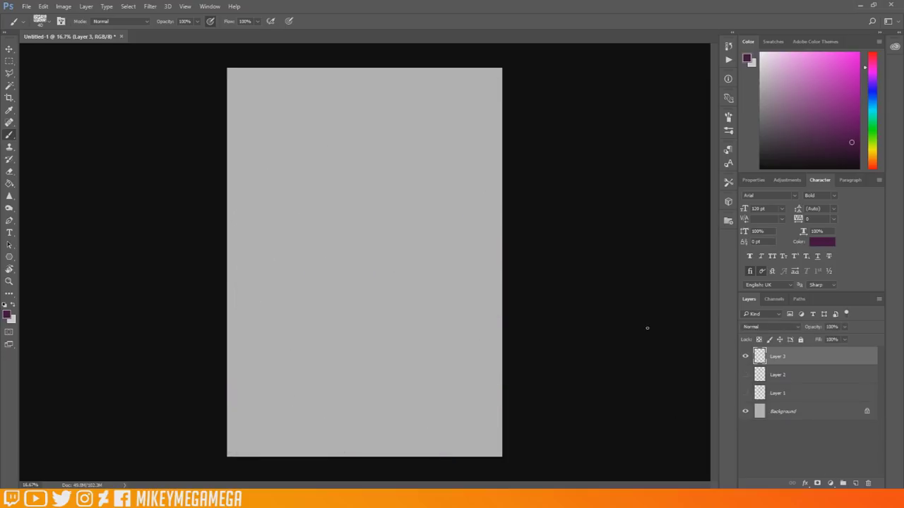
pyautogui.moveTo(307, 117); pyautogui.dragTo(300, 147)
pyautogui.moveTo(307, 114)
pyautogui.mouseDown()
pyautogui.moveTo(355, 107)
pyautogui.moveTo(371, 154)
pyautogui.mouseUp()
pyautogui.moveTo(317, 106); pyautogui.dragTo(306, 176)
pyautogui.moveTo(361, 167); pyautogui.dragTo(355, 175)
pyautogui.moveTo(333, 146); pyautogui.dragTo(340, 210)
pyautogui.moveTo(297, 164)
pyautogui.mouseDown()
pyautogui.moveTo(309, 200)
pyautogui.moveTo(346, 218)
pyautogui.moveTo(366, 192)
pyautogui.moveTo(366, 134)
pyautogui.mouseUp()
pyautogui.moveTo(300, 110)
pyautogui.mouseDown()
pyautogui.moveTo(296, 189)
pyautogui.moveTo(368, 168)
pyautogui.mouseUp()
pyautogui.moveTo(284, 161); pyautogui.dragTo(302, 200)
# - Sketch the shoulder and the bent arm folded across the front of the body below the chin
pyautogui.moveTo(310, 207)
pyautogui.mouseDown()
pyautogui.moveTo(327, 226)
pyautogui.moveTo(361, 216)
pyautogui.mouseUp()
pyautogui.moveTo(363, 212)
pyautogui.mouseDown()
pyautogui.moveTo(314, 232)
pyautogui.moveTo(329, 281)
pyautogui.mouseUp()
pyautogui.moveTo(306, 237)
pyautogui.mouseDown()
pyautogui.moveTo(294, 266)
pyautogui.moveTo(307, 247)
pyautogui.mouseUp()
pyautogui.moveTo(363, 217); pyautogui.dragTo(338, 239)
pyautogui.moveTo(272, 253); pyautogui.dragTo(324, 277)
pyautogui.moveTo(289, 233); pyautogui.dragTo(263, 288)
pyautogui.moveTo(283, 197); pyautogui.dragTo(329, 220)
pyautogui.moveTo(299, 214)
pyautogui.mouseDown()
pyautogui.moveTo(319, 226)
pyautogui.moveTo(322, 280)
pyautogui.mouseUp()
pyautogui.moveTo(300, 233); pyautogui.dragTo(364, 210)
# - Lasso the folded arm, adjust its shape with a transform, apply it and deselect
pyautogui.click(9, 73)
pyautogui.click(374, 204)
pyautogui.click(290, 228)
pyautogui.click(275, 283)
pyautogui.click(43, 7)
pyautogui.click(179, 220)
pyautogui.moveTo(382, 292); pyautogui.dragTo(400, 307)
pyautogui.moveTo(360, 270)
pyautogui.mouseDown()
pyautogui.moveTo(360, 260)
pyautogui.moveTo(400, 309)
pyautogui.mouseUp()
pyautogui.press('Return')
pyautogui.hotkey('ctrl', 'd')
# - Sketch the ribcage and the sides of the torso below the folded arm
pyautogui.click(9, 135)
pyautogui.moveTo(374, 229); pyautogui.dragTo(401, 269)
pyautogui.moveTo(304, 302); pyautogui.dragTo(339, 353)
pyautogui.moveTo(391, 259)
pyautogui.mouseDown()
pyautogui.moveTo(418, 325)
pyautogui.moveTo(333, 346)
pyautogui.mouseUp()
pyautogui.moveTo(414, 298); pyautogui.dragTo(387, 322)
pyautogui.moveTo(308, 291); pyautogui.dragTo(325, 329)
# - Rough in the pelvis and hips with the leg openings near the lower edge of the canvas
pyautogui.moveTo(371, 366); pyautogui.dragTo(324, 424)
pyautogui.moveTo(318, 400); pyautogui.dragTo(287, 432)
pyautogui.moveTo(307, 385); pyautogui.dragTo(422, 433)
pyautogui.moveTo(275, 437)
pyautogui.mouseDown()
pyautogui.moveTo(303, 410)
pyautogui.moveTo(300, 393)
pyautogui.mouseUp()
pyautogui.moveTo(326, 391); pyautogui.dragTo(358, 447)
pyautogui.moveTo(385, 446); pyautogui.dragTo(414, 407)
pyautogui.moveTo(392, 360); pyautogui.dragTo(391, 390)
pyautogui.moveTo(387, 429); pyautogui.dragTo(384, 445)
# - Add the abdomen's centre line and reinforce the back, waist and hip contours
pyautogui.moveTo(363, 354); pyautogui.dragTo(353, 450)
pyautogui.moveTo(413, 353); pyautogui.dragTo(399, 434)
pyautogui.moveTo(415, 320); pyautogui.dragTo(410, 363)
pyautogui.moveTo(419, 367); pyautogui.dragTo(411, 407)
pyautogui.moveTo(322, 378); pyautogui.dragTo(277, 427)
pyautogui.moveTo(332, 362); pyautogui.dragTo(314, 386)
pyautogui.moveTo(300, 294); pyautogui.dragTo(320, 329)
pyautogui.moveTo(343, 342); pyautogui.dragTo(329, 368)
pyautogui.moveTo(339, 372); pyautogui.dragTo(326, 384)
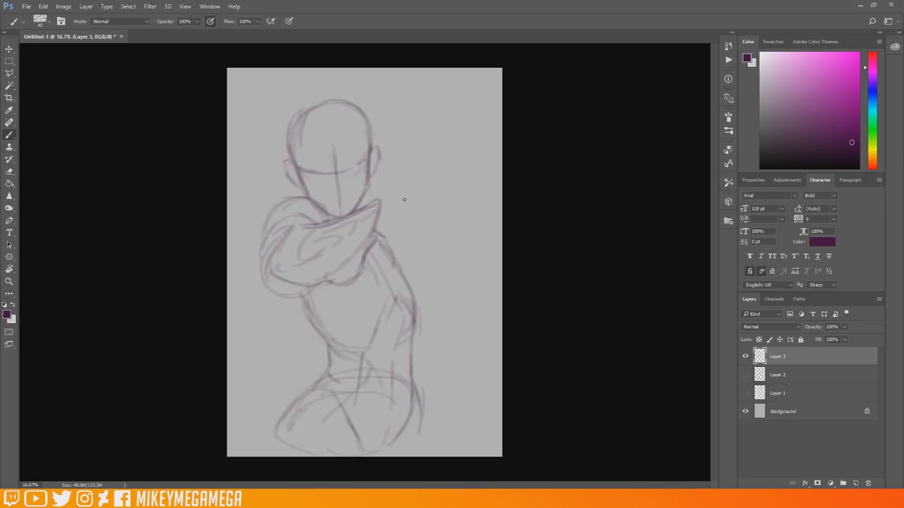
# - Sketch the rounded bust form across the ribcage below the folded arm
pyautogui.moveTo(370, 262); pyautogui.dragTo(394, 279)
pyautogui.moveTo(327, 286)
pyautogui.mouseDown()
pyautogui.moveTo(330, 310)
pyautogui.moveTo(408, 312)
pyautogui.mouseUp()
pyautogui.moveTo(387, 270); pyautogui.dragTo(406, 313)
pyautogui.moveTo(377, 263); pyautogui.dragTo(404, 292)
# - Sketch the second arm bent back with its elbow pointing outward, and reinforce the bust outline
pyautogui.moveTo(396, 260); pyautogui.dragTo(444, 292)
pyautogui.moveTo(415, 327); pyautogui.dragTo(426, 336)
pyautogui.moveTo(448, 308); pyautogui.dragTo(416, 333)
pyautogui.moveTo(410, 267); pyautogui.dragTo(448, 310)
pyautogui.moveTo(443, 319); pyautogui.dragTo(408, 331)
pyautogui.moveTo(339, 288)
pyautogui.mouseDown()
pyautogui.moveTo(342, 315)
pyautogui.moveTo(394, 317)
pyautogui.mouseUp()
pyautogui.moveTo(406, 316); pyautogui.dragTo(440, 323)
pyautogui.moveTo(365, 268)
pyautogui.mouseDown()
pyautogui.moveTo(389, 290)
pyautogui.moveTo(399, 319)
pyautogui.mouseUp()
pyautogui.moveTo(415, 316); pyautogui.dragTo(431, 292)
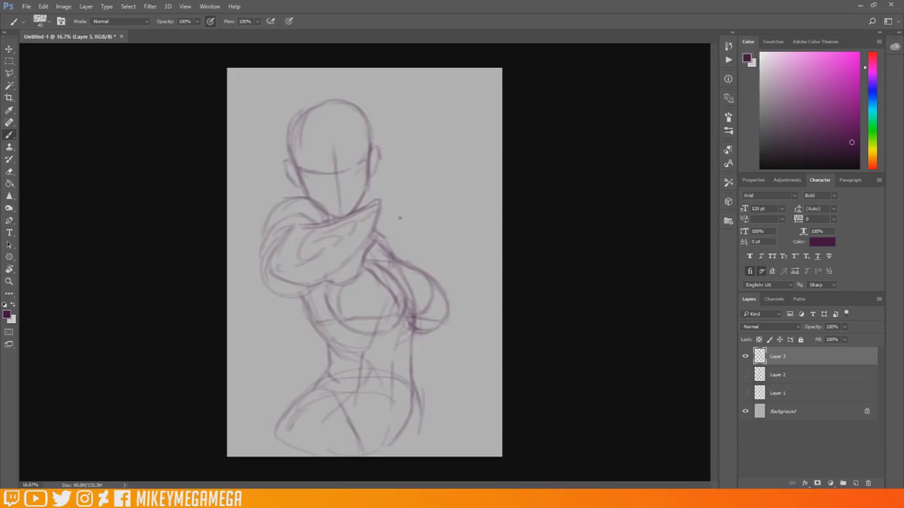
# - Sketch a long rifle running diagonally behind the figure from the canvas's upper edge to its lower edge, with a hand gripping it
pyautogui.moveTo(428, 342); pyautogui.dragTo(452, 446)
pyautogui.moveTo(366, 73); pyautogui.dragTo(406, 245)
pyautogui.moveTo(383, 71); pyautogui.dragTo(472, 452)
pyautogui.moveTo(354, 71); pyautogui.dragTo(450, 449)
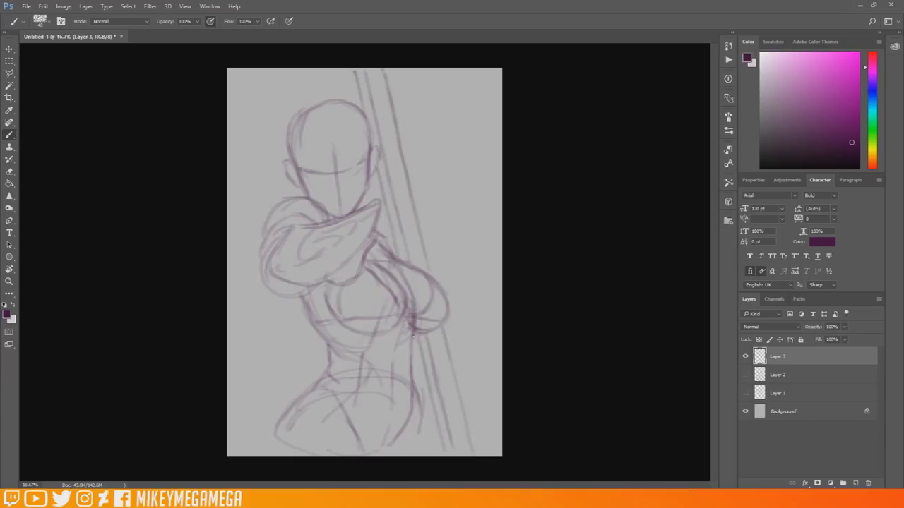
pyautogui.moveTo(420, 248)
pyautogui.mouseDown()
pyautogui.moveTo(424, 209)
pyautogui.moveTo(410, 247)
pyautogui.moveTo(421, 202)
pyautogui.moveTo(432, 245)
pyautogui.moveTo(406, 192)
pyautogui.moveTo(448, 296)
pyautogui.mouseUp()
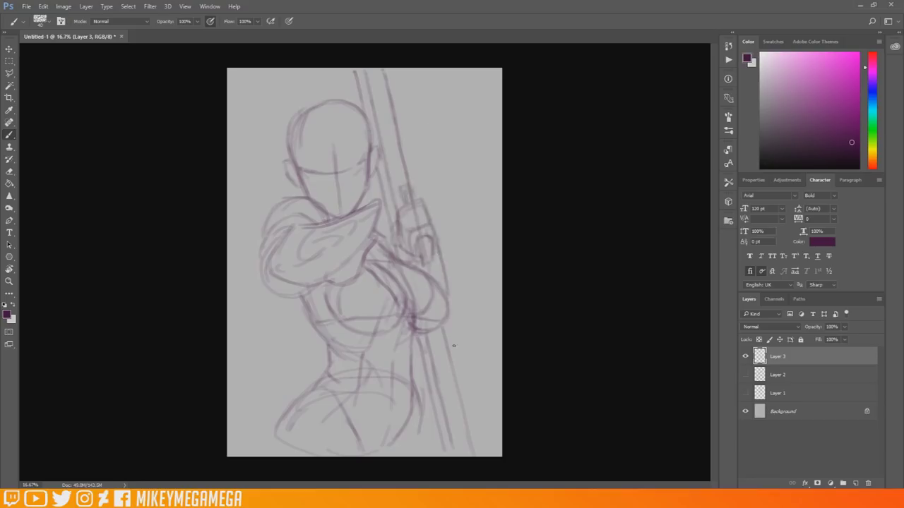
# - Scale the sketch layer down slightly and reposition it within the canvas
pyautogui.click(43, 7)
pyautogui.moveTo(58, 208)
pyautogui.click(185, 221)
pyautogui.moveTo(476, 68); pyautogui.dragTo(458, 93)
pyautogui.moveTo(418, 239); pyautogui.dragTo(422, 235)
pyautogui.press('Return')
# - Reinforce the folded forearm and extend the thigh lines down to the canvas's lower edge
pyautogui.moveTo(278, 273); pyautogui.dragTo(376, 213)
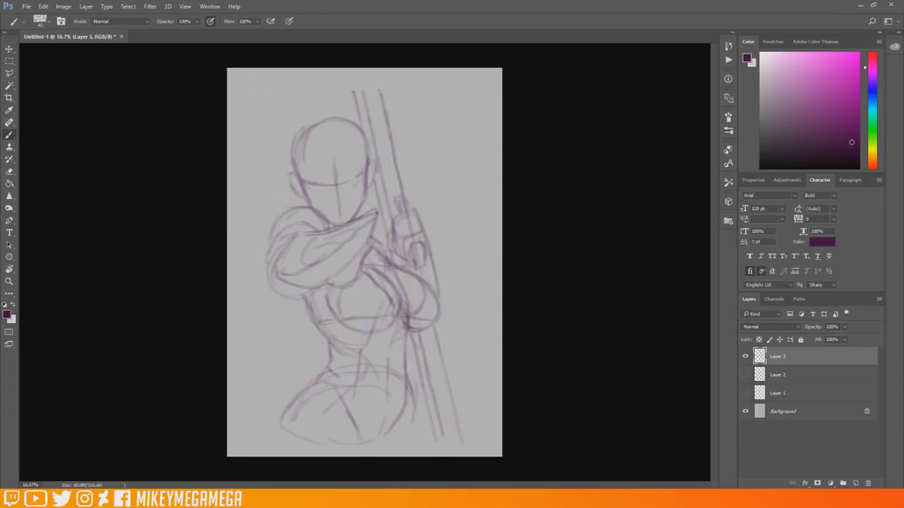
pyautogui.moveTo(280, 421); pyautogui.dragTo(270, 452)
pyautogui.moveTo(417, 412); pyautogui.dragTo(406, 446)
pyautogui.moveTo(420, 399); pyautogui.dragTo(416, 441)
# - Sketch a large flowing shape sweeping from above the head around behind the rifle
pyautogui.moveTo(297, 105)
pyautogui.mouseDown()
pyautogui.moveTo(309, 125)
pyautogui.moveTo(341, 72)
pyautogui.moveTo(463, 150)
pyautogui.mouseUp()
pyautogui.moveTo(410, 89); pyautogui.dragTo(483, 222)
pyautogui.moveTo(376, 149)
pyautogui.mouseDown()
pyautogui.moveTo(483, 225)
pyautogui.moveTo(452, 272)
pyautogui.mouseUp()
pyautogui.moveTo(447, 213); pyautogui.dragTo(425, 236)
# - Continue the flowing shape as wide loops beside the waist, below the folded arm's elbow
pyautogui.moveTo(270, 297); pyautogui.dragTo(238, 367)
pyautogui.moveTo(270, 408); pyautogui.dragTo(368, 390)
pyautogui.moveTo(228, 332); pyautogui.dragTo(273, 418)
pyautogui.moveTo(312, 312); pyautogui.dragTo(242, 358)
pyautogui.moveTo(228, 291); pyautogui.dragTo(301, 314)
pyautogui.moveTo(228, 247); pyautogui.dragTo(275, 296)
pyautogui.moveTo(245, 332)
pyautogui.mouseDown()
pyautogui.moveTo(292, 381)
pyautogui.moveTo(338, 379)
pyautogui.mouseUp()
pyautogui.moveTo(240, 356); pyautogui.dragTo(327, 388)
pyautogui.moveTo(258, 306); pyautogui.dragTo(271, 385)
# - Add the flowing shape's inner curves and its edge above the head, and sketch the thick shoulder and sleeve contours of the folded arm
pyautogui.moveTo(463, 195)
pyautogui.mouseDown()
pyautogui.moveTo(456, 285)
pyautogui.moveTo(442, 301)
pyautogui.mouseUp()
pyautogui.moveTo(470, 246); pyautogui.dragTo(437, 274)
pyautogui.moveTo(295, 108); pyautogui.dragTo(326, 119)
pyautogui.moveTo(323, 222); pyautogui.dragTo(281, 263)
pyautogui.moveTo(296, 225); pyautogui.dragTo(289, 301)
pyautogui.moveTo(323, 220); pyautogui.dragTo(260, 291)
pyautogui.moveTo(302, 272)
pyautogui.mouseDown()
pyautogui.moveTo(281, 287)
pyautogui.moveTo(360, 272)
pyautogui.mouseUp()
# - Sketch the hand of the folded arm and the collar edge beneath the chin
pyautogui.moveTo(360, 274)
pyautogui.mouseDown()
pyautogui.moveTo(353, 258)
pyautogui.moveTo(358, 270)
pyautogui.mouseUp()
pyautogui.moveTo(329, 220); pyautogui.dragTo(341, 225)
pyautogui.moveTo(373, 231)
pyautogui.mouseDown()
pyautogui.moveTo(363, 267)
pyautogui.moveTo(366, 254)
pyautogui.mouseUp()
pyautogui.moveTo(373, 244); pyautogui.dragTo(384, 269)
pyautogui.moveTo(376, 222); pyautogui.dragTo(386, 235)
pyautogui.moveTo(360, 208); pyautogui.dragTo(367, 217)
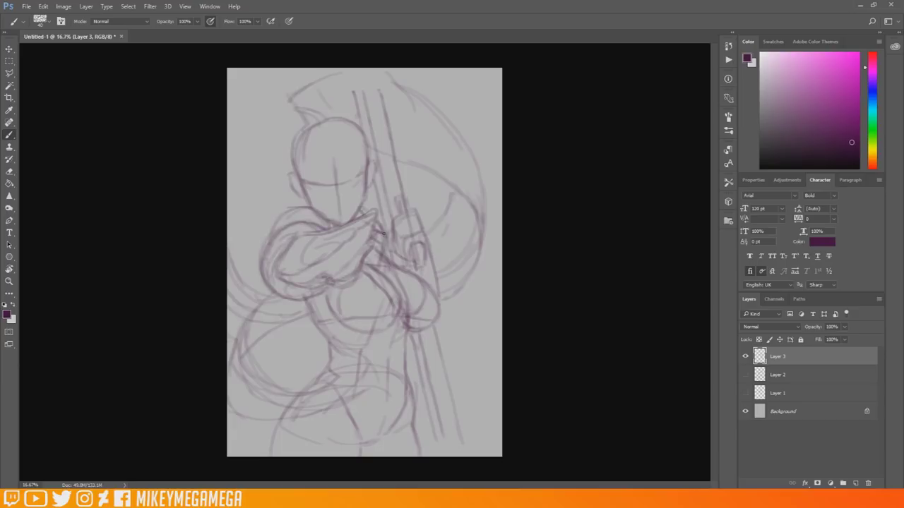
# - Sketch a slanted belt around the hips with the open waistband of the shorts
pyautogui.moveTo(344, 331)
pyautogui.mouseDown()
pyautogui.moveTo(381, 327)
pyautogui.moveTo(412, 349)
pyautogui.moveTo(400, 358)
pyautogui.mouseUp()
pyautogui.moveTo(304, 372); pyautogui.dragTo(353, 388)
pyautogui.moveTo(289, 400); pyautogui.dragTo(361, 426)
pyautogui.moveTo(412, 383); pyautogui.dragTo(432, 421)
pyautogui.moveTo(300, 374)
pyautogui.mouseDown()
pyautogui.moveTo(361, 396)
pyautogui.moveTo(381, 419)
pyautogui.mouseUp()
pyautogui.moveTo(381, 427); pyautogui.dragTo(402, 408)
pyautogui.moveTo(401, 374); pyautogui.dragTo(422, 422)
pyautogui.moveTo(408, 419); pyautogui.dragTo(394, 427)
# - Add the hems, crotch folds and outer hip contour of the shorts
pyautogui.moveTo(313, 423); pyautogui.dragTo(376, 445)
pyautogui.moveTo(360, 427)
pyautogui.mouseDown()
pyautogui.moveTo(406, 451)
pyautogui.moveTo(421, 431)
pyautogui.mouseUp()
pyautogui.moveTo(275, 455)
pyautogui.mouseDown()
pyautogui.moveTo(348, 439)
pyautogui.moveTo(366, 445)
pyautogui.mouseUp()
pyautogui.moveTo(272, 443); pyautogui.dragTo(290, 404)
# - Detail the belt with its upper edge, thickness and a row of studs across the hip
pyautogui.moveTo(310, 365); pyautogui.dragTo(298, 380)
pyautogui.moveTo(297, 379)
pyautogui.mouseDown()
pyautogui.moveTo(286, 397)
pyautogui.moveTo(359, 430)
pyautogui.mouseUp()
pyautogui.moveTo(345, 407)
pyautogui.mouseDown()
pyautogui.moveTo(348, 424)
pyautogui.moveTo(331, 421)
pyautogui.mouseUp()
pyautogui.moveTo(316, 393)
pyautogui.mouseDown()
pyautogui.moveTo(311, 415)
pyautogui.moveTo(292, 398)
pyautogui.mouseUp()
pyautogui.moveTo(346, 405); pyautogui.dragTo(353, 423)
pyautogui.moveTo(305, 395); pyautogui.dragTo(302, 409)
pyautogui.moveTo(313, 394); pyautogui.dragTo(324, 403)
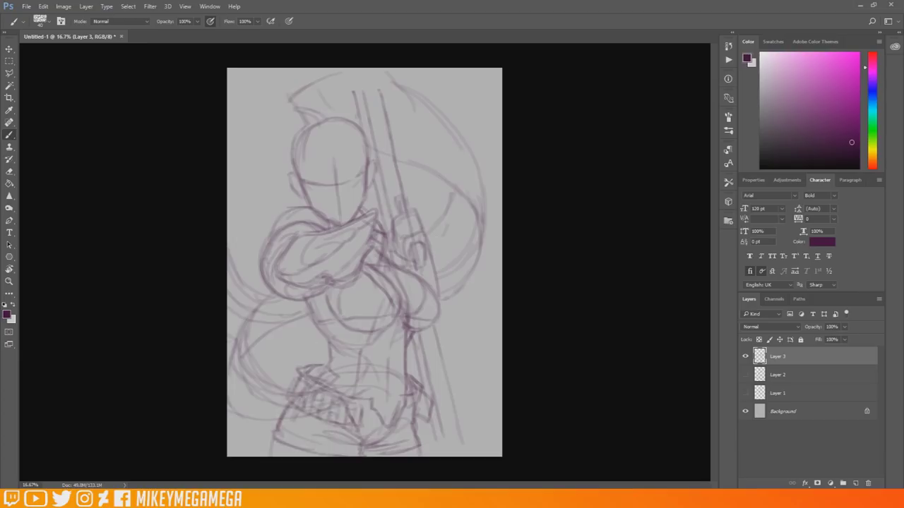
# - Sketch the glove folds and fingers on the folded arm, undoing and redrawing the strokes around the hand
pyautogui.moveTo(302, 265); pyautogui.dragTo(375, 212)
pyautogui.moveTo(280, 281)
pyautogui.mouseDown()
pyautogui.moveTo(337, 264)
pyautogui.moveTo(363, 240)
pyautogui.mouseUp()
pyautogui.moveTo(366, 250); pyautogui.dragTo(331, 272)
pyautogui.hotkey('ctrl', 'alt', 'z')
pyautogui.hotkey('ctrl', 'alt', 'z')
pyautogui.moveTo(364, 241); pyautogui.dragTo(348, 258)
pyautogui.moveTo(366, 251); pyautogui.dragTo(305, 279)
pyautogui.moveTo(356, 262); pyautogui.dragTo(342, 284)
# - Sketch the rifle's receiver details above the gripping hand and its boxy stock beside the hip
pyautogui.moveTo(400, 194); pyautogui.dragTo(413, 207)
pyautogui.moveTo(432, 260); pyautogui.dragTo(440, 284)
pyautogui.moveTo(436, 332)
pyautogui.mouseDown()
pyautogui.moveTo(424, 357)
pyautogui.moveTo(450, 352)
pyautogui.mouseUp()
pyautogui.moveTo(450, 357)
pyautogui.mouseDown()
pyautogui.moveTo(459, 393)
pyautogui.moveTo(434, 422)
pyautogui.mouseUp()
pyautogui.moveTo(456, 378); pyautogui.dragTo(465, 418)
# - Sketch a boxy scope on the upper rifle and extend the barrel with its collar to the canvas's upper edge
pyautogui.moveTo(382, 172); pyautogui.dragTo(397, 166)
pyautogui.moveTo(372, 116)
pyautogui.mouseDown()
pyautogui.moveTo(396, 111)
pyautogui.moveTo(418, 185)
pyautogui.mouseUp()
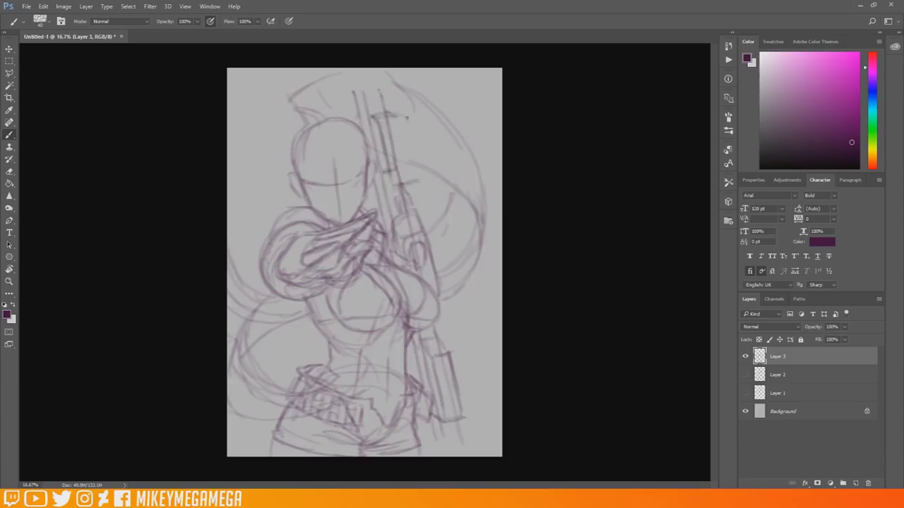
pyautogui.moveTo(404, 116); pyautogui.dragTo(416, 178)
pyautogui.moveTo(374, 125); pyautogui.dragTo(382, 152)
pyautogui.moveTo(365, 87); pyautogui.dragTo(357, 69)
pyautogui.moveTo(356, 113)
pyautogui.mouseDown()
pyautogui.moveTo(370, 69)
pyautogui.moveTo(376, 83)
pyautogui.mouseUp()
# - Rough in the face with one open eye, one winking eye, angled brows and a mouth
pyautogui.moveTo(309, 181); pyautogui.dragTo(360, 182)
pyautogui.moveTo(344, 180); pyautogui.dragTo(359, 165)
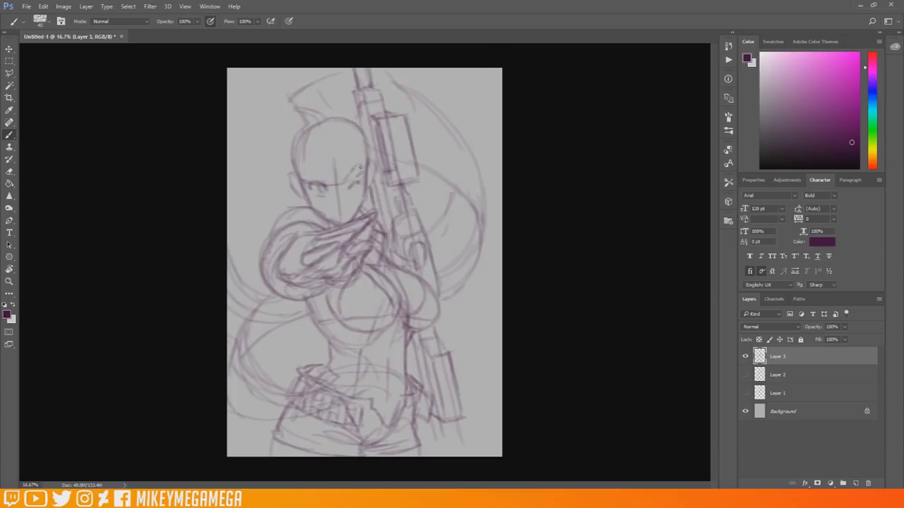
pyautogui.moveTo(330, 213); pyautogui.dragTo(350, 208)
# - Sketch a round hair ornament, the bangs and the outer hair contour framing the face
pyautogui.moveTo(340, 131); pyautogui.dragTo(345, 144)
pyautogui.moveTo(344, 130)
pyautogui.mouseDown()
pyautogui.moveTo(368, 145)
pyautogui.moveTo(360, 150)
pyautogui.mouseUp()
pyautogui.moveTo(349, 129)
pyautogui.mouseDown()
pyautogui.moveTo(334, 144)
pyautogui.moveTo(340, 168)
pyautogui.mouseUp()
pyautogui.moveTo(331, 130)
pyautogui.mouseDown()
pyautogui.moveTo(351, 174)
pyautogui.moveTo(344, 177)
pyautogui.mouseUp()
pyautogui.moveTo(319, 128)
pyautogui.mouseDown()
pyautogui.moveTo(310, 167)
pyautogui.moveTo(305, 145)
pyautogui.moveTo(282, 205)
pyautogui.mouseUp()
pyautogui.moveTo(281, 147)
pyautogui.mouseDown()
pyautogui.moveTo(289, 202)
pyautogui.moveTo(273, 195)
pyautogui.mouseUp()
pyautogui.moveTo(325, 117); pyautogui.dragTo(271, 144)
# - Add the hair sticks, the tufts and strands blowing across the rifle, and the hair falling behind the shoulder
pyautogui.moveTo(344, 82); pyautogui.dragTo(334, 109)
pyautogui.moveTo(313, 92)
pyautogui.mouseDown()
pyautogui.moveTo(321, 114)
pyautogui.moveTo(401, 128)
pyautogui.mouseUp()
pyautogui.moveTo(416, 143); pyautogui.dragTo(389, 161)
pyautogui.moveTo(364, 150); pyautogui.dragTo(394, 206)
pyautogui.moveTo(363, 192)
pyautogui.mouseDown()
pyautogui.moveTo(369, 207)
pyautogui.moveTo(443, 206)
pyautogui.mouseUp()
pyautogui.moveTo(439, 205)
pyautogui.mouseDown()
pyautogui.moveTo(452, 233)
pyautogui.moveTo(430, 250)
pyautogui.mouseUp()
pyautogui.moveTo(296, 191); pyautogui.dragTo(299, 207)
pyautogui.moveTo(275, 219); pyautogui.dragTo(240, 282)
# - Add a new layer above the rough and redraw the eyes, brows, nose and mouth with finer lines
pyautogui.hotkey('ctrl', 'shift', 'alt', 'n')
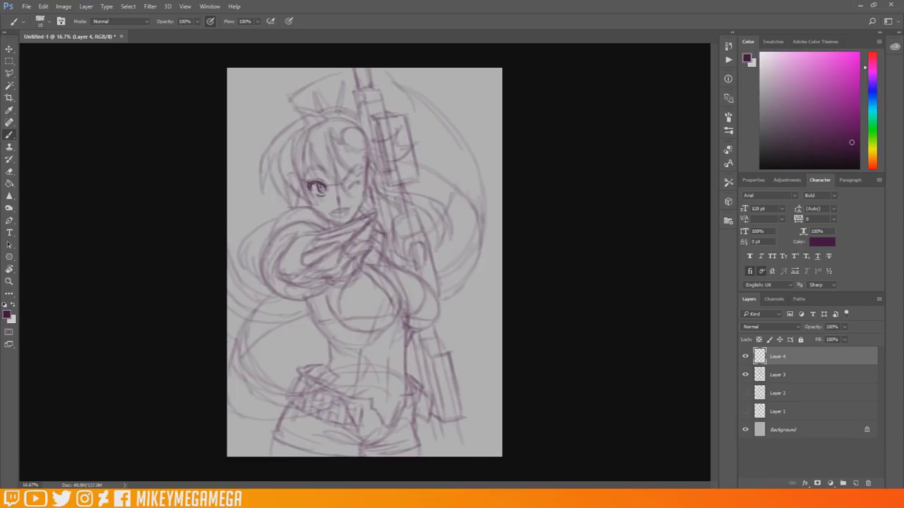
pyautogui.moveTo(305, 173); pyautogui.dragTo(319, 168)
pyautogui.moveTo(342, 181); pyautogui.dragTo(361, 164)
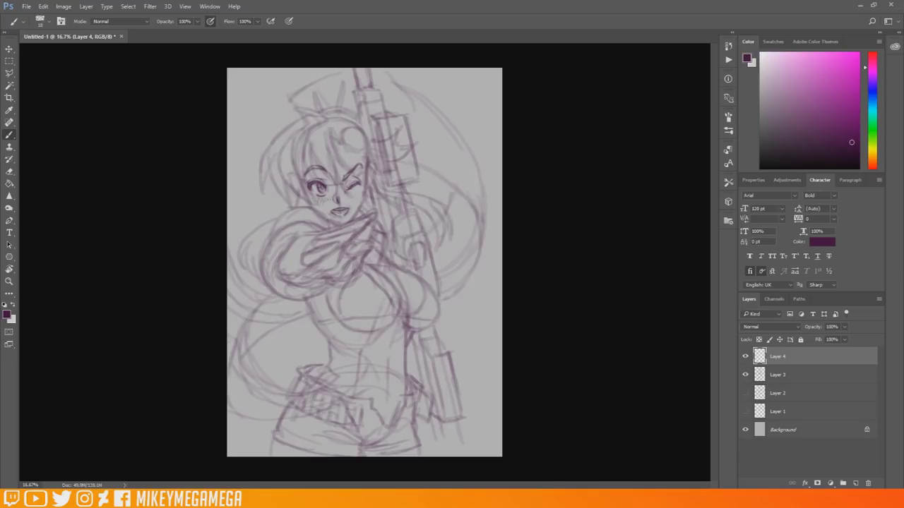
# - Refine the skull-shaped hair ornament and the pointed hair tufts crossing the rifle's scope
pyautogui.moveTo(345, 129)
pyautogui.mouseDown()
pyautogui.moveTo(361, 147)
pyautogui.moveTo(360, 179)
pyautogui.moveTo(394, 171)
pyautogui.moveTo(416, 145)
pyautogui.mouseUp()
pyautogui.moveTo(416, 145); pyautogui.dragTo(384, 148)
pyautogui.moveTo(378, 148); pyautogui.dragTo(396, 130)
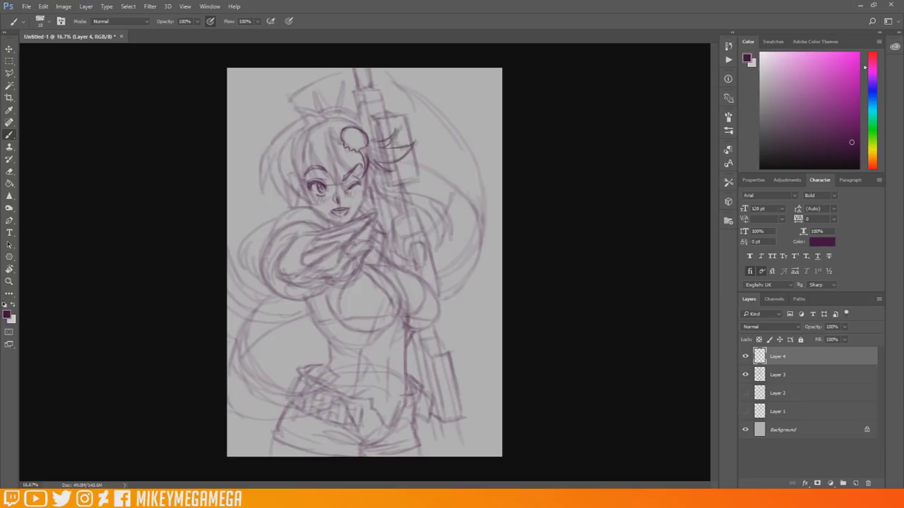
# - Redraw the bangs, side locks and crown outline of the hair with cleaner lines
pyautogui.moveTo(342, 123)
pyautogui.mouseDown()
pyautogui.moveTo(326, 191)
pyautogui.moveTo(311, 178)
pyautogui.mouseUp()
pyautogui.moveTo(310, 130)
pyautogui.mouseDown()
pyautogui.moveTo(309, 200)
pyautogui.moveTo(285, 205)
pyautogui.mouseUp()
pyautogui.moveTo(290, 151); pyautogui.dragTo(271, 206)
pyautogui.moveTo(281, 127)
pyautogui.mouseDown()
pyautogui.moveTo(258, 174)
pyautogui.moveTo(329, 110)
pyautogui.mouseUp()
pyautogui.moveTo(330, 116); pyautogui.dragTo(371, 142)
# - Refine the hair sticks, the gathered hair above the head and the long strand flowing behind the rifle
pyautogui.moveTo(315, 91); pyautogui.dragTo(317, 114)
pyautogui.moveTo(340, 81); pyautogui.dragTo(339, 110)
pyautogui.moveTo(294, 93)
pyautogui.mouseDown()
pyautogui.moveTo(336, 71)
pyautogui.moveTo(353, 107)
pyautogui.mouseUp()
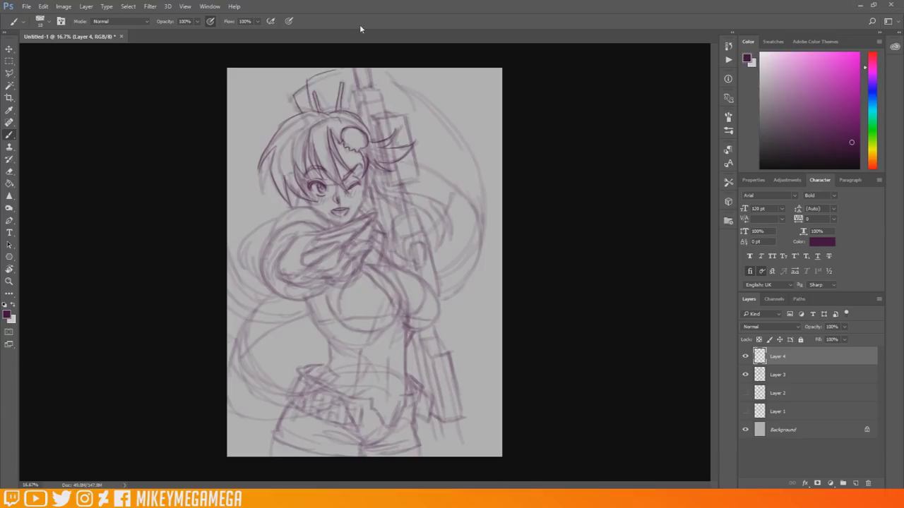
pyautogui.moveTo(362, 185)
pyautogui.mouseDown()
pyautogui.moveTo(352, 219)
pyautogui.moveTo(378, 195)
pyautogui.moveTo(440, 247)
pyautogui.moveTo(446, 231)
pyautogui.mouseUp()
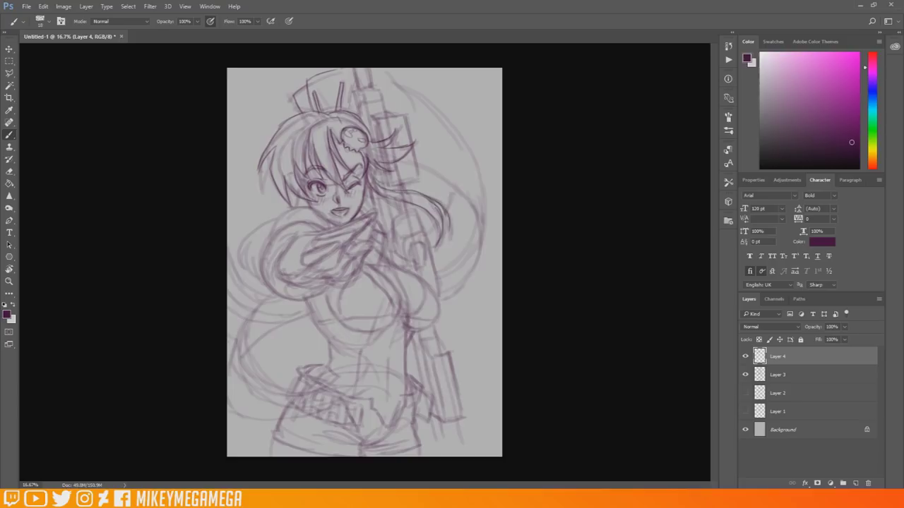
# - Refine the folded arm's shoulder, sleeve, glove and fingers with cleaner lines
pyautogui.moveTo(279, 223)
pyautogui.mouseDown()
pyautogui.moveTo(384, 235)
pyautogui.moveTo(384, 266)
pyautogui.mouseUp()
pyautogui.moveTo(323, 216)
pyautogui.mouseDown()
pyautogui.moveTo(335, 227)
pyautogui.moveTo(281, 271)
pyautogui.mouseUp()
pyautogui.moveTo(283, 274); pyautogui.dragTo(312, 265)
pyautogui.moveTo(334, 227); pyautogui.dragTo(313, 248)
pyautogui.moveTo(370, 215); pyautogui.dragTo(352, 237)
pyautogui.moveTo(345, 243); pyautogui.dragTo(319, 267)
pyautogui.moveTo(317, 268)
pyautogui.mouseDown()
pyautogui.moveTo(358, 239)
pyautogui.moveTo(263, 259)
pyautogui.moveTo(322, 277)
pyautogui.moveTo(311, 227)
pyautogui.moveTo(324, 220)
pyautogui.mouseUp()
# - Redraw the torso's side contour, the bikini top and the outer bust and arm outline
pyautogui.moveTo(284, 298)
pyautogui.mouseDown()
pyautogui.moveTo(319, 285)
pyautogui.moveTo(331, 361)
pyautogui.mouseUp()
pyautogui.moveTo(329, 272)
pyautogui.mouseDown()
pyautogui.moveTo(333, 316)
pyautogui.moveTo(393, 314)
pyautogui.mouseUp()
pyautogui.moveTo(340, 317)
pyautogui.mouseDown()
pyautogui.moveTo(353, 260)
pyautogui.moveTo(387, 291)
pyautogui.mouseUp()
pyautogui.moveTo(396, 271)
pyautogui.mouseDown()
pyautogui.moveTo(364, 315)
pyautogui.moveTo(400, 312)
pyautogui.mouseUp()
pyautogui.moveTo(432, 289); pyautogui.dragTo(403, 325)
pyautogui.moveTo(416, 276); pyautogui.dragTo(442, 308)
pyautogui.moveTo(442, 302); pyautogui.dragTo(416, 331)
# - Add the bikini top's strap and band details and reinforce the crown of the hair
pyautogui.moveTo(416, 265); pyautogui.dragTo(394, 278)
pyautogui.moveTo(406, 329); pyautogui.dragTo(424, 332)
pyautogui.moveTo(379, 262); pyautogui.dragTo(384, 271)
pyautogui.moveTo(397, 317); pyautogui.dragTo(412, 320)
pyautogui.moveTo(338, 319); pyautogui.dragTo(319, 322)
pyautogui.moveTo(293, 124); pyautogui.dragTo(325, 115)
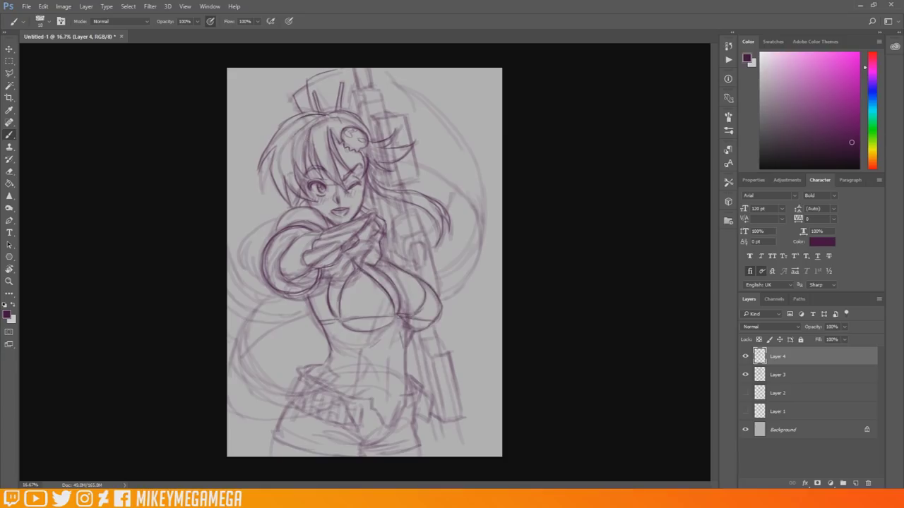
# - Refine the abdomen's contour lines and the waist edge beside the rifle
pyautogui.moveTo(394, 342); pyautogui.dragTo(384, 411)
pyautogui.moveTo(386, 364); pyautogui.dragTo(386, 382)
pyautogui.moveTo(406, 343); pyautogui.dragTo(402, 392)
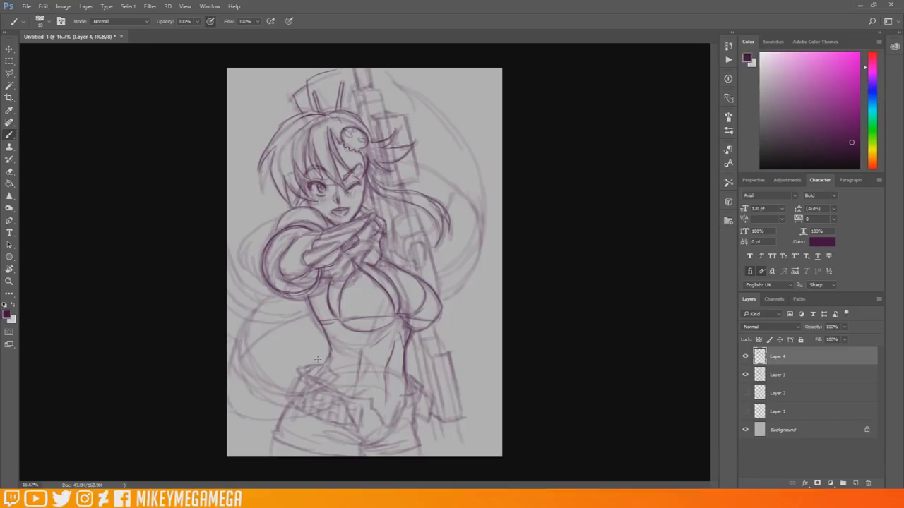
# - Redraw the hair falling behind the folded arm's shoulder and reinforce the side lock beside the face
pyautogui.moveTo(279, 214); pyautogui.dragTo(248, 277)
pyautogui.moveTo(240, 233); pyautogui.dragTo(258, 278)
pyautogui.moveTo(260, 232); pyautogui.dragTo(279, 220)
pyautogui.moveTo(296, 117); pyautogui.dragTo(277, 175)
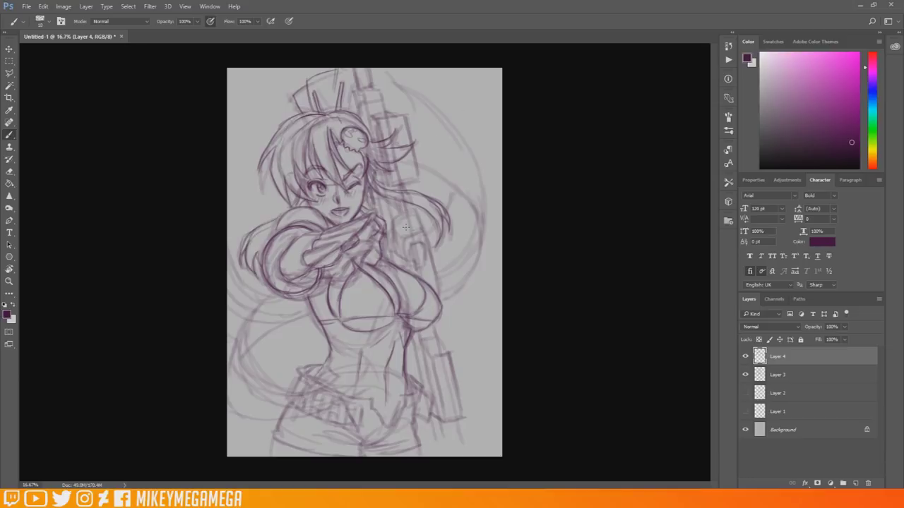
# - Refine the hand gripping the rifle and the receiver section around it
pyautogui.moveTo(395, 259); pyautogui.dragTo(408, 263)
pyautogui.moveTo(419, 214)
pyautogui.mouseDown()
pyautogui.moveTo(434, 262)
pyautogui.moveTo(428, 269)
pyautogui.mouseUp()
pyautogui.moveTo(399, 196); pyautogui.dragTo(405, 214)
# - Refine the rifle's boxy scope, barrel collar and muzzle with cleaner lines
pyautogui.moveTo(392, 181); pyautogui.dragTo(417, 168)
pyautogui.moveTo(414, 149); pyautogui.dragTo(419, 182)
pyautogui.moveTo(406, 117); pyautogui.dragTo(415, 145)
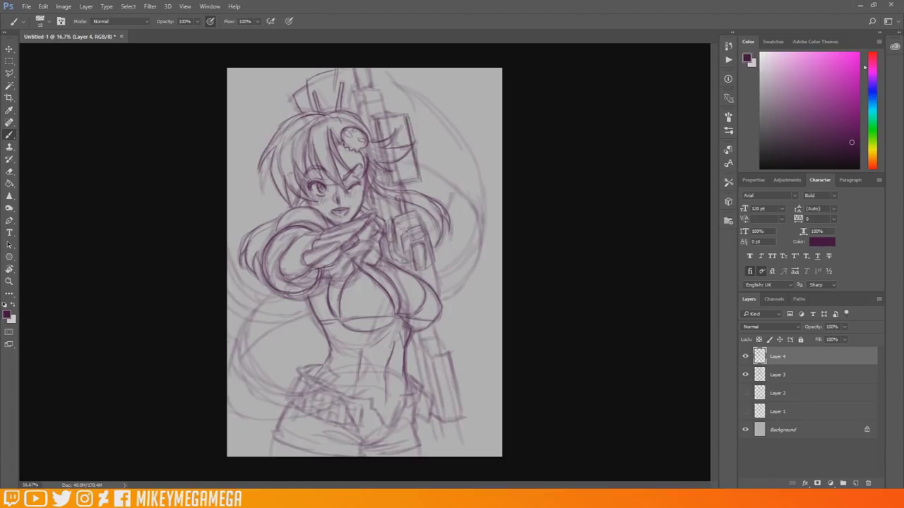
pyautogui.moveTo(385, 114)
pyautogui.mouseDown()
pyautogui.moveTo(366, 104)
pyautogui.moveTo(354, 67)
pyautogui.mouseUp()
pyautogui.moveTo(371, 87); pyautogui.dragTo(367, 69)
pyautogui.moveTo(377, 165); pyautogui.dragTo(390, 221)
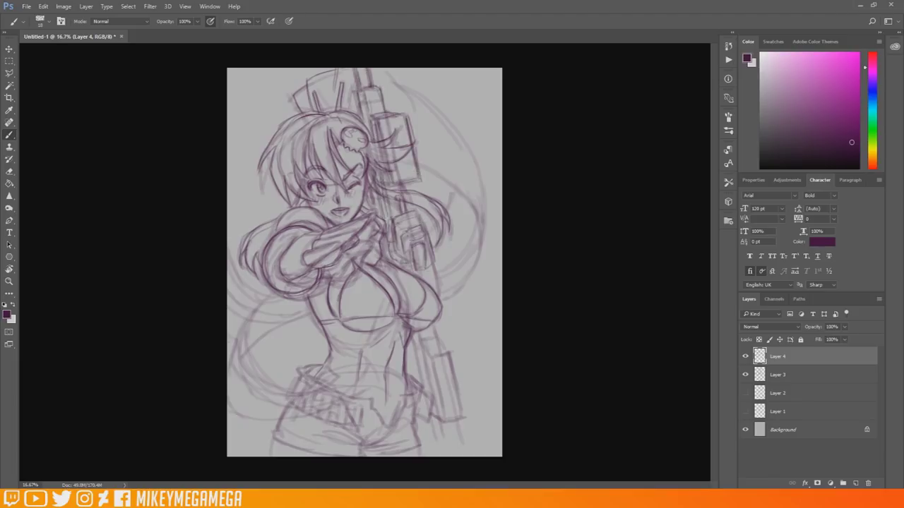
# - Redraw the rifle's boxy stock and the connecting section between it and the elbow with cleaner lines
pyautogui.moveTo(433, 360); pyautogui.dragTo(458, 354)
pyautogui.moveTo(459, 354); pyautogui.dragTo(464, 415)
pyautogui.moveTo(422, 342); pyautogui.dragTo(433, 359)
pyautogui.moveTo(438, 338); pyautogui.dragTo(456, 354)
pyautogui.moveTo(433, 413); pyautogui.dragTo(445, 422)
pyautogui.moveTo(445, 422); pyautogui.dragTo(469, 414)
pyautogui.moveTo(432, 319); pyautogui.dragTo(436, 339)
pyautogui.moveTo(414, 339); pyautogui.dragTo(421, 386)
pyautogui.moveTo(421, 344); pyautogui.dragTo(431, 397)
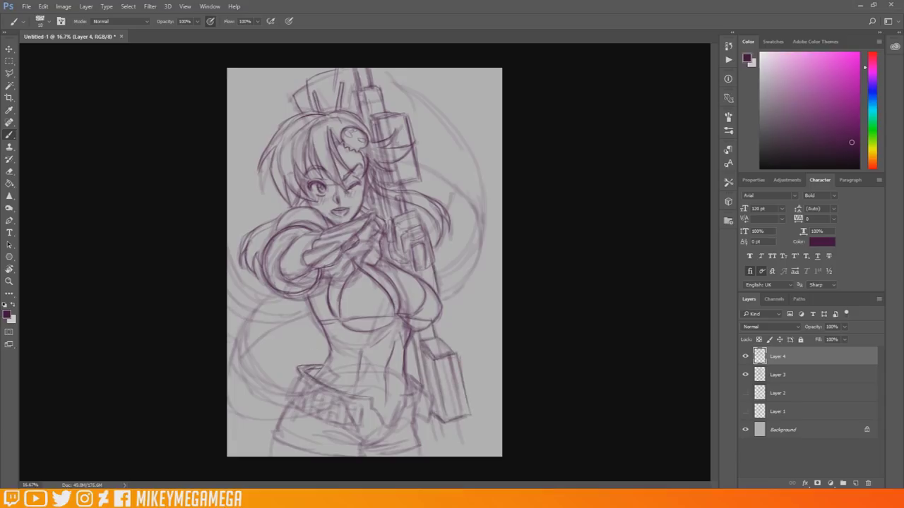
# - Redraw the shorts, open fly, waistband and studded belt with cleaner, firmer lines
pyautogui.moveTo(384, 428); pyautogui.dragTo(405, 396)
pyautogui.moveTo(408, 399); pyautogui.dragTo(423, 376)
pyautogui.moveTo(324, 432); pyautogui.dragTo(360, 450)
pyautogui.moveTo(368, 450)
pyautogui.mouseDown()
pyautogui.moveTo(406, 437)
pyautogui.moveTo(418, 445)
pyautogui.mouseUp()
pyautogui.moveTo(290, 408); pyautogui.dragTo(273, 432)
pyautogui.moveTo(273, 433); pyautogui.dragTo(319, 454)
pyautogui.moveTo(295, 381); pyautogui.dragTo(287, 400)
pyautogui.moveTo(287, 400); pyautogui.dragTo(358, 429)
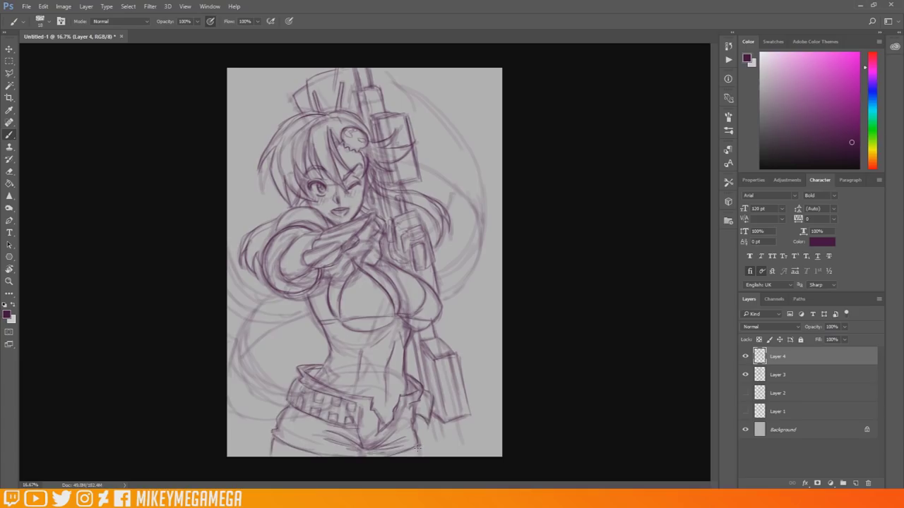
# - Flip the canvas horizontally, redraw the long hair arcs behind the rifle and folded arm, and restore the original orientation
pyautogui.hotkey('ctrl', 'shift', 'h')
pyautogui.moveTo(336, 78); pyautogui.dragTo(246, 212)
pyautogui.moveTo(262, 167); pyautogui.dragTo(242, 239)
pyautogui.moveTo(294, 133); pyautogui.dragTo(272, 173)
pyautogui.moveTo(242, 216); pyautogui.dragTo(275, 294)
pyautogui.moveTo(273, 178); pyautogui.dragTo(286, 228)
pyautogui.moveTo(254, 211); pyautogui.dragTo(288, 293)
pyautogui.moveTo(416, 327); pyautogui.dragTo(502, 306)
pyautogui.moveTo(499, 260); pyautogui.dragTo(457, 302)
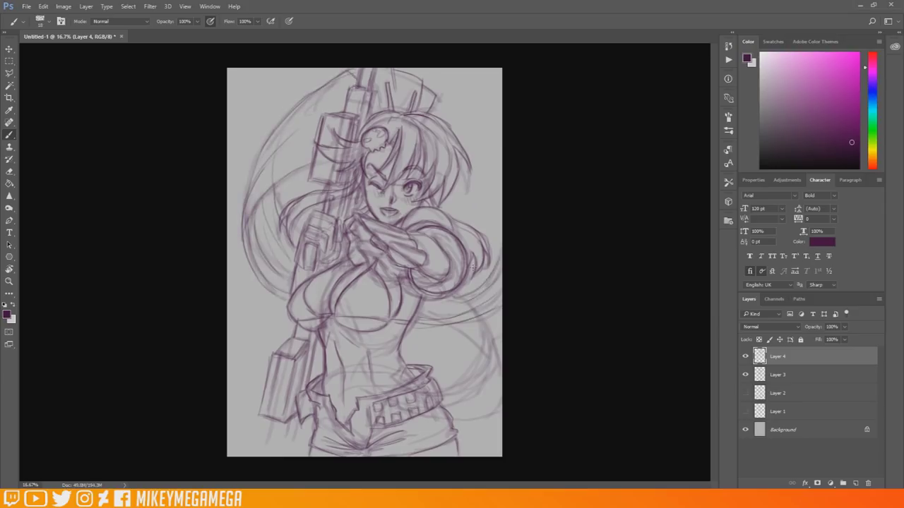
pyautogui.press('h')
# - Redraw the looping hair strands beside the waist with flowing lines and sketch flame motifs on the bikini top
pyautogui.moveTo(268, 292); pyautogui.dragTo(233, 379)
pyautogui.moveTo(277, 352); pyautogui.dragTo(228, 423)
pyautogui.moveTo(247, 423); pyautogui.dragTo(358, 365)
pyautogui.moveTo(264, 393); pyautogui.dragTo(339, 355)
pyautogui.moveTo(278, 328); pyautogui.dragTo(245, 370)
pyautogui.moveTo(292, 311); pyautogui.dragTo(251, 338)
pyautogui.moveTo(279, 338)
pyautogui.mouseDown()
pyautogui.moveTo(296, 371)
pyautogui.moveTo(311, 374)
pyautogui.mouseUp()
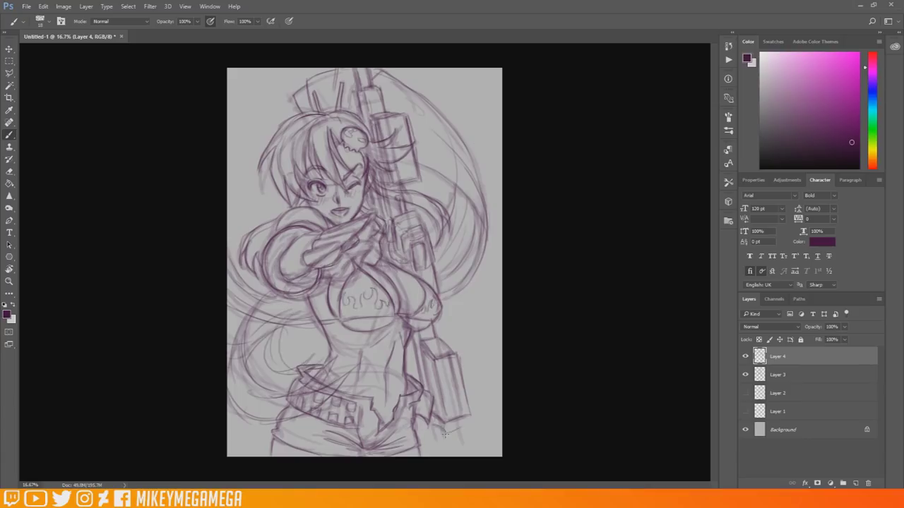
# - Sketch three four-pointed sparkles in the background, one near the hat-like hair ornament and two beside the rifle stock
pyautogui.moveTo(249, 78); pyautogui.dragTo(244, 121)
pyautogui.moveTo(233, 103); pyautogui.dragTo(251, 96)
pyautogui.moveTo(463, 307); pyautogui.dragTo(464, 352)
pyautogui.moveTo(454, 327); pyautogui.dragTo(475, 325)
pyautogui.moveTo(483, 336); pyautogui.dragTo(482, 373)
pyautogui.moveTo(473, 349); pyautogui.dragTo(494, 345)
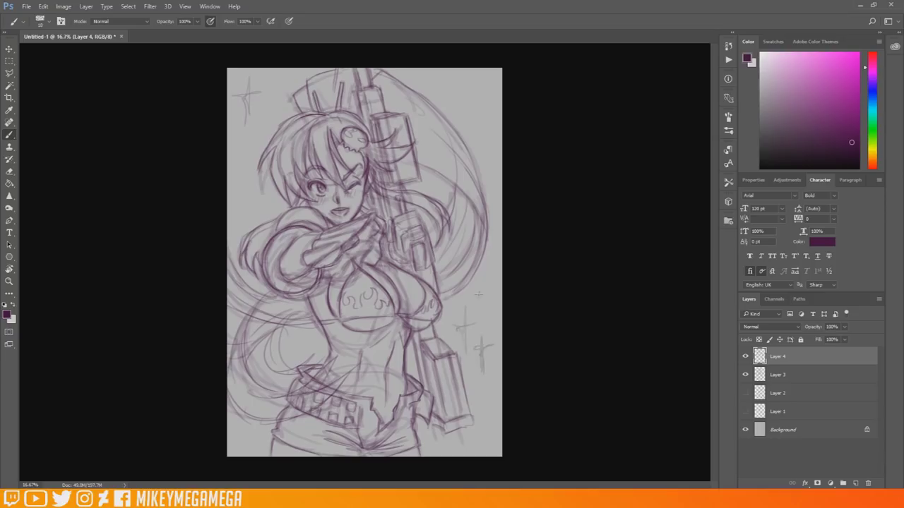
# - Create a new layer with Multiply blending above the sketch and enlarge the brush to 32 for shading
pyautogui.click(856, 483)
pyautogui.click(769, 327)
pyautogui.click(757, 166)
pyautogui.rightClick(323, 201)
pyautogui.moveTo(376, 226); pyautogui.dragTo(379, 226)
# - Shade beneath the fringe and chin, inside the folded sleeve, and under the arm and chest with soft strokes
pyautogui.moveTo(298, 170)
pyautogui.mouseDown()
pyautogui.moveTo(304, 183)
pyautogui.moveTo(316, 180)
pyautogui.mouseUp()
pyautogui.moveTo(309, 192); pyautogui.dragTo(279, 231)
pyautogui.moveTo(318, 234); pyautogui.dragTo(284, 274)
pyautogui.moveTo(288, 277)
pyautogui.mouseDown()
pyautogui.moveTo(306, 260)
pyautogui.moveTo(296, 244)
pyautogui.mouseUp()
pyautogui.moveTo(301, 229)
pyautogui.mouseDown()
pyautogui.moveTo(271, 256)
pyautogui.moveTo(275, 281)
pyautogui.mouseUp()
pyautogui.moveTo(276, 281)
pyautogui.mouseDown()
pyautogui.moveTo(302, 291)
pyautogui.moveTo(318, 272)
pyautogui.moveTo(339, 315)
pyautogui.mouseUp()
pyautogui.moveTo(329, 264)
pyautogui.mouseDown()
pyautogui.moveTo(329, 307)
pyautogui.moveTo(316, 305)
pyautogui.mouseUp()
pyautogui.moveTo(317, 282)
pyautogui.mouseDown()
pyautogui.moveTo(329, 320)
pyautogui.moveTo(389, 346)
pyautogui.moveTo(403, 319)
pyautogui.moveTo(431, 324)
pyautogui.mouseUp()
pyautogui.moveTo(399, 297); pyautogui.dragTo(422, 308)
pyautogui.moveTo(353, 316)
pyautogui.mouseDown()
pyautogui.moveTo(373, 329)
pyautogui.moveTo(397, 314)
pyautogui.mouseUp()
# - Shade the midriff, the shorts and the shadowed sides of the rifle from barrel to stock
pyautogui.moveTo(353, 345)
pyautogui.mouseDown()
pyautogui.moveTo(341, 397)
pyautogui.moveTo(329, 391)
pyautogui.mouseUp()
pyautogui.moveTo(389, 357)
pyautogui.mouseDown()
pyautogui.moveTo(393, 410)
pyautogui.moveTo(381, 427)
pyautogui.mouseUp()
pyautogui.moveTo(325, 407)
pyautogui.mouseDown()
pyautogui.moveTo(293, 424)
pyautogui.moveTo(277, 456)
pyautogui.moveTo(275, 448)
pyautogui.mouseUp()
pyautogui.moveTo(421, 396); pyautogui.dragTo(428, 417)
pyautogui.moveTo(360, 90); pyautogui.dragTo(376, 137)
pyautogui.moveTo(380, 172); pyautogui.dragTo(389, 221)
pyautogui.moveTo(394, 262); pyautogui.dragTo(410, 268)
pyautogui.moveTo(415, 334); pyautogui.dragTo(422, 360)
pyautogui.moveTo(423, 360); pyautogui.dragTo(440, 419)
# - Shade the inner hair folds behind the rifle, the ornament on top of the head and the hair around the face
pyautogui.moveTo(453, 225); pyautogui.dragTo(432, 278)
pyautogui.moveTo(455, 190)
pyautogui.mouseDown()
pyautogui.moveTo(457, 270)
pyautogui.moveTo(467, 252)
pyautogui.mouseUp()
pyautogui.moveTo(442, 298); pyautogui.dragTo(486, 216)
pyautogui.moveTo(296, 93); pyautogui.dragTo(313, 112)
pyautogui.moveTo(330, 74)
pyautogui.mouseDown()
pyautogui.moveTo(325, 109)
pyautogui.moveTo(272, 199)
pyautogui.mouseUp()
pyautogui.moveTo(301, 118)
pyautogui.mouseDown()
pyautogui.moveTo(284, 190)
pyautogui.moveTo(297, 168)
pyautogui.mouseUp()
pyautogui.moveTo(313, 192); pyautogui.dragTo(301, 202)
# - Shade the overlapping hair loops beside the waist and below the folded arm
pyautogui.moveTo(238, 356); pyautogui.dragTo(233, 421)
pyautogui.moveTo(261, 394); pyautogui.dragTo(291, 422)
pyautogui.moveTo(294, 367); pyautogui.dragTo(346, 413)
pyautogui.moveTo(291, 325); pyautogui.dragTo(271, 374)
pyautogui.moveTo(293, 304); pyautogui.dragTo(252, 340)
pyautogui.moveTo(247, 298); pyautogui.dragTo(230, 318)
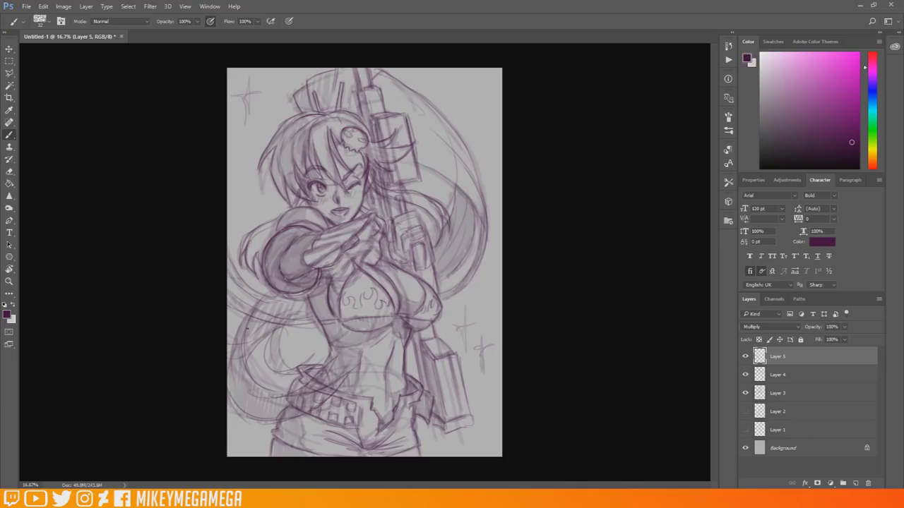
# - Create another layer with Multiply blending and turn off pen-pressure control of brush opacity
pyautogui.click(855, 483)
pyautogui.click(790, 327)
pyautogui.click(757, 165)
pyautogui.click(211, 20)
# - Choose a muted mauve foreground colour and block in the rifle's barrel and boxy scope with solid tone
pyautogui.moveTo(356, 69); pyautogui.dragTo(372, 95)
pyautogui.click(8, 316)
pyautogui.click(466, 219)
pyautogui.click(659, 166)
pyautogui.moveTo(362, 94)
pyautogui.mouseDown()
pyautogui.moveTo(371, 130)
pyautogui.moveTo(381, 113)
pyautogui.mouseUp()
pyautogui.moveTo(383, 147); pyautogui.dragTo(411, 145)
pyautogui.moveTo(406, 115)
pyautogui.mouseDown()
pyautogui.moveTo(411, 143)
pyautogui.moveTo(377, 179)
pyautogui.moveTo(415, 149)
pyautogui.mouseUp()
pyautogui.click(9, 184)
pyautogui.click(394, 128)
pyautogui.click(9, 135)
pyautogui.click(10, 183)
pyautogui.click(401, 171)
pyautogui.click(9, 134)
# - Block in the receiver around the gripping hand, the bikini top above the flames and the sleeve's dark opening
pyautogui.moveTo(397, 199)
pyautogui.mouseDown()
pyautogui.moveTo(382, 220)
pyautogui.moveTo(392, 219)
pyautogui.moveTo(395, 274)
pyautogui.mouseUp()
pyautogui.moveTo(413, 242); pyautogui.dragTo(424, 273)
pyautogui.moveTo(424, 218)
pyautogui.mouseDown()
pyautogui.moveTo(427, 289)
pyautogui.moveTo(438, 281)
pyautogui.mouseUp()
pyautogui.moveTo(351, 295); pyautogui.dragTo(365, 307)
pyautogui.moveTo(362, 290)
pyautogui.mouseDown()
pyautogui.moveTo(381, 305)
pyautogui.moveTo(351, 274)
pyautogui.moveTo(367, 276)
pyautogui.mouseUp()
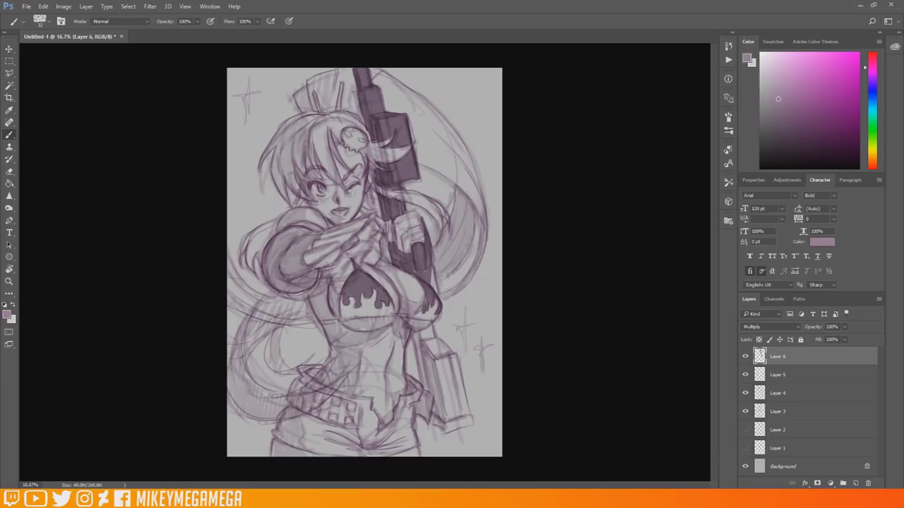
pyautogui.moveTo(322, 233)
pyautogui.mouseDown()
pyautogui.moveTo(305, 273)
pyautogui.moveTo(282, 280)
pyautogui.moveTo(315, 233)
pyautogui.moveTo(268, 290)
pyautogui.mouseUp()
# - Outline the rifle stock and fill it with solid mauve tone
pyautogui.moveTo(413, 340)
pyautogui.mouseDown()
pyautogui.moveTo(472, 418)
pyautogui.moveTo(432, 324)
pyautogui.mouseUp()
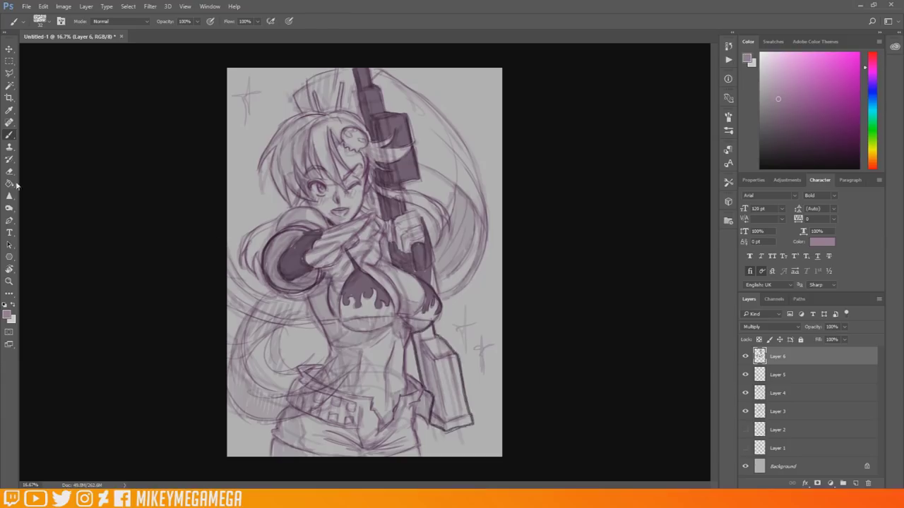
pyautogui.click(10, 184)
pyautogui.click(443, 381)
pyautogui.click(9, 135)
# - Outline the shorts, folded waistband and belt with thick mauve lines
pyautogui.moveTo(300, 367)
pyautogui.mouseDown()
pyautogui.moveTo(359, 396)
pyautogui.moveTo(424, 395)
pyautogui.moveTo(276, 422)
pyautogui.moveTo(293, 399)
pyautogui.moveTo(359, 429)
pyautogui.moveTo(306, 409)
pyautogui.mouseUp()
pyautogui.press('g')
pyautogui.click(337, 454)
pyautogui.hotkey('ctrl', 'z')
pyautogui.press('b')
pyautogui.moveTo(299, 390); pyautogui.dragTo(276, 423)
pyautogui.press('g')
pyautogui.click(302, 395)
pyautogui.hotkey('ctrl', 'z')
pyautogui.press('b')
pyautogui.press('g')
pyautogui.press('b')
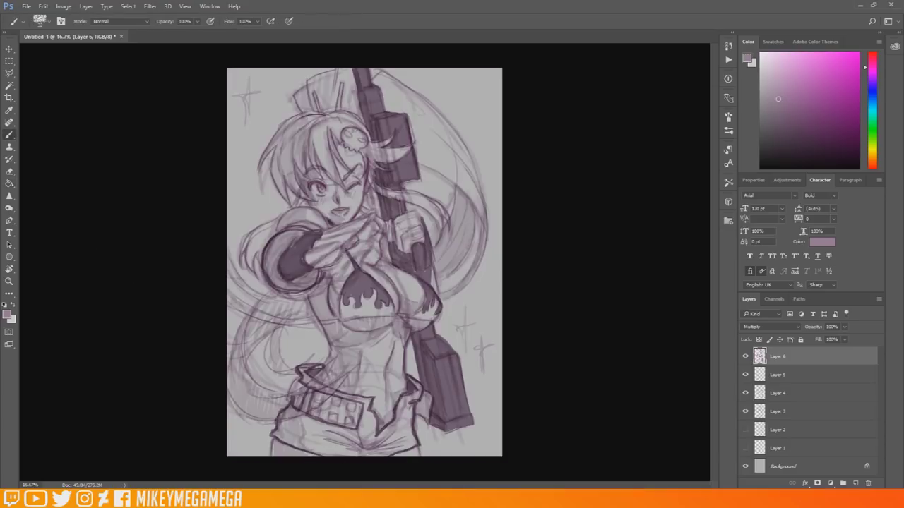
# - Paint the shorts solid mauve around the belt and reinforce the contours of the torso, folded arm and gloved hand
pyautogui.moveTo(297, 413)
pyautogui.mouseDown()
pyautogui.moveTo(282, 438)
pyautogui.moveTo(318, 444)
pyautogui.moveTo(360, 423)
pyautogui.mouseUp()
pyautogui.moveTo(315, 377)
pyautogui.mouseDown()
pyautogui.moveTo(371, 405)
pyautogui.moveTo(361, 455)
pyautogui.moveTo(406, 399)
pyautogui.moveTo(400, 441)
pyautogui.moveTo(415, 434)
pyautogui.mouseUp()
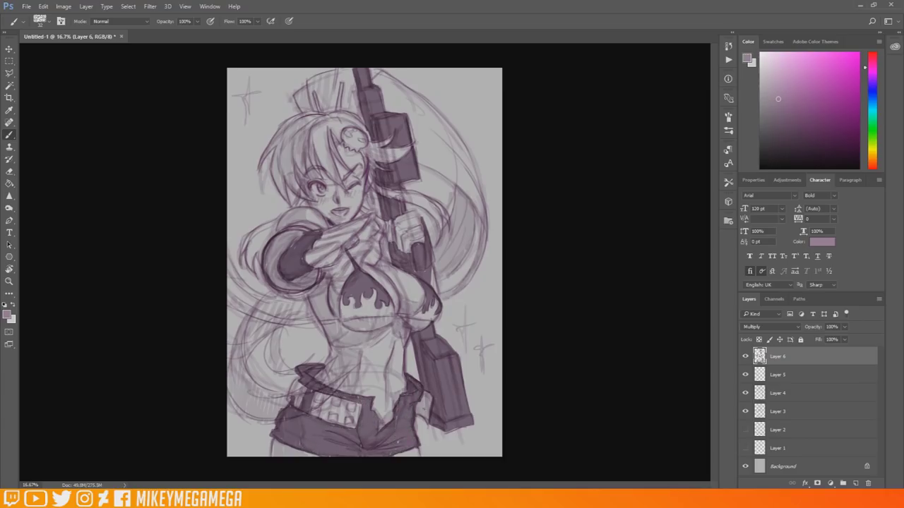
pyautogui.moveTo(407, 332)
pyautogui.mouseDown()
pyautogui.moveTo(322, 353)
pyautogui.moveTo(350, 240)
pyautogui.moveTo(367, 217)
pyautogui.moveTo(303, 202)
pyautogui.mouseUp()
pyautogui.moveTo(353, 215); pyautogui.dragTo(381, 265)
pyautogui.moveTo(378, 220); pyautogui.dragTo(357, 258)
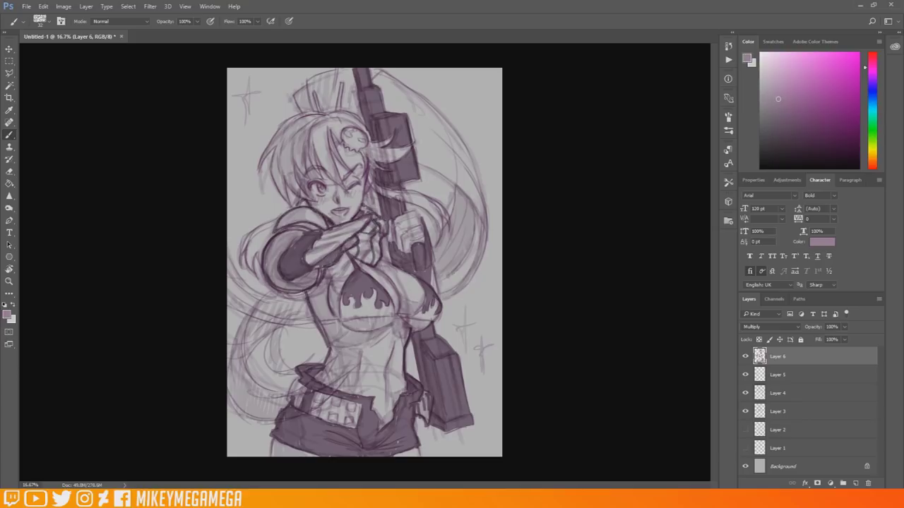
# - Thicken the outlines of the bikini top, its straps and the fingers gripping the rifle
pyautogui.moveTo(341, 322); pyautogui.dragTo(397, 317)
pyautogui.moveTo(380, 269)
pyautogui.mouseDown()
pyautogui.moveTo(399, 310)
pyautogui.moveTo(425, 318)
pyautogui.mouseUp()
pyautogui.moveTo(353, 266); pyautogui.dragTo(338, 321)
pyautogui.moveTo(363, 271); pyautogui.dragTo(399, 317)
pyautogui.moveTo(337, 322); pyautogui.dragTo(320, 326)
pyautogui.moveTo(401, 236)
pyautogui.mouseDown()
pyautogui.moveTo(422, 245)
pyautogui.moveTo(421, 229)
pyautogui.mouseUp()
pyautogui.moveTo(392, 213); pyautogui.dragTo(416, 247)
# - Ink the fringe, the outer contour of the head hair and the ornament on top with heavier lines
pyautogui.moveTo(346, 152); pyautogui.dragTo(319, 191)
pyautogui.moveTo(352, 134)
pyautogui.mouseDown()
pyautogui.moveTo(329, 171)
pyautogui.moveTo(308, 180)
pyautogui.mouseUp()
pyautogui.moveTo(315, 163); pyautogui.dragTo(284, 208)
pyautogui.moveTo(291, 147); pyautogui.dragTo(268, 208)
pyautogui.moveTo(327, 113); pyautogui.dragTo(258, 169)
pyautogui.moveTo(314, 90); pyautogui.dragTo(313, 113)
pyautogui.moveTo(340, 81)
pyautogui.mouseDown()
pyautogui.moveTo(342, 111)
pyautogui.moveTo(309, 77)
pyautogui.mouseUp()
pyautogui.moveTo(308, 73); pyautogui.dragTo(341, 70)
# - Thicken the hair locks falling over the folded arm's shoulder and curling behind the rifle
pyautogui.moveTo(289, 197); pyautogui.dragTo(272, 221)
pyautogui.moveTo(276, 220); pyautogui.dragTo(237, 276)
pyautogui.moveTo(258, 244); pyautogui.dragTo(255, 267)
pyautogui.moveTo(398, 200); pyautogui.dragTo(438, 236)
pyautogui.moveTo(451, 192); pyautogui.dragTo(432, 246)
pyautogui.moveTo(379, 188)
pyautogui.mouseDown()
pyautogui.moveTo(434, 195)
pyautogui.moveTo(367, 206)
pyautogui.mouseUp()
# - Reinforce the hair beside the cheek, around the skull clip and where strands cross the scope
pyautogui.moveTo(363, 152); pyautogui.dragTo(368, 175)
pyautogui.moveTo(340, 143); pyautogui.dragTo(376, 149)
pyautogui.moveTo(415, 142); pyautogui.dragTo(377, 162)
pyautogui.moveTo(374, 166); pyautogui.dragTo(389, 171)
pyautogui.moveTo(368, 131); pyautogui.dragTo(371, 141)
pyautogui.moveTo(329, 114); pyautogui.dragTo(334, 120)
# - Thicken the outlines of the sweeping hair loops below the folded arm and beside the waist and hip
pyautogui.moveTo(228, 255); pyautogui.dragTo(279, 294)
pyautogui.moveTo(228, 297); pyautogui.dragTo(308, 324)
pyautogui.moveTo(252, 312); pyautogui.dragTo(228, 355)
pyautogui.moveTo(257, 308); pyautogui.dragTo(302, 400)
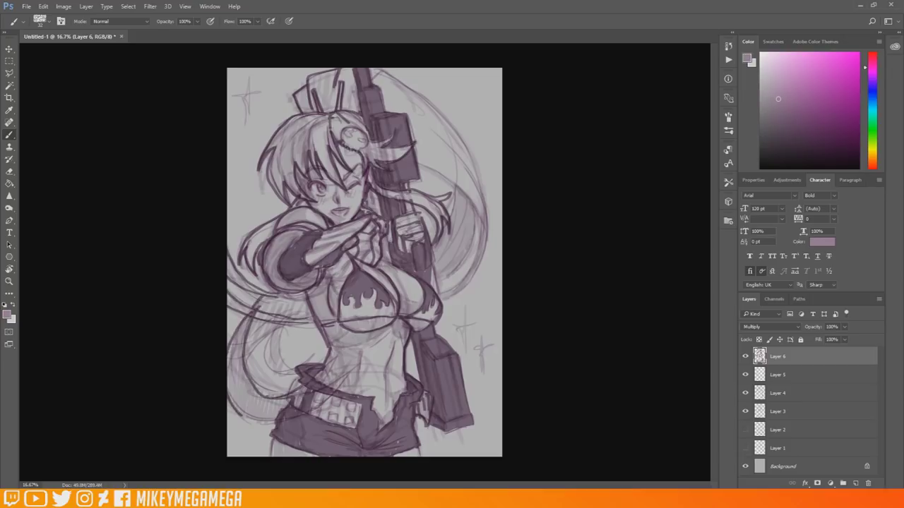
pyautogui.moveTo(354, 360); pyautogui.dragTo(326, 390)
pyautogui.moveTo(240, 408); pyautogui.dragTo(275, 424)
pyautogui.moveTo(293, 325); pyautogui.dragTo(323, 351)
# - Thicken the outer and inner contours of the large ponytail arc behind the rifle
pyautogui.moveTo(436, 280)
pyautogui.mouseDown()
pyautogui.moveTo(475, 242)
pyautogui.moveTo(466, 260)
pyautogui.mouseUp()
pyautogui.moveTo(476, 259); pyautogui.dragTo(438, 293)
pyautogui.moveTo(418, 161); pyautogui.dragTo(473, 218)
pyautogui.moveTo(488, 234); pyautogui.dragTo(442, 302)
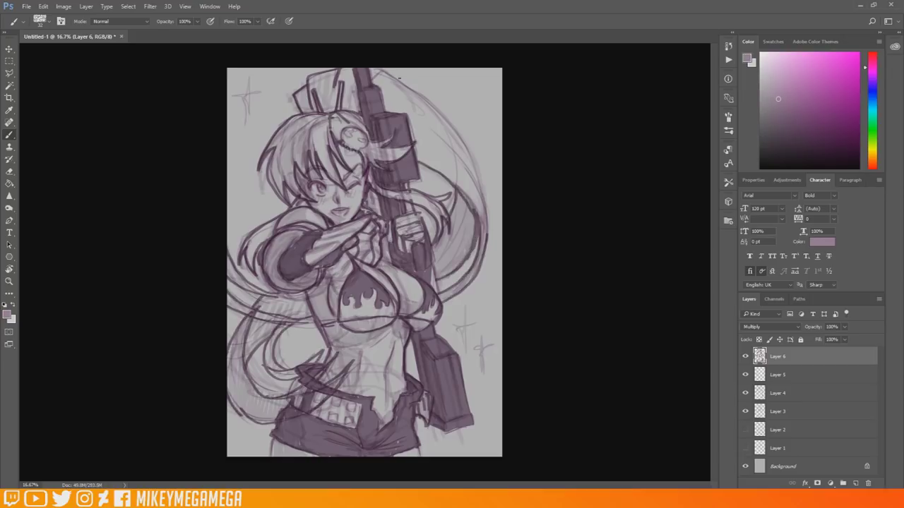
pyautogui.moveTo(382, 69); pyautogui.dragTo(455, 135)
pyautogui.moveTo(423, 84); pyautogui.dragTo(483, 205)
pyautogui.moveTo(441, 137); pyautogui.dragTo(478, 190)
pyautogui.moveTo(488, 204); pyautogui.dragTo(481, 236)
# - Set the foreground to black, enlarge the brush, and add a new layer directly above Layer 2
pyautogui.click(7, 315)
pyautogui.click(446, 289)
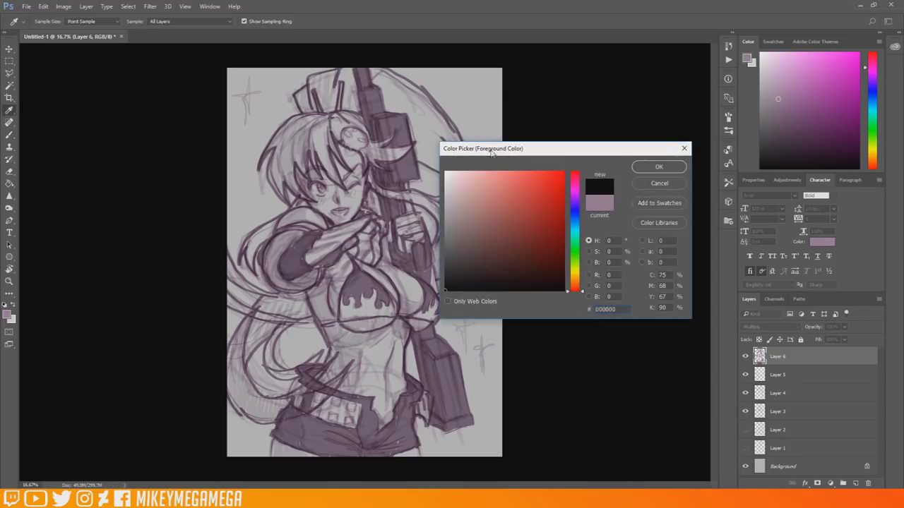
pyautogui.click(660, 167)
pyautogui.rightClick(238, 170)
pyautogui.moveTo(318, 196); pyautogui.dragTo(332, 196)
pyautogui.click(196, 236)
pyautogui.click(819, 430)
pyautogui.click(855, 483)
# - Try out background tones for the rifle pose and settle on a muted mid grey-purple foreground colour
pyautogui.moveTo(420, 418)
pyautogui.mouseDown()
pyautogui.moveTo(429, 452)
pyautogui.moveTo(463, 450)
pyautogui.moveTo(496, 427)
pyautogui.mouseUp()
pyautogui.click(7, 315)
pyautogui.click(574, 196)
pyautogui.click(453, 194)
pyautogui.click(658, 168)
pyautogui.click(7, 316)
pyautogui.click(7, 316)
pyautogui.click(451, 210)
pyautogui.click(659, 167)
pyautogui.click(7, 316)
pyautogui.click(454, 228)
pyautogui.click(658, 167)
# - Paint the grey-purple background around the rifle girl's silhouette and inside the gaps between her hair loops
pyautogui.moveTo(272, 429)
pyautogui.mouseDown()
pyautogui.moveTo(244, 451)
pyautogui.moveTo(232, 415)
pyautogui.mouseUp()
pyautogui.moveTo(258, 324)
pyautogui.mouseDown()
pyautogui.moveTo(247, 353)
pyautogui.moveTo(247, 299)
pyautogui.mouseUp()
pyautogui.moveTo(283, 335)
pyautogui.mouseDown()
pyautogui.moveTo(286, 361)
pyautogui.moveTo(316, 345)
pyautogui.mouseUp()
pyautogui.moveTo(258, 360); pyautogui.dragTo(290, 385)
pyautogui.moveTo(413, 356)
pyautogui.mouseDown()
pyautogui.moveTo(487, 297)
pyautogui.moveTo(487, 244)
pyautogui.mouseUp()
pyautogui.moveTo(261, 289)
pyautogui.mouseDown()
pyautogui.moveTo(243, 227)
pyautogui.moveTo(236, 78)
pyautogui.moveTo(293, 81)
pyautogui.moveTo(424, 180)
pyautogui.moveTo(503, 218)
pyautogui.moveTo(417, 84)
pyautogui.moveTo(395, 127)
pyautogui.mouseUp()
# - Export the rifle pose for web, and export the seated pose with only its own sketch layers shown
pyautogui.click(26, 6)
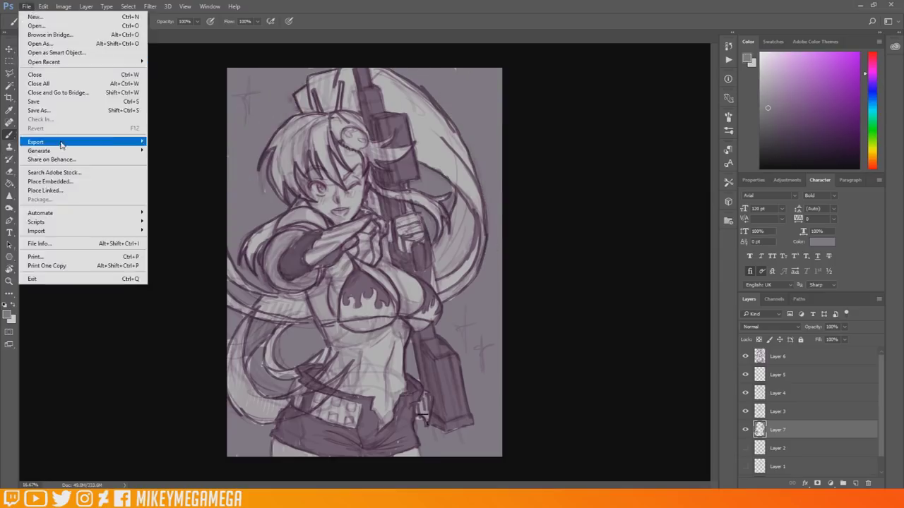
pyautogui.click(190, 177)
pyautogui.click(532, 411)
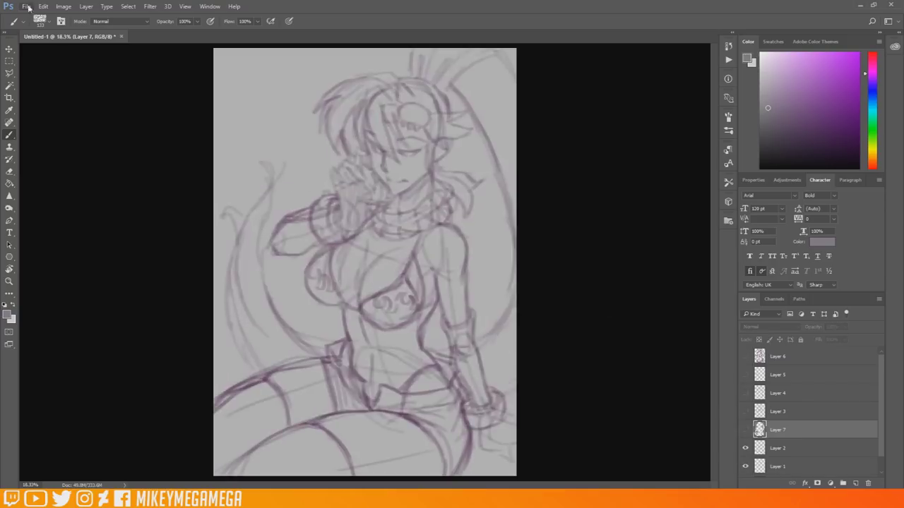
pyautogui.hotkey('ctrl', 'alt', 'shift', 's')
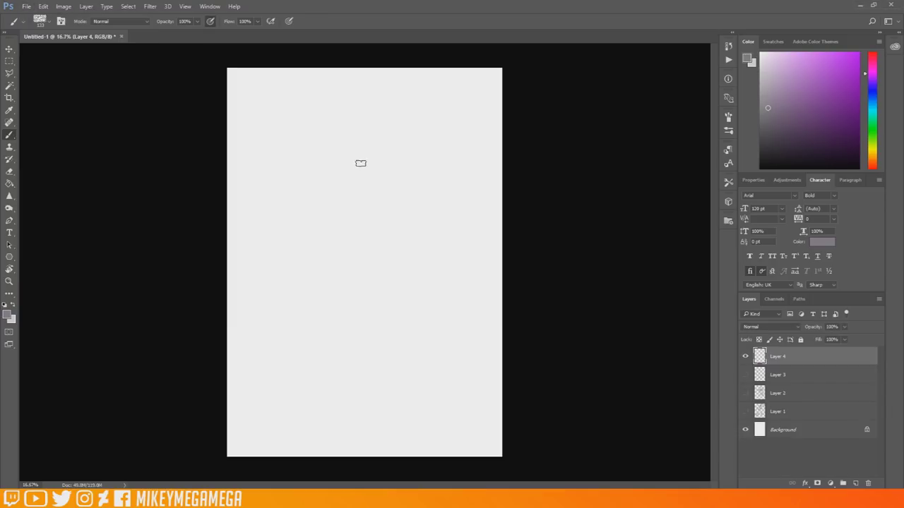
# - Rough in a new standing side-view pose on blank Layer 4, with arched hips, a lowered arm and a rifle across the shoulders
pyautogui.moveTo(360, 163)
pyautogui.mouseDown()
pyautogui.moveTo(315, 148)
pyautogui.moveTo(371, 135)
pyautogui.moveTo(349, 133)
pyautogui.moveTo(349, 94)
pyautogui.moveTo(355, 197)
pyautogui.moveTo(317, 236)
pyautogui.moveTo(395, 165)
pyautogui.moveTo(352, 270)
pyautogui.moveTo(329, 268)
pyautogui.moveTo(391, 308)
pyautogui.moveTo(396, 264)
pyautogui.moveTo(434, 345)
pyautogui.moveTo(442, 204)
pyautogui.moveTo(377, 374)
pyautogui.moveTo(421, 305)
pyautogui.moveTo(400, 329)
pyautogui.moveTo(426, 344)
pyautogui.moveTo(422, 414)
pyautogui.moveTo(430, 317)
pyautogui.moveTo(448, 299)
pyautogui.moveTo(490, 344)
pyautogui.moveTo(490, 360)
pyautogui.mouseUp()
pyautogui.moveTo(335, 301)
pyautogui.mouseDown()
pyautogui.moveTo(323, 343)
pyautogui.moveTo(345, 427)
pyautogui.mouseUp()
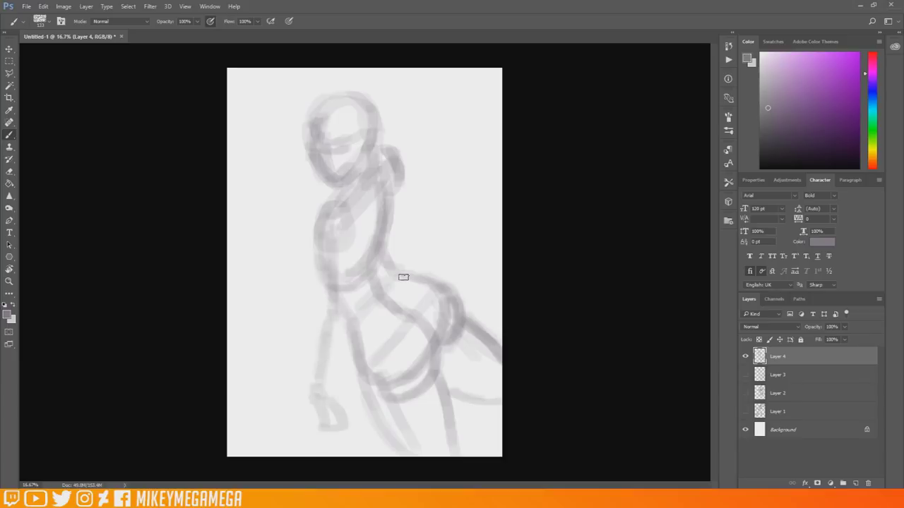
pyautogui.moveTo(385, 145); pyautogui.dragTo(502, 91)
pyautogui.moveTo(314, 177); pyautogui.dragTo(234, 213)
pyautogui.moveTo(321, 247)
pyautogui.mouseDown()
pyautogui.moveTo(326, 305)
pyautogui.moveTo(342, 308)
pyautogui.moveTo(324, 398)
pyautogui.mouseUp()
pyautogui.moveTo(326, 318); pyautogui.dragTo(315, 403)
# - Block in the raised hand, fist, head details, sweeping hair arcs, rifle edges and chest with broad strokes
pyautogui.moveTo(267, 167); pyautogui.dragTo(285, 153)
pyautogui.moveTo(258, 126); pyautogui.dragTo(288, 155)
pyautogui.moveTo(258, 162); pyautogui.dragTo(286, 166)
pyautogui.moveTo(343, 72)
pyautogui.mouseDown()
pyautogui.moveTo(343, 89)
pyautogui.moveTo(423, 70)
pyautogui.moveTo(484, 188)
pyautogui.mouseUp()
pyautogui.moveTo(234, 292)
pyautogui.mouseDown()
pyautogui.moveTo(268, 389)
pyautogui.moveTo(207, 294)
pyautogui.moveTo(388, 236)
pyautogui.moveTo(543, 98)
pyautogui.mouseUp()
pyautogui.moveTo(350, 432); pyautogui.dragTo(327, 395)
pyautogui.moveTo(343, 87)
pyautogui.mouseDown()
pyautogui.moveTo(317, 81)
pyautogui.moveTo(312, 135)
pyautogui.moveTo(381, 135)
pyautogui.mouseUp()
pyautogui.moveTo(304, 152); pyautogui.dragTo(222, 187)
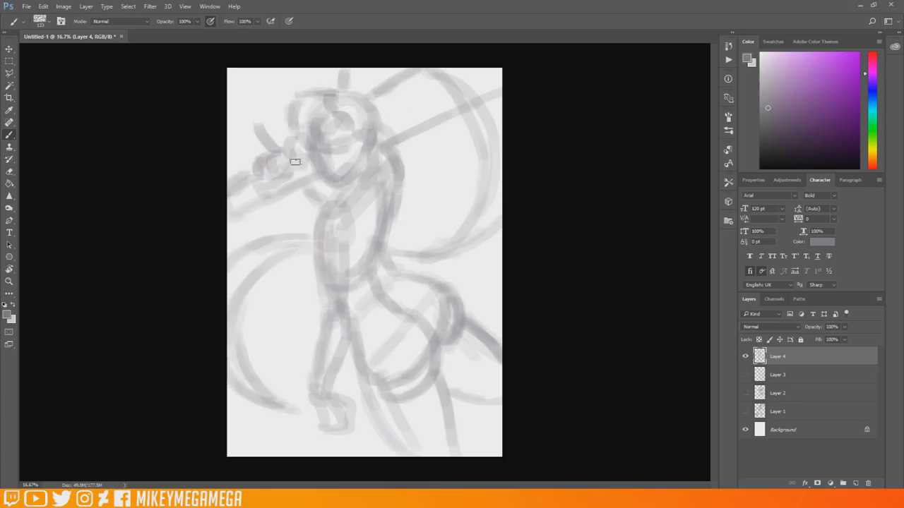
pyautogui.moveTo(385, 130); pyautogui.dragTo(468, 83)
pyautogui.moveTo(321, 222); pyautogui.dragTo(320, 280)
pyautogui.moveTo(310, 274)
pyautogui.mouseDown()
pyautogui.moveTo(309, 228)
pyautogui.moveTo(326, 206)
pyautogui.mouseUp()
# - Add a new layer and sketch the face, neck, shoulders and upper arm with a finer brush
pyautogui.hotkey('ctrl', 'alt', 'shift', 'n')
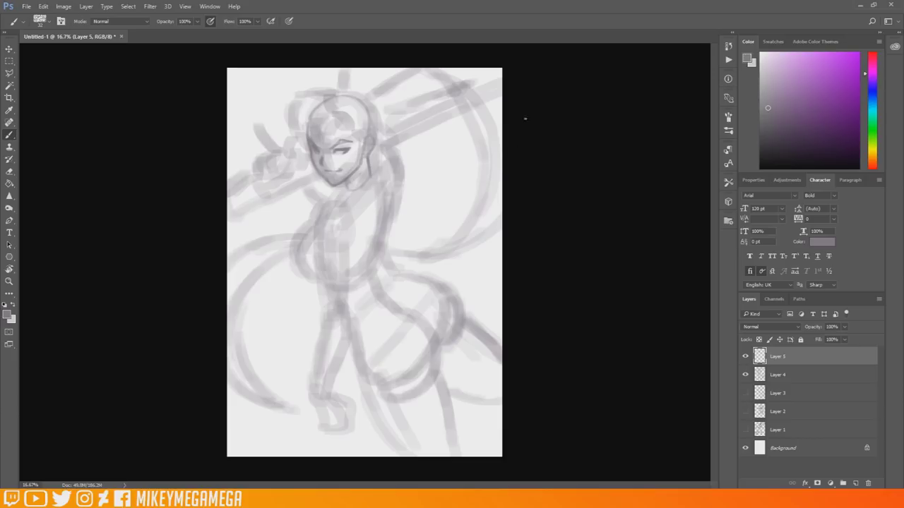
pyautogui.moveTo(369, 189); pyautogui.dragTo(361, 247)
pyautogui.moveTo(380, 173); pyautogui.dragTo(386, 217)
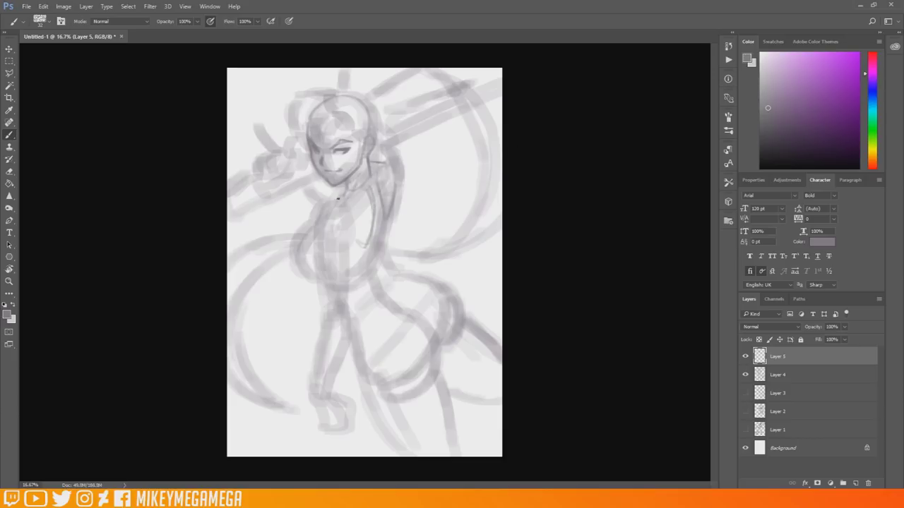
pyautogui.moveTo(327, 223); pyautogui.dragTo(319, 246)
pyautogui.moveTo(341, 198); pyautogui.dragTo(353, 251)
pyautogui.moveTo(376, 157); pyautogui.dragTo(400, 189)
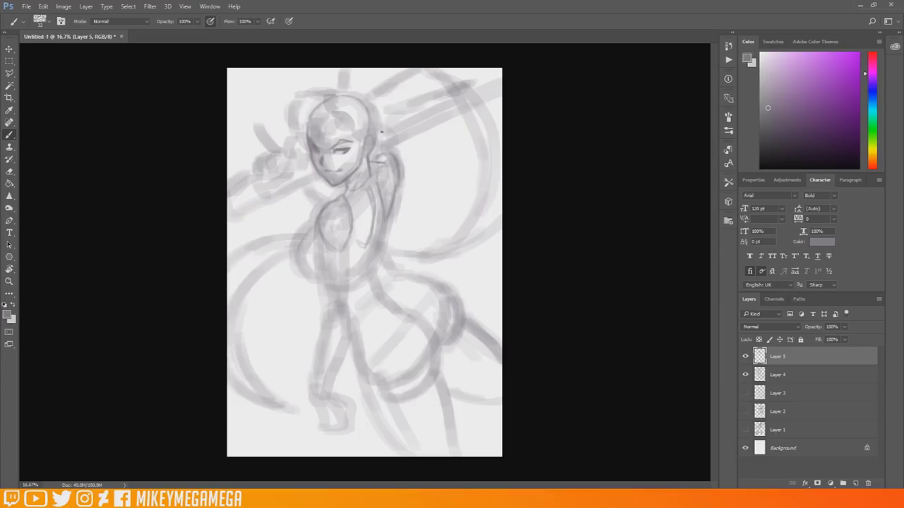
# - Sketch the lowered forearm, wrist and clenched fist with its fingers
pyautogui.moveTo(344, 322); pyautogui.dragTo(326, 381)
pyautogui.moveTo(321, 330)
pyautogui.mouseDown()
pyautogui.moveTo(312, 390)
pyautogui.moveTo(330, 417)
pyautogui.mouseUp()
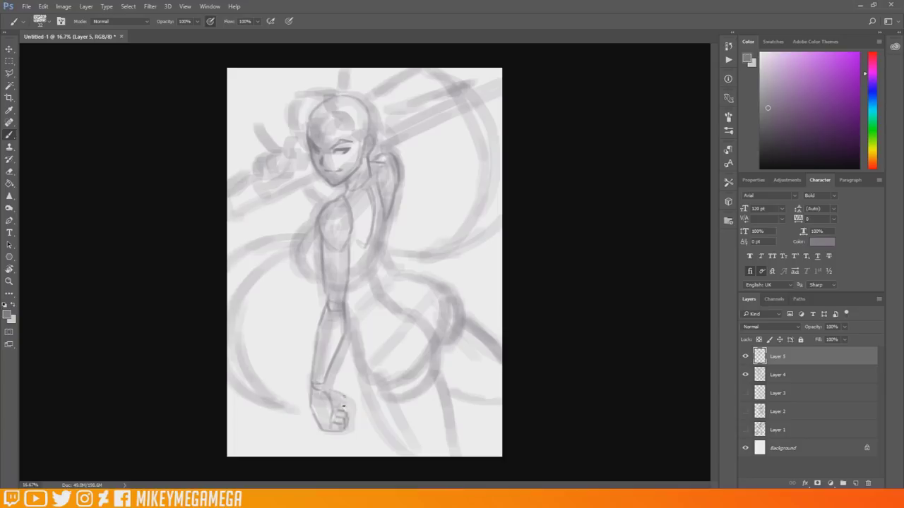
pyautogui.moveTo(343, 397); pyautogui.dragTo(349, 416)
pyautogui.moveTo(338, 406); pyautogui.dragTo(349, 409)
# - Outline the chest, the curve of the back and waist, and the hip contours
pyautogui.moveTo(317, 219)
pyautogui.mouseDown()
pyautogui.moveTo(317, 272)
pyautogui.moveTo(370, 262)
pyautogui.moveTo(380, 205)
pyautogui.mouseUp()
pyautogui.moveTo(390, 217)
pyautogui.mouseDown()
pyautogui.moveTo(375, 273)
pyautogui.moveTo(394, 300)
pyautogui.mouseUp()
pyautogui.moveTo(399, 270); pyautogui.dragTo(427, 280)
pyautogui.moveTo(347, 330); pyautogui.dragTo(359, 381)
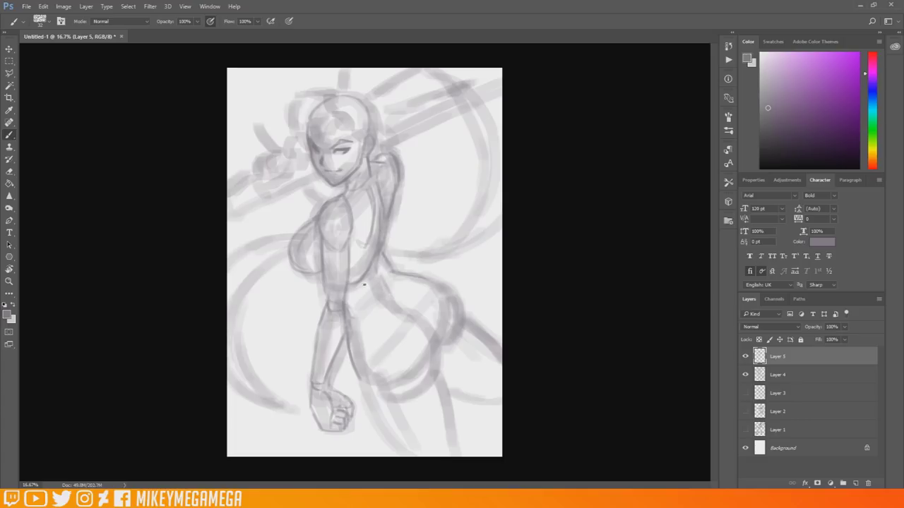
pyautogui.moveTo(418, 388); pyautogui.dragTo(431, 378)
# - Flip the canvas horizontally to draw the buttocks, thighs and stocking tops, and flip it back
pyautogui.hotkey('ctrl', 'shift', 'h')
pyautogui.moveTo(301, 382)
pyautogui.mouseDown()
pyautogui.moveTo(294, 331)
pyautogui.moveTo(313, 320)
pyautogui.mouseUp()
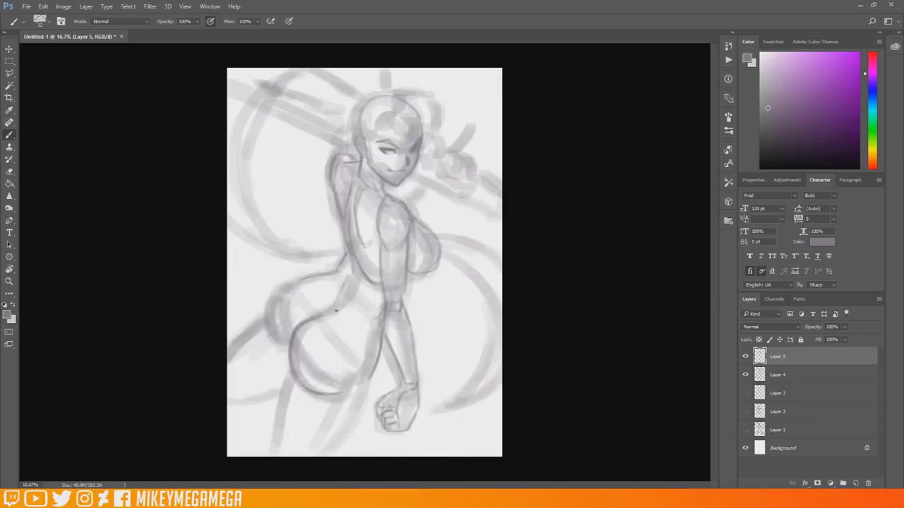
pyautogui.moveTo(290, 284)
pyautogui.mouseDown()
pyautogui.moveTo(267, 321)
pyautogui.moveTo(265, 386)
pyautogui.mouseUp()
pyautogui.moveTo(244, 341); pyautogui.dragTo(269, 392)
pyautogui.moveTo(259, 322); pyautogui.dragTo(227, 348)
pyautogui.moveTo(279, 396); pyautogui.dragTo(229, 409)
pyautogui.moveTo(291, 373)
pyautogui.mouseDown()
pyautogui.moveTo(322, 438)
pyautogui.moveTo(361, 408)
pyautogui.mouseUp()
pyautogui.moveTo(374, 367)
pyautogui.mouseDown()
pyautogui.moveTo(348, 438)
pyautogui.moveTo(325, 456)
pyautogui.mouseUp()
pyautogui.moveTo(286, 414); pyautogui.dragTo(277, 444)
pyautogui.press('h')
# - Sketch the raised hand's fingers, the lowered arm's glove edge and wrist cuff, and the lower-back contour
pyautogui.moveTo(261, 124); pyautogui.dragTo(279, 149)
pyautogui.moveTo(289, 164); pyautogui.dragTo(295, 144)
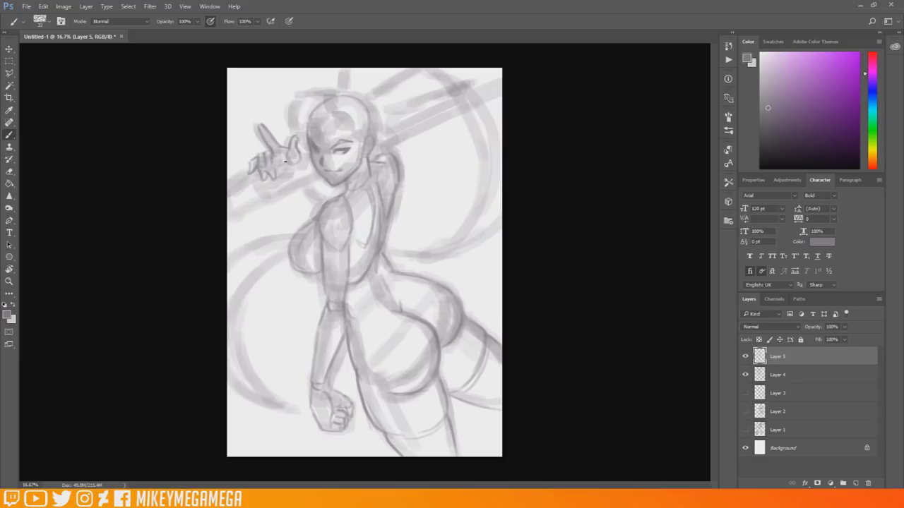
pyautogui.moveTo(327, 279); pyautogui.dragTo(325, 300)
pyautogui.moveTo(347, 281); pyautogui.dragTo(344, 322)
pyautogui.moveTo(320, 316)
pyautogui.mouseDown()
pyautogui.moveTo(315, 358)
pyautogui.moveTo(325, 376)
pyautogui.mouseUp()
pyautogui.moveTo(301, 381); pyautogui.dragTo(336, 402)
pyautogui.moveTo(393, 209); pyautogui.dragTo(387, 243)
pyautogui.moveTo(397, 303); pyautogui.dragTo(383, 268)
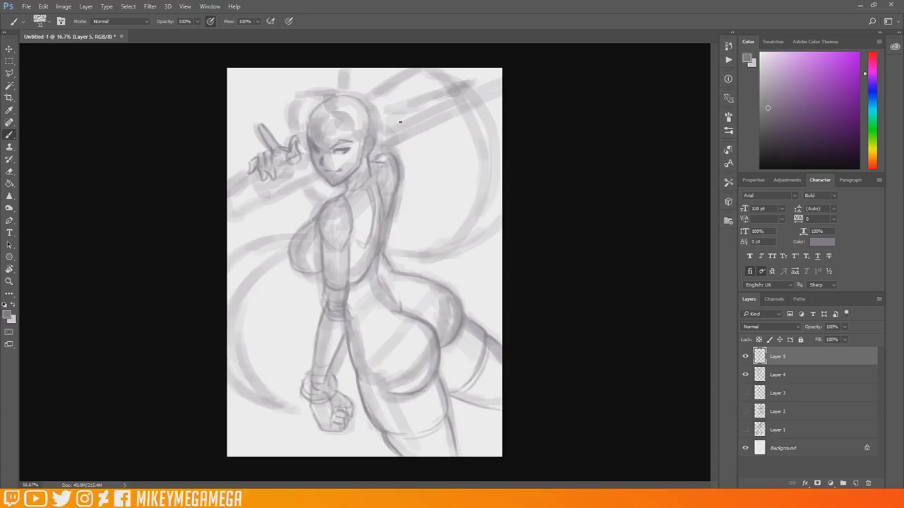
# - Draw the striped scarf wrapped around the neck, including its folds and loose edge
pyautogui.moveTo(346, 178); pyautogui.dragTo(323, 188)
pyautogui.moveTo(355, 171); pyautogui.dragTo(335, 182)
pyautogui.moveTo(370, 156); pyautogui.dragTo(381, 168)
pyautogui.moveTo(343, 196); pyautogui.dragTo(364, 202)
pyautogui.moveTo(382, 165); pyautogui.dragTo(370, 203)
pyautogui.moveTo(369, 165); pyautogui.dragTo(359, 201)
pyautogui.moveTo(326, 188); pyautogui.dragTo(342, 196)
# - Sketch the bikini top's edge and back knot, and the waistband and hem lines of the shorts
pyautogui.moveTo(311, 225); pyautogui.dragTo(295, 273)
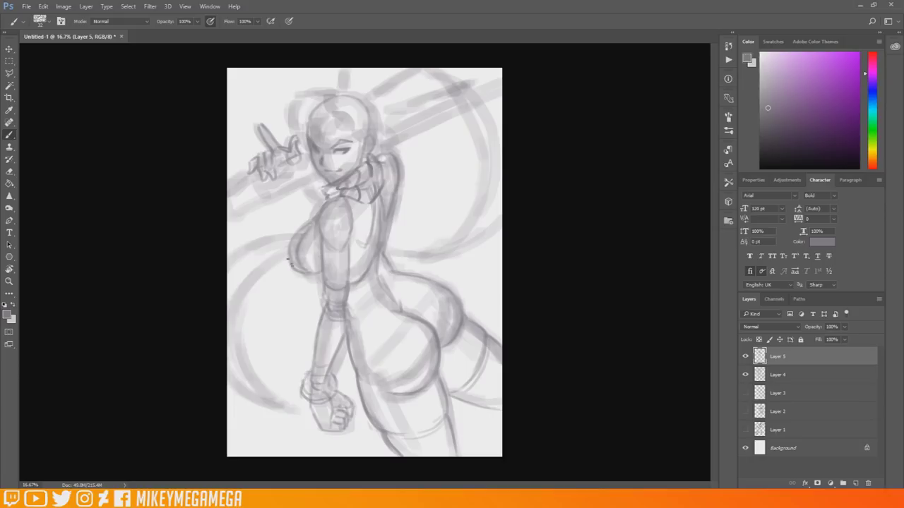
pyautogui.moveTo(378, 247); pyautogui.dragTo(381, 272)
pyautogui.moveTo(384, 260); pyautogui.dragTo(398, 249)
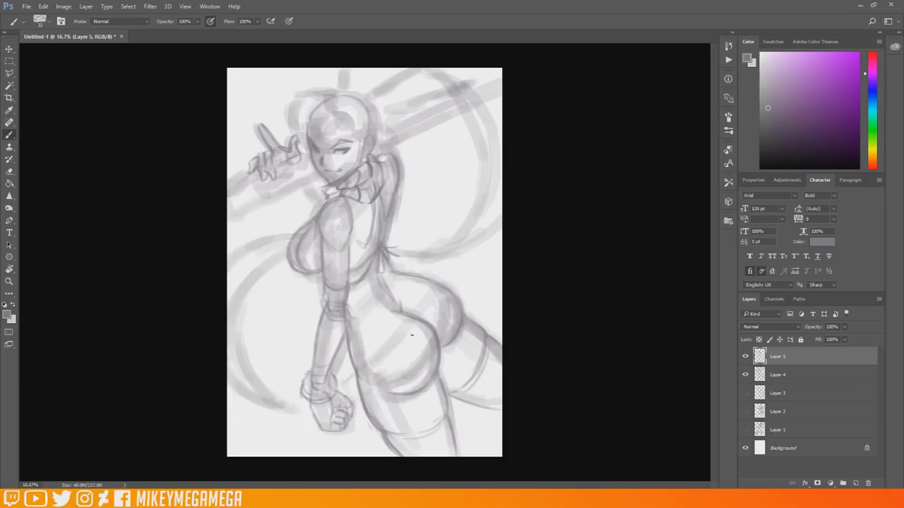
pyautogui.moveTo(386, 340)
pyautogui.mouseDown()
pyautogui.moveTo(345, 369)
pyautogui.moveTo(377, 392)
pyautogui.mouseUp()
pyautogui.moveTo(427, 282)
pyautogui.mouseDown()
pyautogui.moveTo(404, 340)
pyautogui.moveTo(375, 353)
pyautogui.mouseUp()
pyautogui.moveTo(349, 317); pyautogui.dragTo(392, 313)
pyautogui.moveTo(397, 276); pyautogui.dragTo(407, 310)
# - Draw the skull clip on the forehead and the spiky hair tufts beside the ear
pyautogui.moveTo(330, 112)
pyautogui.mouseDown()
pyautogui.moveTo(370, 104)
pyautogui.moveTo(363, 144)
pyautogui.mouseUp()
pyautogui.moveTo(375, 127); pyautogui.dragTo(397, 139)
pyautogui.moveTo(360, 111); pyautogui.dragTo(387, 124)
pyautogui.moveTo(381, 112); pyautogui.dragTo(397, 136)
# - Sketch the fringe, the outer hair around the crown and the spikes at the ponytail's base
pyautogui.moveTo(317, 116)
pyautogui.mouseDown()
pyautogui.moveTo(326, 157)
pyautogui.moveTo(311, 157)
pyautogui.moveTo(300, 133)
pyautogui.mouseUp()
pyautogui.moveTo(288, 97); pyautogui.dragTo(308, 157)
pyautogui.moveTo(288, 118); pyautogui.dragTo(284, 145)
pyautogui.moveTo(343, 89)
pyautogui.mouseDown()
pyautogui.moveTo(299, 84)
pyautogui.moveTo(275, 94)
pyautogui.mouseUp()
pyautogui.moveTo(297, 91); pyautogui.dragTo(273, 127)
pyautogui.moveTo(337, 86)
pyautogui.mouseDown()
pyautogui.moveTo(275, 94)
pyautogui.moveTo(374, 117)
pyautogui.mouseUp()
pyautogui.moveTo(363, 94); pyautogui.dragTo(375, 74)
pyautogui.moveTo(353, 92)
pyautogui.mouseDown()
pyautogui.moveTo(357, 70)
pyautogui.moveTo(348, 70)
pyautogui.mouseUp()
# - Draw the large ponytail arc behind the back and the hair loops sweeping in front of the lowered arm
pyautogui.moveTo(370, 100)
pyautogui.mouseDown()
pyautogui.moveTo(425, 69)
pyautogui.moveTo(482, 206)
pyautogui.moveTo(446, 251)
pyautogui.mouseUp()
pyautogui.moveTo(424, 258); pyautogui.dragTo(501, 224)
pyautogui.moveTo(445, 69); pyautogui.dragTo(502, 122)
pyautogui.moveTo(388, 248); pyautogui.dragTo(436, 257)
pyautogui.moveTo(290, 255); pyautogui.dragTo(267, 397)
pyautogui.moveTo(284, 405); pyautogui.dragTo(228, 376)
pyautogui.moveTo(234, 261); pyautogui.dragTo(288, 238)
# - Sketch the rifle across the shoulders, including its barrel, scope details and stock behind the raised hand
pyautogui.moveTo(385, 148); pyautogui.dragTo(442, 122)
pyautogui.moveTo(399, 160); pyautogui.dragTo(447, 127)
pyautogui.moveTo(443, 124); pyautogui.dragTo(479, 122)
pyautogui.moveTo(401, 160)
pyautogui.mouseDown()
pyautogui.moveTo(432, 144)
pyautogui.moveTo(461, 105)
pyautogui.mouseUp()
pyautogui.moveTo(312, 174)
pyautogui.mouseDown()
pyautogui.moveTo(253, 205)
pyautogui.moveTo(242, 181)
pyautogui.mouseUp()
pyautogui.moveTo(254, 214); pyautogui.dragTo(297, 192)
pyautogui.moveTo(241, 185); pyautogui.dragTo(262, 144)
pyautogui.moveTo(384, 121); pyautogui.dragTo(498, 69)
# - Add strand lines and pointed tips to the hair loops in front of the chest and lowered arm
pyautogui.moveTo(244, 255); pyautogui.dragTo(228, 291)
pyautogui.moveTo(250, 347); pyautogui.dragTo(283, 364)
pyautogui.moveTo(233, 333); pyautogui.dragTo(287, 369)
pyautogui.moveTo(236, 315); pyautogui.dragTo(227, 340)
pyautogui.moveTo(251, 251)
pyautogui.mouseDown()
pyautogui.moveTo(228, 291)
pyautogui.moveTo(295, 230)
pyautogui.mouseUp()
pyautogui.moveTo(226, 244); pyautogui.dragTo(295, 227)
# - Add flowing strands to the ponytail behind the lower back and to its loose ends near the canvas edges
pyautogui.moveTo(391, 245); pyautogui.dragTo(413, 250)
pyautogui.moveTo(390, 235); pyautogui.dragTo(425, 251)
pyautogui.moveTo(430, 259)
pyautogui.mouseDown()
pyautogui.moveTo(456, 265)
pyautogui.moveTo(502, 226)
pyautogui.mouseUp()
pyautogui.moveTo(459, 266)
pyautogui.mouseDown()
pyautogui.moveTo(501, 228)
pyautogui.moveTo(479, 259)
pyautogui.mouseUp()
pyautogui.moveTo(271, 229); pyautogui.dragTo(227, 247)
pyautogui.moveTo(248, 112); pyautogui.dragTo(227, 91)
pyautogui.moveTo(251, 291); pyautogui.dragTo(289, 340)
# - Sketch hair locks hanging below the raised hand and strands falling past the scarf onto the shoulder
pyautogui.moveTo(312, 161); pyautogui.dragTo(267, 223)
pyautogui.moveTo(293, 175); pyautogui.dragTo(273, 225)
pyautogui.moveTo(284, 183); pyautogui.dragTo(259, 224)
pyautogui.moveTo(300, 169); pyautogui.dragTo(320, 194)
pyautogui.moveTo(362, 158)
pyautogui.mouseDown()
pyautogui.moveTo(353, 185)
pyautogui.moveTo(314, 219)
pyautogui.mouseUp()
pyautogui.moveTo(370, 175); pyautogui.dragTo(310, 220)
pyautogui.moveTo(356, 151); pyautogui.dragTo(370, 194)
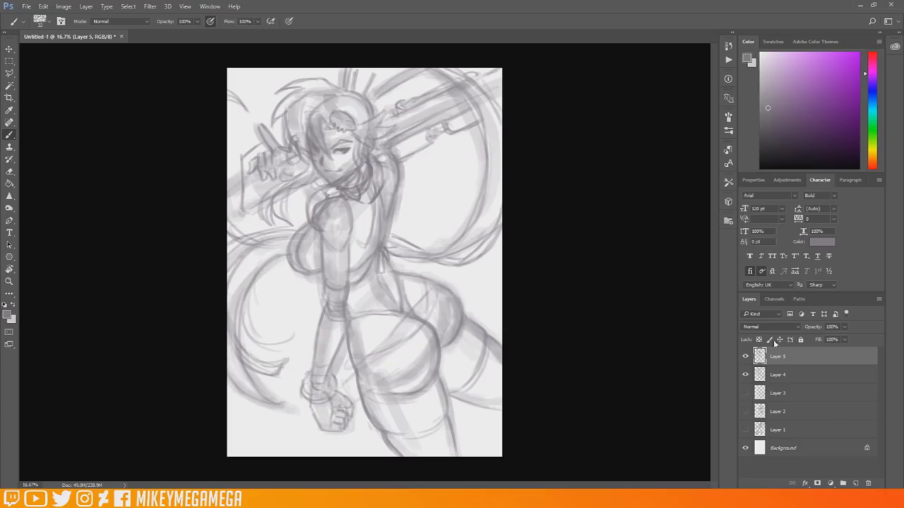
# - Add a new layer for clean line work and set up a thinner brush with a dark grey foreground colour
pyautogui.click(856, 484)
pyautogui.rightClick(344, 139)
pyautogui.moveTo(404, 168); pyautogui.dragTo(398, 170)
pyautogui.click(326, 179)
pyautogui.scroll(6, 326, 179)
pyautogui.scroll(3, 406, 357)
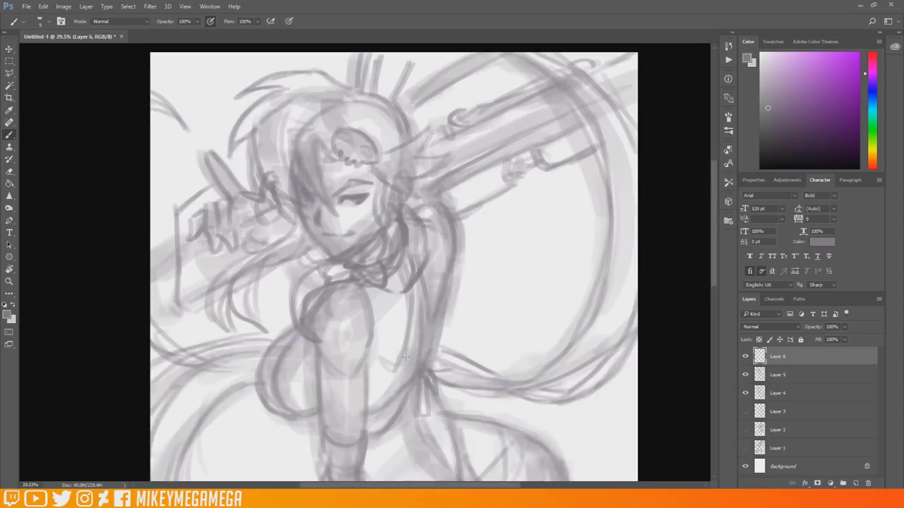
pyautogui.click(7, 315)
pyautogui.click(444, 261)
pyautogui.click(659, 160)
# - Draw fine dark lines for both eyes, the eyebrows and the nose
pyautogui.moveTo(342, 199); pyautogui.dragTo(366, 194)
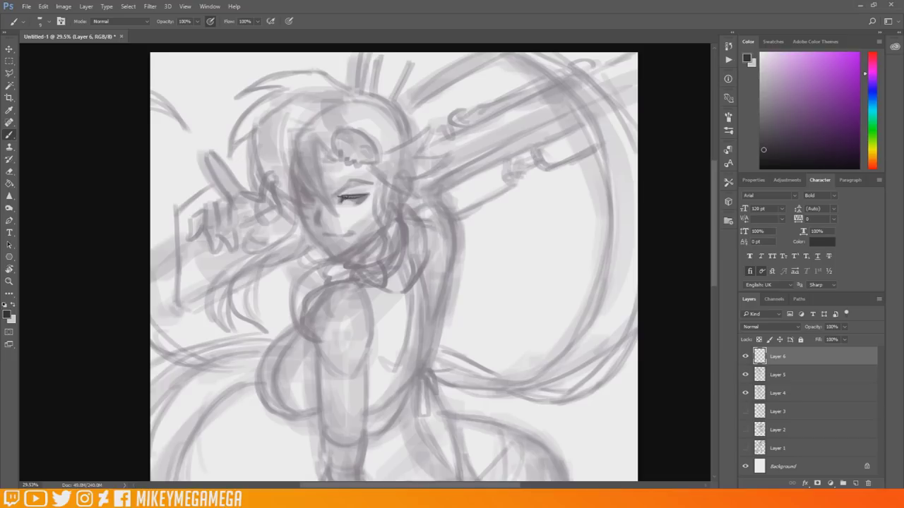
pyautogui.moveTo(344, 190)
pyautogui.mouseDown()
pyautogui.moveTo(366, 189)
pyautogui.moveTo(341, 200)
pyautogui.moveTo(340, 185)
pyautogui.moveTo(374, 187)
pyautogui.mouseUp()
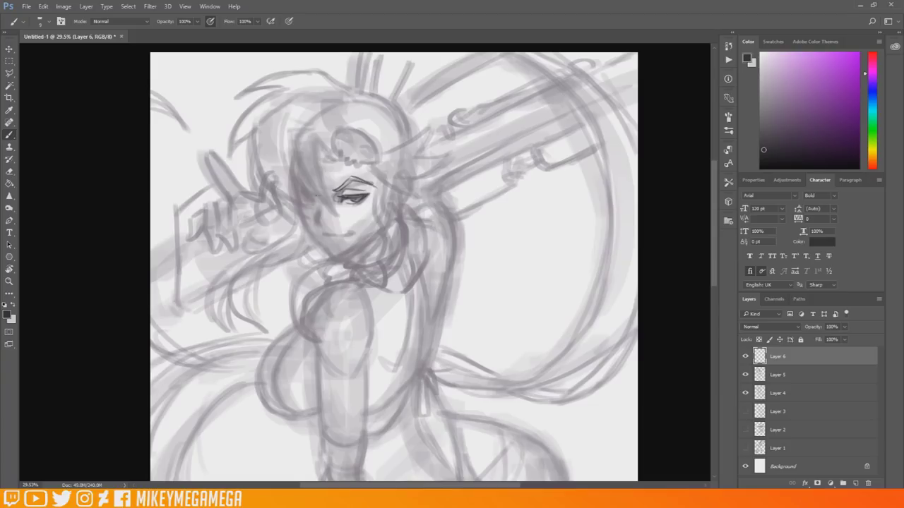
pyautogui.moveTo(315, 195)
pyautogui.mouseDown()
pyautogui.moveTo(295, 177)
pyautogui.moveTo(298, 187)
pyautogui.mouseUp()
pyautogui.moveTo(295, 184); pyautogui.dragTo(301, 201)
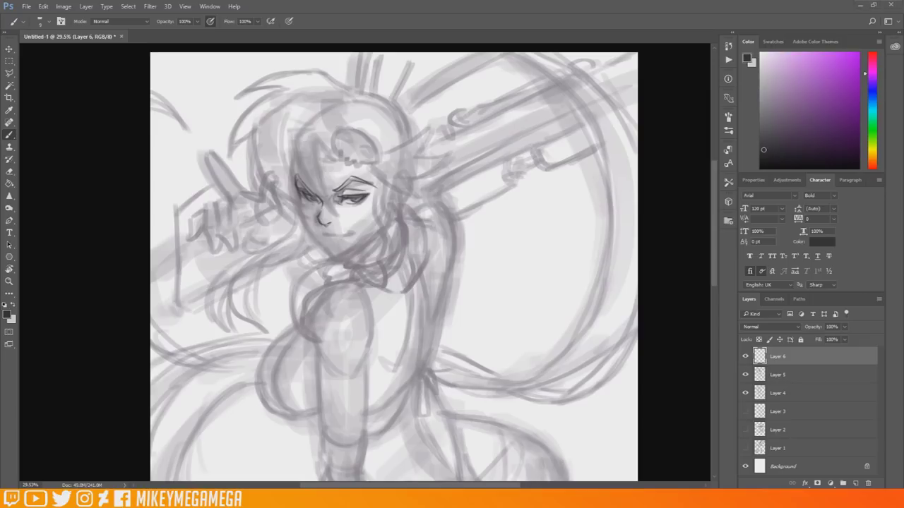
# - Draw fine dark lines for the closed lips, redoing the first mouth strokes
pyautogui.moveTo(325, 234)
pyautogui.mouseDown()
pyautogui.moveTo(348, 233)
pyautogui.moveTo(343, 244)
pyautogui.mouseUp()
pyautogui.moveTo(333, 233); pyautogui.dragTo(326, 232)
pyautogui.hotkey('ctrl', 'z')
pyautogui.hotkey('ctrl', 'alt', 'z')
pyautogui.hotkey('ctrl', 'alt', 'z')
pyautogui.moveTo(324, 235); pyautogui.dragTo(346, 237)
pyautogui.moveTo(325, 242); pyautogui.dragTo(345, 242)
# - Line the jaw and chin, and outline the scarf wrapped around the neck
pyautogui.moveTo(301, 205)
pyautogui.mouseDown()
pyautogui.moveTo(330, 255)
pyautogui.moveTo(403, 223)
pyautogui.moveTo(423, 242)
pyautogui.mouseUp()
pyautogui.moveTo(358, 271)
pyautogui.mouseDown()
pyautogui.moveTo(395, 265)
pyautogui.moveTo(379, 264)
pyautogui.mouseUp()
pyautogui.moveTo(365, 270)
pyautogui.mouseDown()
pyautogui.moveTo(398, 252)
pyautogui.moveTo(426, 256)
pyautogui.mouseUp()
pyautogui.moveTo(386, 268); pyautogui.dragTo(407, 264)
pyautogui.moveTo(351, 281)
pyautogui.mouseDown()
pyautogui.moveTo(396, 289)
pyautogui.moveTo(424, 256)
pyautogui.moveTo(370, 283)
pyautogui.mouseUp()
pyautogui.moveTo(307, 274)
pyautogui.mouseDown()
pyautogui.moveTo(298, 292)
pyautogui.moveTo(327, 256)
pyautogui.mouseUp()
pyautogui.moveTo(299, 290); pyautogui.dragTo(326, 252)
pyautogui.moveTo(308, 268); pyautogui.dragTo(297, 294)
pyautogui.moveTo(404, 225)
pyautogui.mouseDown()
pyautogui.moveTo(414, 279)
pyautogui.moveTo(425, 249)
pyautogui.mouseUp()
pyautogui.moveTo(411, 202); pyautogui.dragTo(424, 229)
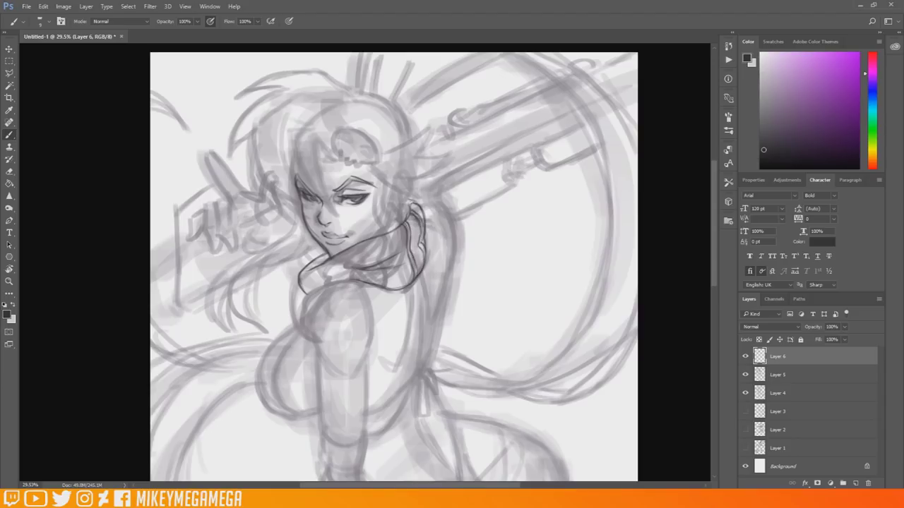
# - Add curved knit and fold lines across the whole scarf from the nape to the front of the neck
pyautogui.moveTo(393, 257); pyautogui.dragTo(400, 292)
pyautogui.moveTo(388, 258); pyautogui.dragTo(397, 288)
pyautogui.moveTo(389, 234); pyautogui.dragTo(391, 254)
pyautogui.moveTo(375, 240); pyautogui.dragTo(377, 267)
pyautogui.moveTo(381, 270); pyautogui.dragTo(380, 284)
pyautogui.moveTo(356, 245); pyautogui.dragTo(358, 281)
pyautogui.moveTo(339, 256); pyautogui.dragTo(345, 273)
pyautogui.moveTo(329, 267)
pyautogui.mouseDown()
pyautogui.moveTo(344, 284)
pyautogui.moveTo(320, 276)
pyautogui.mouseUp()
pyautogui.moveTo(311, 271)
pyautogui.mouseDown()
pyautogui.moveTo(320, 291)
pyautogui.moveTo(309, 294)
pyautogui.mouseUp()
pyautogui.moveTo(303, 272); pyautogui.dragTo(307, 296)
# - Line the pointed fringe strands falling over the forehead and one eye, along with the hair framing the face
pyautogui.moveTo(337, 155)
pyautogui.mouseDown()
pyautogui.moveTo(333, 134)
pyautogui.moveTo(373, 140)
pyautogui.moveTo(377, 161)
pyautogui.moveTo(331, 161)
pyautogui.moveTo(338, 216)
pyautogui.mouseUp()
pyautogui.moveTo(307, 156)
pyautogui.mouseDown()
pyautogui.moveTo(296, 192)
pyautogui.moveTo(291, 132)
pyautogui.moveTo(322, 132)
pyautogui.mouseUp()
pyautogui.moveTo(318, 132)
pyautogui.mouseDown()
pyautogui.moveTo(332, 151)
pyautogui.moveTo(303, 212)
pyautogui.moveTo(256, 170)
pyautogui.moveTo(258, 137)
pyautogui.mouseUp()
pyautogui.moveTo(255, 170); pyautogui.dragTo(277, 114)
pyautogui.moveTo(272, 184)
pyautogui.mouseDown()
pyautogui.moveTo(265, 144)
pyautogui.moveTo(299, 120)
pyautogui.mouseUp()
pyautogui.moveTo(285, 110); pyautogui.dragTo(319, 132)
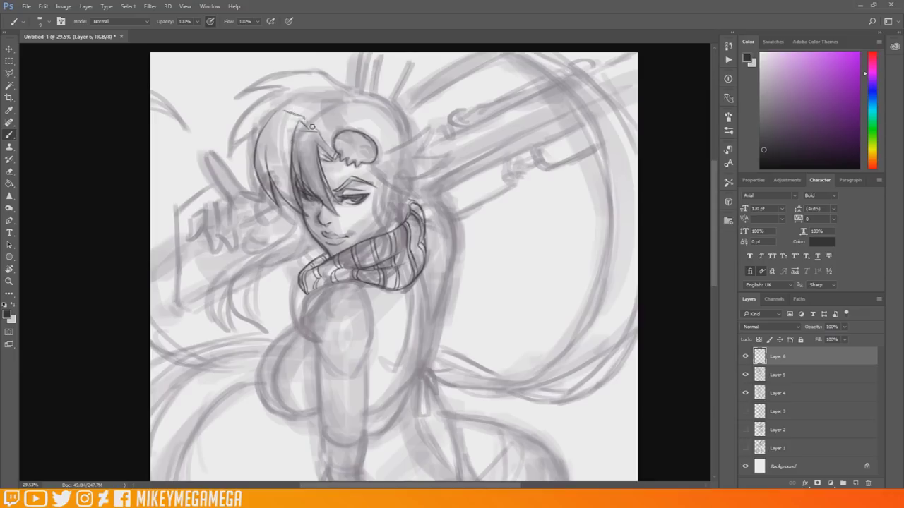
# - Line the outer hair spikes, the crown of the head and the hair beside the cheek
pyautogui.moveTo(232, 157)
pyautogui.mouseDown()
pyautogui.moveTo(250, 118)
pyautogui.moveTo(281, 94)
pyautogui.moveTo(320, 90)
pyautogui.mouseUp()
pyautogui.moveTo(329, 133); pyautogui.dragTo(345, 117)
pyautogui.moveTo(249, 95); pyautogui.dragTo(314, 76)
pyautogui.moveTo(306, 78); pyautogui.dragTo(348, 96)
pyautogui.moveTo(349, 106)
pyautogui.mouseDown()
pyautogui.moveTo(369, 93)
pyautogui.moveTo(378, 100)
pyautogui.mouseUp()
pyautogui.moveTo(389, 101)
pyautogui.mouseDown()
pyautogui.moveTo(379, 141)
pyautogui.moveTo(409, 135)
pyautogui.mouseUp()
pyautogui.moveTo(365, 164); pyautogui.dragTo(391, 202)
pyautogui.moveTo(385, 181); pyautogui.dragTo(421, 194)
# - Line the spiky tufts around the skull hair clip and the ponytail strands rising from the crown
pyautogui.moveTo(344, 130); pyautogui.dragTo(334, 114)
pyautogui.moveTo(378, 151); pyautogui.dragTo(432, 130)
pyautogui.moveTo(432, 132)
pyautogui.mouseDown()
pyautogui.moveTo(415, 155)
pyautogui.moveTo(448, 155)
pyautogui.mouseUp()
pyautogui.moveTo(448, 156); pyautogui.dragTo(399, 178)
pyautogui.moveTo(346, 96)
pyautogui.mouseDown()
pyautogui.moveTo(389, 94)
pyautogui.moveTo(413, 138)
pyautogui.mouseUp()
pyautogui.moveTo(374, 58); pyautogui.dragTo(376, 92)
pyautogui.moveTo(415, 61); pyautogui.dragTo(393, 95)
pyautogui.moveTo(368, 54); pyautogui.dragTo(358, 87)
pyautogui.moveTo(403, 108)
pyautogui.mouseDown()
pyautogui.moveTo(474, 53)
pyautogui.moveTo(514, 53)
pyautogui.mouseUp()
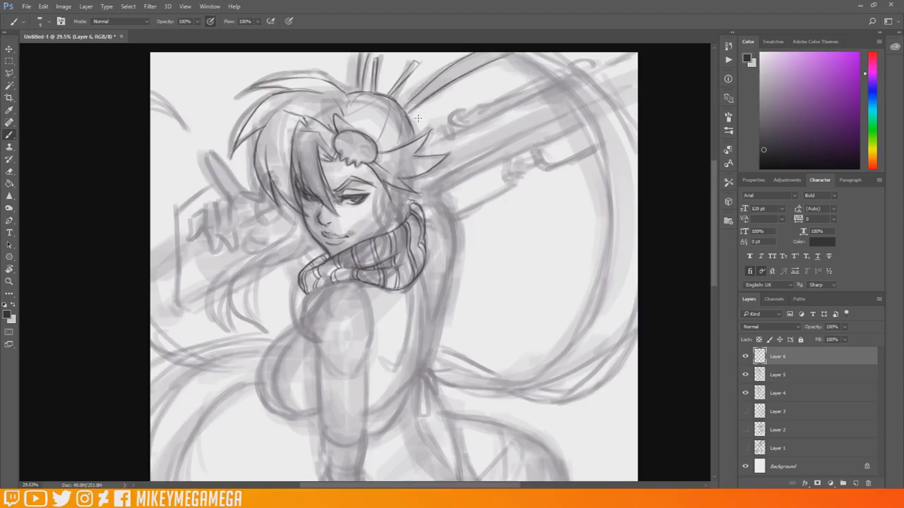
# - Add facial details to the skull hair clip and line the long locks hanging below the raised hand
pyautogui.moveTo(714, 214); pyautogui.dragTo(714, 232)
pyautogui.moveTo(340, 79); pyautogui.dragTo(349, 86)
pyautogui.moveTo(358, 90); pyautogui.dragTo(373, 100)
pyautogui.moveTo(295, 153)
pyautogui.mouseDown()
pyautogui.moveTo(293, 172)
pyautogui.moveTo(229, 273)
pyautogui.moveTo(209, 233)
pyautogui.moveTo(244, 204)
pyautogui.mouseUp()
pyautogui.moveTo(269, 191); pyautogui.dragTo(252, 264)
pyautogui.moveTo(264, 219); pyautogui.dragTo(247, 271)
pyautogui.moveTo(270, 196); pyautogui.dragTo(241, 241)
pyautogui.moveTo(306, 171); pyautogui.dragTo(260, 201)
pyautogui.moveTo(286, 184)
pyautogui.mouseDown()
pyautogui.moveTo(240, 223)
pyautogui.moveTo(298, 188)
pyautogui.mouseUp()
# - Draw the side locks falling past the cheek and scarf onto the shoulder, undoing the last stray stroke
pyautogui.moveTo(376, 121); pyautogui.dragTo(381, 187)
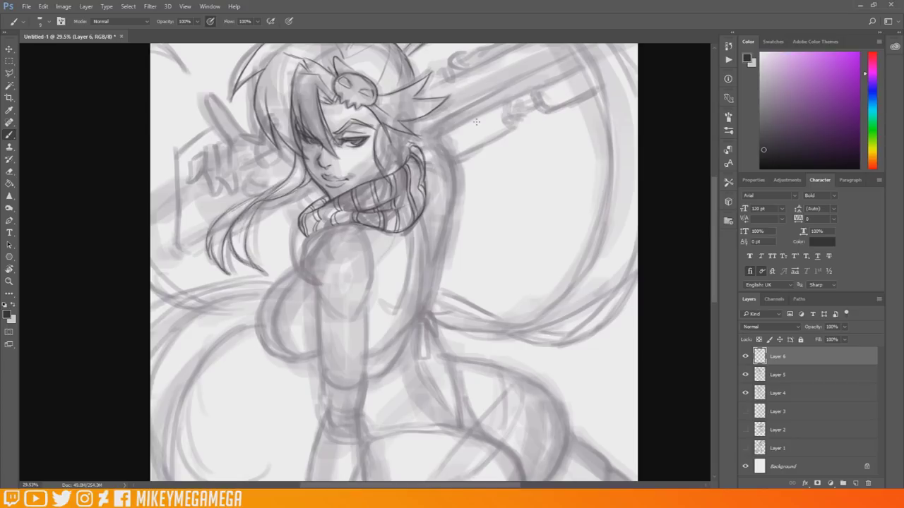
pyautogui.moveTo(384, 142); pyautogui.dragTo(366, 199)
pyautogui.moveTo(369, 195)
pyautogui.mouseDown()
pyautogui.moveTo(322, 266)
pyautogui.moveTo(325, 277)
pyautogui.mouseUp()
pyautogui.moveTo(353, 228)
pyautogui.mouseDown()
pyautogui.moveTo(323, 271)
pyautogui.moveTo(367, 276)
pyautogui.mouseUp()
pyautogui.moveTo(350, 230); pyautogui.dragTo(372, 261)
pyautogui.moveTo(388, 185); pyautogui.dragTo(366, 210)
pyautogui.moveTo(397, 142); pyautogui.dragTo(383, 195)
pyautogui.moveTo(377, 128); pyautogui.dragTo(379, 158)
pyautogui.moveTo(387, 137)
pyautogui.mouseDown()
pyautogui.moveTo(390, 167)
pyautogui.moveTo(365, 178)
pyautogui.mouseUp()
pyautogui.hotkey('ctrl', 'z')
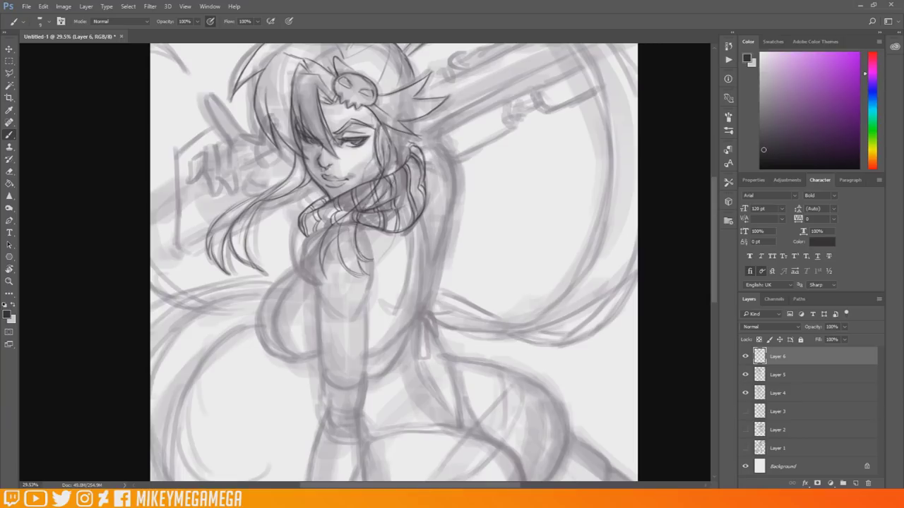
# - Add finer strands to the hair behind the cheek and where it overlaps the scarf
pyautogui.moveTo(373, 162); pyautogui.dragTo(366, 178)
pyautogui.moveTo(355, 213); pyautogui.dragTo(357, 223)
pyautogui.moveTo(367, 200); pyautogui.dragTo(383, 185)
pyautogui.moveTo(376, 191); pyautogui.dragTo(369, 205)
pyautogui.moveTo(396, 156); pyautogui.dragTo(375, 205)
pyautogui.moveTo(397, 129); pyautogui.dragTo(397, 166)
pyautogui.moveTo(410, 146); pyautogui.dragTo(403, 162)
pyautogui.hotkey('ctrl', '0')
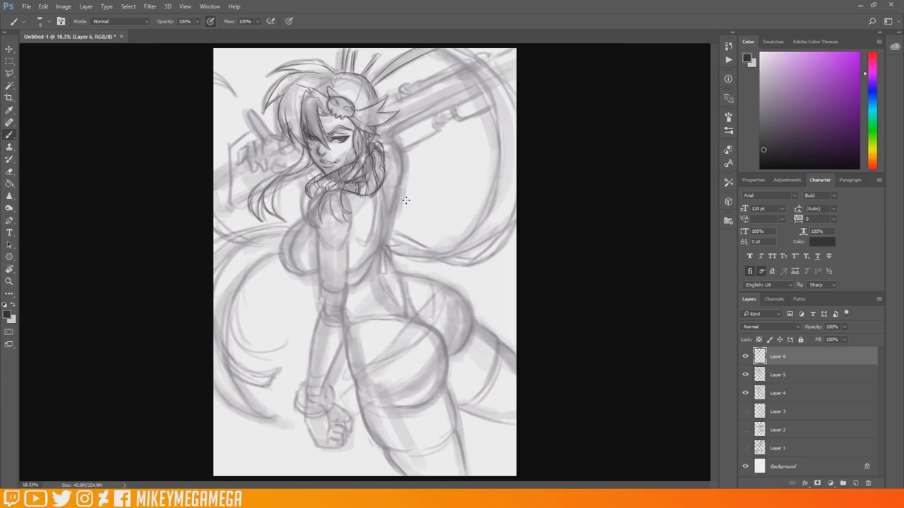
# - Line the near shoulder and upper arm, the shoulder blade area and the back contour
pyautogui.moveTo(319, 192)
pyautogui.mouseDown()
pyautogui.moveTo(316, 237)
pyautogui.moveTo(336, 294)
pyautogui.moveTo(353, 224)
pyautogui.mouseUp()
pyautogui.moveTo(375, 196)
pyautogui.mouseDown()
pyautogui.moveTo(360, 247)
pyautogui.moveTo(379, 218)
pyautogui.mouseUp()
pyautogui.moveTo(400, 166); pyautogui.dragTo(388, 240)
# - Line the lowered forearm, the thick wristband and the clenched fist with its fingers
pyautogui.moveTo(323, 299)
pyautogui.mouseDown()
pyautogui.moveTo(351, 288)
pyautogui.moveTo(319, 393)
pyautogui.moveTo(306, 376)
pyautogui.moveTo(298, 410)
pyautogui.mouseUp()
pyautogui.moveTo(298, 409); pyautogui.dragTo(330, 415)
pyautogui.moveTo(332, 383); pyautogui.dragTo(335, 397)
pyautogui.moveTo(308, 418)
pyautogui.mouseDown()
pyautogui.moveTo(326, 449)
pyautogui.moveTo(335, 428)
pyautogui.moveTo(346, 442)
pyautogui.mouseUp()
pyautogui.moveTo(333, 419); pyautogui.dragTo(355, 434)
pyautogui.moveTo(336, 404); pyautogui.dragTo(353, 416)
# - Line the tied knot at the back and the contour of the chest
pyautogui.moveTo(381, 249)
pyautogui.mouseDown()
pyautogui.moveTo(386, 274)
pyautogui.moveTo(404, 253)
pyautogui.mouseUp()
pyautogui.moveTo(302, 225); pyautogui.dragTo(295, 272)
pyautogui.moveTo(308, 209); pyautogui.dragTo(282, 236)
pyautogui.moveTo(281, 226); pyautogui.dragTo(298, 274)
# - Line the lower back, the waistband of the shorts and the start of the far hip
pyautogui.moveTo(380, 262)
pyautogui.mouseDown()
pyautogui.moveTo(396, 303)
pyautogui.moveTo(398, 276)
pyautogui.moveTo(408, 314)
pyautogui.mouseUp()
pyautogui.moveTo(350, 322); pyautogui.dragTo(406, 314)
pyautogui.moveTo(348, 325); pyautogui.dragTo(343, 346)
pyautogui.moveTo(353, 326); pyautogui.dragTo(423, 326)
pyautogui.moveTo(399, 274)
pyautogui.mouseDown()
pyautogui.moveTo(407, 306)
pyautogui.moveTo(417, 281)
pyautogui.mouseUp()
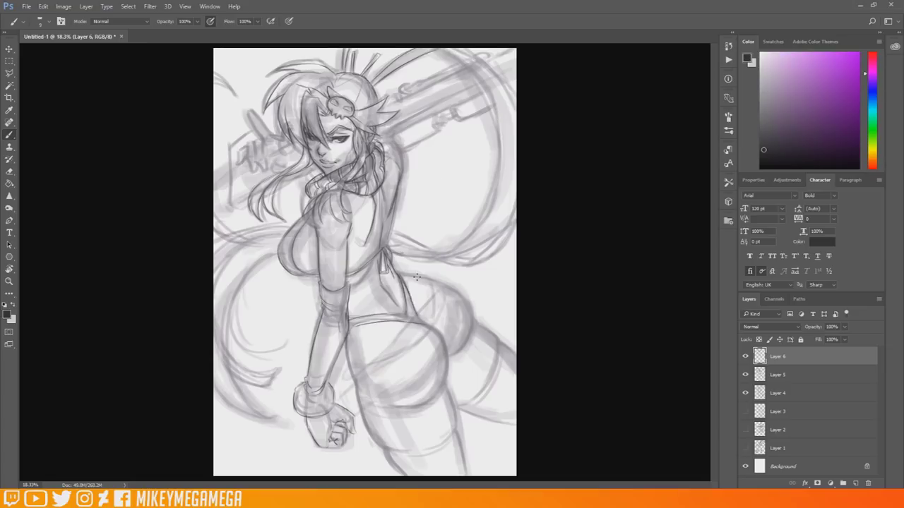
# - Flip the view horizontally and line the hips, the near thigh and the stocking's upper edge
pyautogui.moveTo(346, 341); pyautogui.dragTo(356, 382)
pyautogui.hotkey('ctrl', 'shift', 'h')
pyautogui.moveTo(310, 324)
pyautogui.mouseDown()
pyautogui.moveTo(281, 373)
pyautogui.moveTo(290, 393)
pyautogui.mouseUp()
pyautogui.moveTo(279, 357)
pyautogui.mouseDown()
pyautogui.moveTo(258, 322)
pyautogui.moveTo(315, 277)
pyautogui.mouseUp()
pyautogui.moveTo(289, 393)
pyautogui.mouseDown()
pyautogui.moveTo(329, 406)
pyautogui.moveTo(276, 432)
pyautogui.mouseUp()
pyautogui.moveTo(373, 391); pyautogui.dragTo(346, 449)
pyautogui.moveTo(278, 432); pyautogui.dragTo(304, 450)
pyautogui.moveTo(276, 423); pyautogui.dragTo(266, 474)
pyautogui.moveTo(320, 453); pyautogui.dragTo(347, 447)
pyautogui.moveTo(345, 450); pyautogui.dragTo(327, 474)
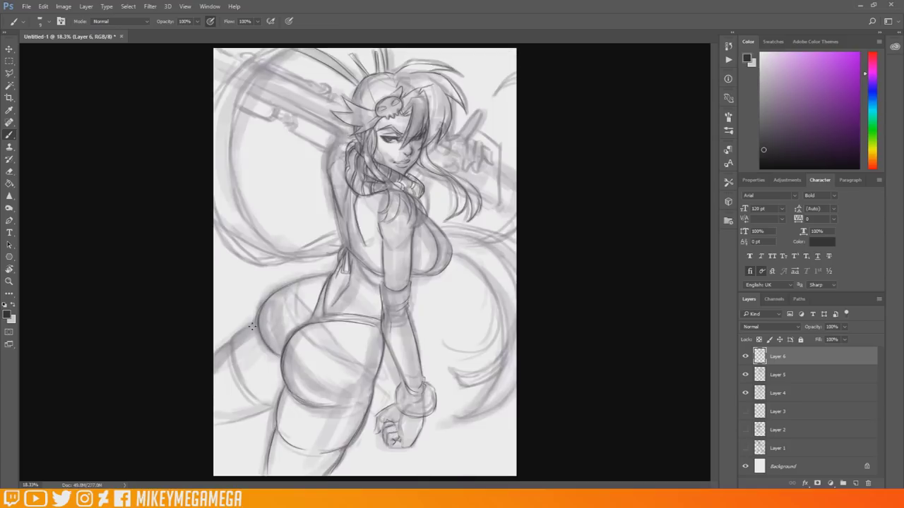
# - Line the far thigh and the stocking band on the rear leg
pyautogui.moveTo(256, 323); pyautogui.dragTo(235, 344)
pyautogui.moveTo(232, 344)
pyautogui.mouseDown()
pyautogui.moveTo(247, 388)
pyautogui.moveTo(214, 358)
pyautogui.mouseUp()
pyautogui.moveTo(215, 426); pyautogui.dragTo(275, 407)
# - Line the large ponytail loop behind the back and the strands crossing the rifle barrel
pyautogui.moveTo(287, 50)
pyautogui.mouseDown()
pyautogui.moveTo(244, 96)
pyautogui.moveTo(233, 150)
pyautogui.moveTo(252, 78)
pyautogui.moveTo(265, 237)
pyautogui.mouseUp()
pyautogui.moveTo(215, 205)
pyautogui.mouseDown()
pyautogui.moveTo(281, 256)
pyautogui.moveTo(339, 247)
pyautogui.mouseUp()
pyautogui.moveTo(268, 265); pyautogui.dragTo(343, 240)
pyautogui.moveTo(242, 63); pyautogui.dragTo(214, 92)
pyautogui.moveTo(262, 49); pyautogui.dragTo(215, 105)
pyautogui.moveTo(284, 61)
pyautogui.mouseDown()
pyautogui.moveTo(236, 123)
pyautogui.moveTo(276, 67)
pyautogui.mouseUp()
# - Flip the view back and line the ponytail's sweeping loose ends in front of the body
pyautogui.hotkey('ctrl', 'shift', 'h')
pyautogui.moveTo(276, 257)
pyautogui.mouseDown()
pyautogui.moveTo(226, 343)
pyautogui.moveTo(250, 368)
pyautogui.mouseUp()
pyautogui.moveTo(213, 355)
pyautogui.mouseDown()
pyautogui.moveTo(277, 387)
pyautogui.moveTo(233, 413)
pyautogui.mouseUp()
pyautogui.moveTo(213, 385); pyautogui.dragTo(275, 416)
pyautogui.moveTo(228, 317)
pyautogui.mouseDown()
pyautogui.moveTo(275, 344)
pyautogui.moveTo(258, 353)
pyautogui.mouseUp()
pyautogui.moveTo(244, 284); pyautogui.dragTo(243, 306)
pyautogui.moveTo(228, 255); pyautogui.dragTo(214, 280)
pyautogui.moveTo(279, 237); pyautogui.dragTo(221, 270)
pyautogui.moveTo(290, 228); pyautogui.dragTo(214, 253)
pyautogui.moveTo(214, 188); pyautogui.dragTo(243, 239)
pyautogui.moveTo(213, 216); pyautogui.dragTo(232, 243)
pyautogui.moveTo(214, 76); pyautogui.dragTo(252, 134)
# - Line the raised hand's fingers, the rifle stock and the barrel behind the head
pyautogui.moveTo(270, 110)
pyautogui.mouseDown()
pyautogui.moveTo(256, 133)
pyautogui.moveTo(262, 171)
pyautogui.mouseUp()
pyautogui.moveTo(253, 141)
pyautogui.mouseDown()
pyautogui.moveTo(242, 164)
pyautogui.moveTo(274, 144)
pyautogui.moveTo(226, 199)
pyautogui.mouseUp()
pyautogui.moveTo(305, 178); pyautogui.dragTo(274, 195)
pyautogui.moveTo(406, 150); pyautogui.dragTo(449, 126)
pyautogui.moveTo(453, 123); pyautogui.dragTo(477, 114)
pyautogui.moveTo(385, 130); pyautogui.dragTo(464, 90)
pyautogui.moveTo(389, 101); pyautogui.dragTo(453, 74)
pyautogui.moveTo(400, 86); pyautogui.dragTo(411, 88)
# - Add more flowing strand lines to the ponytail above the rifle and behind the lower back
pyautogui.moveTo(425, 78); pyautogui.dragTo(509, 51)
pyautogui.moveTo(367, 49); pyautogui.dragTo(356, 72)
pyautogui.moveTo(488, 51); pyautogui.dragTo(516, 80)
pyautogui.moveTo(394, 218)
pyautogui.mouseDown()
pyautogui.moveTo(447, 241)
pyautogui.moveTo(438, 243)
pyautogui.mouseUp()
pyautogui.moveTo(496, 253); pyautogui.dragTo(516, 242)
pyautogui.moveTo(259, 270); pyautogui.dragTo(246, 311)
pyautogui.moveTo(393, 228); pyautogui.dragTo(449, 245)
pyautogui.moveTo(428, 230); pyautogui.dragTo(494, 251)
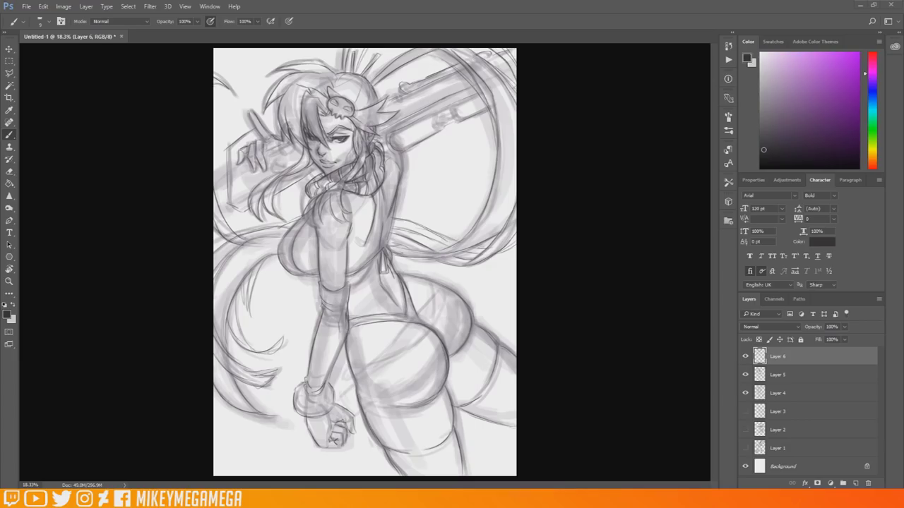
# - Sketch light diagonal construction lines in the background around the figure
pyautogui.scroll(-2, 557, 175)
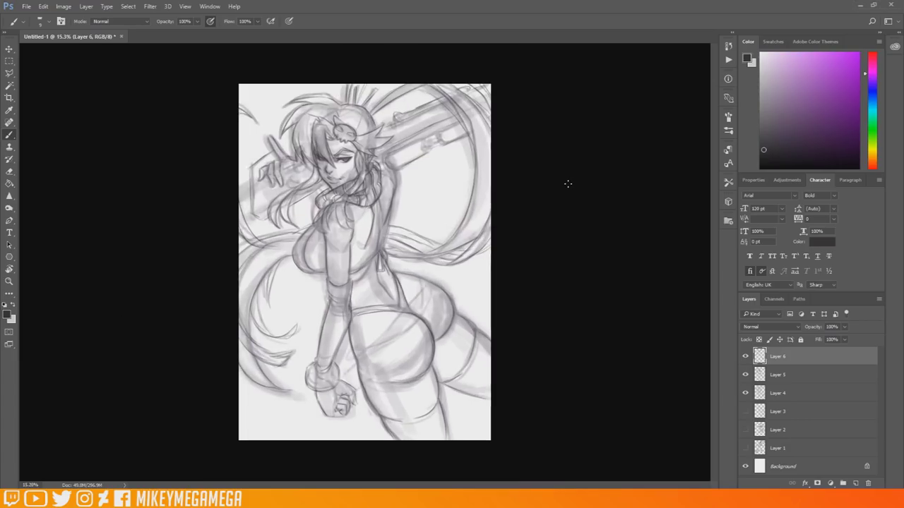
pyautogui.moveTo(270, 394); pyautogui.dragTo(247, 424)
pyautogui.moveTo(491, 273); pyautogui.dragTo(462, 282)
pyautogui.moveTo(241, 323); pyautogui.dragTo(254, 309)
pyautogui.moveTo(409, 219); pyautogui.dragTo(460, 204)
pyautogui.moveTo(256, 100); pyautogui.dragTo(282, 88)
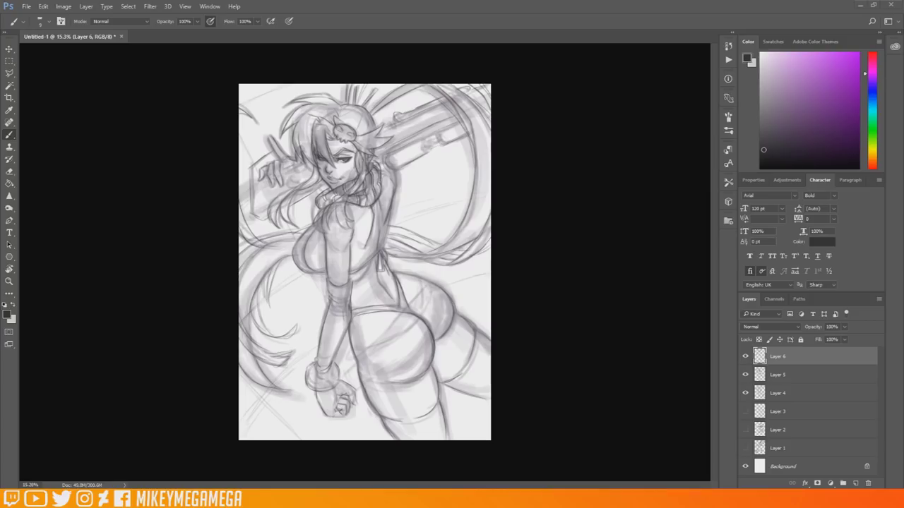
pyautogui.moveTo(451, 174); pyautogui.dragTo(484, 315)
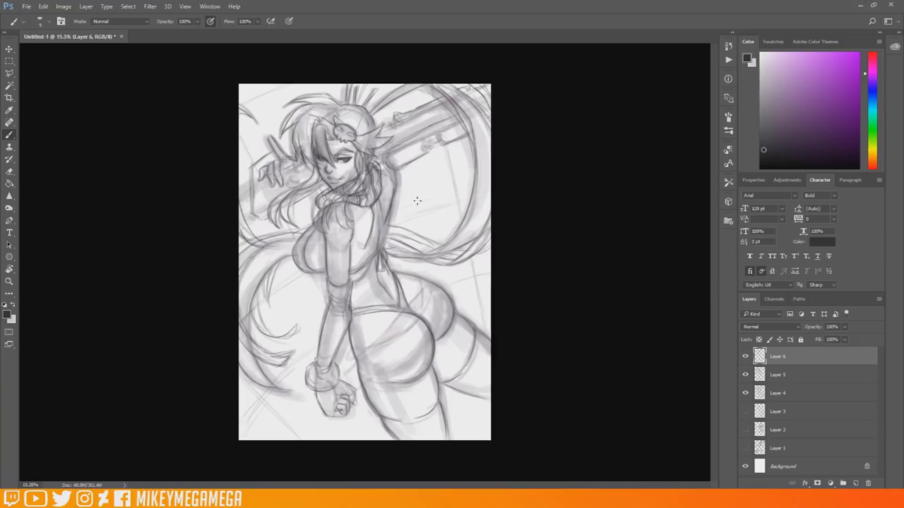
# - Sketch light jagged rock and ruin shapes in the background around the figure and inside the hair loops
pyautogui.moveTo(301, 337)
pyautogui.mouseDown()
pyautogui.moveTo(296, 350)
pyautogui.moveTo(279, 353)
pyautogui.mouseUp()
pyautogui.moveTo(265, 390)
pyautogui.mouseDown()
pyautogui.moveTo(249, 402)
pyautogui.moveTo(247, 432)
pyautogui.mouseUp()
pyautogui.moveTo(465, 285); pyautogui.dragTo(490, 273)
pyautogui.moveTo(257, 309); pyautogui.dragTo(286, 346)
pyautogui.moveTo(297, 307); pyautogui.dragTo(315, 304)
pyautogui.moveTo(464, 186); pyautogui.dragTo(436, 240)
pyautogui.moveTo(483, 175); pyautogui.dragTo(469, 183)
pyautogui.moveTo(431, 264); pyautogui.dragTo(432, 283)
pyautogui.moveTo(466, 285); pyautogui.dragTo(459, 305)
pyautogui.moveTo(465, 283); pyautogui.dragTo(477, 277)
pyautogui.moveTo(263, 406); pyautogui.dragTo(286, 432)
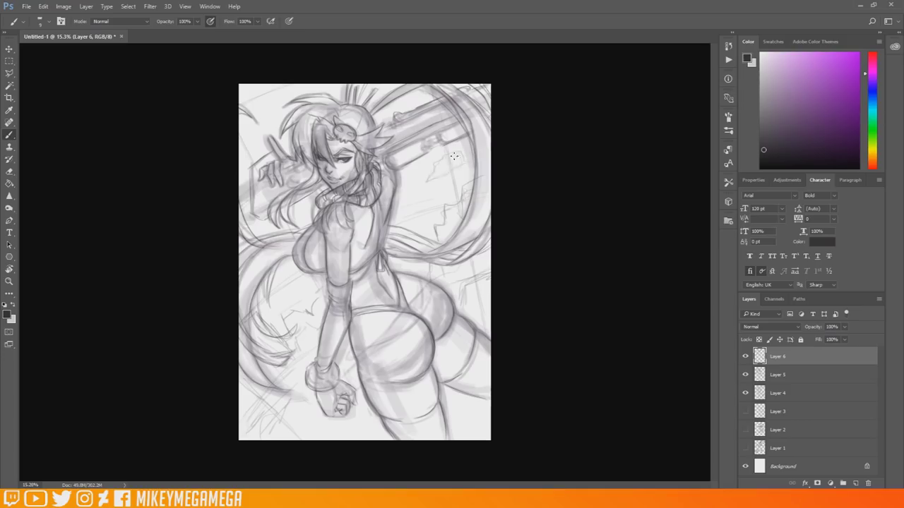
pyautogui.moveTo(227, 121); pyautogui.dragTo(267, 148)
# - Try a radial gradient over the background sketch layer with its blend mode set to Multiply, and undo it
pyautogui.click(769, 326)
pyautogui.click(770, 165)
pyautogui.click(9, 183)
pyautogui.rightClick(9, 184)
pyautogui.click(72, 183)
pyautogui.moveTo(356, 202)
pyautogui.mouseDown()
pyautogui.moveTo(478, 457)
pyautogui.moveTo(481, 442)
pyautogui.mouseUp()
pyautogui.press('x')
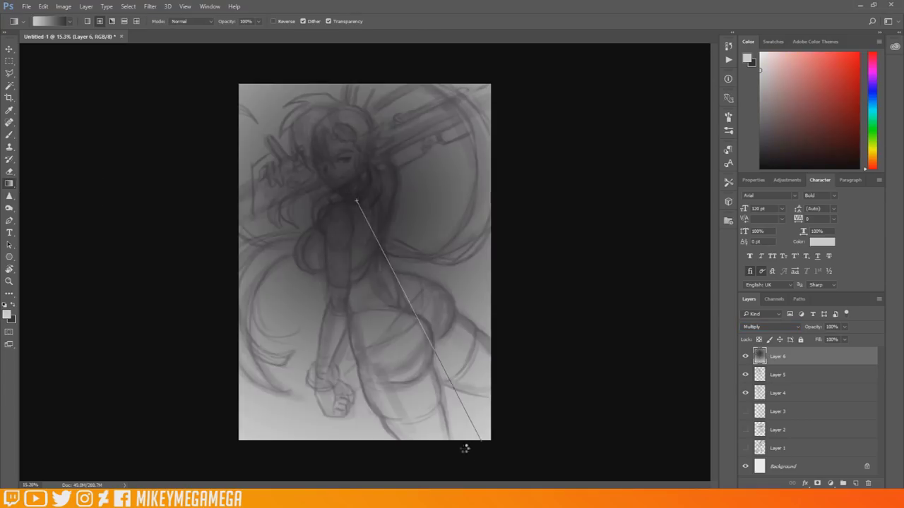
pyautogui.hotkey('ctrl', 'alt', 'z')
pyautogui.hotkey('ctrl', 'alt', 'z')
# - Return Layer 6 to Normal and fill a new Multiply layer above it with a radial gradient from light to dark grey
pyautogui.click(856, 484)
pyautogui.click(784, 376)
pyautogui.click(769, 327)
pyautogui.click(767, 144)
pyautogui.click(789, 359)
pyautogui.click(766, 168)
pyautogui.moveTo(373, 208)
pyautogui.mouseDown()
pyautogui.moveTo(480, 421)
pyautogui.moveTo(482, 411)
pyautogui.mouseUp()
# - Choose a textured brush in dark grey and shade the figure's back, waist, chest and face-framing hair
pyautogui.press('x')
pyautogui.press('b')
pyautogui.rightClick(298, 163)
pyautogui.doubleClick(383, 403)
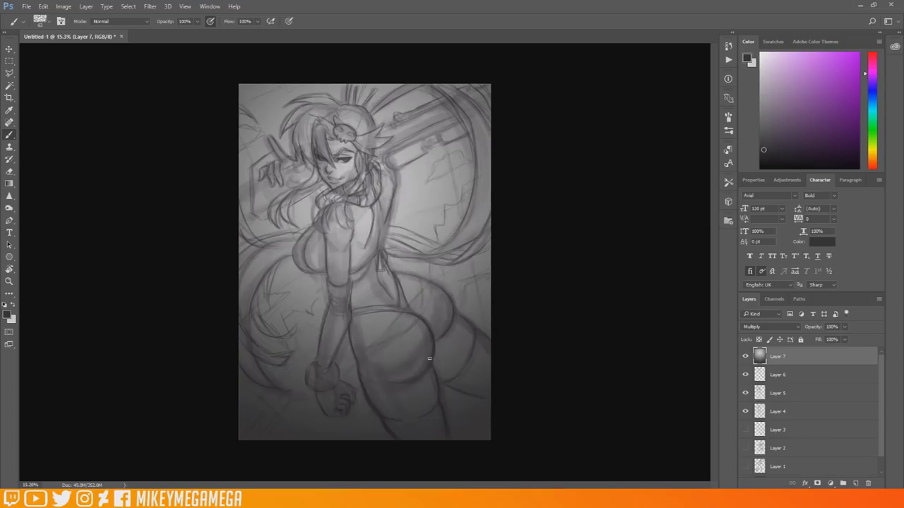
pyautogui.moveTo(383, 208)
pyautogui.mouseDown()
pyautogui.moveTo(378, 247)
pyautogui.moveTo(371, 222)
pyautogui.mouseUp()
pyautogui.moveTo(367, 259); pyautogui.dragTo(348, 276)
pyautogui.moveTo(352, 289); pyautogui.dragTo(357, 357)
pyautogui.moveTo(353, 241); pyautogui.dragTo(350, 290)
pyautogui.moveTo(309, 261)
pyautogui.mouseDown()
pyautogui.moveTo(317, 270)
pyautogui.moveTo(313, 230)
pyautogui.moveTo(356, 205)
pyautogui.moveTo(342, 150)
pyautogui.moveTo(315, 120)
pyautogui.moveTo(336, 136)
pyautogui.mouseUp()
# - Shade the top of the hair and the sweeping ponytail strands on both sides of the figure
pyautogui.moveTo(358, 144)
pyautogui.mouseDown()
pyautogui.moveTo(371, 126)
pyautogui.moveTo(346, 110)
pyautogui.moveTo(285, 128)
pyautogui.mouseUp()
pyautogui.moveTo(415, 88); pyautogui.dragTo(373, 110)
pyautogui.moveTo(388, 232)
pyautogui.mouseDown()
pyautogui.moveTo(457, 262)
pyautogui.moveTo(485, 228)
pyautogui.mouseUp()
pyautogui.moveTo(472, 104)
pyautogui.mouseDown()
pyautogui.moveTo(470, 216)
pyautogui.moveTo(487, 199)
pyautogui.mouseUp()
pyautogui.moveTo(244, 288)
pyautogui.mouseDown()
pyautogui.moveTo(261, 249)
pyautogui.moveTo(303, 234)
pyautogui.mouseUp()
pyautogui.moveTo(242, 209)
pyautogui.mouseDown()
pyautogui.moveTo(256, 238)
pyautogui.moveTo(316, 177)
pyautogui.mouseUp()
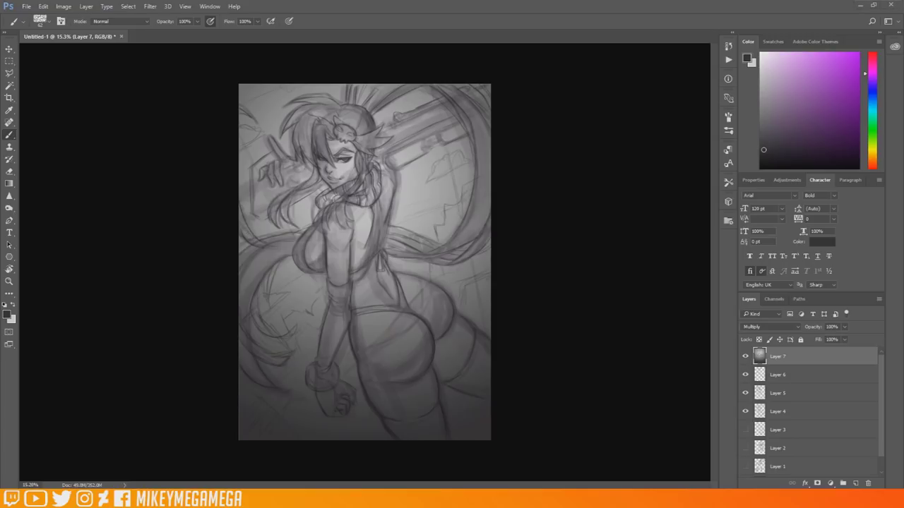
# - Darken the long glove, the top's side and the shadow areas around the hips
pyautogui.moveTo(346, 296)
pyautogui.mouseDown()
pyautogui.moveTo(314, 380)
pyautogui.moveTo(328, 404)
pyautogui.moveTo(323, 387)
pyautogui.moveTo(348, 279)
pyautogui.mouseUp()
pyautogui.moveTo(368, 216)
pyautogui.mouseDown()
pyautogui.moveTo(367, 252)
pyautogui.moveTo(356, 262)
pyautogui.mouseUp()
pyautogui.moveTo(389, 181); pyautogui.dragTo(377, 212)
pyautogui.moveTo(393, 379)
pyautogui.mouseDown()
pyautogui.moveTo(415, 368)
pyautogui.moveTo(452, 309)
pyautogui.mouseUp()
pyautogui.moveTo(432, 284); pyautogui.dragTo(450, 311)
# - Shade the ponytail's outer loop and the background rocks on both sides of the figure
pyautogui.moveTo(463, 103)
pyautogui.mouseDown()
pyautogui.moveTo(483, 169)
pyautogui.moveTo(453, 250)
pyautogui.mouseUp()
pyautogui.moveTo(267, 263); pyautogui.dragTo(245, 305)
pyautogui.moveTo(468, 184); pyautogui.dragTo(441, 297)
pyautogui.moveTo(488, 258); pyautogui.dragTo(480, 296)
pyautogui.moveTo(325, 289); pyautogui.dragTo(300, 349)
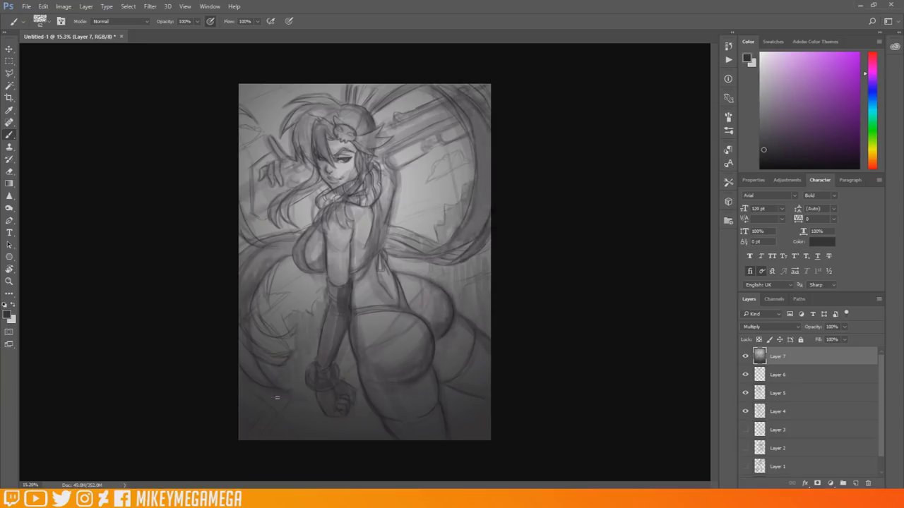
# - Switch to light grey and brighten the raised hand's fingers beside the head
pyautogui.press('x')
pyautogui.moveTo(282, 141); pyautogui.dragTo(272, 157)
pyautogui.moveTo(276, 164)
pyautogui.mouseDown()
pyautogui.moveTo(263, 171)
pyautogui.moveTo(280, 165)
pyautogui.mouseUp()
pyautogui.moveTo(284, 139); pyautogui.dragTo(271, 160)
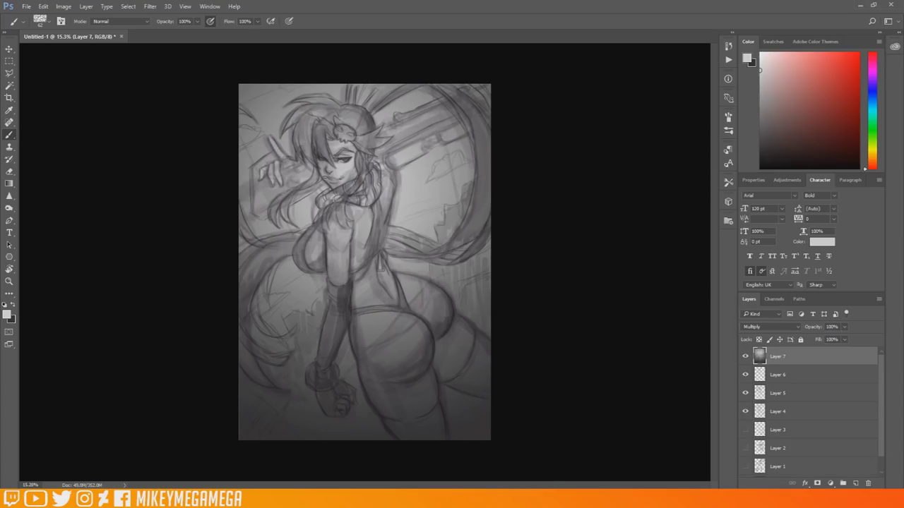
# - Add a new layer with a changed blend mode and paint light accents on the hair, lowered arm, glove and fist
pyautogui.click(855, 484)
pyautogui.click(770, 327)
pyautogui.click(770, 195)
pyautogui.moveTo(293, 155); pyautogui.dragTo(305, 138)
pyautogui.moveTo(287, 195); pyautogui.dragTo(276, 214)
pyautogui.moveTo(320, 231)
pyautogui.mouseDown()
pyautogui.moveTo(306, 261)
pyautogui.moveTo(331, 251)
pyautogui.mouseUp()
pyautogui.moveTo(331, 243)
pyautogui.mouseDown()
pyautogui.moveTo(333, 286)
pyautogui.moveTo(318, 361)
pyautogui.mouseUp()
pyautogui.moveTo(334, 272); pyautogui.dragTo(332, 310)
pyautogui.moveTo(315, 363); pyautogui.dragTo(310, 390)
pyautogui.moveTo(320, 392)
pyautogui.mouseDown()
pyautogui.moveTo(327, 413)
pyautogui.moveTo(352, 400)
pyautogui.mouseUp()
# - Paint light patches of sky and rock in the background inside the hair loops and along the upper edge
pyautogui.moveTo(431, 178); pyautogui.dragTo(473, 156)
pyautogui.moveTo(285, 87); pyautogui.dragTo(306, 86)
pyautogui.moveTo(241, 144); pyautogui.dragTo(257, 128)
pyautogui.moveTo(258, 313)
pyautogui.mouseDown()
pyautogui.moveTo(268, 297)
pyautogui.moveTo(291, 292)
pyautogui.mouseUp()
pyautogui.moveTo(290, 352); pyautogui.dragTo(325, 293)
pyautogui.moveTo(475, 171); pyautogui.dragTo(434, 240)
pyautogui.moveTo(409, 269)
pyautogui.mouseDown()
pyautogui.moveTo(428, 267)
pyautogui.moveTo(386, 260)
pyautogui.mouseUp()
pyautogui.moveTo(474, 162); pyautogui.dragTo(454, 187)
pyautogui.moveTo(274, 277); pyautogui.dragTo(267, 290)
pyautogui.moveTo(266, 297); pyautogui.dragTo(288, 343)
pyautogui.moveTo(279, 305); pyautogui.dragTo(304, 269)
# - Paint light rim accents along the hips, thighs and stocking edges
pyautogui.moveTo(350, 326)
pyautogui.mouseDown()
pyautogui.moveTo(383, 414)
pyautogui.moveTo(406, 438)
pyautogui.mouseUp()
pyautogui.moveTo(407, 423)
pyautogui.mouseDown()
pyautogui.moveTo(441, 406)
pyautogui.moveTo(472, 370)
pyautogui.mouseUp()
pyautogui.moveTo(476, 346); pyautogui.dragTo(488, 393)
pyautogui.moveTo(365, 319); pyautogui.dragTo(397, 363)
pyautogui.moveTo(402, 319); pyautogui.dragTo(418, 362)
pyautogui.moveTo(414, 287); pyautogui.dragTo(439, 316)
pyautogui.moveTo(374, 386); pyautogui.dragTo(402, 417)
pyautogui.moveTo(398, 415); pyautogui.dragTo(421, 391)
# - Switch to dark grey on Layer 7 and shade the raised arm, rifle stock and barrel behind the head
pyautogui.click(13, 305)
pyautogui.click(781, 369)
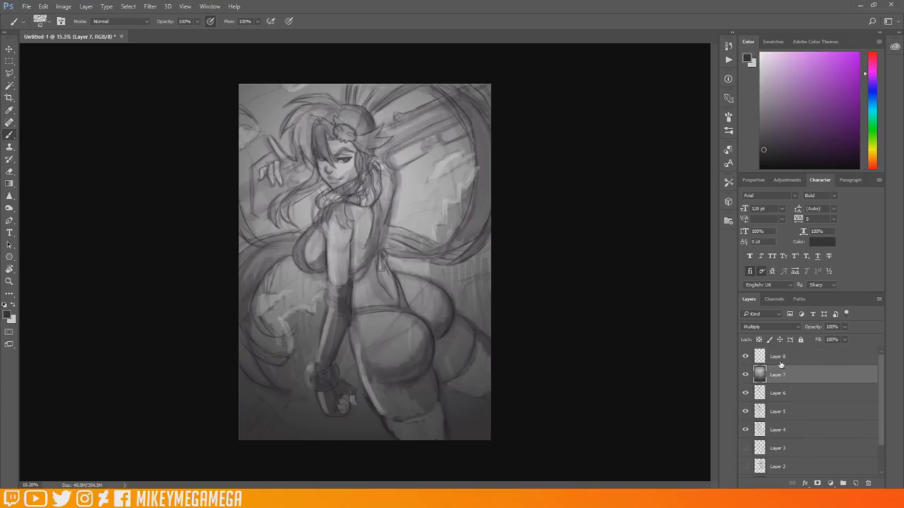
pyautogui.moveTo(256, 181)
pyautogui.mouseDown()
pyautogui.moveTo(275, 155)
pyautogui.moveTo(272, 191)
pyautogui.moveTo(295, 168)
pyautogui.mouseUp()
pyautogui.moveTo(293, 187); pyautogui.dragTo(313, 155)
pyautogui.moveTo(256, 218); pyautogui.dragTo(289, 191)
pyautogui.moveTo(374, 160); pyautogui.dragTo(426, 115)
pyautogui.moveTo(423, 134); pyautogui.dragTo(456, 103)
pyautogui.moveTo(395, 120); pyautogui.dragTo(459, 98)
pyautogui.moveTo(450, 120)
pyautogui.mouseDown()
pyautogui.moveTo(387, 161)
pyautogui.moveTo(495, 98)
pyautogui.mouseUp()
pyautogui.moveTo(258, 218); pyautogui.dragTo(269, 209)
pyautogui.moveTo(391, 168); pyautogui.dragTo(422, 154)
pyautogui.moveTo(379, 152)
pyautogui.mouseDown()
pyautogui.moveTo(447, 121)
pyautogui.moveTo(381, 129)
pyautogui.mouseUp()
# - Add light grey highlights on Layer 8 along the rifle stock and barrel
pyautogui.click(12, 305)
pyautogui.click(785, 355)
pyautogui.moveTo(252, 168); pyautogui.dragTo(274, 155)
pyautogui.moveTo(380, 132); pyautogui.dragTo(445, 104)
pyautogui.moveTo(394, 119); pyautogui.dragTo(449, 100)
# - Return to dark grey on Layer 7 and shade the scarf and the hair behind the face
pyautogui.click(781, 374)
pyautogui.click(13, 305)
pyautogui.moveTo(335, 189); pyautogui.dragTo(326, 205)
pyautogui.moveTo(343, 188)
pyautogui.mouseDown()
pyautogui.moveTo(367, 204)
pyautogui.moveTo(369, 162)
pyautogui.mouseUp()
pyautogui.moveTo(375, 169); pyautogui.dragTo(349, 124)
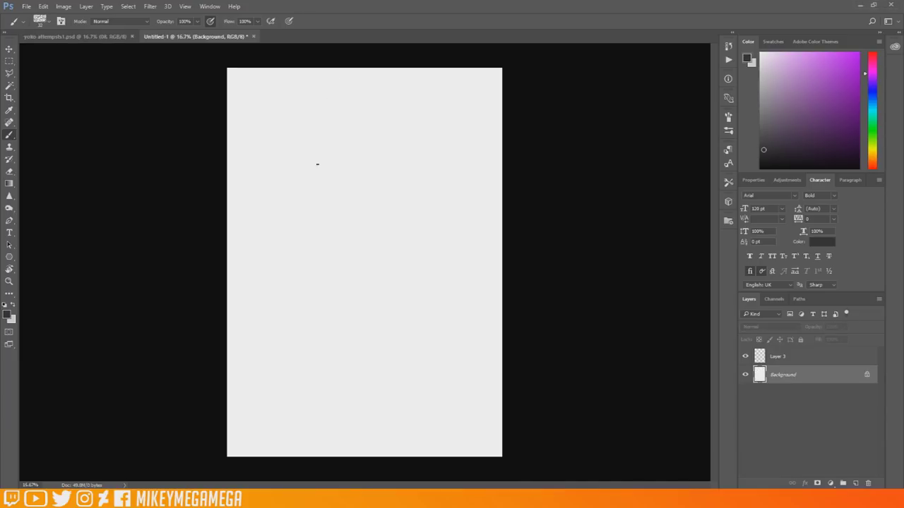
# - Rough in a tilted head with facial guide lines on the new blank canvas
pyautogui.moveTo(317, 162); pyautogui.dragTo(404, 142)
pyautogui.moveTo(377, 107); pyautogui.dragTo(398, 173)
pyautogui.moveTo(317, 157); pyautogui.dragTo(330, 178)
pyautogui.moveTo(331, 165)
pyautogui.mouseDown()
pyautogui.moveTo(367, 212)
pyautogui.moveTo(408, 142)
pyautogui.moveTo(406, 166)
pyautogui.mouseUp()
pyautogui.moveTo(336, 177); pyautogui.dragTo(344, 175)
# - Block in the shoulder line, ribcage and pelvis masses below the head
pyautogui.moveTo(330, 235)
pyautogui.mouseDown()
pyautogui.moveTo(441, 213)
pyautogui.moveTo(310, 247)
pyautogui.mouseUp()
pyautogui.moveTo(403, 235); pyautogui.dragTo(359, 312)
pyautogui.moveTo(331, 357); pyautogui.dragTo(354, 414)
pyautogui.moveTo(307, 413); pyautogui.dragTo(429, 436)
pyautogui.moveTo(374, 222); pyautogui.dragTo(315, 287)
pyautogui.moveTo(423, 221); pyautogui.dragTo(426, 282)
pyautogui.moveTo(340, 243); pyautogui.dragTo(308, 284)
pyautogui.moveTo(428, 219); pyautogui.dragTo(380, 336)
pyautogui.moveTo(326, 295); pyautogui.dragTo(318, 351)
pyautogui.moveTo(311, 415)
pyautogui.mouseDown()
pyautogui.moveTo(381, 365)
pyautogui.moveTo(428, 433)
pyautogui.mouseUp()
# - Add box-like plane lines to the torso and pelvis to define their turn
pyautogui.moveTo(422, 218); pyautogui.dragTo(395, 272)
pyautogui.moveTo(338, 233)
pyautogui.mouseDown()
pyautogui.moveTo(292, 320)
pyautogui.moveTo(364, 322)
pyautogui.mouseUp()
pyautogui.moveTo(438, 267); pyautogui.dragTo(373, 347)
pyautogui.moveTo(300, 339); pyautogui.dragTo(318, 350)
pyautogui.moveTo(324, 362)
pyautogui.mouseDown()
pyautogui.moveTo(293, 392)
pyautogui.moveTo(329, 428)
pyautogui.mouseUp()
pyautogui.moveTo(409, 369)
pyautogui.mouseDown()
pyautogui.moveTo(381, 410)
pyautogui.moveTo(442, 408)
pyautogui.mouseUp()
pyautogui.moveTo(325, 305); pyautogui.dragTo(305, 333)
pyautogui.moveTo(363, 233); pyautogui.dragTo(327, 323)
# - Add the neck, the ear area and boxy side planes to the head construction
pyautogui.moveTo(407, 167); pyautogui.dragTo(411, 216)
pyautogui.moveTo(394, 157); pyautogui.dragTo(378, 196)
pyautogui.moveTo(358, 134); pyautogui.dragTo(308, 151)
pyautogui.moveTo(306, 151); pyautogui.dragTo(350, 219)
pyautogui.moveTo(363, 130); pyautogui.dragTo(390, 99)
pyautogui.moveTo(393, 98); pyautogui.dragTo(418, 150)
pyautogui.moveTo(401, 151); pyautogui.dragTo(410, 190)
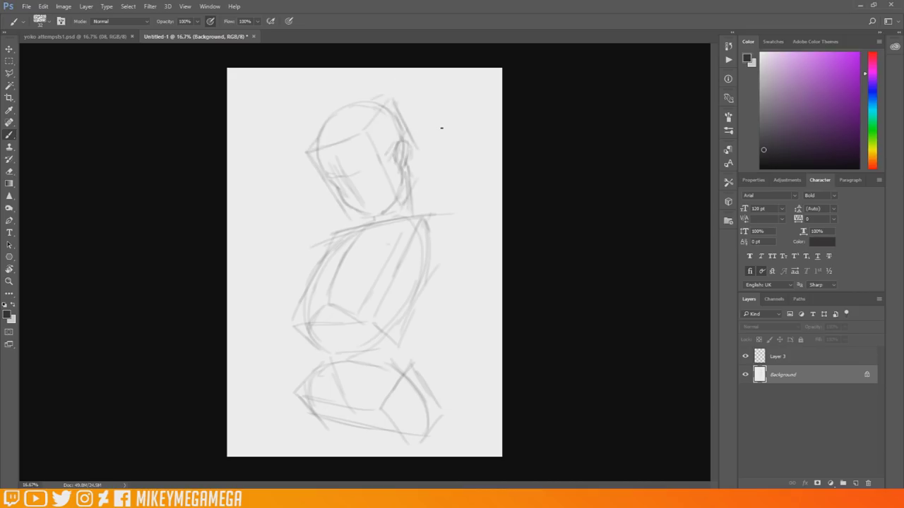
# - Sketch the ponytail rising from the crown and sweeping out past the canvas's upper corner
pyautogui.moveTo(397, 108); pyautogui.dragTo(428, 73)
pyautogui.moveTo(362, 99)
pyautogui.mouseDown()
pyautogui.moveTo(360, 69)
pyautogui.moveTo(374, 69)
pyautogui.mouseUp()
pyautogui.moveTo(400, 103)
pyautogui.mouseDown()
pyautogui.moveTo(432, 70)
pyautogui.moveTo(466, 106)
pyautogui.mouseUp()
pyautogui.moveTo(474, 67); pyautogui.dragTo(497, 92)
pyautogui.moveTo(431, 78); pyautogui.dragTo(497, 142)
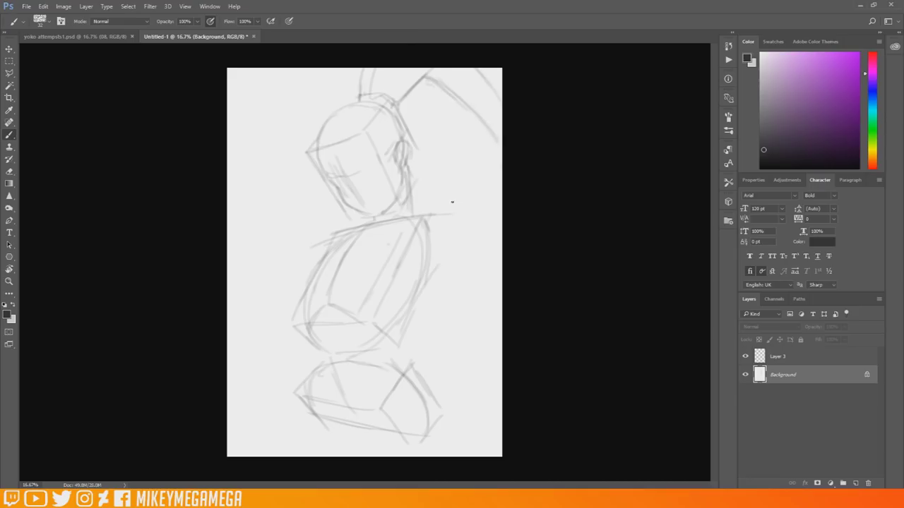
# - Add a guide line across the lower chest and rough in both rounded shoulders
pyautogui.moveTo(301, 301); pyautogui.dragTo(370, 293)
pyautogui.moveTo(411, 209); pyautogui.dragTo(428, 256)
pyautogui.moveTo(357, 213); pyautogui.dragTo(324, 248)
pyautogui.moveTo(336, 223); pyautogui.dragTo(369, 216)
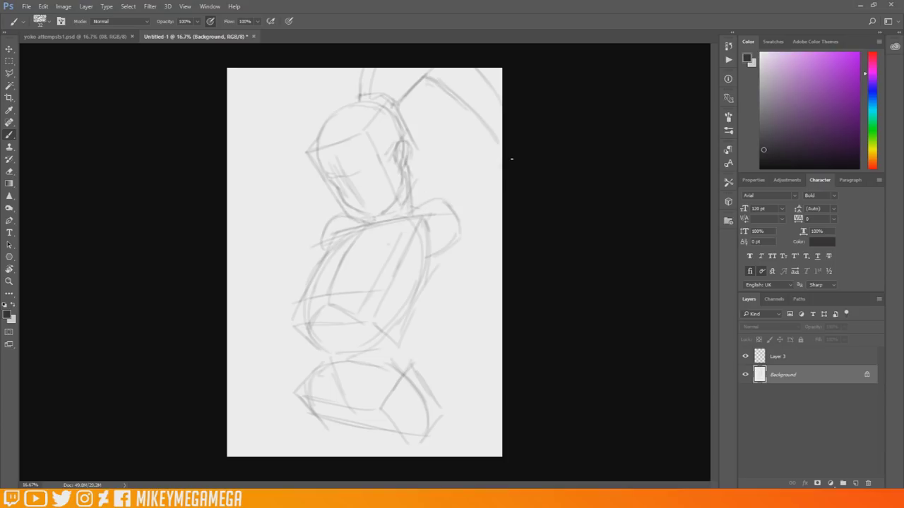
# - Sketch a bent arm with its forearm raised toward the head and redraw the torso's side below the armpit
pyautogui.moveTo(431, 164)
pyautogui.mouseDown()
pyautogui.moveTo(483, 185)
pyautogui.moveTo(419, 192)
pyautogui.moveTo(459, 210)
pyautogui.moveTo(478, 164)
pyautogui.moveTo(424, 188)
pyautogui.mouseUp()
pyautogui.hotkey('ctrl', 'z')
pyautogui.moveTo(483, 172); pyautogui.dragTo(497, 201)
pyautogui.moveTo(485, 186); pyautogui.dragTo(497, 237)
pyautogui.moveTo(434, 224); pyautogui.dragTo(499, 263)
pyautogui.moveTo(479, 198); pyautogui.dragTo(500, 284)
pyautogui.moveTo(443, 254); pyautogui.dragTo(492, 272)
pyautogui.moveTo(447, 210); pyautogui.dragTo(492, 248)
pyautogui.moveTo(426, 242)
pyautogui.mouseDown()
pyautogui.moveTo(457, 218)
pyautogui.moveTo(397, 285)
pyautogui.mouseUp()
pyautogui.moveTo(443, 256); pyautogui.dragTo(413, 301)
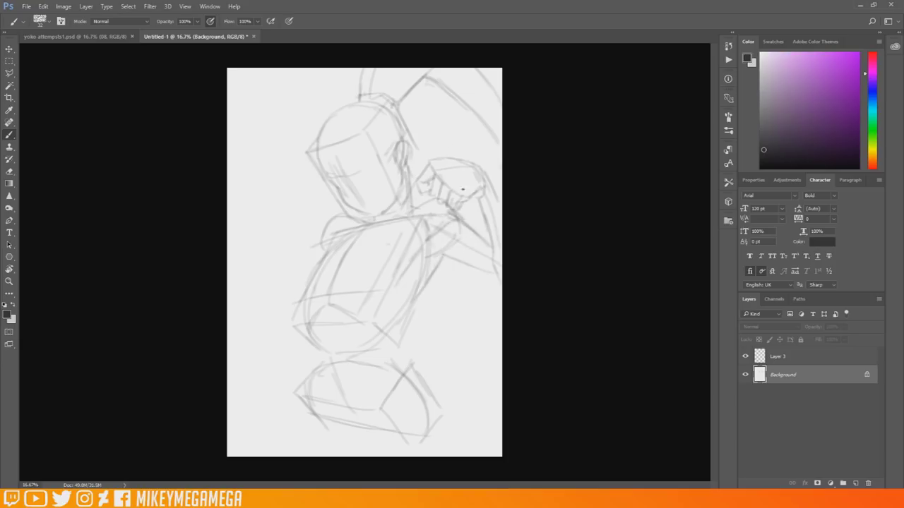
# - Select the raised fist beside the head with the lasso, scale it down slightly with Free Transform and clear the selection
pyautogui.press('l')
pyautogui.moveTo(437, 153)
pyautogui.mouseDown()
pyautogui.moveTo(458, 153)
pyautogui.moveTo(420, 155)
pyautogui.mouseUp()
pyautogui.click(43, 6)
pyautogui.click(67, 201)
pyautogui.moveTo(478, 174); pyautogui.dragTo(478, 171)
pyautogui.press('Return')
pyautogui.hotkey('ctrl', 'd')
pyautogui.press('b')
# - Sketch the opposite arm's upper-arm line and a raised fist with its fingers and knuckles
pyautogui.moveTo(270, 263); pyautogui.dragTo(312, 245)
pyautogui.moveTo(261, 269)
pyautogui.mouseDown()
pyautogui.moveTo(267, 210)
pyautogui.moveTo(288, 174)
pyautogui.mouseUp()
pyautogui.moveTo(271, 183)
pyautogui.mouseDown()
pyautogui.moveTo(276, 211)
pyautogui.moveTo(309, 191)
pyautogui.mouseUp()
pyautogui.moveTo(279, 212)
pyautogui.mouseDown()
pyautogui.moveTo(310, 205)
pyautogui.moveTo(322, 223)
pyautogui.mouseUp()
pyautogui.moveTo(306, 210)
pyautogui.mouseDown()
pyautogui.moveTo(318, 231)
pyautogui.moveTo(308, 231)
pyautogui.mouseUp()
pyautogui.moveTo(291, 217); pyautogui.dragTo(296, 233)
pyautogui.moveTo(276, 216); pyautogui.dragTo(290, 235)
pyautogui.moveTo(271, 185); pyautogui.dragTo(307, 189)
pyautogui.moveTo(318, 198); pyautogui.dragTo(328, 216)
# - Outline the raised forearm beneath the new fist and connect it to the bent elbow
pyautogui.moveTo(271, 185); pyautogui.dragTo(290, 235)
pyautogui.moveTo(269, 198); pyautogui.dragTo(274, 291)
pyautogui.moveTo(289, 237); pyautogui.dragTo(265, 288)
pyautogui.moveTo(263, 220)
pyautogui.mouseDown()
pyautogui.moveTo(287, 272)
pyautogui.moveTo(315, 270)
pyautogui.mouseUp()
pyautogui.moveTo(288, 251)
pyautogui.mouseDown()
pyautogui.moveTo(316, 233)
pyautogui.moveTo(246, 207)
pyautogui.moveTo(295, 160)
pyautogui.mouseUp()
# - Lasso the newly sketched arm and fist, shift them outward from the body and clear the selection
pyautogui.click(10, 75)
pyautogui.press('v')
pyautogui.moveTo(323, 225)
pyautogui.mouseDown()
pyautogui.moveTo(296, 224)
pyautogui.moveTo(318, 230)
pyautogui.mouseUp()
pyautogui.hotkey('ctrl', 'd')
pyautogui.press('b')
# - Redraw the moved arm's elbow, forearm side and the upper-arm lines leading into the shoulder
pyautogui.moveTo(254, 286); pyautogui.dragTo(309, 269)
pyautogui.moveTo(245, 192); pyautogui.dragTo(251, 283)
pyautogui.moveTo(277, 283)
pyautogui.mouseDown()
pyautogui.moveTo(264, 231)
pyautogui.moveTo(278, 292)
pyautogui.moveTo(268, 295)
pyautogui.mouseUp()
pyautogui.moveTo(294, 236); pyautogui.dragTo(271, 257)
pyautogui.moveTo(247, 193); pyautogui.dragTo(249, 293)
pyautogui.moveTo(335, 234); pyautogui.dragTo(272, 264)
pyautogui.moveTo(340, 219); pyautogui.dragTo(314, 235)
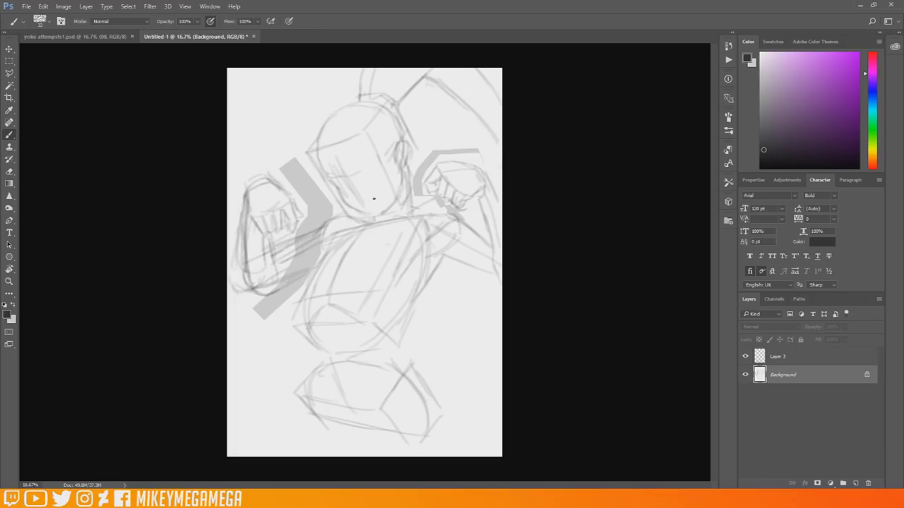
# - Select the grey gaps left around the two moved fists and fill them with the light canvas colour
pyautogui.click(10, 86)
pyautogui.click(425, 166)
pyautogui.rightClick(9, 184)
pyautogui.click(77, 190)
pyautogui.press('x')
pyautogui.click(314, 263)
pyautogui.hotkey('ctrl', 'd')
pyautogui.press('b')
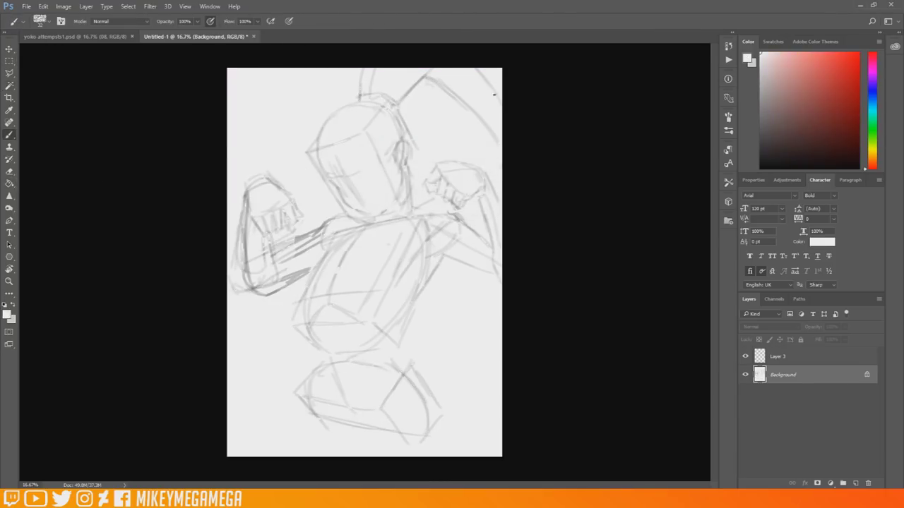
# - Set a dark grey brush colour and sketch the collarbones, the waist's centre line and the lower edge of the pelvis
pyautogui.hotkey('ctrl', 'z')
pyautogui.press('x')
pyautogui.click(7, 315)
pyautogui.click(454, 248)
pyautogui.click(646, 167)
pyautogui.moveTo(376, 228); pyautogui.dragTo(432, 206)
pyautogui.moveTo(350, 222); pyautogui.dragTo(406, 222)
pyautogui.moveTo(326, 325); pyautogui.dragTo(344, 418)
pyautogui.moveTo(312, 409); pyautogui.dragTo(376, 444)
pyautogui.moveTo(379, 409); pyautogui.dragTo(372, 444)
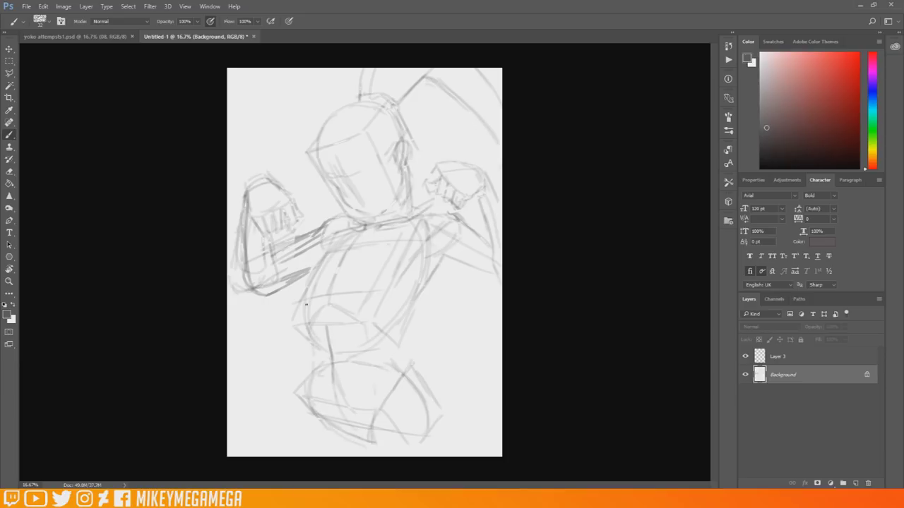
# - Add the outer hip line, strengthen the far upper arm and rough in the two rounded chest forms
pyautogui.moveTo(398, 363); pyautogui.dragTo(431, 387)
pyautogui.moveTo(476, 267); pyautogui.dragTo(501, 284)
pyautogui.moveTo(395, 242)
pyautogui.mouseDown()
pyautogui.moveTo(341, 253)
pyautogui.moveTo(331, 310)
pyautogui.moveTo(408, 300)
pyautogui.moveTo(395, 252)
pyautogui.moveTo(415, 272)
pyautogui.mouseUp()
pyautogui.moveTo(340, 253); pyautogui.dragTo(270, 292)
pyautogui.moveTo(267, 297); pyautogui.dragTo(327, 305)
pyautogui.moveTo(331, 253)
pyautogui.mouseDown()
pyautogui.moveTo(268, 291)
pyautogui.moveTo(268, 300)
pyautogui.mouseUp()
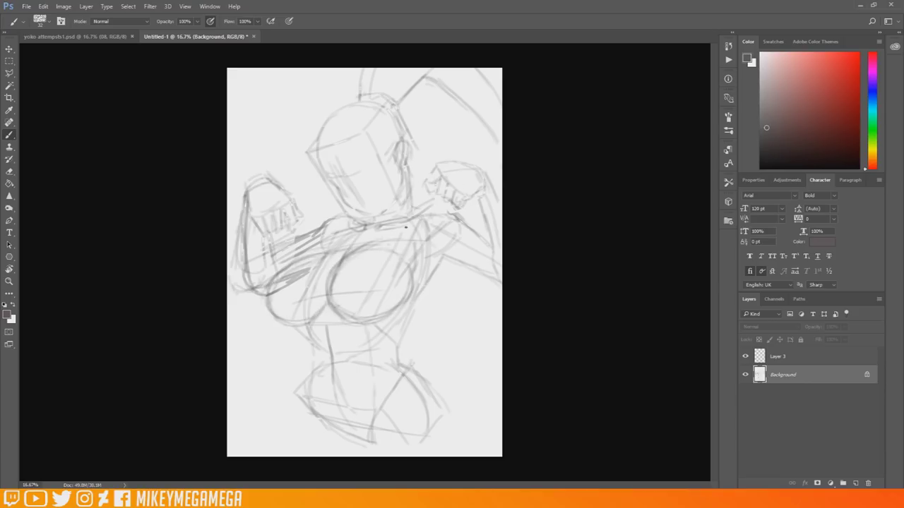
# - Draw the diagonal top edge across the chest and darken the contours of both chest forms
pyautogui.moveTo(344, 300)
pyautogui.mouseDown()
pyautogui.moveTo(399, 233)
pyautogui.moveTo(393, 279)
pyautogui.moveTo(374, 313)
pyautogui.moveTo(311, 319)
pyautogui.mouseUp()
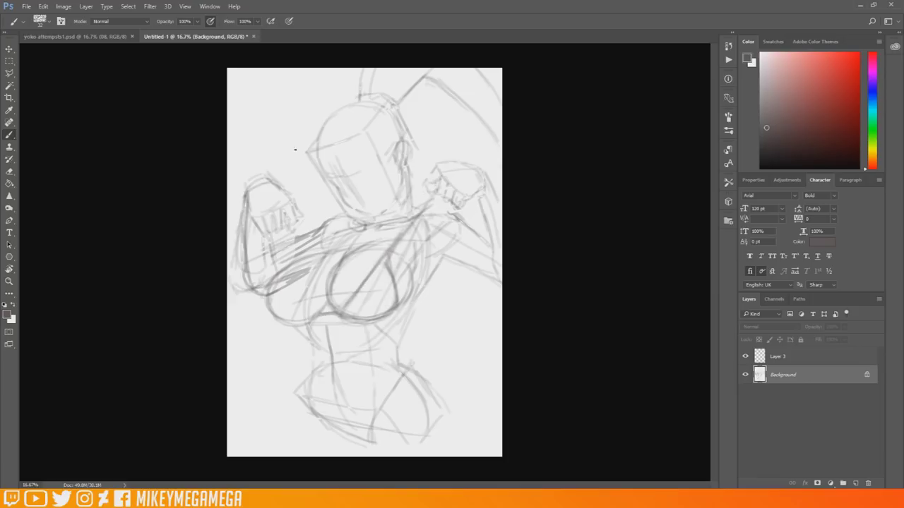
pyautogui.moveTo(290, 228)
pyautogui.mouseDown()
pyautogui.moveTo(275, 308)
pyautogui.moveTo(315, 319)
pyautogui.mouseUp()
pyautogui.moveTo(288, 239); pyautogui.dragTo(266, 319)
pyautogui.moveTo(275, 295); pyautogui.dragTo(314, 318)
pyautogui.moveTo(289, 232); pyautogui.dragTo(281, 255)
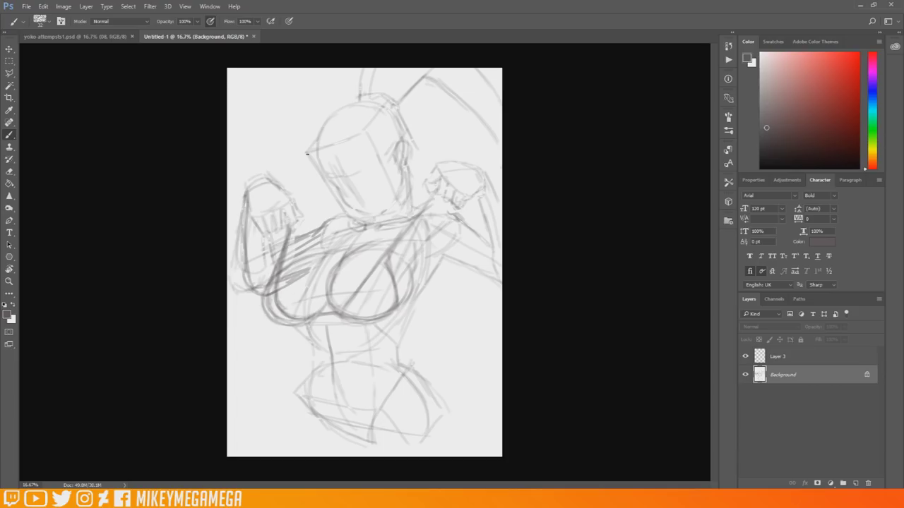
# - Reinforce the chest's lower contour and draw a long vertical line hanging from below the raised fist
pyautogui.moveTo(393, 313); pyautogui.dragTo(413, 306)
pyautogui.moveTo(280, 273); pyautogui.dragTo(302, 322)
pyautogui.moveTo(435, 196); pyautogui.dragTo(438, 271)
pyautogui.moveTo(434, 216); pyautogui.dragTo(438, 298)
# - Sketch the jagged lower garment edge over the pelvis and the waistband lines along both hips
pyautogui.moveTo(354, 419); pyautogui.dragTo(359, 434)
pyautogui.moveTo(329, 411)
pyautogui.mouseDown()
pyautogui.moveTo(352, 429)
pyautogui.moveTo(344, 422)
pyautogui.mouseUp()
pyautogui.moveTo(350, 409); pyautogui.dragTo(352, 429)
pyautogui.moveTo(375, 400); pyautogui.dragTo(414, 370)
pyautogui.moveTo(300, 380); pyautogui.dragTo(326, 400)
pyautogui.moveTo(358, 403); pyautogui.dragTo(415, 368)
# - Duplicate the Background layer with its default copy name
pyautogui.rightClick(780, 374)
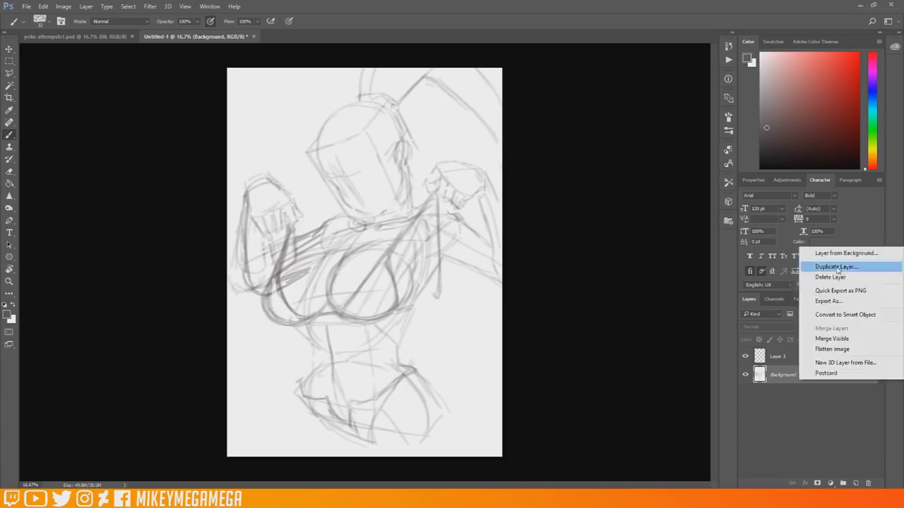
pyautogui.click(817, 207)
pyautogui.press('Return')
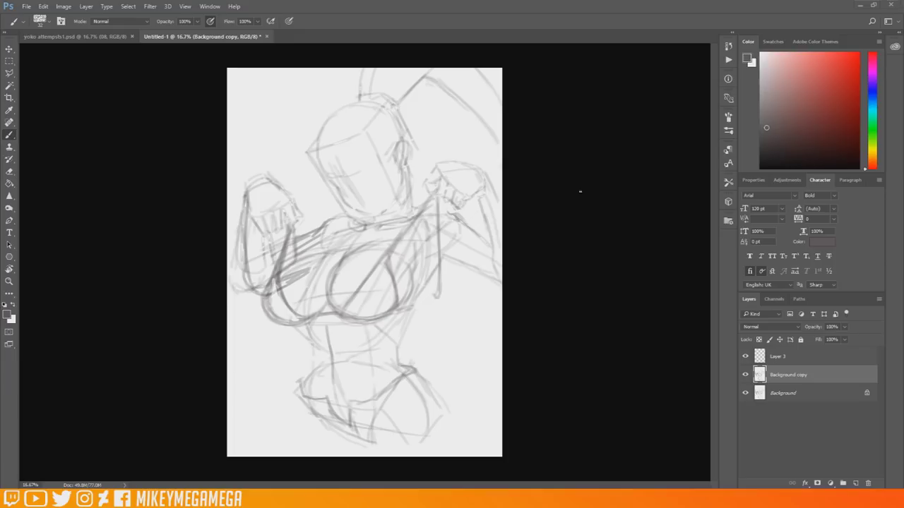
# - Draw both thighs running off the canvas's lower edge and firm up the two sides of the waist
pyautogui.moveTo(369, 427); pyautogui.dragTo(358, 456)
pyautogui.moveTo(422, 379)
pyautogui.mouseDown()
pyautogui.moveTo(450, 452)
pyautogui.moveTo(442, 443)
pyautogui.mouseUp()
pyautogui.moveTo(307, 414)
pyautogui.mouseDown()
pyautogui.moveTo(287, 452)
pyautogui.moveTo(266, 456)
pyautogui.mouseUp()
pyautogui.moveTo(318, 329); pyautogui.dragTo(309, 360)
pyautogui.moveTo(305, 402); pyautogui.dragTo(321, 357)
pyautogui.moveTo(406, 371)
pyautogui.mouseDown()
pyautogui.moveTo(397, 330)
pyautogui.moveTo(425, 288)
pyautogui.mouseUp()
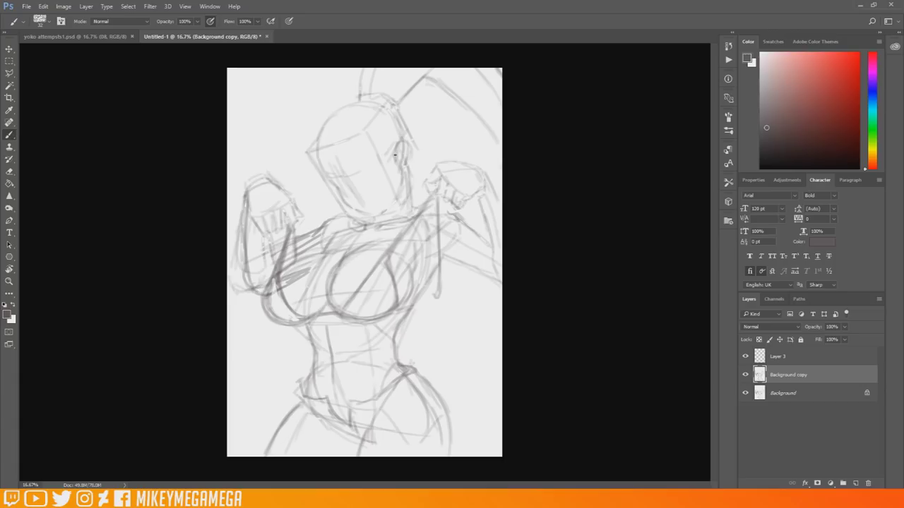
# - Paint out the first fist's fingers with the sampled canvas colour and lasso a selection around that forearm and hand
pyautogui.keyDown('alt'); pyautogui.click(272, 199); pyautogui.keyUp('alt')
pyautogui.moveTo(252, 217)
pyautogui.mouseDown()
pyautogui.moveTo(261, 236)
pyautogui.moveTo(281, 206)
pyautogui.mouseUp()
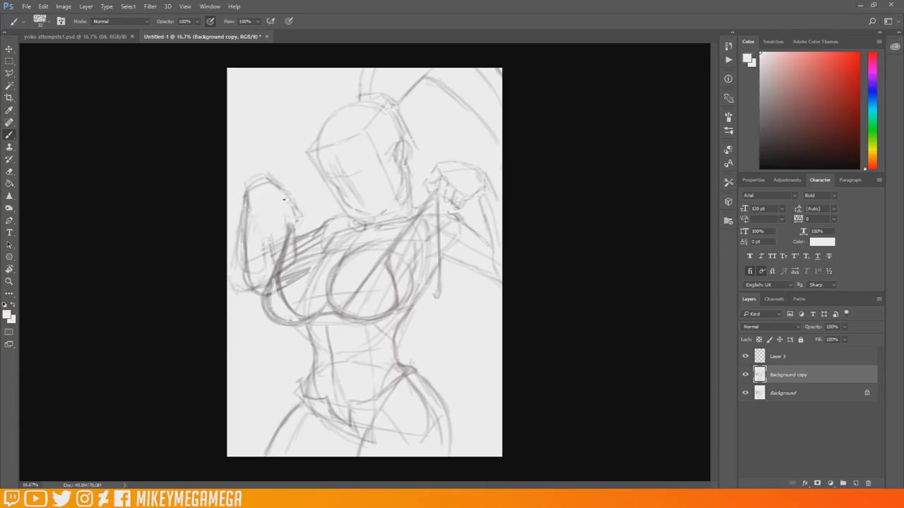
pyautogui.press('l')
pyautogui.click(276, 147)
pyautogui.click(316, 208)
pyautogui.click(305, 233)
pyautogui.click(323, 219)
pyautogui.doubleClick(257, 137)
pyautogui.rightClick(262, 162)
pyautogui.click(293, 273)
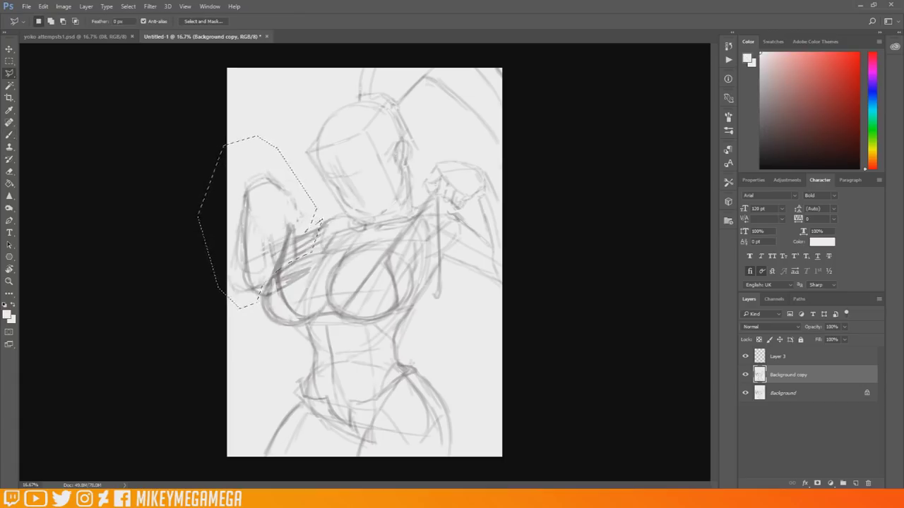
pyautogui.click(575, 158)
pyautogui.press('Escape')
pyautogui.hotkey('ctrl', 'z')
# - Fill the selected arm area with the canvas colour using a Paint Bucket tolerance of 50, and deselect it
pyautogui.click(9, 184)
pyautogui.click(268, 219)
pyautogui.click(222, 23)
pyautogui.write('50')
pyautogui.click(282, 205)
pyautogui.click(10, 61)
pyautogui.click(283, 204)
# - Set a darker grey brush colour and redraw the erased fist with its fingers, forearm side and upper-arm line
pyautogui.click(9, 134)
pyautogui.click(6, 315)
pyautogui.click(466, 267)
pyautogui.click(658, 166)
pyautogui.moveTo(298, 189)
pyautogui.mouseDown()
pyautogui.moveTo(232, 197)
pyautogui.moveTo(286, 198)
pyautogui.moveTo(293, 226)
pyautogui.moveTo(260, 225)
pyautogui.moveTo(257, 189)
pyautogui.mouseUp()
pyautogui.moveTo(267, 232)
pyautogui.mouseDown()
pyautogui.moveTo(271, 278)
pyautogui.moveTo(249, 305)
pyautogui.mouseUp()
pyautogui.moveTo(282, 219)
pyautogui.mouseDown()
pyautogui.moveTo(280, 267)
pyautogui.moveTo(318, 259)
pyautogui.mouseUp()
pyautogui.moveTo(255, 204); pyautogui.dragTo(305, 189)
pyautogui.moveTo(263, 220); pyautogui.dragTo(307, 200)
# - Outline the redrawn forearm on both sides, round off its elbow and restate the upper-arm line
pyautogui.moveTo(255, 195); pyautogui.dragTo(243, 297)
pyautogui.moveTo(271, 233); pyautogui.dragTo(263, 277)
pyautogui.moveTo(244, 291); pyautogui.dragTo(261, 311)
pyautogui.moveTo(286, 230); pyautogui.dragTo(319, 265)
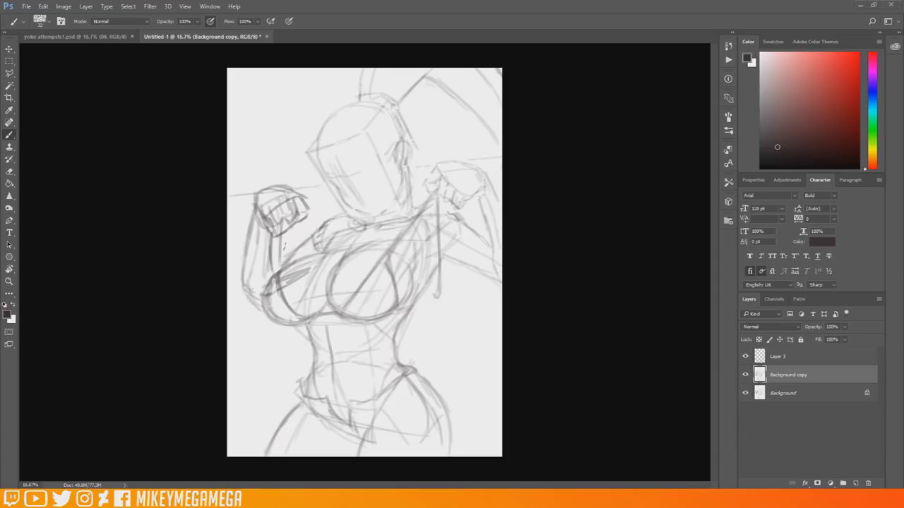
# - Touch up the far fist's edge and the near inner forearm, and restate the outer thigh with a fuller curve
pyautogui.moveTo(437, 168); pyautogui.dragTo(425, 189)
pyautogui.moveTo(292, 225)
pyautogui.mouseDown()
pyautogui.moveTo(279, 270)
pyautogui.moveTo(290, 250)
pyautogui.mouseUp()
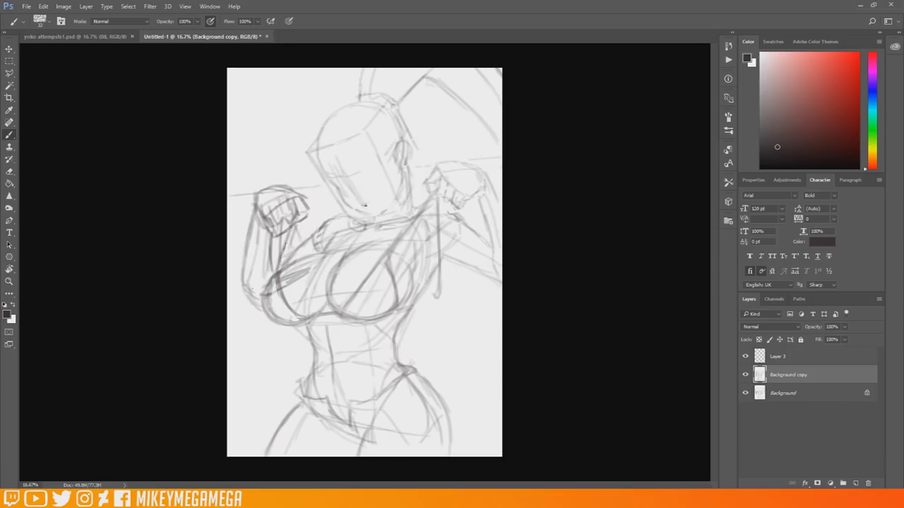
pyautogui.moveTo(422, 383); pyautogui.dragTo(456, 456)
pyautogui.moveTo(451, 419); pyautogui.dragTo(456, 454)
# - Select the whole canvas and scale the duplicated sketch down slightly, repositioning it with Free Transform
pyautogui.click(9, 62)
pyautogui.moveTo(216, 58); pyautogui.dragTo(588, 479)
pyautogui.click(43, 6)
pyautogui.click(71, 201)
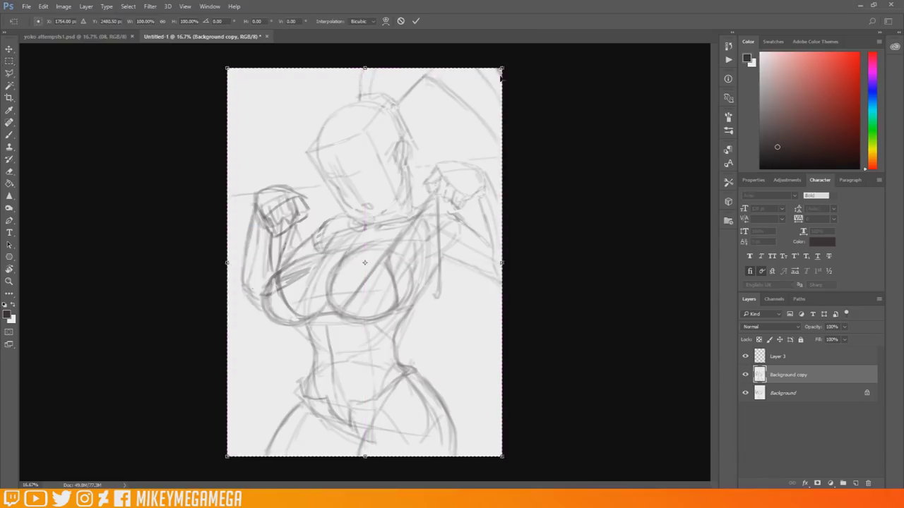
pyautogui.moveTo(501, 67); pyautogui.dragTo(483, 93)
pyautogui.moveTo(427, 193); pyautogui.dragTo(430, 171)
pyautogui.press('Return')
# - Select the figure below the chest on the duplicate layer, delete it and clear the selection
pyautogui.moveTo(155, 324); pyautogui.dragTo(537, 480)
pyautogui.press('v')
pyautogui.moveTo(406, 362); pyautogui.dragTo(414, 373)
pyautogui.press('Delete')
pyautogui.hotkey('ctrl', 'd')
# - Blank out the old waist and hips by filling a rectangular selection below the chest with the canvas colour
pyautogui.click(9, 61)
pyautogui.moveTo(250, 325); pyautogui.dragTo(502, 464)
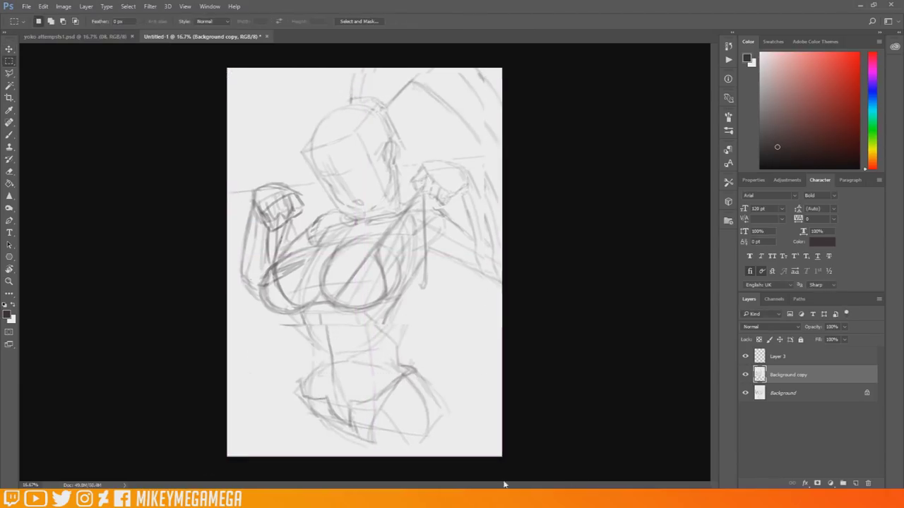
pyautogui.click(9, 184)
pyautogui.press('x')
pyautogui.click(346, 382)
pyautogui.click(9, 134)
pyautogui.hotkey('ctrl', 'd')
pyautogui.press('x')
# - Redraw both sides of the waist, the pelvis line and the curved hip guide under the chest
pyautogui.moveTo(322, 324); pyautogui.dragTo(329, 355)
pyautogui.moveTo(383, 325); pyautogui.dragTo(424, 401)
pyautogui.moveTo(332, 362); pyautogui.dragTo(361, 413)
pyautogui.moveTo(306, 428); pyautogui.dragTo(444, 382)
pyautogui.moveTo(302, 320); pyautogui.dragTo(324, 359)
# - Sketch the outer hip and thigh contours, and restate the chest's underside and the outer edges of both arms
pyautogui.moveTo(429, 355); pyautogui.dragTo(475, 404)
pyautogui.moveTo(325, 380)
pyautogui.mouseDown()
pyautogui.moveTo(343, 435)
pyautogui.moveTo(452, 433)
pyautogui.mouseUp()
pyautogui.moveTo(306, 346)
pyautogui.mouseDown()
pyautogui.moveTo(318, 424)
pyautogui.moveTo(304, 452)
pyautogui.moveTo(397, 409)
pyautogui.moveTo(396, 356)
pyautogui.moveTo(327, 375)
pyautogui.moveTo(332, 431)
pyautogui.moveTo(353, 434)
pyautogui.moveTo(401, 318)
pyautogui.mouseUp()
pyautogui.moveTo(244, 238); pyautogui.dragTo(263, 309)
pyautogui.moveTo(441, 254); pyautogui.dragTo(501, 286)
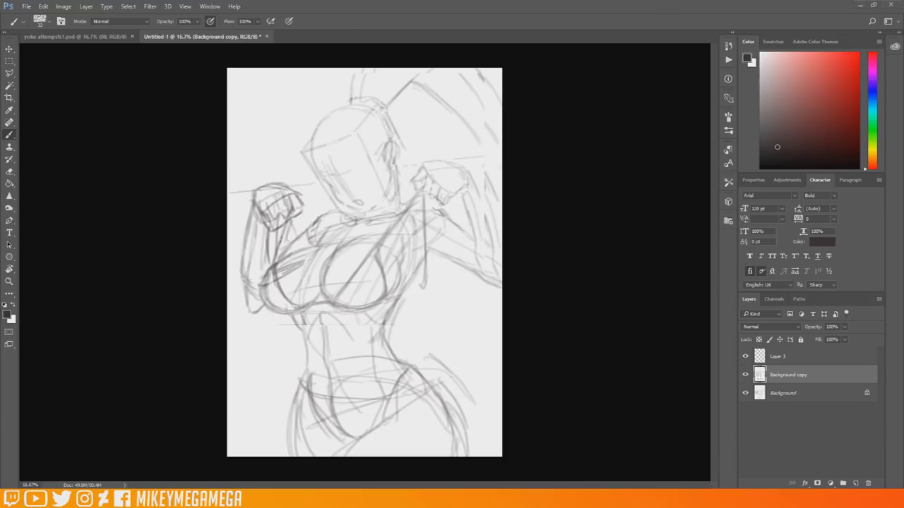
# - Sketch the ruffled collar around the neck and rough in the emblem and edge details on the chest
pyautogui.moveTo(394, 174)
pyautogui.mouseDown()
pyautogui.moveTo(358, 221)
pyautogui.moveTo(327, 212)
pyautogui.moveTo(316, 224)
pyautogui.mouseUp()
pyautogui.moveTo(316, 234); pyautogui.dragTo(406, 205)
pyautogui.moveTo(407, 171)
pyautogui.mouseDown()
pyautogui.moveTo(418, 176)
pyautogui.moveTo(343, 233)
pyautogui.mouseUp()
pyautogui.moveTo(392, 201)
pyautogui.mouseDown()
pyautogui.moveTo(413, 172)
pyautogui.moveTo(352, 223)
pyautogui.mouseUp()
pyautogui.moveTo(342, 277); pyautogui.dragTo(371, 295)
pyautogui.moveTo(268, 280); pyautogui.dragTo(276, 296)
pyautogui.moveTo(369, 271); pyautogui.dragTo(377, 281)
# - Rough in the glove cuff and forearm band on the right-hand arm and restate both raised fists
pyautogui.moveTo(452, 232); pyautogui.dragTo(473, 270)
pyautogui.moveTo(458, 219)
pyautogui.mouseDown()
pyautogui.moveTo(499, 286)
pyautogui.moveTo(488, 166)
pyautogui.mouseUp()
pyautogui.moveTo(466, 160); pyautogui.dragTo(497, 230)
pyautogui.moveTo(425, 164); pyautogui.dragTo(464, 182)
pyautogui.moveTo(241, 236); pyautogui.dragTo(272, 199)
# - Sketch the waistband and the lower garment's edges across the hips
pyautogui.moveTo(334, 432); pyautogui.dragTo(384, 396)
pyautogui.moveTo(374, 427); pyautogui.dragTo(447, 369)
pyautogui.moveTo(291, 445); pyautogui.dragTo(349, 399)
pyautogui.moveTo(300, 368); pyautogui.dragTo(348, 424)
# - Rough in the forehead ornament, the eyes and face contour, and the spiky hair tufts behind the head
pyautogui.moveTo(351, 129)
pyautogui.mouseDown()
pyautogui.moveTo(373, 131)
pyautogui.moveTo(356, 149)
pyautogui.mouseUp()
pyautogui.moveTo(389, 149)
pyautogui.mouseDown()
pyautogui.moveTo(418, 129)
pyautogui.moveTo(411, 103)
pyautogui.mouseUp()
pyautogui.moveTo(389, 134); pyautogui.dragTo(420, 121)
pyautogui.moveTo(325, 176); pyautogui.dragTo(342, 185)
pyautogui.moveTo(355, 172)
pyautogui.mouseDown()
pyautogui.moveTo(371, 162)
pyautogui.moveTo(321, 197)
pyautogui.moveTo(330, 214)
pyautogui.mouseUp()
# - Sketch the long swept fringe falling over the forehead and past the side of the face
pyautogui.scroll(-1, 339, 186)
pyautogui.moveTo(328, 143)
pyautogui.mouseDown()
pyautogui.moveTo(314, 173)
pyautogui.moveTo(342, 160)
pyautogui.mouseUp()
pyautogui.moveTo(329, 158)
pyautogui.mouseDown()
pyautogui.moveTo(348, 161)
pyautogui.moveTo(317, 182)
pyautogui.mouseUp()
pyautogui.moveTo(332, 133); pyautogui.dragTo(308, 137)
pyautogui.moveTo(323, 143)
pyautogui.mouseDown()
pyautogui.moveTo(305, 143)
pyautogui.moveTo(287, 196)
pyautogui.moveTo(272, 177)
pyautogui.mouseUp()
pyautogui.moveTo(323, 124); pyautogui.dragTo(289, 168)
pyautogui.moveTo(305, 139); pyautogui.dragTo(345, 125)
pyautogui.moveTo(333, 126); pyautogui.dragTo(373, 119)
# - Select the body with a freehand selection, scale it down slightly, shift it sideways and clear the selection
pyautogui.press('l')
pyautogui.moveTo(234, 207)
pyautogui.mouseDown()
pyautogui.moveTo(456, 157)
pyautogui.moveTo(162, 434)
pyautogui.mouseUp()
pyautogui.click(44, 6)
pyautogui.click(64, 185)
pyautogui.moveTo(565, 154); pyautogui.dragTo(555, 167)
pyautogui.moveTo(442, 212); pyautogui.dragTo(451, 213)
pyautogui.press('Return')
pyautogui.hotkey('ctrl', 'd')
# - Sketch sweeping curves flaring out on both sides of the hips and restate the ponytail's base lines
pyautogui.press('b')
pyautogui.moveTo(390, 341); pyautogui.dragTo(488, 312)
pyautogui.moveTo(291, 344); pyautogui.dragTo(242, 436)
pyautogui.moveTo(288, 368); pyautogui.dragTo(251, 436)
pyautogui.moveTo(409, 359); pyautogui.dragTo(489, 324)
pyautogui.moveTo(439, 360); pyautogui.dragTo(489, 343)
pyautogui.moveTo(443, 379); pyautogui.dragTo(490, 363)
pyautogui.moveTo(389, 113); pyautogui.dragTo(439, 87)
pyautogui.moveTo(351, 113); pyautogui.dragTo(354, 86)
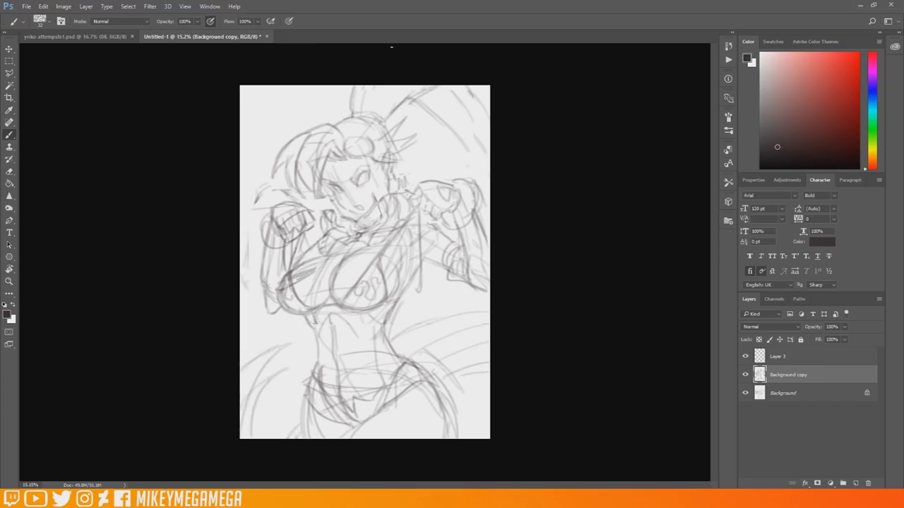
# - Sketch the hair locks hanging down both sides of the face toward the collar and chest
pyautogui.moveTo(381, 163); pyautogui.dragTo(370, 205)
pyautogui.moveTo(367, 209); pyautogui.dragTo(389, 239)
pyautogui.moveTo(378, 187); pyautogui.dragTo(410, 240)
pyautogui.moveTo(321, 192); pyautogui.dragTo(300, 247)
pyautogui.moveTo(317, 196)
pyautogui.mouseDown()
pyautogui.moveTo(292, 227)
pyautogui.moveTo(329, 214)
pyautogui.mouseUp()
pyautogui.moveTo(325, 195); pyautogui.dragTo(327, 214)
pyautogui.moveTo(396, 145); pyautogui.dragTo(398, 175)
# - Add two layers above the rough sketch, fill the upper one with the light canvas colour and set its opacity to 54%
pyautogui.click(844, 327)
pyautogui.moveTo(844, 339); pyautogui.dragTo(824, 339)
pyautogui.click(855, 484)
pyautogui.press('g')
pyautogui.press('x')
pyautogui.click(855, 484)
pyautogui.click(283, 270)
pyautogui.click(844, 327)
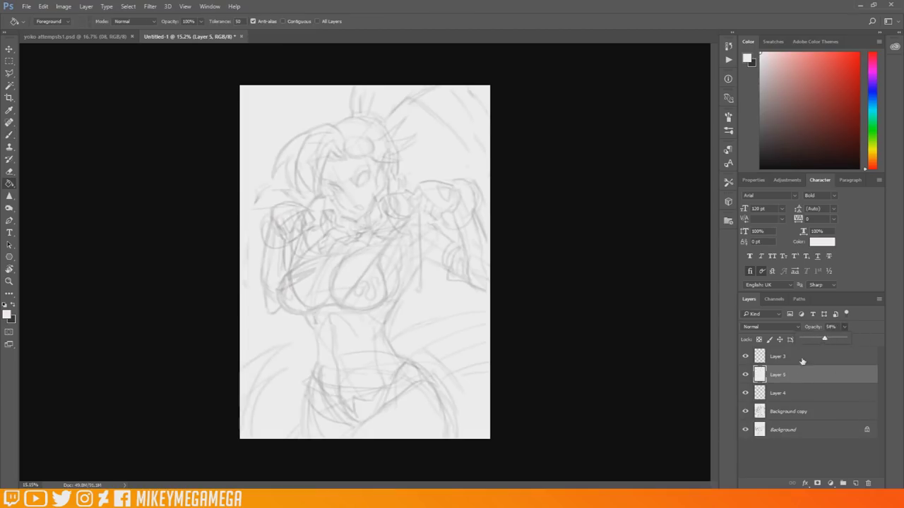
# - Make Layer 3 active and set up a finer dark brush for the line work
pyautogui.click(802, 359)
pyautogui.press('x')
pyautogui.press('b')
pyautogui.rightClick(356, 170)
pyautogui.click(445, 324)
pyautogui.click(216, 61)
# - Draw both eyes with frowning brows over the faded sketch
pyautogui.scroll(4, 298, 169)
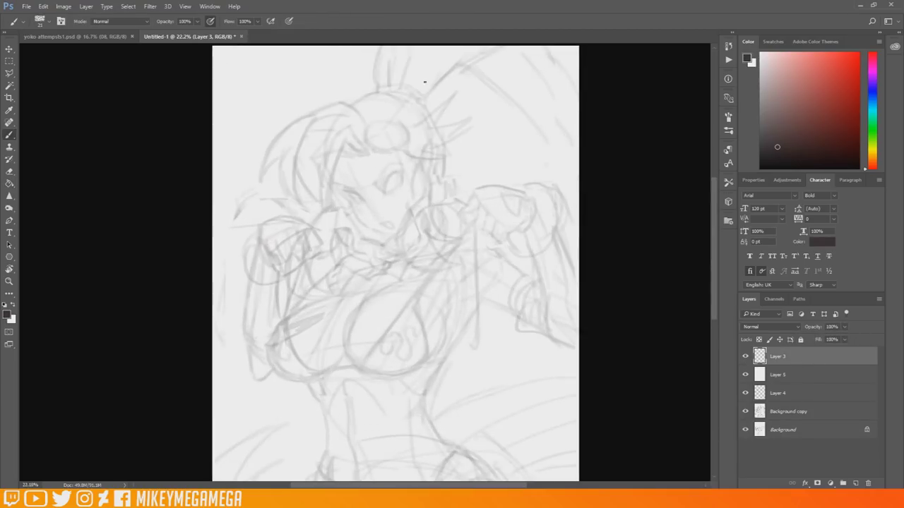
pyautogui.moveTo(403, 173)
pyautogui.mouseDown()
pyautogui.moveTo(363, 199)
pyautogui.moveTo(334, 183)
pyautogui.moveTo(358, 190)
pyautogui.mouseUp()
pyautogui.moveTo(374, 185); pyautogui.dragTo(403, 159)
pyautogui.moveTo(382, 181); pyautogui.dragTo(406, 167)
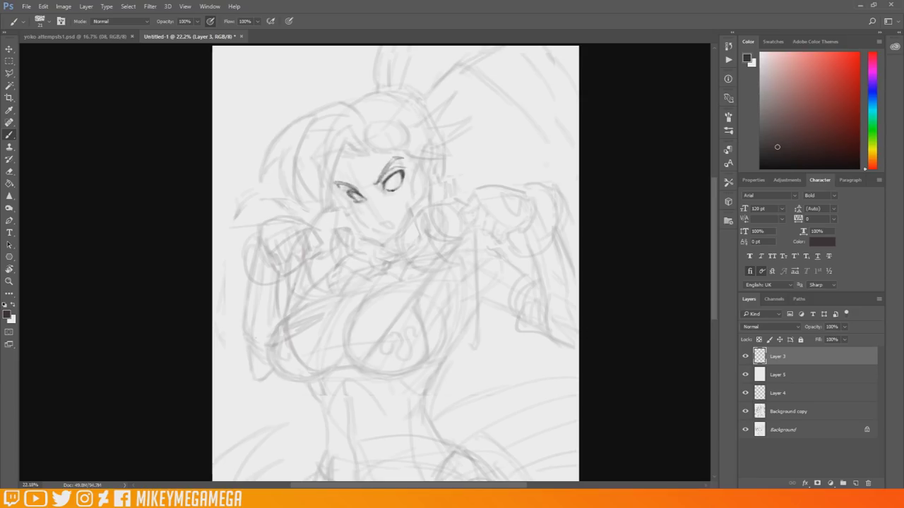
# - Draw the cheek and jaw contour and the small open mouth, and add the irises and nose
pyautogui.moveTo(336, 185); pyautogui.dragTo(389, 234)
pyautogui.moveTo(380, 224); pyautogui.dragTo(392, 225)
pyautogui.moveTo(395, 177); pyautogui.dragTo(386, 189)
pyautogui.moveTo(353, 194); pyautogui.dragTo(372, 214)
pyautogui.moveTo(365, 199); pyautogui.dragTo(370, 208)
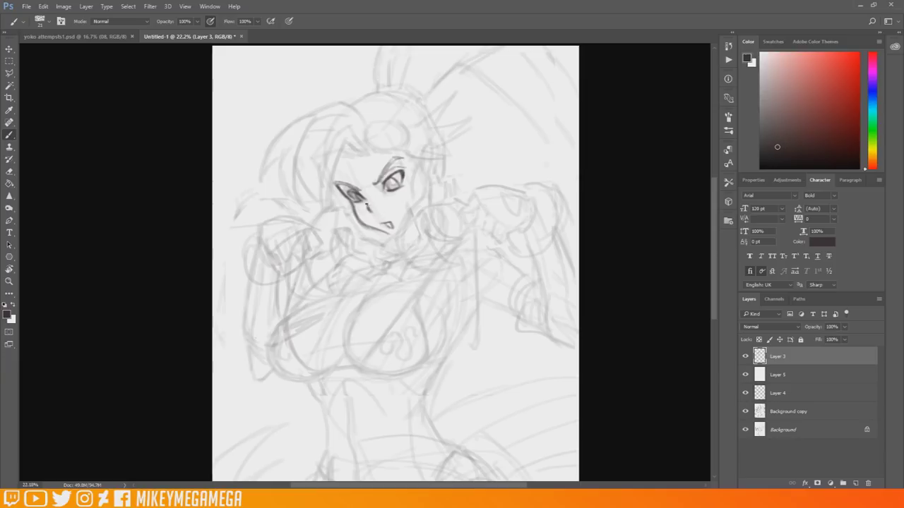
# - Draw the skull hair ornament on the forehead and the inner fringe strands framing the face
pyautogui.moveTo(373, 124)
pyautogui.mouseDown()
pyautogui.moveTo(384, 151)
pyautogui.moveTo(381, 122)
pyautogui.moveTo(386, 133)
pyautogui.mouseUp()
pyautogui.moveTo(395, 130)
pyautogui.mouseDown()
pyautogui.moveTo(407, 134)
pyautogui.moveTo(399, 149)
pyautogui.moveTo(448, 160)
pyautogui.moveTo(469, 118)
pyautogui.moveTo(417, 128)
pyautogui.mouseUp()
pyautogui.moveTo(363, 133)
pyautogui.mouseDown()
pyautogui.moveTo(381, 106)
pyautogui.moveTo(367, 151)
pyautogui.moveTo(326, 216)
pyautogui.mouseUp()
pyautogui.moveTo(323, 142); pyautogui.dragTo(332, 212)
pyautogui.moveTo(343, 151); pyautogui.dragTo(366, 145)
pyautogui.moveTo(349, 195); pyautogui.dragTo(329, 213)
# - Draw the long outer strands of the swept fringe and the crown of the head
pyautogui.moveTo(325, 182); pyautogui.dragTo(296, 203)
pyautogui.moveTo(313, 125); pyautogui.dragTo(297, 212)
pyautogui.moveTo(297, 141)
pyautogui.mouseDown()
pyautogui.moveTo(261, 182)
pyautogui.moveTo(357, 104)
pyautogui.moveTo(363, 123)
pyautogui.mouseUp()
pyautogui.moveTo(317, 167); pyautogui.dragTo(302, 203)
pyautogui.moveTo(322, 150); pyautogui.dragTo(318, 188)
pyautogui.moveTo(355, 103); pyautogui.dragTo(426, 99)
# - Draw the ear-side hair and the curling lock on the right-hand side of the face
pyautogui.moveTo(425, 161); pyautogui.dragTo(398, 257)
pyautogui.moveTo(398, 233); pyautogui.dragTo(449, 269)
pyautogui.moveTo(420, 219); pyautogui.dragTo(462, 236)
pyautogui.moveTo(429, 160); pyautogui.dragTo(439, 224)
# - Draw the hair locks on the left-hand side of the face and hatch blush marks on the cheek
pyautogui.moveTo(341, 185); pyautogui.dragTo(335, 222)
pyautogui.moveTo(338, 218); pyautogui.dragTo(319, 295)
pyautogui.moveTo(315, 225); pyautogui.dragTo(288, 276)
pyautogui.moveTo(332, 208); pyautogui.dragTo(308, 235)
pyautogui.moveTo(348, 209); pyautogui.dragTo(338, 226)
pyautogui.moveTo(386, 195); pyautogui.dragTo(392, 203)
pyautogui.moveTo(398, 190); pyautogui.dragTo(407, 199)
# - Draw the upright hair-tie strands on top of the head and the ponytail's sweeping outer contours
pyautogui.moveTo(394, 94); pyautogui.dragTo(396, 60)
pyautogui.moveTo(414, 91); pyautogui.dragTo(415, 57)
pyautogui.moveTo(381, 92); pyautogui.dragTo(379, 48)
pyautogui.moveTo(390, 62); pyautogui.dragTo(393, 47)
pyautogui.moveTo(426, 99); pyautogui.dragTo(522, 53)
pyautogui.moveTo(494, 54); pyautogui.dragTo(565, 96)
pyautogui.moveTo(480, 67); pyautogui.dragTo(573, 190)
# - Draw the right-hand fist with its knuckles, curled fingers and glove opening
pyautogui.moveTo(530, 194); pyautogui.dragTo(515, 230)
pyautogui.moveTo(507, 230); pyautogui.dragTo(473, 208)
pyautogui.moveTo(475, 189)
pyautogui.mouseDown()
pyautogui.moveTo(520, 185)
pyautogui.moveTo(524, 216)
pyautogui.moveTo(496, 237)
pyautogui.mouseUp()
pyautogui.moveTo(496, 236)
pyautogui.mouseDown()
pyautogui.moveTo(512, 232)
pyautogui.moveTo(493, 237)
pyautogui.mouseUp()
pyautogui.moveTo(476, 209); pyautogui.dragTo(484, 229)
pyautogui.moveTo(471, 201)
pyautogui.mouseDown()
pyautogui.moveTo(460, 213)
pyautogui.moveTo(474, 220)
pyautogui.moveTo(472, 200)
pyautogui.mouseUp()
pyautogui.moveTo(530, 195)
pyautogui.mouseDown()
pyautogui.moveTo(517, 230)
pyautogui.moveTo(531, 226)
pyautogui.mouseUp()
pyautogui.moveTo(532, 236); pyautogui.dragTo(510, 248)
# - Draw the glove's thick cuff, the forearm contours and the band near the elbow on the right-hand arm
pyautogui.moveTo(521, 182); pyautogui.dragTo(552, 179)
pyautogui.moveTo(514, 248); pyautogui.dragTo(555, 240)
pyautogui.moveTo(549, 183); pyautogui.dragTo(557, 233)
pyautogui.moveTo(562, 212); pyautogui.dragTo(538, 250)
pyautogui.moveTo(551, 185); pyautogui.dragTo(552, 185)
pyautogui.moveTo(542, 252); pyautogui.dragTo(568, 262)
pyautogui.moveTo(558, 187)
pyautogui.mouseDown()
pyautogui.moveTo(548, 332)
pyautogui.moveTo(577, 345)
pyautogui.mouseUp()
pyautogui.moveTo(505, 282); pyautogui.dragTo(534, 333)
# - Draw the ruffled collar and its folds around the neck, and touch up the fingers beside it
pyautogui.moveTo(343, 224); pyautogui.dragTo(399, 237)
pyautogui.moveTo(341, 240); pyautogui.dragTo(377, 278)
pyautogui.moveTo(390, 263); pyautogui.dragTo(414, 276)
pyautogui.moveTo(431, 182)
pyautogui.mouseDown()
pyautogui.moveTo(447, 203)
pyautogui.moveTo(476, 191)
pyautogui.mouseUp()
pyautogui.moveTo(465, 219); pyautogui.dragTo(473, 233)
pyautogui.moveTo(365, 240); pyautogui.dragTo(377, 281)
pyautogui.moveTo(350, 231); pyautogui.dragTo(359, 270)
pyautogui.moveTo(392, 236); pyautogui.dragTo(392, 273)
# - Draw the rounded shape between the side hair and the right-hand fist
pyautogui.moveTo(446, 192); pyautogui.dragTo(464, 205)
pyautogui.moveTo(436, 201); pyautogui.dragTo(450, 219)
pyautogui.scroll(-4, 282, 152)
pyautogui.moveTo(439, 178)
pyautogui.mouseDown()
pyautogui.moveTo(467, 189)
pyautogui.moveTo(395, 270)
pyautogui.moveTo(405, 332)
pyautogui.moveTo(412, 250)
pyautogui.moveTo(447, 203)
pyautogui.mouseUp()
pyautogui.scroll(3, 307, 240)
# - Draw the chest's contours and the top's edges over the faded sketch
pyautogui.moveTo(348, 323)
pyautogui.mouseDown()
pyautogui.moveTo(297, 316)
pyautogui.moveTo(305, 222)
pyautogui.moveTo(307, 330)
pyautogui.moveTo(325, 322)
pyautogui.mouseUp()
pyautogui.moveTo(347, 322)
pyautogui.mouseDown()
pyautogui.moveTo(341, 312)
pyautogui.moveTo(373, 255)
pyautogui.moveTo(409, 243)
pyautogui.mouseUp()
pyautogui.moveTo(412, 318)
pyautogui.mouseDown()
pyautogui.moveTo(430, 282)
pyautogui.moveTo(421, 248)
pyautogui.mouseUp()
pyautogui.moveTo(322, 325); pyautogui.dragTo(336, 311)
# - Draw the left-hand arm's forearm, elbow and rounded glove cuff
pyautogui.moveTo(291, 272)
pyautogui.mouseDown()
pyautogui.moveTo(345, 253)
pyautogui.moveTo(262, 308)
pyautogui.moveTo(269, 329)
pyautogui.moveTo(285, 338)
pyautogui.mouseUp()
pyautogui.moveTo(266, 206)
pyautogui.mouseDown()
pyautogui.moveTo(275, 219)
pyautogui.moveTo(238, 303)
pyautogui.mouseUp()
pyautogui.moveTo(254, 240); pyautogui.dragTo(230, 319)
pyautogui.moveTo(281, 247); pyautogui.dragTo(267, 283)
pyautogui.moveTo(259, 230); pyautogui.dragTo(227, 321)
pyautogui.moveTo(259, 204); pyautogui.dragTo(251, 216)
pyautogui.moveTo(285, 196); pyautogui.dragTo(265, 232)
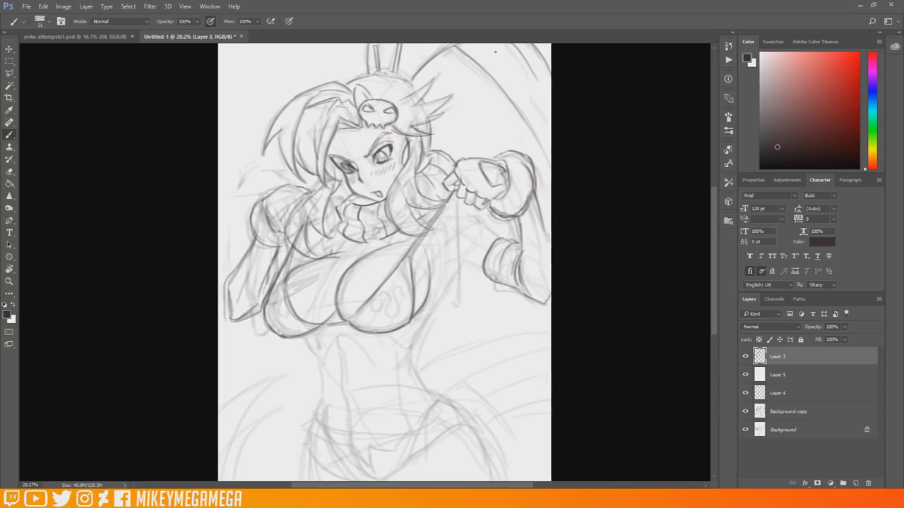
# - Draw the right-hand shoulder and upper arm down to the armband, including the armpit crease
pyautogui.moveTo(450, 197); pyautogui.dragTo(500, 237)
pyautogui.moveTo(446, 253); pyautogui.dragTo(485, 272)
pyautogui.moveTo(459, 214); pyautogui.dragTo(512, 241)
pyautogui.moveTo(449, 199)
pyautogui.mouseDown()
pyautogui.moveTo(479, 225)
pyautogui.moveTo(446, 238)
pyautogui.mouseUp()
pyautogui.moveTo(453, 197); pyautogui.dragTo(494, 237)
pyautogui.moveTo(336, 216); pyautogui.dragTo(322, 219)
pyautogui.moveTo(446, 249); pyautogui.dragTo(432, 275)
# - Draw both sides of the torso and waist and the centre line down the abdomen
pyautogui.moveTo(460, 233); pyautogui.dragTo(418, 337)
pyautogui.moveTo(310, 338)
pyautogui.mouseDown()
pyautogui.moveTo(305, 354)
pyautogui.moveTo(322, 419)
pyautogui.mouseUp()
pyautogui.moveTo(425, 320)
pyautogui.mouseDown()
pyautogui.moveTo(435, 387)
pyautogui.moveTo(453, 399)
pyautogui.mouseUp()
pyautogui.moveTo(320, 341); pyautogui.dragTo(327, 359)
pyautogui.moveTo(359, 338)
pyautogui.mouseDown()
pyautogui.moveTo(375, 356)
pyautogui.moveTo(357, 400)
pyautogui.mouseUp()
pyautogui.moveTo(353, 402); pyautogui.dragTo(360, 443)
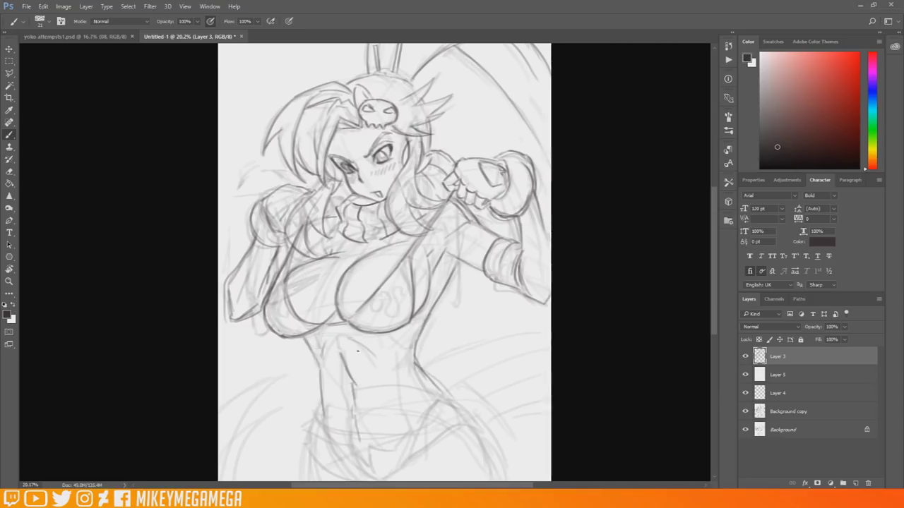
# - Draw the flame emblems on both cups of the top
pyautogui.hotkey('ctrl', '-')
pyautogui.moveTo(357, 290); pyautogui.dragTo(351, 302)
pyautogui.moveTo(366, 285)
pyautogui.mouseDown()
pyautogui.moveTo(359, 296)
pyautogui.moveTo(380, 301)
pyautogui.mouseUp()
pyautogui.moveTo(267, 285); pyautogui.dragTo(285, 305)
pyautogui.moveTo(383, 288); pyautogui.dragTo(382, 300)
# - Draw the shorts' waistband, fly and side folds, and the outer and inner edges of the thighs
pyautogui.moveTo(421, 364); pyautogui.dragTo(387, 398)
pyautogui.moveTo(314, 375); pyautogui.dragTo(299, 410)
pyautogui.moveTo(311, 410)
pyautogui.mouseDown()
pyautogui.moveTo(353, 428)
pyautogui.moveTo(348, 445)
pyautogui.mouseUp()
pyautogui.moveTo(356, 444); pyautogui.dragTo(409, 410)
pyautogui.moveTo(371, 433); pyautogui.dragTo(411, 425)
pyautogui.moveTo(417, 407); pyautogui.dragTo(450, 412)
pyautogui.moveTo(432, 383); pyautogui.dragTo(463, 424)
pyautogui.moveTo(416, 362); pyautogui.dragTo(431, 380)
pyautogui.moveTo(301, 428); pyautogui.dragTo(299, 457)
pyautogui.moveTo(462, 431); pyautogui.dragTo(460, 456)
pyautogui.moveTo(362, 441); pyautogui.dragTo(347, 456)
# - Add a stroke to the ponytail and sketch the hair contours across the crown of the head
pyautogui.moveTo(488, 69); pyautogui.dragTo(501, 84)
pyautogui.moveTo(303, 103)
pyautogui.mouseDown()
pyautogui.moveTo(295, 117)
pyautogui.moveTo(369, 93)
pyautogui.moveTo(338, 99)
pyautogui.mouseUp()
pyautogui.moveTo(325, 100); pyautogui.dragTo(378, 90)
pyautogui.moveTo(306, 111); pyautogui.dragTo(374, 91)
pyautogui.moveTo(322, 110)
pyautogui.mouseDown()
pyautogui.moveTo(340, 97)
pyautogui.moveTo(383, 123)
pyautogui.mouseUp()
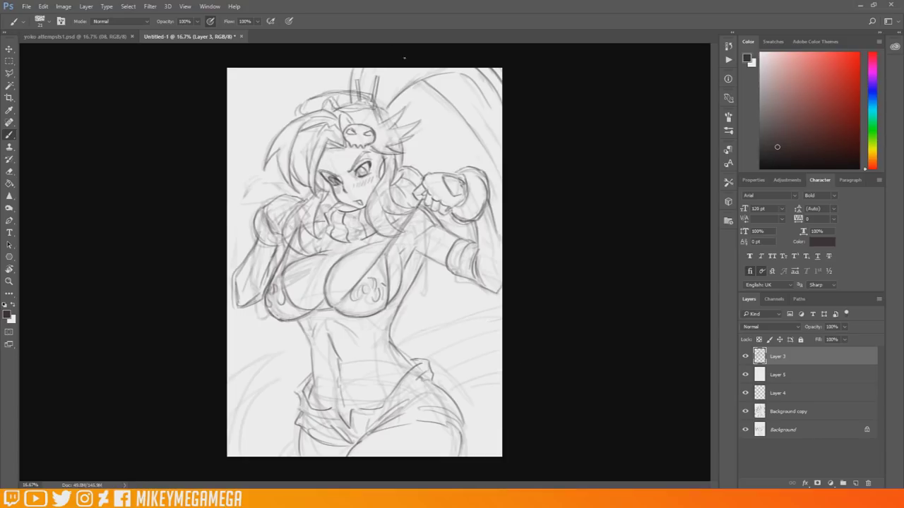
# - Lower Layer 3's opacity to 47% and add a new layer above it
pyautogui.moveTo(843, 326); pyautogui.dragTo(821, 340)
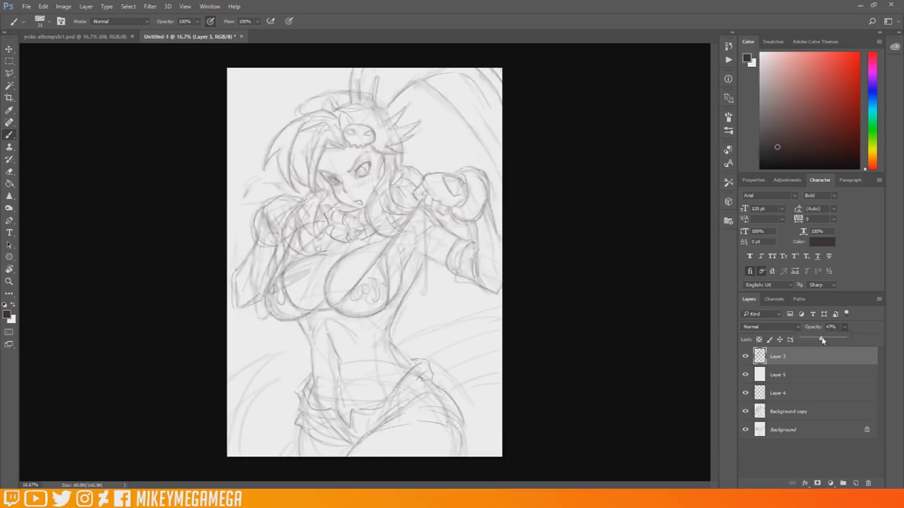
pyautogui.click(856, 484)
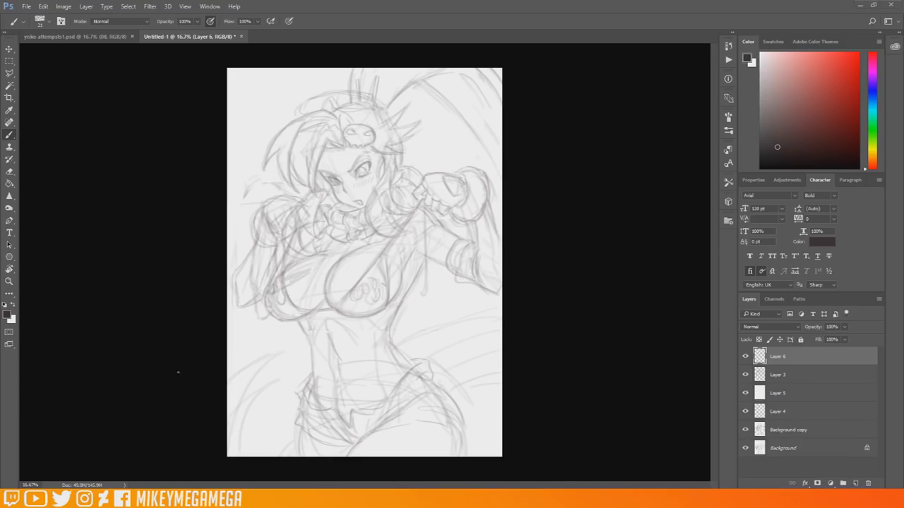
# - Reduce the brush size and draw the right-hand eye with its lashes, iris and angry eyebrow
pyautogui.scroll(6, 423, 206)
pyautogui.moveTo(304, 145); pyautogui.dragTo(321, 128)
pyautogui.rightClick(319, 127)
pyautogui.moveTo(375, 147); pyautogui.dragTo(372, 147)
pyautogui.hotkey('ctrl', 'z')
pyautogui.moveTo(303, 144); pyautogui.dragTo(329, 131)
pyautogui.moveTo(304, 142); pyautogui.dragTo(301, 145)
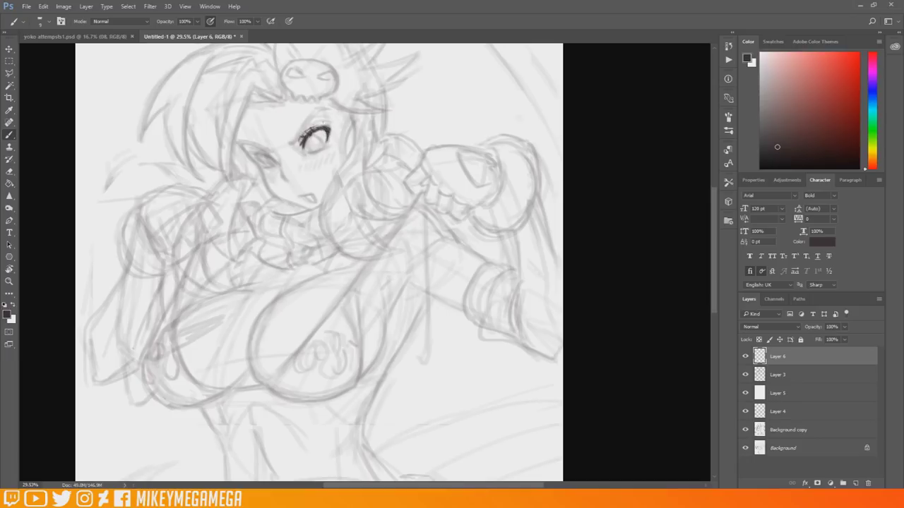
pyautogui.moveTo(289, 141)
pyautogui.mouseDown()
pyautogui.moveTo(308, 113)
pyautogui.moveTo(330, 108)
pyautogui.mouseUp()
pyautogui.moveTo(313, 148); pyautogui.dragTo(306, 151)
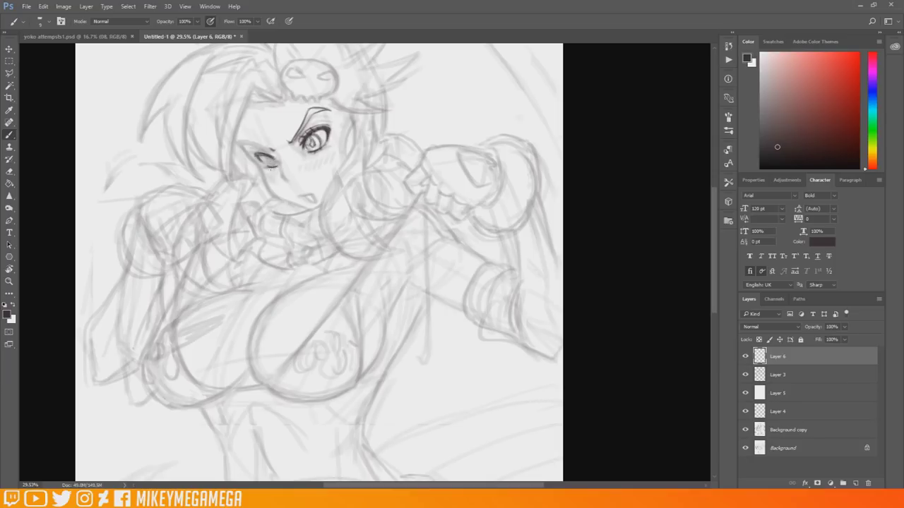
# - Draw the left-hand eye and eyebrow and the line of the nose
pyautogui.moveTo(274, 153); pyautogui.dragTo(238, 136)
pyautogui.moveTo(280, 164); pyautogui.dragTo(289, 181)
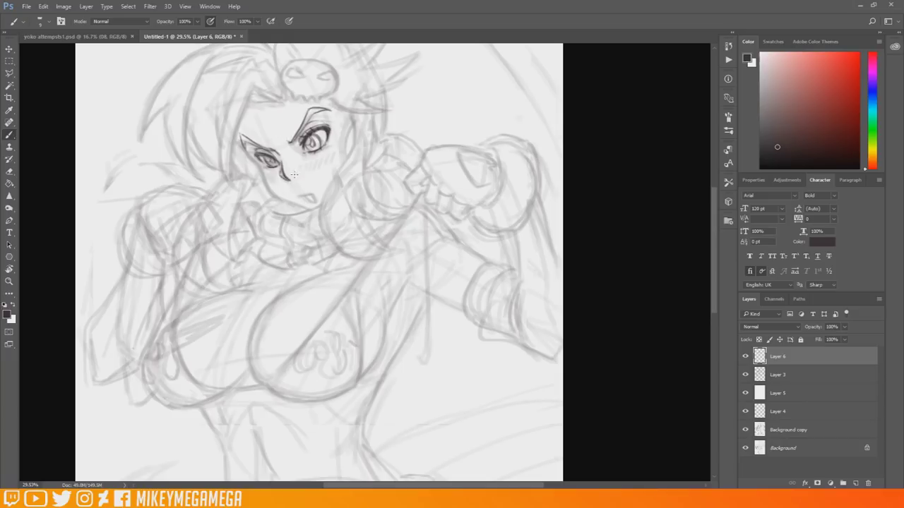
pyautogui.hotkey('ctrl', 'z')
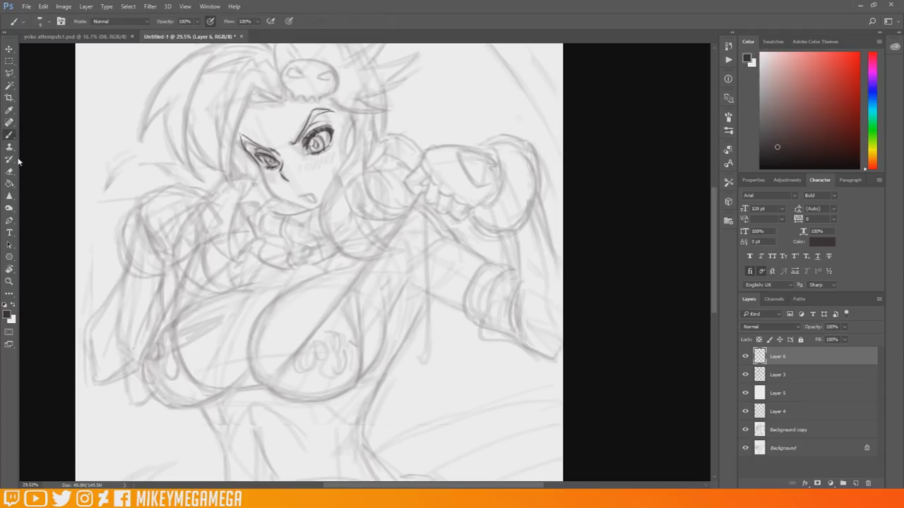
# - Draw the cheek and chin line and outline the skull hair ornament
pyautogui.moveTo(259, 172); pyautogui.dragTo(293, 205)
pyautogui.moveTo(296, 60)
pyautogui.mouseDown()
pyautogui.moveTo(288, 91)
pyautogui.moveTo(339, 78)
pyautogui.moveTo(291, 96)
pyautogui.moveTo(324, 100)
pyautogui.moveTo(302, 99)
pyautogui.mouseUp()
pyautogui.scroll(-10, 346, 188)
pyautogui.scroll(10, 303, 161)
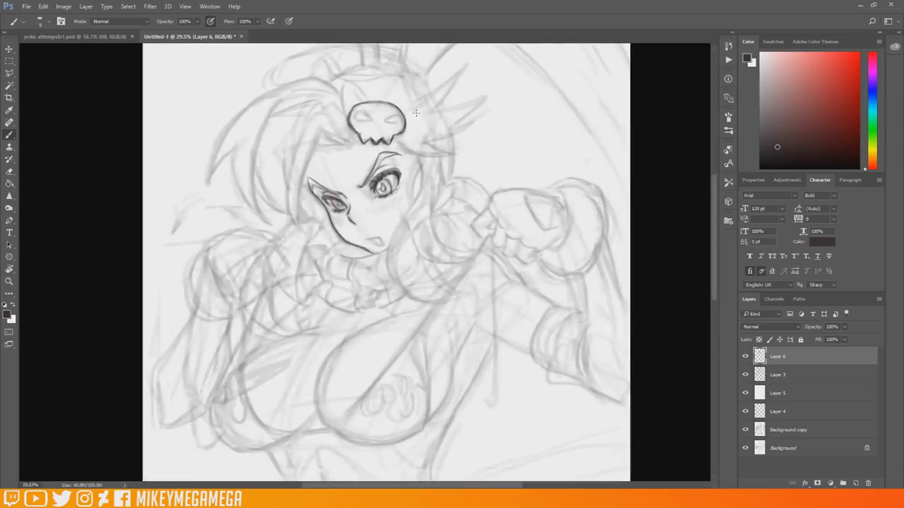
# - Draw the pointed fringe strands falling over the forehead beside the skull ornament
pyautogui.moveTo(334, 132); pyautogui.dragTo(363, 182)
pyautogui.moveTo(324, 132); pyautogui.dragTo(337, 165)
pyautogui.moveTo(319, 140); pyautogui.dragTo(370, 186)
pyautogui.moveTo(343, 151); pyautogui.dragTo(348, 167)
pyautogui.moveTo(337, 121)
pyautogui.mouseDown()
pyautogui.moveTo(323, 140)
pyautogui.moveTo(354, 145)
pyautogui.moveTo(350, 196)
pyautogui.mouseUp()
pyautogui.moveTo(314, 160); pyautogui.dragTo(349, 192)
pyautogui.moveTo(325, 143); pyautogui.dragTo(310, 176)
pyautogui.moveTo(318, 174); pyautogui.dragTo(318, 181)
pyautogui.moveTo(322, 124); pyautogui.dragTo(312, 156)
pyautogui.moveTo(316, 132); pyautogui.dragTo(329, 118)
pyautogui.moveTo(311, 154)
pyautogui.mouseDown()
pyautogui.moveTo(304, 232)
pyautogui.moveTo(286, 184)
pyautogui.moveTo(317, 106)
pyautogui.moveTo(338, 110)
pyautogui.mouseUp()
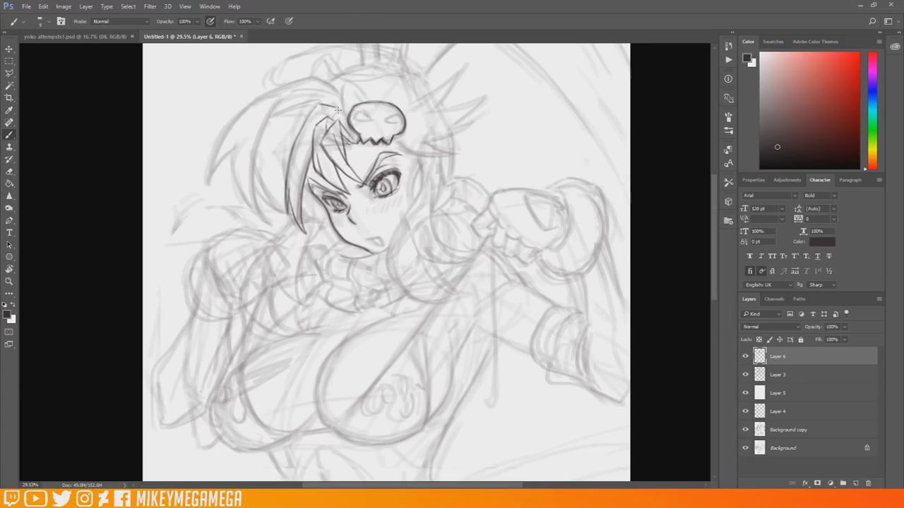
# - Draw the long pointed hair locks hanging beside the left-hand side of the face
pyautogui.moveTo(291, 127); pyautogui.dragTo(285, 182)
pyautogui.moveTo(259, 176); pyautogui.dragTo(289, 213)
pyautogui.moveTo(302, 216); pyautogui.dragTo(323, 218)
pyautogui.moveTo(260, 189); pyautogui.dragTo(285, 213)
pyautogui.moveTo(278, 99)
pyautogui.mouseDown()
pyautogui.moveTo(256, 189)
pyautogui.moveTo(271, 223)
pyautogui.mouseUp()
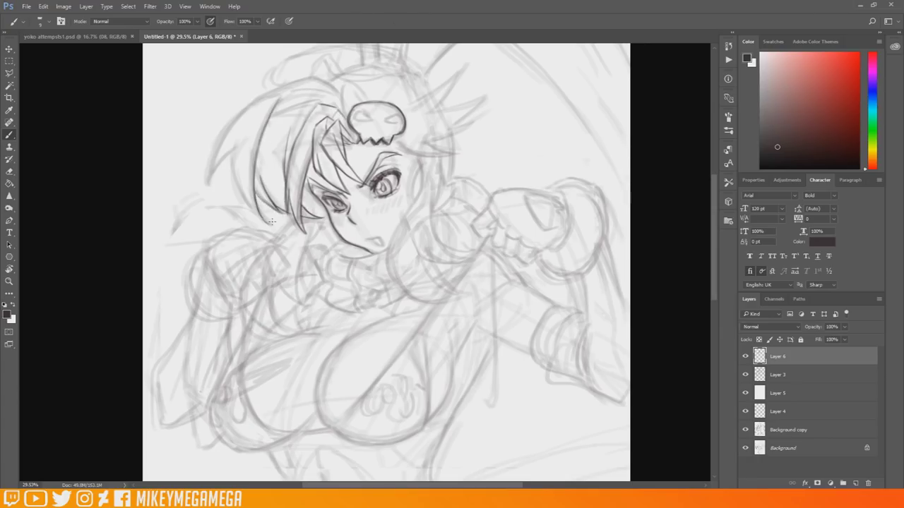
# - Outline the outer sweep of the fringe from its left-hand tip up to the parting at the skull ornament
pyautogui.moveTo(233, 148)
pyautogui.mouseDown()
pyautogui.moveTo(267, 223)
pyautogui.moveTo(208, 182)
pyautogui.mouseUp()
pyautogui.moveTo(208, 181)
pyautogui.mouseDown()
pyautogui.moveTo(247, 109)
pyautogui.moveTo(309, 78)
pyautogui.mouseUp()
pyautogui.moveTo(294, 110)
pyautogui.mouseDown()
pyautogui.moveTo(327, 93)
pyautogui.moveTo(287, 155)
pyautogui.moveTo(329, 92)
pyautogui.mouseUp()
pyautogui.moveTo(324, 82)
pyautogui.mouseDown()
pyautogui.moveTo(312, 79)
pyautogui.moveTo(345, 107)
pyautogui.mouseUp()
pyautogui.moveTo(337, 94)
pyautogui.mouseDown()
pyautogui.moveTo(347, 115)
pyautogui.moveTo(365, 84)
pyautogui.mouseUp()
pyautogui.moveTo(311, 77); pyautogui.dragTo(277, 89)
pyautogui.moveTo(237, 127); pyautogui.dragTo(235, 170)
# - Draw the hair spikes projecting to the right of the skull ornament
pyautogui.moveTo(393, 140)
pyautogui.mouseDown()
pyautogui.moveTo(370, 83)
pyautogui.moveTo(399, 145)
pyautogui.moveTo(443, 166)
pyautogui.mouseUp()
pyautogui.moveTo(404, 115); pyautogui.dragTo(486, 97)
pyautogui.moveTo(484, 99); pyautogui.dragTo(415, 139)
pyautogui.moveTo(460, 147)
pyautogui.mouseDown()
pyautogui.moveTo(406, 158)
pyautogui.moveTo(462, 151)
pyautogui.mouseUp()
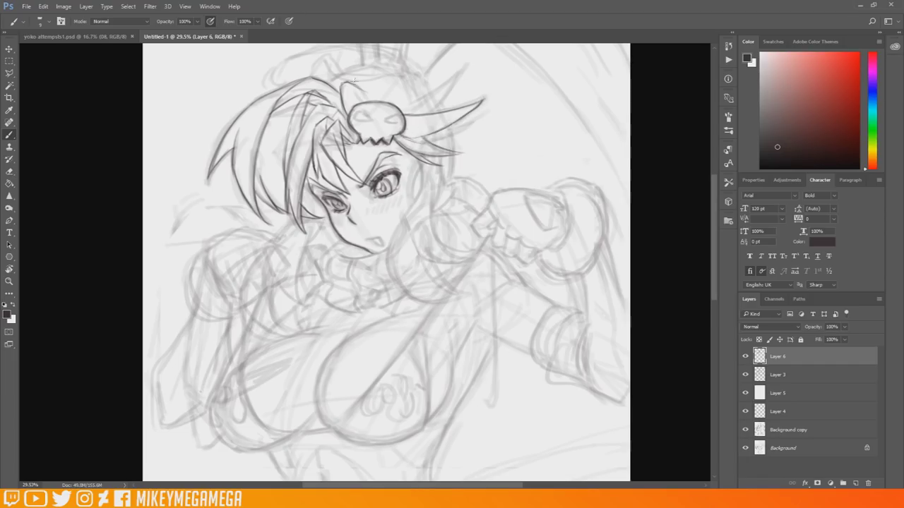
# - Draw the top contour of the head and the small hair tufts sticking up above the fringe
pyautogui.moveTo(329, 80); pyautogui.dragTo(385, 68)
pyautogui.moveTo(364, 67)
pyautogui.mouseDown()
pyautogui.moveTo(330, 75)
pyautogui.moveTo(309, 51)
pyautogui.mouseUp()
pyautogui.moveTo(714, 236); pyautogui.dragTo(713, 216)
pyautogui.moveTo(321, 139)
pyautogui.mouseDown()
pyautogui.moveTo(308, 121)
pyautogui.moveTo(304, 144)
pyautogui.mouseUp()
pyautogui.moveTo(290, 148)
pyautogui.mouseDown()
pyautogui.moveTo(275, 136)
pyautogui.moveTo(284, 154)
pyautogui.mouseUp()
pyautogui.scroll(-4, 447, 272)
pyautogui.moveTo(460, 253); pyautogui.dragTo(418, 155)
pyautogui.scroll(2, 351, 78)
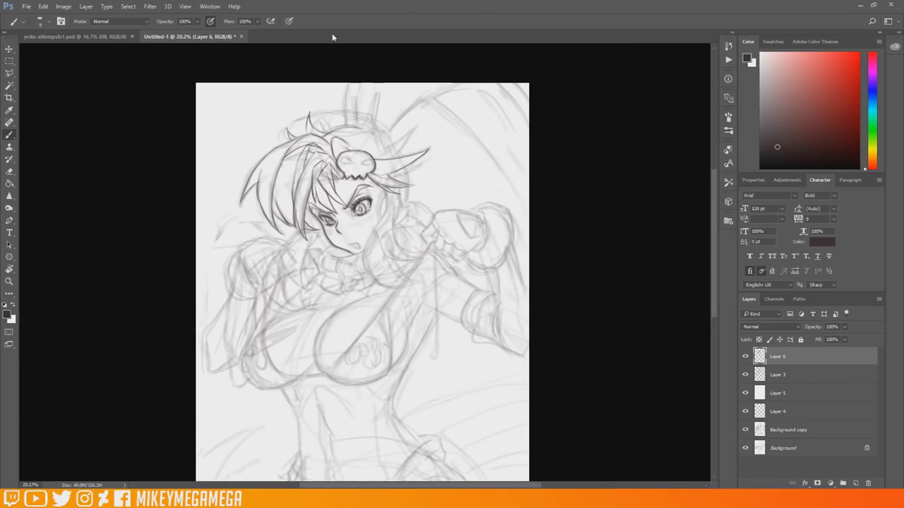
# - Draw the right-hand side of the head and the long hair locks curving past the cheek to the shoulder
pyautogui.scroll(4, 404, 315)
pyautogui.moveTo(371, 150)
pyautogui.mouseDown()
pyautogui.moveTo(348, 226)
pyautogui.moveTo(355, 277)
pyautogui.mouseUp()
pyautogui.moveTo(346, 245)
pyautogui.mouseDown()
pyautogui.moveTo(373, 292)
pyautogui.moveTo(424, 289)
pyautogui.moveTo(385, 256)
pyautogui.mouseUp()
pyautogui.moveTo(368, 192)
pyautogui.mouseDown()
pyautogui.moveTo(381, 256)
pyautogui.moveTo(395, 238)
pyautogui.moveTo(387, 185)
pyautogui.mouseUp()
pyautogui.moveTo(394, 126); pyautogui.dragTo(388, 199)
pyautogui.moveTo(378, 151)
pyautogui.mouseDown()
pyautogui.moveTo(387, 183)
pyautogui.moveTo(404, 175)
pyautogui.moveTo(396, 185)
pyautogui.mouseUp()
pyautogui.moveTo(381, 73)
pyautogui.mouseDown()
pyautogui.moveTo(407, 107)
pyautogui.moveTo(411, 145)
pyautogui.mouseUp()
pyautogui.moveTo(412, 147); pyautogui.dragTo(405, 176)
pyautogui.moveTo(353, 58); pyautogui.dragTo(391, 95)
pyautogui.moveTo(344, 249); pyautogui.dragTo(377, 164)
pyautogui.moveTo(371, 151); pyautogui.dragTo(366, 195)
# - Draw the curled hair locks falling over the left-hand shoulder
pyautogui.moveTo(185, 250)
pyautogui.mouseDown()
pyautogui.moveTo(200, 256)
pyautogui.moveTo(195, 285)
pyautogui.moveTo(211, 329)
pyautogui.mouseUp()
pyautogui.moveTo(205, 319); pyautogui.dragTo(219, 290)
pyautogui.moveTo(236, 229); pyautogui.dragTo(215, 285)
pyautogui.moveTo(214, 286)
pyautogui.mouseDown()
pyautogui.moveTo(240, 322)
pyautogui.moveTo(264, 310)
pyautogui.mouseUp()
pyautogui.moveTo(233, 282)
pyautogui.mouseDown()
pyautogui.moveTo(264, 310)
pyautogui.moveTo(252, 311)
pyautogui.mouseUp()
pyautogui.moveTo(236, 282); pyautogui.dragTo(262, 305)
pyautogui.moveTo(239, 245); pyautogui.dragTo(251, 299)
pyautogui.moveTo(247, 217); pyautogui.dragTo(238, 270)
pyautogui.moveTo(279, 200); pyautogui.dragTo(240, 255)
# - Outline the scarf around the neck with its folded edge and lower rim
pyautogui.moveTo(342, 244)
pyautogui.mouseDown()
pyautogui.moveTo(292, 235)
pyautogui.moveTo(273, 253)
pyautogui.mouseUp()
pyautogui.moveTo(288, 242); pyautogui.dragTo(281, 273)
pyautogui.moveTo(281, 273)
pyautogui.mouseDown()
pyautogui.moveTo(271, 286)
pyautogui.moveTo(320, 310)
pyautogui.mouseUp()
pyautogui.moveTo(314, 275); pyautogui.dragTo(318, 309)
pyautogui.moveTo(308, 252); pyautogui.dragTo(314, 276)
pyautogui.moveTo(311, 252); pyautogui.dragTo(311, 307)
pyautogui.moveTo(321, 309); pyautogui.dragTo(365, 296)
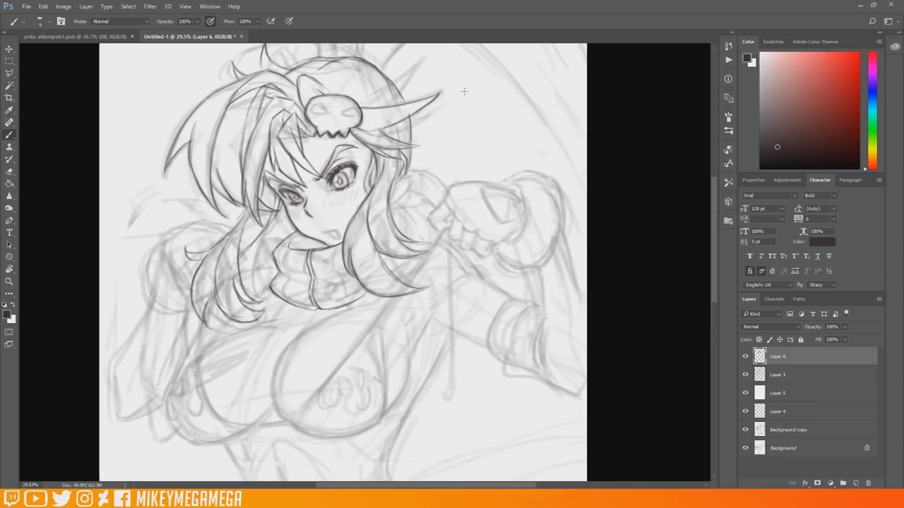
# - Add the vertical rib and fold lines to the neck scarf
pyautogui.hotkey('ctrl', '0')
pyautogui.scroll(5, 356, 290)
pyautogui.moveTo(316, 155); pyautogui.dragTo(314, 205)
pyautogui.moveTo(315, 166)
pyautogui.mouseDown()
pyautogui.moveTo(310, 204)
pyautogui.moveTo(317, 168)
pyautogui.mouseUp()
pyautogui.moveTo(305, 179); pyautogui.dragTo(299, 193)
pyautogui.moveTo(331, 139); pyautogui.dragTo(324, 153)
pyautogui.moveTo(360, 151); pyautogui.dragTo(366, 194)
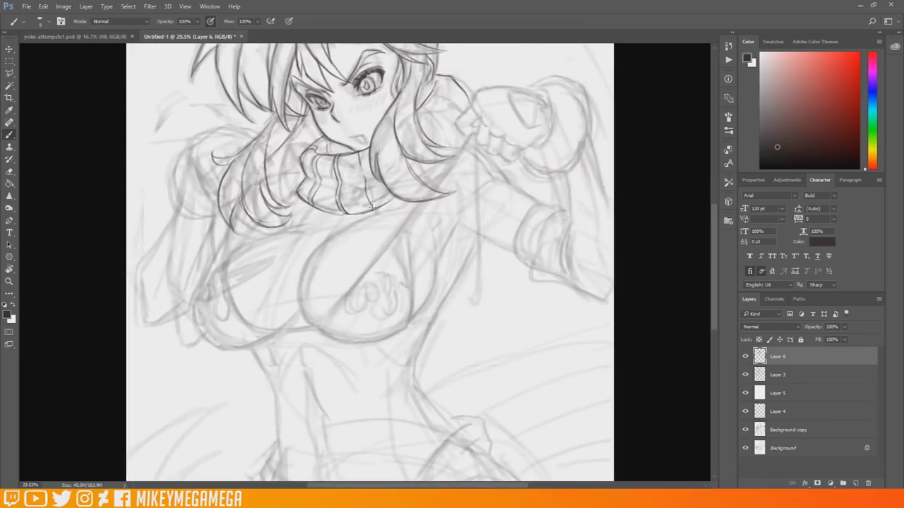
# - Draw the ponytail's sweeping contours and the hair stick, flipping the canvas for the long curves
pyautogui.hotkey('ctrl', '0')
pyautogui.moveTo(374, 55)
pyautogui.mouseDown()
pyautogui.moveTo(358, 76)
pyautogui.moveTo(409, 70)
pyautogui.moveTo(450, 50)
pyautogui.mouseUp()
pyautogui.moveTo(361, 53)
pyautogui.mouseDown()
pyautogui.moveTo(360, 84)
pyautogui.moveTo(348, 91)
pyautogui.mouseUp()
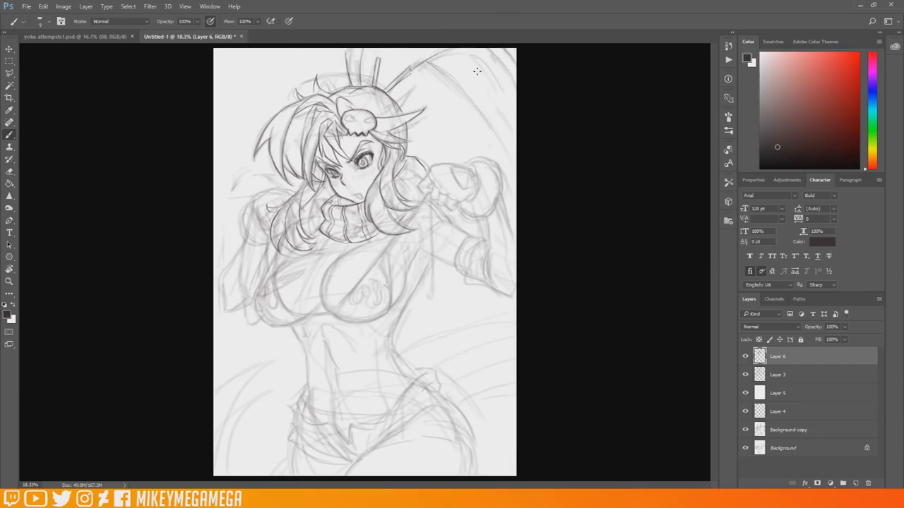
pyautogui.press('F2')
pyautogui.moveTo(302, 65); pyautogui.dragTo(240, 129)
pyautogui.moveTo(267, 89); pyautogui.dragTo(215, 173)
pyautogui.press('F2')
# - Draw the right-hand raised fist with its fingers, glove opening and rounded cuff
pyautogui.moveTo(453, 166)
pyautogui.mouseDown()
pyautogui.moveTo(473, 185)
pyautogui.moveTo(434, 166)
pyautogui.moveTo(443, 194)
pyautogui.moveTo(461, 201)
pyautogui.mouseUp()
pyautogui.moveTo(477, 179); pyautogui.dragTo(448, 207)
pyautogui.moveTo(441, 195); pyautogui.dragTo(446, 206)
pyautogui.moveTo(428, 170); pyautogui.dragTo(423, 186)
pyautogui.moveTo(423, 187); pyautogui.dragTo(430, 188)
pyautogui.moveTo(468, 159)
pyautogui.mouseDown()
pyautogui.moveTo(476, 196)
pyautogui.moveTo(490, 156)
pyautogui.moveTo(493, 219)
pyautogui.mouseUp()
pyautogui.moveTo(497, 168)
pyautogui.mouseDown()
pyautogui.moveTo(480, 202)
pyautogui.moveTo(464, 205)
pyautogui.mouseUp()
# - Draw the chest's contours and the top's edges and strap on the new layer
pyautogui.moveTo(340, 306)
pyautogui.mouseDown()
pyautogui.moveTo(426, 198)
pyautogui.moveTo(388, 253)
pyautogui.mouseUp()
pyautogui.moveTo(392, 256); pyautogui.dragTo(387, 315)
pyautogui.moveTo(330, 295); pyautogui.dragTo(380, 322)
pyautogui.moveTo(326, 311); pyautogui.dragTo(322, 271)
pyautogui.moveTo(322, 290); pyautogui.dragTo(374, 243)
pyautogui.moveTo(396, 306); pyautogui.dragTo(408, 254)
pyautogui.moveTo(276, 252)
pyautogui.mouseDown()
pyautogui.moveTo(291, 313)
pyautogui.moveTo(332, 321)
pyautogui.moveTo(271, 263)
pyautogui.moveTo(282, 327)
pyautogui.moveTo(307, 329)
pyautogui.mouseUp()
pyautogui.moveTo(277, 267); pyautogui.dragTo(336, 256)
# - Draw the right-hand arm's forearm, elbow, armband and upper arm
pyautogui.moveTo(487, 216); pyautogui.dragTo(496, 284)
pyautogui.moveTo(482, 241)
pyautogui.mouseDown()
pyautogui.moveTo(493, 278)
pyautogui.moveTo(490, 244)
pyautogui.mouseUp()
pyautogui.moveTo(457, 231)
pyautogui.mouseDown()
pyautogui.moveTo(487, 243)
pyautogui.moveTo(453, 263)
pyautogui.mouseUp()
pyautogui.moveTo(454, 257)
pyautogui.mouseDown()
pyautogui.moveTo(459, 273)
pyautogui.moveTo(512, 296)
pyautogui.mouseUp()
pyautogui.moveTo(502, 189)
pyautogui.mouseDown()
pyautogui.moveTo(512, 221)
pyautogui.moveTo(426, 202)
pyautogui.mouseUp()
pyautogui.moveTo(423, 250); pyautogui.dragTo(453, 266)
# - Draw the abdomen's centre line and both sides of the torso down to the waist
pyautogui.moveTo(328, 345); pyautogui.dragTo(341, 417)
pyautogui.moveTo(429, 252); pyautogui.dragTo(399, 328)
pyautogui.moveTo(426, 264)
pyautogui.mouseDown()
pyautogui.moveTo(395, 349)
pyautogui.moveTo(417, 379)
pyautogui.mouseUp()
pyautogui.moveTo(308, 353); pyautogui.dragTo(303, 399)
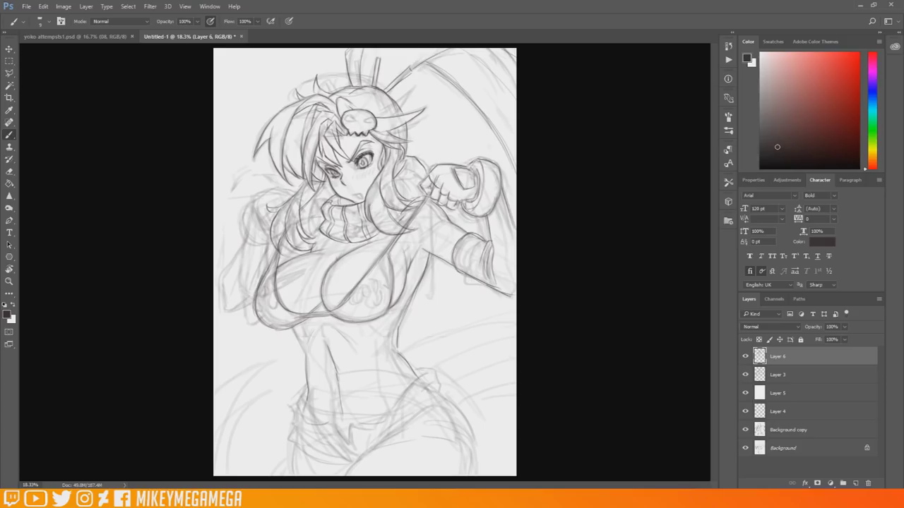
# - Draw flame motifs on both sides of the figure's top
pyautogui.moveTo(351, 297); pyautogui.dragTo(357, 305)
pyautogui.moveTo(360, 293)
pyautogui.mouseDown()
pyautogui.moveTo(373, 283)
pyautogui.moveTo(380, 303)
pyautogui.mouseUp()
pyautogui.moveTo(379, 285); pyautogui.dragTo(390, 284)
pyautogui.moveTo(261, 288); pyautogui.dragTo(269, 298)
pyautogui.moveTo(259, 304); pyautogui.dragTo(264, 314)
# - Draw the left-hand shoulder and the arm's outer contour down to the elbow
pyautogui.moveTo(291, 194); pyautogui.dragTo(271, 194)
pyautogui.moveTo(271, 193)
pyautogui.mouseDown()
pyautogui.moveTo(254, 204)
pyautogui.moveTo(239, 247)
pyautogui.mouseUp()
pyautogui.moveTo(242, 237)
pyautogui.mouseDown()
pyautogui.moveTo(252, 316)
pyautogui.moveTo(227, 327)
pyautogui.mouseUp()
pyautogui.moveTo(227, 328); pyautogui.dragTo(259, 321)
# - Sketch the belt around the hips with its upper edge, lower edge and dividing lines
pyautogui.moveTo(339, 399); pyautogui.dragTo(421, 383)
pyautogui.moveTo(281, 427); pyautogui.dragTo(362, 428)
pyautogui.moveTo(401, 421); pyautogui.dragTo(458, 394)
pyautogui.moveTo(353, 397); pyautogui.dragTo(362, 426)
pyautogui.moveTo(408, 390); pyautogui.dragTo(404, 416)
pyautogui.moveTo(299, 399); pyautogui.dragTo(305, 432)
# - Add long sweeping curves behind the waist and hips on both sides of the figure
pyautogui.moveTo(276, 359); pyautogui.dragTo(215, 396)
pyautogui.moveTo(298, 351); pyautogui.dragTo(214, 406)
pyautogui.moveTo(424, 327); pyautogui.dragTo(516, 315)
pyautogui.moveTo(294, 375); pyautogui.dragTo(247, 472)
pyautogui.moveTo(403, 346); pyautogui.dragTo(480, 326)
pyautogui.moveTo(451, 372); pyautogui.dragTo(517, 365)
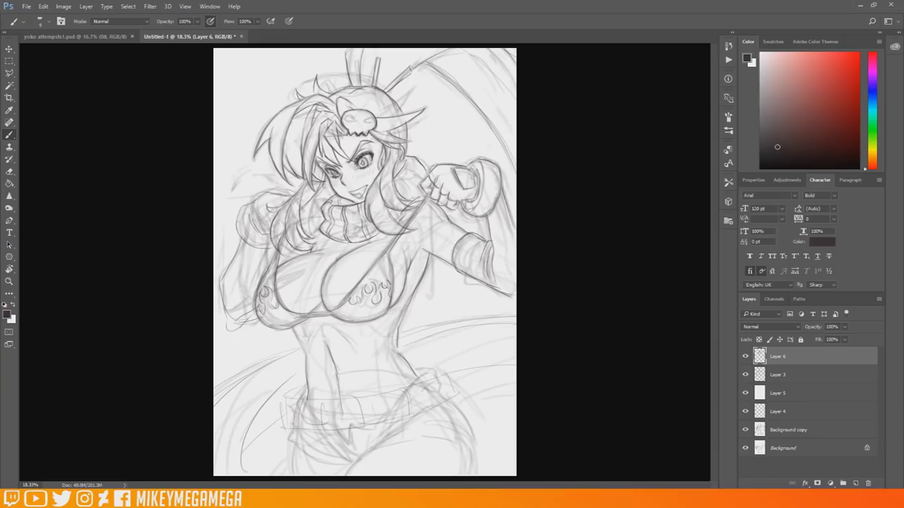
# - Undo the latest strokes on the figure's eye and try a different pupil shape
pyautogui.hotkey('ctrl', 'alt', 'z')
pyautogui.hotkey('ctrl', 'alt', 'z')
pyautogui.hotkey('ctrl', 'alt', 'z')
pyautogui.hotkey('ctrl', 'alt', 'z')
pyautogui.hotkey('ctrl', 'alt', 'z')
pyautogui.hotkey('ctrl', 'alt', 'z')
pyautogui.hotkey('ctrl', 'alt', 'z')
pyautogui.hotkey('ctrl', 'alt', 'z')
pyautogui.hotkey('ctrl', 'alt', 'z')
pyautogui.hotkey('ctrl', 'alt', 'z')
pyautogui.moveTo(370, 153)
pyautogui.mouseDown()
pyautogui.moveTo(349, 163)
pyautogui.moveTo(359, 165)
pyautogui.mouseUp()
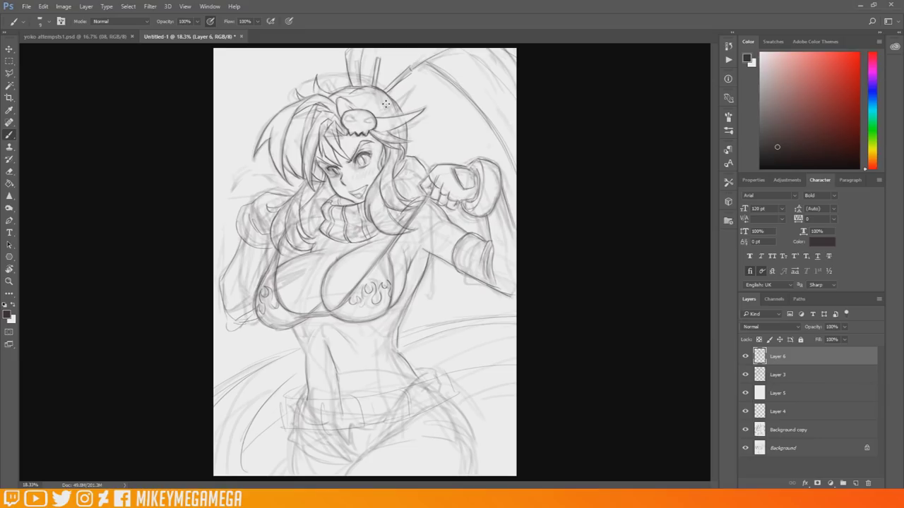
pyautogui.hotkey('ctrl', 'z')
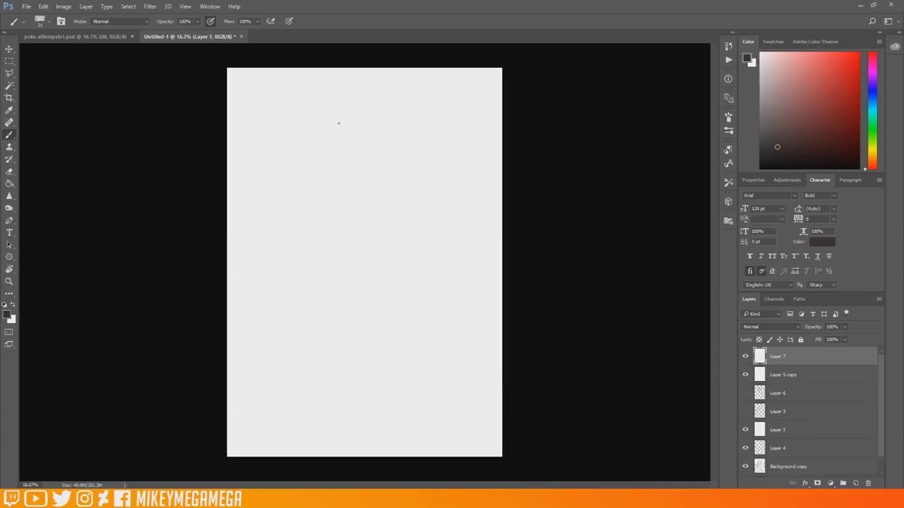
# - Sketch a new figure's head, neck and body centre line with tilted shoulder and hip lines on Layer 7
pyautogui.moveTo(338, 122)
pyautogui.mouseDown()
pyautogui.moveTo(381, 148)
pyautogui.moveTo(352, 185)
pyautogui.moveTo(368, 196)
pyautogui.mouseUp()
pyautogui.moveTo(359, 192); pyautogui.dragTo(358, 212)
pyautogui.moveTo(360, 215)
pyautogui.mouseDown()
pyautogui.moveTo(332, 324)
pyautogui.moveTo(350, 425)
pyautogui.mouseUp()
pyautogui.moveTo(305, 209); pyautogui.dragTo(429, 198)
pyautogui.moveTo(308, 379); pyautogui.dragTo(429, 399)
# - Block in the new figure's rounded shoulders and egg-shaped ribcage
pyautogui.moveTo(345, 215); pyautogui.dragTo(303, 234)
pyautogui.moveTo(372, 206); pyautogui.dragTo(428, 224)
pyautogui.moveTo(322, 227); pyautogui.dragTo(301, 275)
pyautogui.moveTo(386, 213)
pyautogui.mouseDown()
pyautogui.moveTo(394, 255)
pyautogui.moveTo(359, 324)
pyautogui.mouseUp()
pyautogui.moveTo(300, 291); pyautogui.dragTo(331, 331)
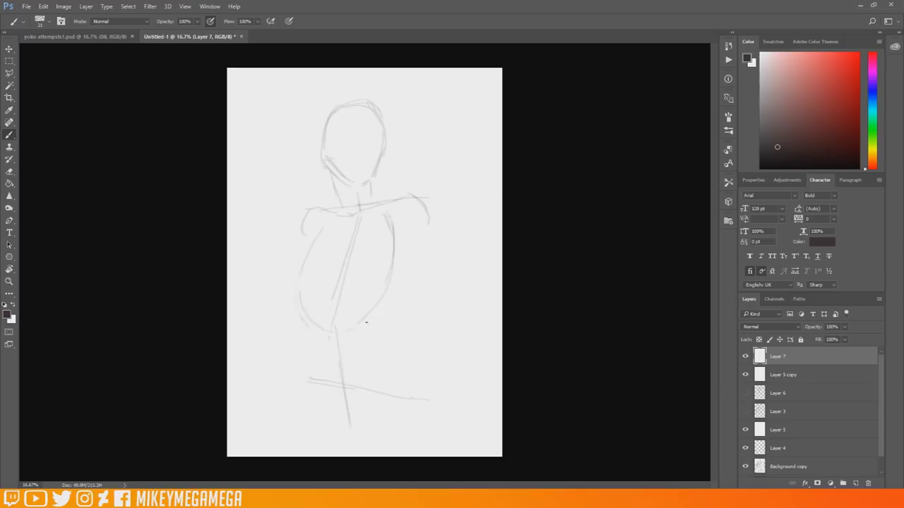
# - Rough in the chest's curves and the line from the waist to the hip
pyautogui.moveTo(393, 274); pyautogui.dragTo(409, 250)
pyautogui.moveTo(312, 259); pyautogui.dragTo(310, 275)
pyautogui.moveTo(344, 224); pyautogui.dragTo(338, 263)
pyautogui.moveTo(353, 341)
pyautogui.mouseDown()
pyautogui.moveTo(309, 392)
pyautogui.moveTo(428, 397)
pyautogui.moveTo(438, 416)
pyautogui.mouseUp()
pyautogui.moveTo(336, 426); pyautogui.dragTo(308, 396)
pyautogui.moveTo(393, 219); pyautogui.dragTo(370, 303)
pyautogui.moveTo(312, 241)
pyautogui.mouseDown()
pyautogui.moveTo(288, 299)
pyautogui.moveTo(360, 305)
pyautogui.mouseUp()
# - Block in the pelvis with its hip curves and the tops of both thighs
pyautogui.moveTo(404, 285)
pyautogui.mouseDown()
pyautogui.moveTo(373, 321)
pyautogui.moveTo(391, 323)
pyautogui.mouseUp()
pyautogui.moveTo(417, 366); pyautogui.dragTo(396, 401)
pyautogui.moveTo(327, 353); pyautogui.dragTo(361, 346)
pyautogui.moveTo(393, 400); pyautogui.dragTo(409, 429)
pyautogui.moveTo(298, 385)
pyautogui.mouseDown()
pyautogui.moveTo(332, 430)
pyautogui.moveTo(386, 442)
pyautogui.mouseUp()
pyautogui.moveTo(416, 365); pyautogui.dragTo(429, 391)
pyautogui.moveTo(318, 395); pyautogui.dragTo(363, 435)
pyautogui.moveTo(395, 404); pyautogui.dragTo(375, 432)
# - Sketch the ribcage's lower edge, the abdomen's centre line and the left-hand forearm's long construction lines
pyautogui.moveTo(325, 293)
pyautogui.mouseDown()
pyautogui.moveTo(305, 315)
pyautogui.moveTo(369, 325)
pyautogui.mouseUp()
pyautogui.moveTo(327, 317); pyautogui.dragTo(349, 416)
pyautogui.moveTo(323, 336)
pyautogui.mouseDown()
pyautogui.moveTo(287, 359)
pyautogui.moveTo(237, 282)
pyautogui.mouseUp()
pyautogui.moveTo(232, 236); pyautogui.dragTo(296, 347)
pyautogui.moveTo(293, 274)
pyautogui.mouseDown()
pyautogui.moveTo(241, 188)
pyautogui.moveTo(294, 271)
pyautogui.mouseUp()
pyautogui.moveTo(238, 290); pyautogui.dragTo(245, 308)
# - Sketch the right-hand arm bent outward at the elbow with its hand resting on the hip
pyautogui.moveTo(411, 218); pyautogui.dragTo(478, 281)
pyautogui.moveTo(480, 282); pyautogui.dragTo(420, 348)
pyautogui.moveTo(415, 362)
pyautogui.mouseDown()
pyautogui.moveTo(437, 395)
pyautogui.moveTo(424, 348)
pyautogui.mouseUp()
pyautogui.moveTo(452, 294); pyautogui.dragTo(412, 352)
pyautogui.moveTo(428, 356)
pyautogui.mouseDown()
pyautogui.moveTo(477, 279)
pyautogui.moveTo(427, 218)
pyautogui.mouseUp()
pyautogui.moveTo(460, 295); pyautogui.dragTo(412, 244)
pyautogui.moveTo(412, 200); pyautogui.dragTo(472, 272)
# - Define both sides of the torso from the armpit down to the narrow waist and hip
pyautogui.moveTo(416, 253)
pyautogui.mouseDown()
pyautogui.moveTo(392, 283)
pyautogui.moveTo(377, 343)
pyautogui.moveTo(389, 377)
pyautogui.mouseUp()
pyautogui.moveTo(297, 287)
pyautogui.mouseDown()
pyautogui.moveTo(293, 313)
pyautogui.moveTo(313, 386)
pyautogui.mouseUp()
pyautogui.moveTo(326, 312); pyautogui.dragTo(317, 401)
pyautogui.moveTo(310, 352); pyautogui.dragTo(316, 399)
# - Sketch the chest's upper edge, the left-hand shoulder and the diagonal line extending behind it
pyautogui.moveTo(309, 243)
pyautogui.mouseDown()
pyautogui.moveTo(405, 223)
pyautogui.moveTo(316, 282)
pyautogui.moveTo(403, 235)
pyautogui.mouseUp()
pyautogui.moveTo(273, 279)
pyautogui.mouseDown()
pyautogui.moveTo(315, 220)
pyautogui.moveTo(330, 233)
pyautogui.mouseUp()
pyautogui.moveTo(318, 219)
pyautogui.mouseDown()
pyautogui.moveTo(266, 269)
pyautogui.moveTo(292, 287)
pyautogui.mouseUp()
pyautogui.moveTo(233, 175); pyautogui.dragTo(270, 227)
# - Reinforce the shoulder line and the bent right-hand arm's upper arm and forearm contours
pyautogui.moveTo(304, 220); pyautogui.dragTo(395, 199)
pyautogui.moveTo(409, 194); pyautogui.dragTo(464, 268)
pyautogui.moveTo(412, 240)
pyautogui.mouseDown()
pyautogui.moveTo(457, 284)
pyautogui.moveTo(420, 339)
pyautogui.mouseUp()
pyautogui.moveTo(480, 293); pyautogui.dragTo(425, 360)
# - Refine the chest's contours and the top's edges, adding its central motif and the left-hand shoulder's curves
pyautogui.moveTo(413, 262); pyautogui.dragTo(388, 327)
pyautogui.moveTo(341, 263); pyautogui.dragTo(323, 289)
pyautogui.moveTo(377, 250); pyautogui.dragTo(364, 285)
pyautogui.moveTo(380, 210); pyautogui.dragTo(369, 289)
pyautogui.moveTo(363, 215); pyautogui.dragTo(377, 248)
pyautogui.moveTo(304, 222); pyautogui.dragTo(281, 274)
pyautogui.moveTo(268, 255); pyautogui.dragTo(312, 286)
pyautogui.moveTo(309, 223); pyautogui.dragTo(343, 213)
pyautogui.moveTo(279, 223); pyautogui.dragTo(287, 240)
pyautogui.moveTo(339, 267); pyautogui.dragTo(361, 289)
pyautogui.moveTo(399, 261)
pyautogui.mouseDown()
pyautogui.moveTo(381, 295)
pyautogui.moveTo(367, 301)
pyautogui.mouseUp()
# - Draw the hip creases and the outer and inner contours of both thighs down to the page edge
pyautogui.moveTo(393, 371); pyautogui.dragTo(378, 422)
pyautogui.moveTo(346, 398); pyautogui.dragTo(324, 418)
pyautogui.moveTo(447, 393); pyautogui.dragTo(459, 452)
pyautogui.moveTo(396, 394); pyautogui.dragTo(417, 436)
pyautogui.moveTo(311, 401); pyautogui.dragTo(259, 455)
pyautogui.moveTo(374, 431); pyautogui.dragTo(365, 456)
# - Sketch the face's centre line, the thick ribbed scarf around the neck and the ear and eye guides
pyautogui.moveTo(372, 113)
pyautogui.mouseDown()
pyautogui.moveTo(364, 188)
pyautogui.moveTo(324, 217)
pyautogui.mouseUp()
pyautogui.moveTo(318, 189); pyautogui.dragTo(388, 175)
pyautogui.moveTo(311, 211); pyautogui.dragTo(402, 185)
pyautogui.moveTo(403, 179); pyautogui.dragTo(410, 192)
pyautogui.moveTo(339, 184); pyautogui.dragTo(341, 213)
pyautogui.moveTo(318, 185); pyautogui.dragTo(332, 219)
pyautogui.moveTo(362, 182); pyautogui.dragTo(361, 211)
pyautogui.moveTo(381, 177); pyautogui.dragTo(385, 202)
pyautogui.moveTo(319, 132); pyautogui.dragTo(313, 157)
pyautogui.moveTo(329, 121)
pyautogui.mouseDown()
pyautogui.moveTo(383, 130)
pyautogui.moveTo(337, 133)
pyautogui.mouseUp()
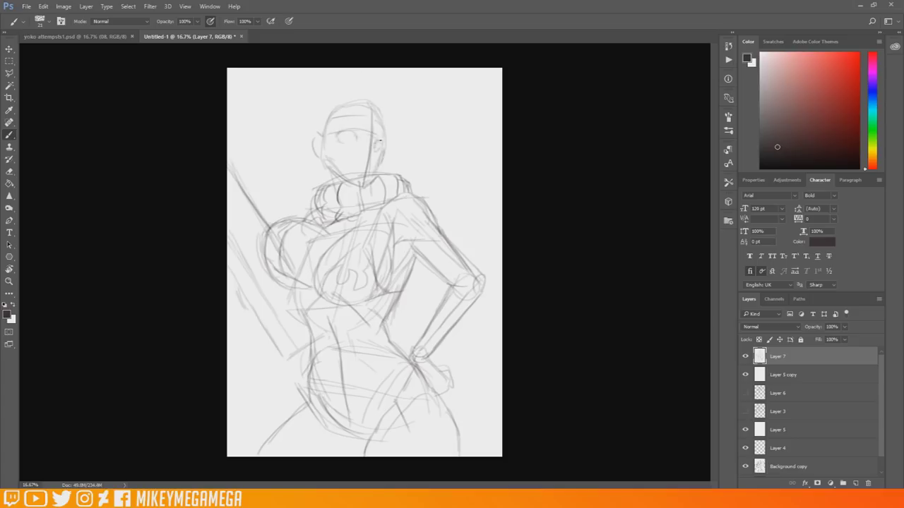
# - Sketch the hair's outline over the head and the locks framing the face
pyautogui.moveTo(374, 104); pyautogui.dragTo(394, 149)
pyautogui.moveTo(359, 85); pyautogui.dragTo(353, 141)
pyautogui.moveTo(346, 87)
pyautogui.mouseDown()
pyautogui.moveTo(332, 151)
pyautogui.moveTo(321, 95)
pyautogui.mouseUp()
pyautogui.moveTo(317, 103); pyautogui.dragTo(297, 137)
pyautogui.moveTo(320, 86); pyautogui.dragTo(287, 90)
pyautogui.moveTo(353, 73); pyautogui.dragTo(283, 93)
pyautogui.moveTo(321, 90); pyautogui.dragTo(293, 145)
# - Add loose side locks blowing out beside the face and a ponytail sweeping off behind the head
pyautogui.moveTo(377, 100)
pyautogui.mouseDown()
pyautogui.moveTo(395, 145)
pyautogui.moveTo(371, 103)
pyautogui.mouseUp()
pyautogui.moveTo(309, 130)
pyautogui.mouseDown()
pyautogui.moveTo(286, 205)
pyautogui.moveTo(269, 185)
pyautogui.mouseUp()
pyautogui.moveTo(388, 150); pyautogui.dragTo(452, 191)
pyautogui.moveTo(360, 72); pyautogui.dragTo(357, 84)
pyautogui.moveTo(302, 102)
pyautogui.mouseDown()
pyautogui.moveTo(252, 69)
pyautogui.moveTo(228, 87)
pyautogui.mouseUp()
pyautogui.moveTo(303, 97); pyautogui.dragTo(229, 157)
# - Sketch long sweeping lines behind the figure at elbow, shoulder and thigh height
pyautogui.moveTo(237, 314); pyautogui.dragTo(288, 305)
pyautogui.moveTo(430, 210); pyautogui.dragTo(501, 174)
pyautogui.moveTo(237, 348); pyautogui.dragTo(278, 339)
pyautogui.moveTo(413, 280); pyautogui.dragTo(501, 203)
pyautogui.moveTo(501, 387)
pyautogui.mouseDown()
pyautogui.moveTo(416, 415)
pyautogui.moveTo(461, 416)
pyautogui.mouseUp()
pyautogui.moveTo(501, 428); pyautogui.dragTo(432, 441)
# - Add the armband and glove cuff to the bent right-hand arm and reinforce its contours
pyautogui.moveTo(423, 237); pyautogui.dragTo(459, 277)
pyautogui.moveTo(473, 251); pyautogui.dragTo(416, 362)
pyautogui.moveTo(402, 340); pyautogui.dragTo(434, 363)
pyautogui.moveTo(418, 290); pyautogui.dragTo(447, 321)
pyautogui.moveTo(467, 305); pyautogui.dragTo(446, 337)
# - Draw the left-hand forearm and elbow with the raised gripping hand and its fingers
pyautogui.moveTo(297, 303); pyautogui.dragTo(247, 371)
pyautogui.moveTo(277, 286); pyautogui.dragTo(305, 361)
pyautogui.moveTo(258, 207); pyautogui.dragTo(233, 250)
pyautogui.moveTo(266, 228); pyautogui.dragTo(239, 295)
pyautogui.moveTo(240, 221)
pyautogui.mouseDown()
pyautogui.moveTo(227, 286)
pyautogui.moveTo(229, 233)
pyautogui.mouseUp()
pyautogui.moveTo(261, 239); pyautogui.dragTo(241, 282)
pyautogui.moveTo(255, 288); pyautogui.dragTo(231, 299)
pyautogui.moveTo(301, 305); pyautogui.dragTo(259, 378)
# - Draw the eyes, an eyebrow, the nose and mouth line and the side of the face
pyautogui.moveTo(337, 135); pyautogui.dragTo(354, 139)
pyautogui.moveTo(374, 141); pyautogui.dragTo(380, 145)
pyautogui.moveTo(342, 121); pyautogui.dragTo(356, 128)
pyautogui.moveTo(374, 150); pyautogui.dragTo(382, 172)
pyautogui.moveTo(321, 146); pyautogui.dragTo(327, 180)
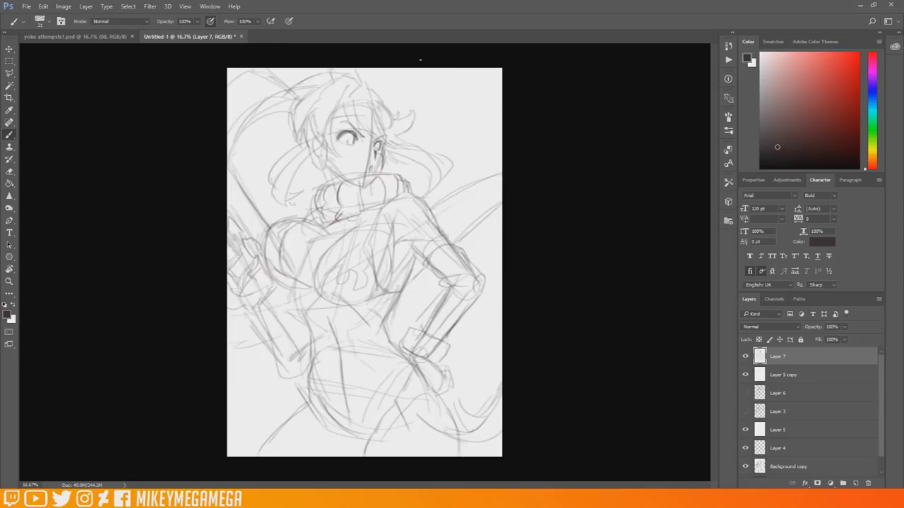
# - Hide the posed sketch and prepare a blank page with a light grey filled layer and an empty layer above
pyautogui.click(745, 357)
pyautogui.click(856, 484)
pyautogui.press('x')
pyautogui.press('g')
pyautogui.click(478, 266)
pyautogui.click(856, 483)
pyautogui.press('x')
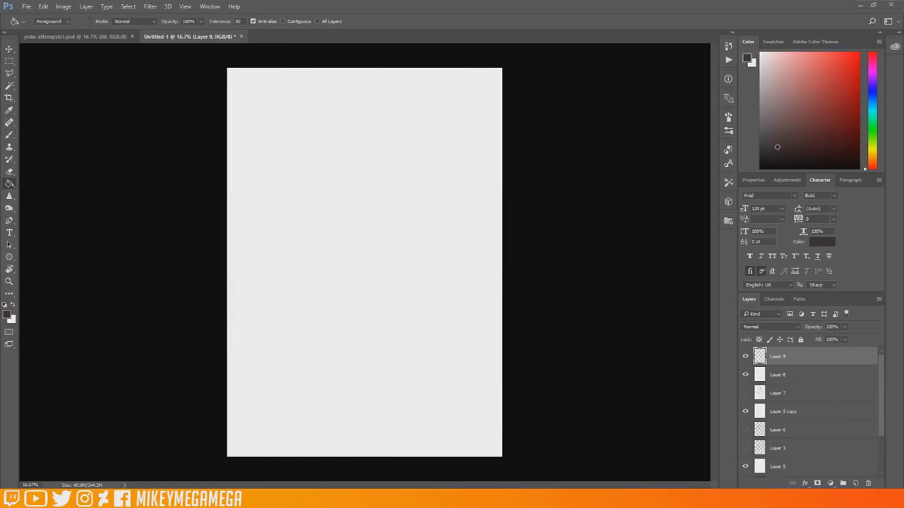
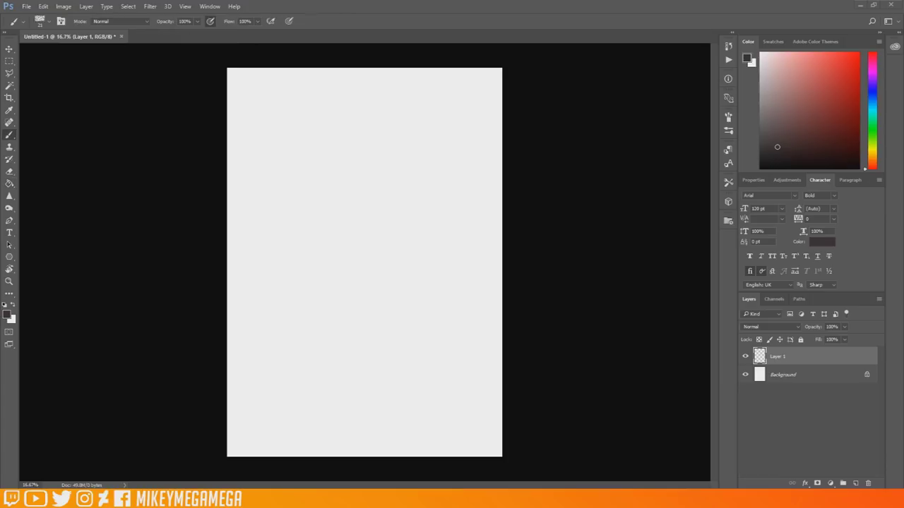
# - Sketch the figure's tilted head with ear, neck and shoulder line, and rough in the ribcage below it
pyautogui.moveTo(390, 118); pyautogui.dragTo(391, 166)
pyautogui.moveTo(379, 134); pyautogui.dragTo(366, 185)
pyautogui.moveTo(336, 144)
pyautogui.mouseDown()
pyautogui.moveTo(336, 169)
pyautogui.moveTo(361, 187)
pyautogui.mouseUp()
pyautogui.moveTo(366, 188); pyautogui.dragTo(379, 185)
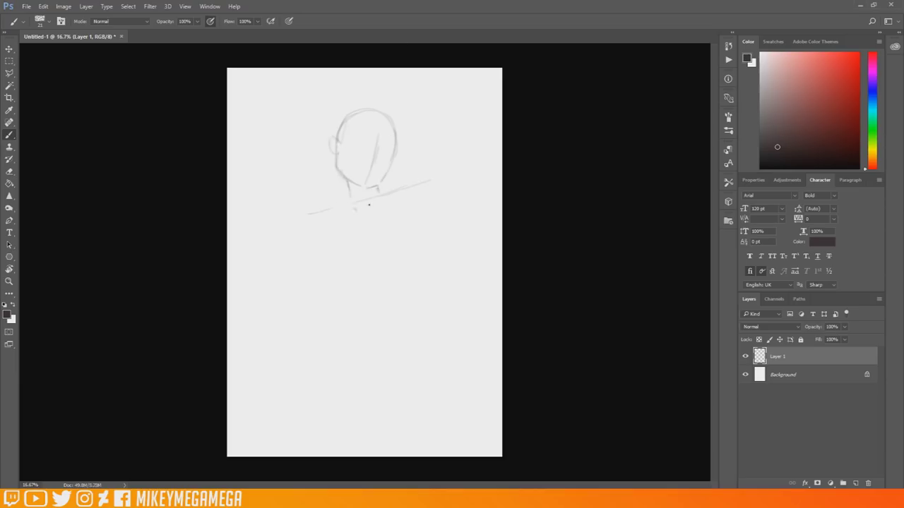
pyautogui.moveTo(337, 212); pyautogui.dragTo(303, 282)
pyautogui.moveTo(396, 224); pyautogui.dragTo(351, 289)
pyautogui.moveTo(335, 216); pyautogui.dragTo(304, 275)
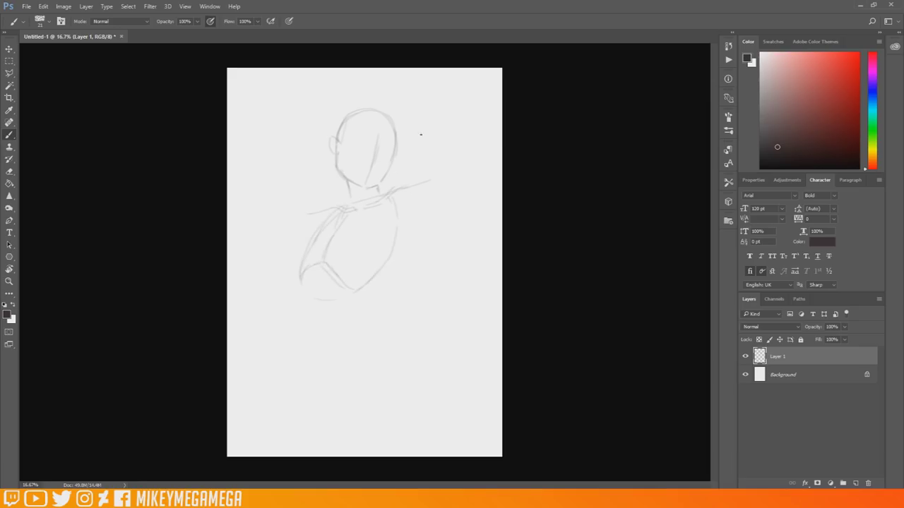
# - Block in the pelvis below the ribcage and connect it to the torso with the waist contours
pyautogui.moveTo(301, 329); pyautogui.dragTo(302, 360)
pyautogui.moveTo(305, 318)
pyautogui.mouseDown()
pyautogui.moveTo(399, 359)
pyautogui.moveTo(403, 382)
pyautogui.mouseUp()
pyautogui.moveTo(302, 362); pyautogui.dragTo(394, 383)
pyautogui.moveTo(310, 339)
pyautogui.mouseDown()
pyautogui.moveTo(319, 374)
pyautogui.moveTo(393, 353)
pyautogui.moveTo(381, 321)
pyautogui.mouseUp()
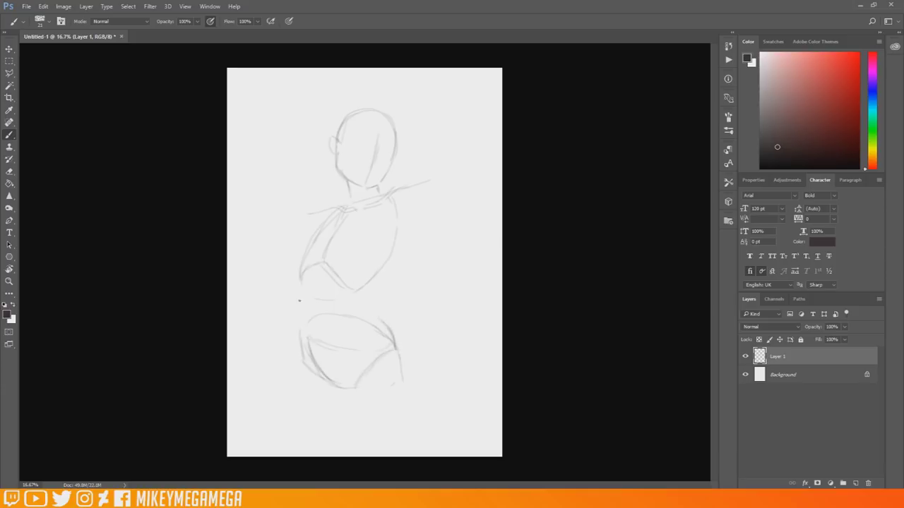
pyautogui.moveTo(314, 309); pyautogui.dragTo(365, 315)
pyautogui.moveTo(388, 213); pyautogui.dragTo(375, 257)
pyautogui.moveTo(303, 284)
pyautogui.mouseDown()
pyautogui.moveTo(309, 309)
pyautogui.moveTo(317, 270)
pyautogui.mouseUp()
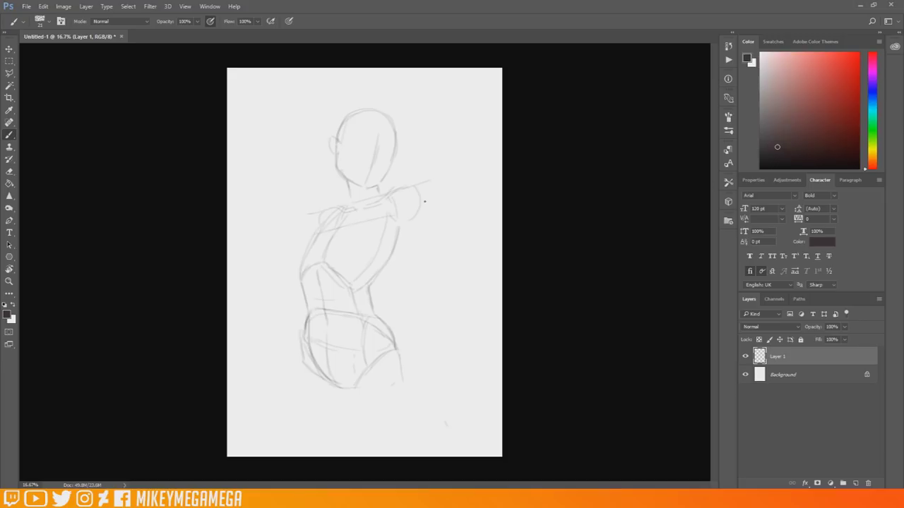
# - Draw both thighs running from the hips down to the lower edge of the page
pyautogui.moveTo(397, 347); pyautogui.dragTo(429, 413)
pyautogui.moveTo(377, 374)
pyautogui.mouseDown()
pyautogui.moveTo(331, 430)
pyautogui.moveTo(325, 458)
pyautogui.mouseUp()
pyautogui.moveTo(428, 393)
pyautogui.mouseDown()
pyautogui.moveTo(401, 467)
pyautogui.moveTo(411, 447)
pyautogui.mouseUp()
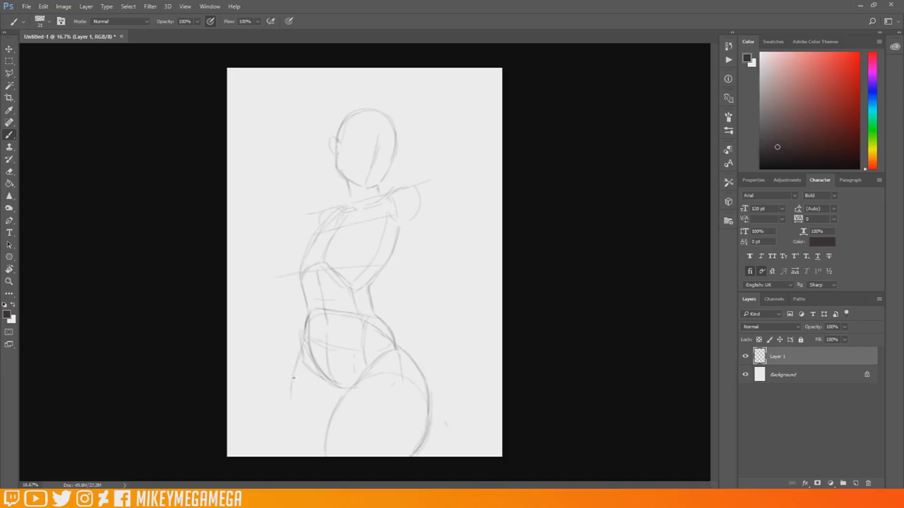
pyautogui.moveTo(291, 367); pyautogui.dragTo(296, 429)
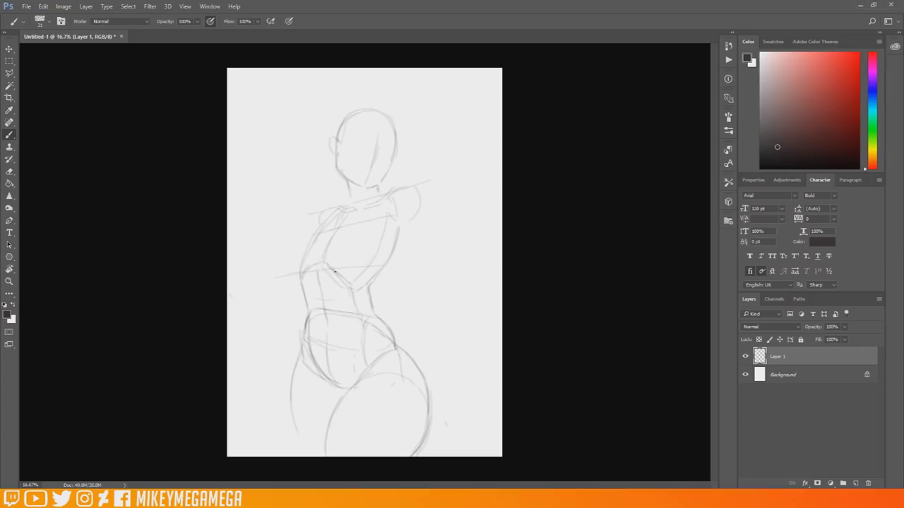
pyautogui.moveTo(295, 358)
pyautogui.mouseDown()
pyautogui.moveTo(289, 389)
pyautogui.moveTo(302, 455)
pyautogui.mouseUp()
pyautogui.hotkey('ctrl', 't')
pyautogui.moveTo(464, 248); pyautogui.dragTo(485, 236)
pyautogui.press('Escape')
# - Lasso parts of the figure and transform them to give the torso and hips a stronger tilt
pyautogui.press('l')
pyautogui.moveTo(303, 92)
pyautogui.mouseDown()
pyautogui.moveTo(333, 373)
pyautogui.moveTo(299, 85)
pyautogui.mouseUp()
pyautogui.hotkey('ctrl', 't')
pyautogui.moveTo(480, 273); pyautogui.dragTo(381, 244)
pyautogui.press('Return')
pyautogui.hotkey('ctrl', 'd')
pyautogui.moveTo(308, 103)
pyautogui.mouseDown()
pyautogui.moveTo(432, 136)
pyautogui.moveTo(332, 95)
pyautogui.mouseUp()
pyautogui.hotkey('ctrl', 't')
pyautogui.moveTo(476, 106)
pyautogui.mouseDown()
pyautogui.moveTo(468, 161)
pyautogui.moveTo(411, 219)
pyautogui.mouseUp()
pyautogui.press('Return')
# - Lasso the head and adjust its position over the neck with a transform
pyautogui.moveTo(347, 97)
pyautogui.mouseDown()
pyautogui.moveTo(416, 111)
pyautogui.moveTo(435, 127)
pyautogui.mouseUp()
pyautogui.click(43, 7)
pyautogui.click(67, 207)
pyautogui.moveTo(389, 152); pyautogui.dragTo(399, 149)
pyautogui.press('Return')
pyautogui.hotkey('ctrl', 'd')
# - Draw the right-hand arm raised from the shoulder and bent back behind the head
pyautogui.press('b')
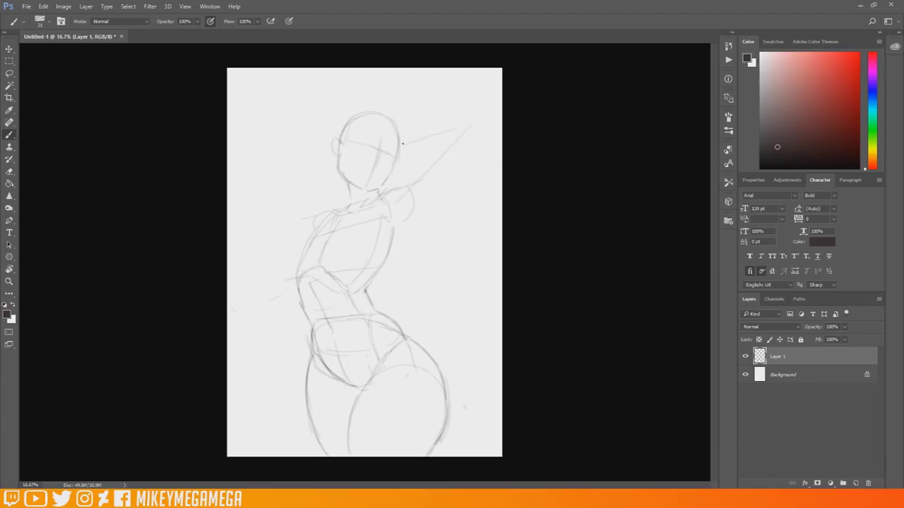
pyautogui.moveTo(406, 175)
pyautogui.mouseDown()
pyautogui.moveTo(406, 219)
pyautogui.moveTo(392, 244)
pyautogui.mouseUp()
pyautogui.moveTo(467, 123)
pyautogui.mouseDown()
pyautogui.moveTo(444, 115)
pyautogui.moveTo(412, 145)
pyautogui.moveTo(441, 137)
pyautogui.moveTo(445, 125)
pyautogui.moveTo(423, 156)
pyautogui.mouseUp()
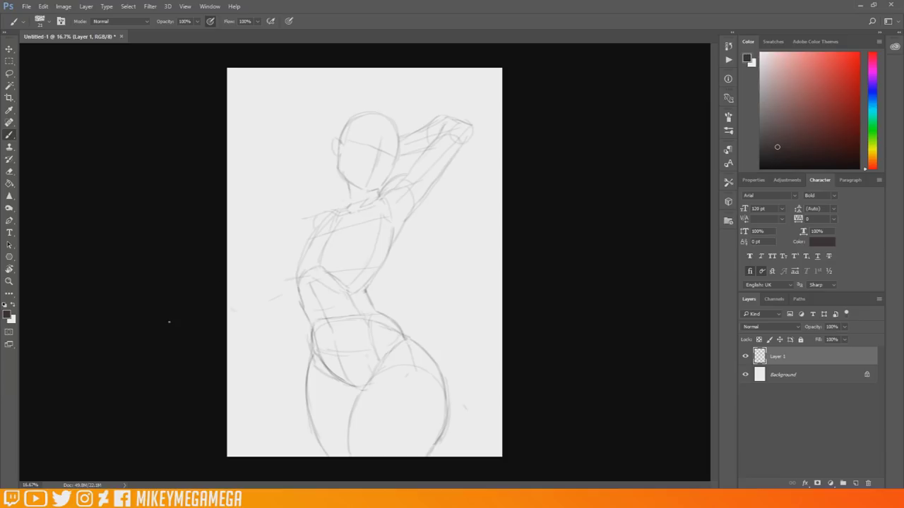
# - Draw a long straight pole running diagonally across the shoulders behind the neck, using two parallel lines
pyautogui.moveTo(350, 203); pyautogui.dragTo(313, 218)
pyautogui.moveTo(498, 138); pyautogui.dragTo(354, 200)
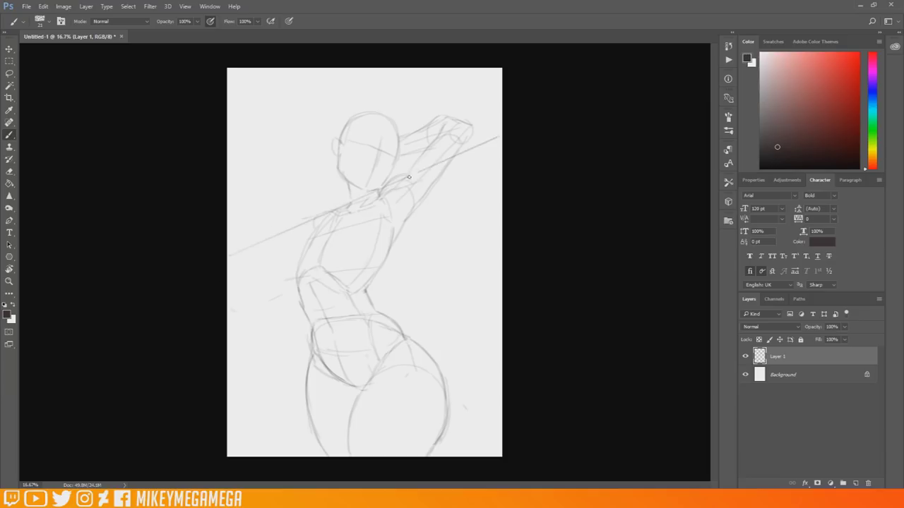
pyautogui.rightClick(272, 151)
pyautogui.click(307, 104)
pyautogui.moveTo(228, 244); pyautogui.dragTo(348, 198)
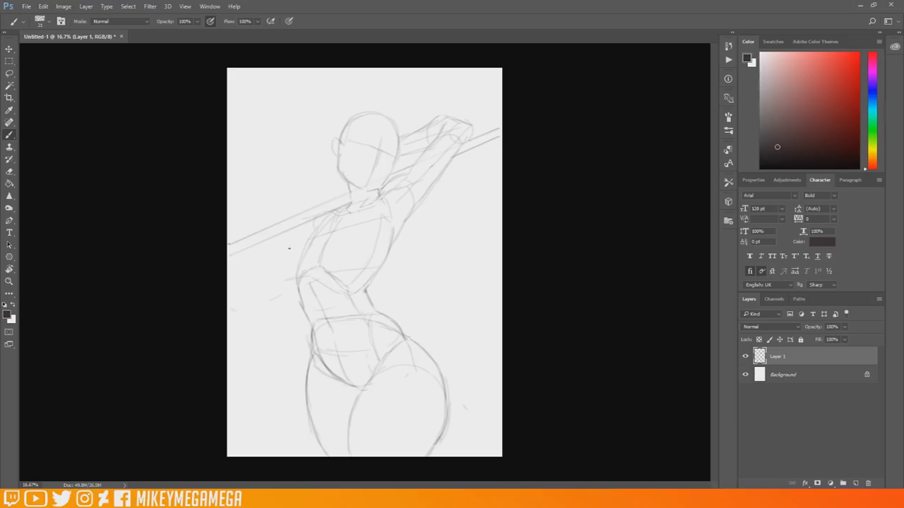
# - Sketch the two rounded chest forms over the ribcage and reinforce their outlines
pyautogui.moveTo(368, 209)
pyautogui.mouseDown()
pyautogui.moveTo(349, 228)
pyautogui.moveTo(354, 274)
pyautogui.moveTo(357, 224)
pyautogui.moveTo(343, 279)
pyautogui.moveTo(308, 274)
pyautogui.moveTo(309, 243)
pyautogui.moveTo(308, 278)
pyautogui.moveTo(307, 250)
pyautogui.moveTo(350, 220)
pyautogui.mouseUp()
pyautogui.moveTo(287, 240); pyautogui.dragTo(269, 264)
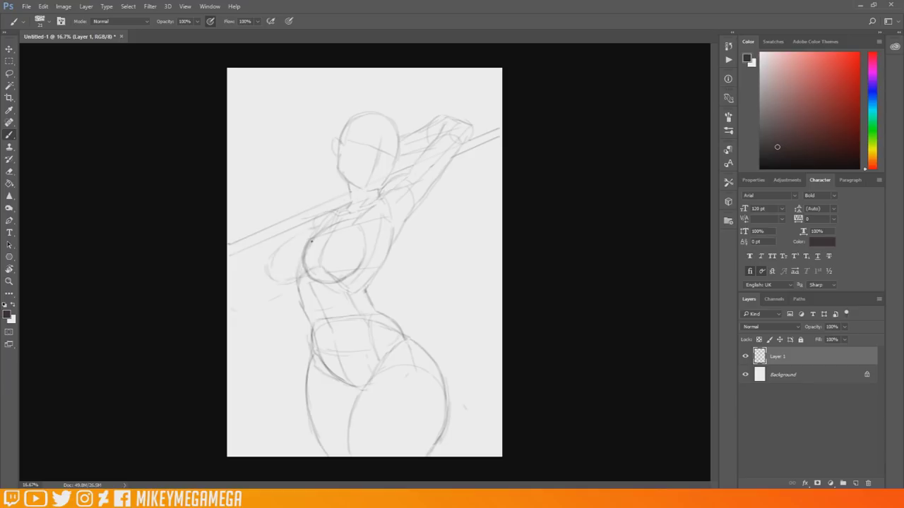
pyautogui.moveTo(316, 228)
pyautogui.mouseDown()
pyautogui.moveTo(277, 256)
pyautogui.moveTo(271, 285)
pyautogui.moveTo(293, 290)
pyautogui.moveTo(303, 274)
pyautogui.mouseUp()
pyautogui.moveTo(282, 288)
pyautogui.mouseDown()
pyautogui.moveTo(279, 250)
pyautogui.moveTo(318, 230)
pyautogui.mouseUp()
pyautogui.moveTo(303, 241); pyautogui.dragTo(283, 253)
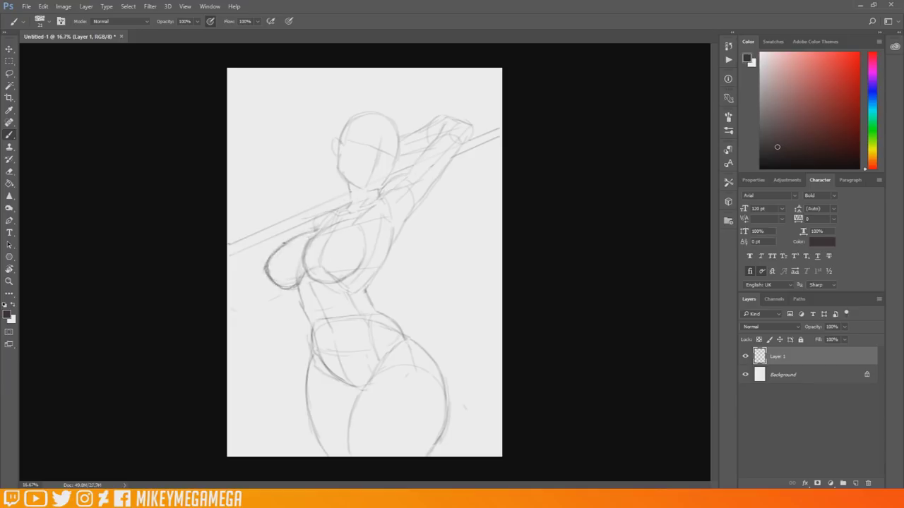
# - Add the side contour of the chest, the cuff on the raised arm and the shapes beside the head
pyautogui.moveTo(399, 182); pyautogui.dragTo(343, 282)
pyautogui.moveTo(445, 148); pyautogui.dragTo(428, 165)
pyautogui.moveTo(424, 152)
pyautogui.mouseDown()
pyautogui.moveTo(441, 126)
pyautogui.moveTo(399, 134)
pyautogui.mouseUp()
pyautogui.moveTo(411, 154); pyautogui.dragTo(397, 165)
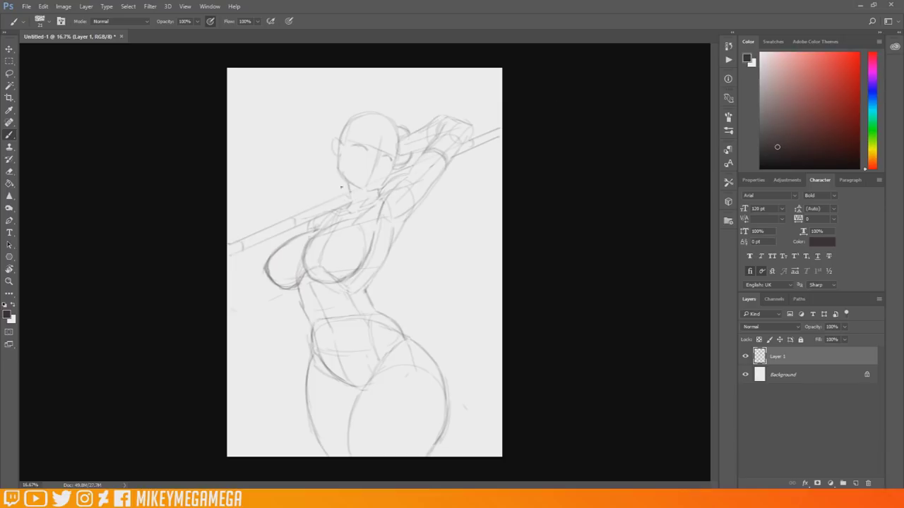
# - Add an upper edge along the pole's left-hand end and draw a blocky shape rising above it
pyautogui.moveTo(227, 233); pyautogui.dragTo(292, 209)
pyautogui.moveTo(235, 226)
pyautogui.mouseDown()
pyautogui.moveTo(228, 210)
pyautogui.moveTo(271, 209)
pyautogui.mouseUp()
pyautogui.moveTo(276, 176); pyautogui.dragTo(287, 200)
pyautogui.moveTo(269, 164); pyautogui.dragTo(327, 162)
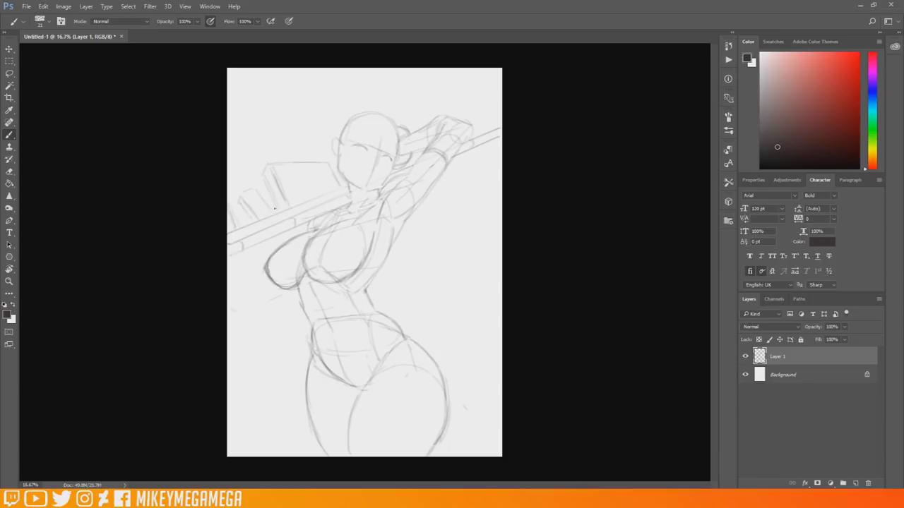
# - Draw the left-hand fist gripping the pole, with its fingers and the forearm below
pyautogui.moveTo(300, 213); pyautogui.dragTo(295, 227)
pyautogui.moveTo(233, 213); pyautogui.dragTo(235, 188)
pyautogui.moveTo(251, 222); pyautogui.dragTo(239, 187)
pyautogui.moveTo(256, 244); pyautogui.dragTo(268, 257)
pyautogui.moveTo(270, 237); pyautogui.dragTo(281, 243)
pyautogui.moveTo(240, 220)
pyautogui.mouseDown()
pyautogui.moveTo(270, 262)
pyautogui.moveTo(266, 214)
pyautogui.mouseUp()
pyautogui.moveTo(239, 180); pyautogui.dragTo(259, 181)
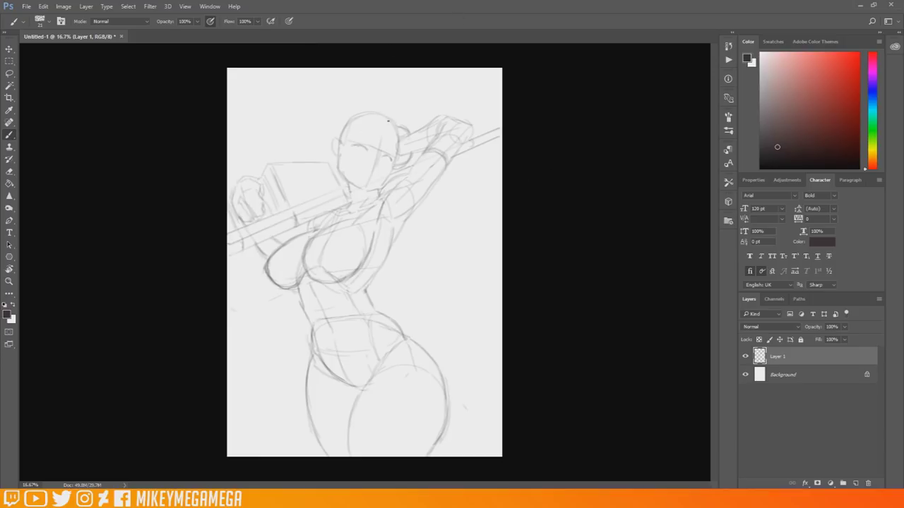
# - Add a new layer and sketch the fringe strands, the crown and the outer hair shape around the face
pyautogui.click(855, 483)
pyautogui.moveTo(392, 140)
pyautogui.mouseDown()
pyautogui.moveTo(403, 118)
pyautogui.moveTo(406, 144)
pyautogui.mouseUp()
pyautogui.moveTo(389, 115); pyautogui.dragTo(375, 168)
pyautogui.moveTo(364, 127); pyautogui.dragTo(371, 160)
pyautogui.moveTo(374, 103)
pyautogui.mouseDown()
pyautogui.moveTo(365, 134)
pyautogui.moveTo(354, 138)
pyautogui.mouseUp()
pyautogui.moveTo(362, 111); pyautogui.dragTo(346, 157)
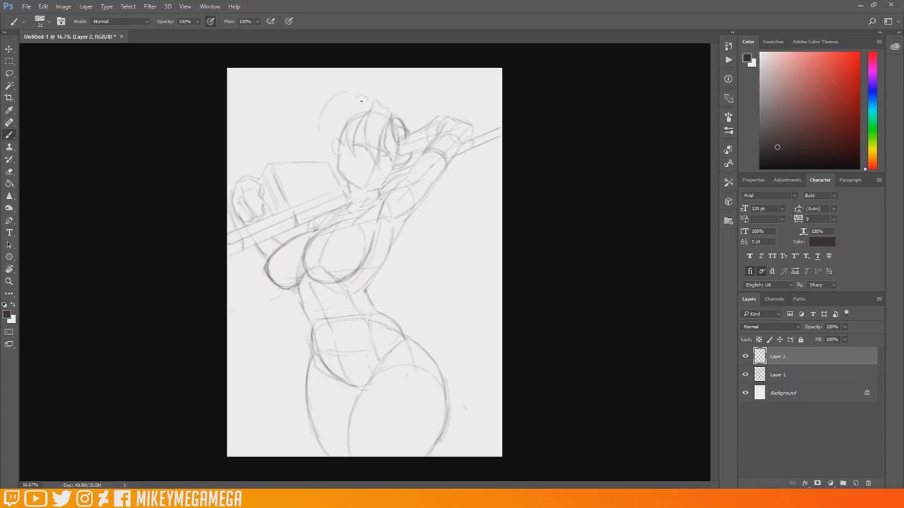
pyautogui.moveTo(364, 79); pyautogui.dragTo(324, 126)
pyautogui.moveTo(321, 120)
pyautogui.mouseDown()
pyautogui.moveTo(318, 141)
pyautogui.moveTo(330, 151)
pyautogui.mouseUp()
pyautogui.moveTo(345, 131)
pyautogui.mouseDown()
pyautogui.moveTo(355, 111)
pyautogui.moveTo(417, 155)
pyautogui.moveTo(405, 128)
pyautogui.moveTo(419, 126)
pyautogui.moveTo(344, 181)
pyautogui.moveTo(371, 192)
pyautogui.mouseUp()
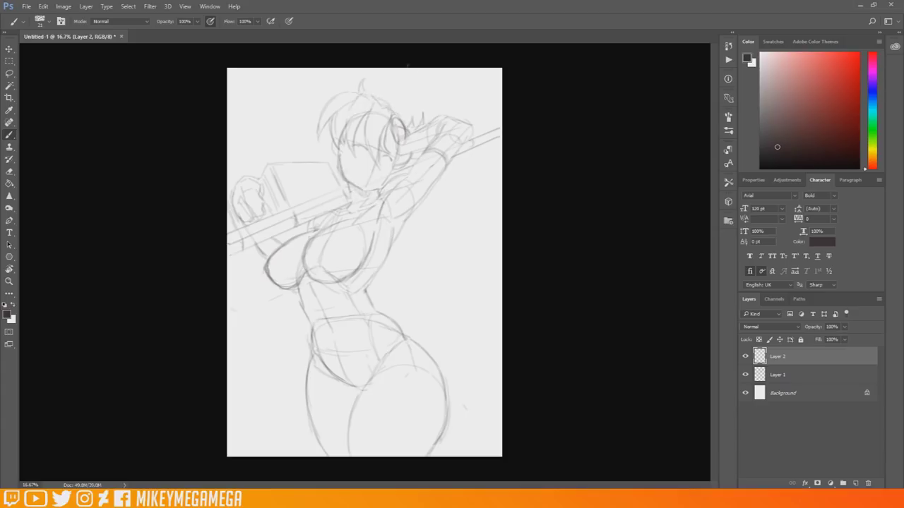
# - Draw loose hair strands hanging below the raised arm and wavy locks falling over the left-hand shoulder
pyautogui.moveTo(449, 182); pyautogui.dragTo(444, 224)
pyautogui.moveTo(452, 174)
pyautogui.mouseDown()
pyautogui.moveTo(461, 222)
pyautogui.moveTo(476, 201)
pyautogui.mouseUp()
pyautogui.moveTo(445, 170)
pyautogui.mouseDown()
pyautogui.moveTo(459, 225)
pyautogui.moveTo(446, 216)
pyautogui.mouseUp()
pyautogui.moveTo(450, 171); pyautogui.dragTo(472, 203)
pyautogui.moveTo(333, 161); pyautogui.dragTo(317, 212)
pyautogui.moveTo(344, 147); pyautogui.dragTo(308, 219)
pyautogui.moveTo(334, 181)
pyautogui.mouseDown()
pyautogui.moveTo(296, 226)
pyautogui.moveTo(284, 210)
pyautogui.mouseUp()
pyautogui.moveTo(338, 127); pyautogui.dragTo(318, 187)
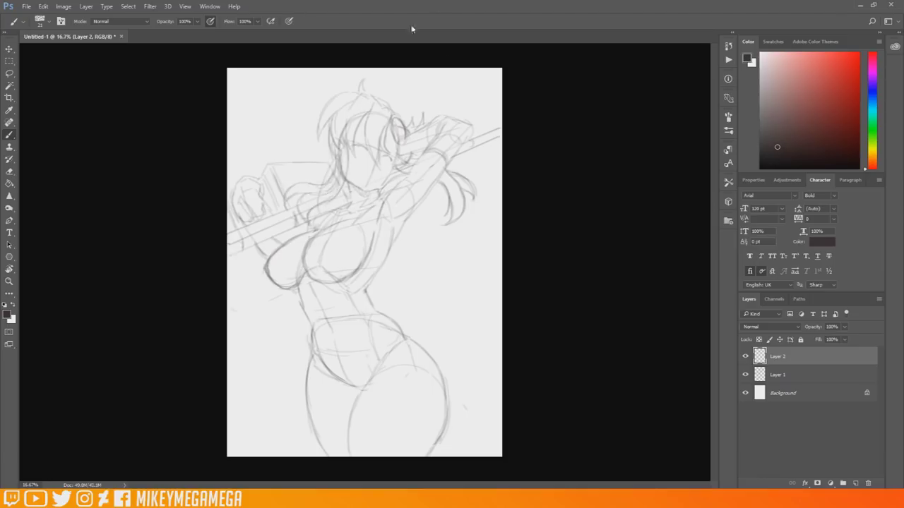
# - Sketch the spiky hair tie and the large ponytail sweeping up and behind the head
pyautogui.moveTo(383, 97); pyautogui.dragTo(388, 80)
pyautogui.moveTo(395, 107)
pyautogui.mouseDown()
pyautogui.moveTo(407, 92)
pyautogui.moveTo(342, 69)
pyautogui.mouseUp()
pyautogui.moveTo(332, 71)
pyautogui.mouseDown()
pyautogui.moveTo(286, 95)
pyautogui.moveTo(291, 85)
pyautogui.mouseUp()
pyautogui.moveTo(311, 79)
pyautogui.mouseDown()
pyautogui.moveTo(257, 123)
pyautogui.moveTo(246, 176)
pyautogui.mouseUp()
pyautogui.moveTo(296, 79); pyautogui.dragTo(285, 93)
pyautogui.moveTo(365, 71); pyautogui.dragTo(380, 96)
pyautogui.moveTo(315, 75); pyautogui.dragTo(260, 159)
pyautogui.moveTo(330, 98)
pyautogui.mouseDown()
pyautogui.moveTo(291, 160)
pyautogui.moveTo(301, 161)
pyautogui.mouseUp()
# - Draw the ponytail's long flowing curve reappearing behind the waist and tapering beside the right-hand hip
pyautogui.moveTo(382, 260); pyautogui.dragTo(449, 264)
pyautogui.moveTo(377, 278); pyautogui.dragTo(451, 302)
pyautogui.moveTo(432, 261)
pyautogui.mouseDown()
pyautogui.moveTo(460, 353)
pyautogui.moveTo(501, 372)
pyautogui.mouseUp()
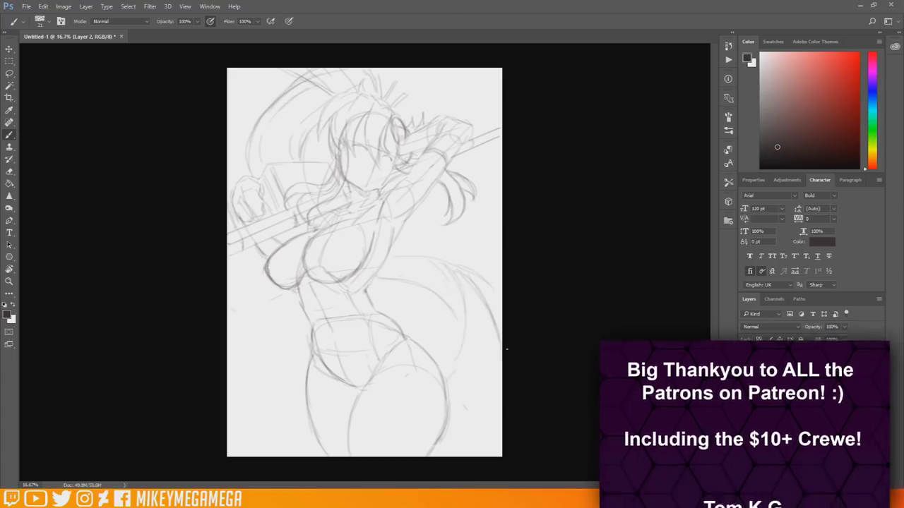
pyautogui.moveTo(466, 295); pyautogui.dragTo(411, 410)
pyautogui.moveTo(494, 350); pyautogui.dragTo(475, 408)
pyautogui.moveTo(497, 333); pyautogui.dragTo(460, 446)
pyautogui.moveTo(497, 410); pyautogui.dragTo(484, 441)
# - Reinforce the ponytail's upper outline and add strands to its lower sweep behind the waist
pyautogui.moveTo(259, 121); pyautogui.dragTo(233, 164)
pyautogui.moveTo(289, 101); pyautogui.dragTo(241, 177)
pyautogui.moveTo(315, 94); pyautogui.dragTo(298, 115)
pyautogui.moveTo(410, 246)
pyautogui.mouseDown()
pyautogui.moveTo(452, 240)
pyautogui.moveTo(497, 286)
pyautogui.mouseUp()
pyautogui.moveTo(408, 256); pyautogui.dragTo(429, 249)
pyautogui.moveTo(454, 362); pyautogui.dragTo(439, 369)
# - Draw the edges of the top over both sides of the chest
pyautogui.moveTo(314, 250); pyautogui.dragTo(305, 265)
pyautogui.moveTo(339, 232)
pyautogui.mouseDown()
pyautogui.moveTo(307, 260)
pyautogui.moveTo(356, 266)
pyautogui.mouseUp()
pyautogui.moveTo(284, 247); pyautogui.dragTo(275, 267)
pyautogui.moveTo(341, 207)
pyautogui.mouseDown()
pyautogui.moveTo(296, 239)
pyautogui.moveTo(281, 287)
pyautogui.mouseUp()
pyautogui.moveTo(269, 272)
pyautogui.mouseDown()
pyautogui.moveTo(290, 286)
pyautogui.moveTo(292, 269)
pyautogui.moveTo(352, 277)
pyautogui.mouseUp()
# - Sketch the collar wrapped around the neck with its upper edge and vertical folds
pyautogui.moveTo(380, 201); pyautogui.dragTo(349, 233)
pyautogui.moveTo(383, 180)
pyautogui.mouseDown()
pyautogui.moveTo(329, 183)
pyautogui.moveTo(323, 219)
pyautogui.mouseUp()
pyautogui.moveTo(376, 200); pyautogui.dragTo(343, 219)
pyautogui.moveTo(340, 185); pyautogui.dragTo(329, 213)
pyautogui.moveTo(342, 189); pyautogui.dragTo(340, 217)
pyautogui.moveTo(357, 179); pyautogui.dragTo(361, 203)
pyautogui.moveTo(375, 178); pyautogui.dragTo(372, 197)
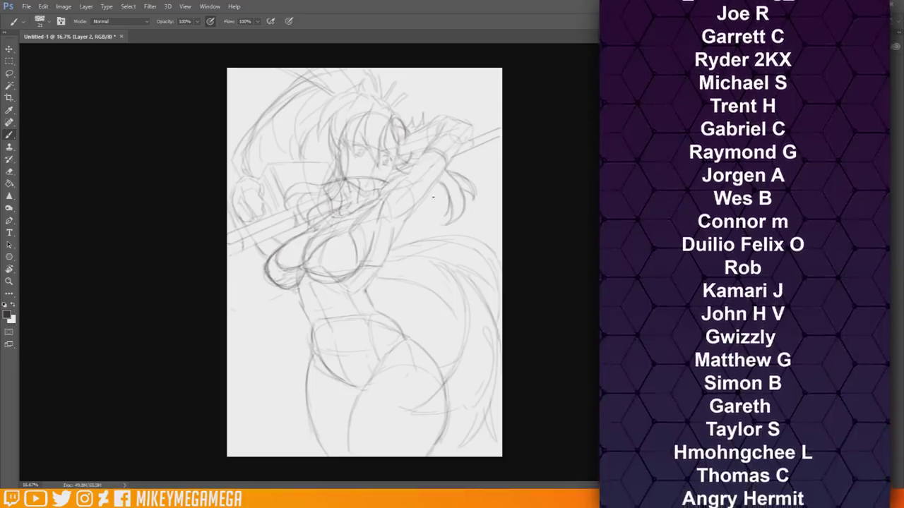
# - Draw the short shorts with their waistband and leg hems, and the stocking edges across both thighs
pyautogui.moveTo(404, 328); pyautogui.dragTo(376, 359)
pyautogui.moveTo(317, 365); pyautogui.dragTo(352, 381)
pyautogui.moveTo(309, 341); pyautogui.dragTo(295, 361)
pyautogui.moveTo(307, 376); pyautogui.dragTo(349, 388)
pyautogui.moveTo(423, 342); pyautogui.dragTo(390, 364)
pyautogui.moveTo(383, 374); pyautogui.dragTo(428, 372)
pyautogui.moveTo(397, 319)
pyautogui.mouseDown()
pyautogui.moveTo(409, 339)
pyautogui.moveTo(371, 359)
pyautogui.mouseUp()
pyautogui.moveTo(349, 432); pyautogui.dragTo(432, 454)
pyautogui.moveTo(318, 440); pyautogui.dragTo(426, 434)
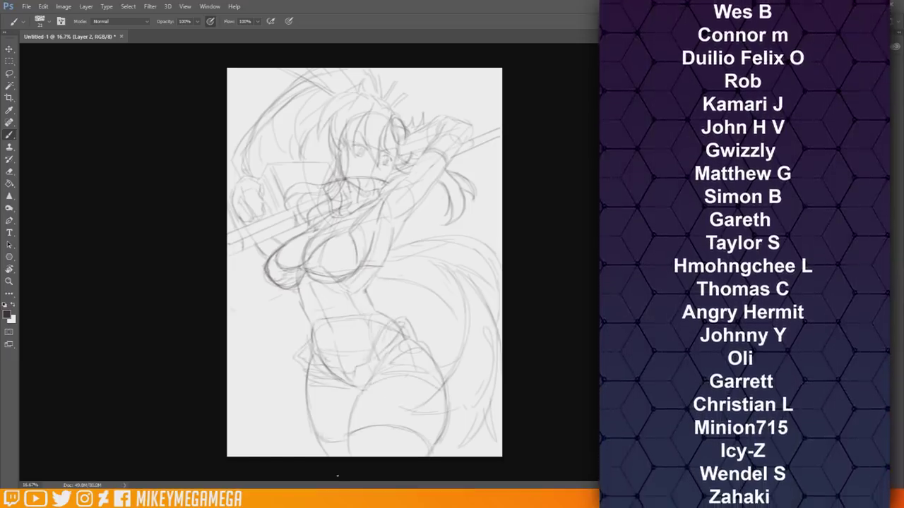
# - Draw the angry eyes, slanted eyebrows and open gritted mouth in darker lines on a new layer
pyautogui.scroll(4, 352, 150)
pyautogui.moveTo(352, 145)
pyautogui.mouseDown()
pyautogui.moveTo(375, 149)
pyautogui.moveTo(369, 154)
pyautogui.mouseUp()
pyautogui.moveTo(363, 145); pyautogui.dragTo(380, 147)
pyautogui.moveTo(358, 121)
pyautogui.mouseDown()
pyautogui.moveTo(377, 146)
pyautogui.moveTo(419, 149)
pyautogui.moveTo(397, 168)
pyautogui.moveTo(407, 160)
pyautogui.mouseUp()
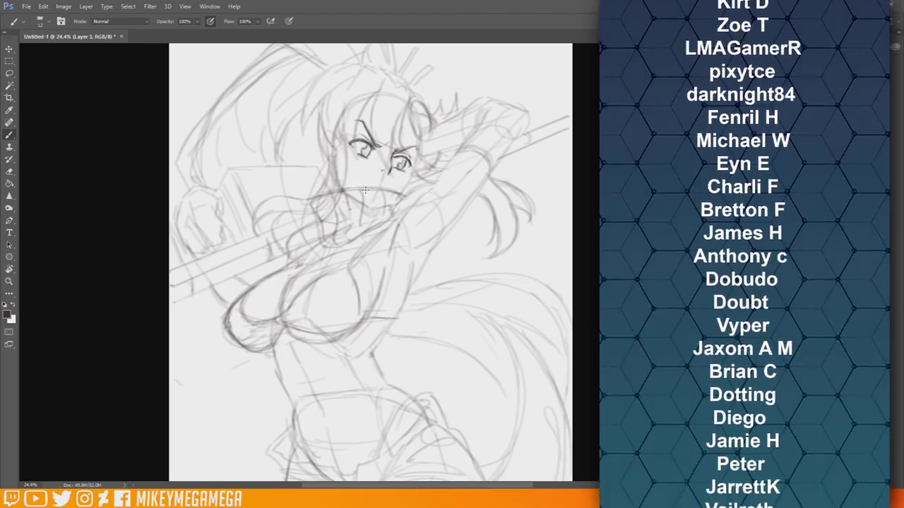
pyautogui.moveTo(358, 181); pyautogui.dragTo(387, 186)
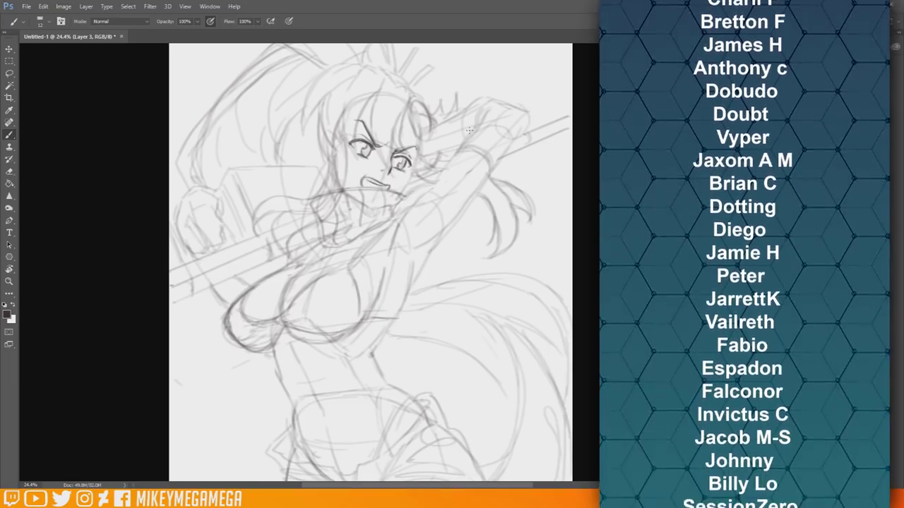
# - Refine the side of the face and the pointed fringe strands with clean, darker lines
pyautogui.moveTo(405, 194); pyautogui.dragTo(421, 156)
pyautogui.moveTo(410, 94); pyautogui.dragTo(393, 151)
pyautogui.moveTo(394, 129)
pyautogui.mouseDown()
pyautogui.moveTo(385, 168)
pyautogui.moveTo(375, 169)
pyautogui.mouseUp()
pyautogui.moveTo(379, 86)
pyautogui.mouseDown()
pyautogui.moveTo(370, 131)
pyautogui.moveTo(354, 136)
pyautogui.mouseUp()
pyautogui.moveTo(358, 102)
pyautogui.mouseDown()
pyautogui.moveTo(343, 151)
pyautogui.moveTo(335, 140)
pyautogui.mouseUp()
pyautogui.moveTo(320, 113); pyautogui.dragTo(337, 154)
pyautogui.moveTo(329, 95); pyautogui.dragTo(302, 132)
pyautogui.moveTo(319, 78); pyautogui.dragTo(302, 140)
# - Ink the crown of the hair with its jagged tip above the forehead
pyautogui.scroll(1, 370, 44)
pyautogui.moveTo(402, 103); pyautogui.dragTo(385, 86)
pyautogui.moveTo(386, 91); pyautogui.dragTo(340, 67)
pyautogui.moveTo(333, 67)
pyautogui.mouseDown()
pyautogui.moveTo(372, 79)
pyautogui.moveTo(350, 79)
pyautogui.mouseUp()
pyautogui.moveTo(345, 81)
pyautogui.mouseDown()
pyautogui.moveTo(319, 96)
pyautogui.moveTo(349, 107)
pyautogui.mouseUp()
# - Refine the long side lock, the wavy strands over the left-hand shoulder and the ear
pyautogui.moveTo(346, 146); pyautogui.dragTo(342, 209)
pyautogui.moveTo(309, 238)
pyautogui.mouseDown()
pyautogui.moveTo(336, 212)
pyautogui.moveTo(288, 264)
pyautogui.mouseUp()
pyautogui.moveTo(272, 238)
pyautogui.mouseDown()
pyautogui.moveTo(288, 275)
pyautogui.moveTo(263, 248)
pyautogui.mouseUp()
pyautogui.moveTo(271, 219); pyautogui.dragTo(255, 253)
pyautogui.moveTo(312, 213); pyautogui.dragTo(257, 232)
pyautogui.moveTo(326, 202); pyautogui.dragTo(287, 218)
pyautogui.moveTo(335, 155); pyautogui.dragTo(335, 211)
pyautogui.moveTo(331, 167)
pyautogui.mouseDown()
pyautogui.moveTo(324, 203)
pyautogui.moveTo(326, 185)
pyautogui.mouseUp()
pyautogui.moveTo(336, 168); pyautogui.dragTo(341, 177)
# - Refine the collar around the neck with a clean upper edge, lower contour and fold lines
pyautogui.moveTo(342, 216); pyautogui.dragTo(408, 212)
pyautogui.moveTo(315, 237); pyautogui.dragTo(319, 265)
pyautogui.moveTo(316, 268)
pyautogui.mouseDown()
pyautogui.moveTo(393, 234)
pyautogui.moveTo(394, 223)
pyautogui.mouseUp()
pyautogui.moveTo(394, 225); pyautogui.dragTo(354, 239)
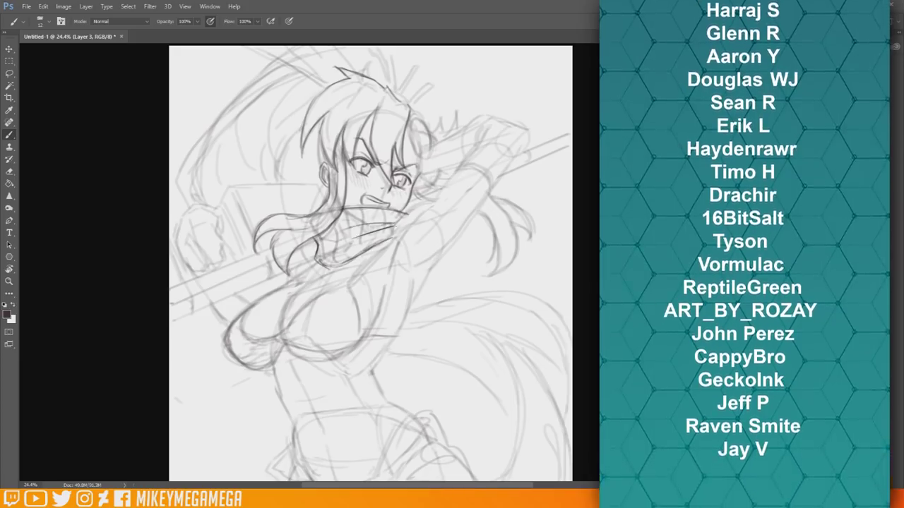
# - Darken the hair beside the face, the loose locks behind the raised arm and the two hair sticks above the head
pyautogui.moveTo(320, 122); pyautogui.dragTo(314, 170)
pyautogui.moveTo(401, 94)
pyautogui.mouseDown()
pyautogui.moveTo(410, 146)
pyautogui.moveTo(425, 158)
pyautogui.moveTo(425, 118)
pyautogui.moveTo(408, 99)
pyautogui.mouseUp()
pyautogui.moveTo(423, 159); pyautogui.dragTo(427, 179)
pyautogui.moveTo(485, 211); pyautogui.dragTo(494, 263)
pyautogui.moveTo(491, 198)
pyautogui.mouseDown()
pyautogui.moveTo(507, 247)
pyautogui.moveTo(519, 241)
pyautogui.mouseUp()
pyautogui.moveTo(415, 67); pyautogui.dragTo(402, 91)
pyautogui.moveTo(429, 82); pyautogui.dragTo(414, 102)
# - Refine the large ponytail behind the head with a darker outer contour and long curved inner strands
pyautogui.scroll(-2, 342, 59)
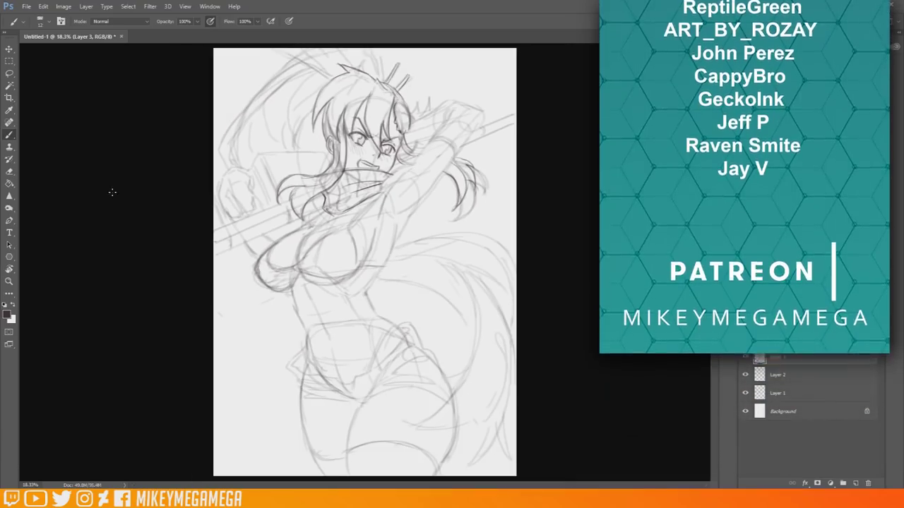
pyautogui.moveTo(373, 52); pyautogui.dragTo(380, 81)
pyautogui.moveTo(375, 49); pyautogui.dragTo(379, 81)
pyautogui.moveTo(311, 50)
pyautogui.mouseDown()
pyautogui.moveTo(235, 120)
pyautogui.moveTo(223, 153)
pyautogui.mouseUp()
pyautogui.moveTo(303, 60); pyautogui.dragTo(234, 139)
pyautogui.moveTo(322, 90)
pyautogui.mouseDown()
pyautogui.moveTo(308, 93)
pyautogui.moveTo(280, 141)
pyautogui.mouseUp()
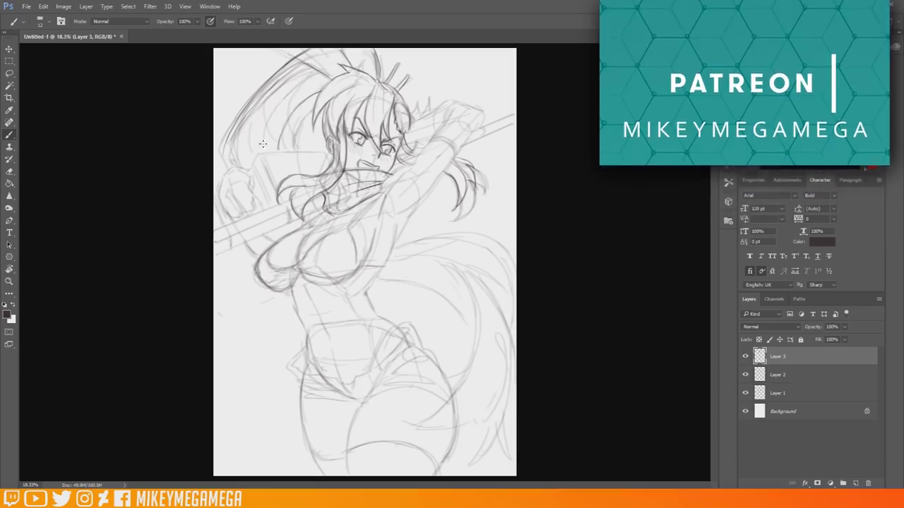
pyautogui.moveTo(309, 75); pyautogui.dragTo(249, 161)
pyautogui.moveTo(226, 128); pyautogui.dragTo(233, 169)
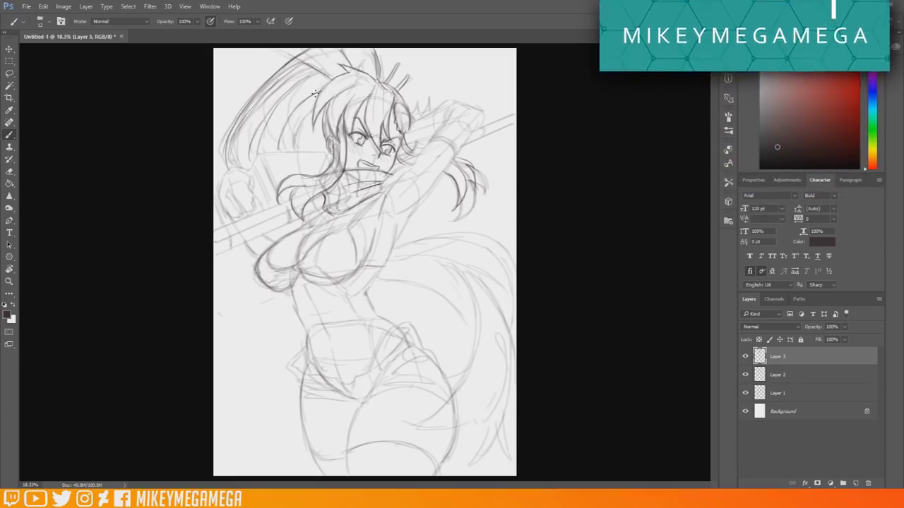
# - Refine the raised arm bent over the pole, including the fingers, forearm and elbow contours
pyautogui.moveTo(407, 134); pyautogui.dragTo(421, 105)
pyautogui.moveTo(421, 105); pyautogui.dragTo(440, 106)
pyautogui.moveTo(383, 189)
pyautogui.mouseDown()
pyautogui.moveTo(432, 144)
pyautogui.moveTo(400, 221)
pyautogui.mouseUp()
pyautogui.moveTo(438, 132); pyautogui.dragTo(479, 113)
pyautogui.moveTo(421, 118); pyautogui.dragTo(480, 106)
pyautogui.moveTo(405, 174); pyautogui.dragTo(393, 191)
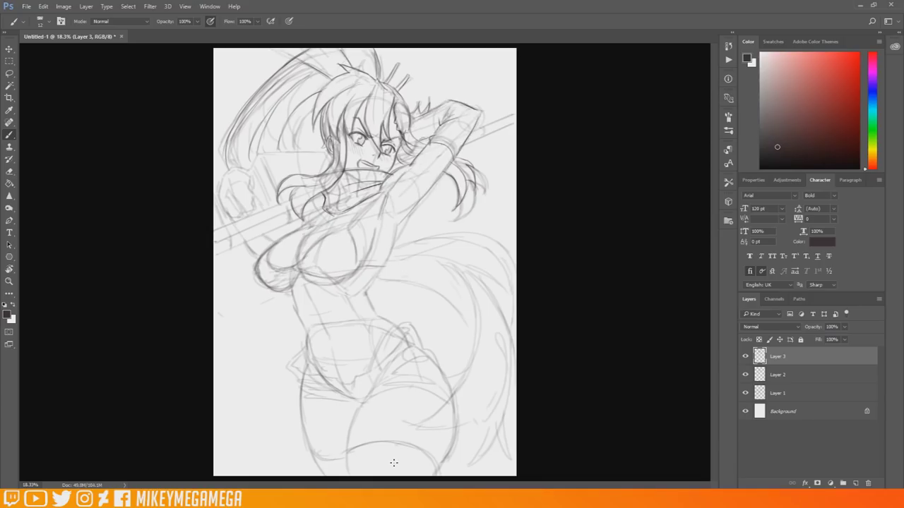
# - Refine the chest contours and the line running from the raised arm's armpit down the side of the torso
pyautogui.moveTo(315, 224)
pyautogui.mouseDown()
pyautogui.moveTo(310, 271)
pyautogui.moveTo(372, 268)
pyautogui.mouseUp()
pyautogui.moveTo(376, 233)
pyautogui.mouseDown()
pyautogui.moveTo(360, 282)
pyautogui.moveTo(343, 235)
pyautogui.moveTo(363, 261)
pyautogui.moveTo(312, 277)
pyautogui.moveTo(378, 191)
pyautogui.mouseUp()
pyautogui.moveTo(308, 271)
pyautogui.mouseDown()
pyautogui.moveTo(274, 244)
pyautogui.moveTo(295, 288)
pyautogui.mouseUp()
pyautogui.moveTo(275, 259); pyautogui.dragTo(324, 210)
pyautogui.moveTo(406, 216); pyautogui.dragTo(375, 281)
pyautogui.moveTo(396, 239); pyautogui.dragTo(372, 288)
# - Define both sides of the waist and the abdomen with darker contour lines down to the hips
pyautogui.moveTo(373, 305); pyautogui.dragTo(403, 330)
pyautogui.moveTo(306, 289); pyautogui.dragTo(322, 315)
pyautogui.moveTo(326, 325); pyautogui.dragTo(337, 361)
pyautogui.moveTo(293, 294); pyautogui.dragTo(310, 361)
pyautogui.moveTo(380, 312); pyautogui.dragTo(406, 337)
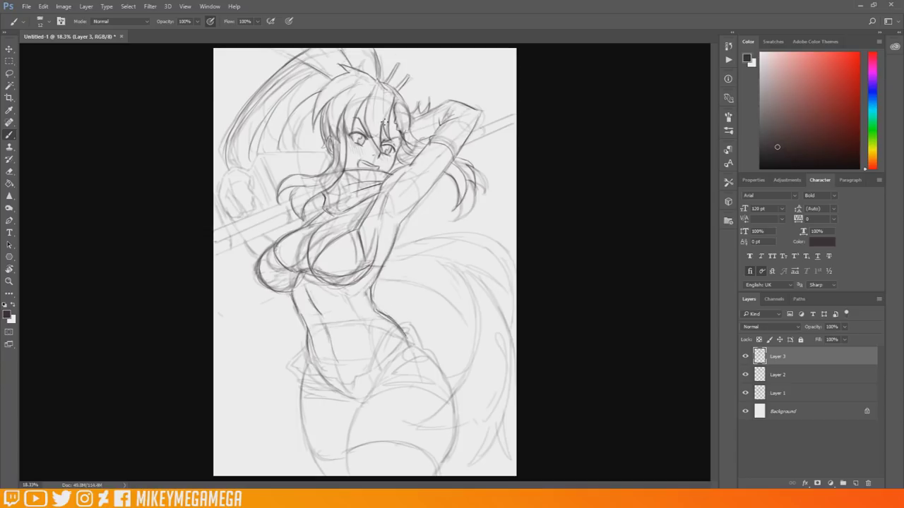
pyautogui.hotkey('ctrl', '-')
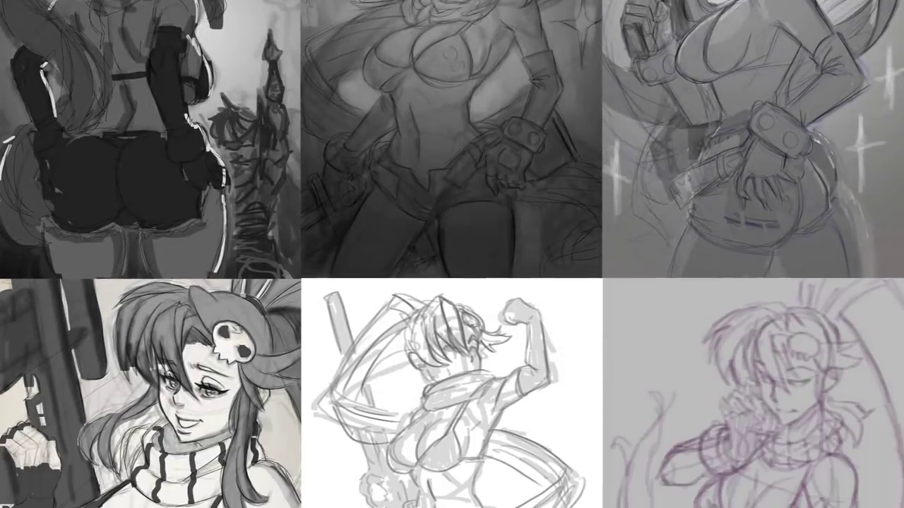